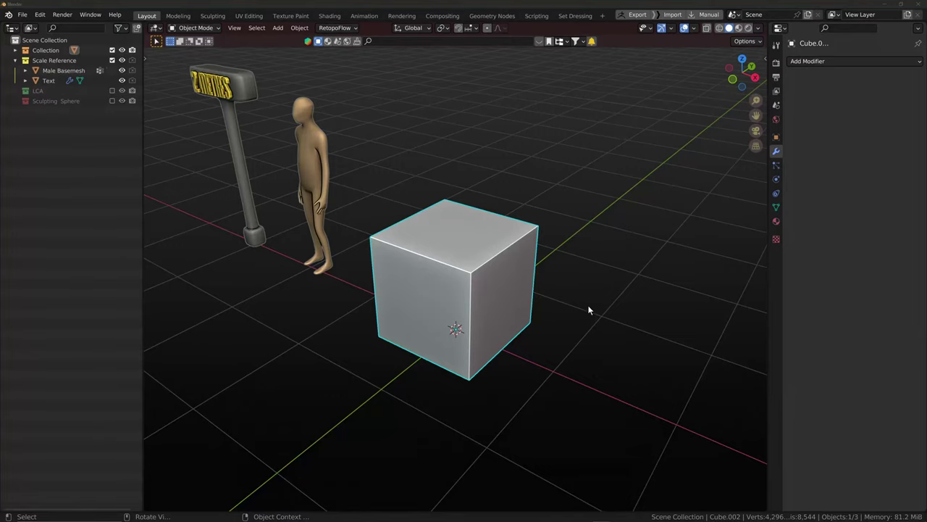
middle_drag(599, 310, 589, 292)
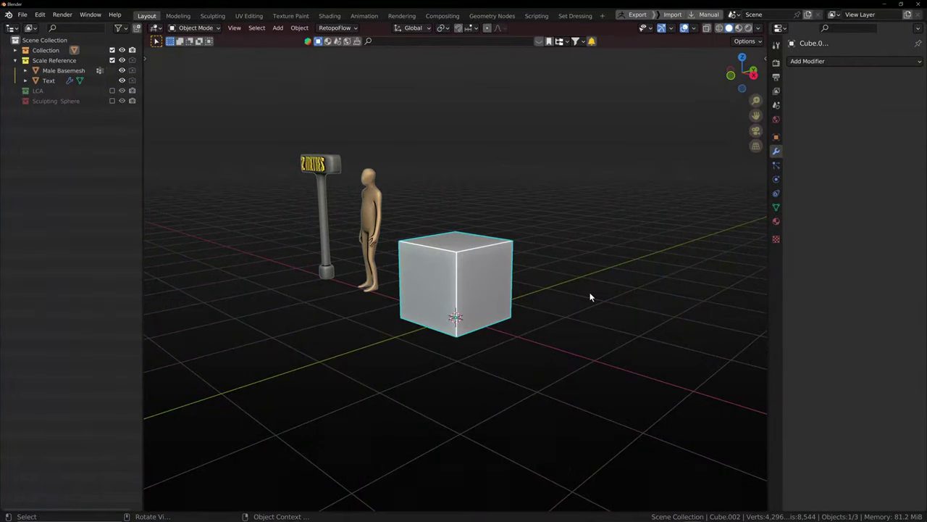
middle_drag(642, 203, 645, 276)
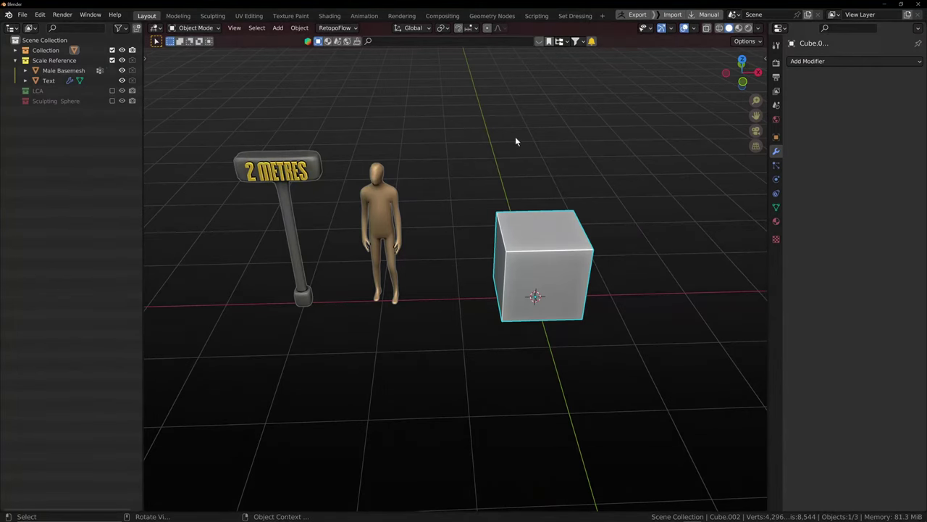
scroll(515, 138, down, 6)
middle_drag(463, 183, 484, 169)
scroll(507, 166, up, 3)
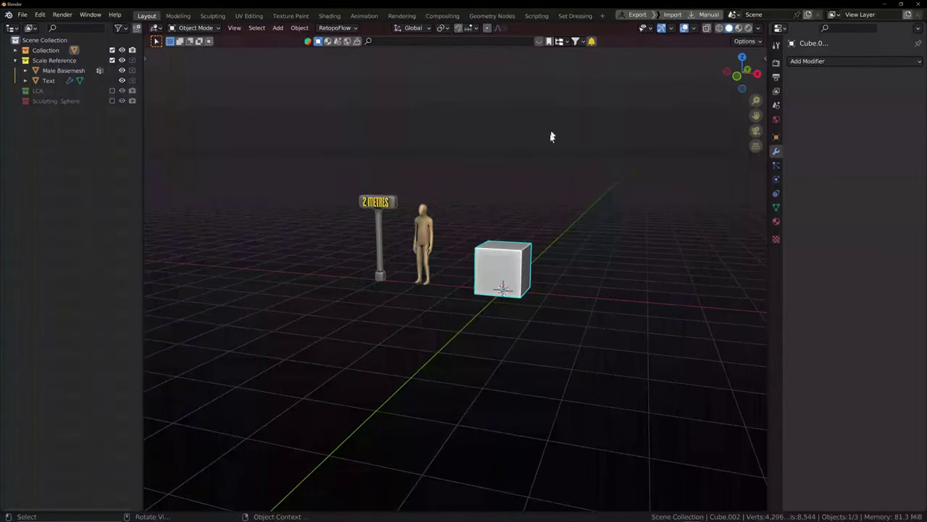
Switch to Firefox's "desert oasis tatooine" image results and add the OpenArt desert town image to the empty PureRef board
key(alt+Tab)
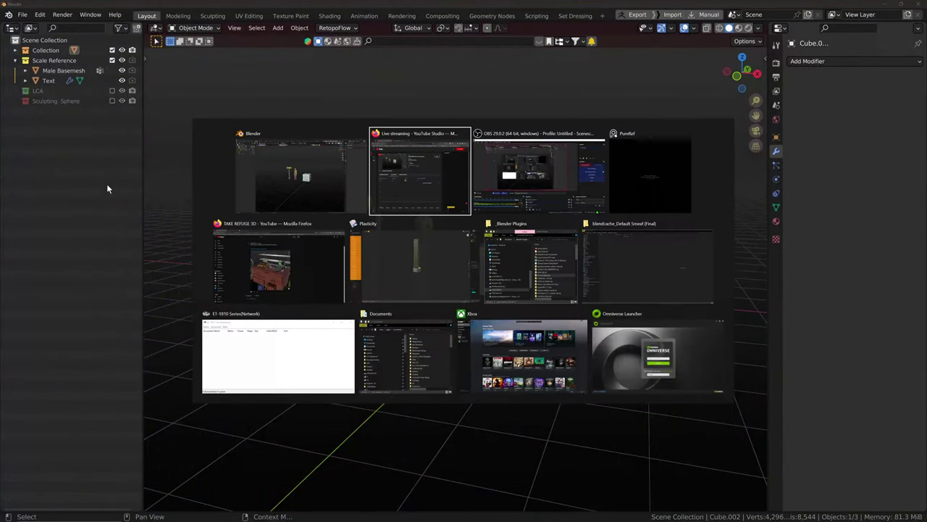
click(261, 240)
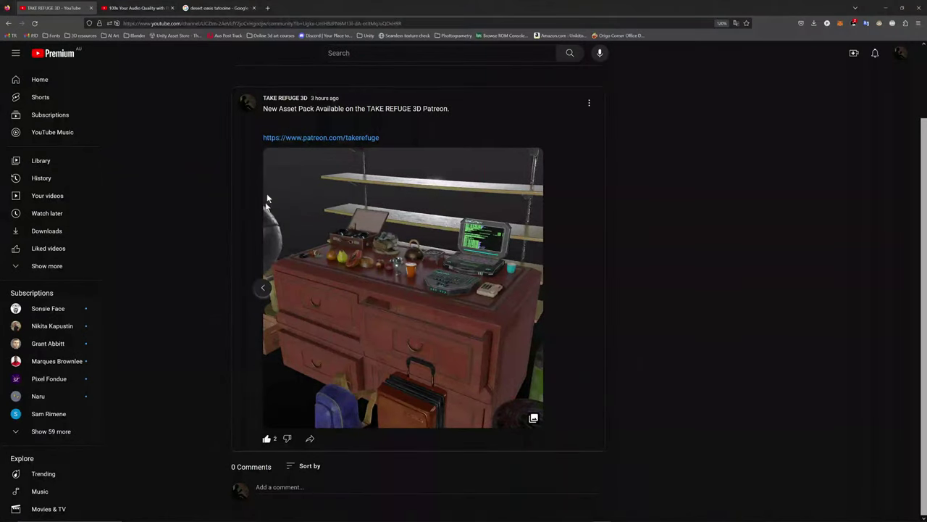
click(217, 8)
right_drag(926, 225, 233, 308)
drag(234, 307, 205, 304)
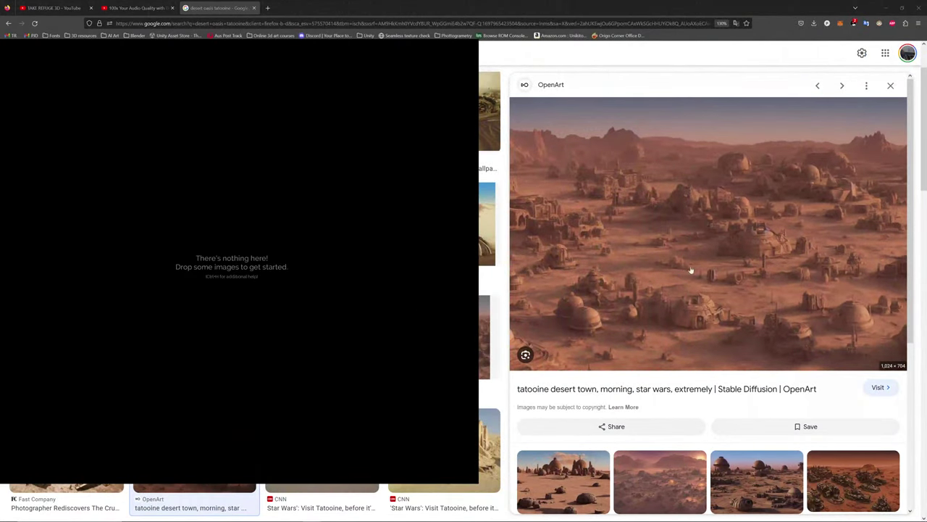
key(ctrl+v)
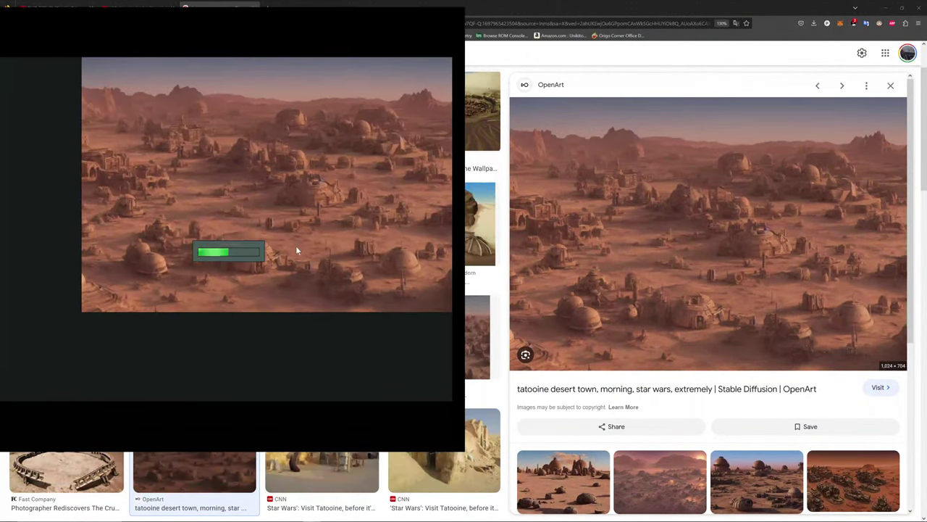
Move the reference board aside and search Google Images for "tatooine"
right_drag(316, 372, 737, 408)
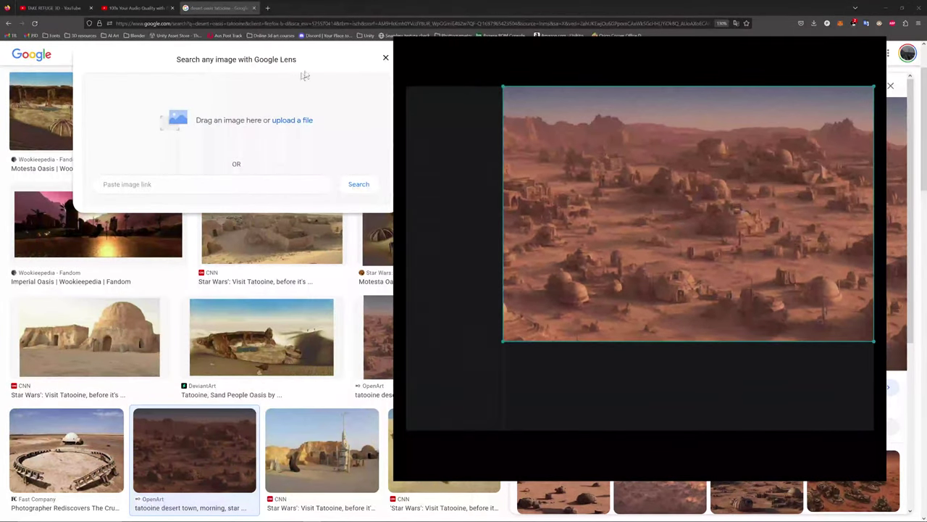
click(386, 59)
click(285, 49)
key(ctrl+a)
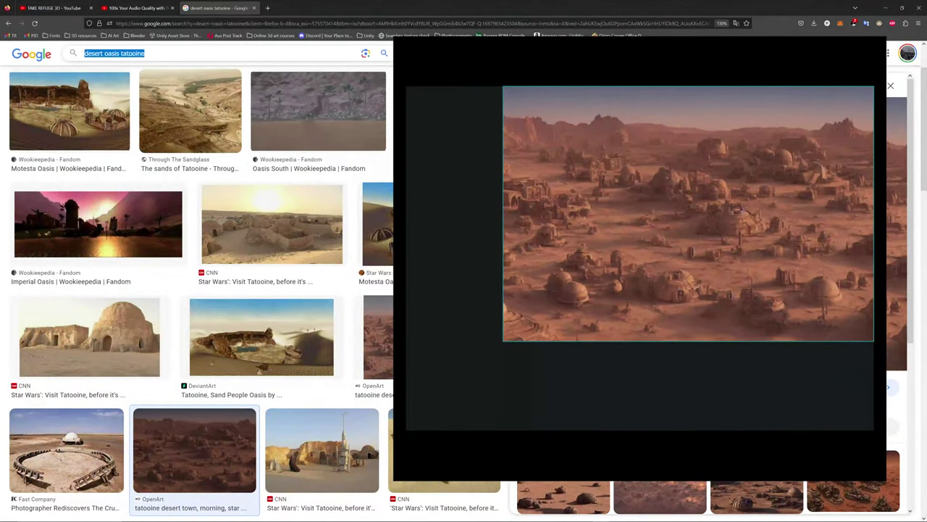
text(tat)
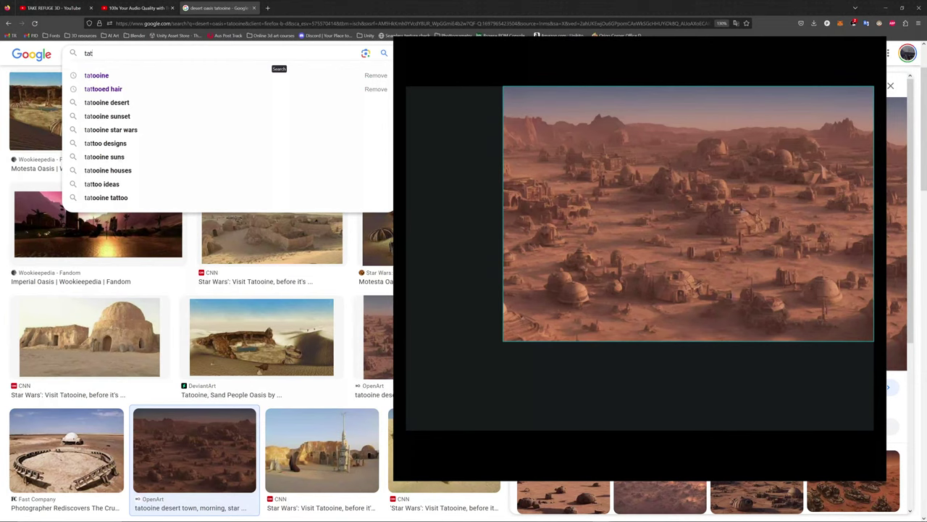
text(ooine)
key(Return)
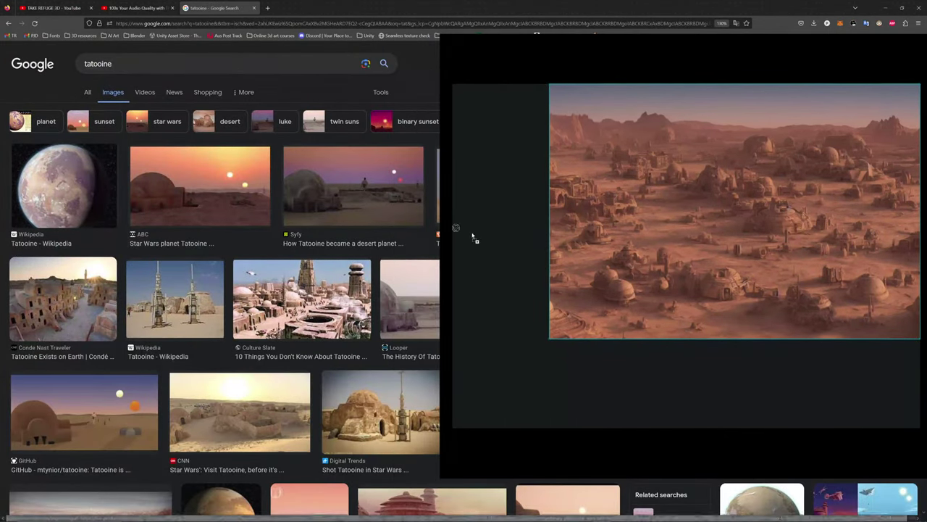
Add the ABC twin-sun sunset image with the domed hut to the reference board below the desert town
drag(472, 238, 666, 299)
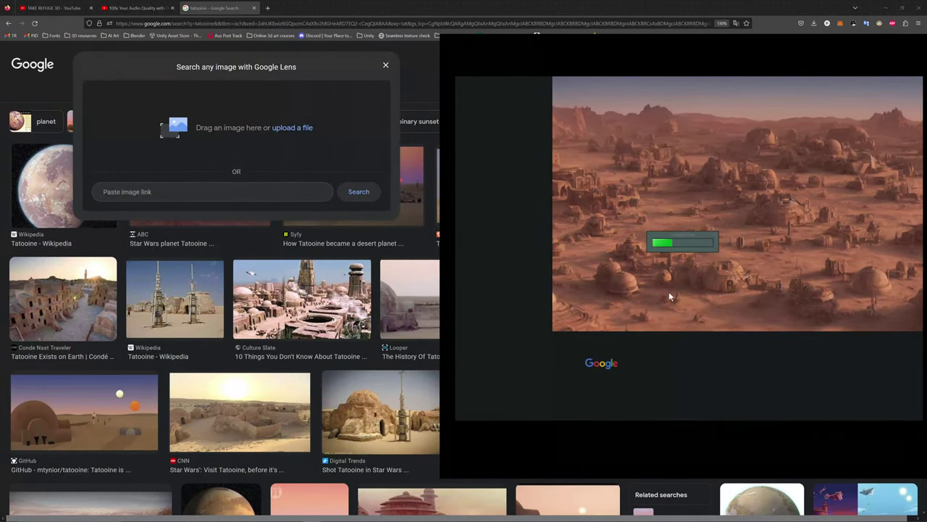
drag(685, 244, 699, 188)
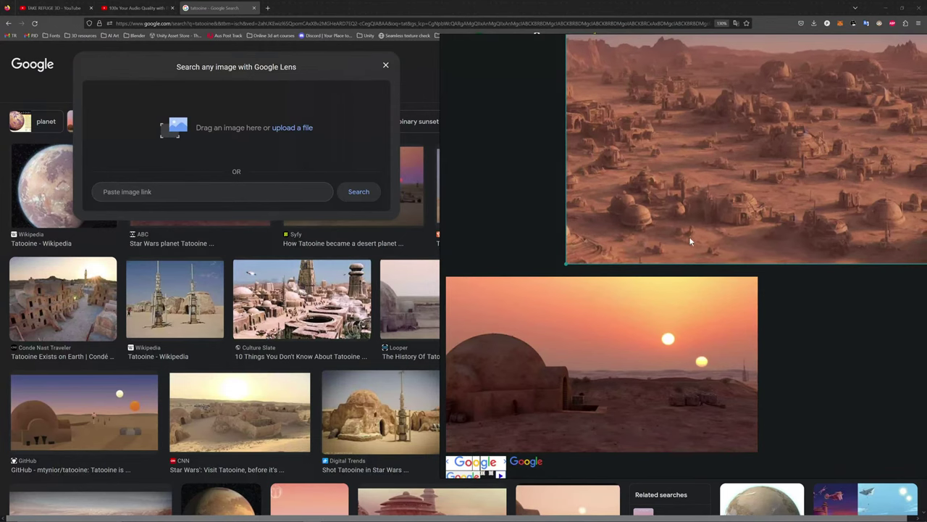
right_drag(737, 327, 477, 311)
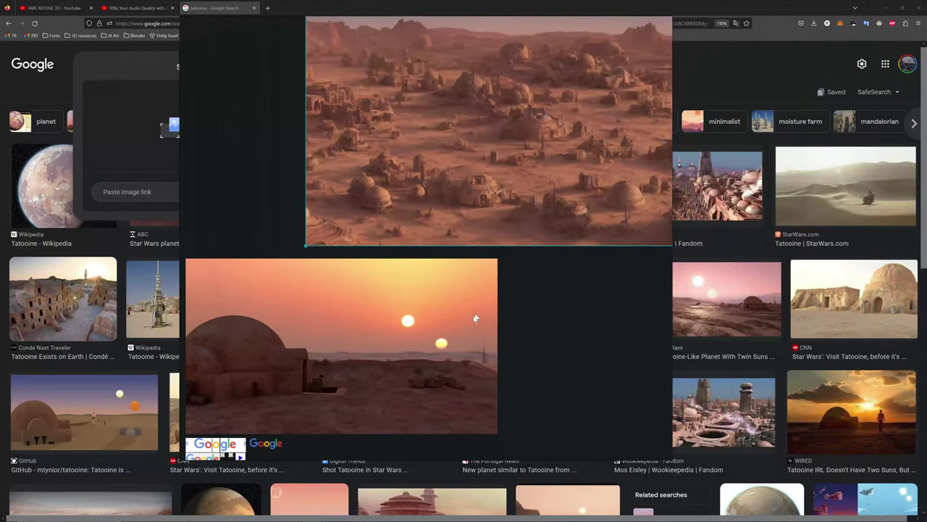
Show the reference board full screen and delete the stray Google logos and icons below the sunset image
double_click(475, 316)
right_click(549, 299)
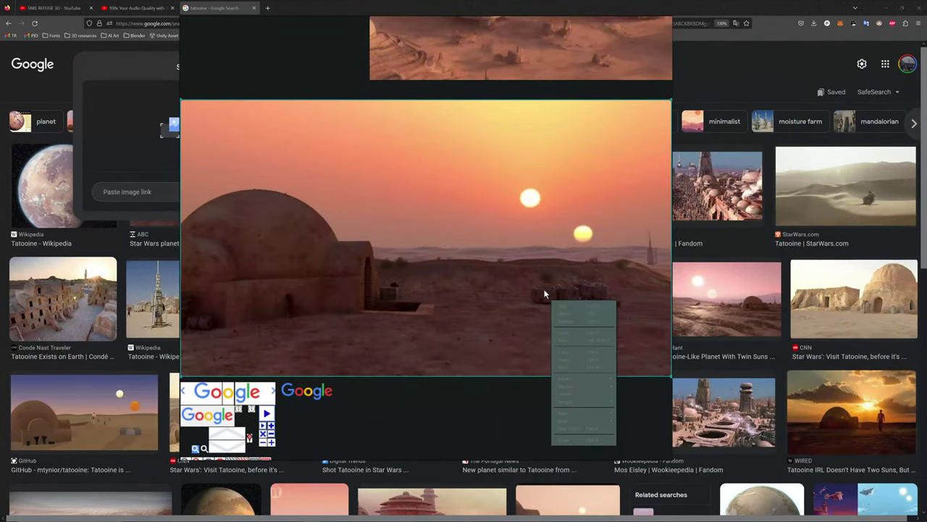
click(433, 266)
key(ctrl+f)
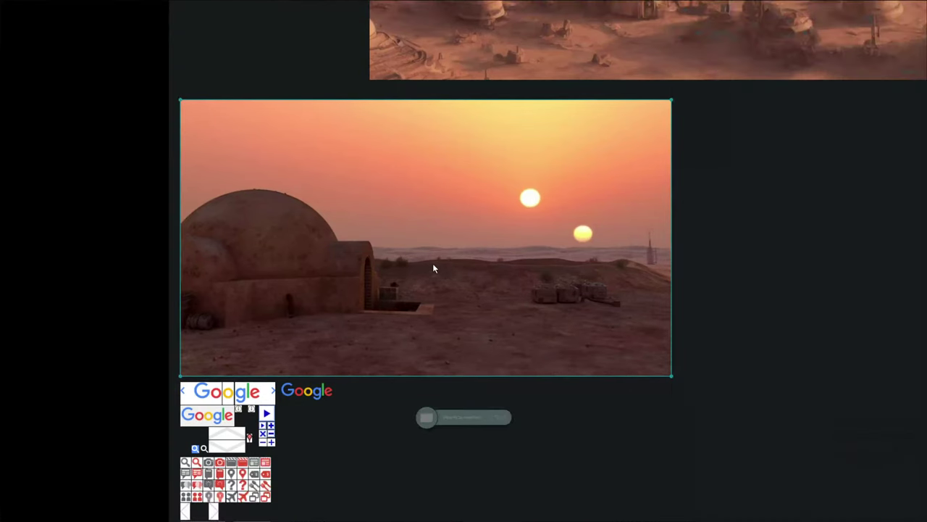
scroll(451, 271, up, 2)
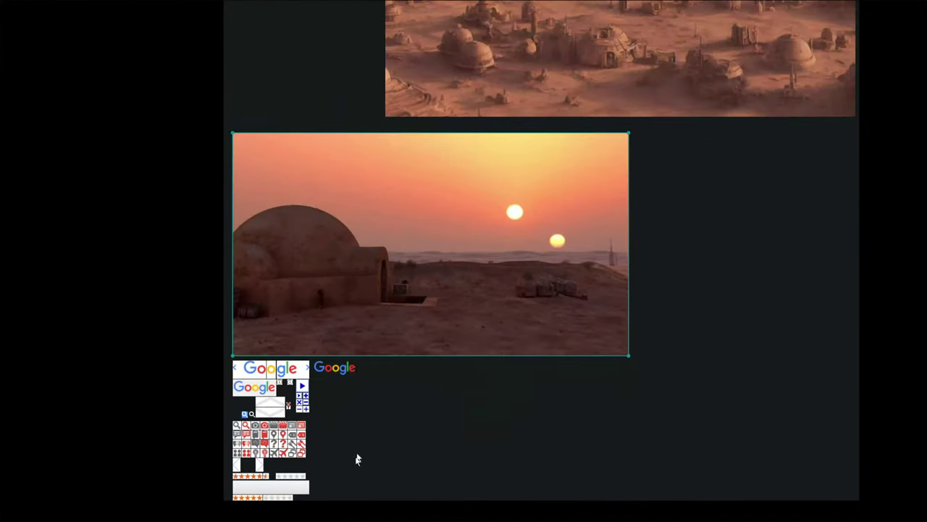
drag(357, 495, 248, 382)
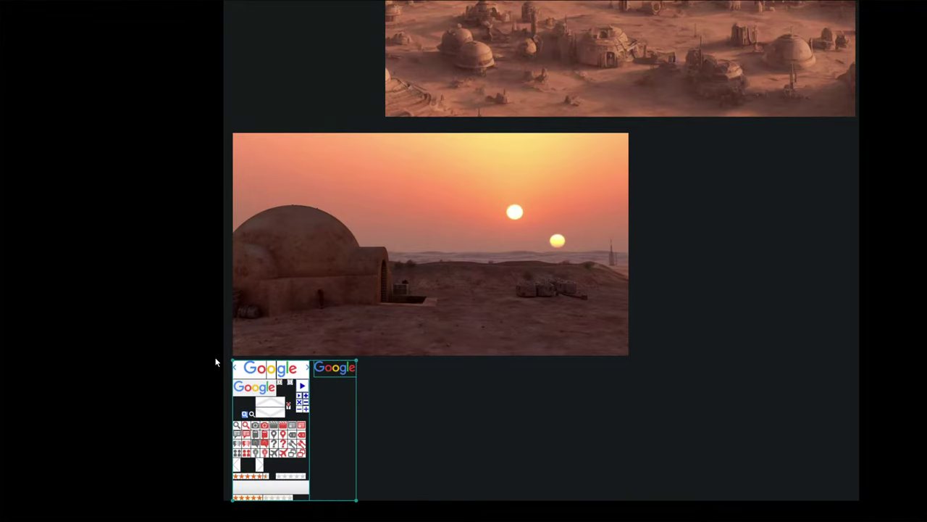
key(Delete)
click(434, 271)
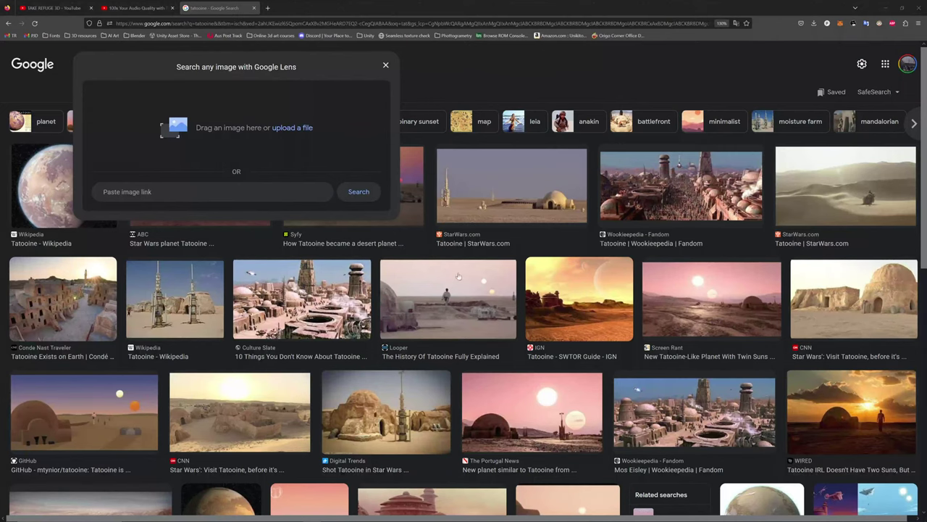
Browse the tatooine image results and open the CNN image of the domed desert building
click(385, 65)
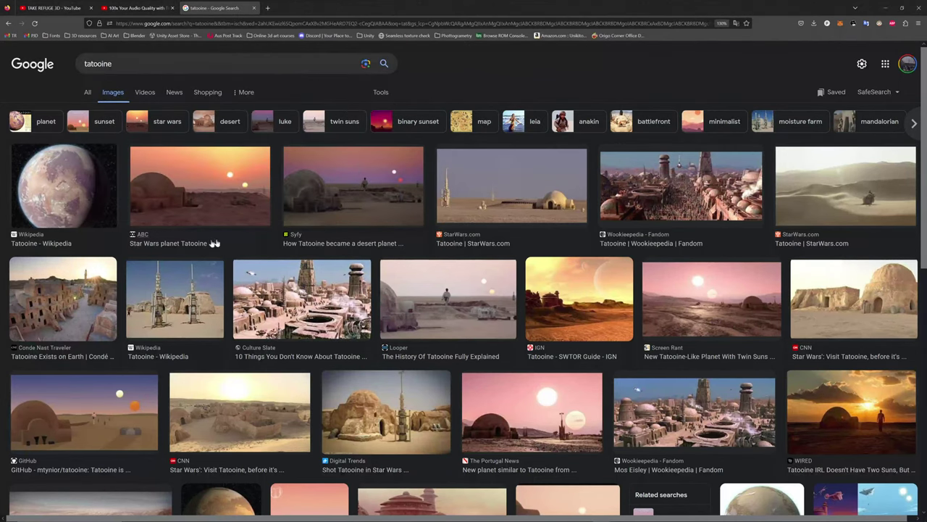
scroll(390, 252, down, 1)
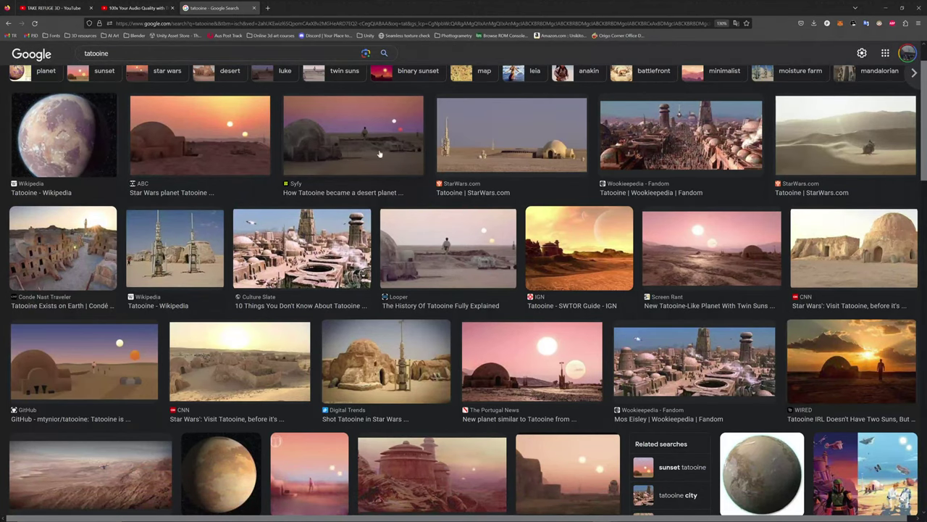
scroll(520, 276, down, 2)
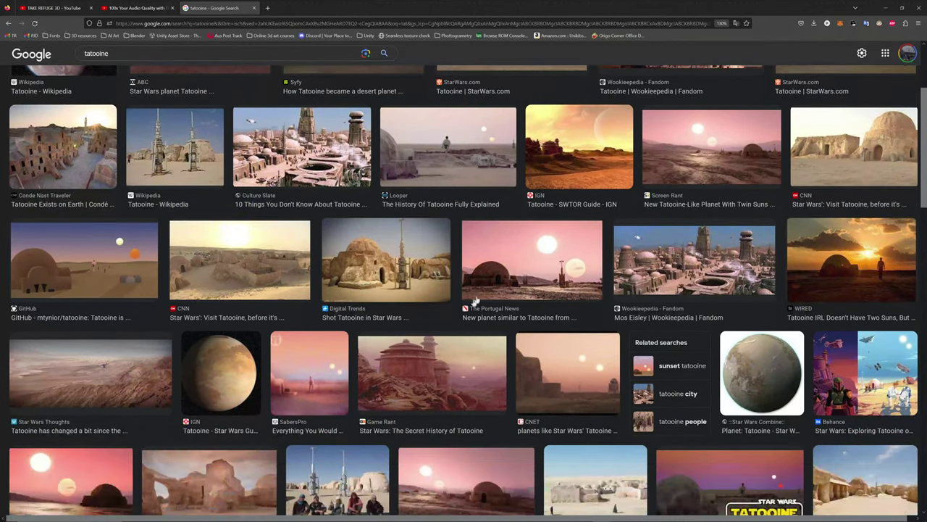
click(416, 269)
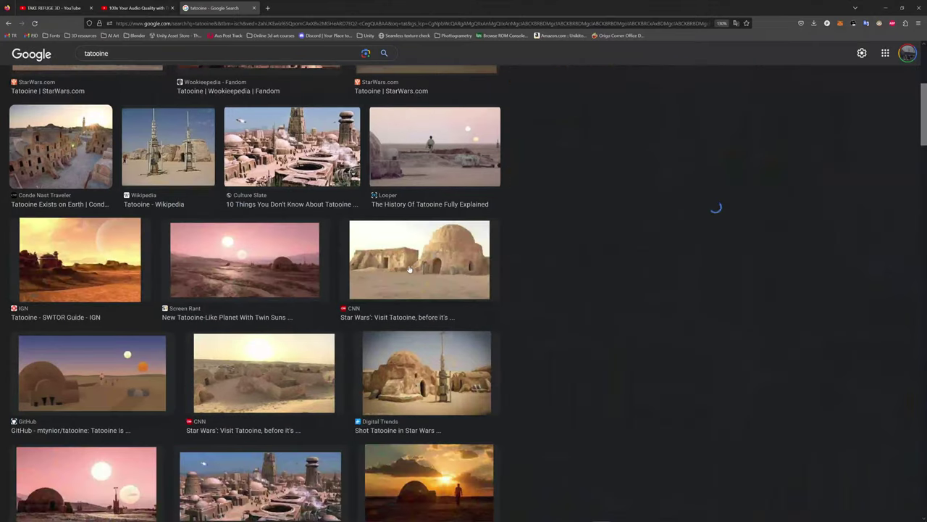
click(420, 270)
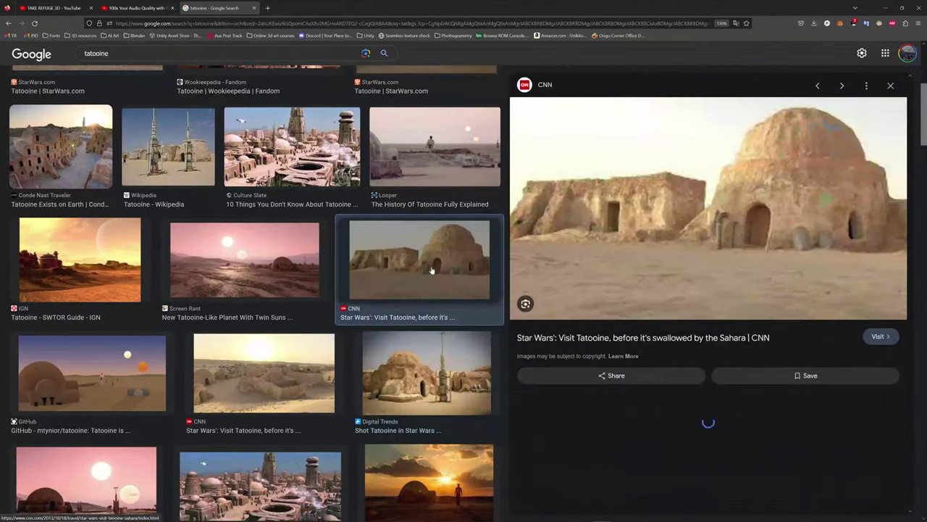
Add the CNN domed building image directly below the sunset reference and delete the Google icons imported with it
click(365, 53)
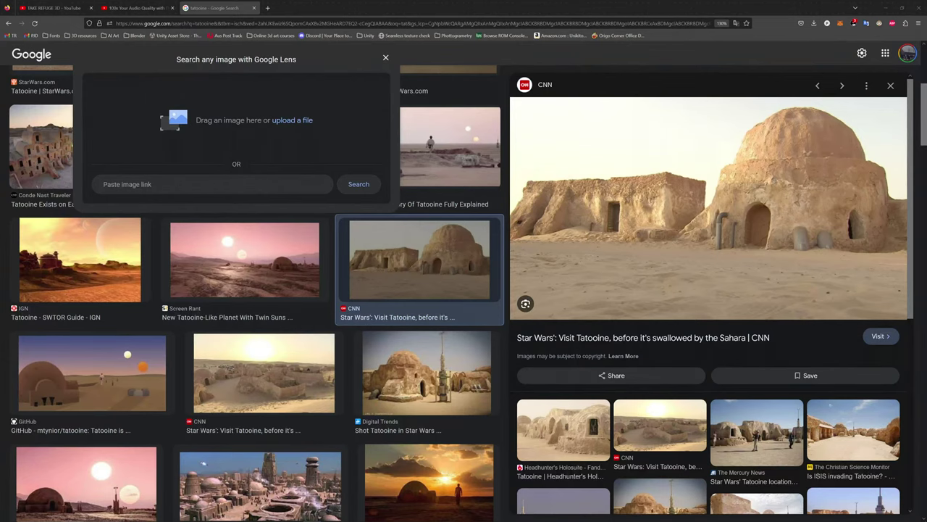
right_drag(926, 308, 544, 298)
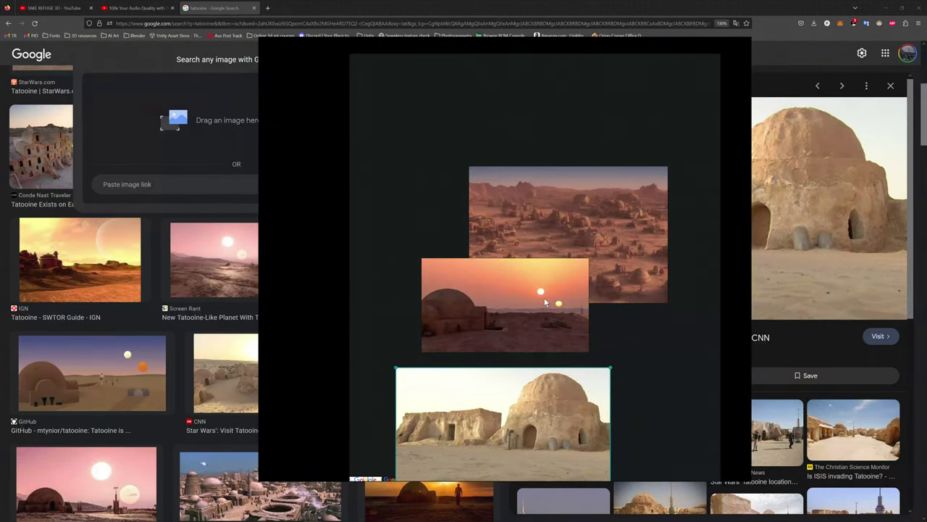
key(ctrl+f)
drag(464, 455, 490, 426)
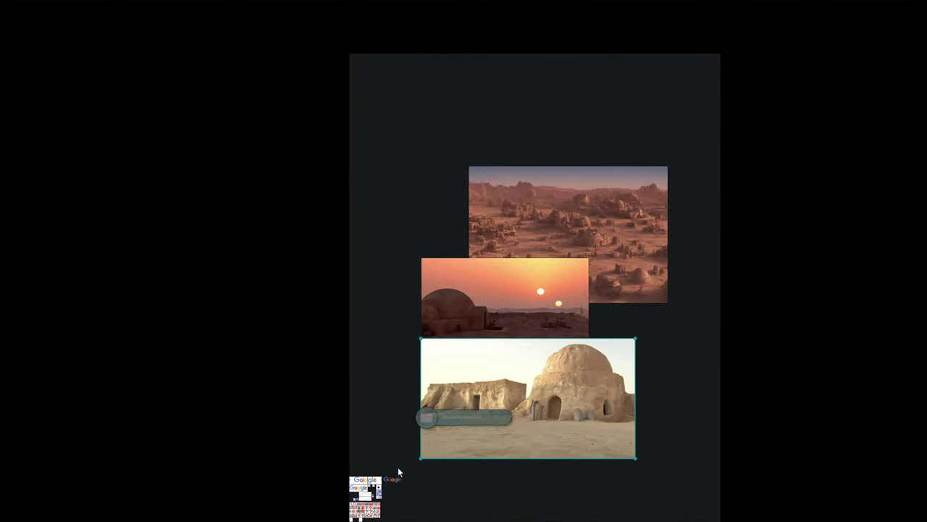
drag(356, 459, 389, 521)
key(Delete)
Examine the domed building reference close up, including its dome, arched doorway and adjoining flat-roofed block
double_click(532, 355)
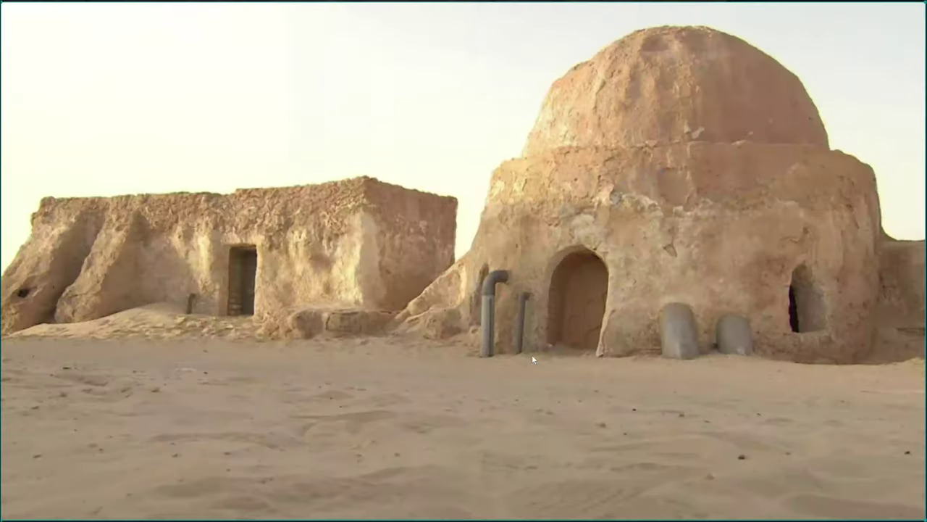
scroll(535, 353, down, 1)
middle_drag(534, 352, 517, 368)
scroll(518, 368, down, 1)
scroll(518, 368, up, 2)
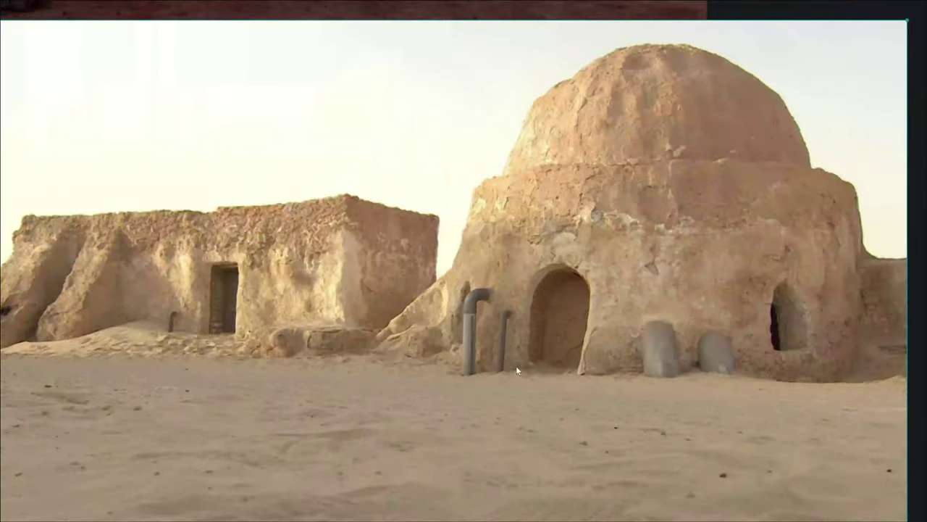
scroll(518, 368, down, 1)
scroll(519, 369, down, 2)
scroll(519, 368, up, 2)
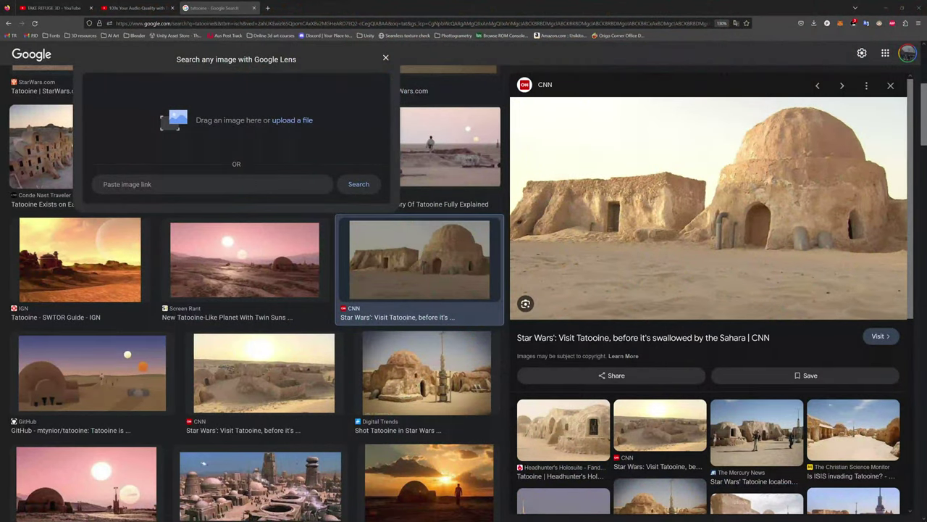
Dismiss the image search overlay in the browser and switch to Plasticity
click(385, 57)
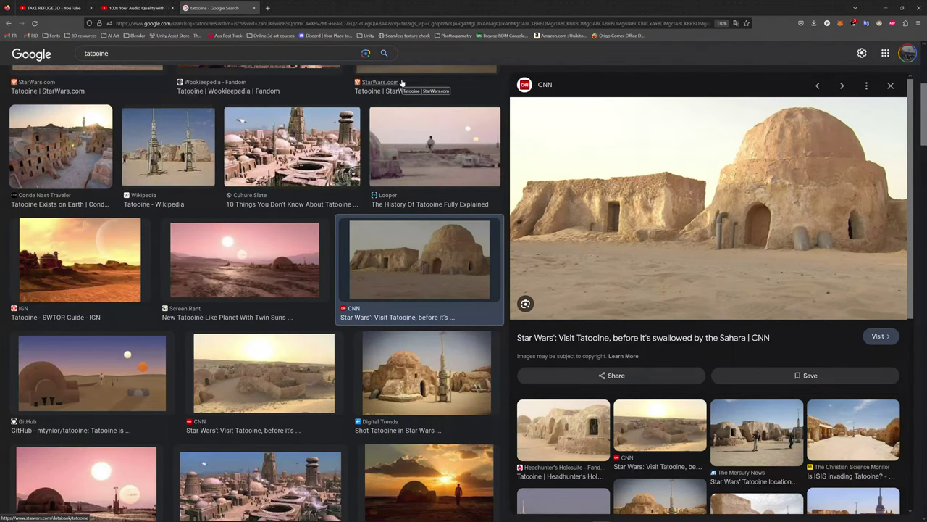
key(alt+Tab)
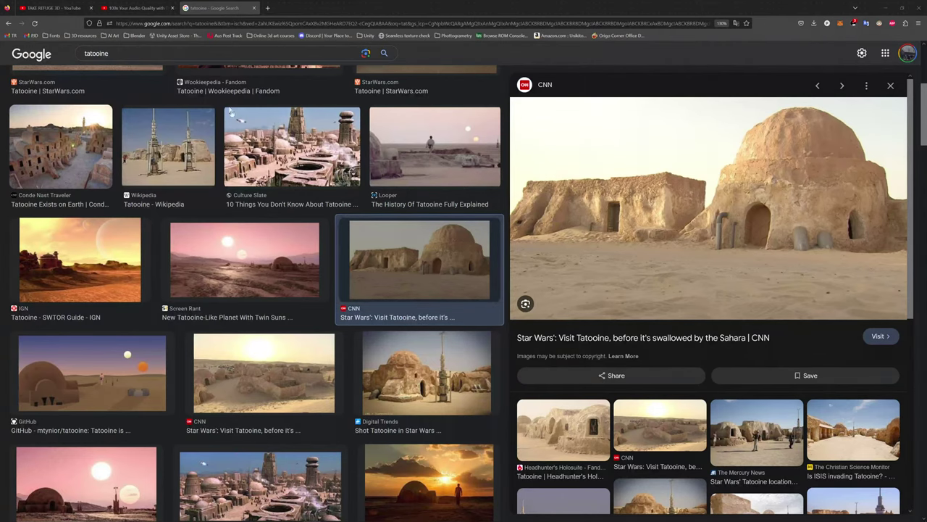
key(alt+Tab)
key(alt+Tab)
key(alt+Tab)
key(alt+Tab)
key(alt+Tab)
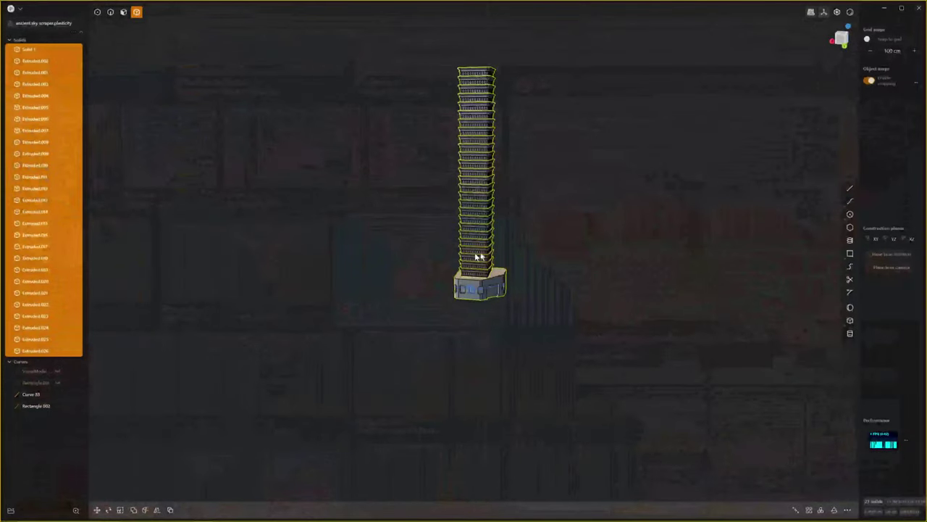
Start a new file, clearing the skyscraper scene
middle_drag(478, 257, 497, 273)
scroll(500, 203, up, 3)
scroll(500, 200, down, 2)
scroll(4, 9, up, 1)
click(8, 8)
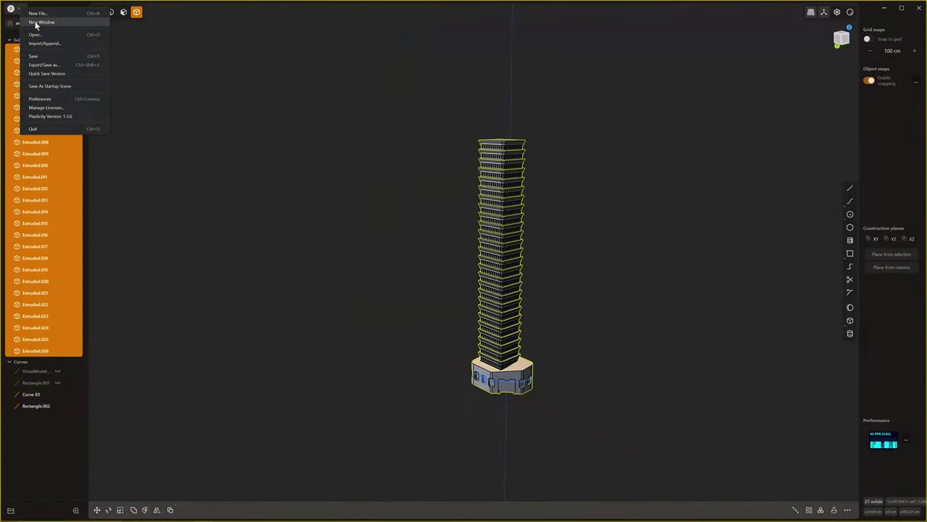
click(38, 16)
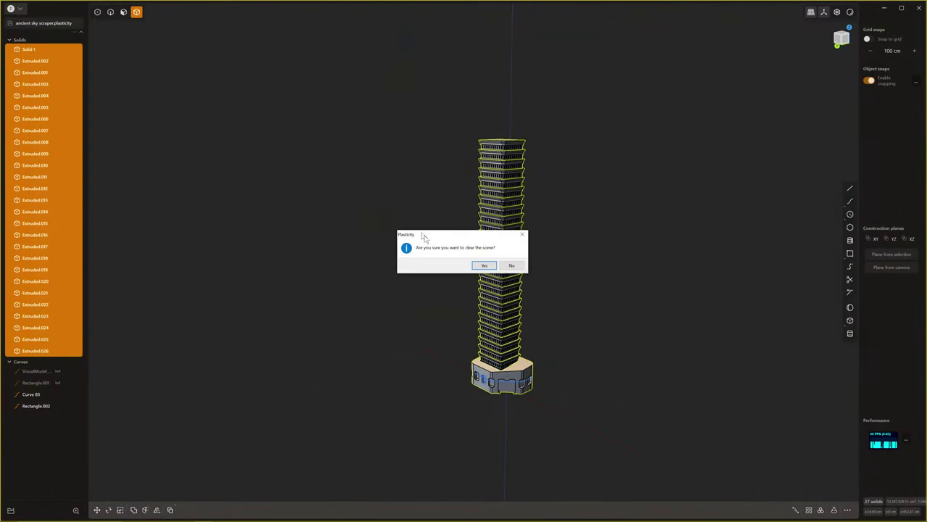
click(484, 266)
middle_drag(472, 278, 486, 292)
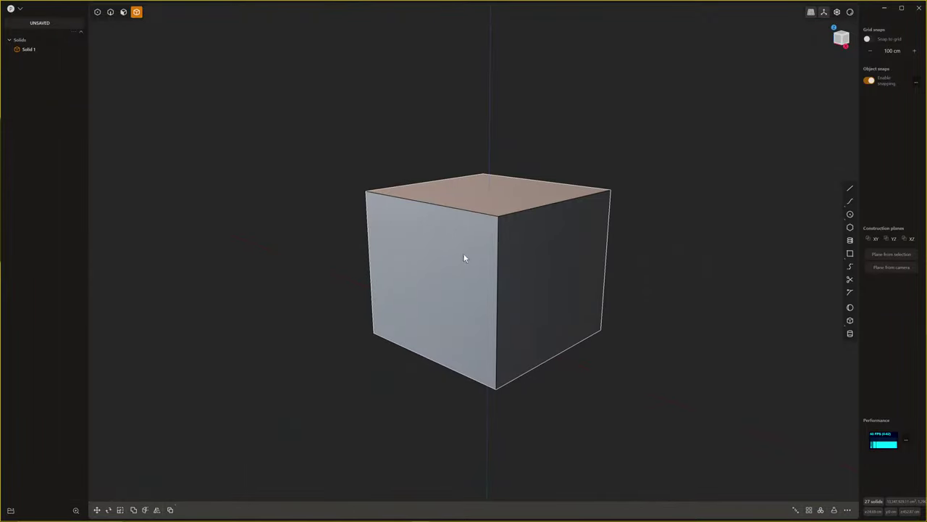
click(484, 262)
middle_drag(484, 262, 581, 320)
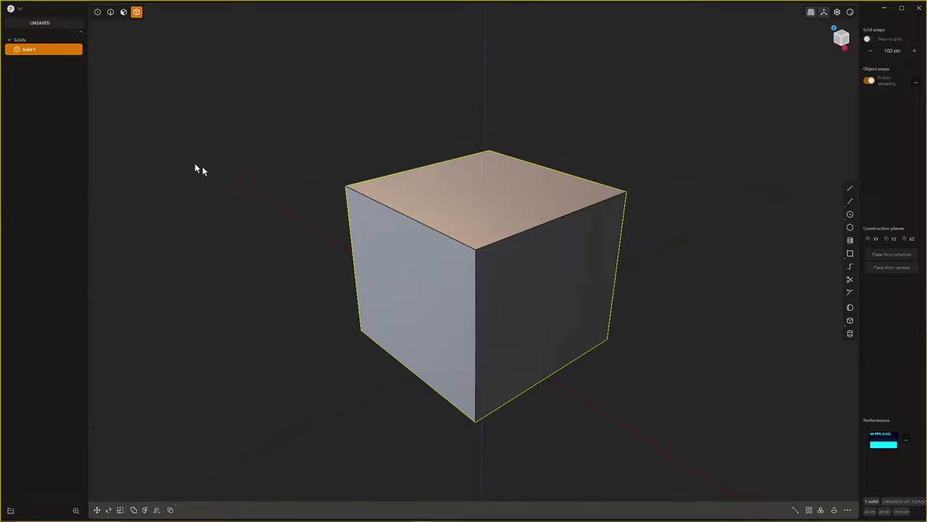
scroll(372, 209, up, 1)
mouse_move(374, 207)
middle_down()
mouse_move(351, 205)
mouse_move(372, 207)
middle_up()
scroll(373, 207, up, 1)
scroll(371, 207, up, 1)
scroll(372, 207, down, 2)
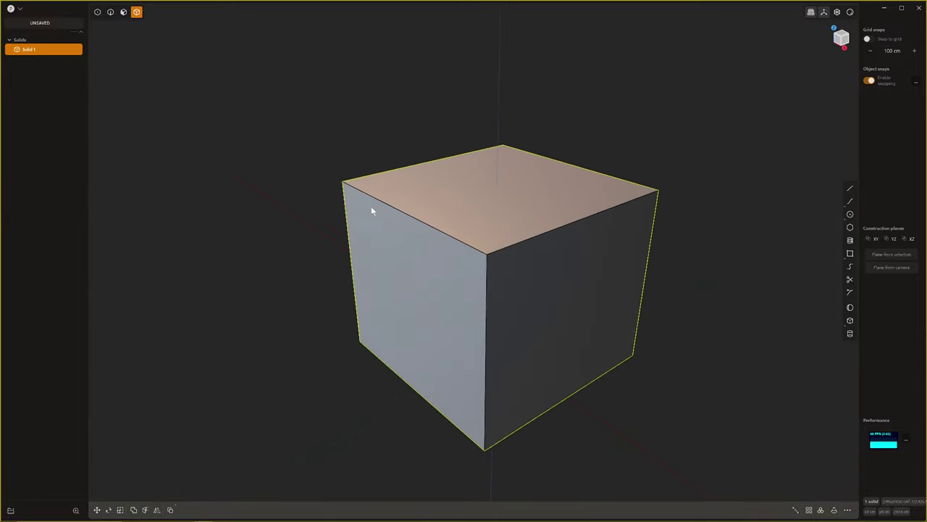
scroll(424, 214, down, 1)
middle_drag(427, 216, 476, 221)
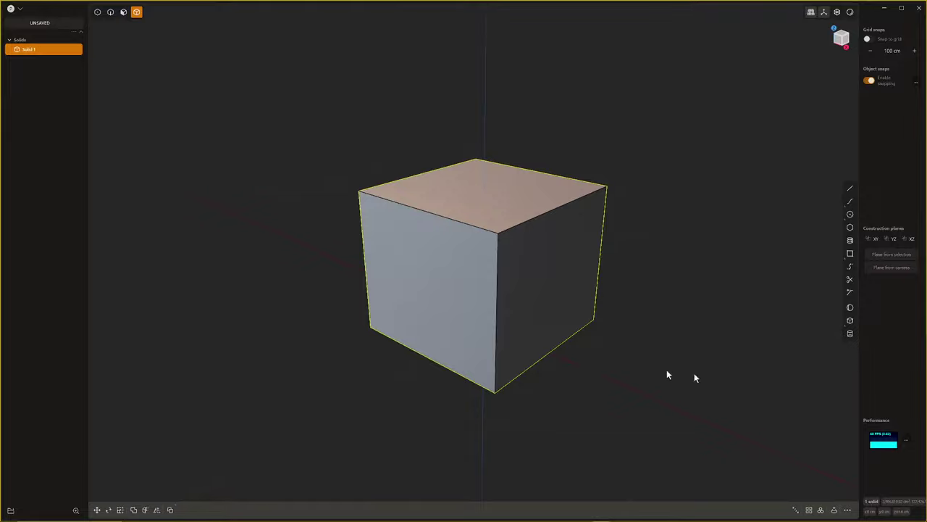
middle_drag(485, 275, 504, 282)
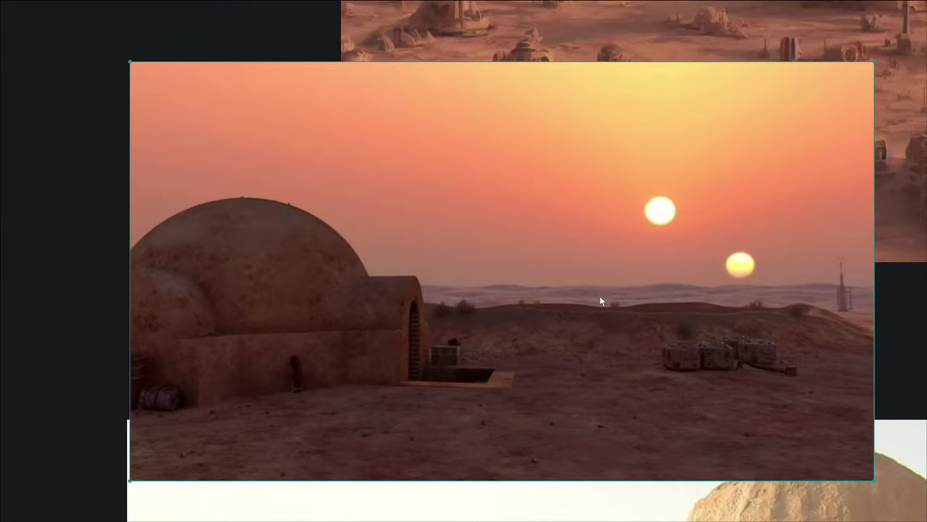
Switch to the PureRef board, move the sunset dome reference upward over the settlement image and enlarge it
middle_drag(600, 296, 554, 335)
scroll(557, 330, down, 3)
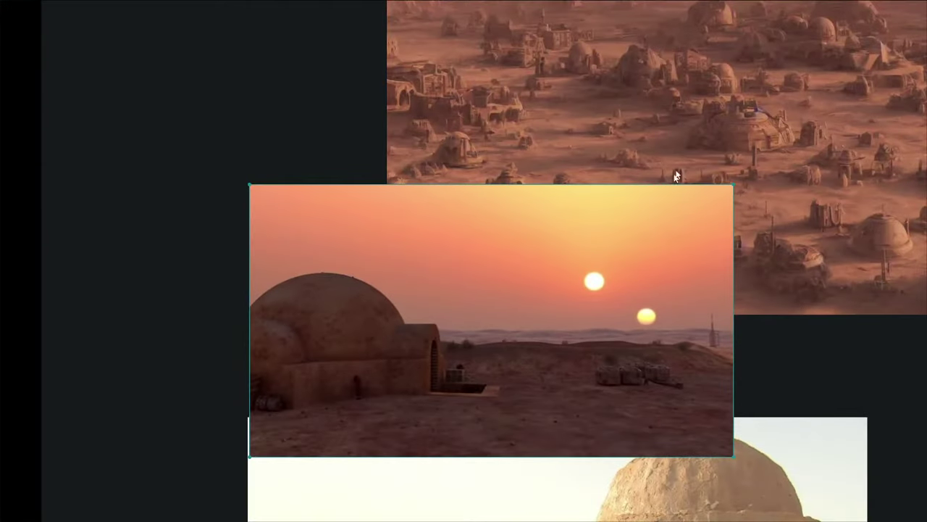
click(691, 128)
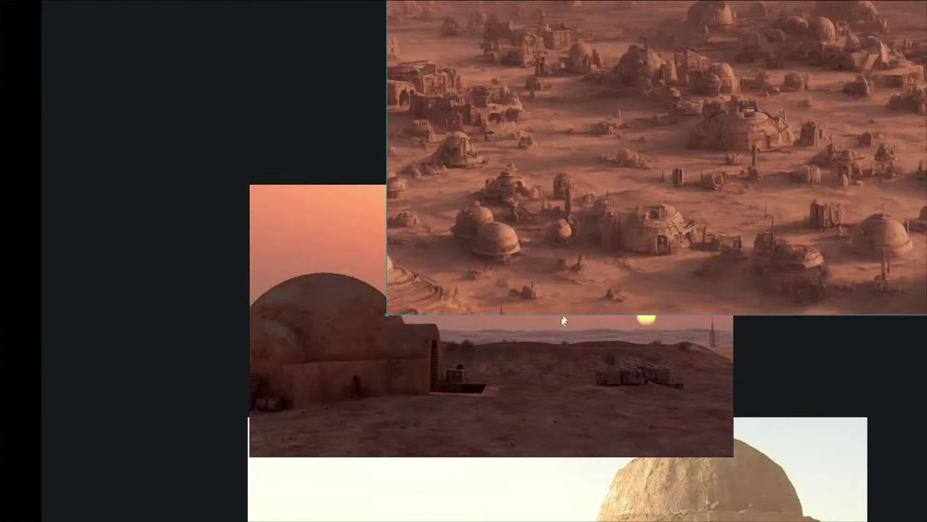
drag(547, 285, 539, 279)
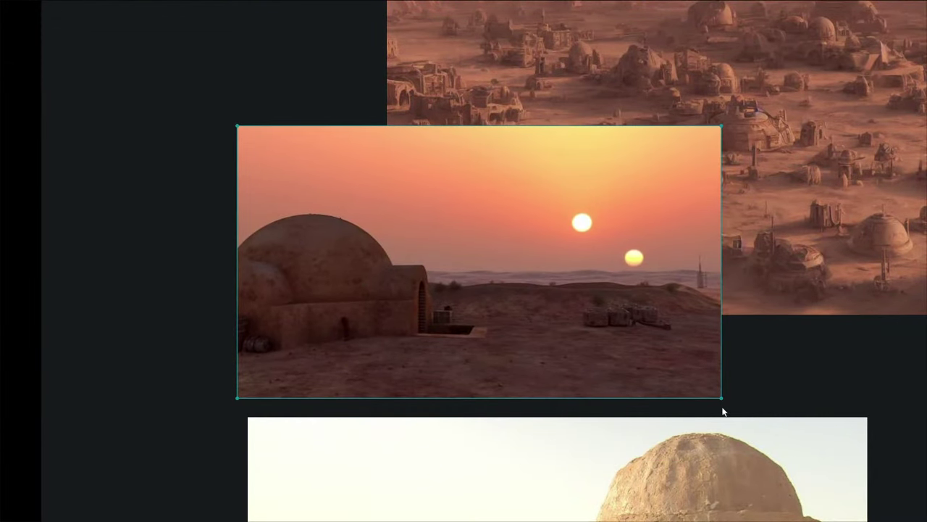
drag(721, 398, 678, 374)
Examine the sunset reference at full view, focusing on the dome and arched entrance, and toggle back to the board
double_click(618, 336)
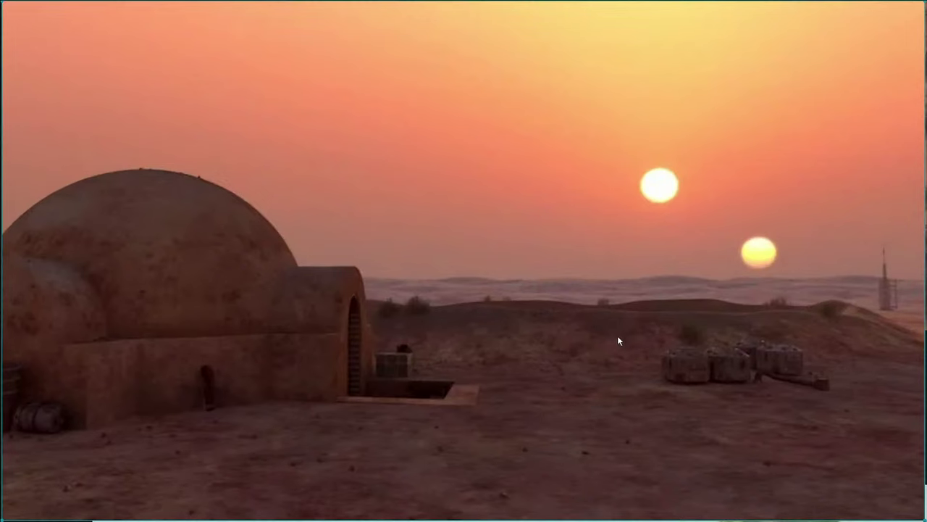
double_click(618, 337)
double_click(618, 337)
double_click(618, 337)
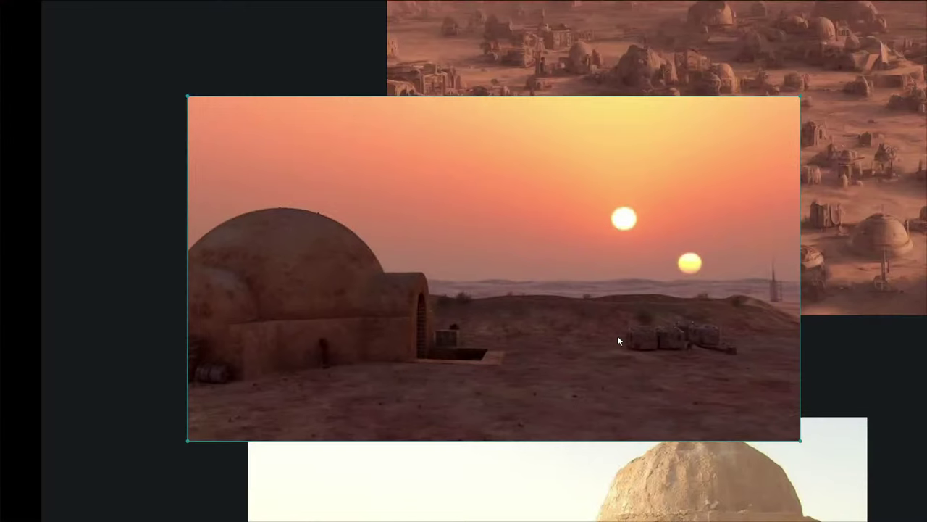
double_click(618, 338)
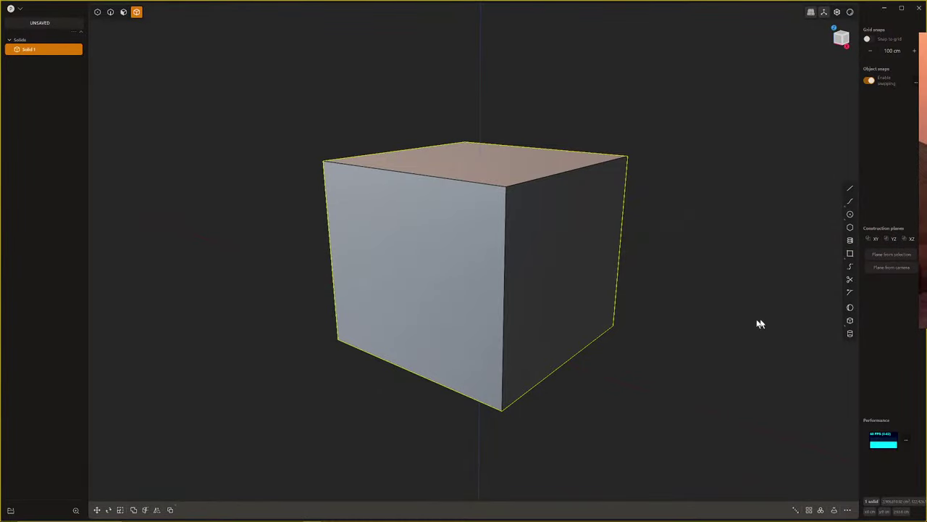
Switch back to Plasticity and delete the default cube
middle_drag(759, 321, 594, 322)
middle_drag(598, 278, 533, 299)
key(Escape)
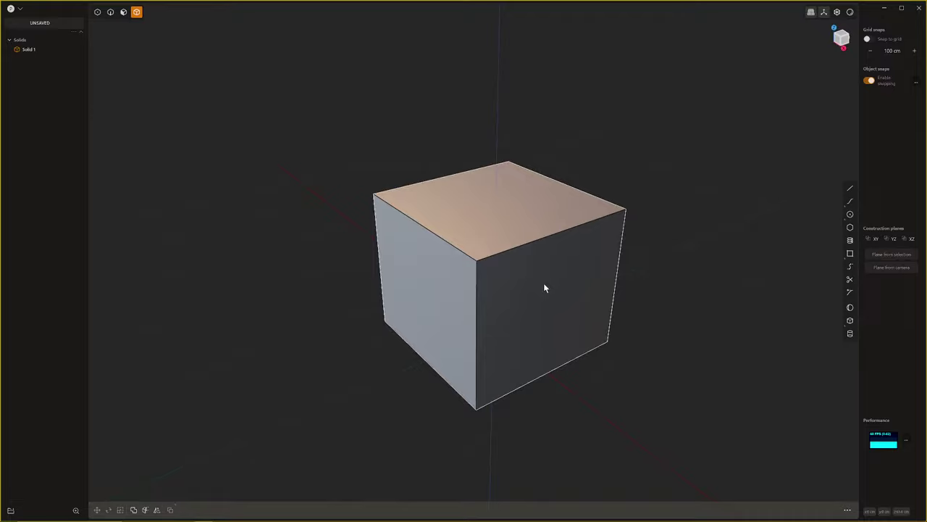
click(530, 284)
key(Delete)
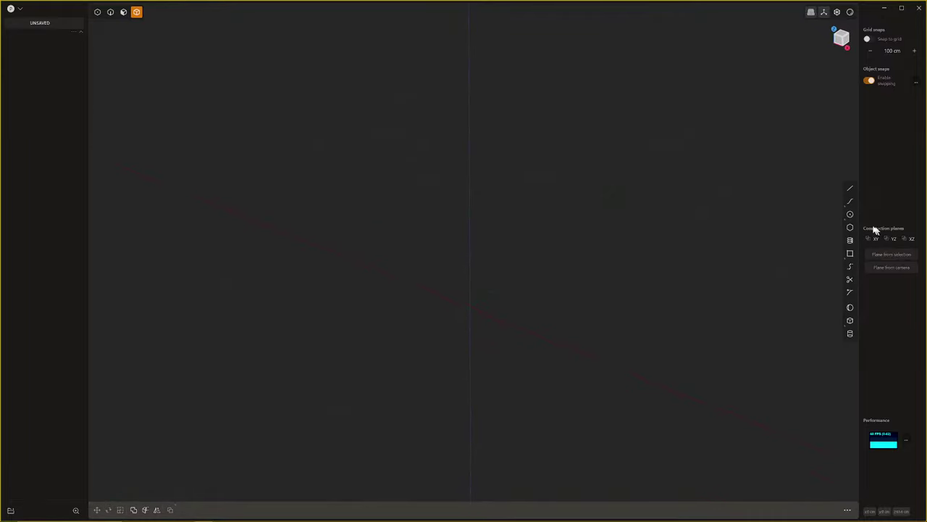
In front view, draw an upright rectangle centred on the origin, roughly twice as tall as it is wide
key(KP_1)
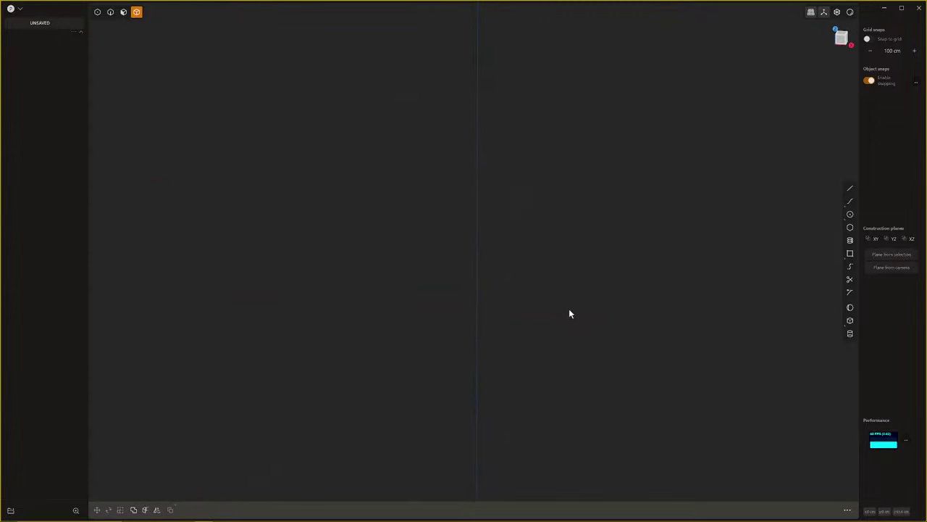
click(850, 253)
click(481, 306)
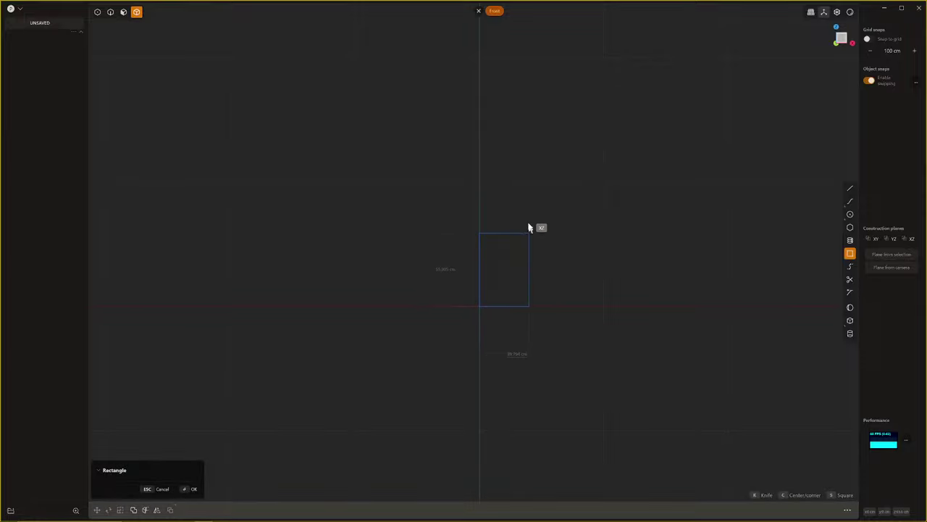
key(c)
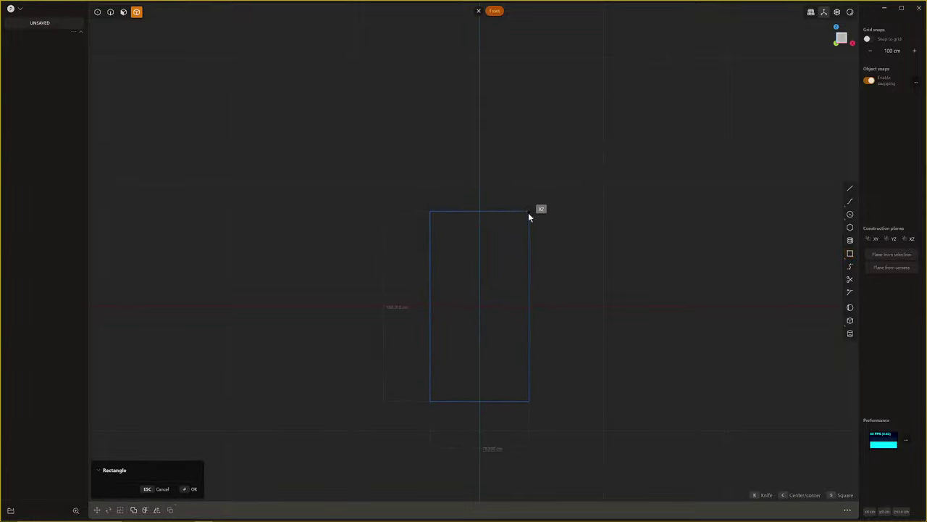
click(516, 225)
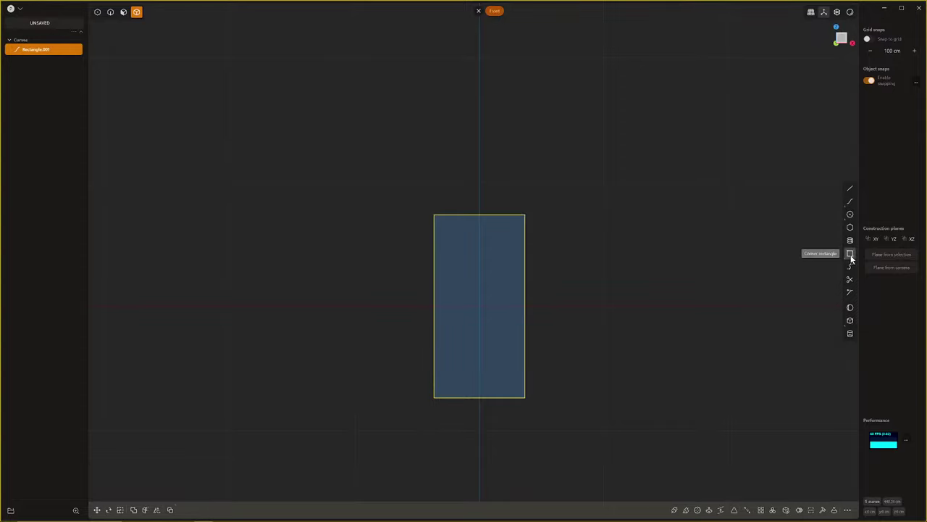
Draw an arched curve between the rectangle's two upper corners, with its peak on the vertical axis
click(850, 201)
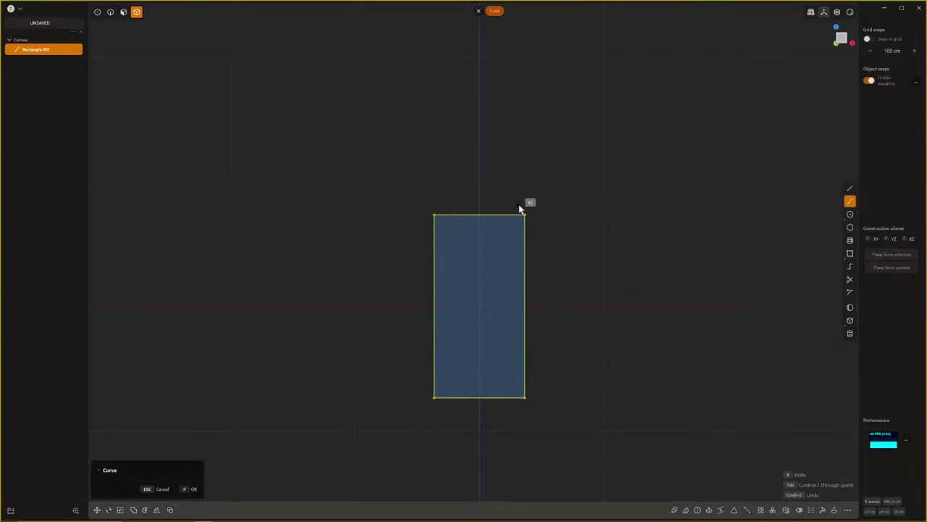
click(525, 214)
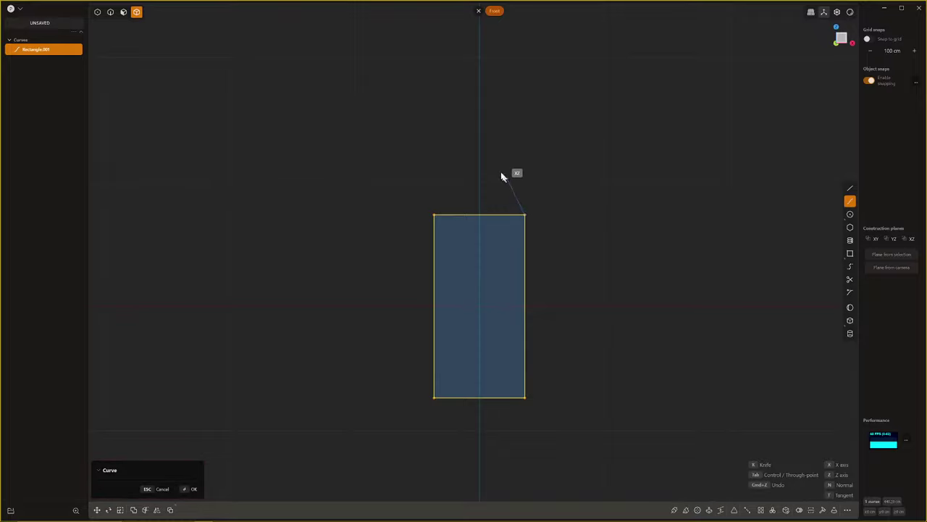
click(481, 161)
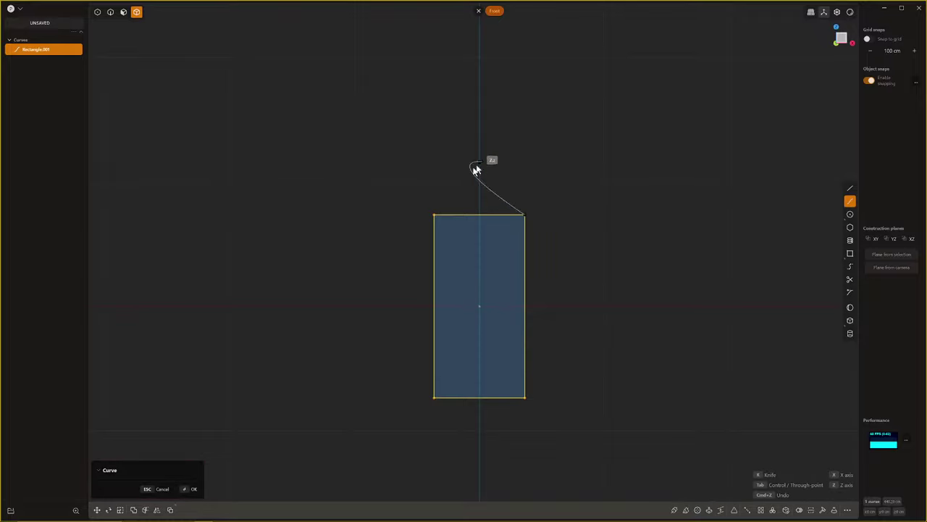
click(434, 215)
key(Return)
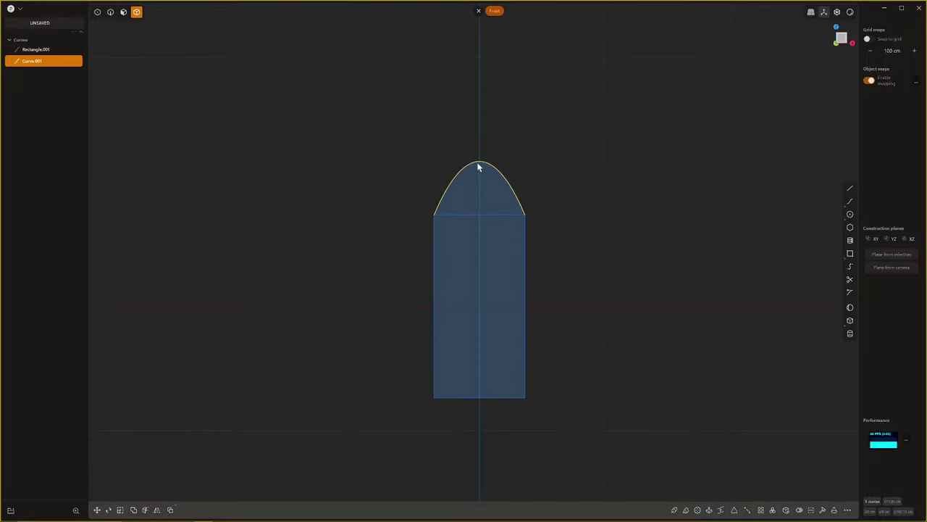
Scale the arch curve's upper control points outward to give it a fuller, rounder shape
key(1)
drag(456, 131, 586, 166)
key(s)
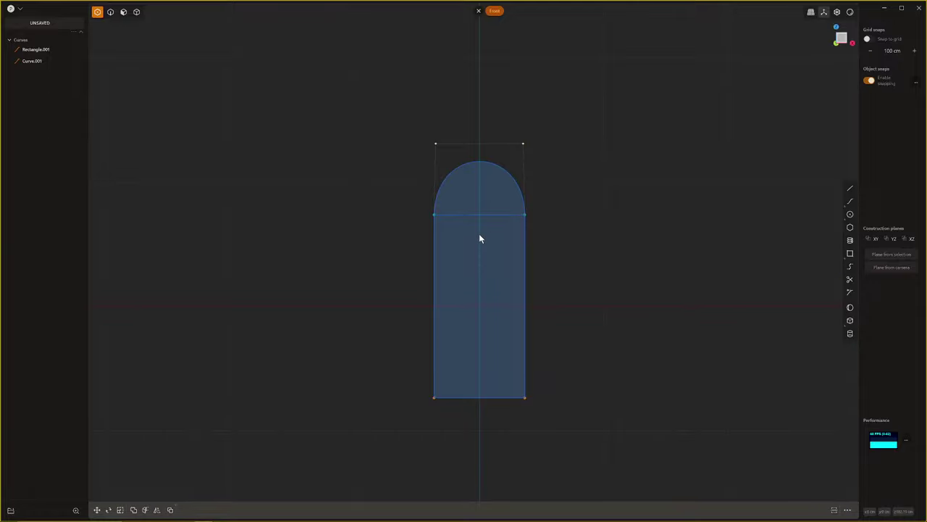
Trim away the rectangle's top edge beneath the arch and join the remaining curves into one closed profile
key(t)
click(482, 216)
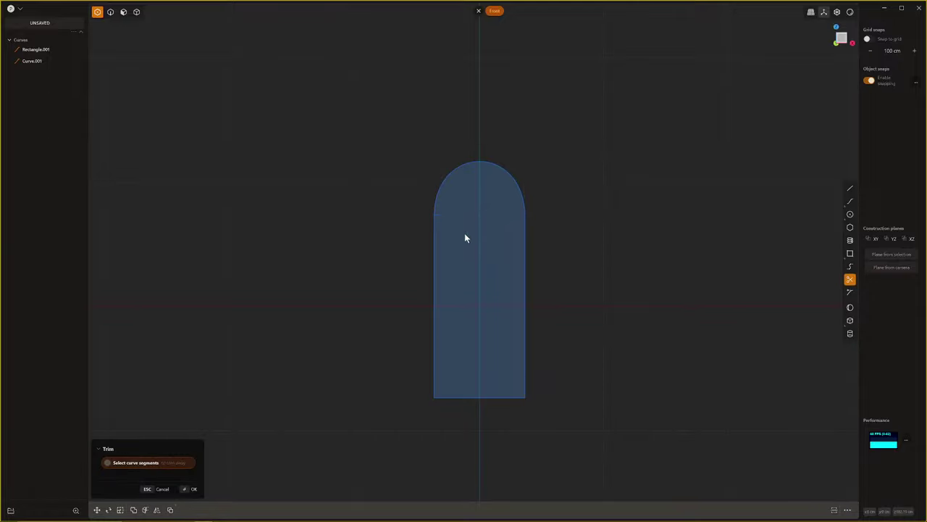
key(2)
drag(399, 132, 578, 456)
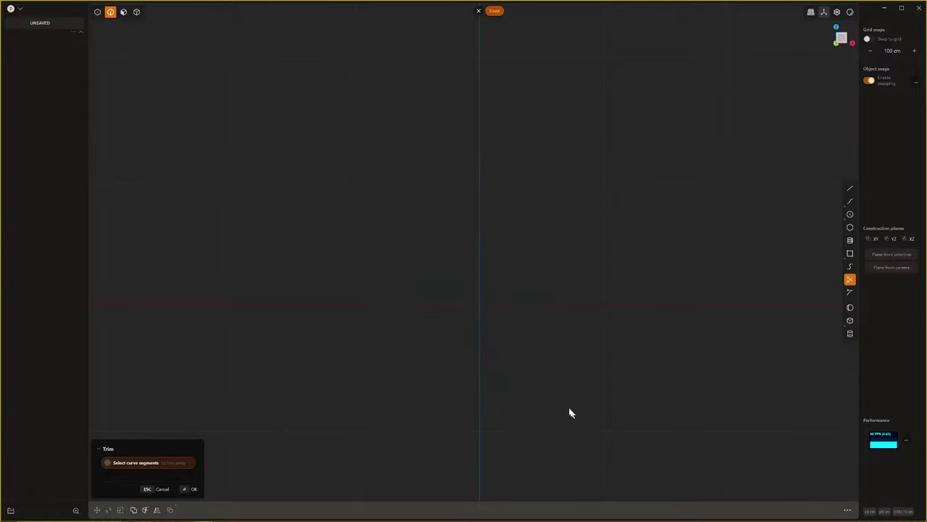
key(Escape)
drag(351, 58, 584, 449)
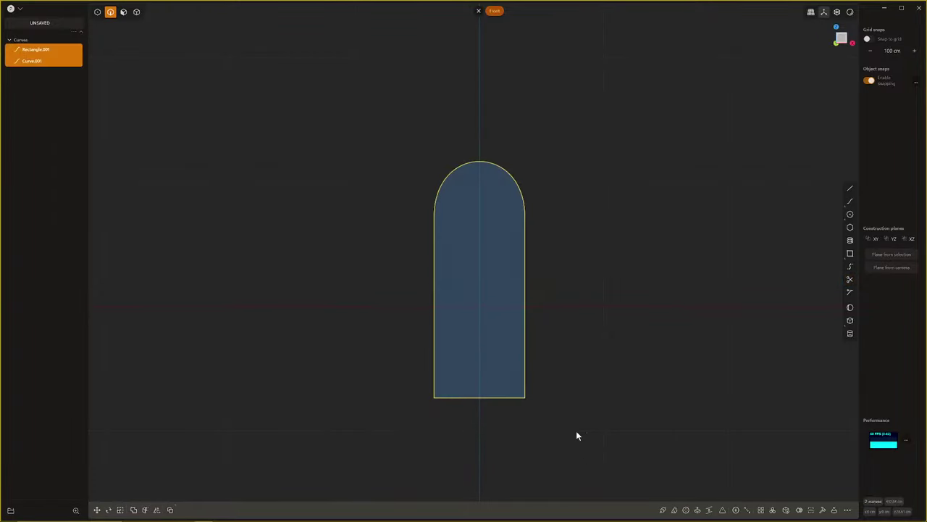
key(j)
Scale the arched profile down along the vertical axis to make it shorter
middle_drag(589, 254, 549, 300)
key(s)
drag(486, 238, 486, 248)
right_click(494, 249)
mouse_move(495, 249)
middle_down()
mouse_move(476, 272)
mouse_move(489, 259)
middle_up()
In front view, move the arched profile up until its base rests on the horizontal axis
key(KP_1)
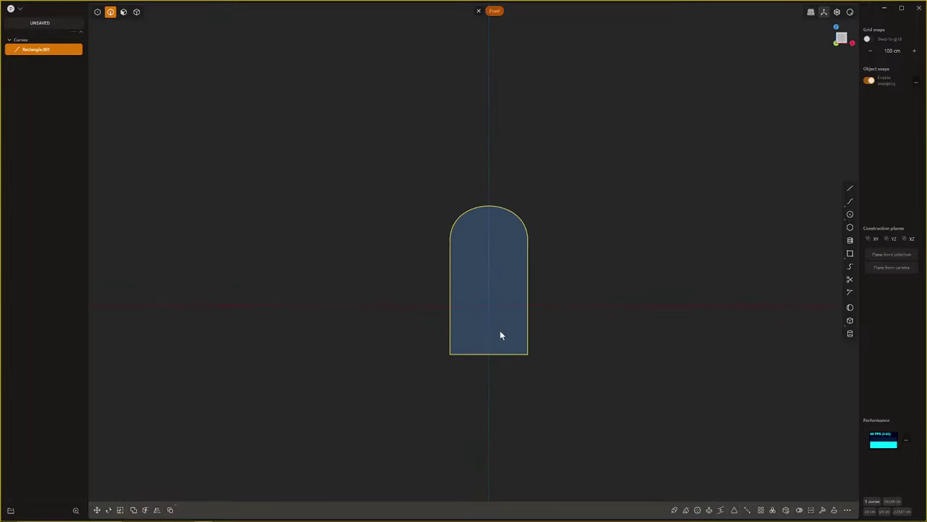
key(g)
drag(488, 239, 496, 189)
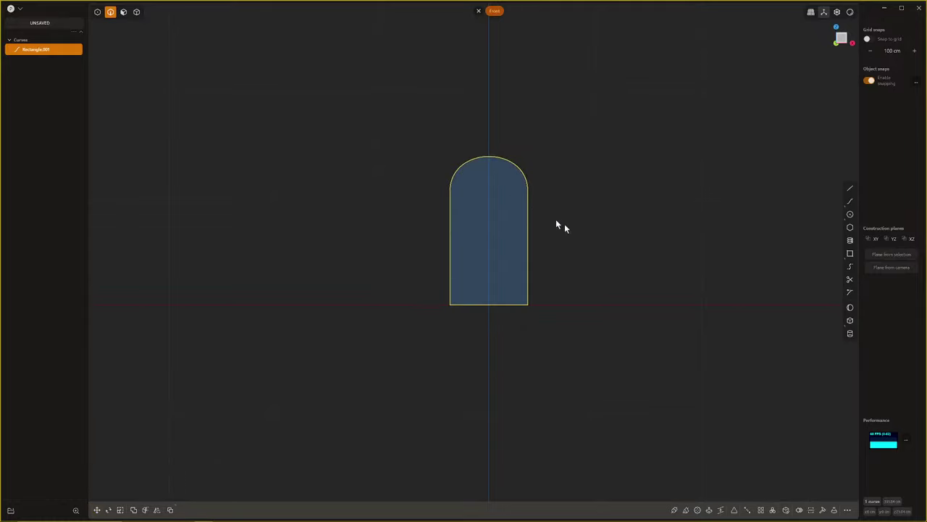
Extrude the arched profile symmetrically, about 57.65 cm to each side, into a solid entrance block
middle_drag(558, 224, 518, 253)
click(507, 234)
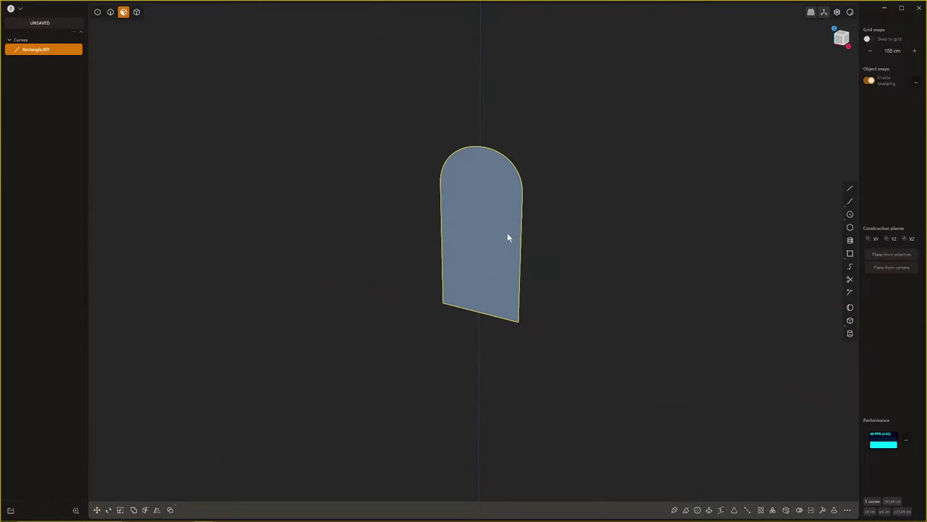
key(e)
drag(492, 247, 528, 231)
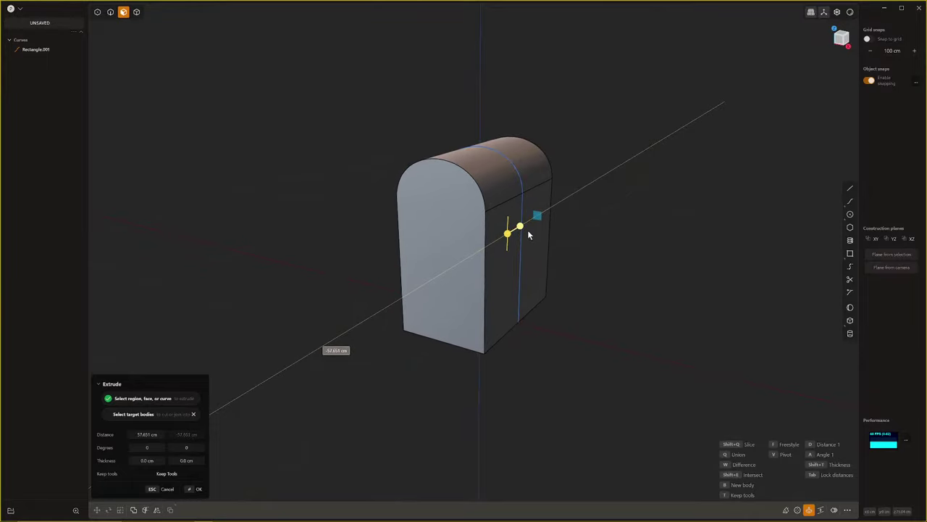
key(Return)
Delete the leftover arched profile curve around the middle of the extruded solid
middle_drag(527, 229, 505, 212)
key(2)
click(518, 220)
key(x)
scroll(609, 257, up, 2)
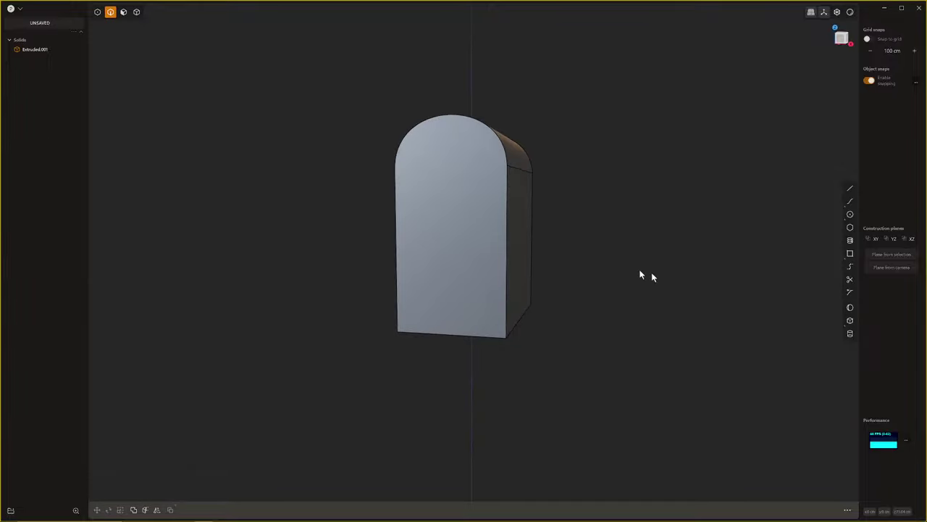
View the arched solid from its long side and bring the sunset reference board over the viewport beside it
middle_drag(661, 269, 521, 308)
scroll(523, 310, up, 1)
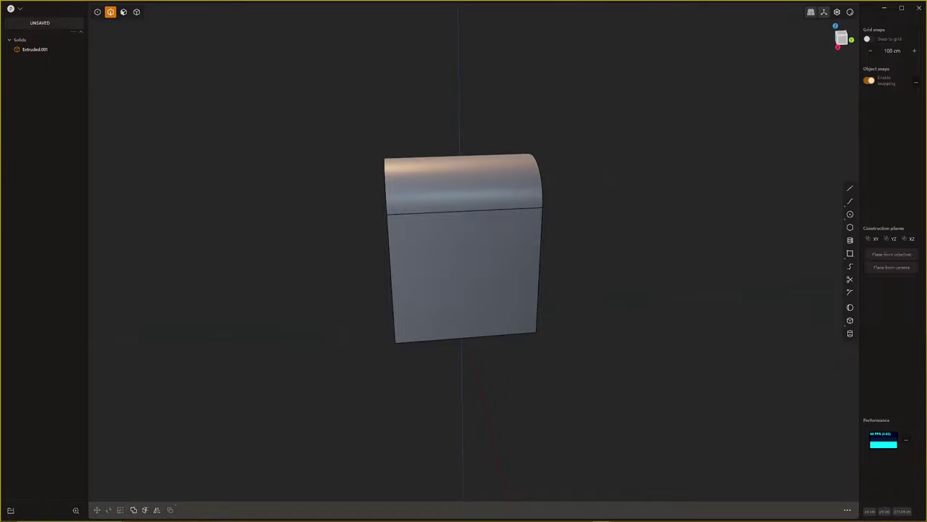
middle_drag(472, 364, 499, 328)
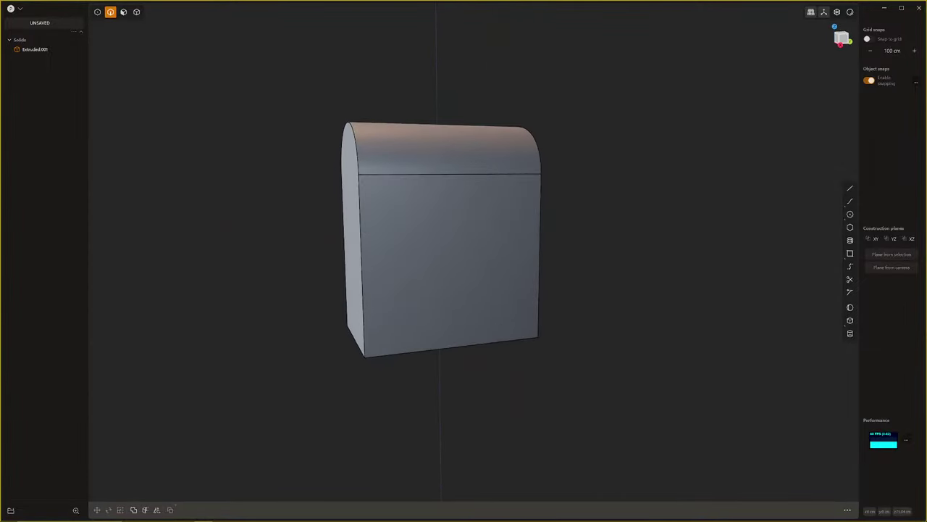
right_drag(926, 319, 593, 279)
click(497, 313)
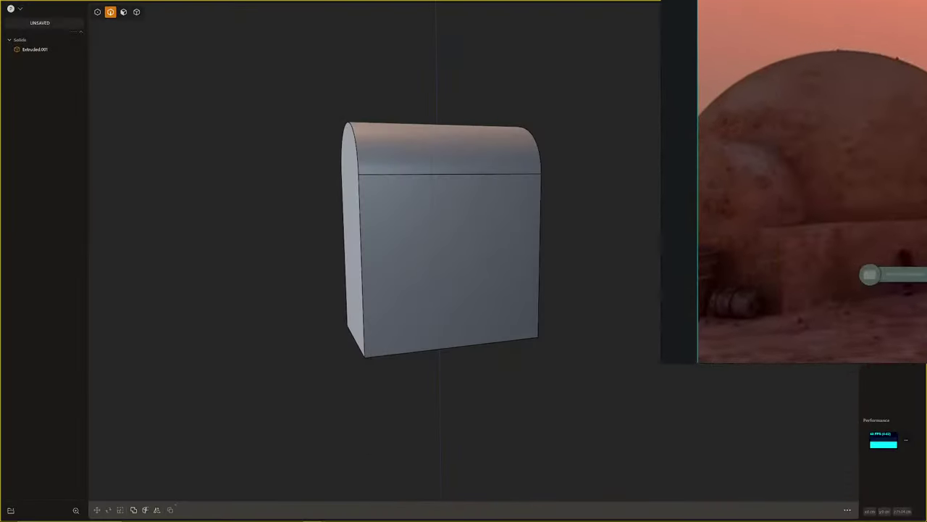
Draw a circle on the ground plane, centred on the green axis beside the arched block and overlapping the block's end
middle_drag(698, 365, 672, 368)
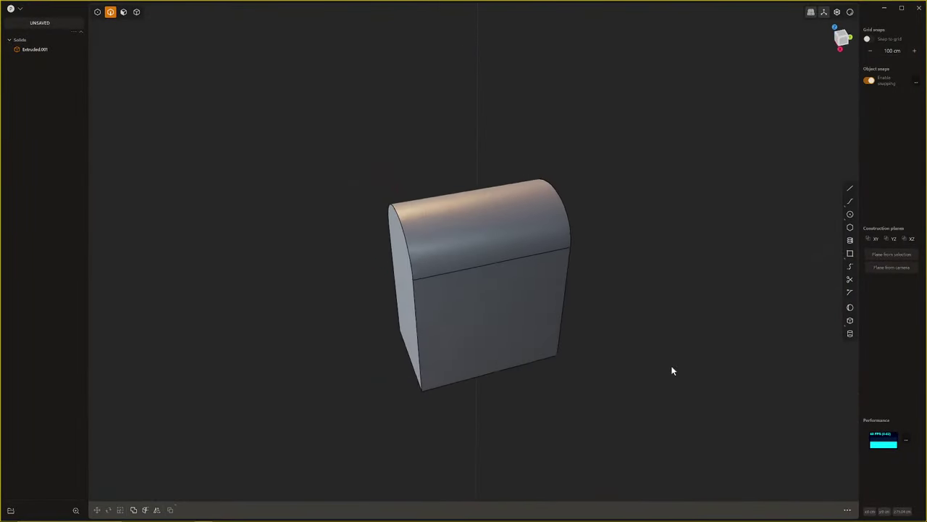
scroll(672, 368, up, 2)
right_drag(926, 327, 546, 332)
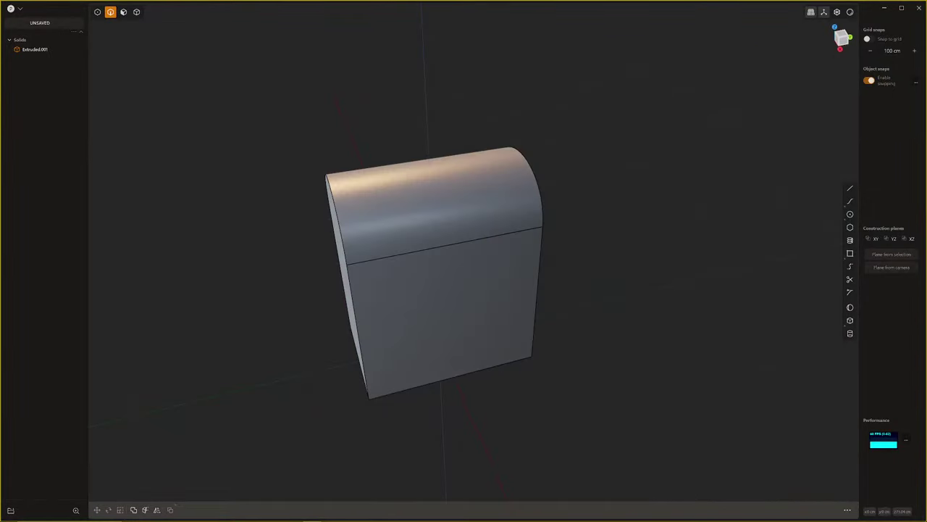
middle_drag(562, 411, 502, 388)
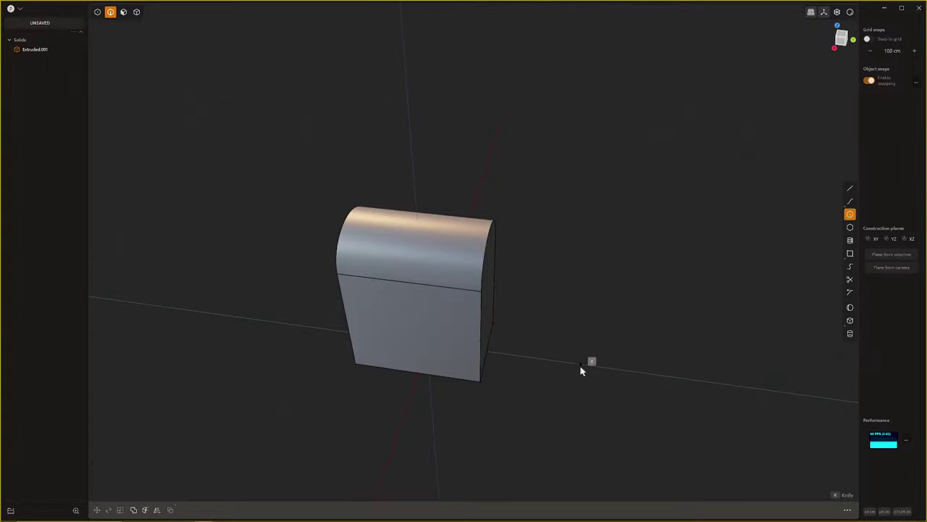
click(581, 370)
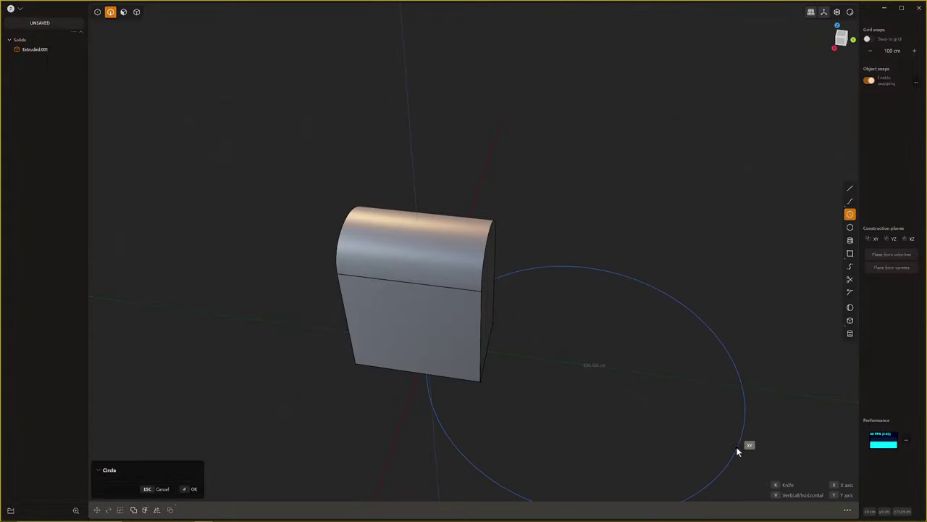
click(735, 447)
middle_drag(734, 447, 694, 394)
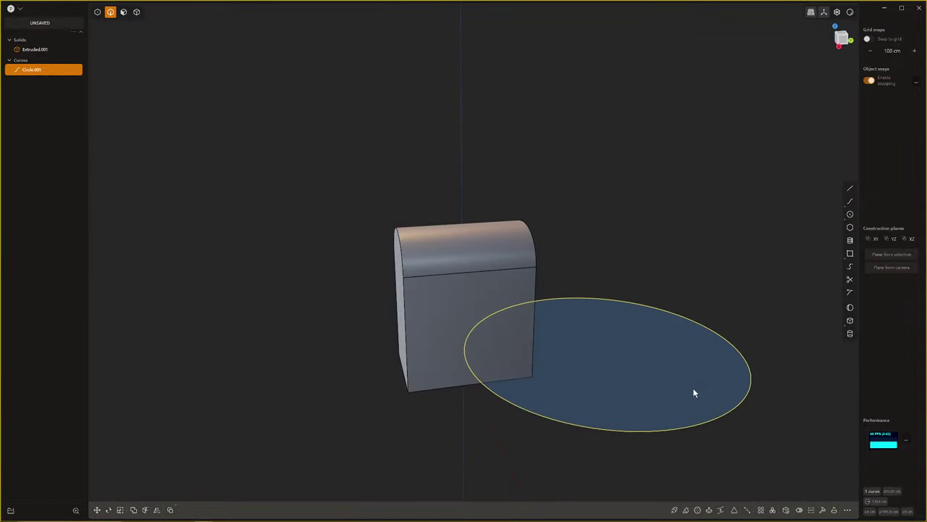
Extrude the circle upward into a separate cylinder more than twice as tall as the arched block
key(e)
drag(680, 326, 706, 56)
middle_drag(706, 57, 594, 166)
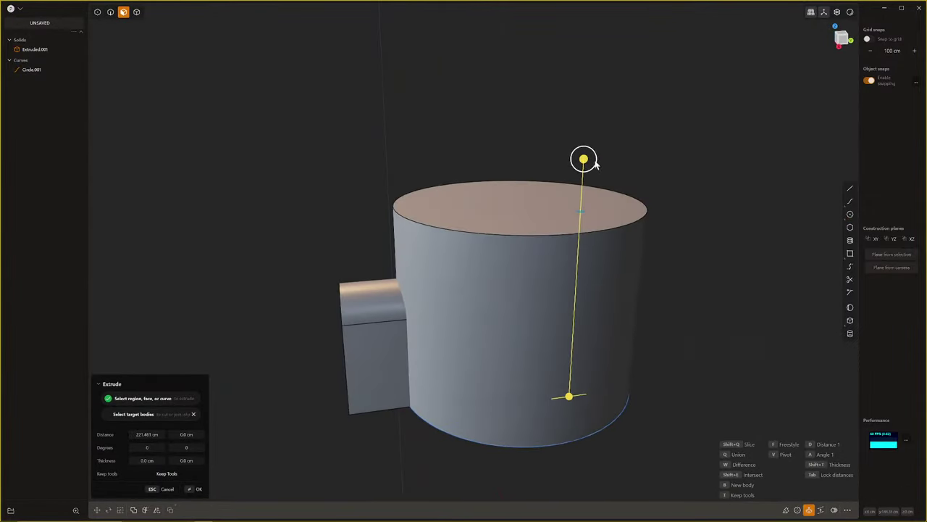
drag(588, 159, 596, 129)
right_click(602, 138)
Fillet the cylinder's top edge by about 139.4 cm to round the top into a full dome
key(2)
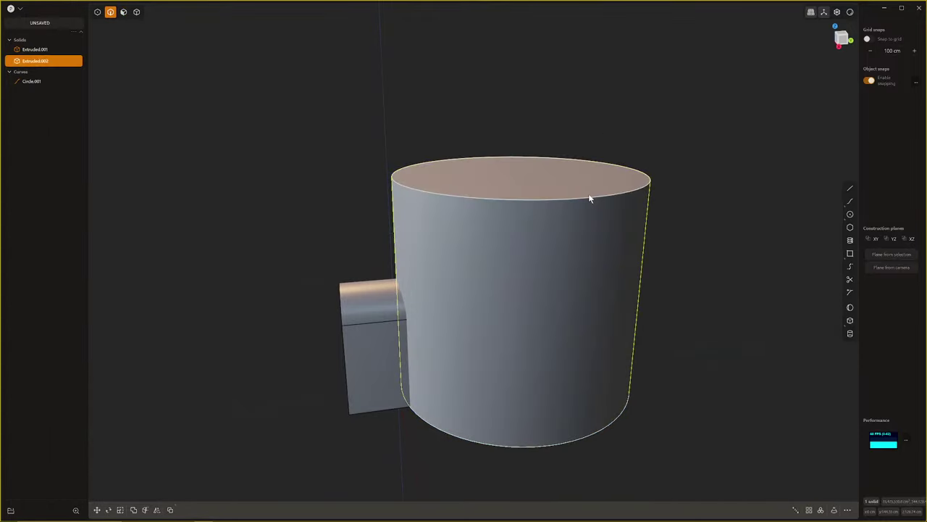
click(589, 198)
key(f)
drag(589, 196, 627, 167)
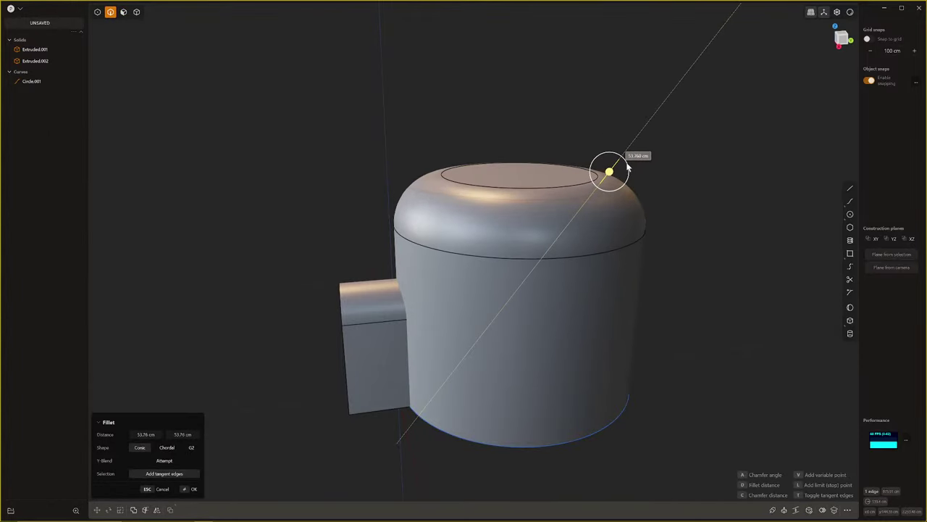
key(d)
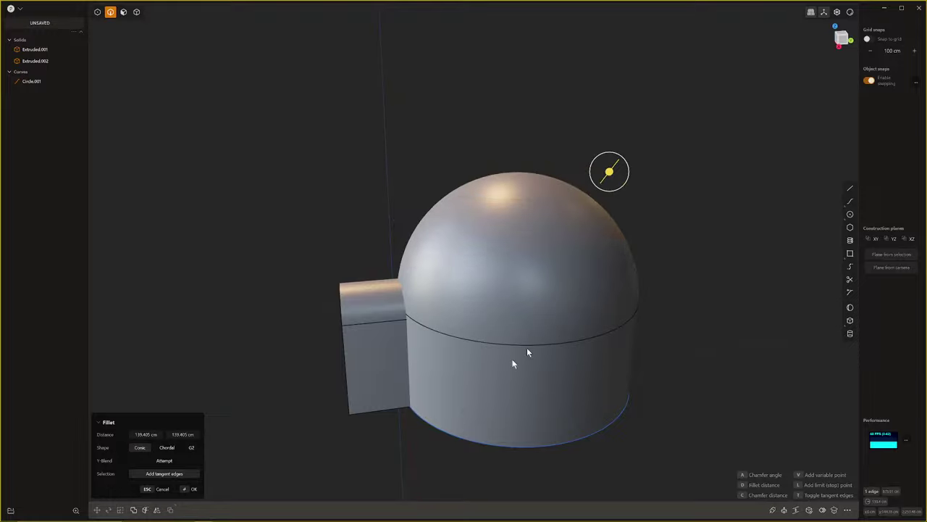
middle_drag(518, 362, 472, 324)
middle_drag(502, 380, 447, 355)
middle_drag(517, 308, 501, 380)
key(Return)
Radially array the arched block around the centre of the cylinder's base, with 4 copies over 360 degrees
click(637, 344)
key(3)
click(463, 349)
key(4)
key(Escape)
click(471, 334)
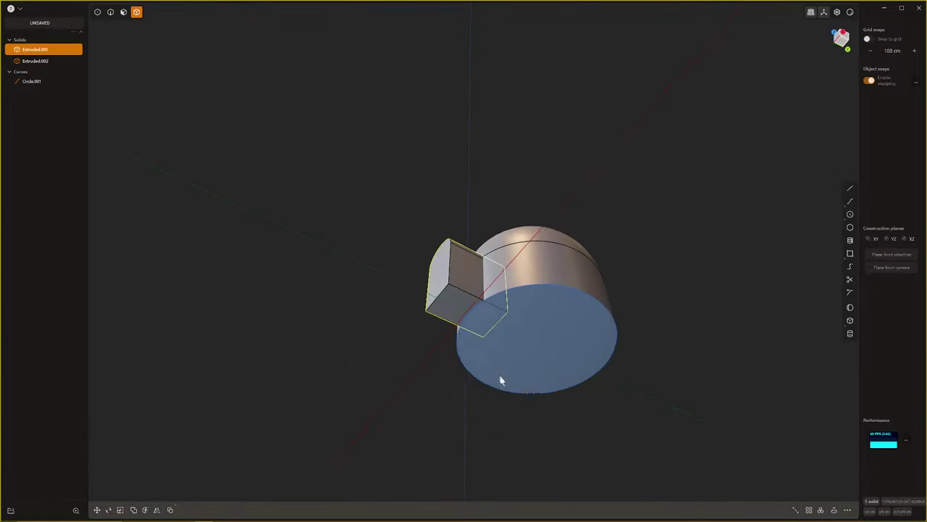
click(822, 511)
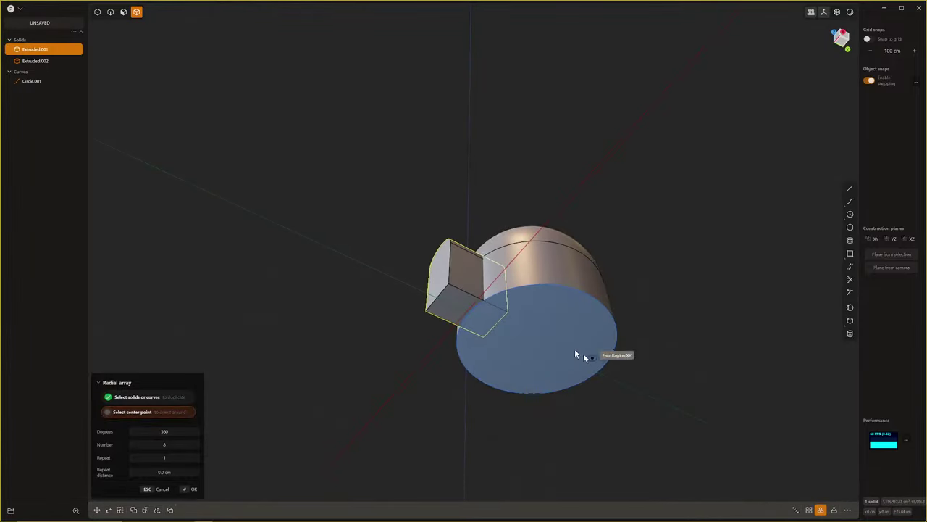
click(533, 347)
middle_drag(555, 334, 536, 393)
shift+scroll(536, 394, up, 2)
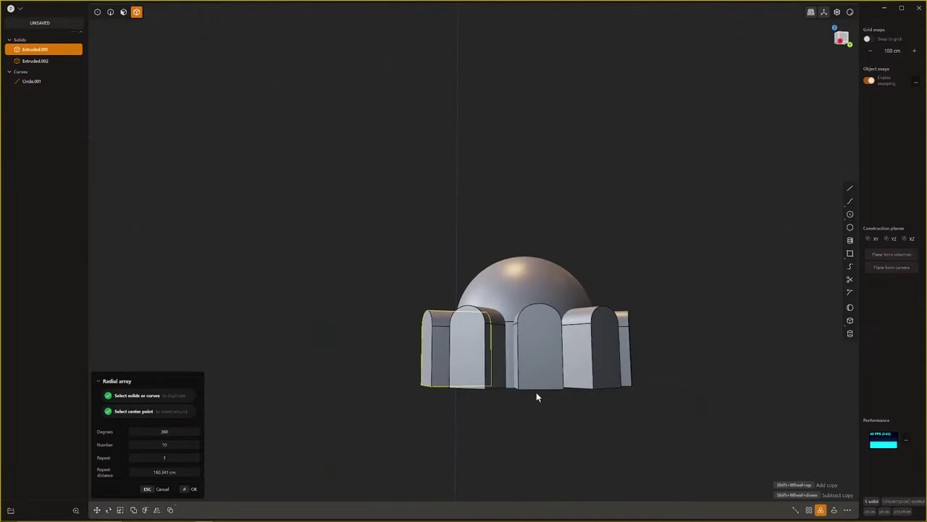
shift+scroll(536, 397, down, 6)
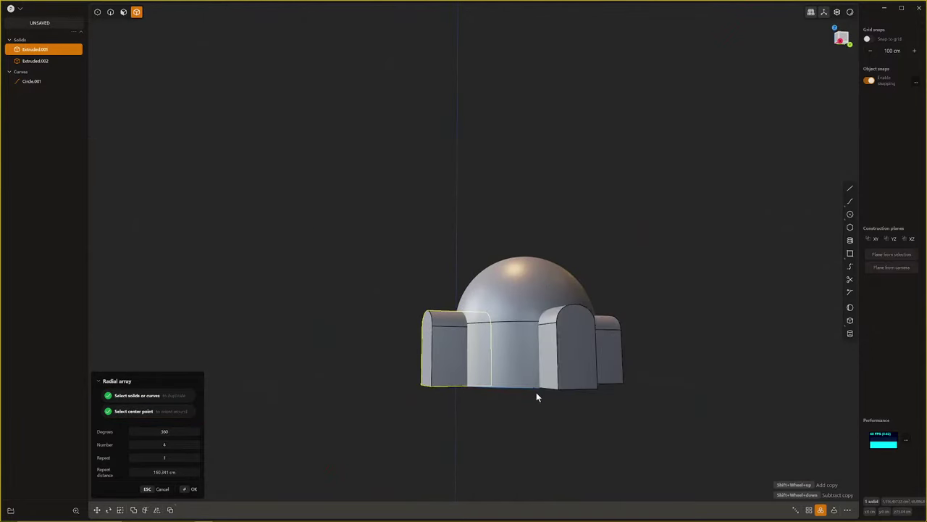
key(Return)
Delete one of the four arched blocks so that three remain around the dome
middle_drag(537, 391, 495, 372)
key(Escape)
click(601, 344)
key(Delete)
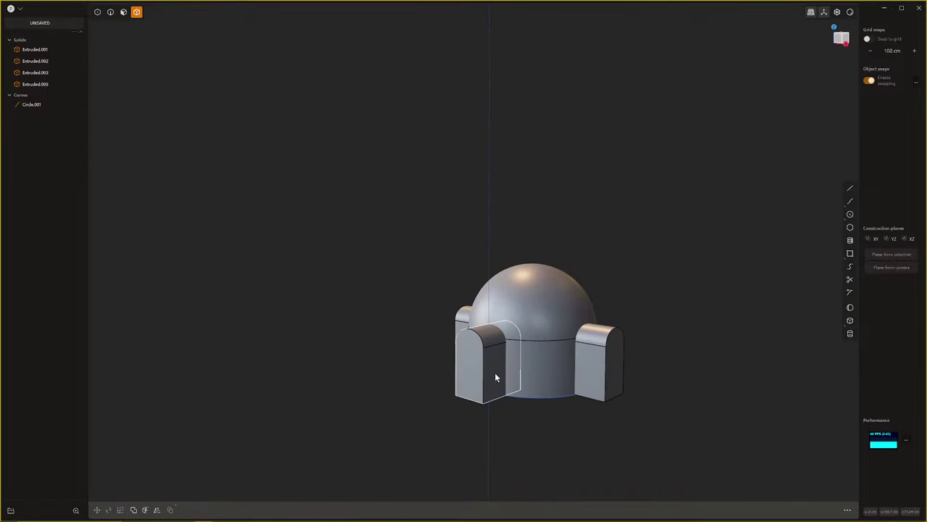
Delete the leftover construction circle around the base of the domed cylinder
key(2)
click(517, 398)
key(Delete)
middle_drag(517, 403, 427, 413)
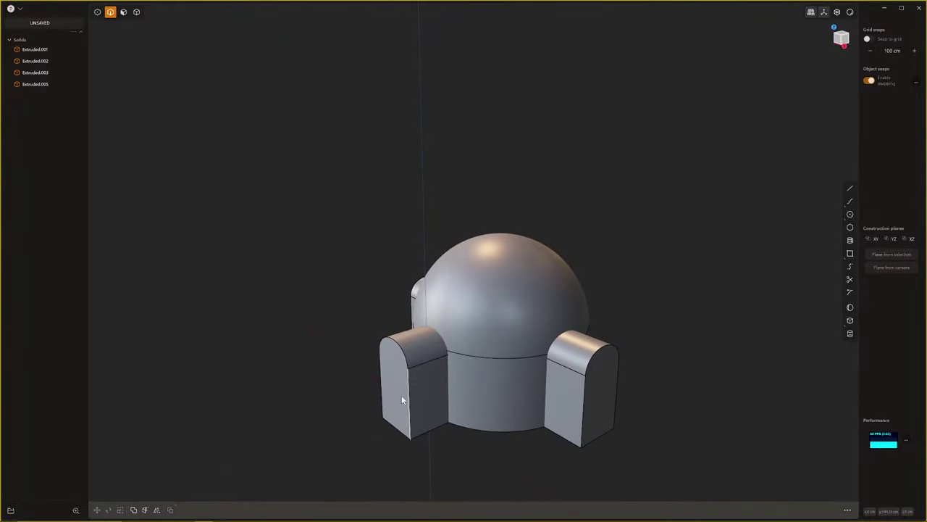
Offset the cylinder's side face below the dome outward by about 30.8 cm to form a wider ring wall
key(3)
click(403, 399)
shift+click(597, 402)
middle_drag(449, 434, 455, 392)
click(368, 381)
click(467, 380)
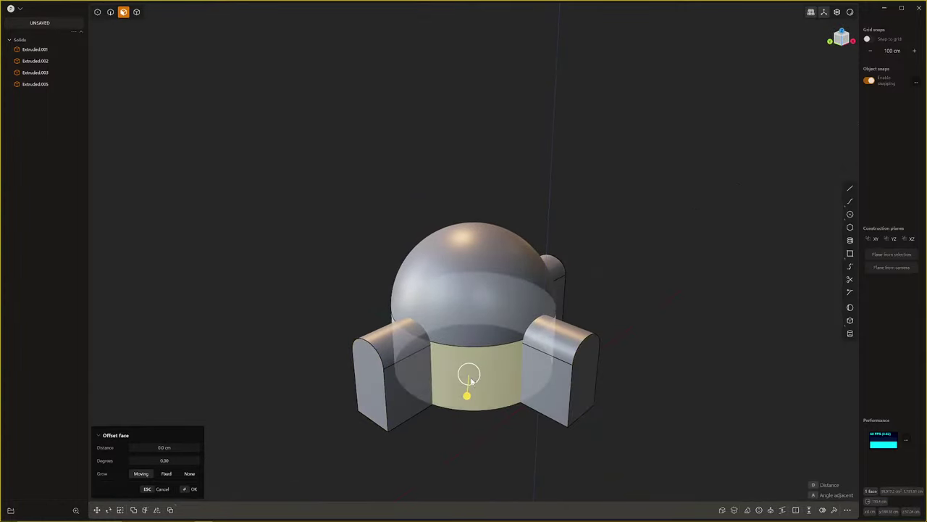
drag(469, 379, 466, 404)
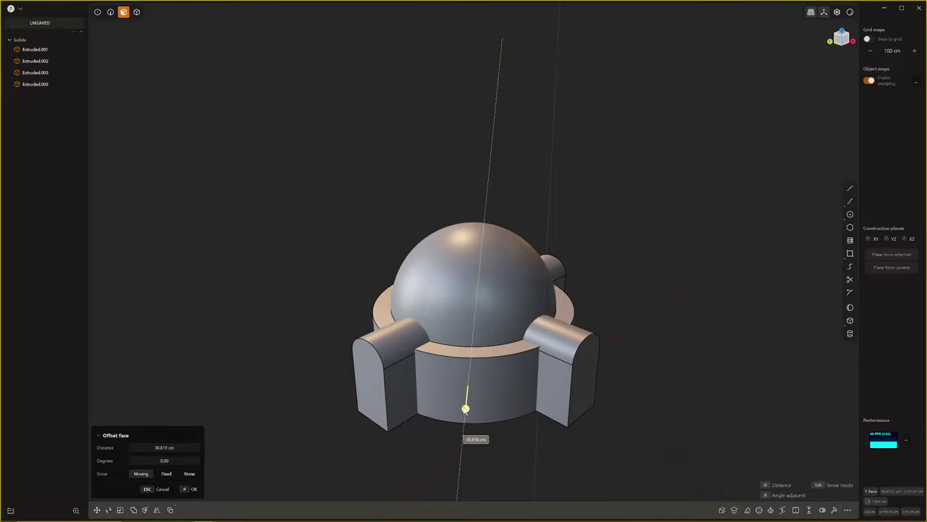
Draw a square centred on the underside of the base, with its corners reaching past the ring wall between the arched blocks
middle_drag(466, 405, 479, 366)
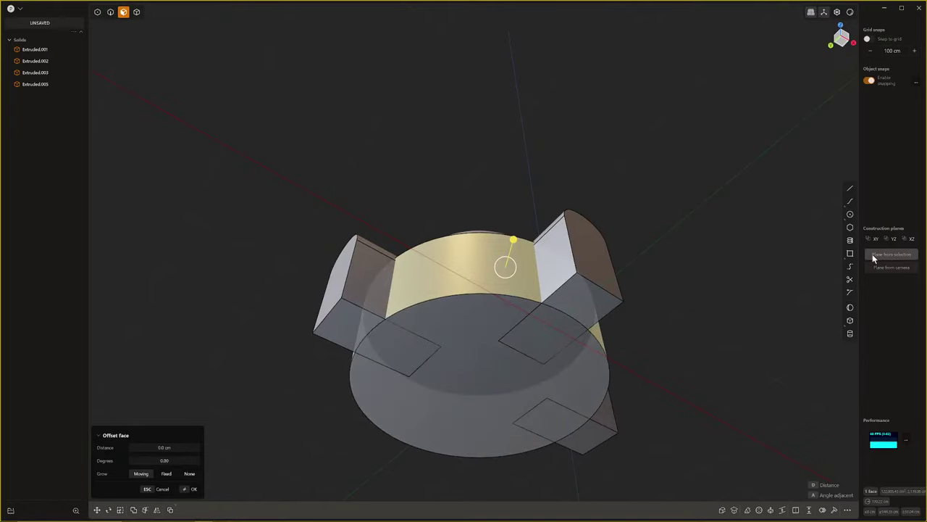
click(850, 254)
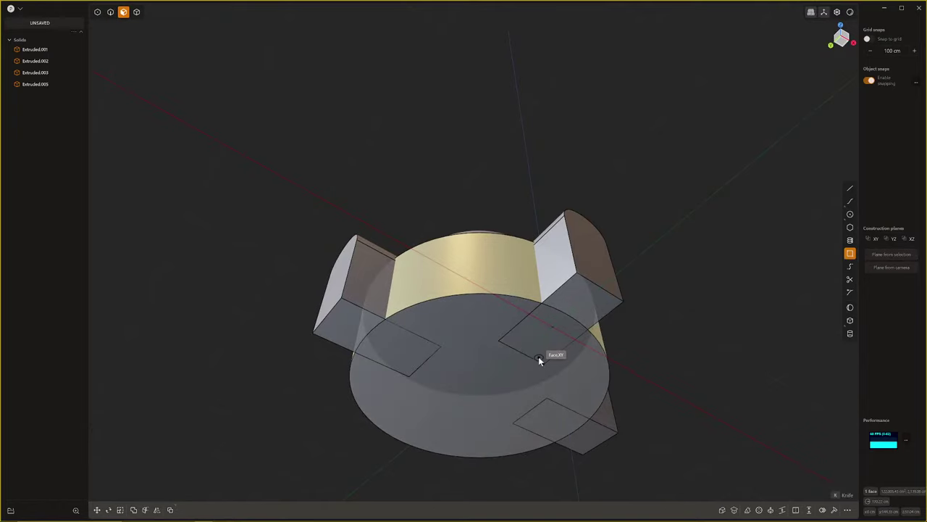
click(480, 388)
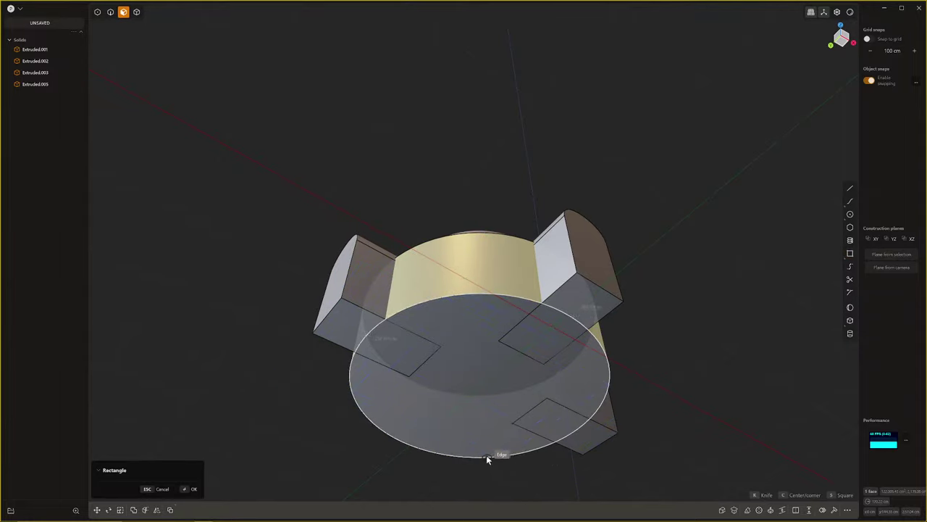
middle_drag(486, 466, 499, 409)
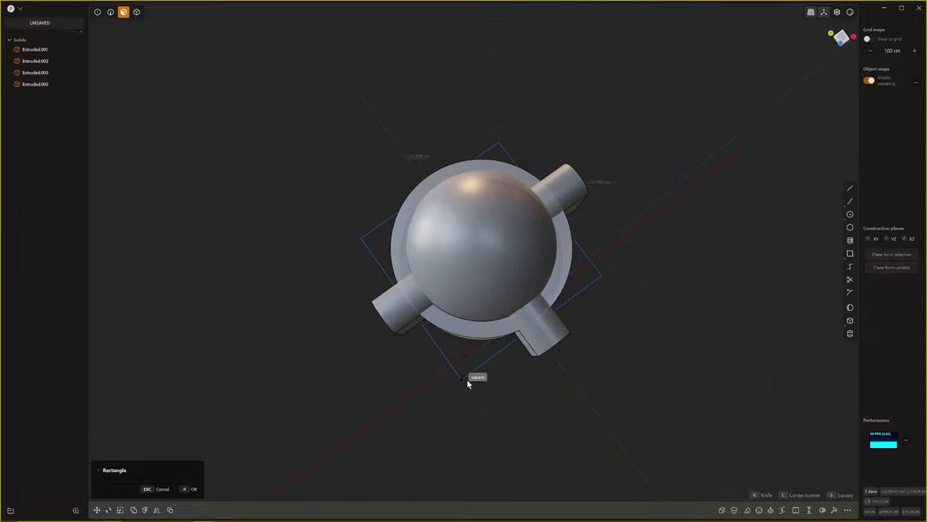
click(467, 369)
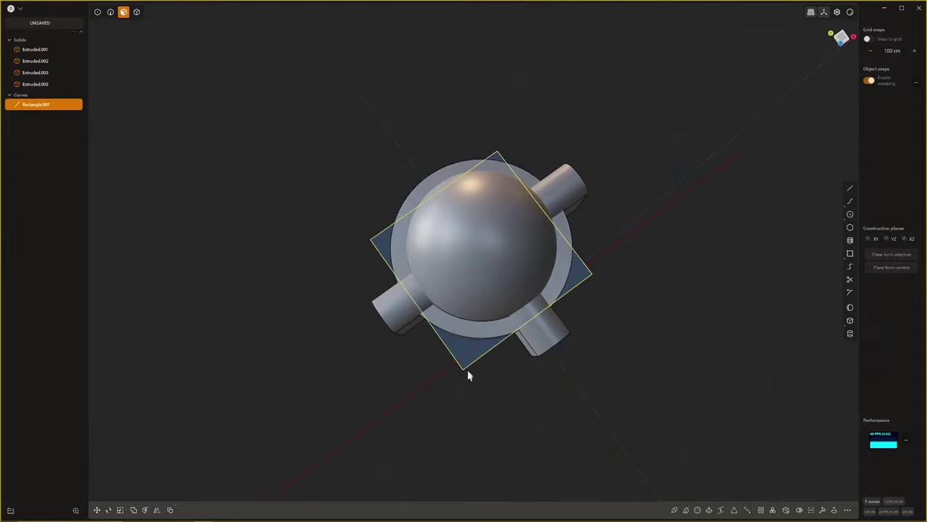
Extrude the square upward about 82.6 cm into a low base block beneath the top of the ring wall
middle_drag(468, 375, 472, 424)
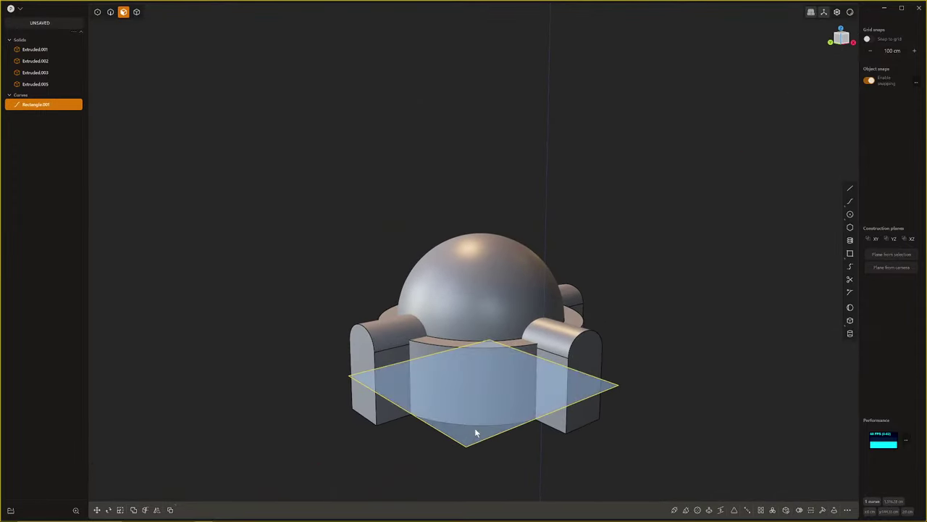
click(474, 431)
key(e)
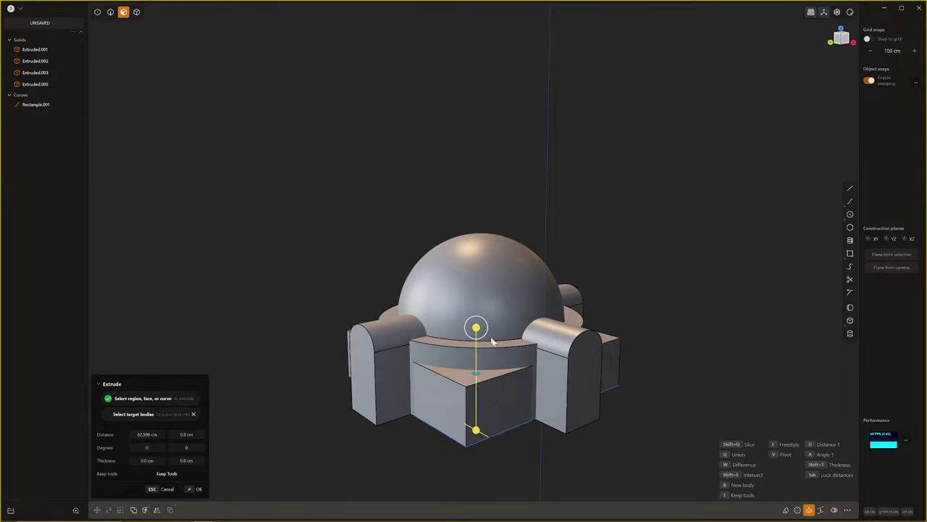
middle_drag(480, 328, 496, 380)
key(Return)
Union the square base block with the domed body into one solid
middle_drag(647, 371, 627, 362)
key(q)
click(488, 351)
key(q)
key(Return)
middle_drag(677, 290, 698, 363)
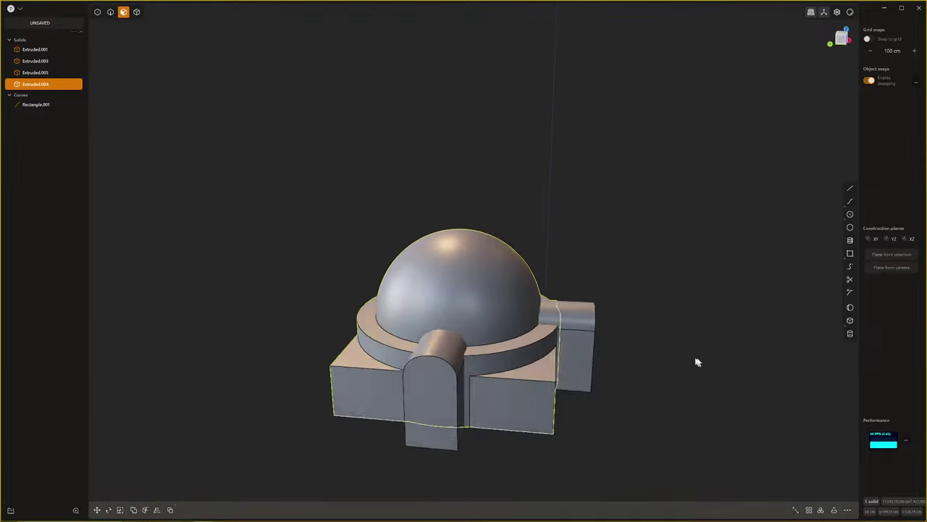
Chamfer the outer top edge of the ring wall around the dome by about 17.5 cm
middle_drag(547, 352, 480, 405)
scroll(489, 375, up, 3)
key(2)
click(459, 384)
key(b)
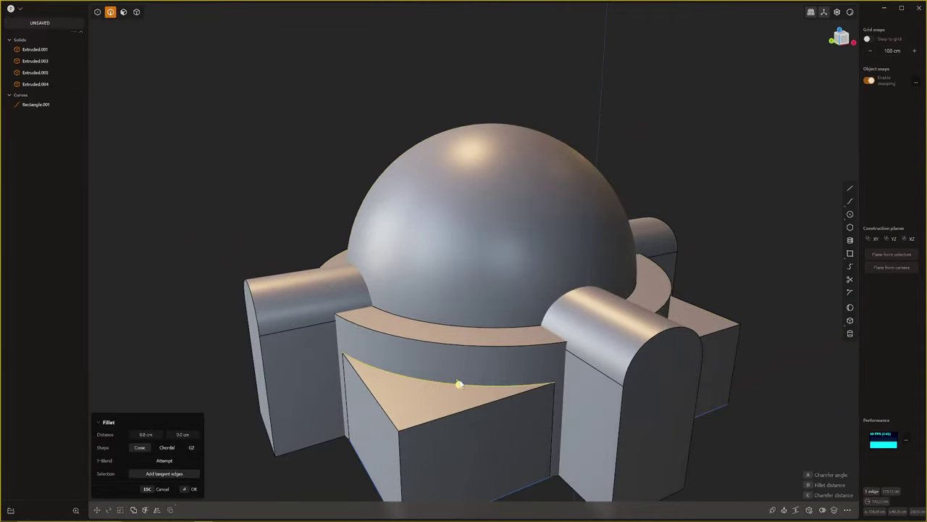
middle_drag(396, 391, 401, 368)
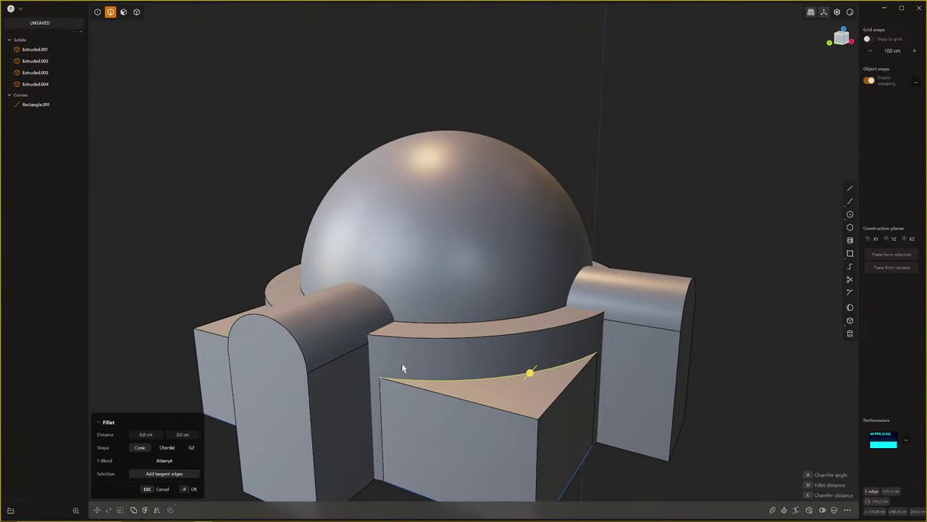
click(453, 338)
drag(445, 340, 440, 349)
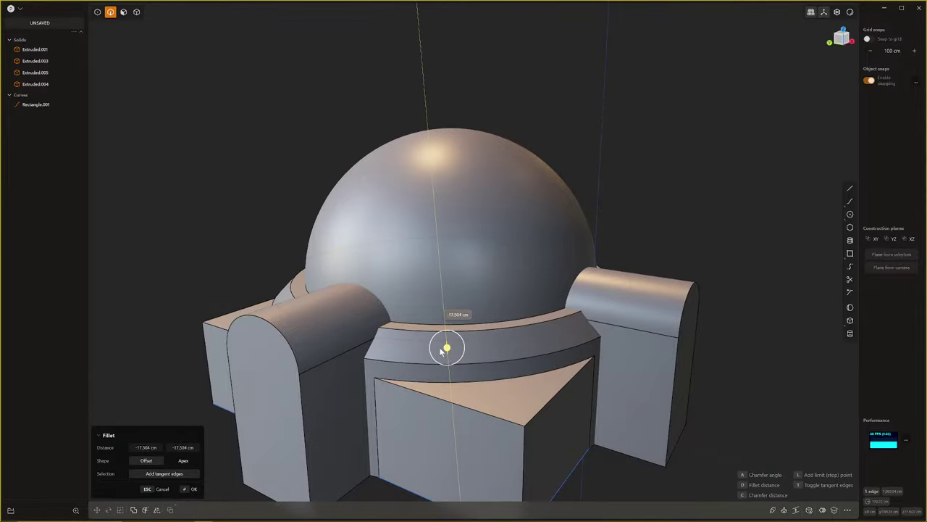
key(Return)
Examine the domed building from several sides to judge its overall proportions and the placement of the arched blocks
scroll(453, 356, down, 1)
middle_drag(466, 360, 383, 337)
scroll(428, 342, down, 3)
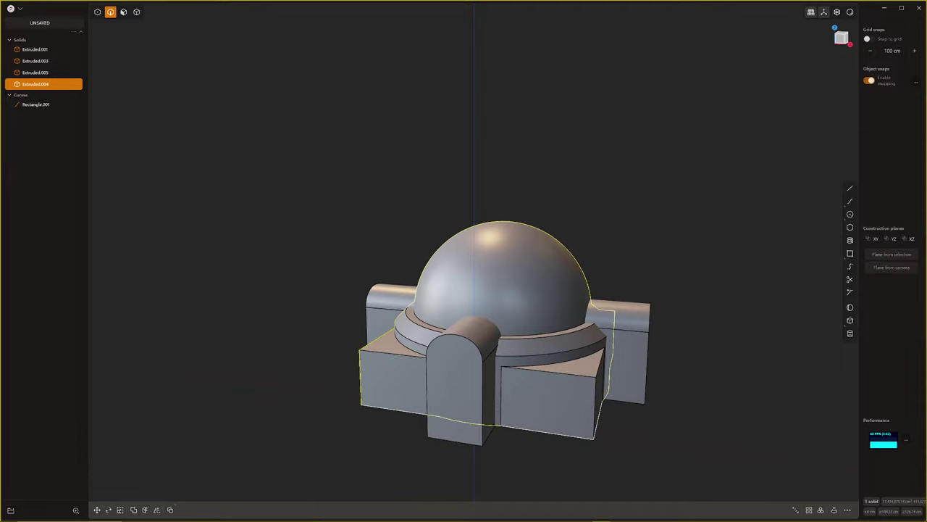
middle_drag(659, 373, 487, 356)
scroll(486, 356, up, 1)
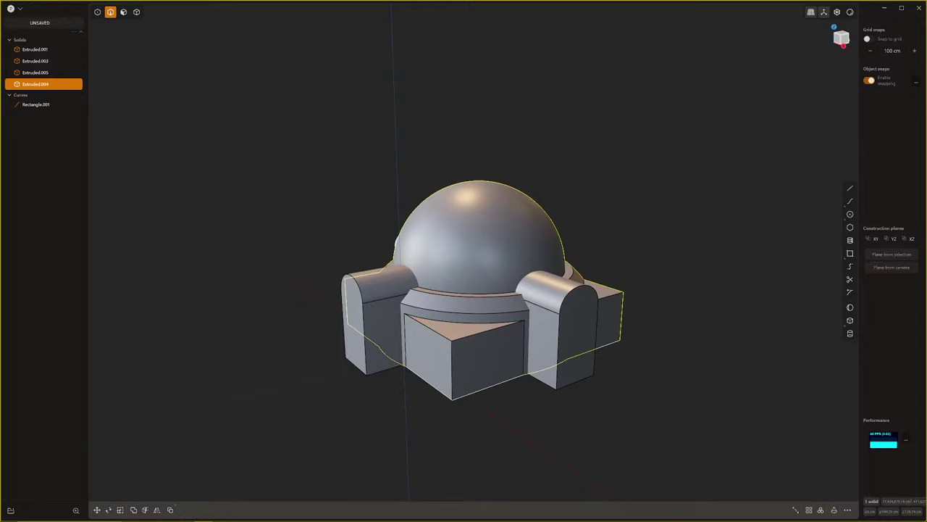
middle_drag(687, 389, 920, 449)
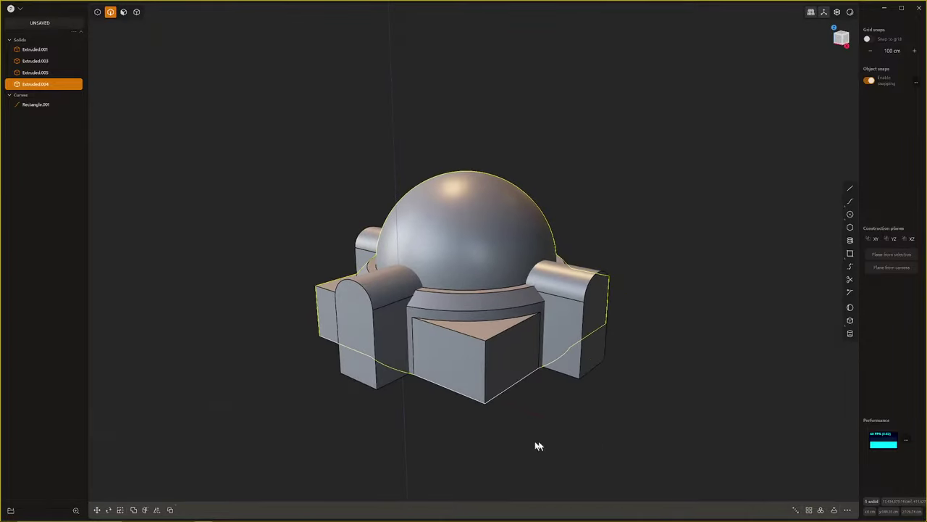
middle_drag(538, 446, 395, 369)
scroll(394, 370, up, 1)
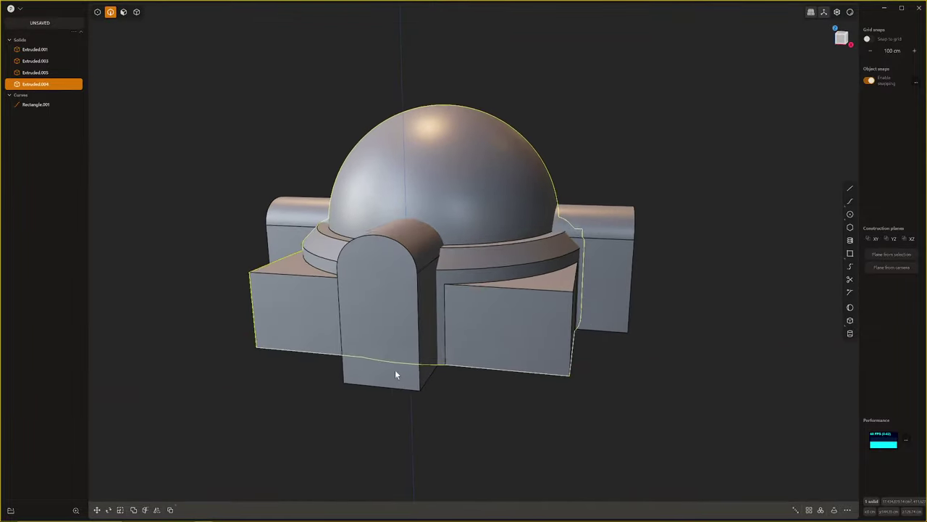
Offset the bottom face of the front arched block downward to extend the block further below the square base
key(3)
click(383, 321)
middle_drag(392, 333, 447, 391)
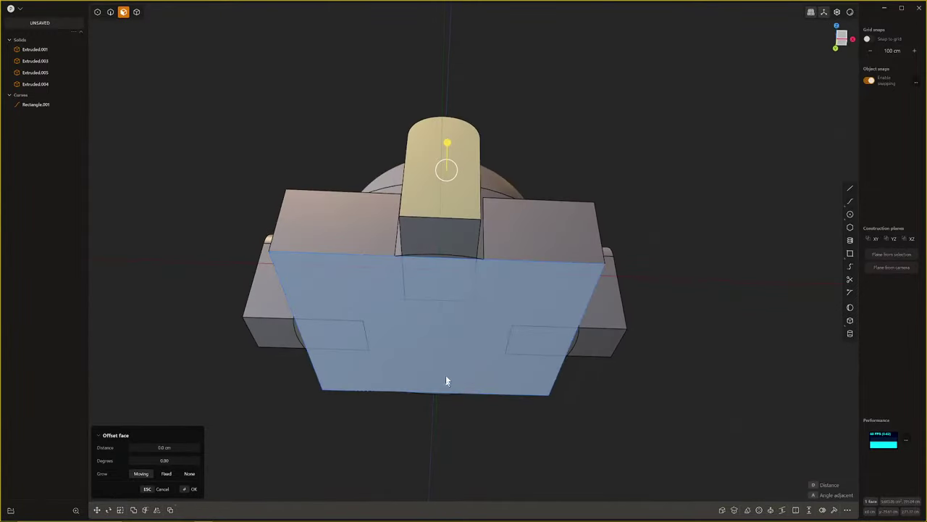
click(455, 251)
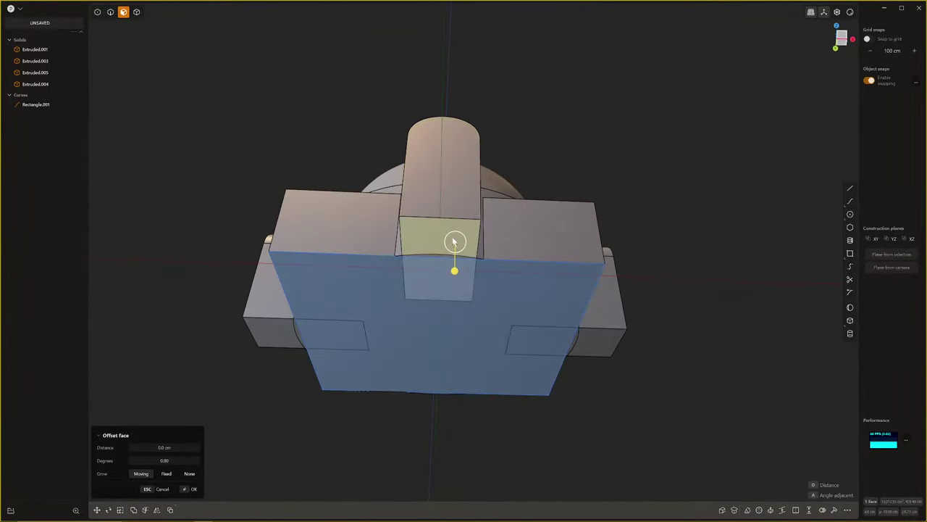
drag(454, 265, 452, 327)
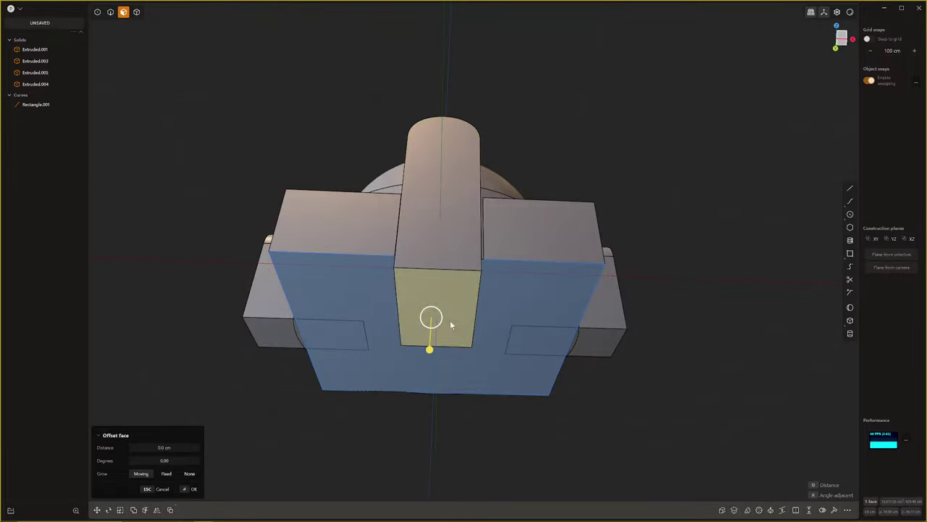
Draw an L-shaped polyline from the front arched block's side edge, straight forward and across to the block's centre line
middle_drag(451, 322, 540, 422)
middle_drag(570, 398, 484, 458)
key(KP_7)
scroll(416, 453, up, 6)
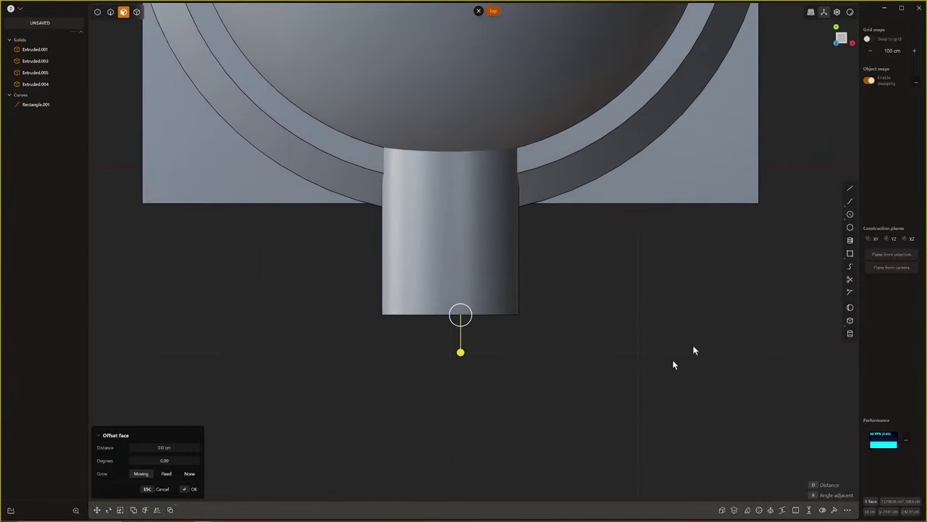
click(850, 189)
middle_drag(424, 314, 390, 348)
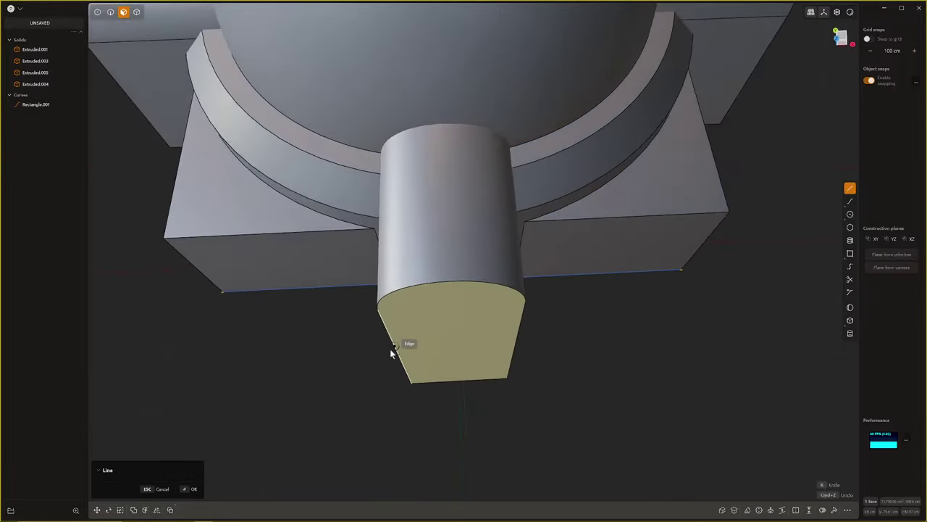
click(394, 355)
key(KP_7)
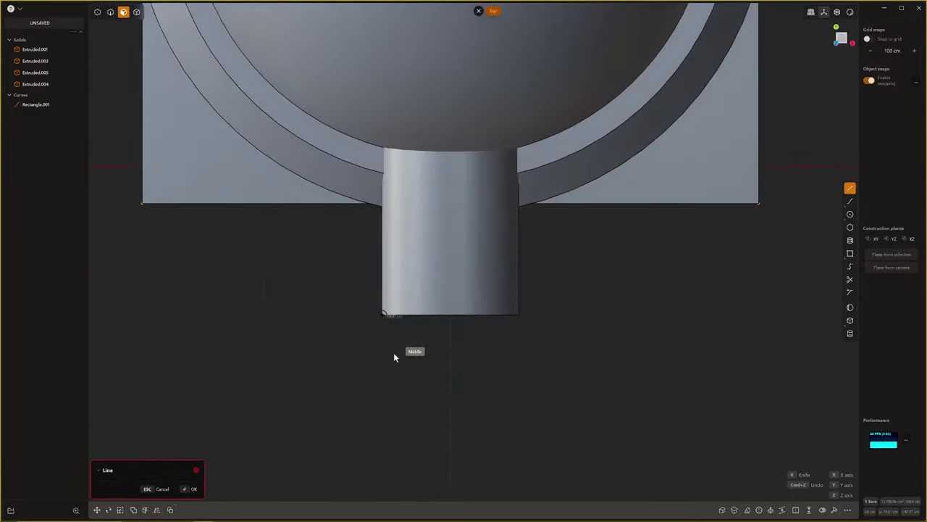
click(383, 437)
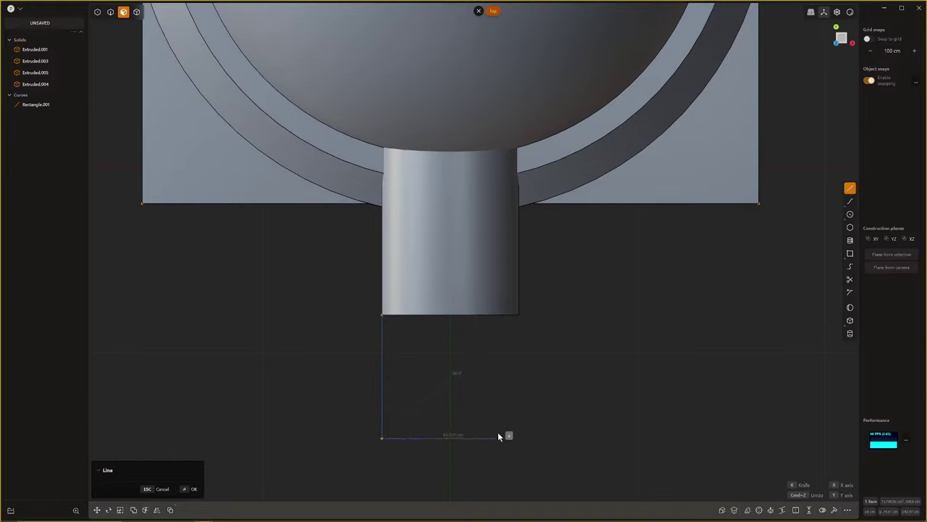
click(451, 434)
key(Return)
Mirror the L-shaped polyline across the X axis to complete a U-shaped outline in front of the arched block
key(alt+x)
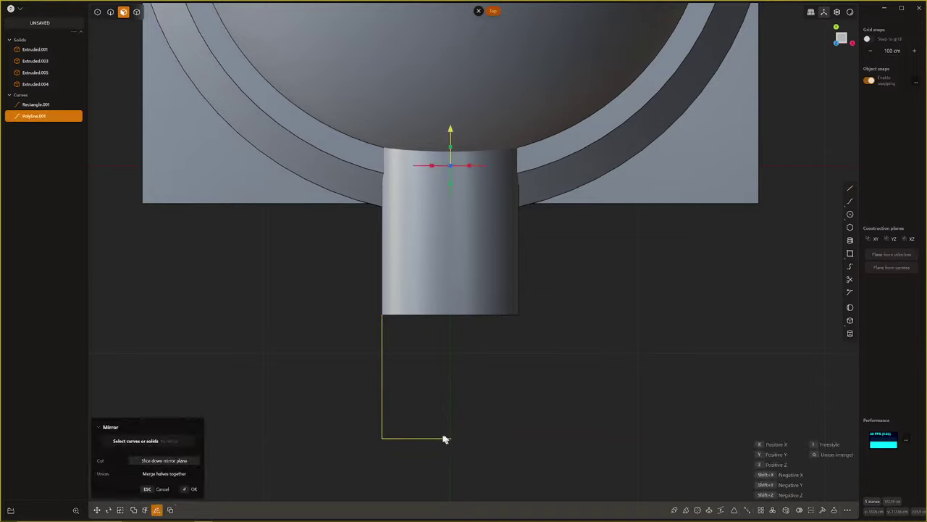
click(432, 167)
key(Return)
Extrude both halves of the U-shaped outline downward into low vertical sheets
key(2)
click(436, 439)
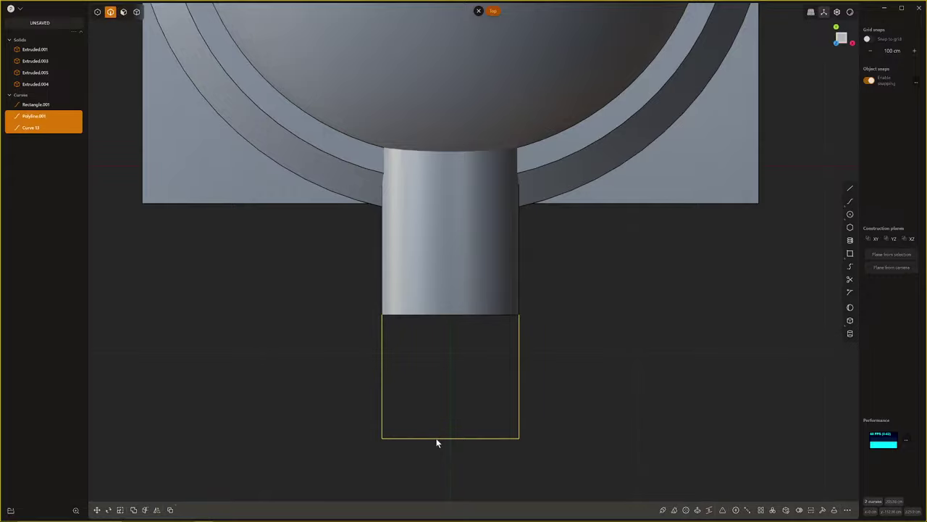
middle_drag(445, 421, 526, 379)
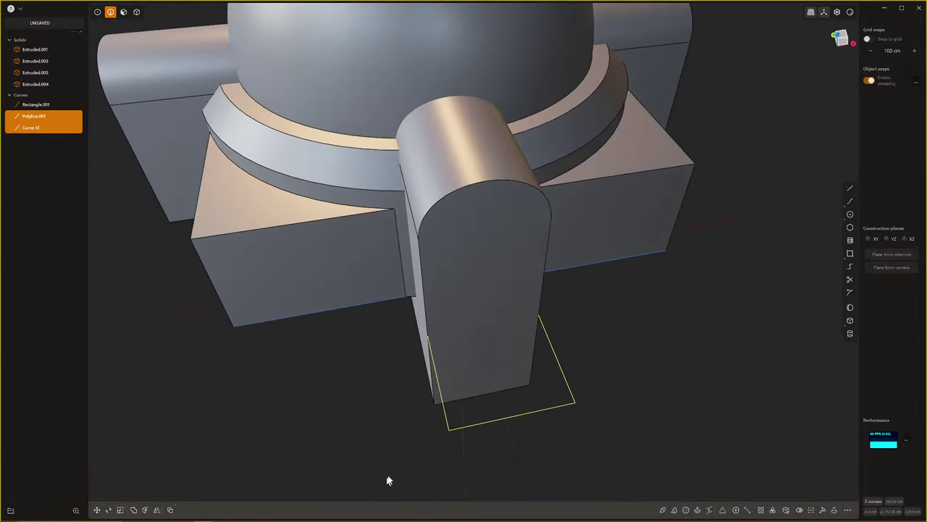
middle_drag(387, 481, 538, 414)
scroll(539, 414, up, 3)
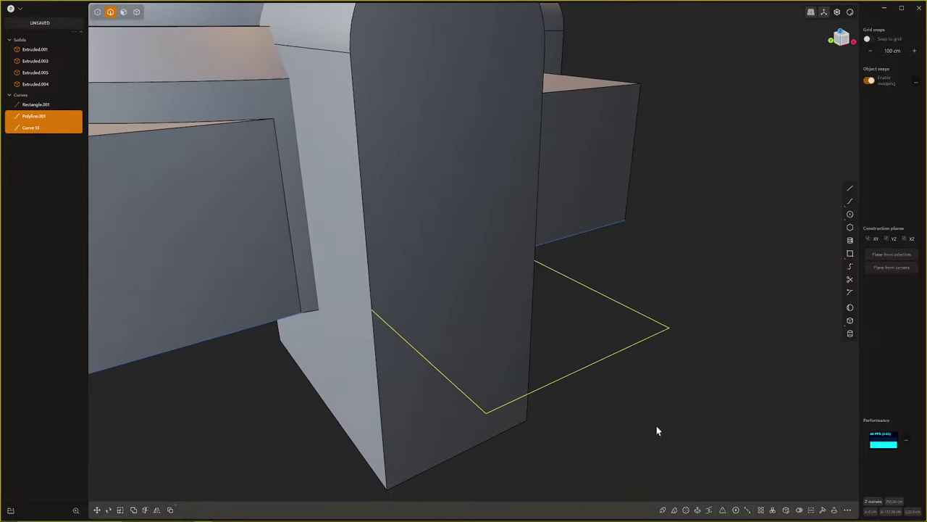
key(e)
drag(471, 373, 474, 405)
key(Return)
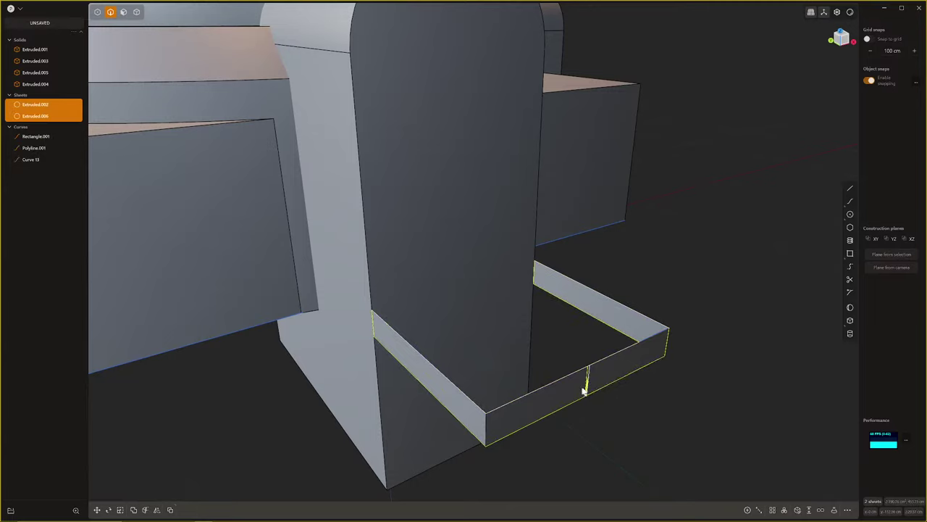
Join the two extruded sheets into a single U-shaped sheet
key(4)
key(Escape)
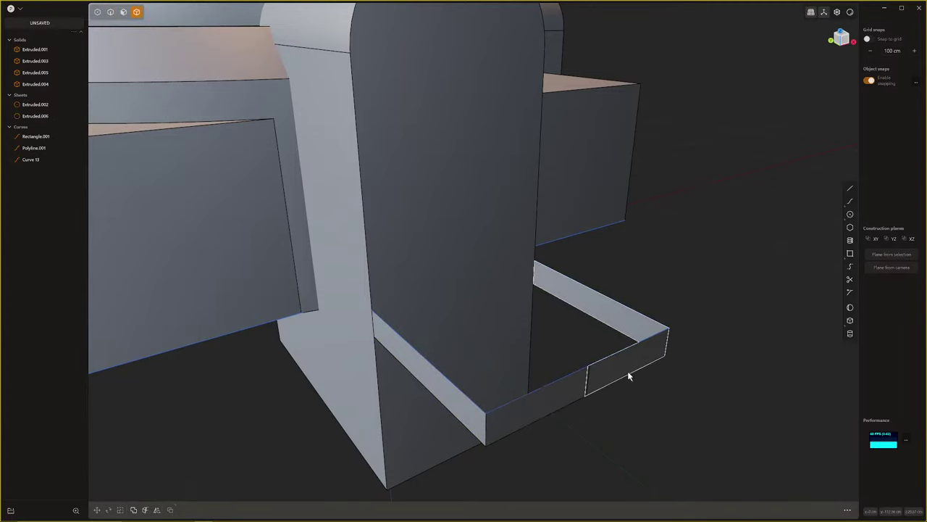
click(628, 373)
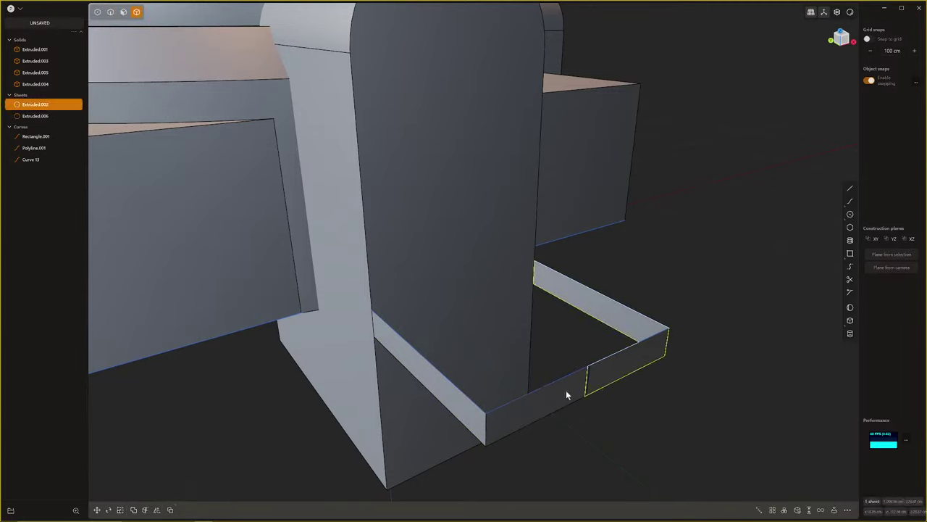
click(602, 402)
click(578, 393)
middle_drag(578, 393, 523, 374)
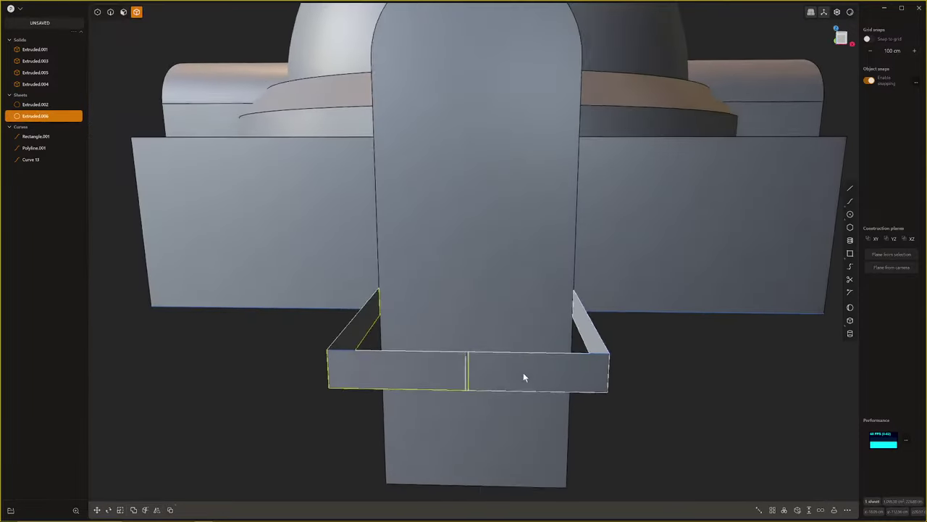
scroll(522, 376, up, 8)
click(452, 370)
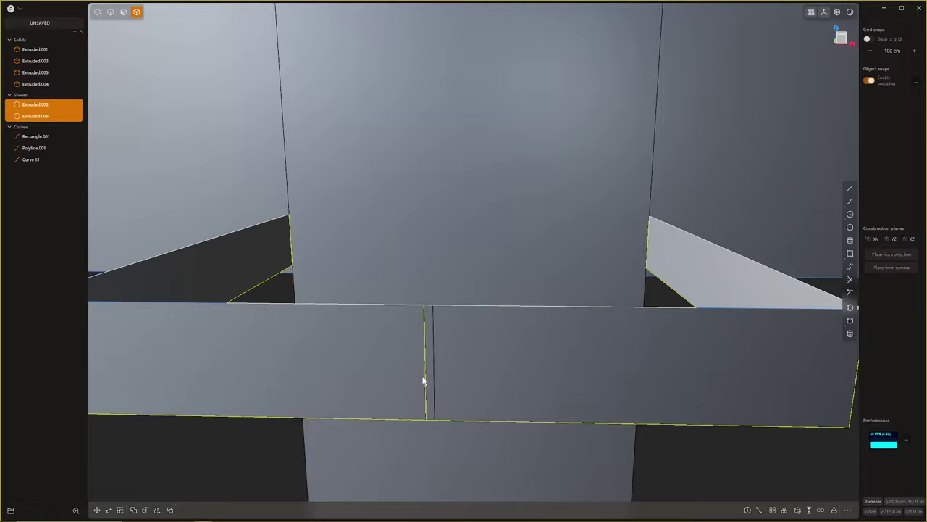
key(j)
scroll(461, 408, down, 5)
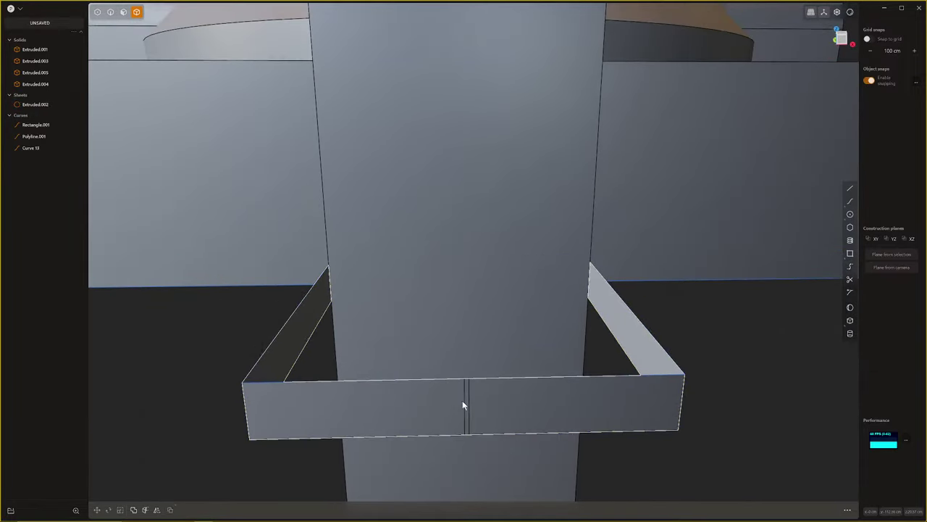
key(2)
click(468, 404)
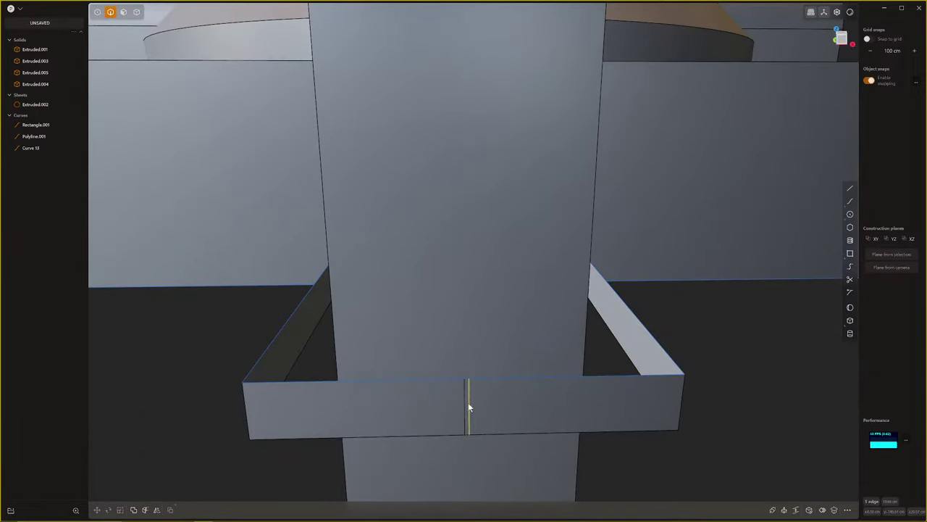
click(457, 408)
middle_drag(457, 407, 530, 376)
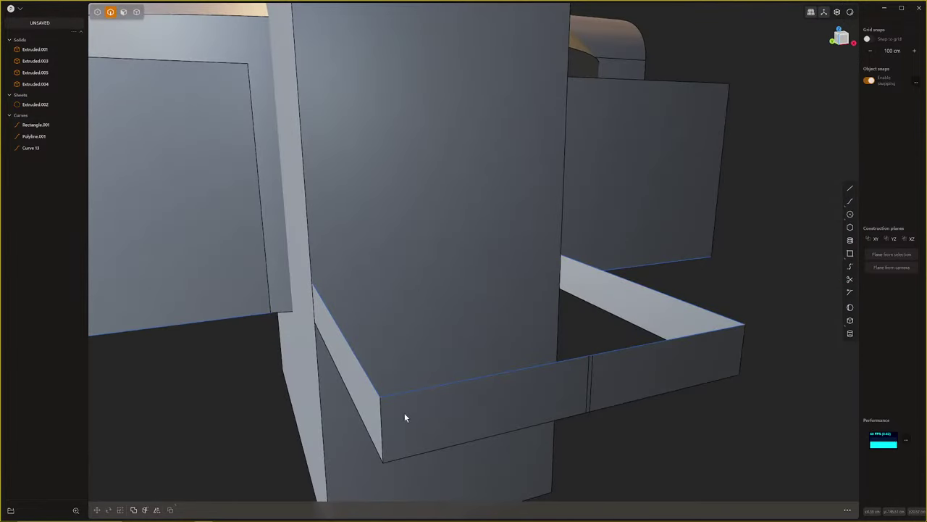
key(3)
click(382, 414)
key(o)
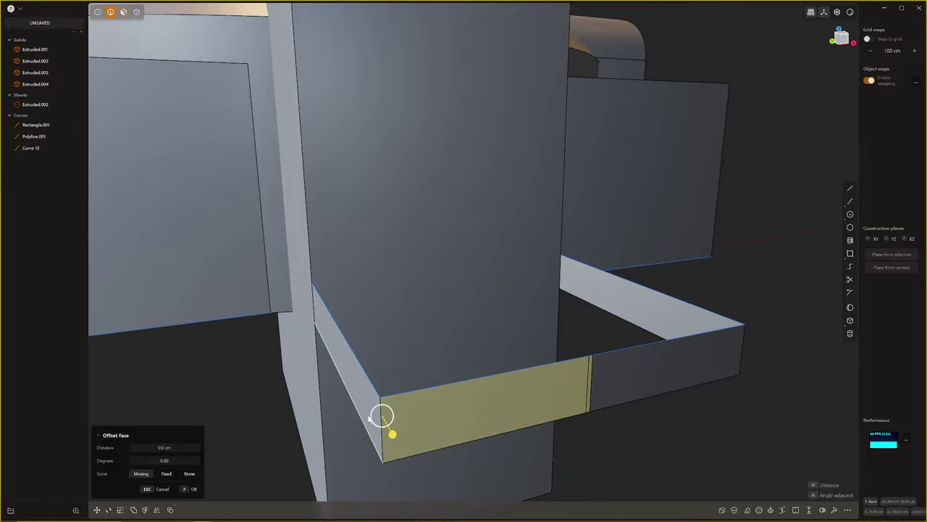
key(Escape)
Try to fillet the two front vertical corner edges of the U-shaped sheet
click(375, 424)
key(f)
middle_drag(735, 348, 495, 463)
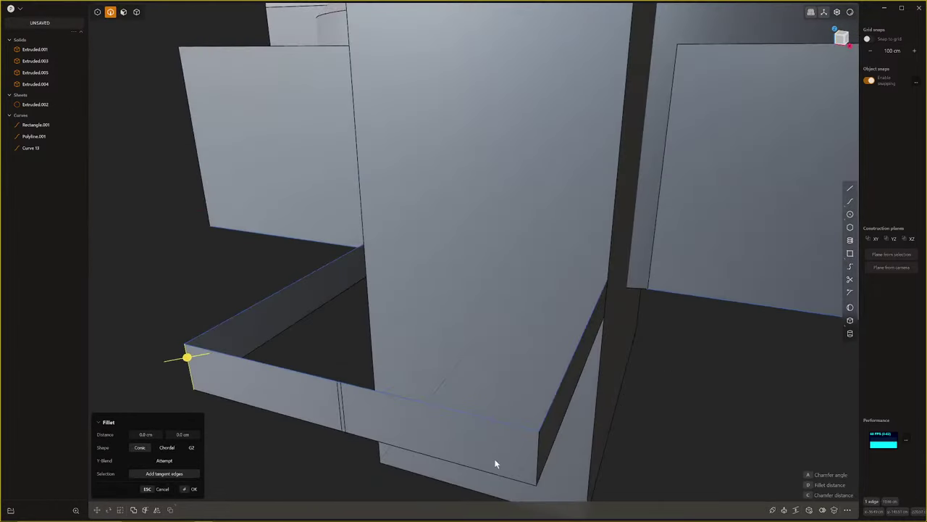
click(539, 458)
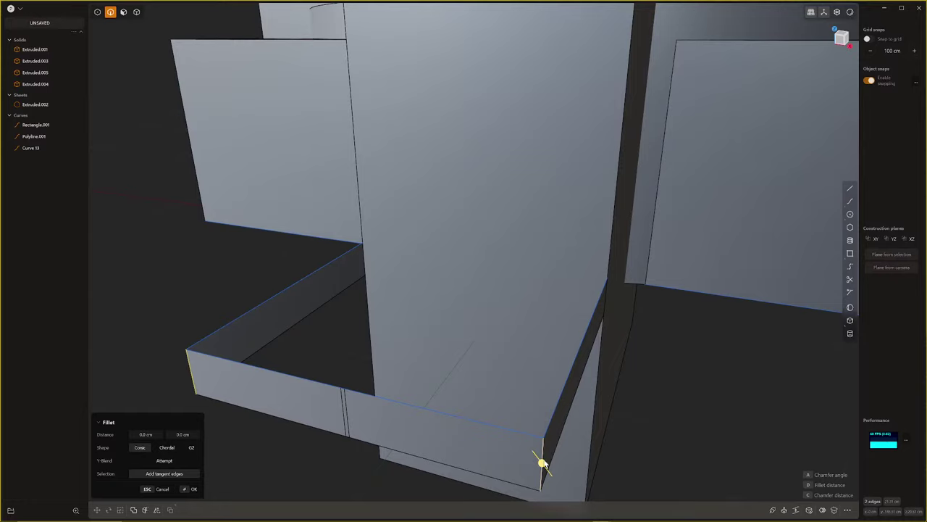
drag(542, 463, 553, 465)
key(Return)
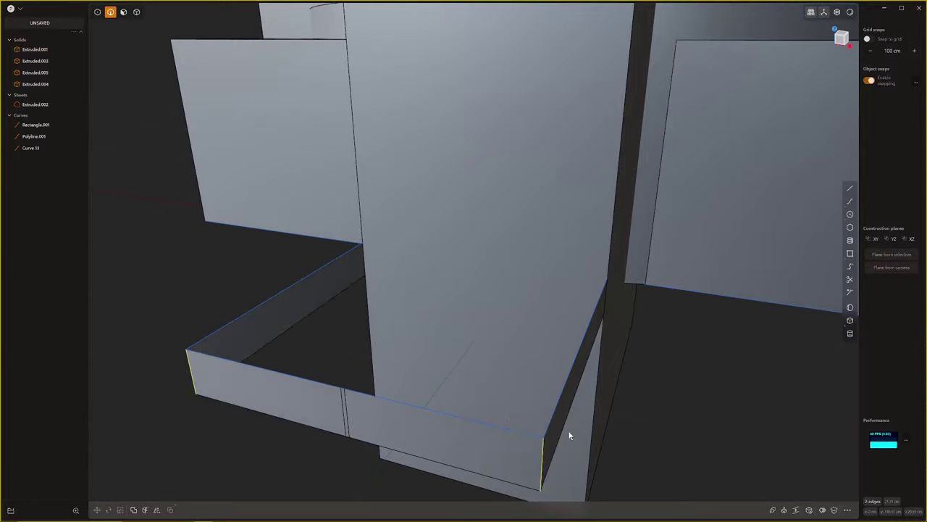
Try the fillet again on both outer corners of the sheet in front of the arched block
middle_drag(568, 435, 580, 360)
key(b)
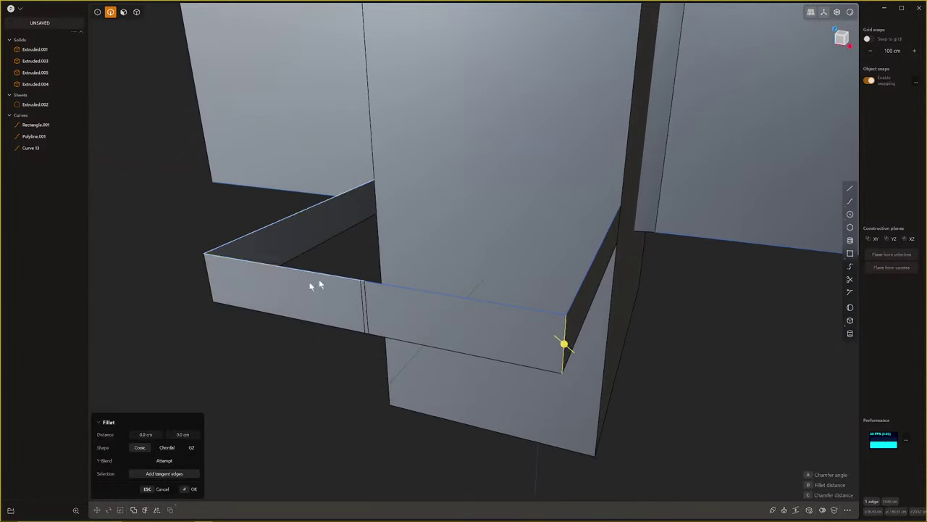
click(213, 297)
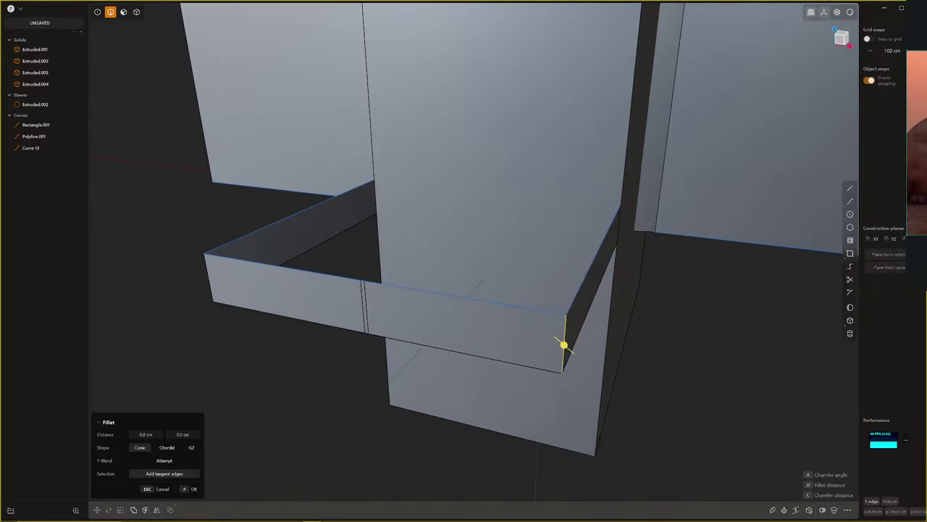
middle_drag(572, 340, 519, 339)
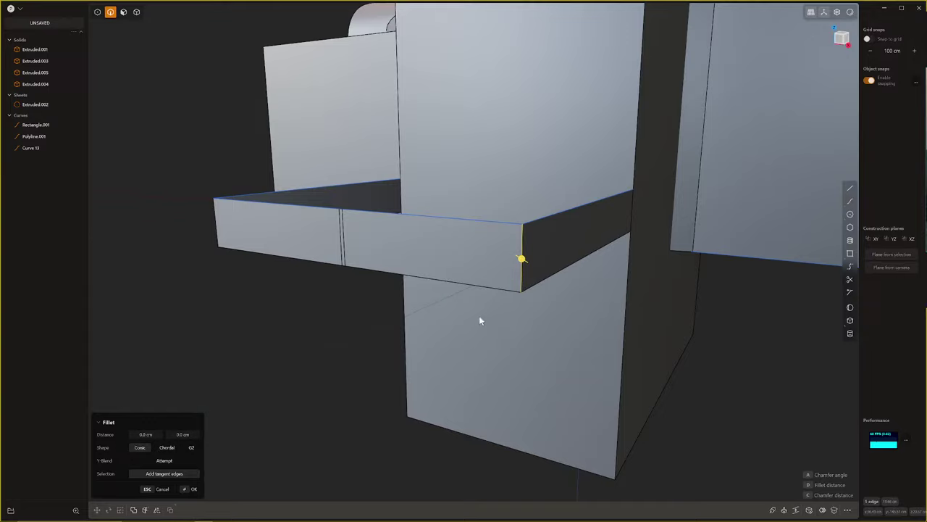
middle_drag(479, 321, 272, 276)
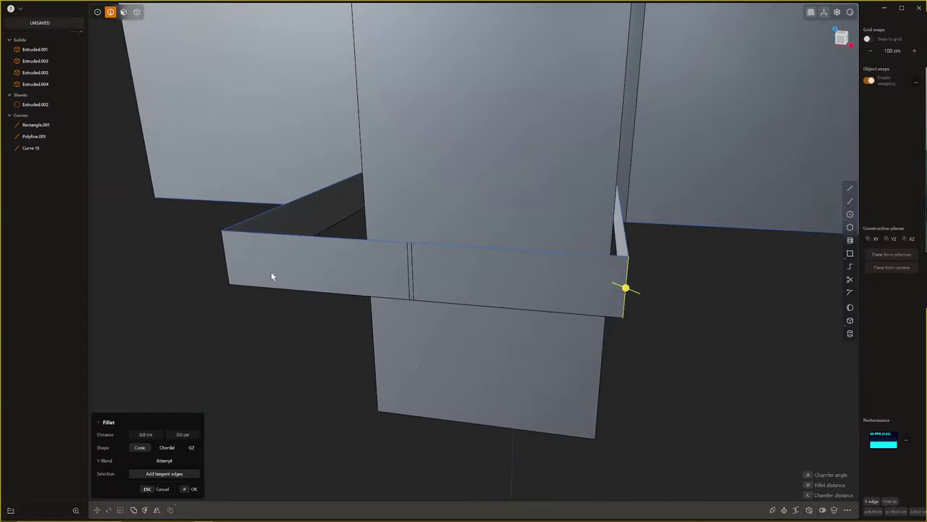
click(225, 263)
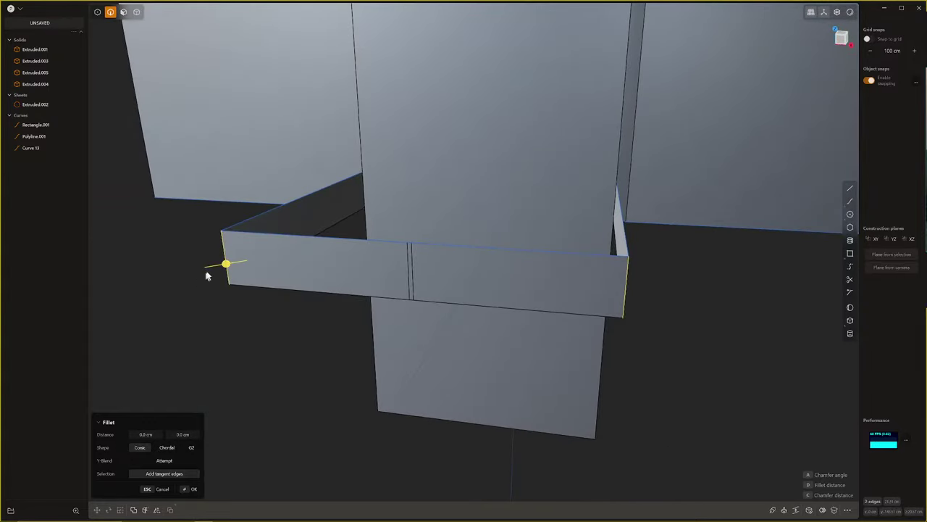
drag(226, 264, 232, 266)
key(Return)
middle_drag(311, 275, 447, 308)
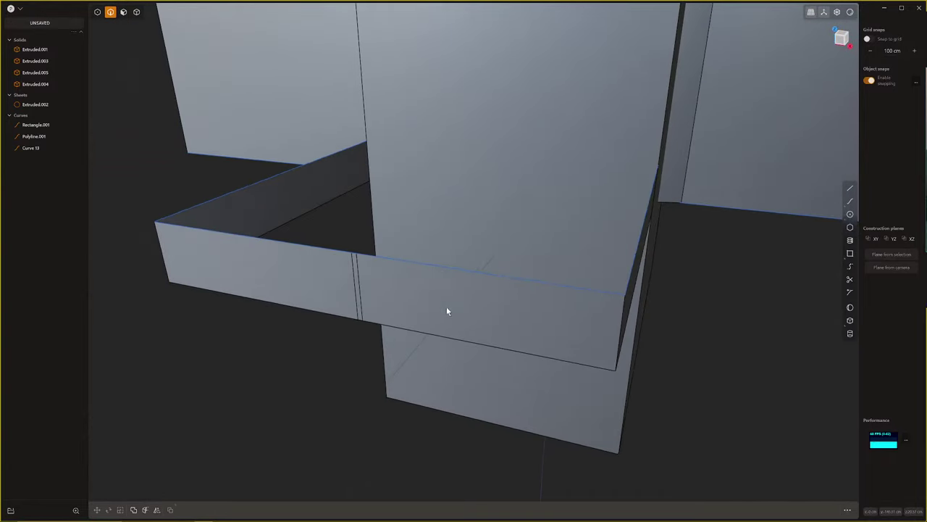
Try to thicken the U-shaped sheet into a solid wall
double_click(446, 306)
click(809, 509)
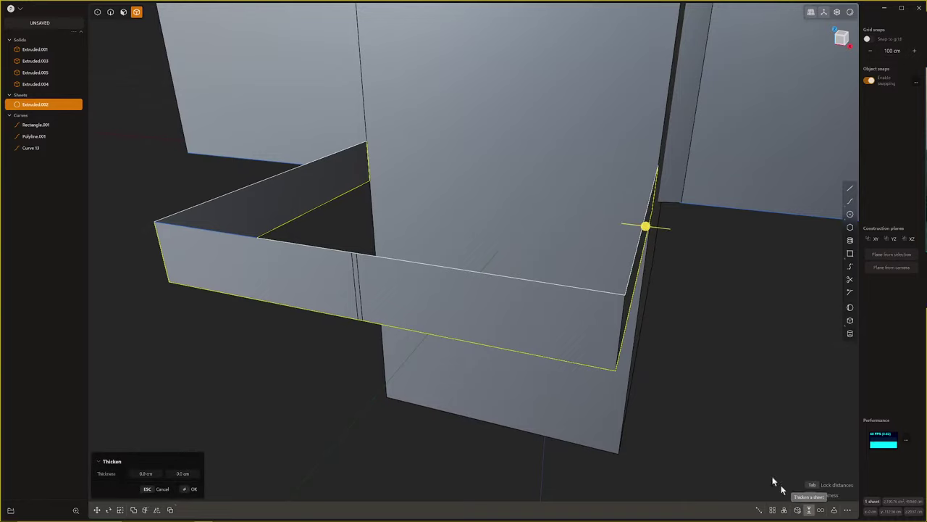
drag(647, 227, 634, 223)
key(Escape)
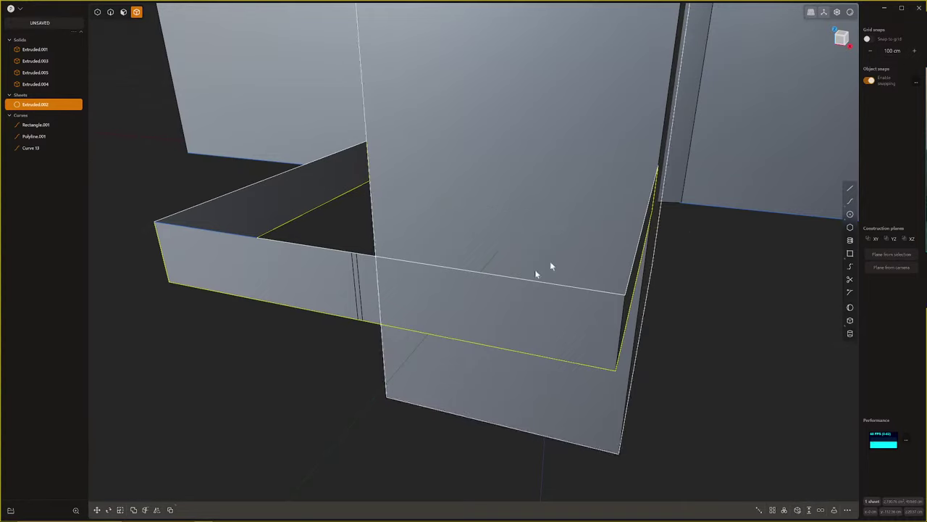
Delete the U-shaped sheet, keeping its source curves
middle_drag(536, 271, 444, 329)
key(Escape)
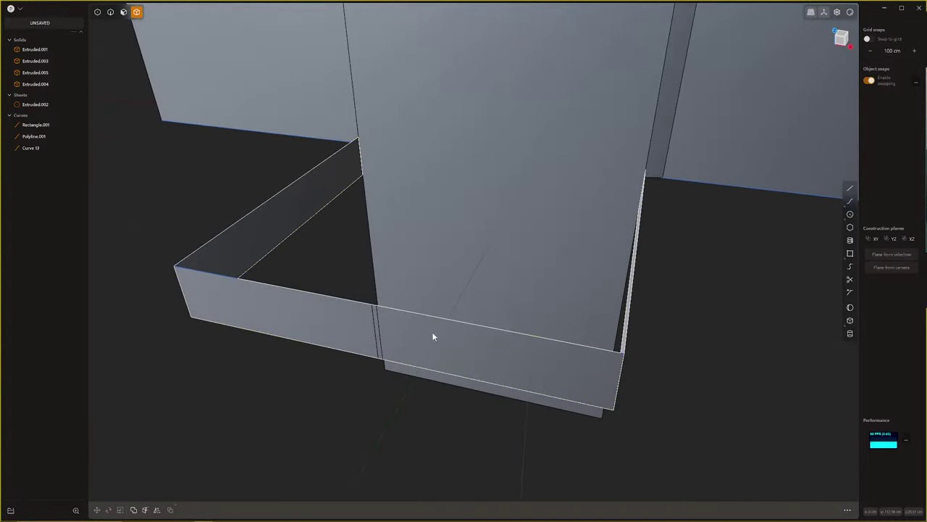
click(430, 334)
key(Delete)
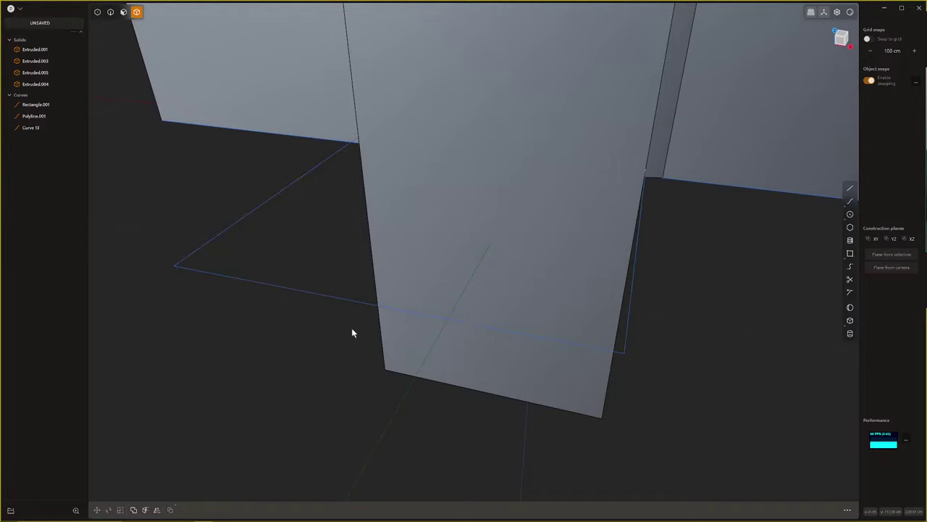
Try to join the two halves of the U-shaped outline, and delete the mirrored half
click(372, 305)
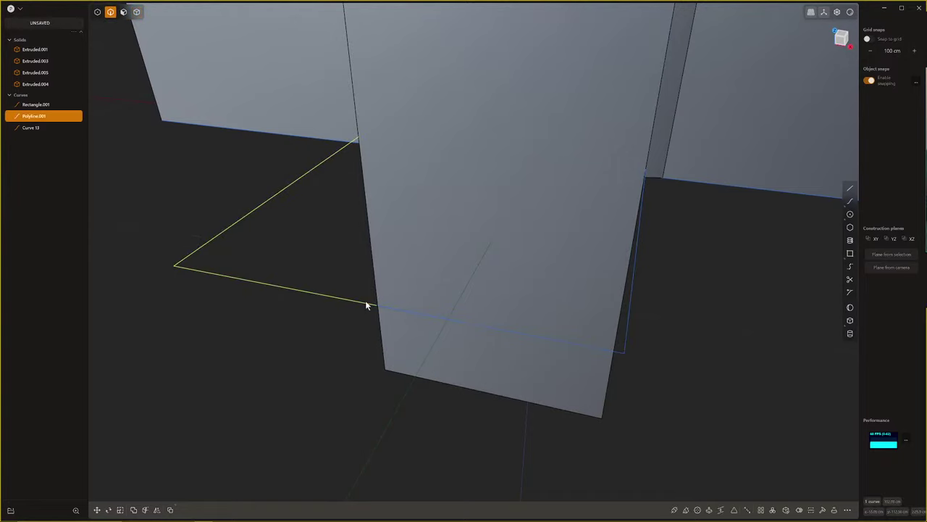
click(384, 309)
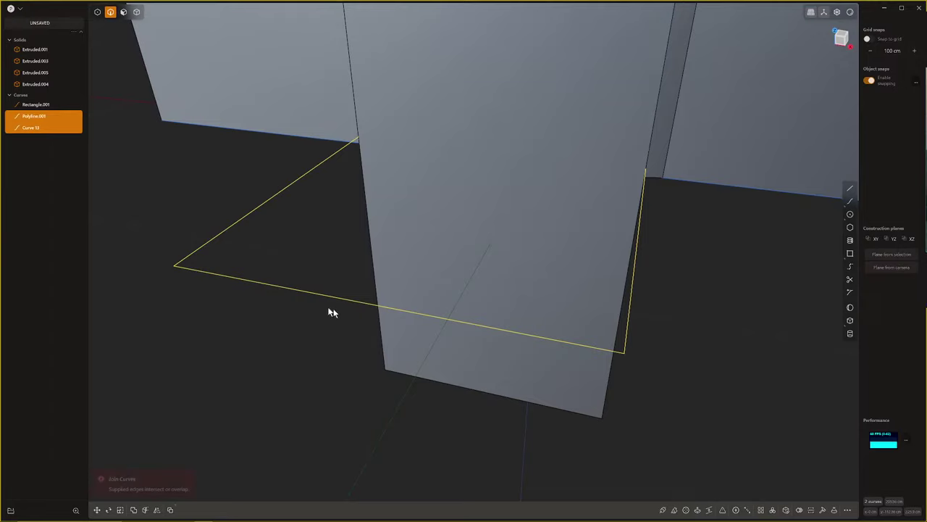
click(294, 287)
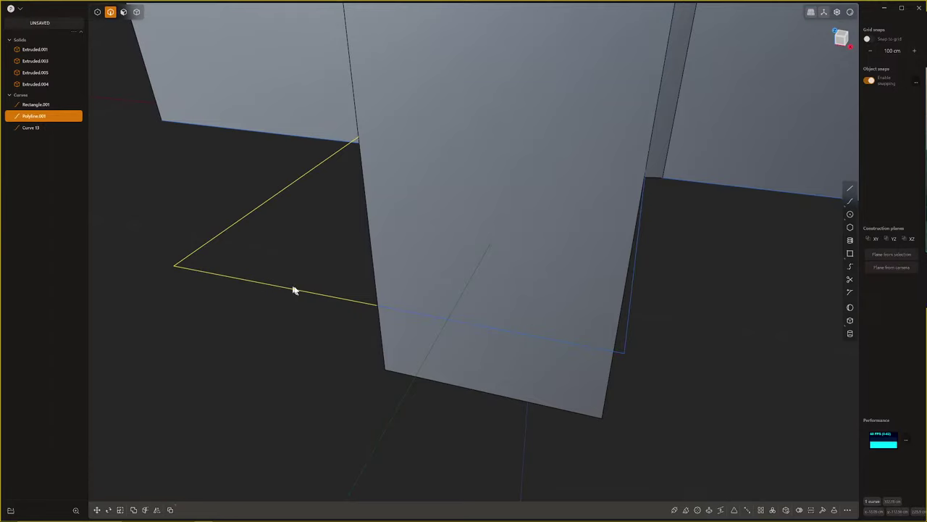
click(399, 309)
key(Delete)
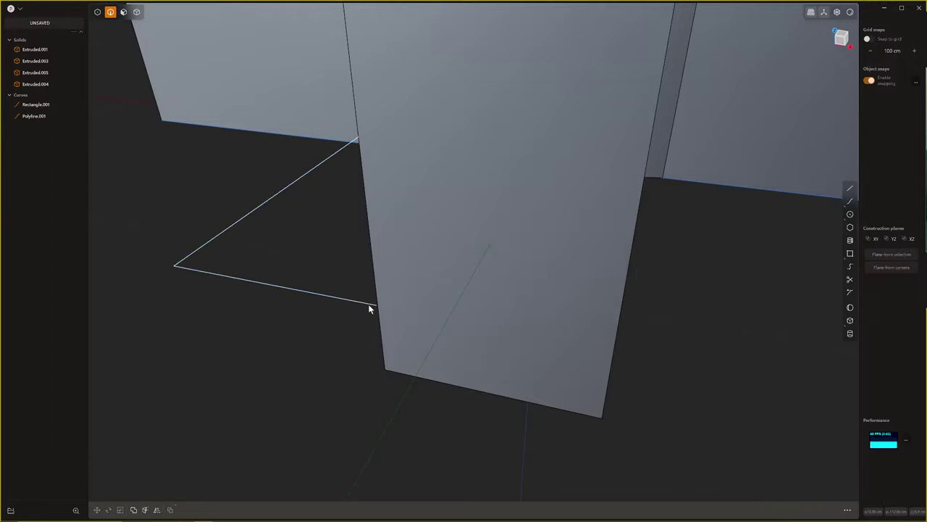
click(369, 306)
key(1)
click(384, 316)
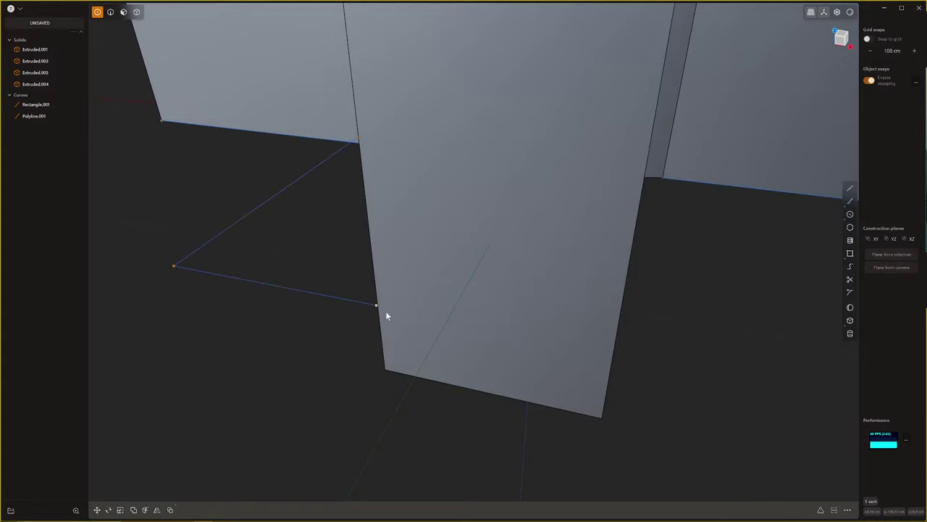
key(g)
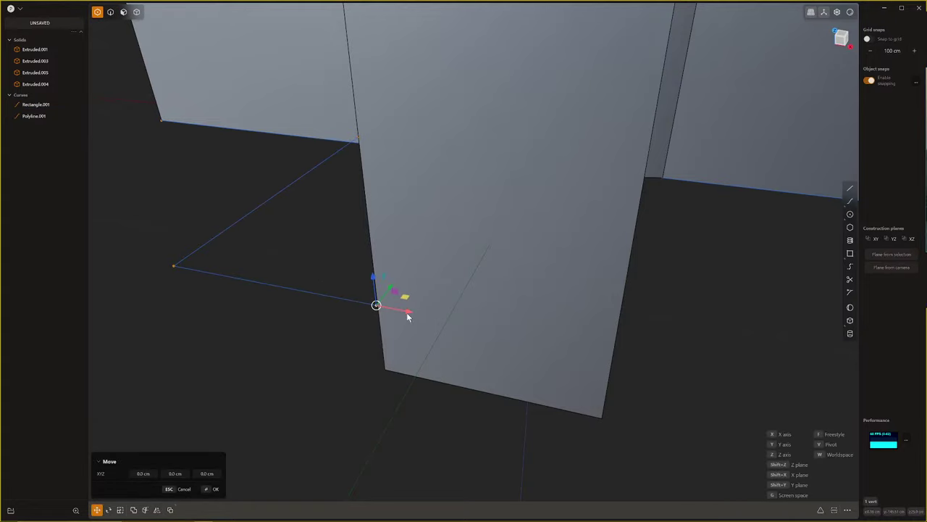
scroll(393, 314, down, 3)
scroll(391, 315, up, 1)
key(2)
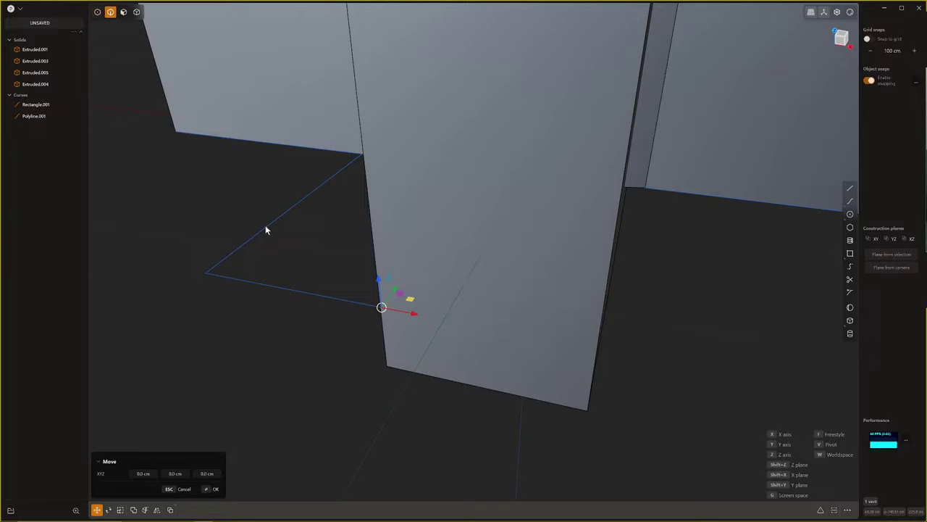
key(Escape)
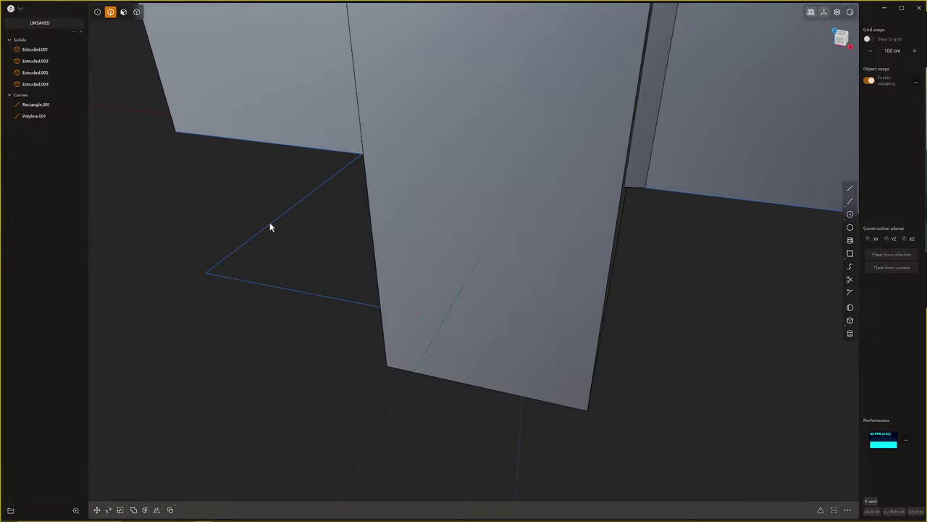
Delete the remaining half-outline curve beside the arched entrance block
key(Escape)
click(276, 223)
key(Delete)
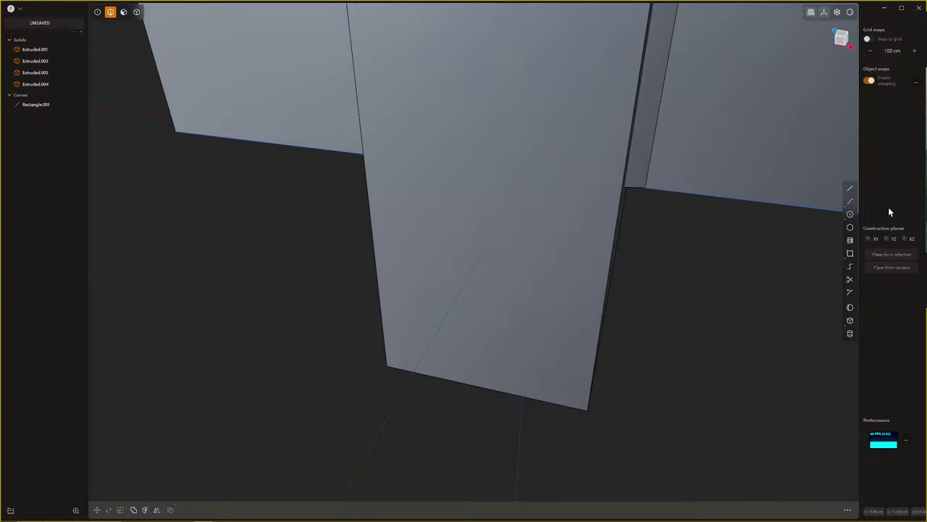
In top view, draw an L-shaped line forward from the arched block's left front corner, turning inward and stopping short of the centre axis
click(851, 187)
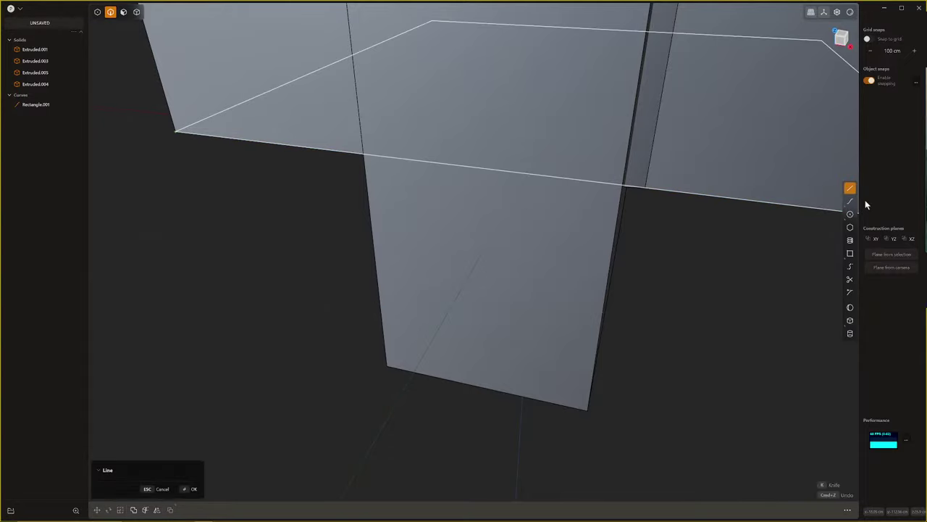
scroll(665, 255, down, 1)
key(KP_7)
scroll(614, 252, down, 10)
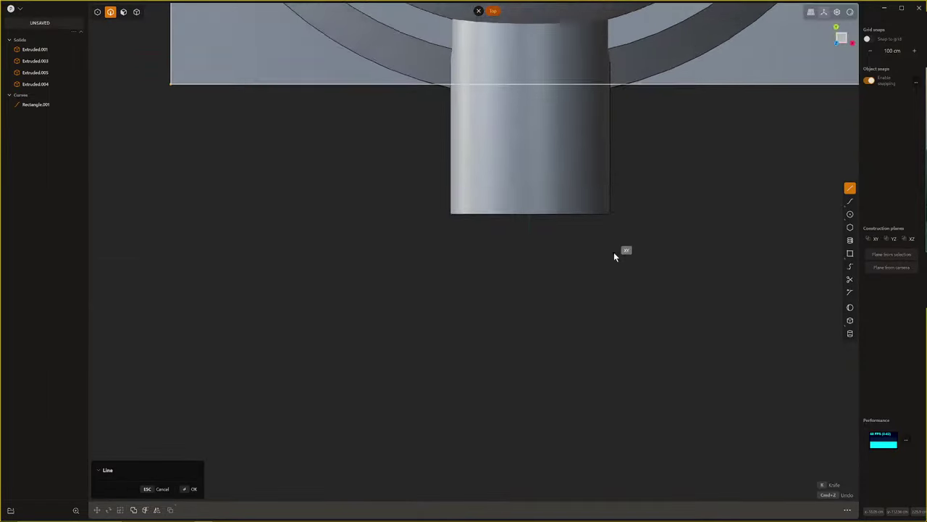
middle_drag(552, 256, 494, 201)
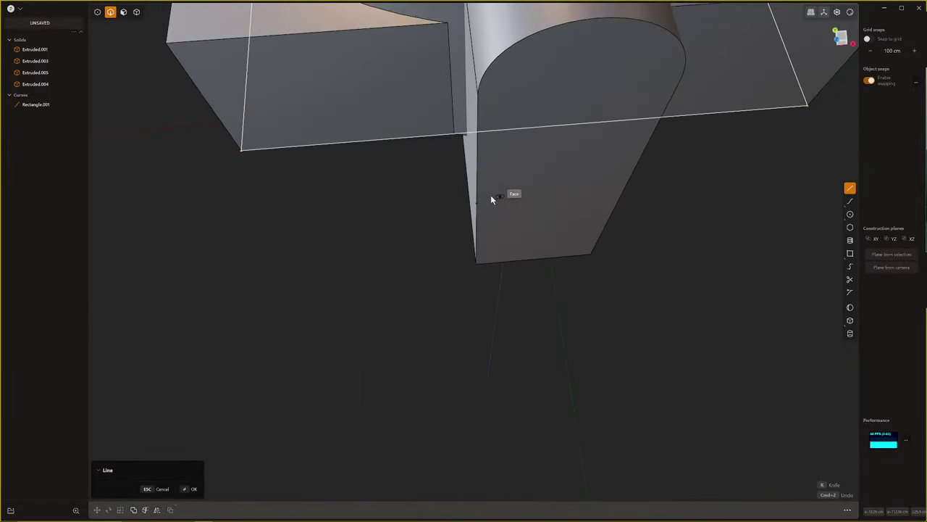
key(Num_Lock)
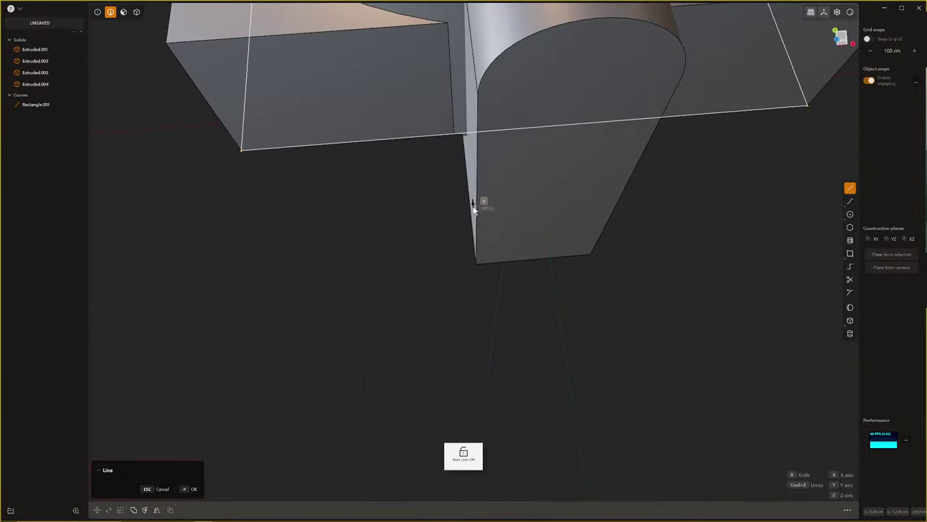
key(KP_7)
click(481, 217)
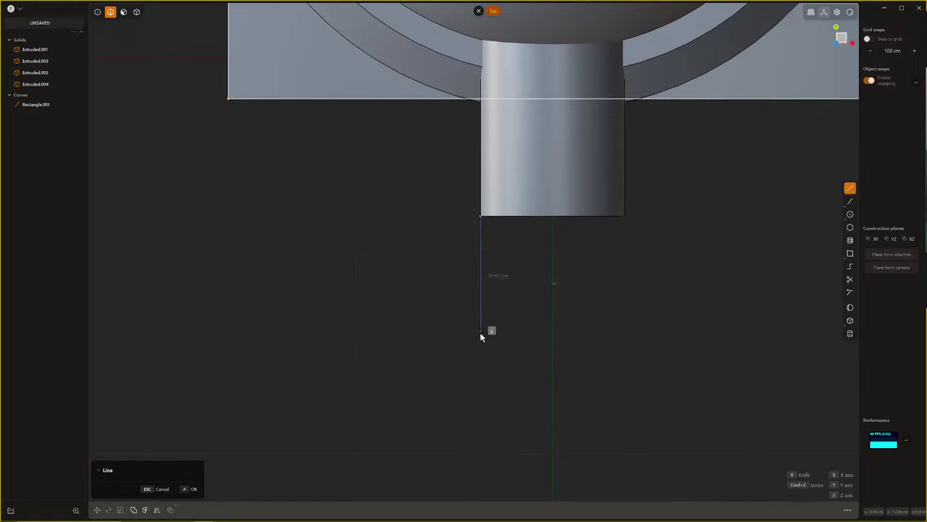
click(481, 333)
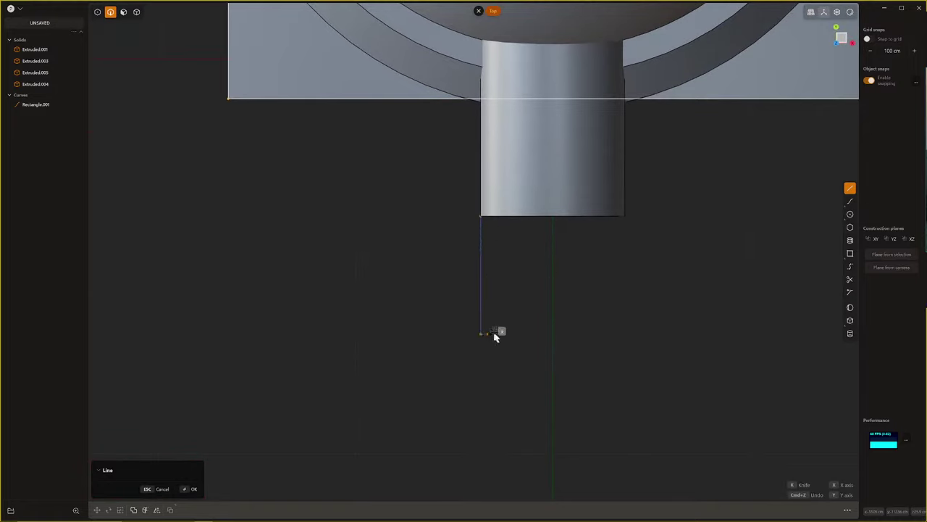
click(539, 333)
key(Return)
Mirror the L-shaped line across the building's centre axis to the other side of the entrance block
key(alt+x)
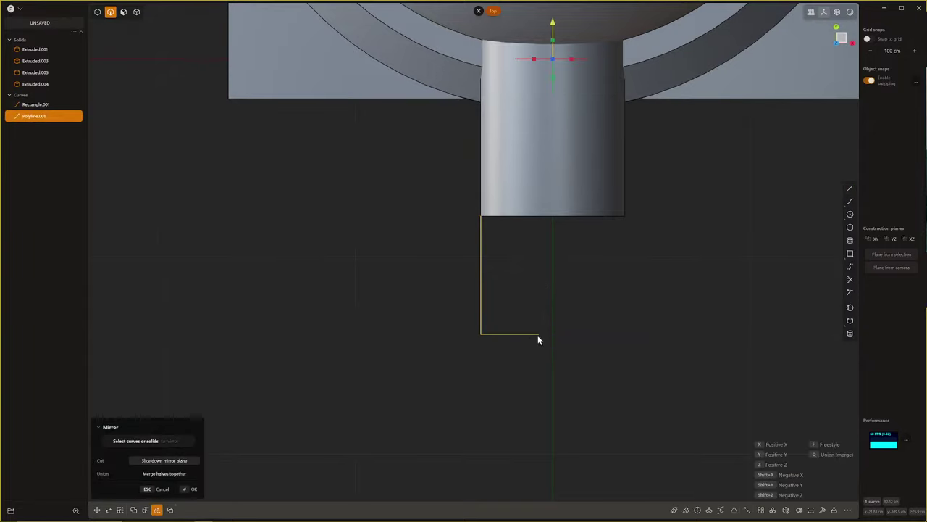
click(533, 61)
key(Return)
Bridge the gap between the two L-shaped halves with a straight line and join all three curves into one outline
click(849, 188)
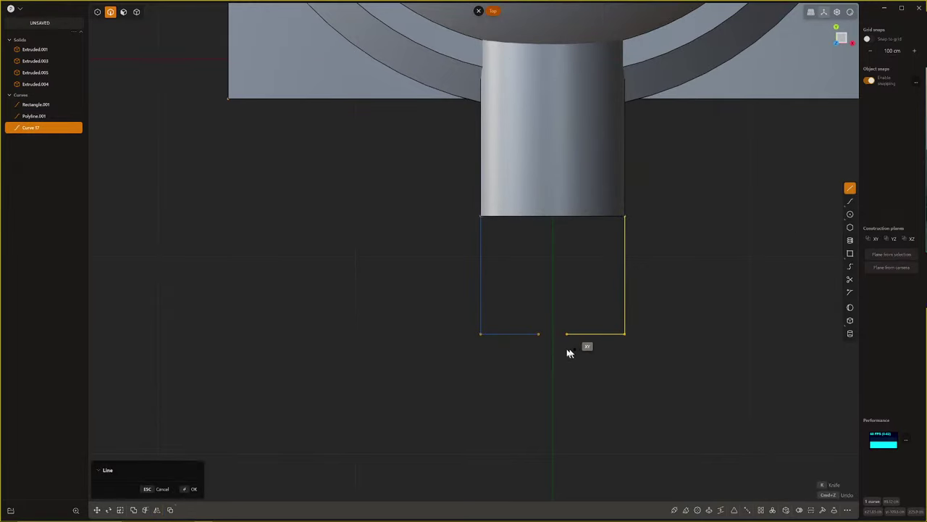
click(540, 337)
click(567, 338)
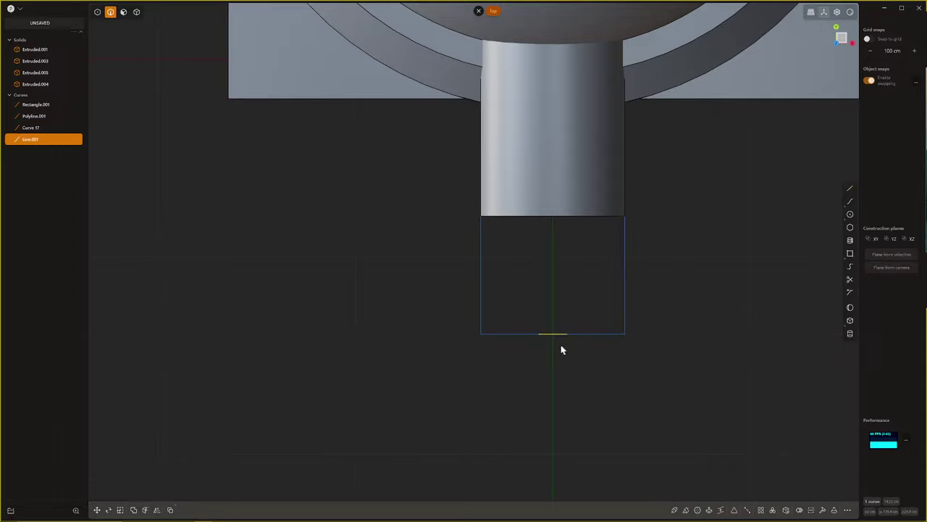
click(520, 334)
click(550, 333)
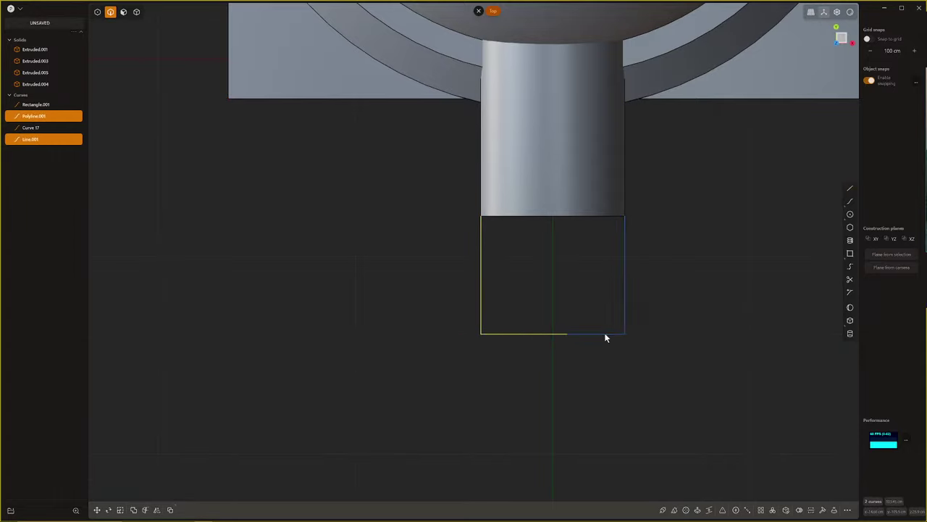
click(603, 335)
key(j)
Rebuild the joined U-shaped outline curve with the Refit method and a tolerance of 0.001
middle_drag(581, 338, 555, 314)
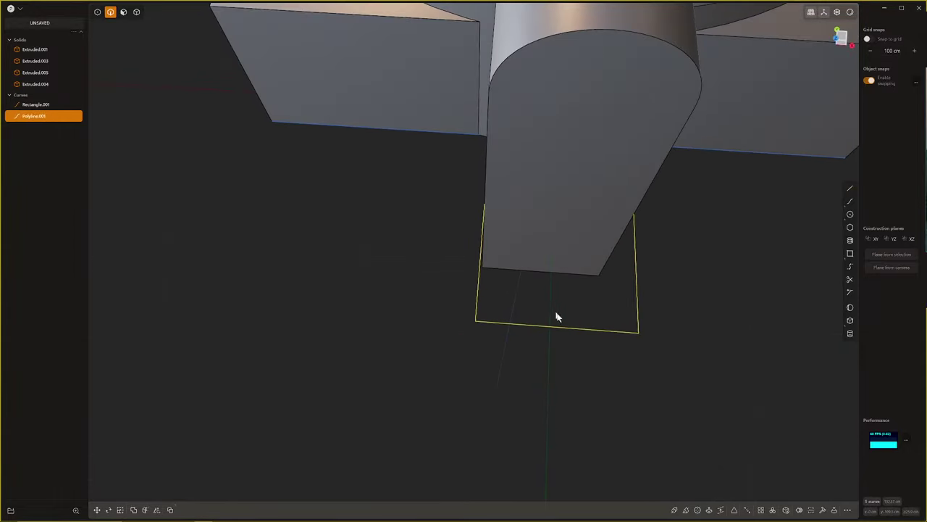
click(823, 509)
middle_drag(533, 362, 478, 313)
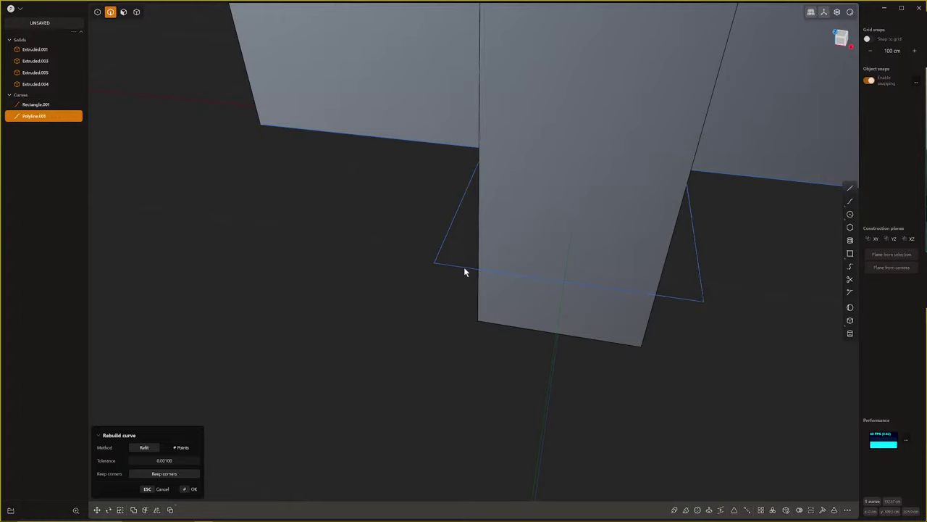
key(Return)
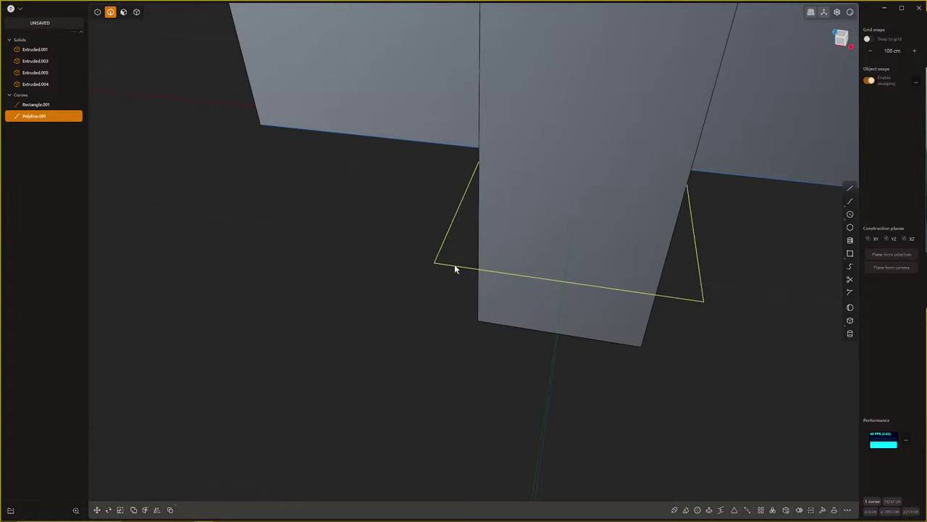
Extrude the U-shaped outline about 10.5 cm downward into a sheet
middle_drag(472, 301, 477, 303)
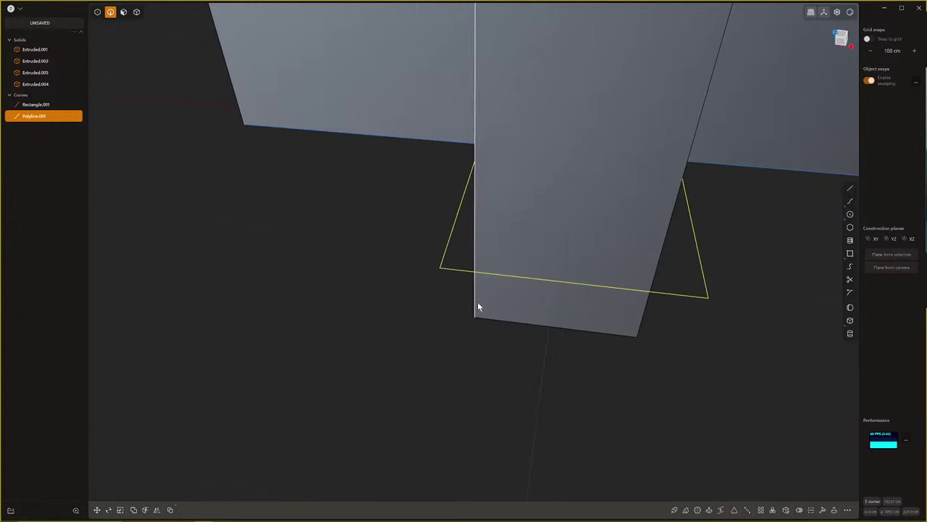
key(e)
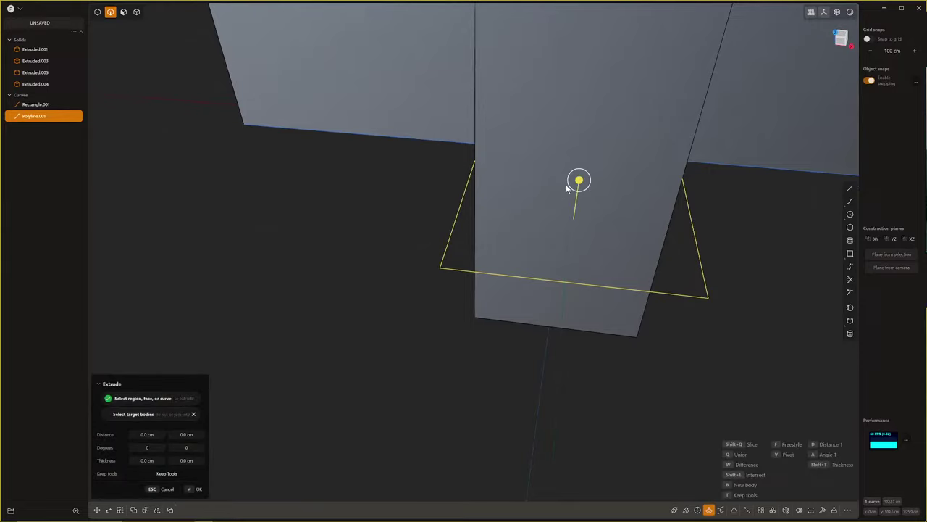
drag(578, 181, 574, 215)
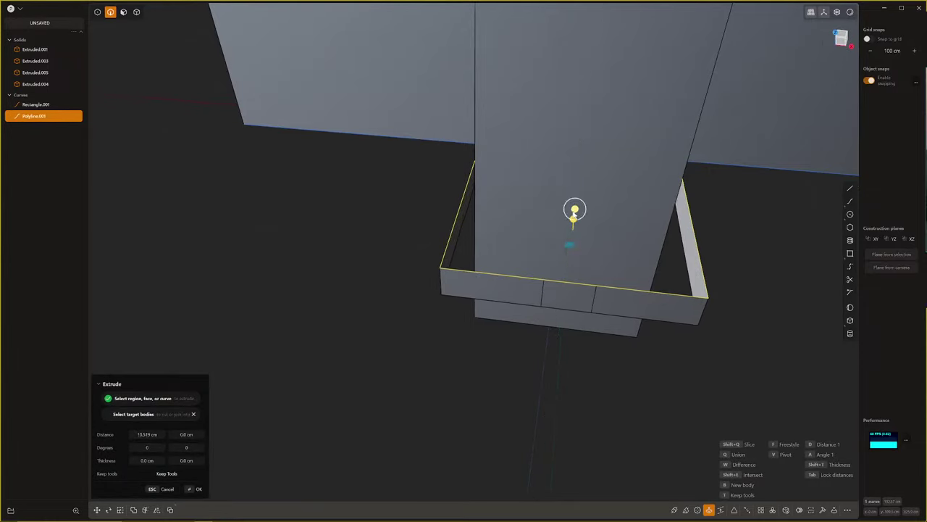
key(Return)
Fillet both outer corner edges of the U-shaped sheet by about 10.9 cm
click(543, 298)
key(Escape)
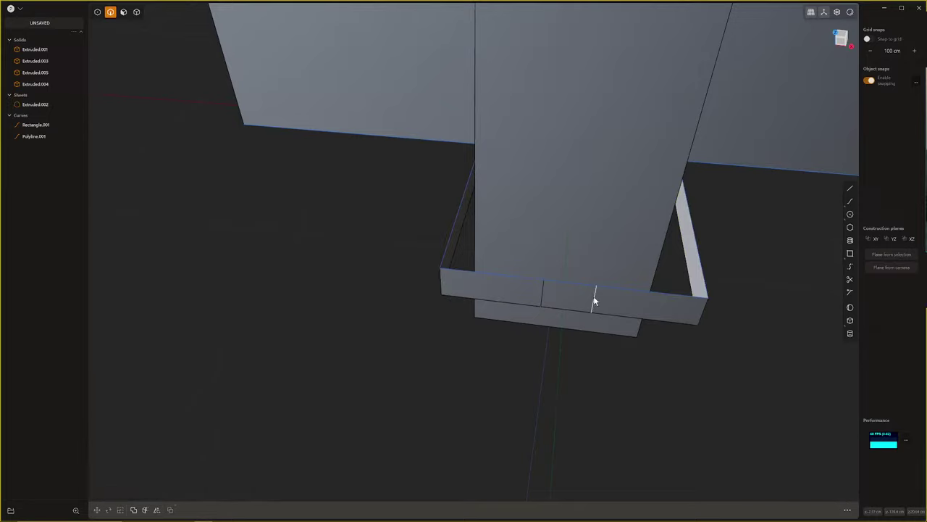
click(594, 296)
click(704, 311)
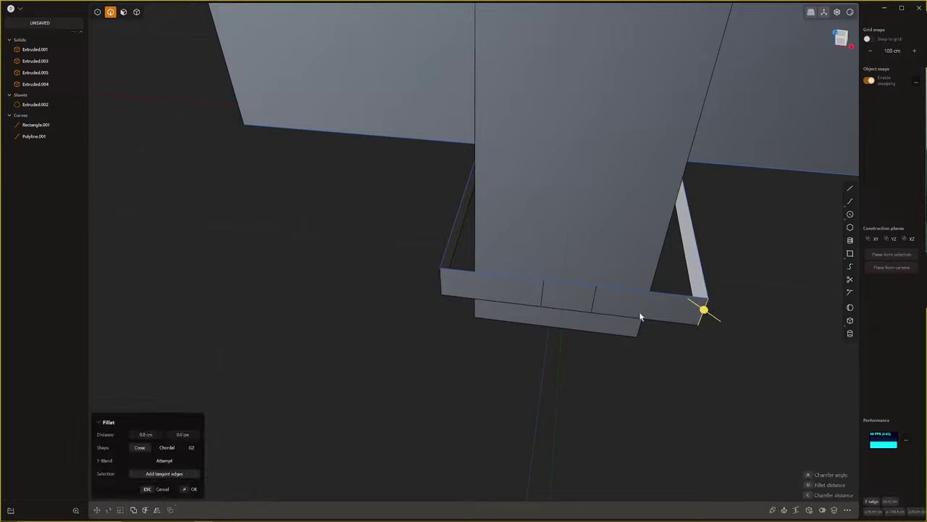
click(445, 286)
drag(441, 283, 482, 295)
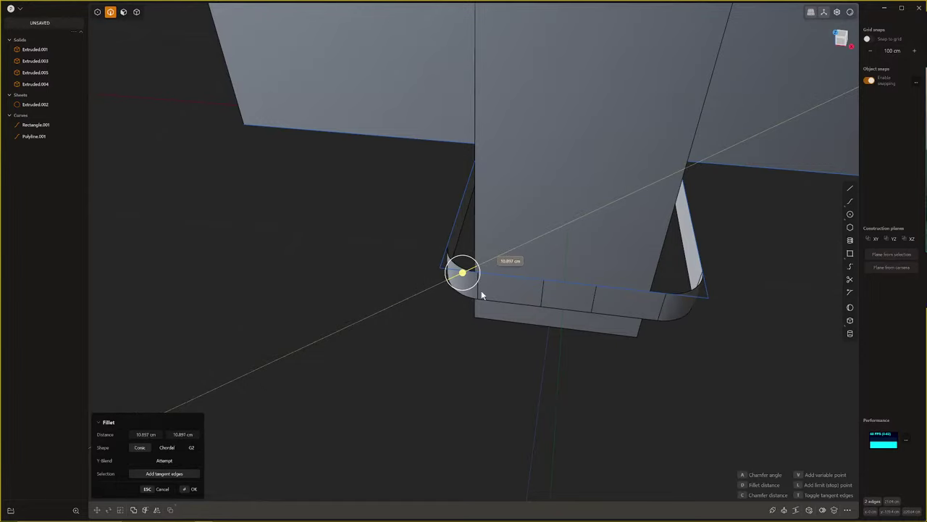
key(Return)
Delete the sheet's source outline curve and the flat front faces between the two rounded corners
click(452, 270)
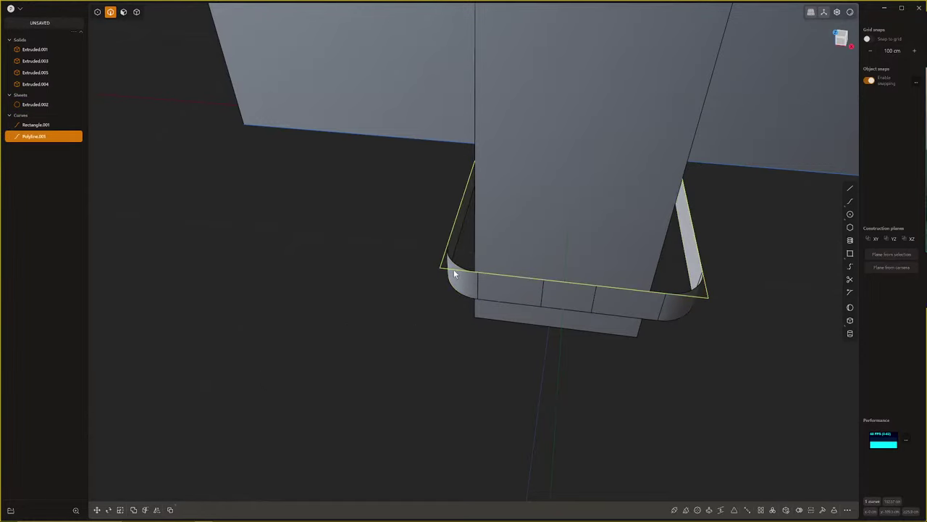
key(Delete)
middle_drag(454, 274, 592, 332)
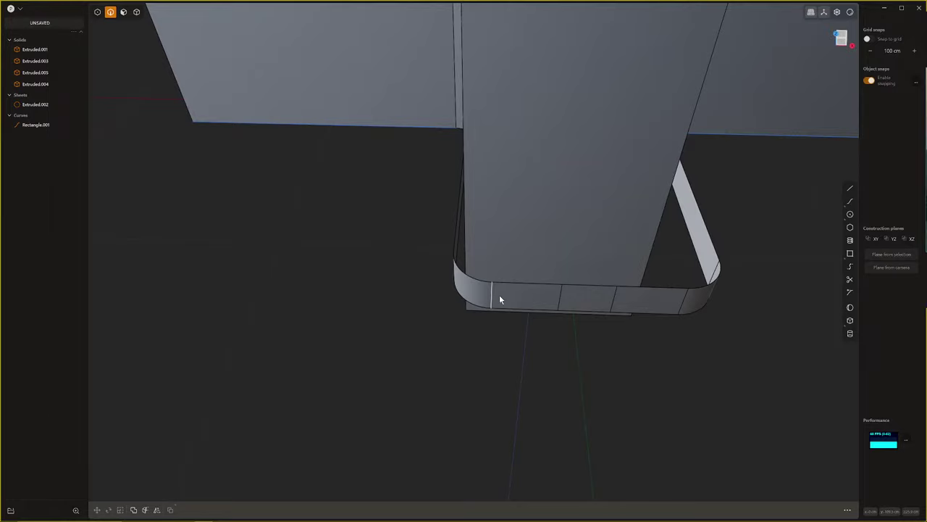
key(3)
click(499, 296)
shift+click(599, 296)
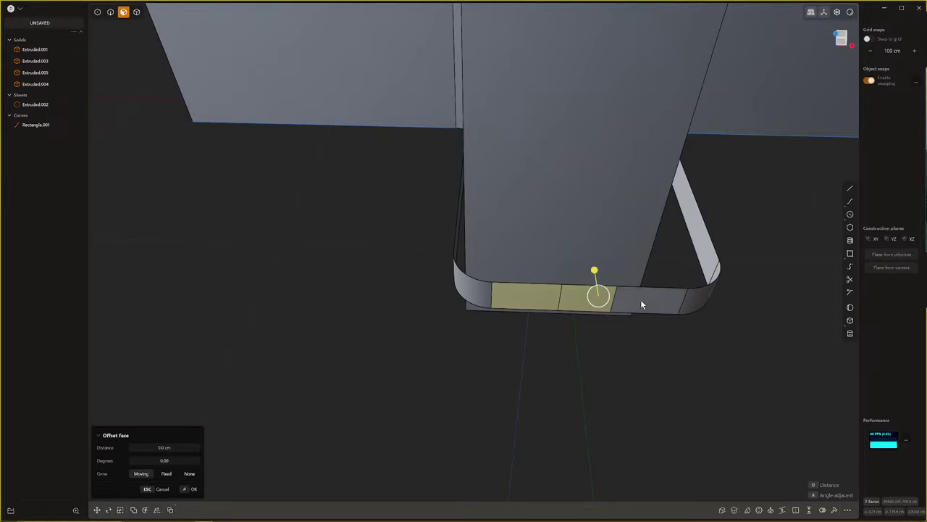
key(Delete)
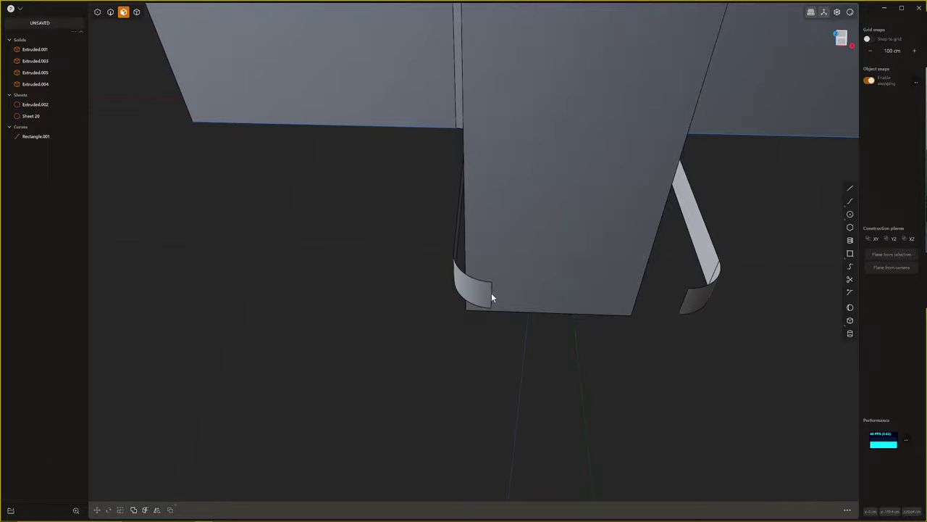
Loft a single front face between the open end edges of the two rounded corner sheets
key(2)
click(491, 292)
key(e)
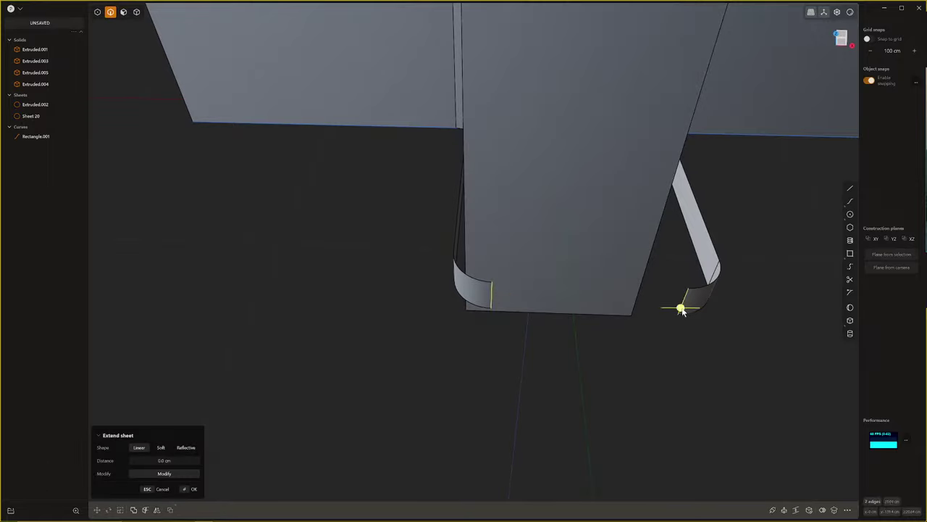
key(l)
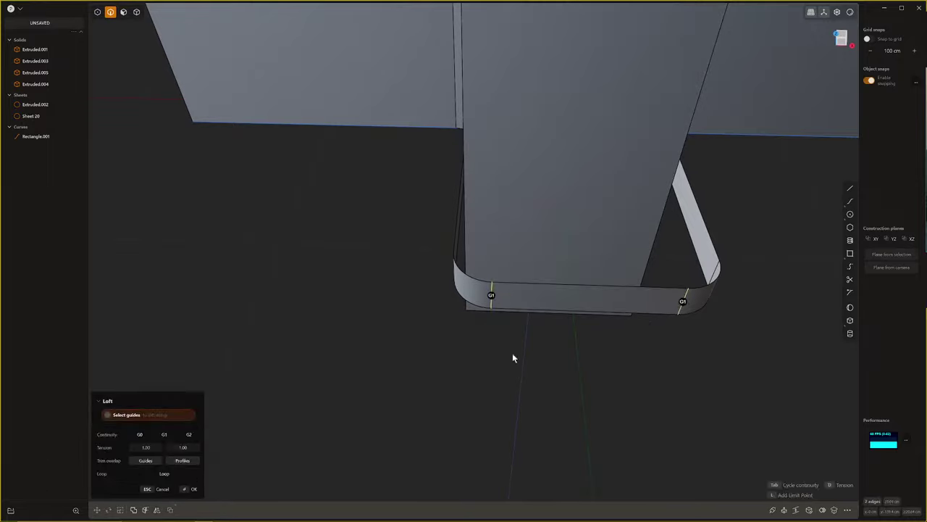
key(Return)
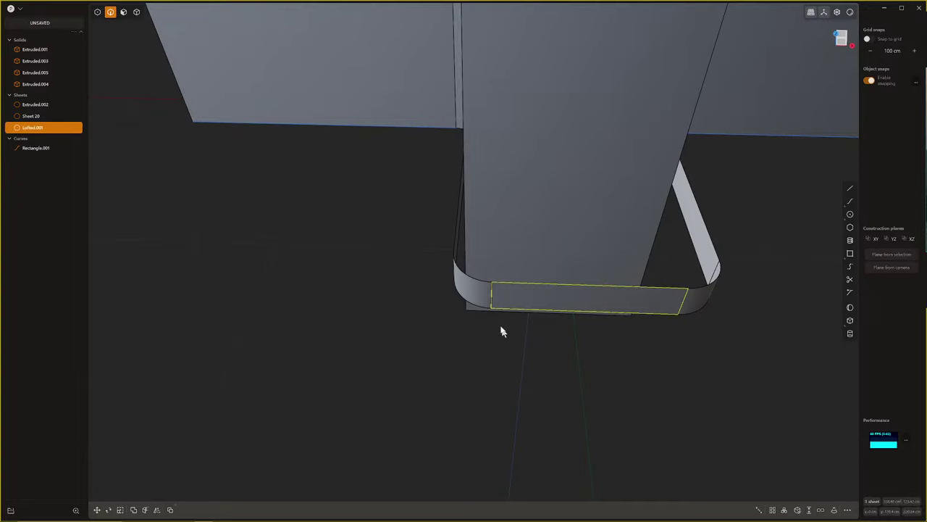
key(3)
click(473, 287)
key(o)
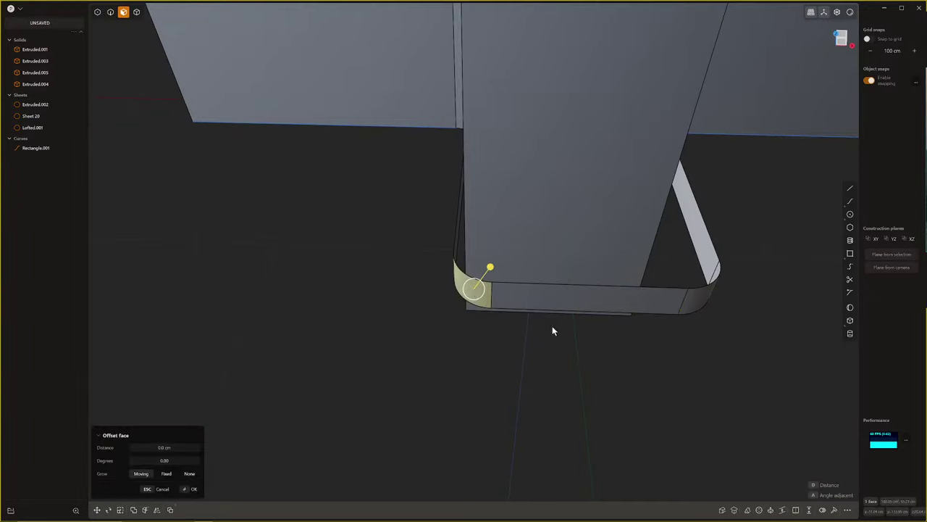
key(3)
click(512, 299)
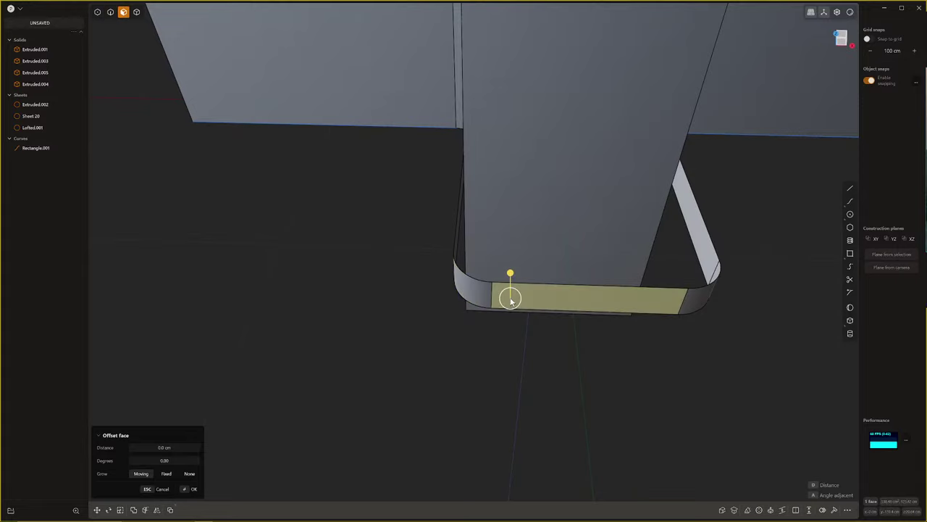
Delete the lofted front sheet together with both rounded side sheets
key(4)
click(532, 289)
shift+click(467, 290)
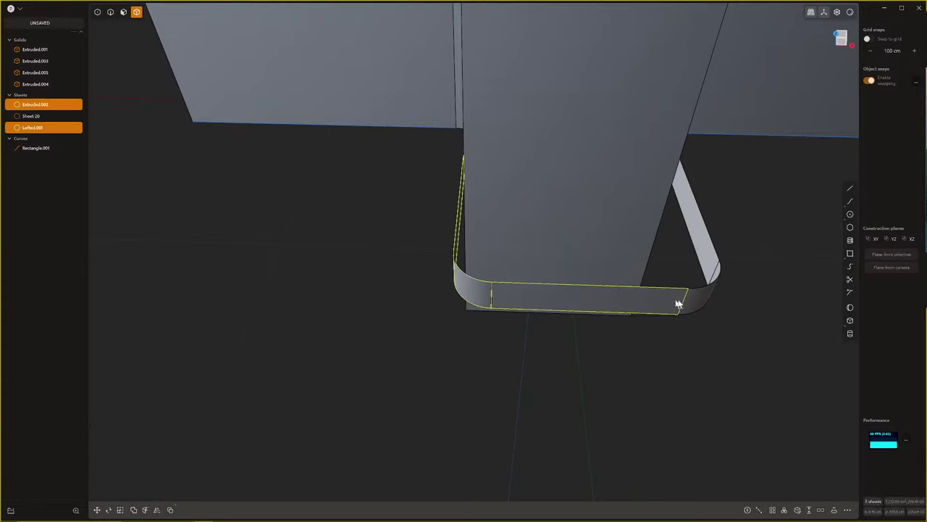
shift+click(709, 299)
key(Delete)
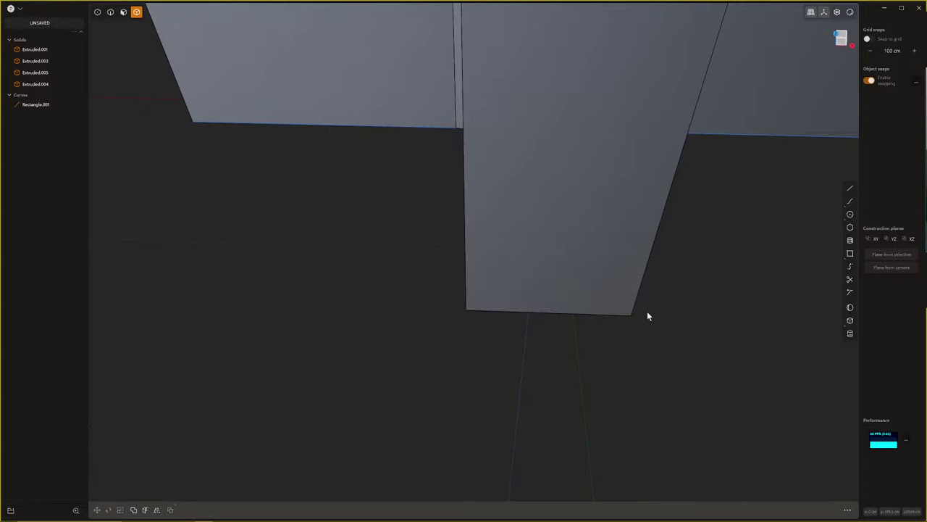
Restore the deleted rounded U-shaped sheet and thicken it into a thin solid wall
key(ctrl+z)
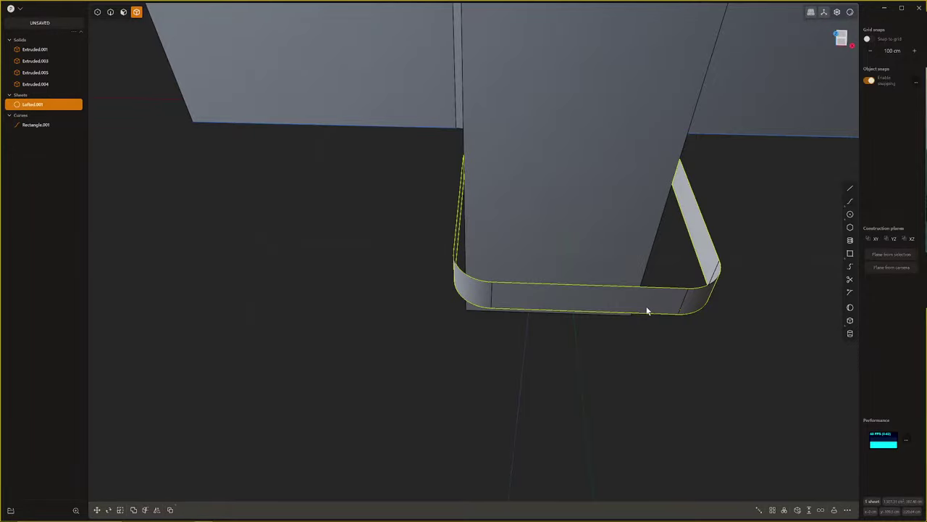
middle_drag(647, 309, 538, 288)
click(809, 509)
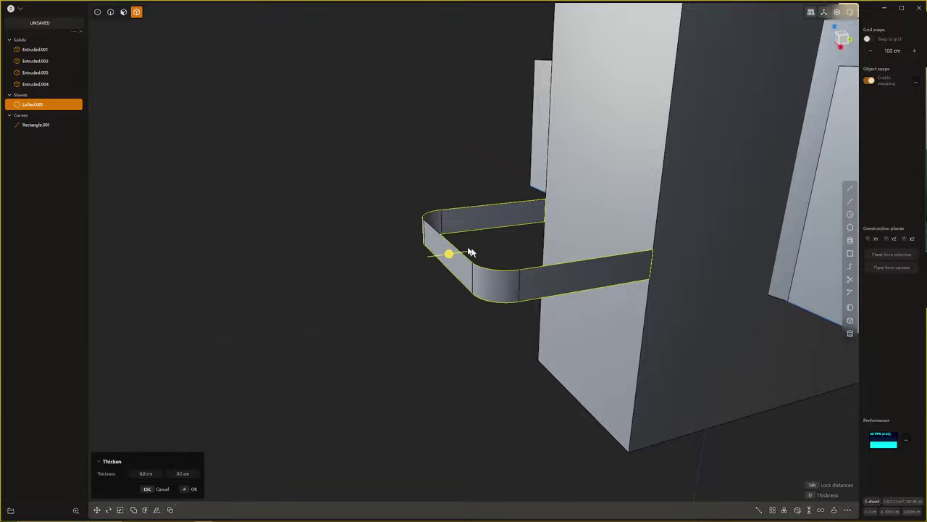
drag(449, 253, 456, 261)
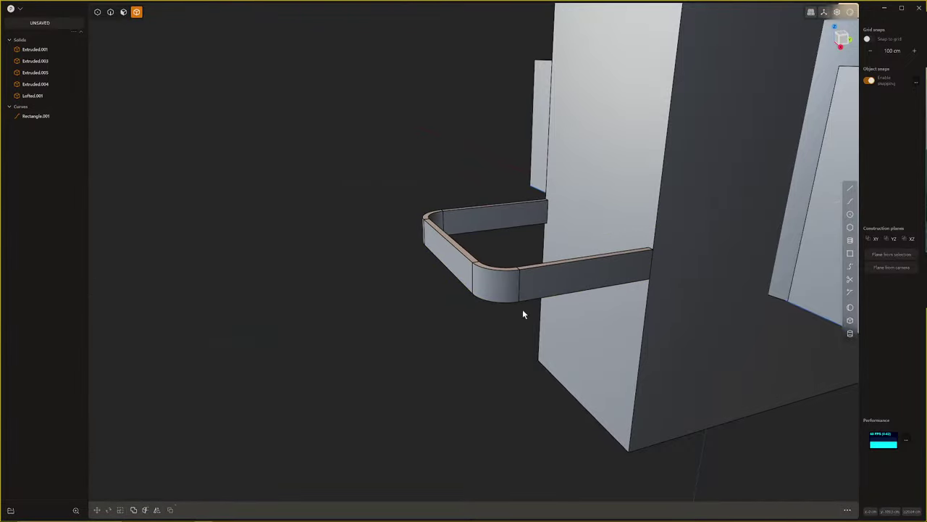
Delete the leftover rectangle curve from the scene
middle_drag(522, 308, 690, 332)
scroll(549, 291, up, 3)
key(2)
click(664, 276)
key(x)
scroll(688, 326, down, 3)
middle_drag(627, 294, 494, 301)
scroll(475, 322, up, 4)
scroll(493, 301, up, 2)
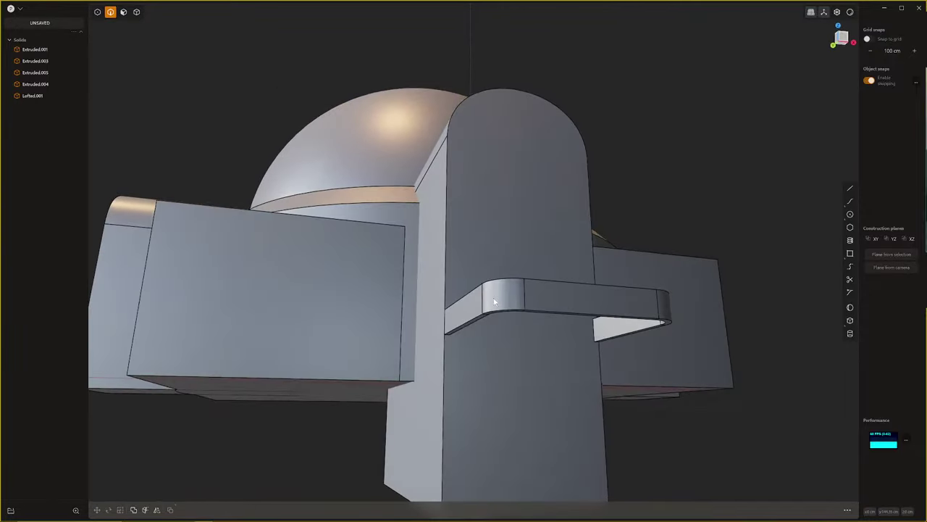
Try to extend the thin U-shaped wall downward by offsetting its bottom faces
key(3)
click(493, 313)
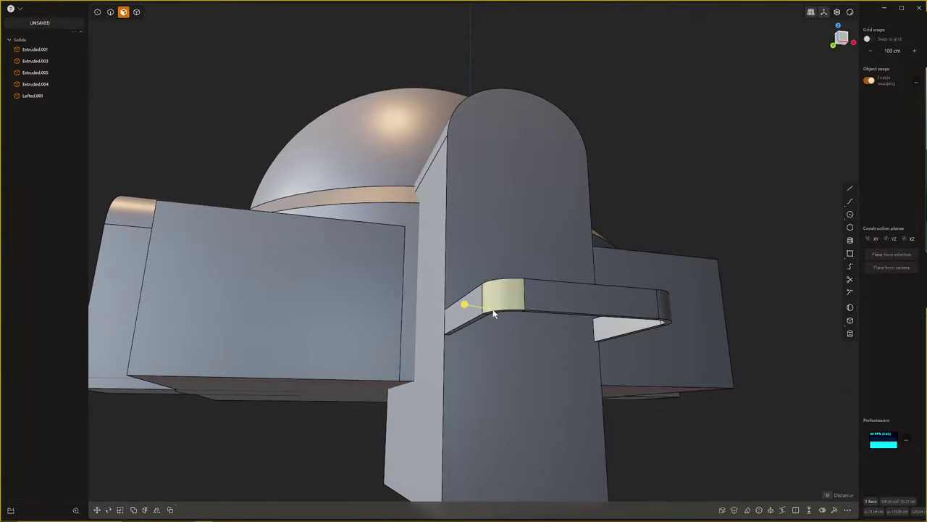
key(o)
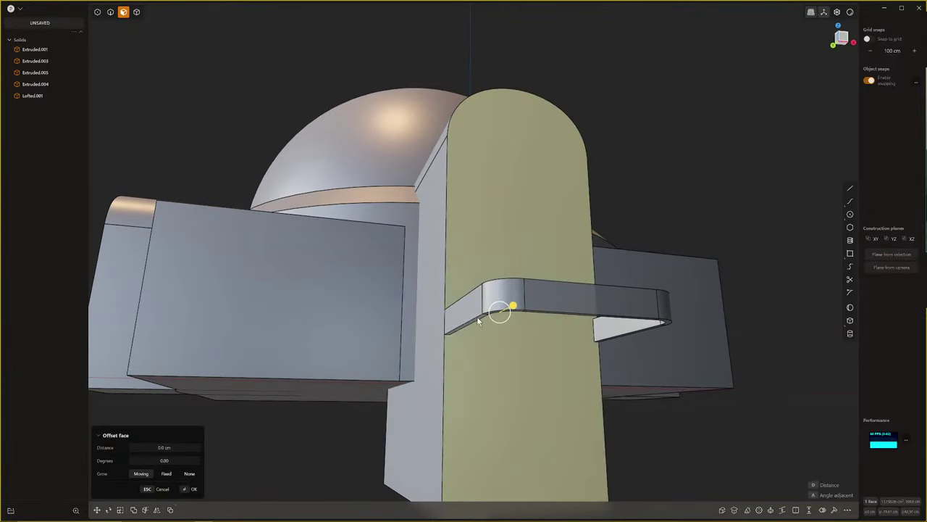
click(470, 322)
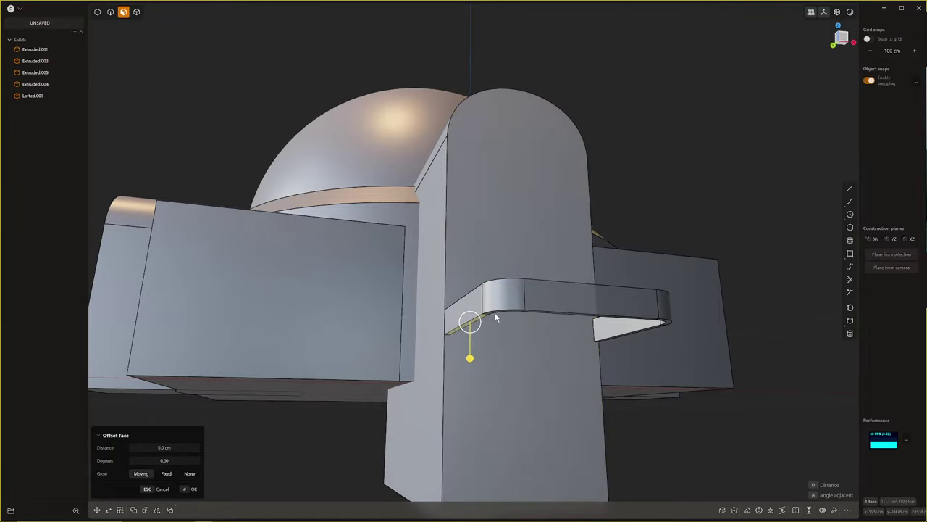
shift+click(499, 309)
ctrl+click(510, 309)
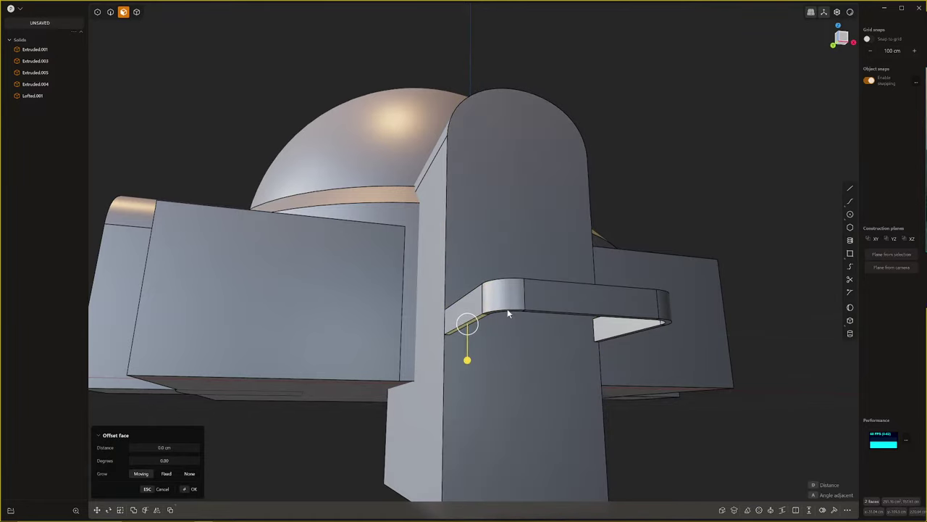
shift+click(508, 310)
middle_drag(523, 312, 517, 273)
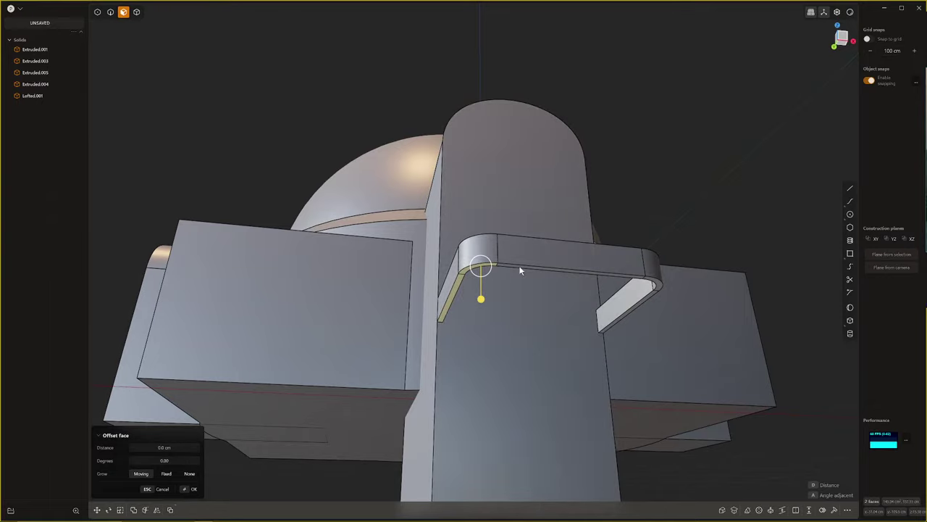
shift+double_click(519, 267)
drag(658, 325, 677, 456)
key(Escape)
scroll(543, 296, down, 3)
right_drag(539, 295, 539, 301)
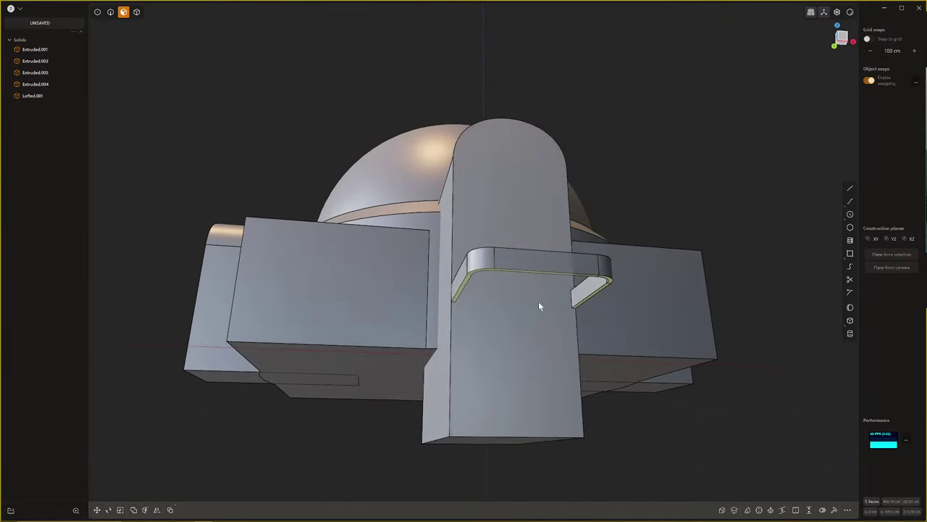
Try to move the wall's bottom faces straight down and extrude them
key(g)
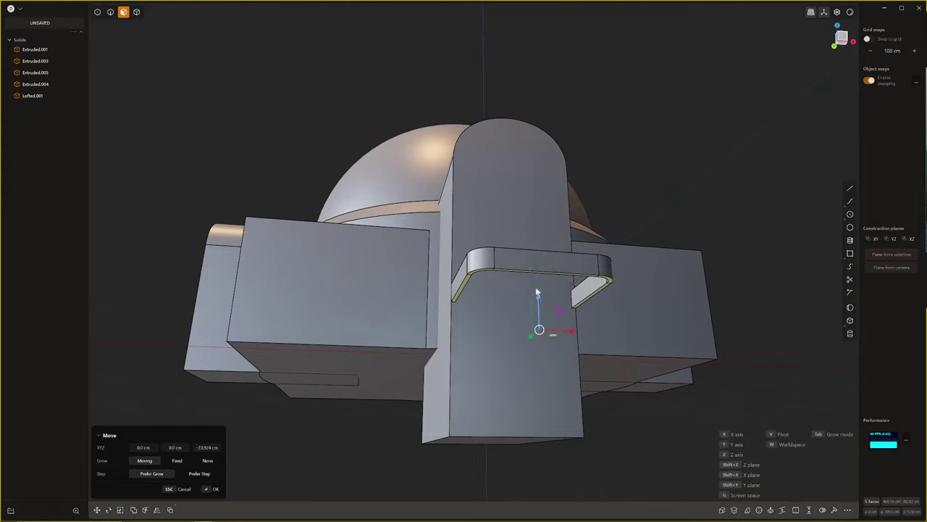
click(531, 282)
key(x)
drag(592, 344, 594, 350)
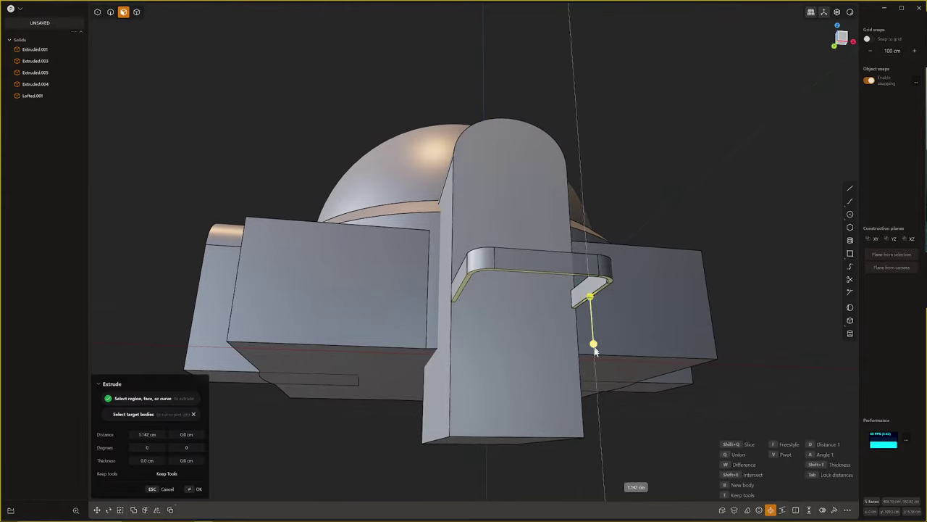
click(553, 266)
click(548, 274)
middle_drag(548, 274, 537, 266)
Try to offset all five bottom faces of the wall downward after selecting them from the bottom view
key(ctrl+KP_7)
scroll(373, 136, up, 1)
scroll(373, 139, up, 4)
click(457, 152)
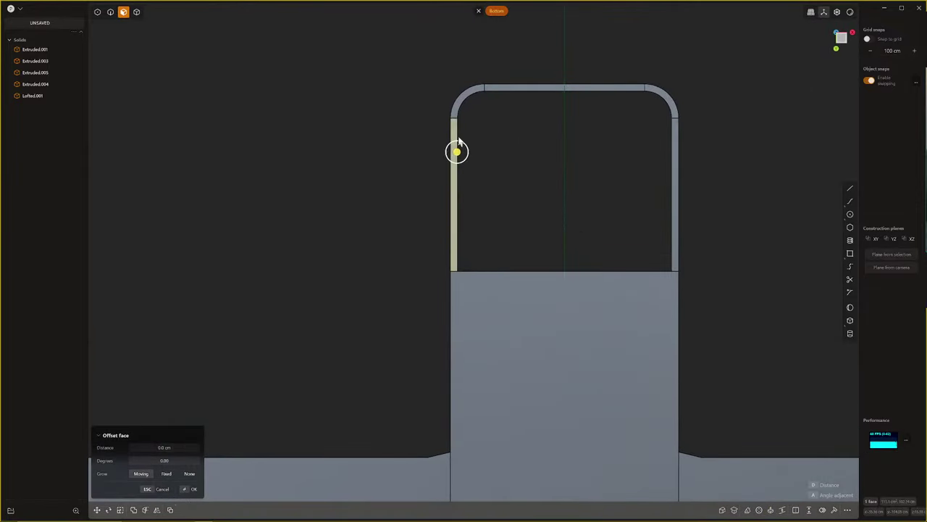
click(507, 90)
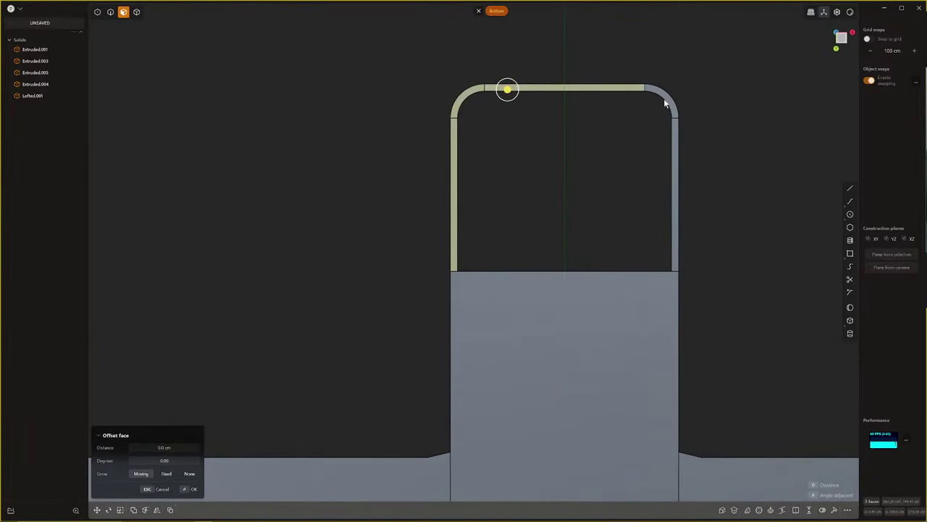
key(ctrl+z)
shift+click(558, 89)
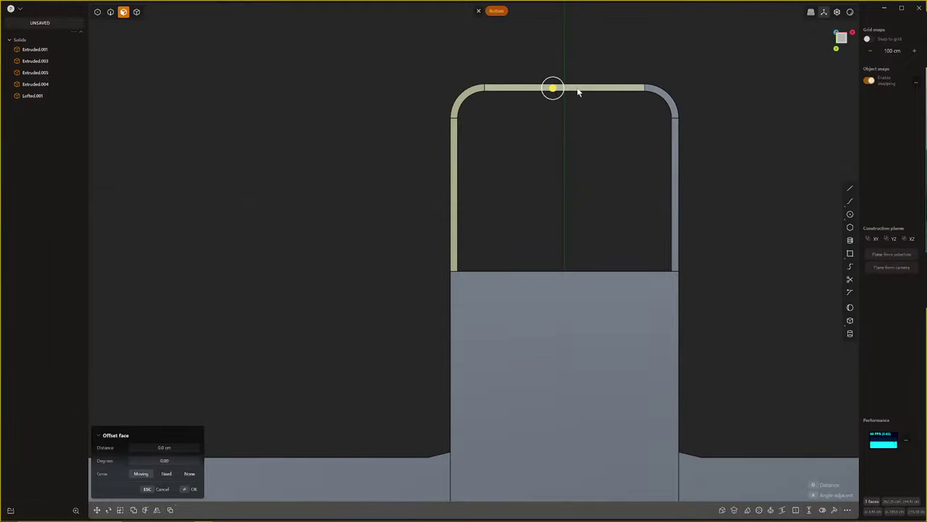
click(676, 166)
middle_drag(676, 166, 636, 198)
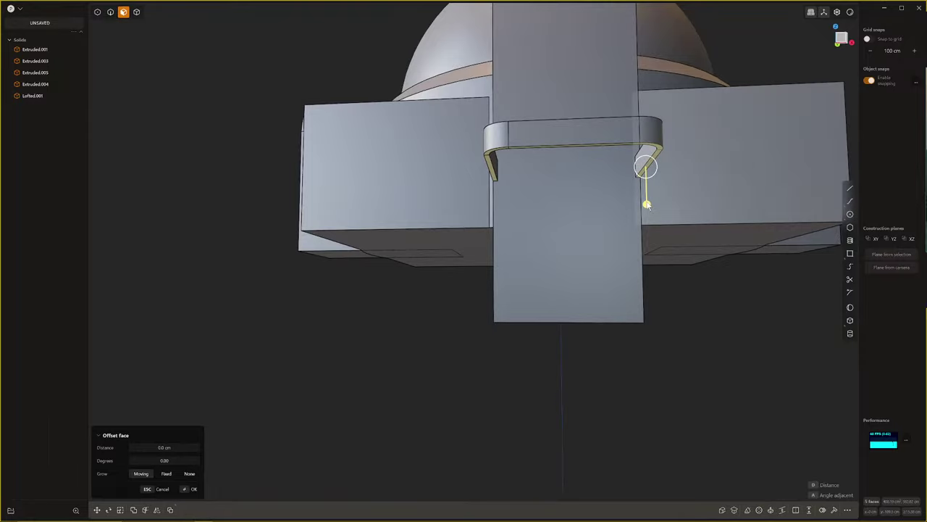
drag(645, 204, 636, 291)
key(Escape)
middle_drag(579, 208, 590, 249)
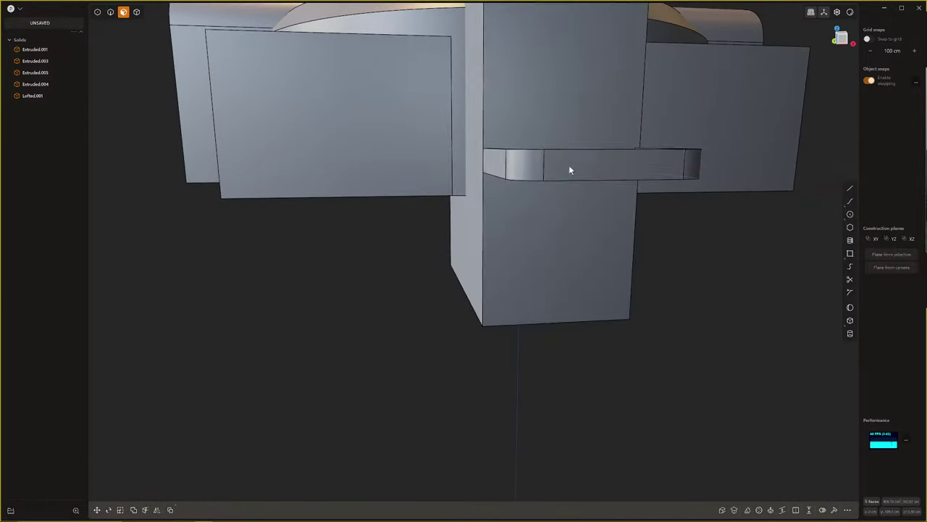
Scale the whole U-shaped wall vertically along Z by a factor of about 5.74
click(569, 168)
click(520, 167)
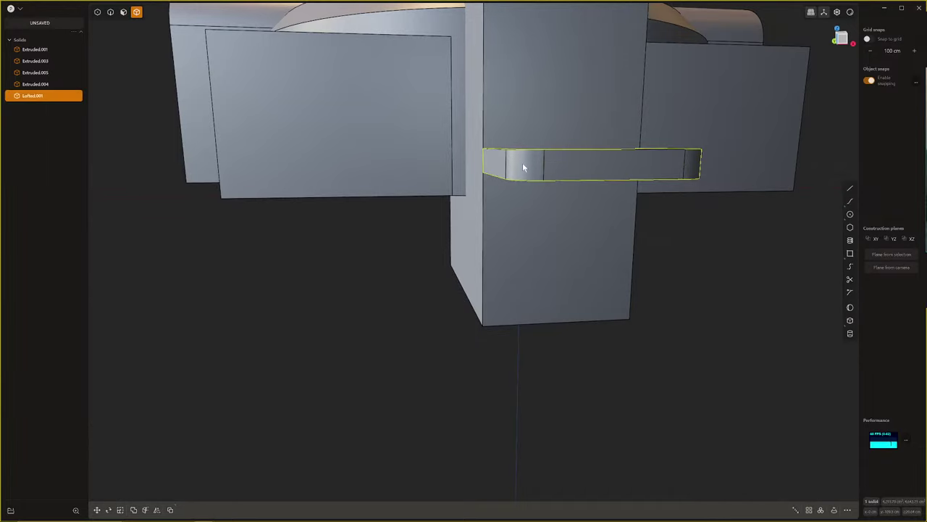
click(538, 161)
key(s)
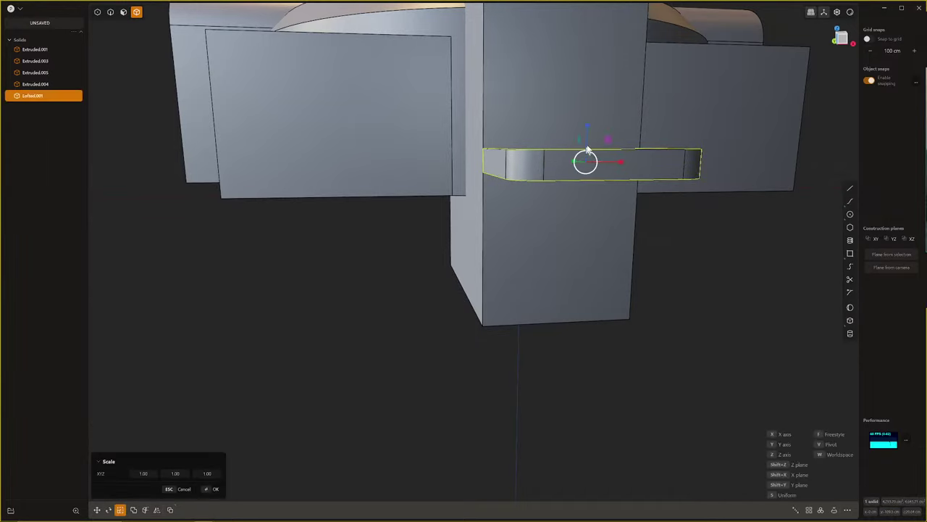
key(z)
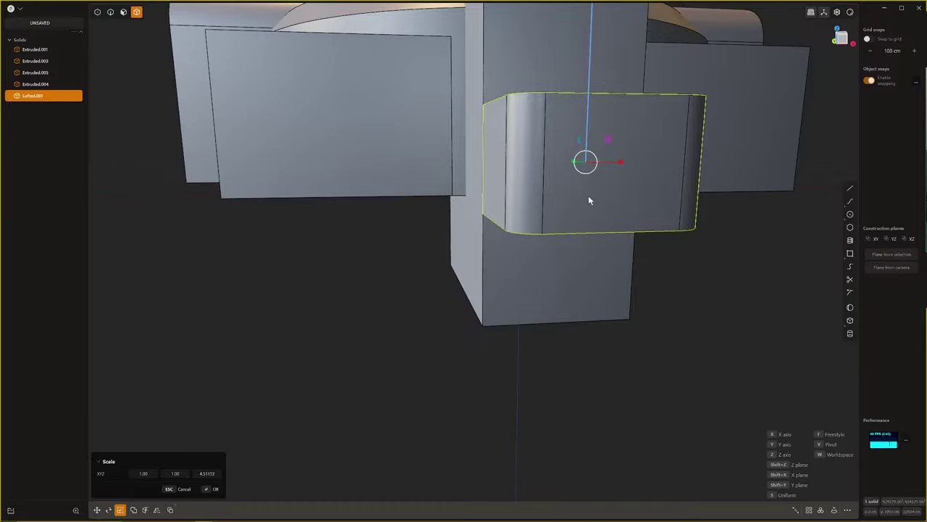
middle_drag(588, 195, 598, 228)
scroll(589, 216, up, 1)
scroll(578, 243, down, 7)
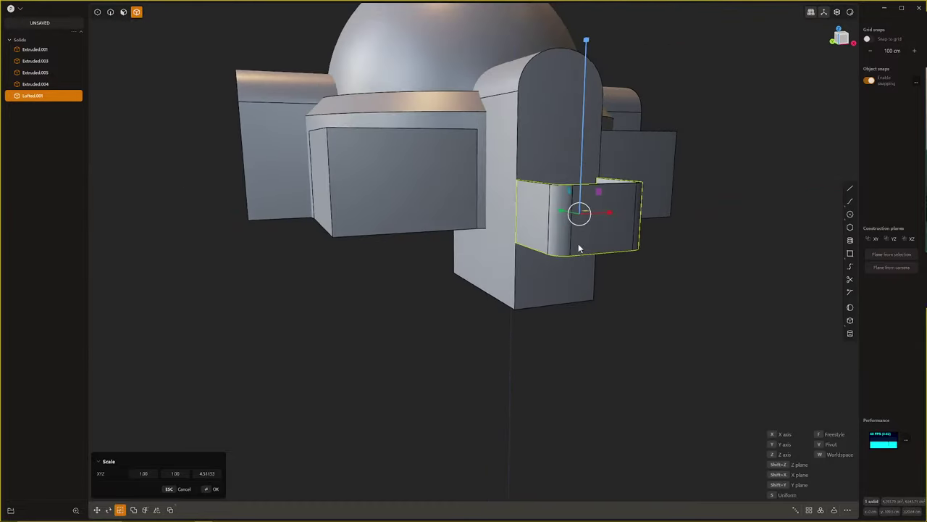
drag(581, 45, 603, 4)
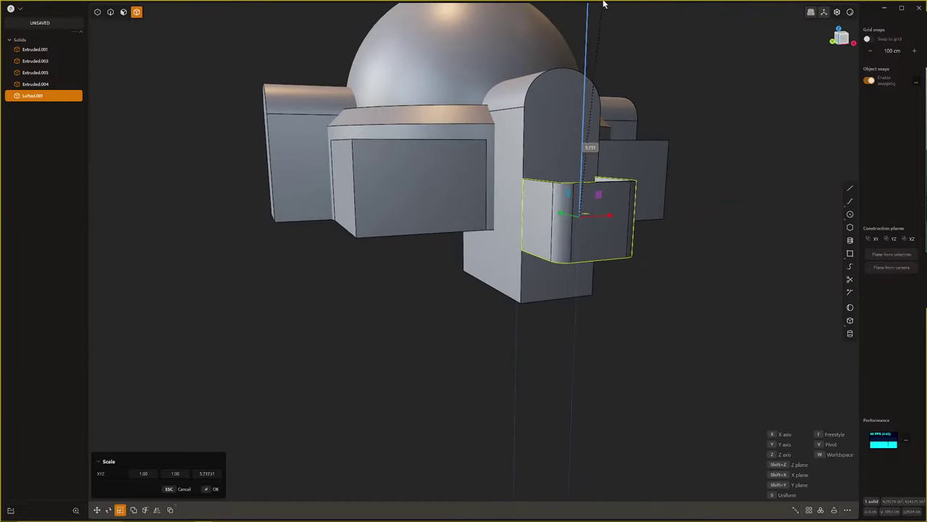
key(Return)
Lower the scaled wall about 42.5 cm along Z to the foot of the entrance
key(g)
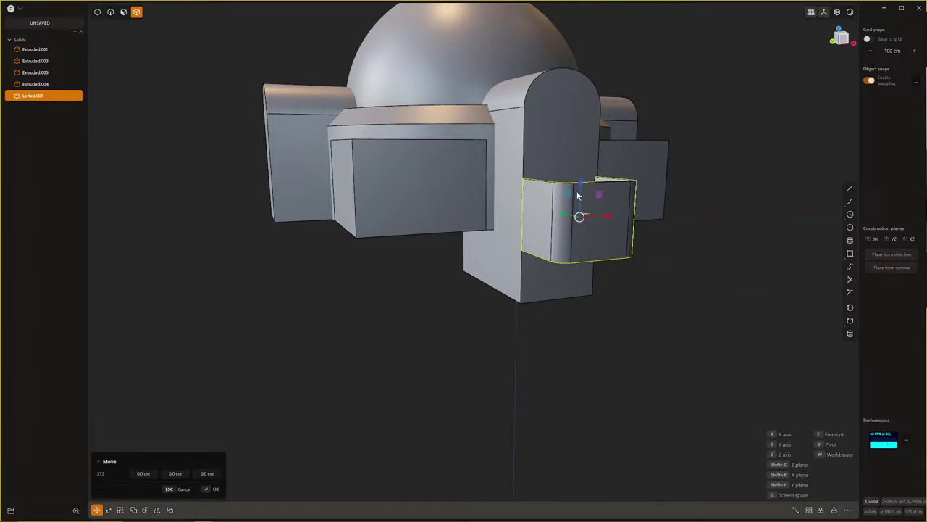
drag(578, 194, 571, 246)
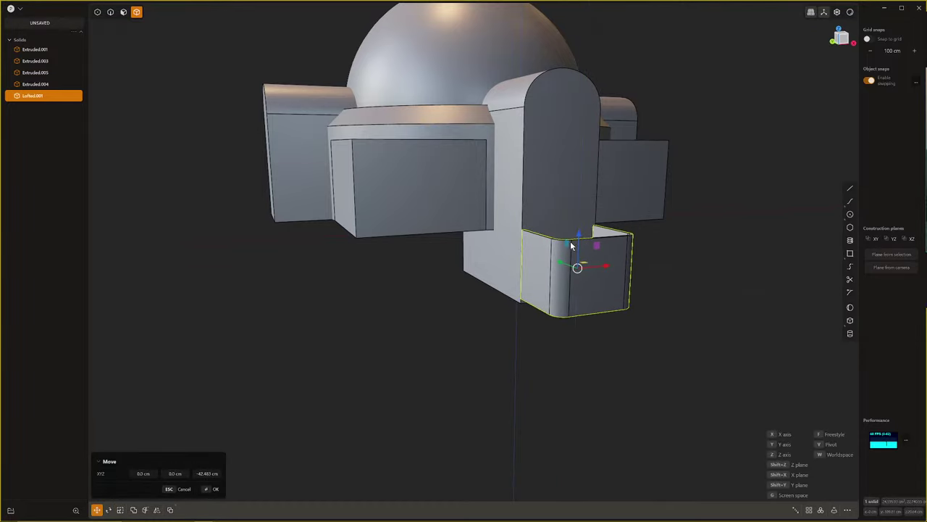
key(Return)
Offset the outline of the arched entrance's front face inward by about 12 cm
middle_drag(570, 245, 436, 352)
scroll(563, 327, up, 3)
key(3)
click(442, 261)
middle_drag(443, 261, 445, 268)
key(o)
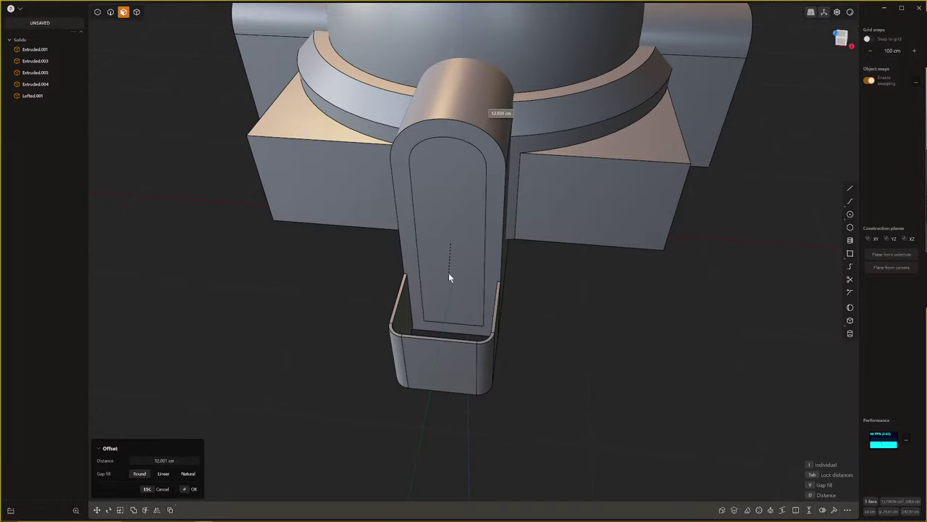
click(449, 274)
middle_drag(448, 272, 450, 248)
click(449, 248)
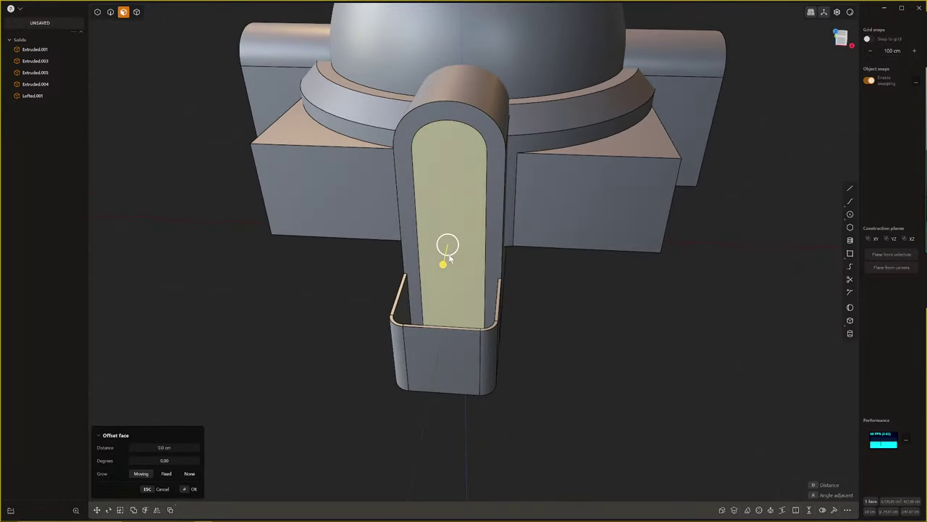
key(s)
drag(488, 242, 486, 241)
key(Escape)
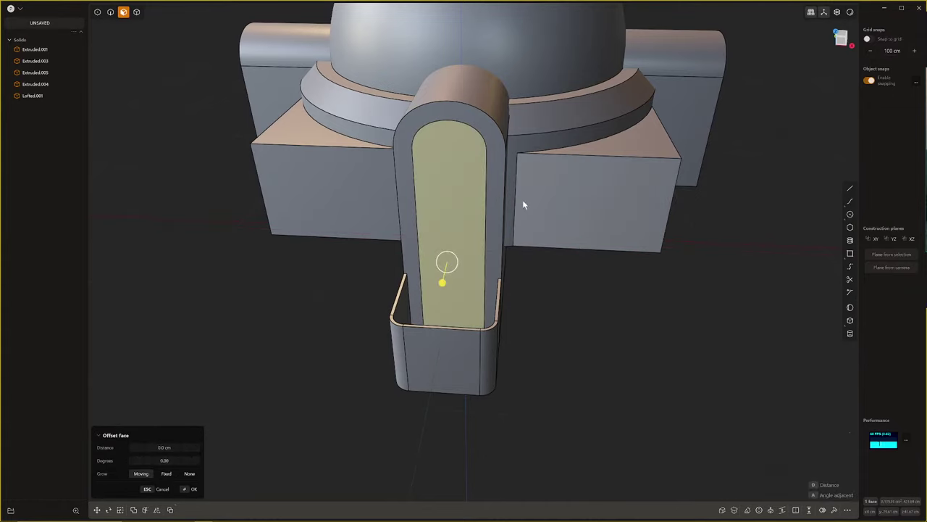
Offset the entrance block's curved top and both side faces outward to thicken the surround of the inset arch
middle_drag(523, 202, 511, 189)
click(510, 188)
middle_drag(392, 190, 500, 199)
click(429, 215)
click(437, 159)
shift+click(423, 208)
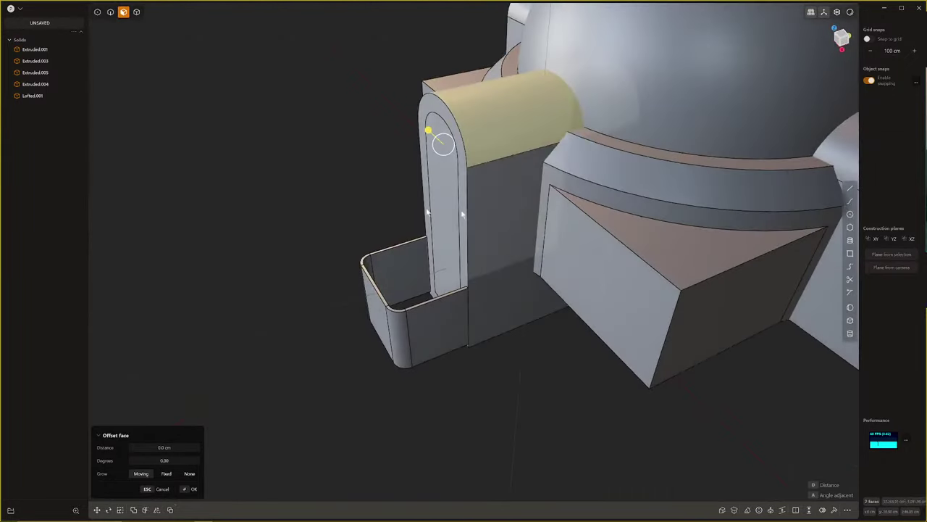
shift+click(485, 188)
drag(519, 219, 528, 223)
Push the inset arched face back into the entrance block to hollow out the doorway
middle_drag(479, 284, 513, 274)
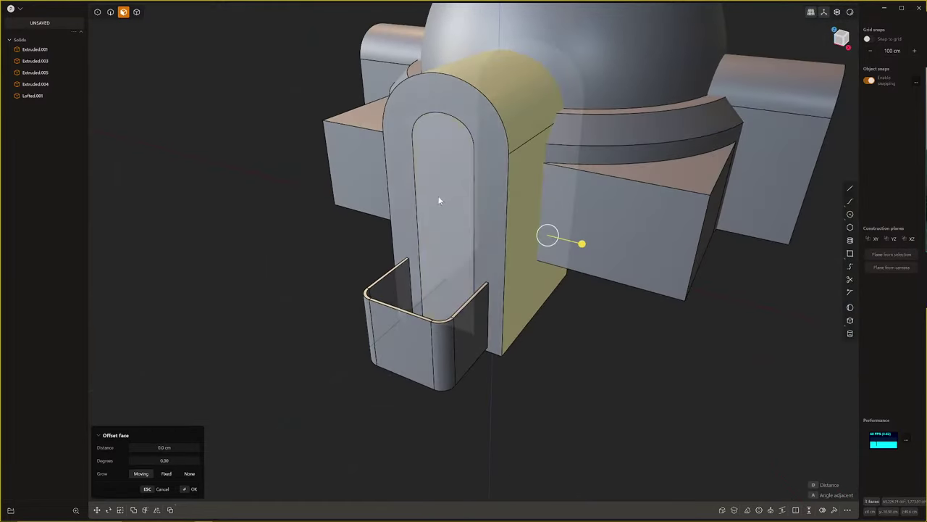
click(439, 200)
middle_drag(439, 201, 434, 238)
drag(413, 218, 504, 196)
Offset the doorway's two inner side faces slightly to adjust the width of the opening
click(452, 220)
middle_drag(452, 220, 490, 206)
shift+click(484, 206)
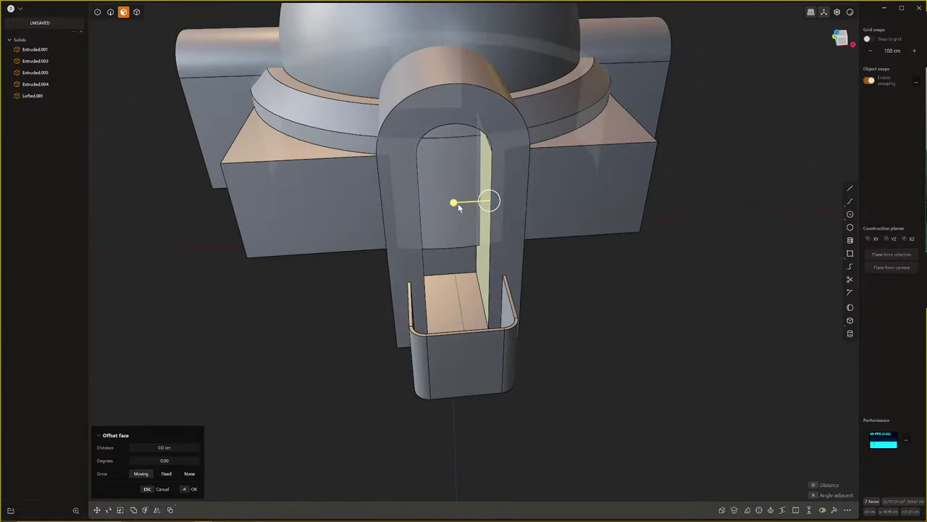
drag(453, 206, 453, 208)
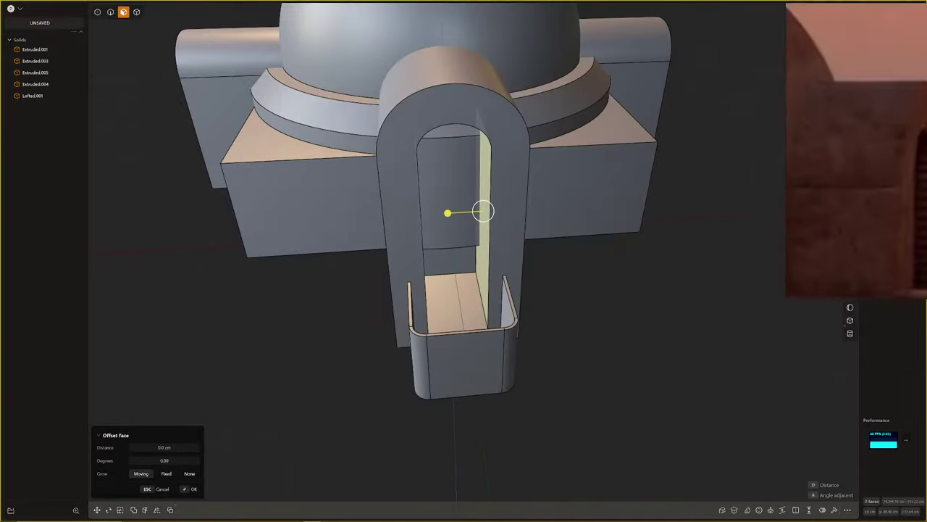
Duplicate the front edges of the doorway opening, both straight sides and the arch, as a separate curve
middle_drag(523, 339, 443, 255)
scroll(425, 218, up, 4)
middle_drag(424, 217, 631, 251)
scroll(631, 251, up, 4)
click(669, 312)
scroll(669, 312, down, 7)
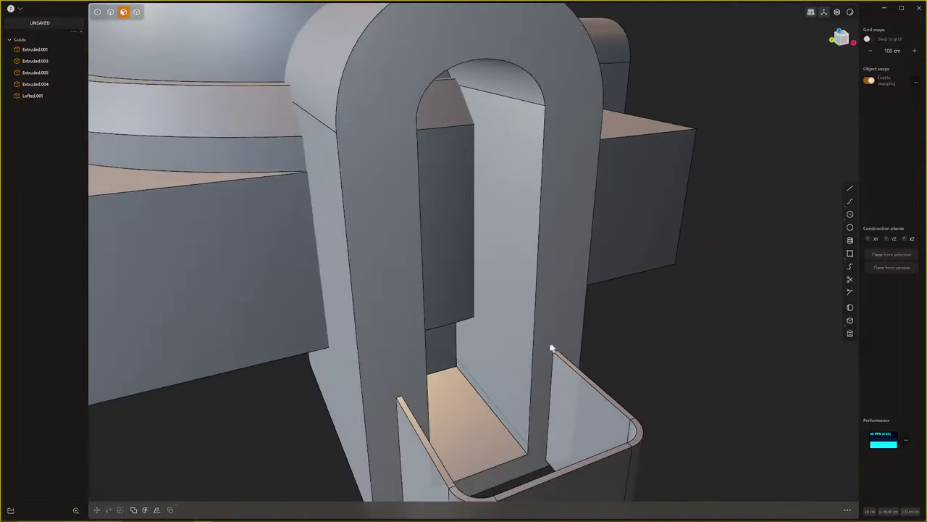
mouse_move(551, 348)
middle_down()
mouse_move(499, 366)
mouse_move(553, 346)
middle_up()
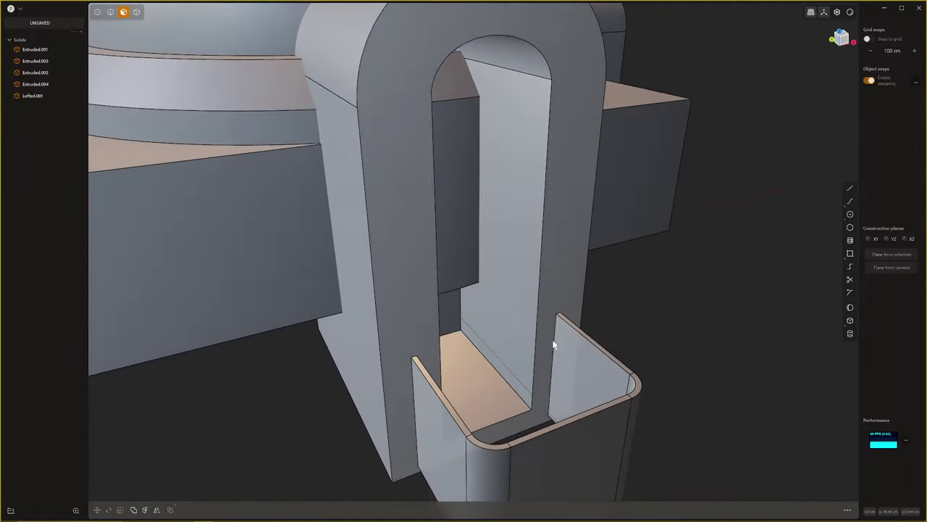
key(2)
click(538, 282)
key(f)
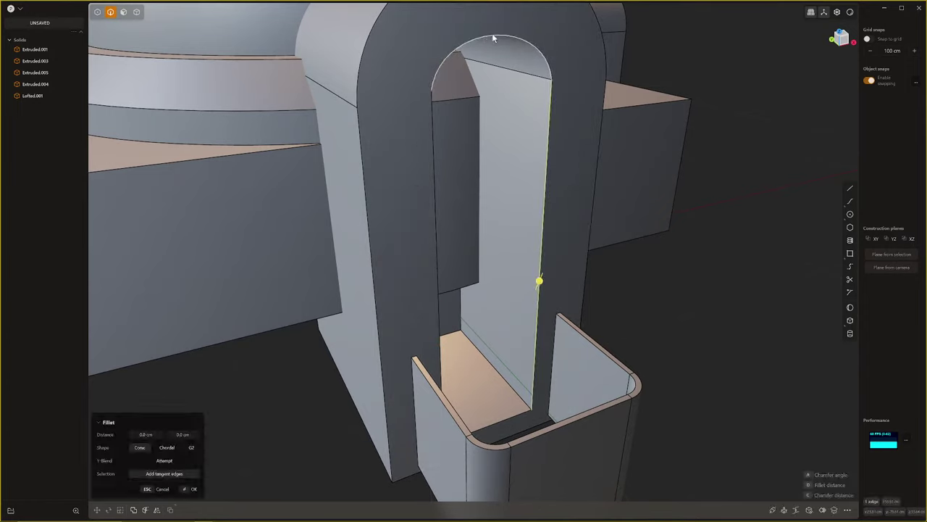
click(435, 163)
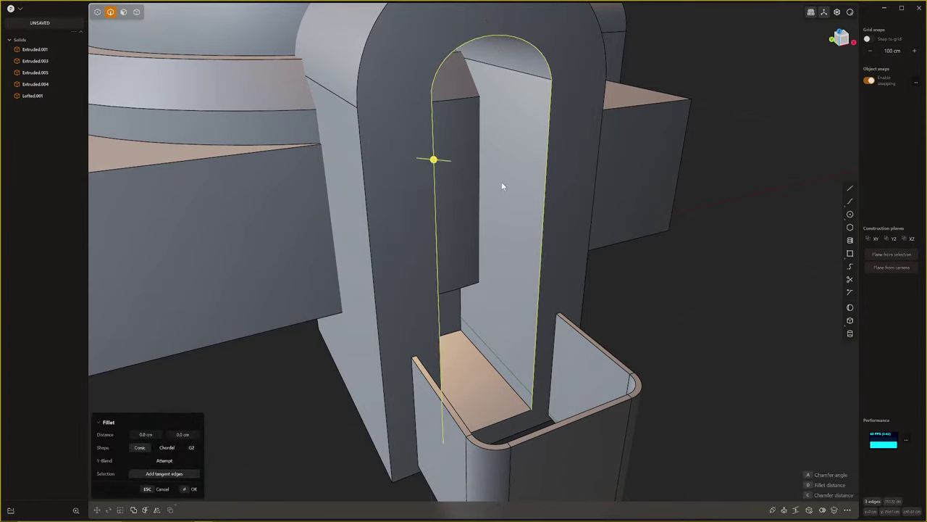
key(shift+d)
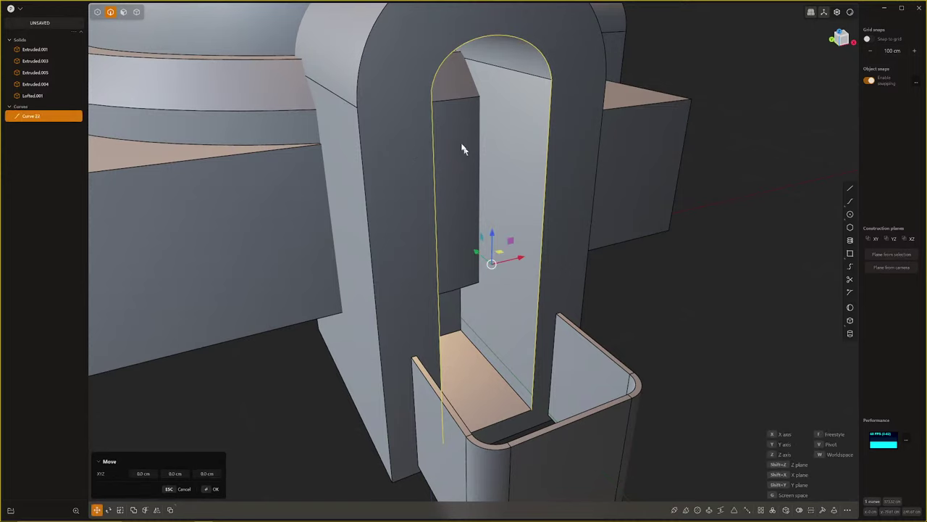
Fillet the two vertices where the duplicated curve's straight sides meet its arch by about 12 cm
middle_drag(461, 145, 401, 109)
click(403, 98)
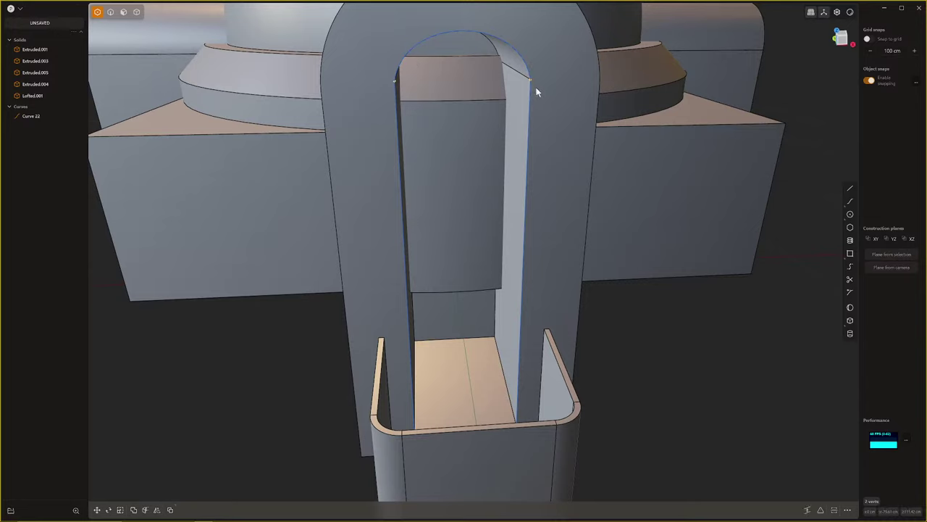
key(f)
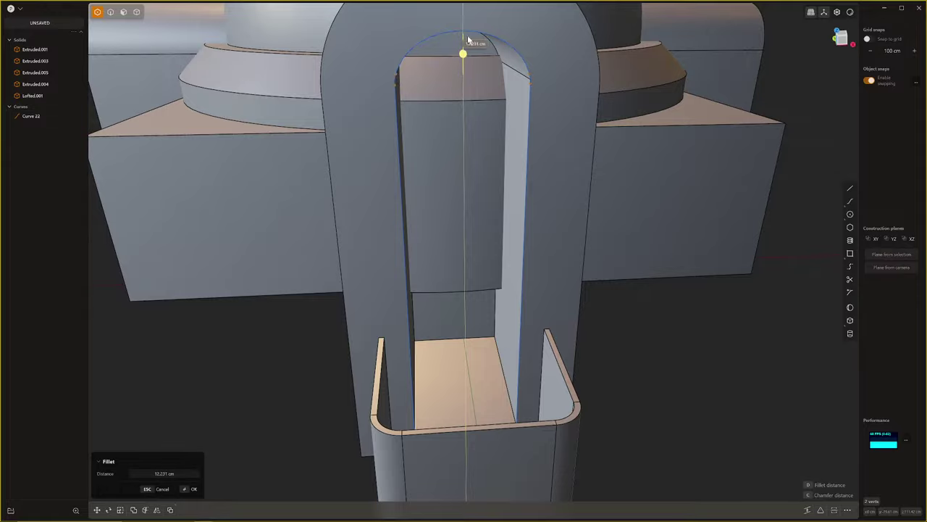
right_click(467, 39)
Draw a small corner rectangle on the doorway's inner side wall, starting at the lower front end of the duplicated curve
middle_drag(448, 196, 695, 278)
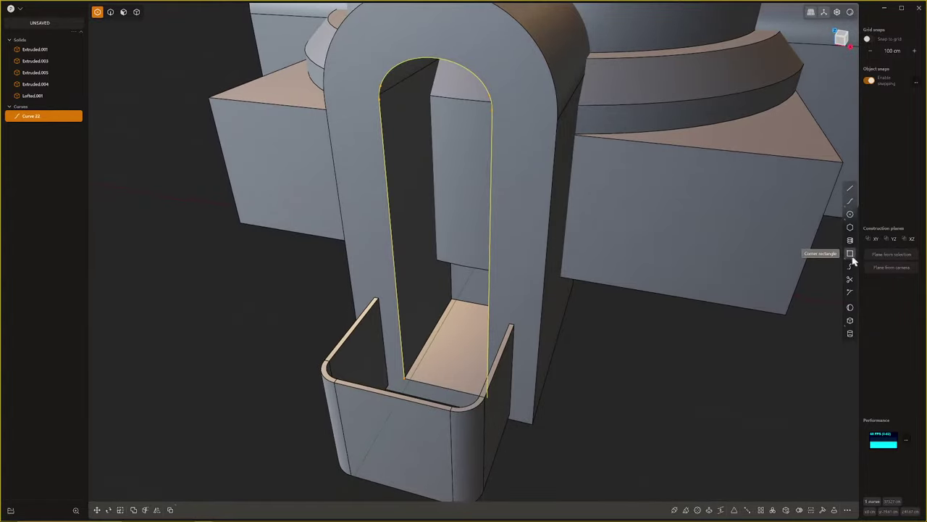
scroll(344, 361, up, 10)
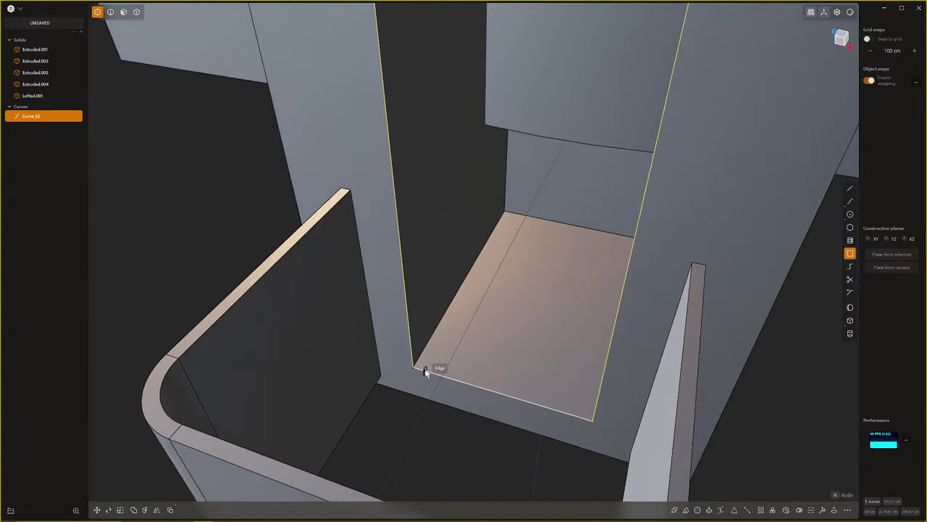
scroll(417, 362, up, 3)
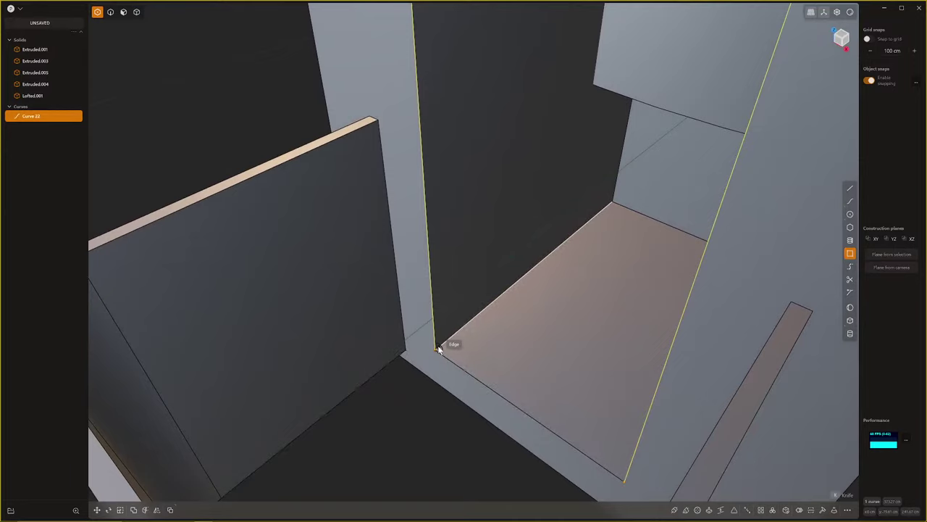
key(r)
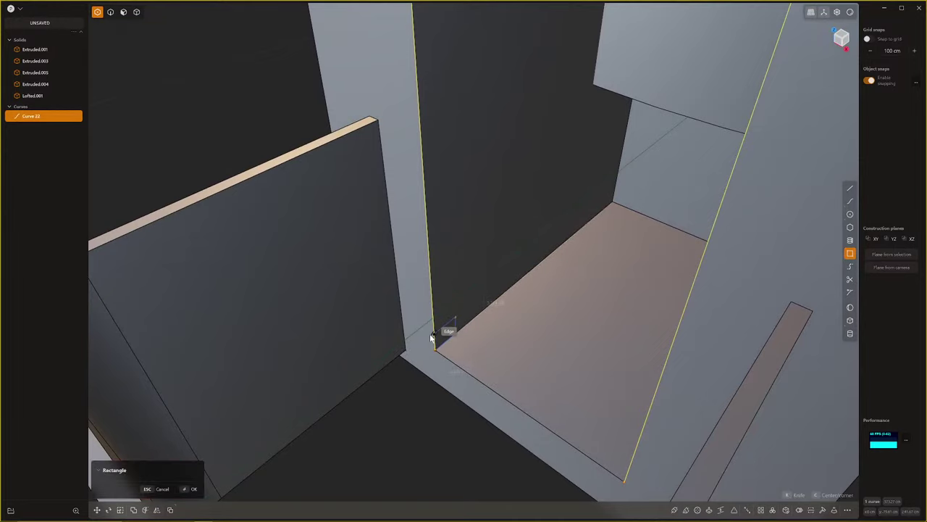
click(433, 346)
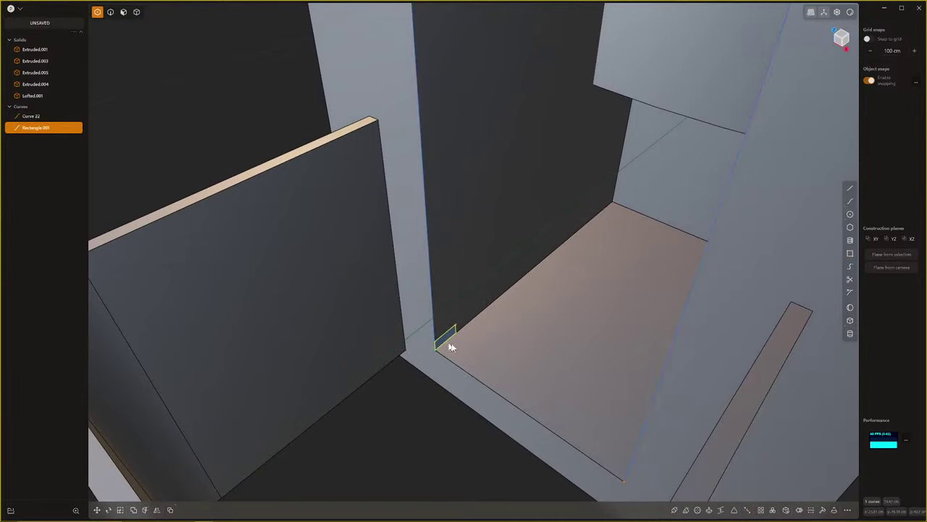
middle_drag(449, 346, 441, 342)
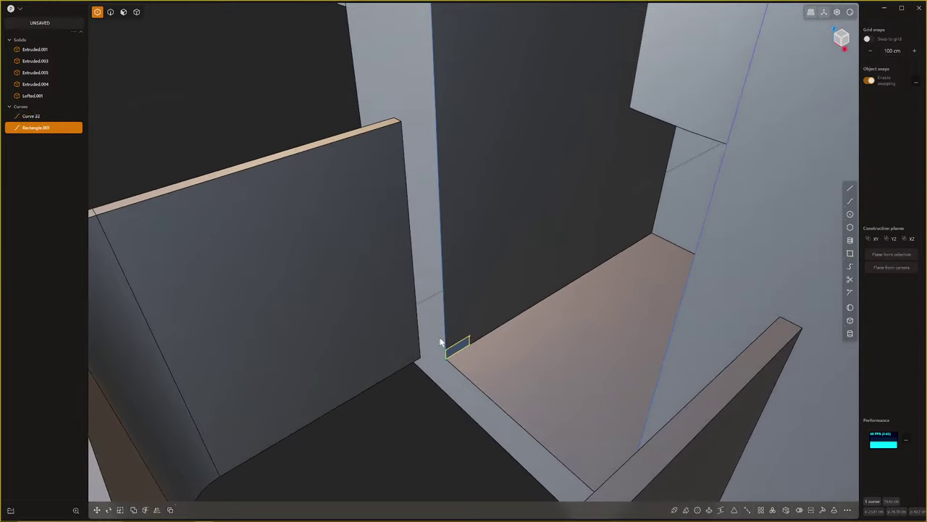
Move the rectangle's two inner vertices along the Y axis to stretch it deep into the doorway
click(487, 355)
key(g)
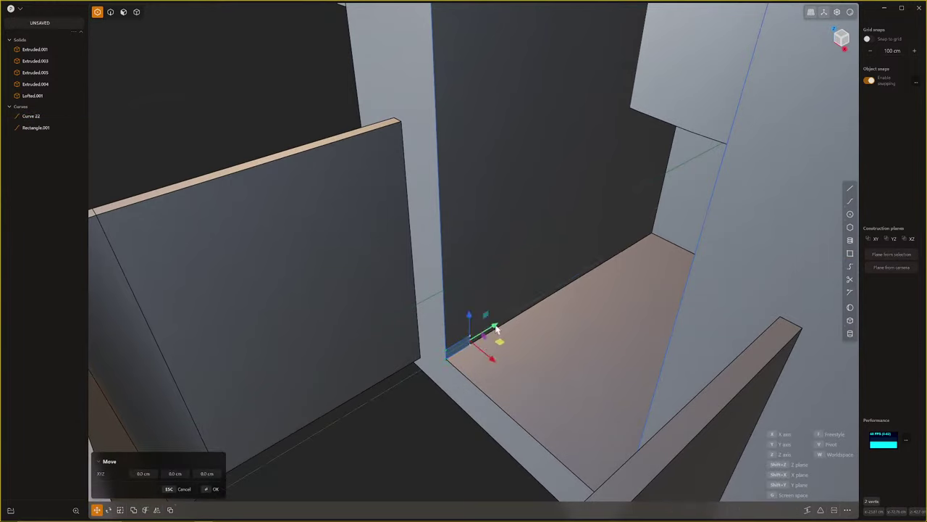
drag(496, 330, 627, 254)
right_click(584, 301)
middle_drag(582, 303, 518, 344)
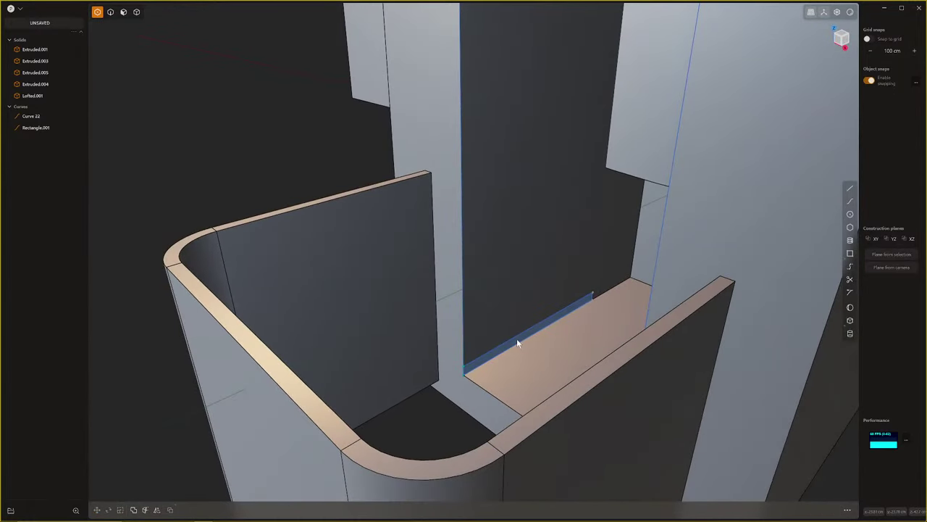
Extrude the long rectangle about 1.1 cm into the doorway as a new thin strip
key(3)
click(518, 340)
key(e)
drag(552, 357, 554, 360)
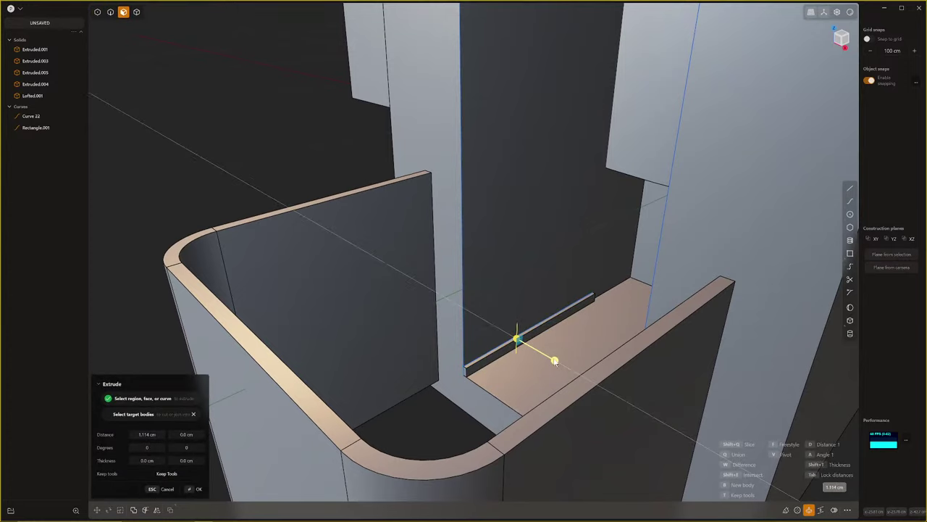
click(554, 360)
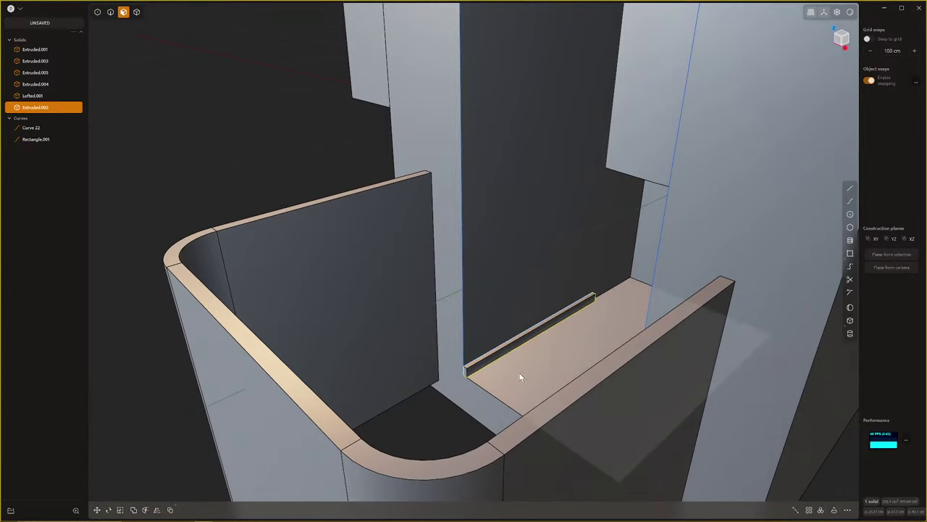
Fillet the four short edges at the ends of the strip by about 0.75 cm
key(2)
click(466, 371)
key(f)
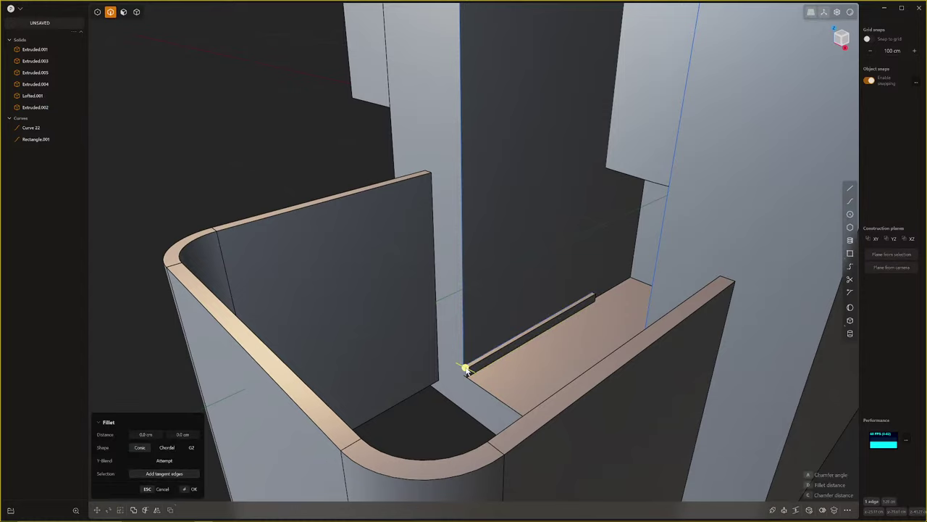
scroll(466, 370, up, 5)
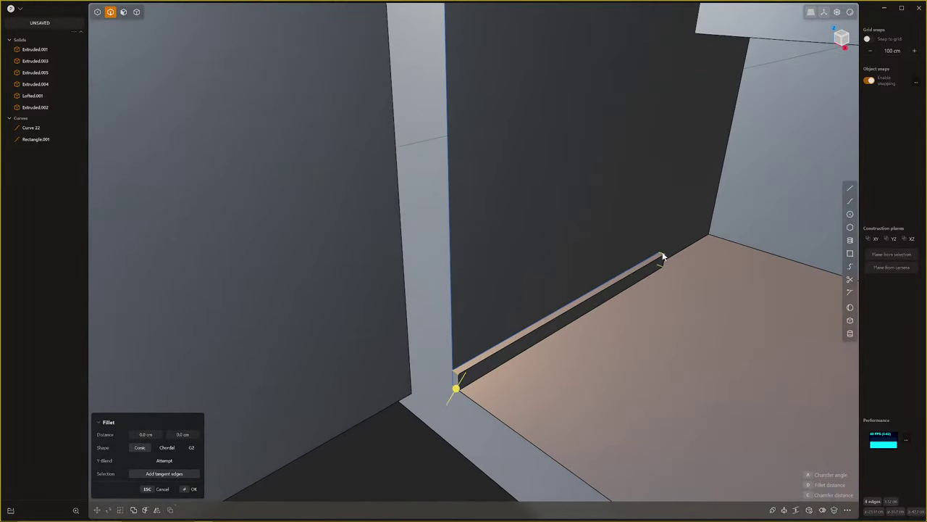
drag(459, 390, 459, 394)
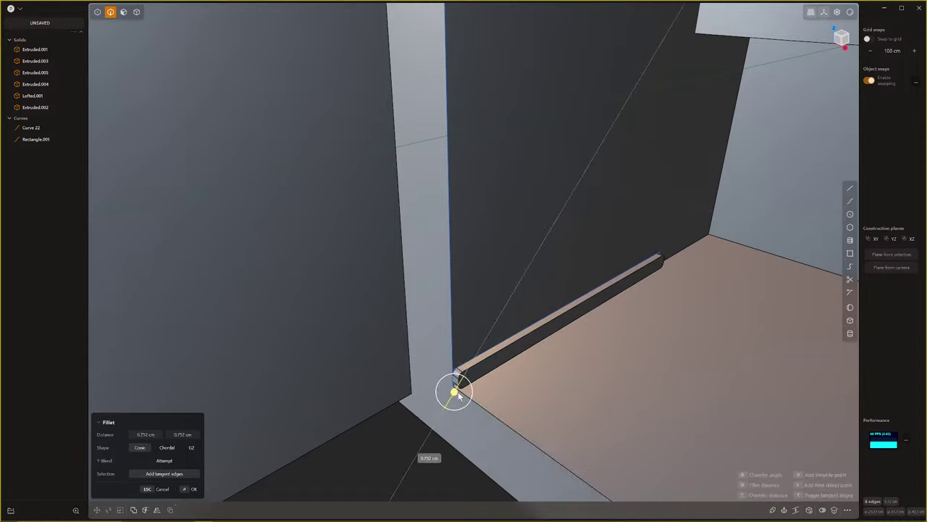
Chamfer the outline edge of the strip's exposed face by about 0.46 cm
click(479, 364)
key(f)
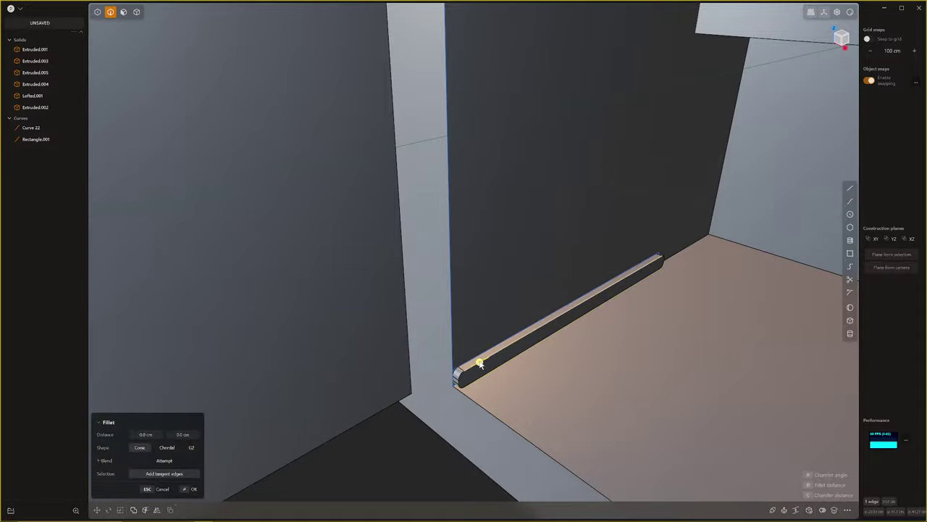
drag(480, 363, 482, 370)
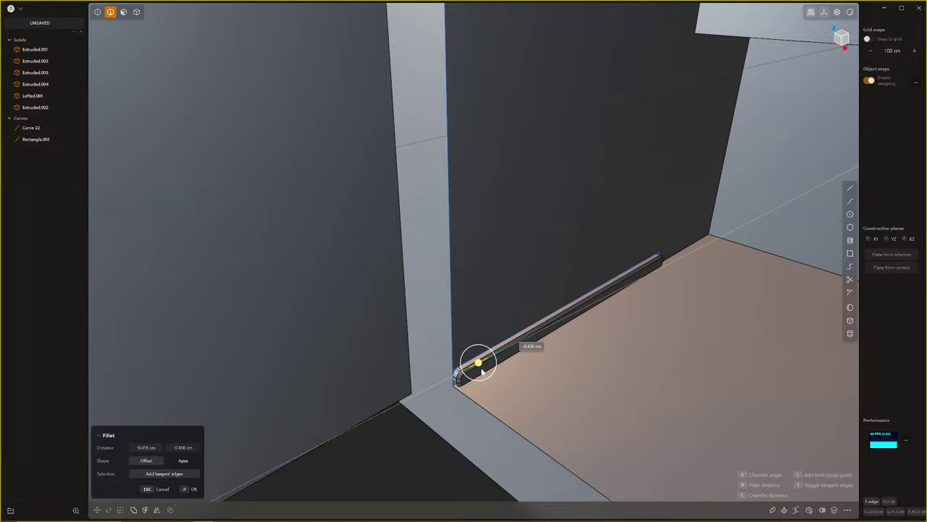
key(Return)
scroll(497, 369, down, 10)
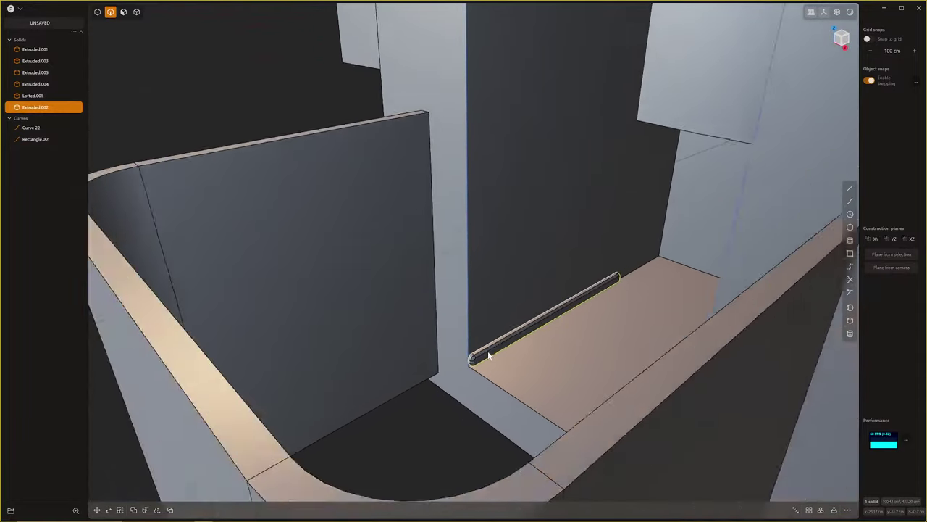
scroll(489, 387, up, 5)
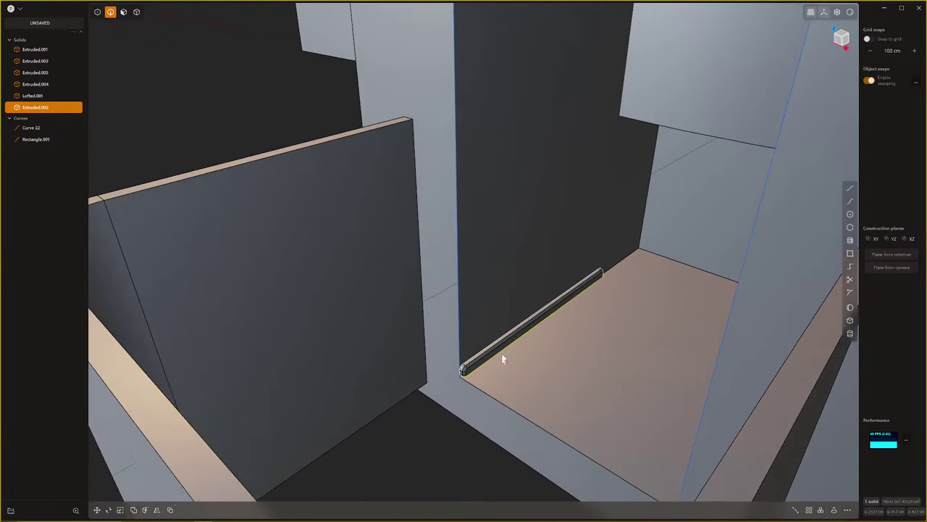
Create a curve array of the strip solid using the duplicated arch curve as the path, with Normal alignment
key(f)
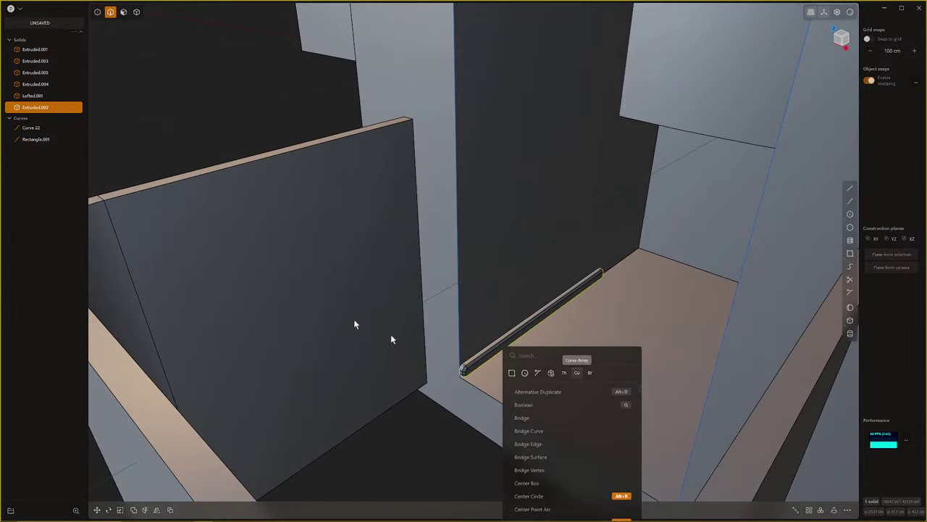
click(133, 14)
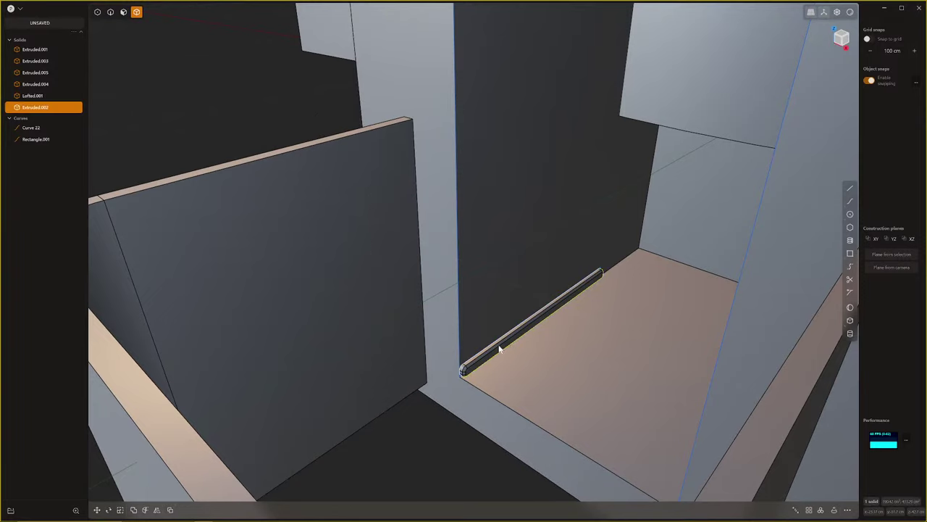
key(f)
click(570, 372)
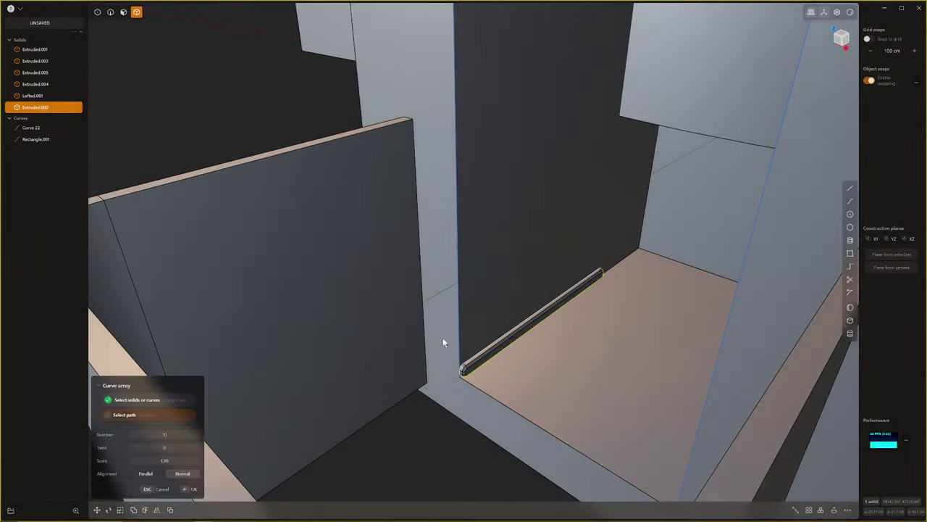
click(462, 338)
scroll(466, 341, down, 7)
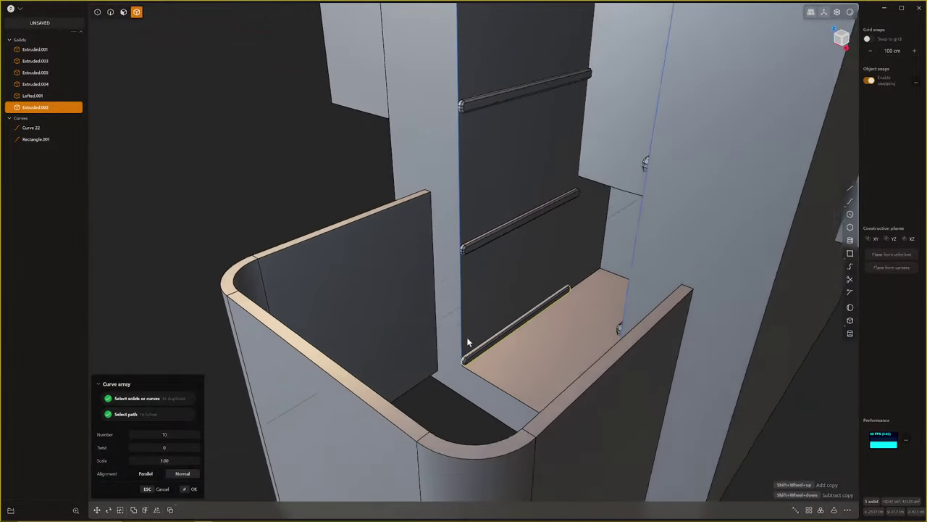
Increase the copies in the curve array until closely spaced ribs line the whole doorway arch as in the reference, and apply it
middle_drag(476, 337, 557, 318)
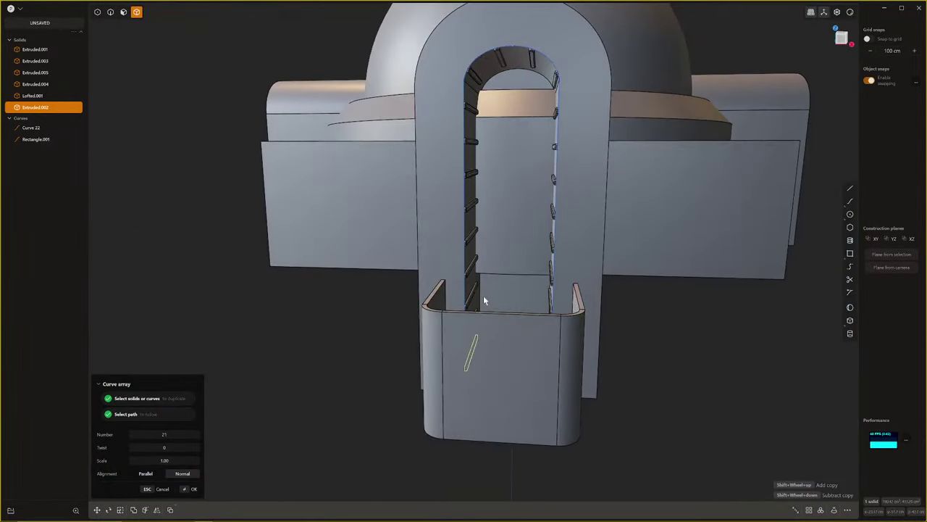
shift+scroll(483, 295, up, 20)
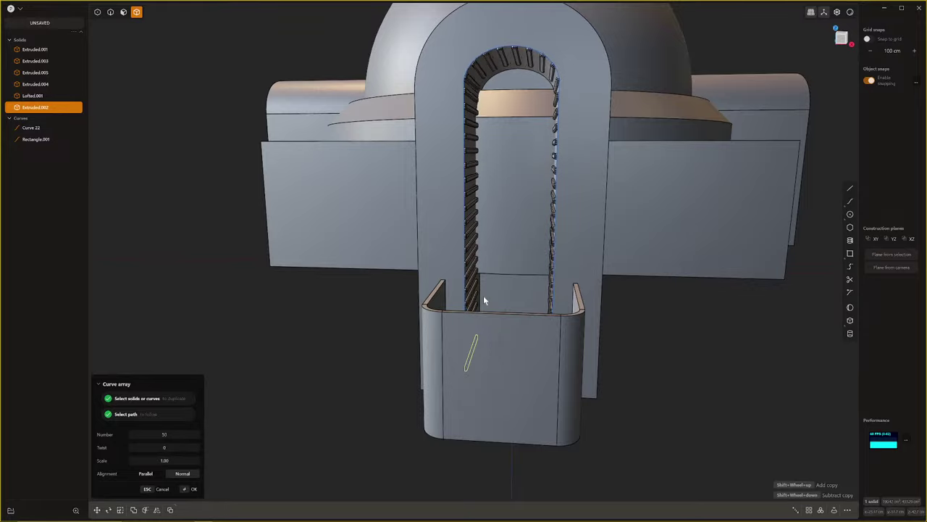
shift+scroll(483, 295, up, 20)
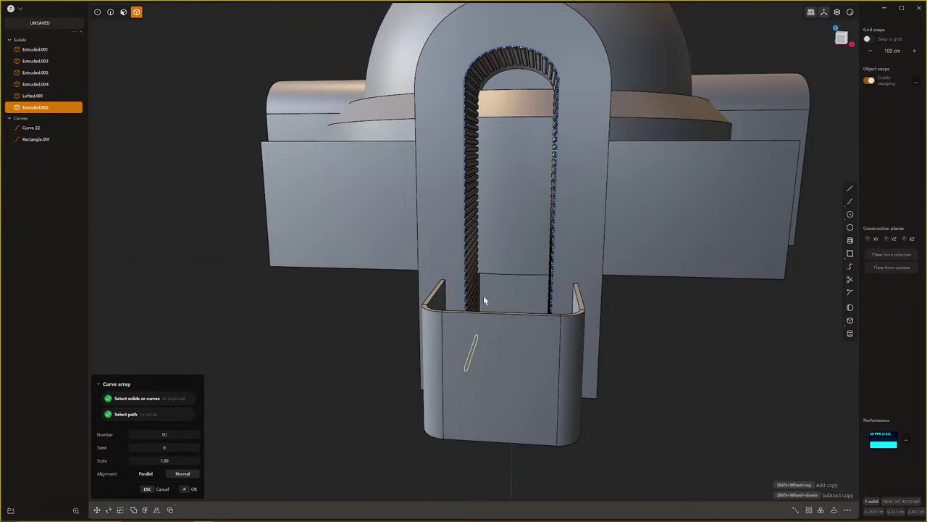
shift+scroll(483, 296, up, 10)
middle_drag(483, 296, 532, 301)
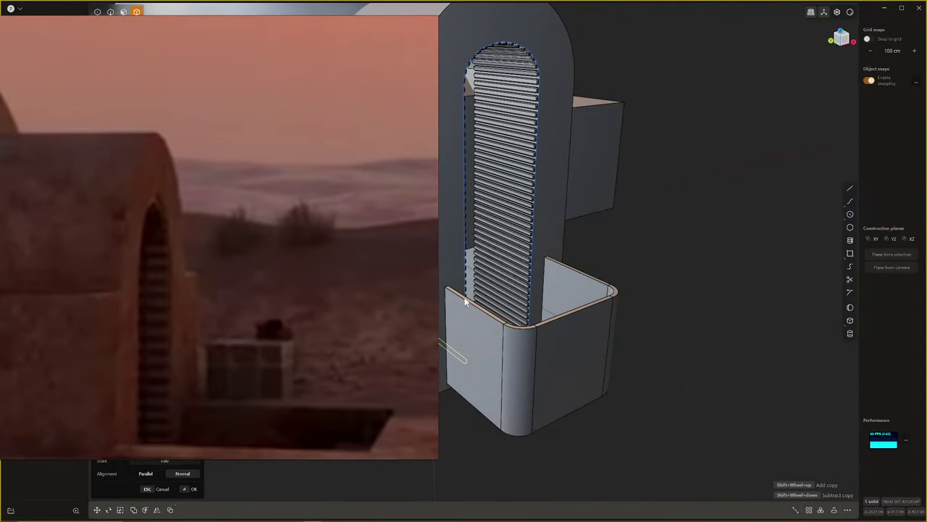
middle_drag(498, 285, 631, 328)
scroll(529, 263, up, 5)
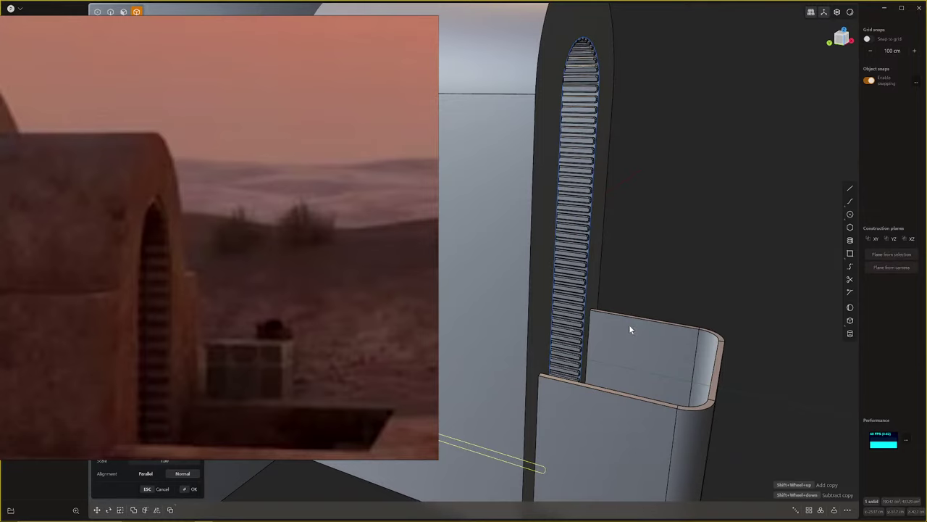
shift+scroll(629, 324, down, 10)
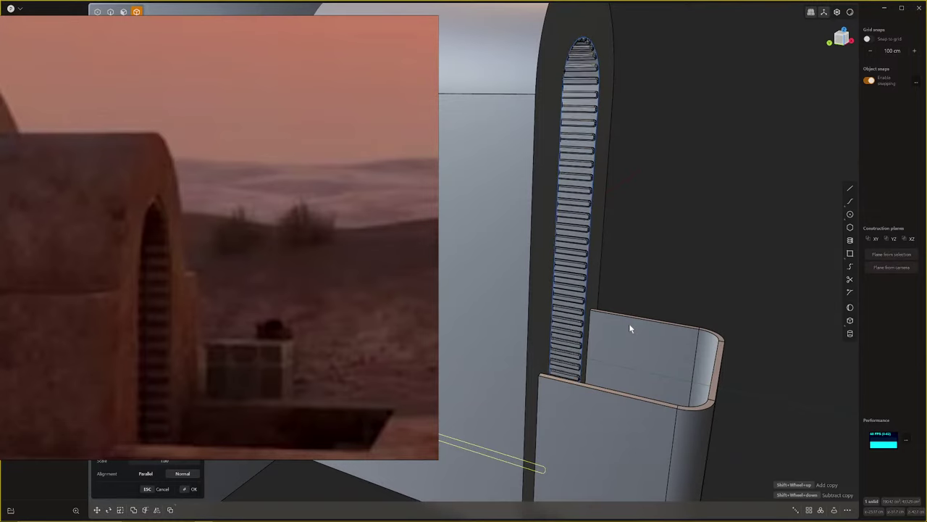
shift+scroll(629, 328, up, 2)
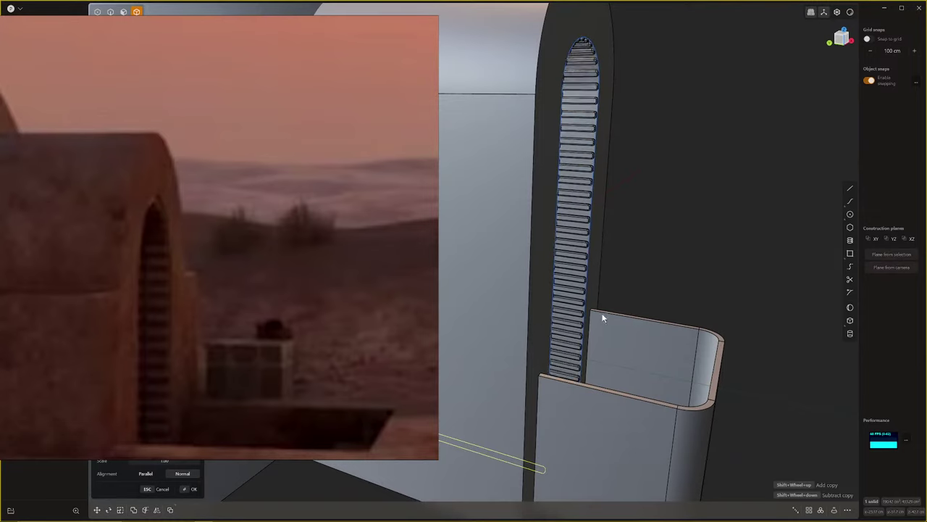
key(Return)
Scale all the arrayed ribs along their length, on the third axis only, to a factor of about 0.28
middle_drag(608, 316, 564, 300)
key(s)
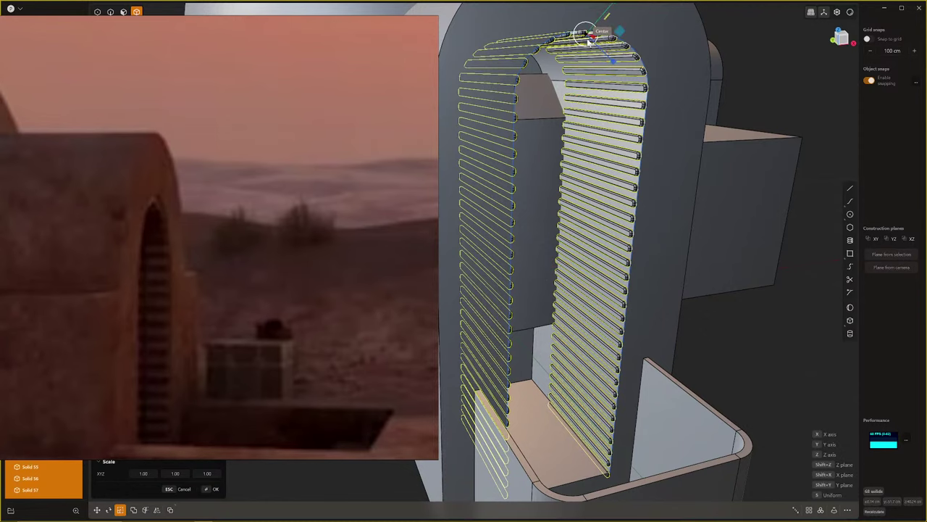
middle_drag(588, 42, 563, 48)
scroll(562, 47, up, 3)
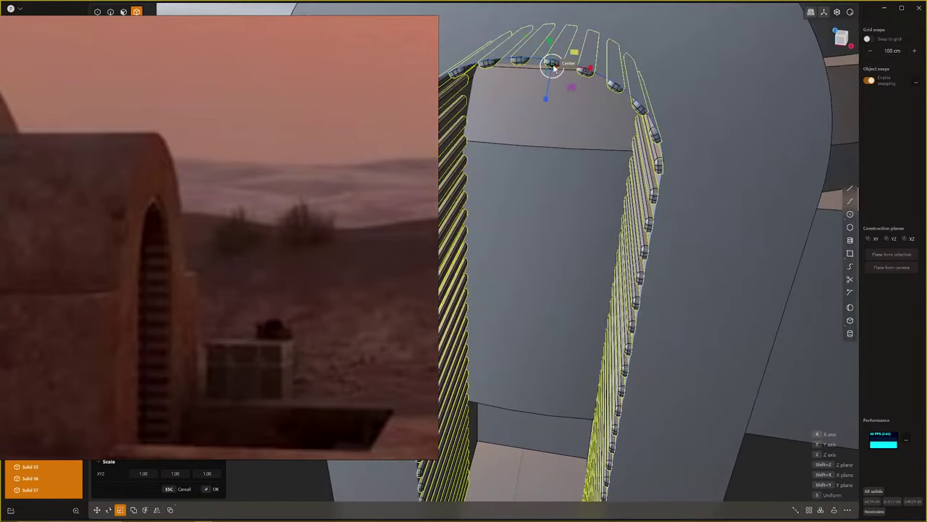
middle_drag(554, 66, 664, 34)
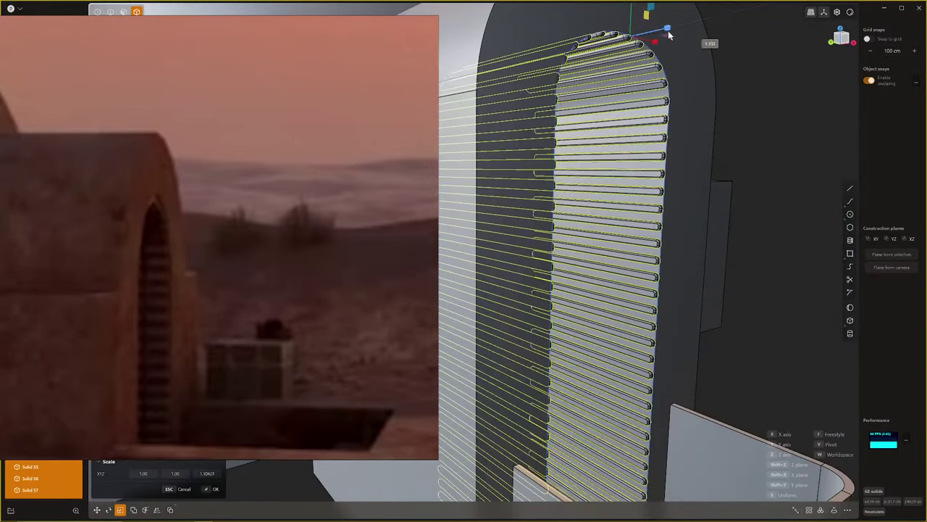
drag(668, 34, 641, 38)
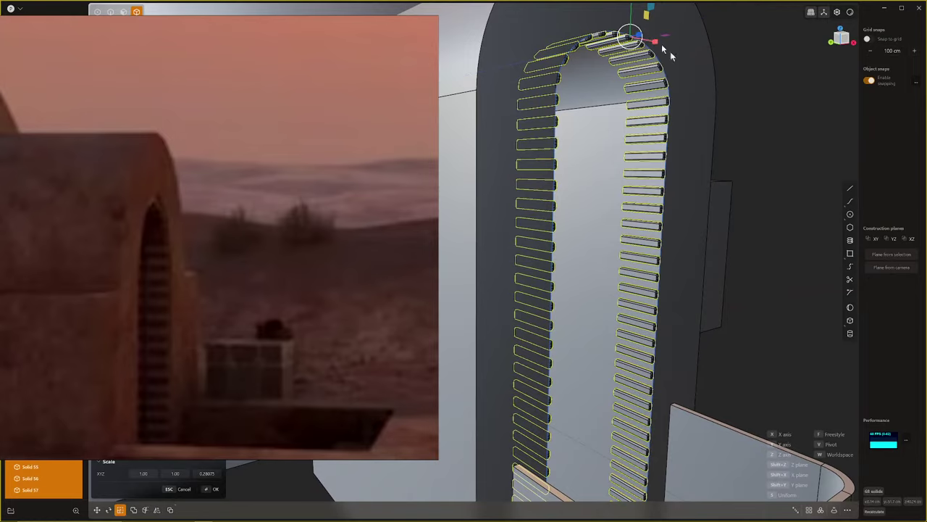
right_click(733, 95)
middle_drag(733, 95, 671, 196)
scroll(671, 196, down, 3)
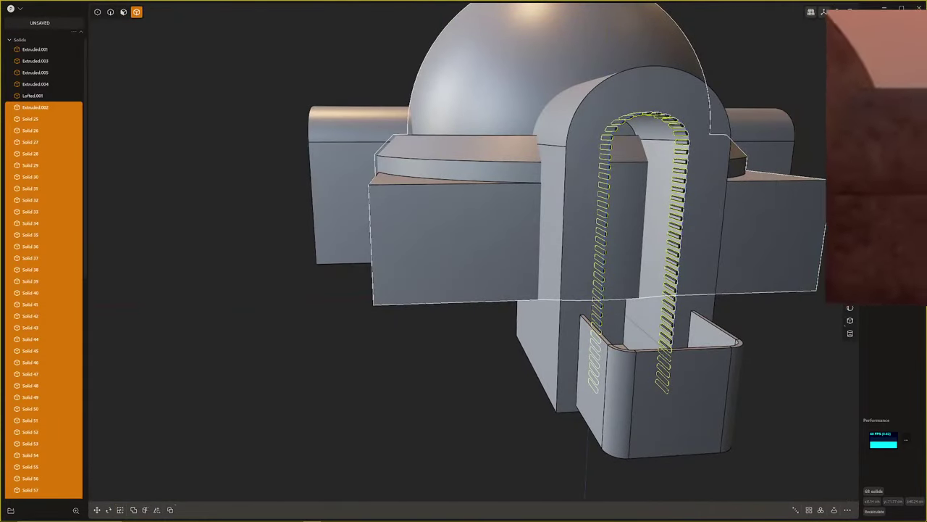
scroll(727, 323, down, 4)
middle_drag(726, 323, 612, 437)
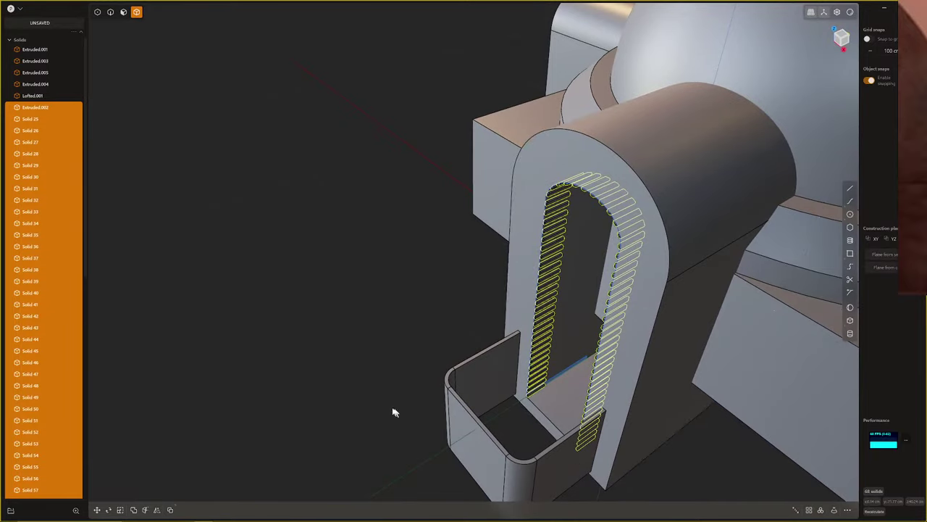
Offset the five connected inner faces of the low entrance wall inward by about 5.8 cm to thicken it
middle_drag(484, 408, 566, 393)
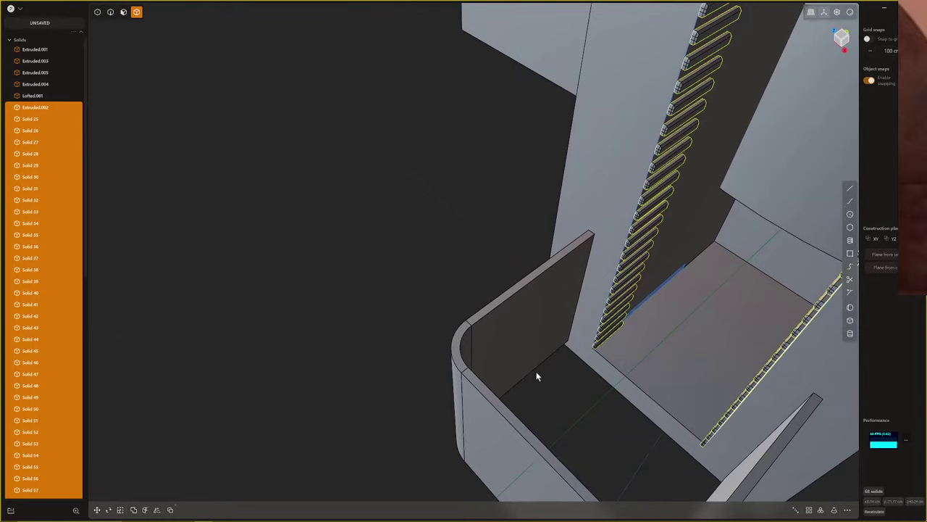
key(3)
click(538, 330)
middle_drag(655, 423, 576, 494)
click(520, 237)
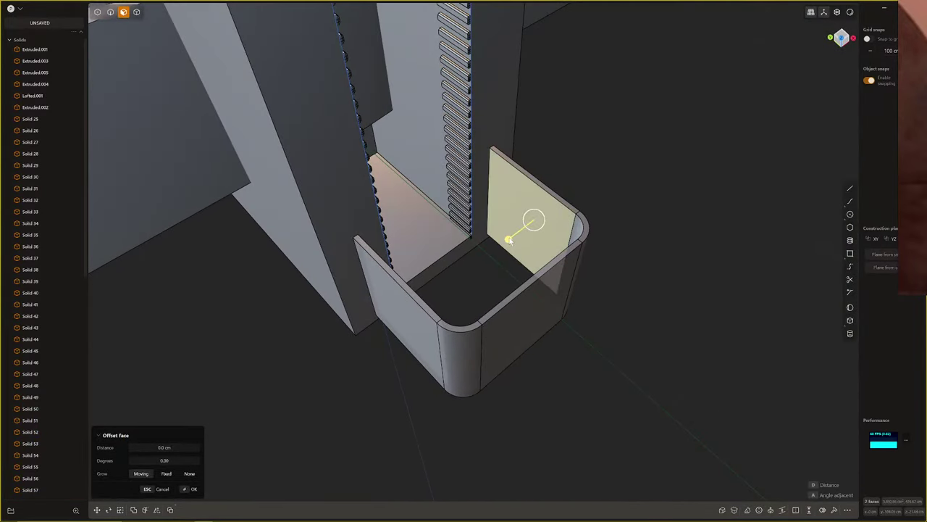
drag(509, 241, 501, 249)
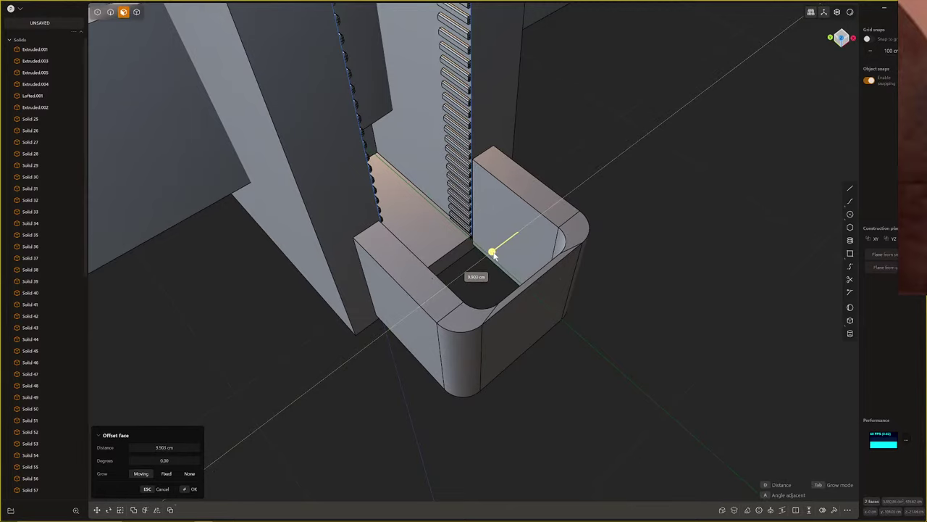
key(Escape)
middle_drag(484, 290, 579, 297)
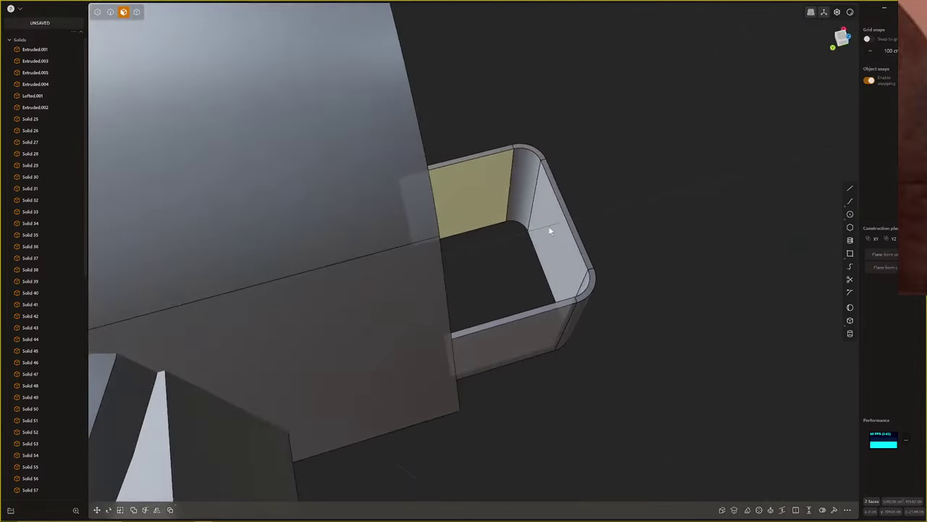
click(549, 227)
middle_drag(527, 184, 514, 282)
click(589, 294)
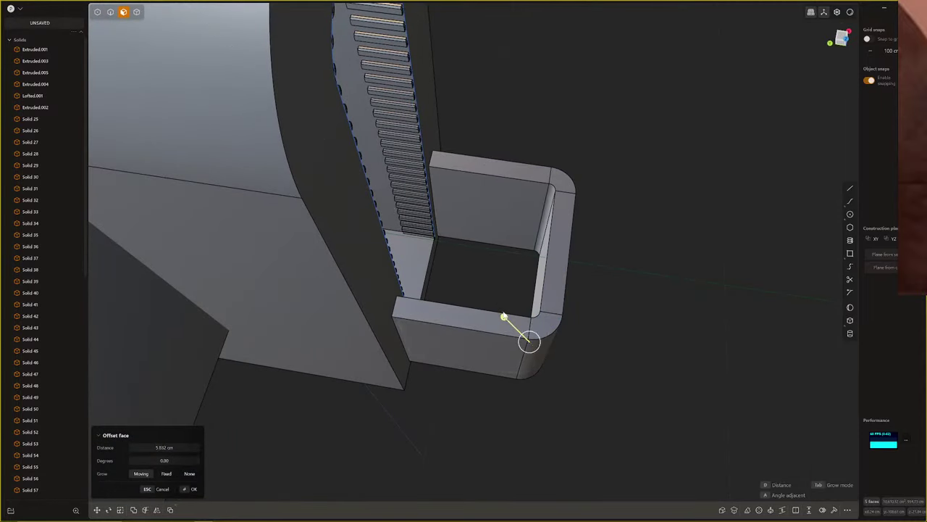
Move the two front faces of the low entrance wall outward about 21.9 cm along the negative Y axis
middle_drag(503, 316, 565, 283)
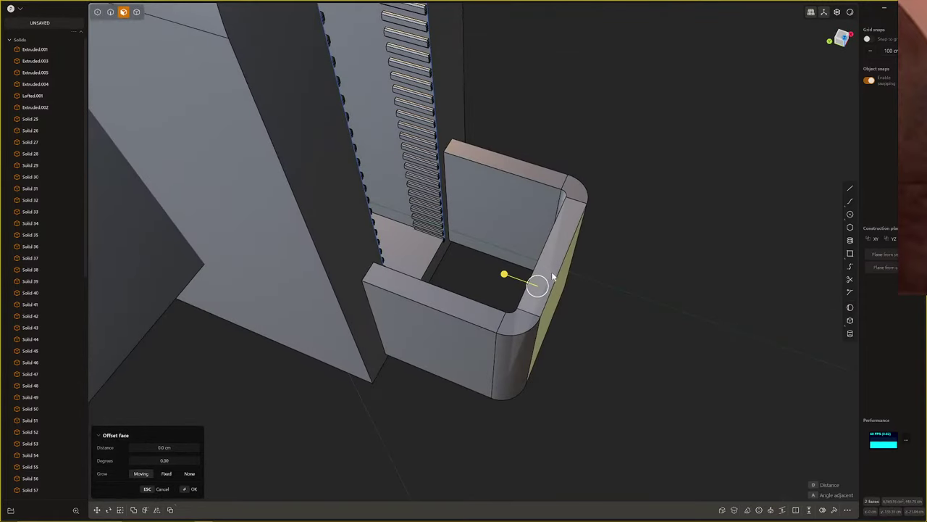
key(g)
drag(517, 288, 560, 325)
middle_drag(563, 325, 426, 336)
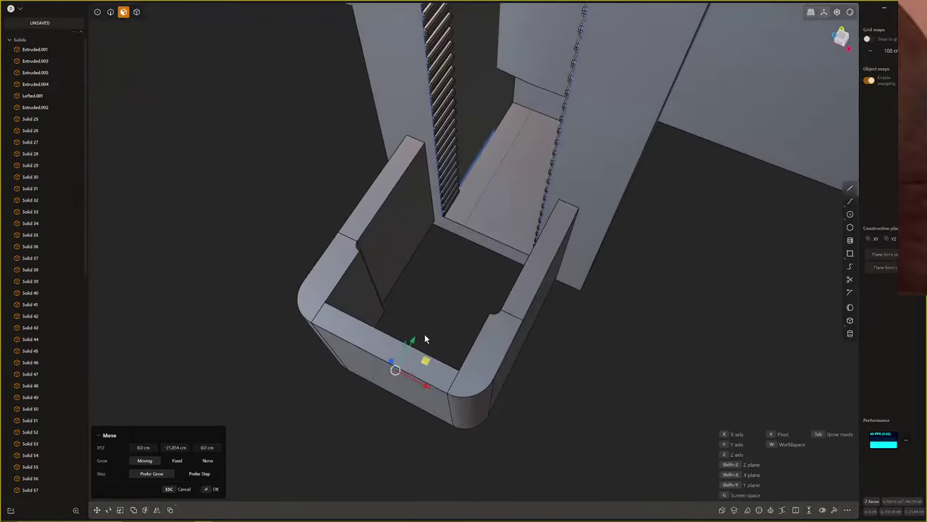
right_click(566, 352)
Chamfer the two vertical edges on the inner sides of the entrance wall where the side walls meet the front section
middle_drag(566, 352, 357, 375)
click(453, 265)
key(2)
click(451, 269)
key(f)
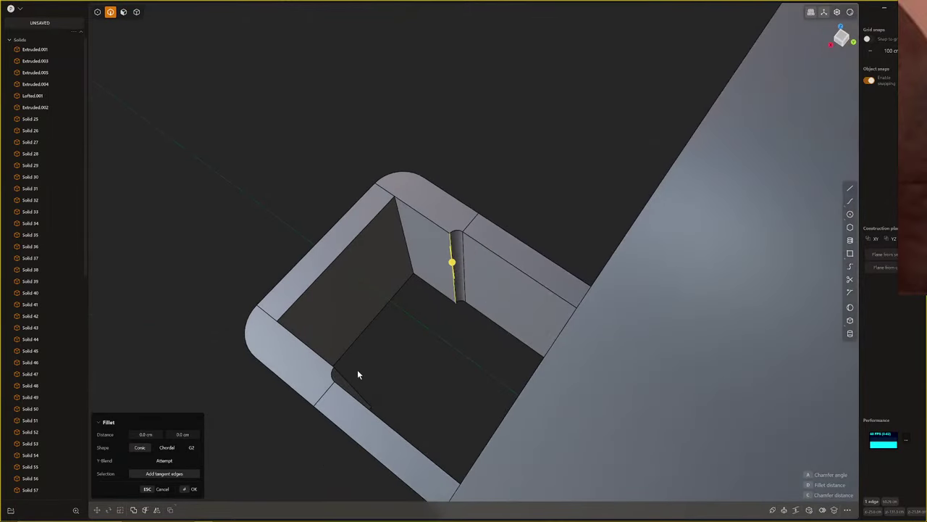
drag(360, 386, 147, 413)
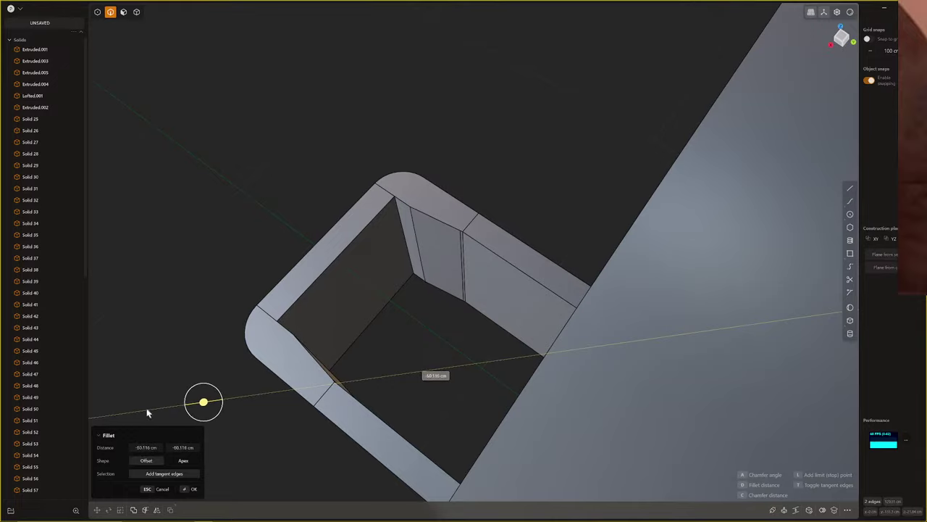
key(Return)
Draw a rectangle across the front of the enclosure, from the inner front corner to the opposite wall's chamfer end
middle_drag(305, 402, 532, 356)
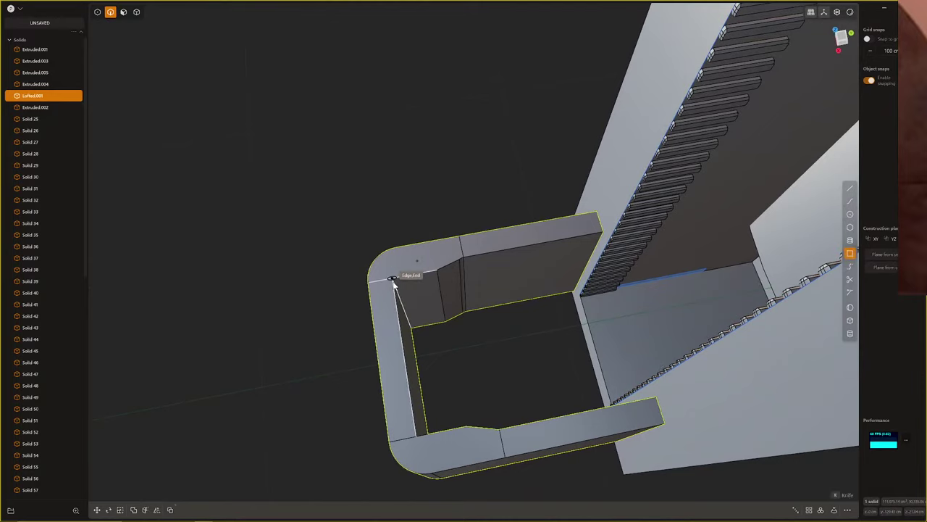
key(r)
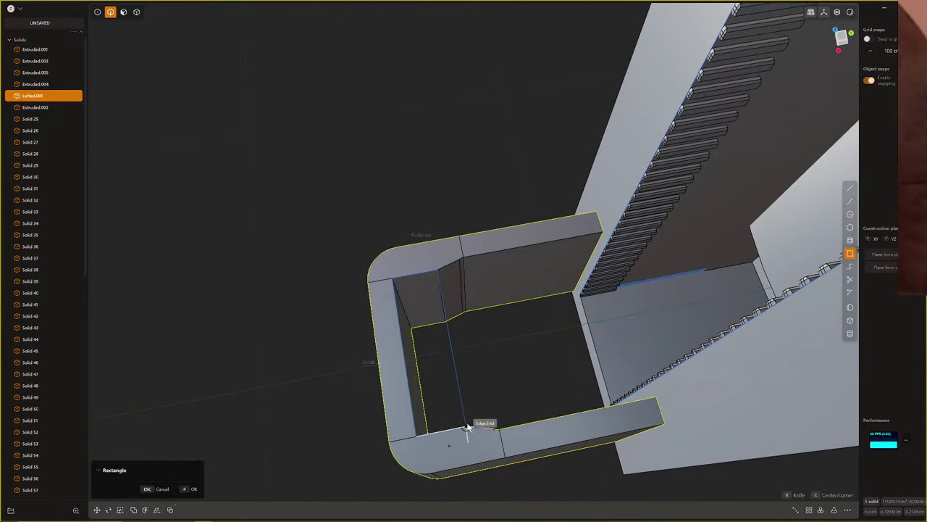
click(464, 422)
middle_drag(464, 422, 374, 330)
scroll(373, 330, up, 5)
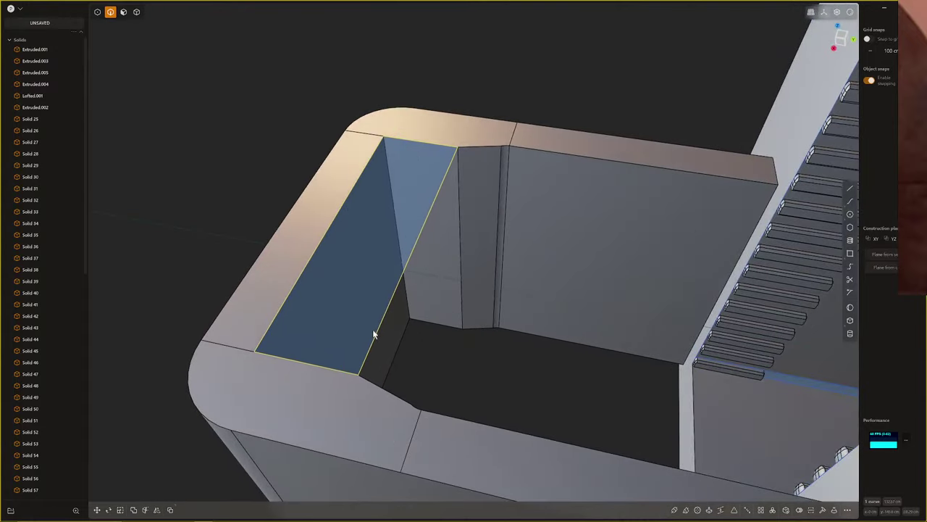
Extrude the rectangle downward about 11.6 cm as a separate slab between the side walls
key(3)
key(e)
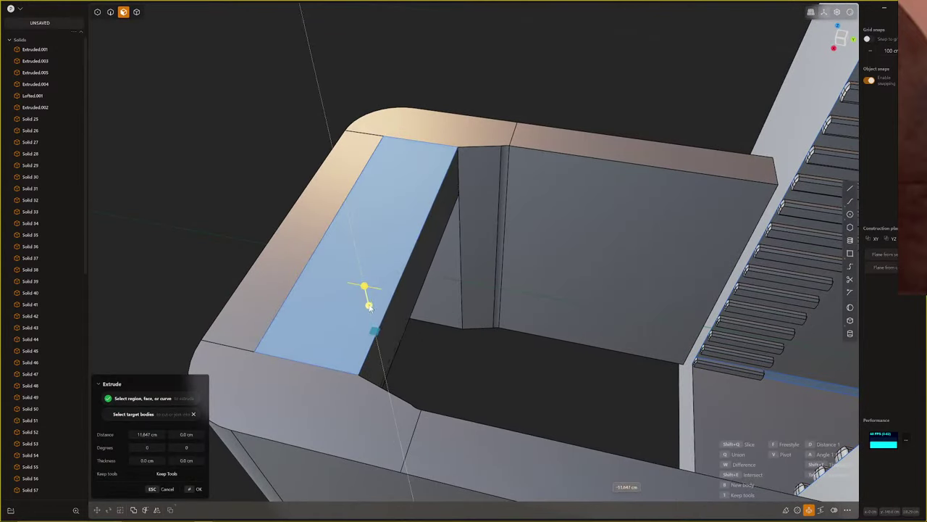
right_click(370, 287)
middle_drag(423, 320, 426, 346)
scroll(464, 350, up, 3)
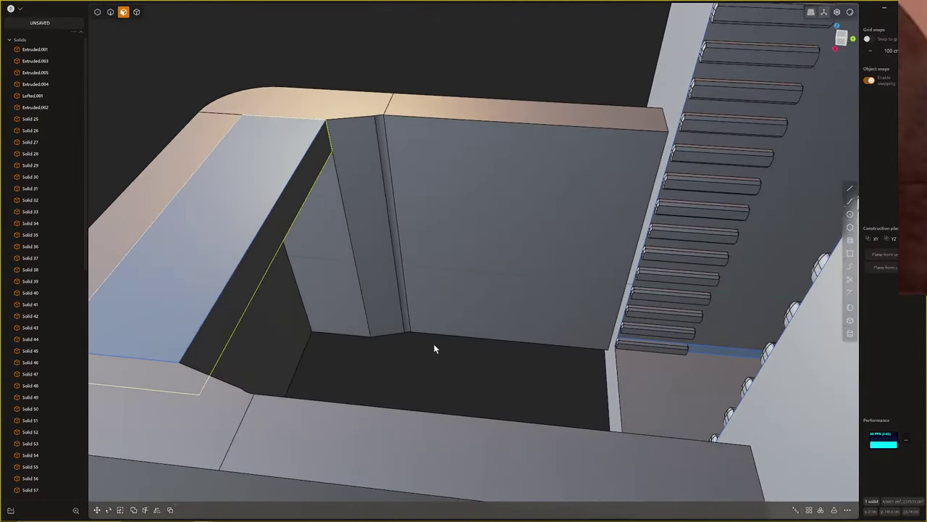
scroll(434, 345, down, 1)
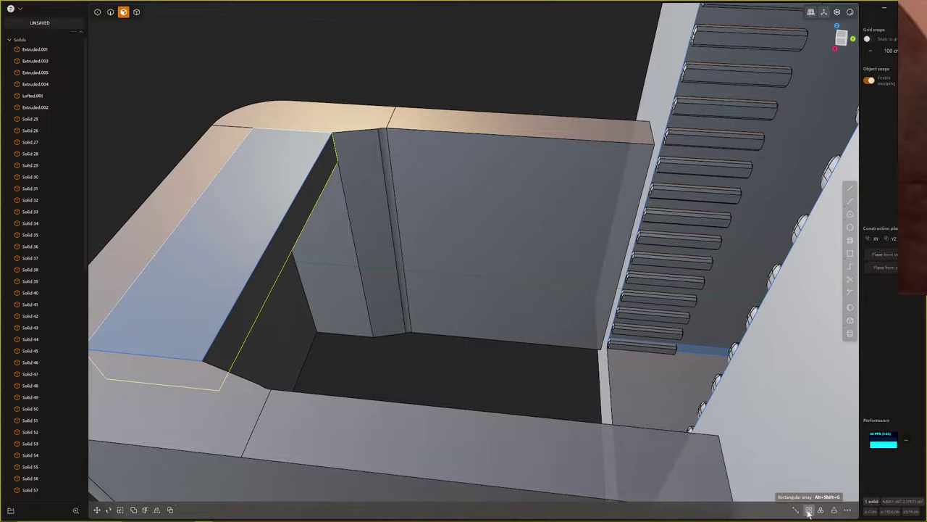
Offset the slab's top face slightly downward so it sits just below the rim of the entrance wall
middle_drag(463, 406, 383, 296)
scroll(526, 273, down, 3)
scroll(419, 269, up, 3)
key(2)
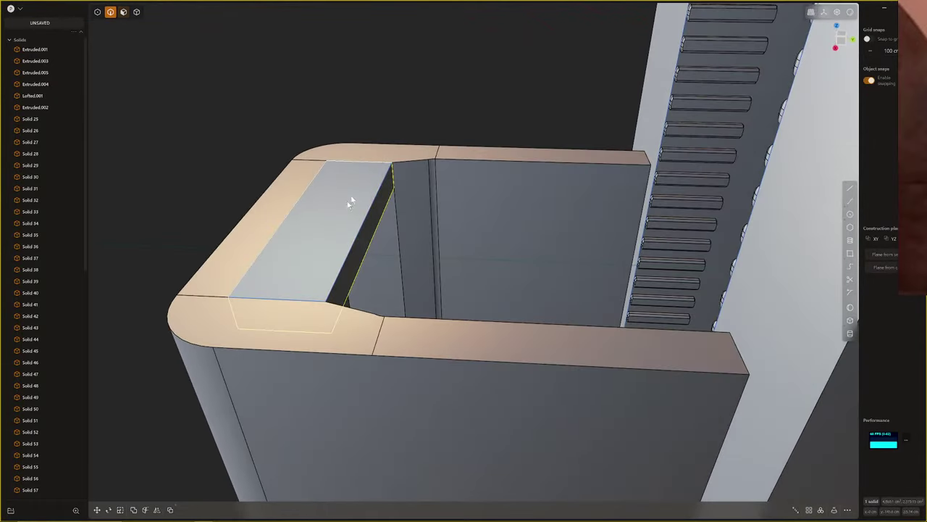
middle_drag(358, 221, 328, 258)
key(3)
click(324, 235)
key(o)
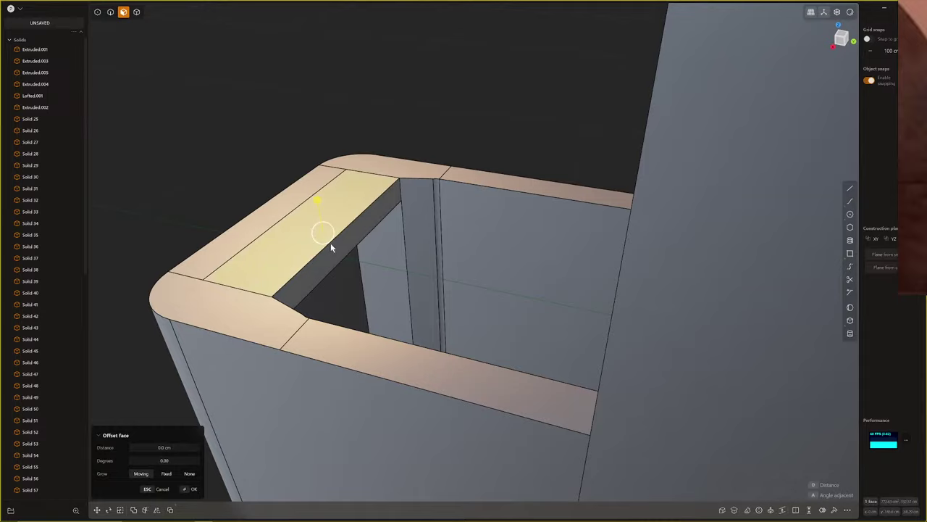
middle_drag(364, 212, 447, 203)
key(Escape)
Select the slab solid and examine how it fits inside the enclosure and the space from it to the doorway
middle_drag(414, 243, 390, 253)
scroll(389, 252, down, 3)
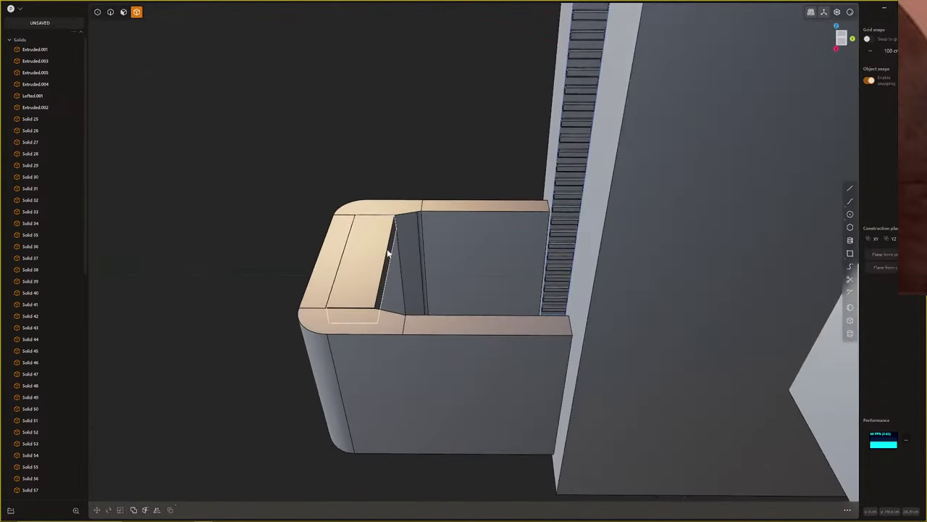
scroll(376, 258, up, 5)
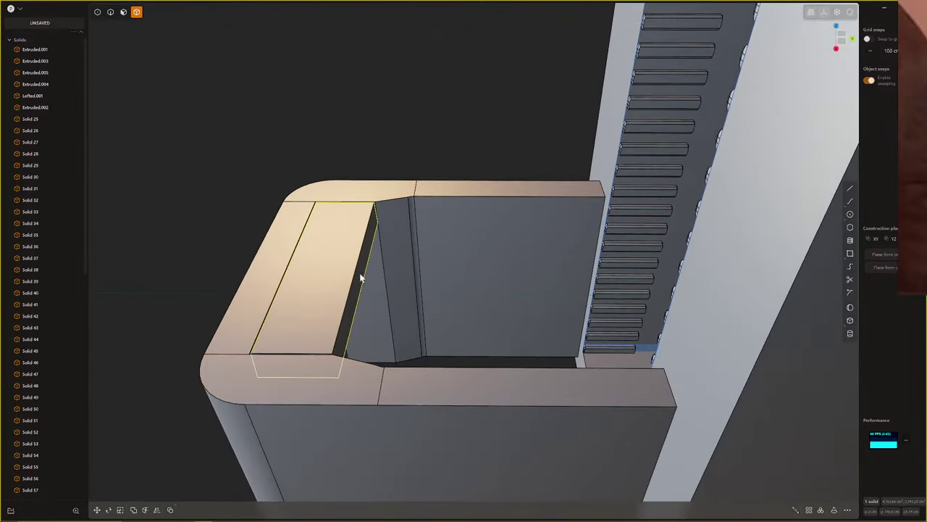
middle_drag(360, 275, 708, 358)
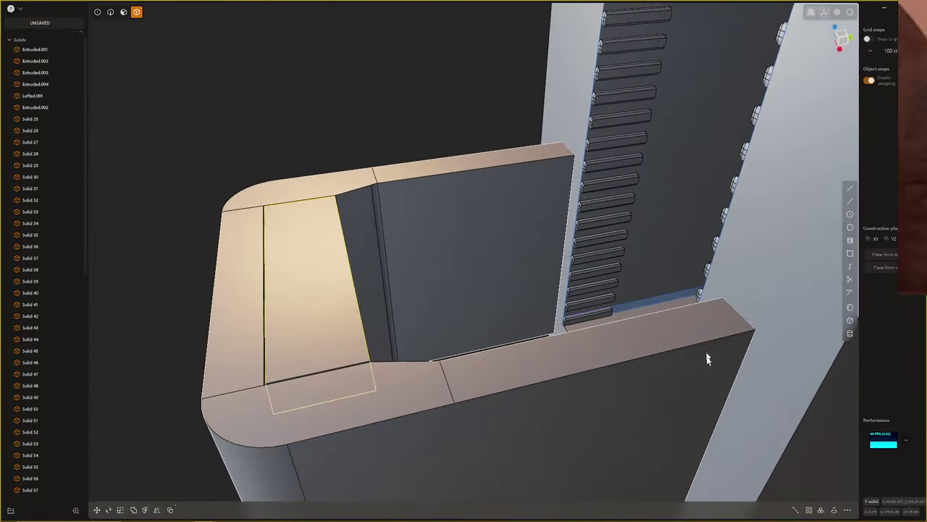
middle_drag(689, 468, 481, 340)
scroll(445, 341, up, 3)
scroll(486, 339, up, 1)
scroll(486, 339, down, 2)
scroll(486, 339, up, 2)
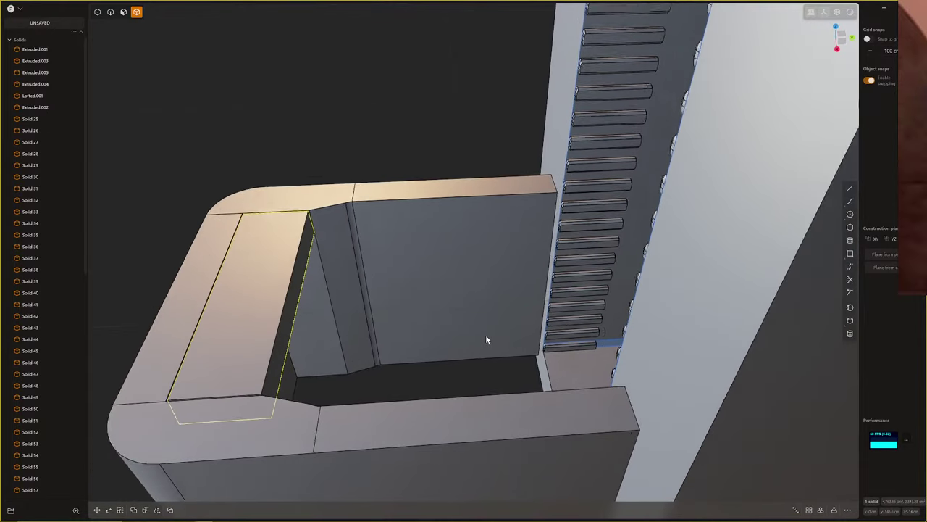
middle_drag(486, 339, 521, 335)
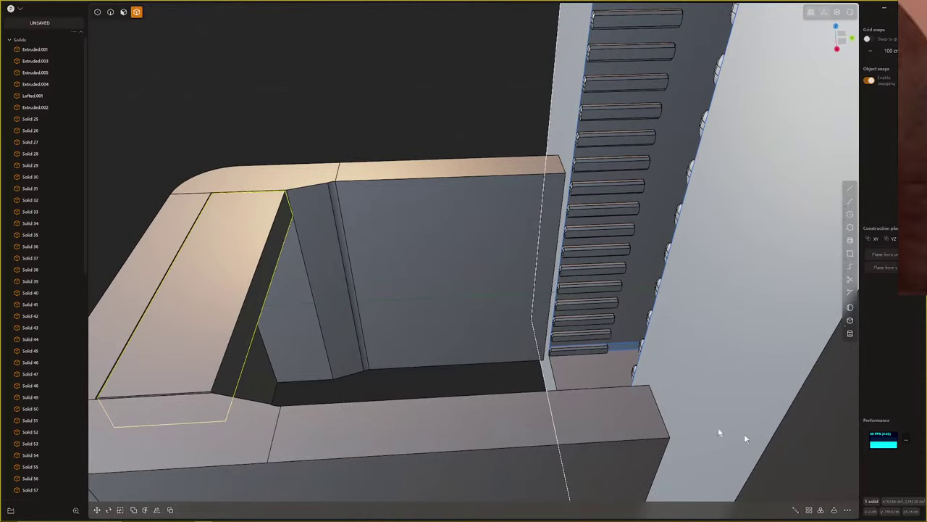
Try a rectangular array of the slab toward the doorway's base edge with a count of 5, and discard the resulting slabs
middle_drag(529, 386, 870, 336)
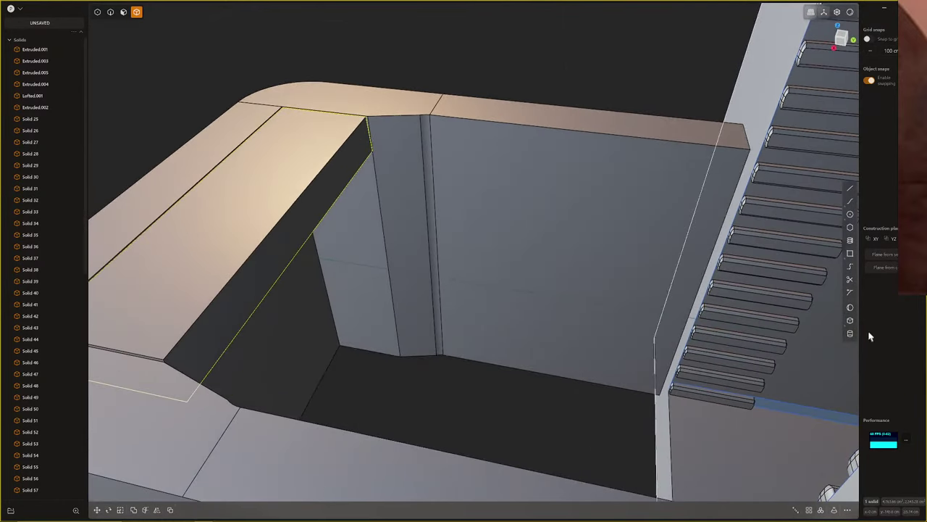
click(810, 510)
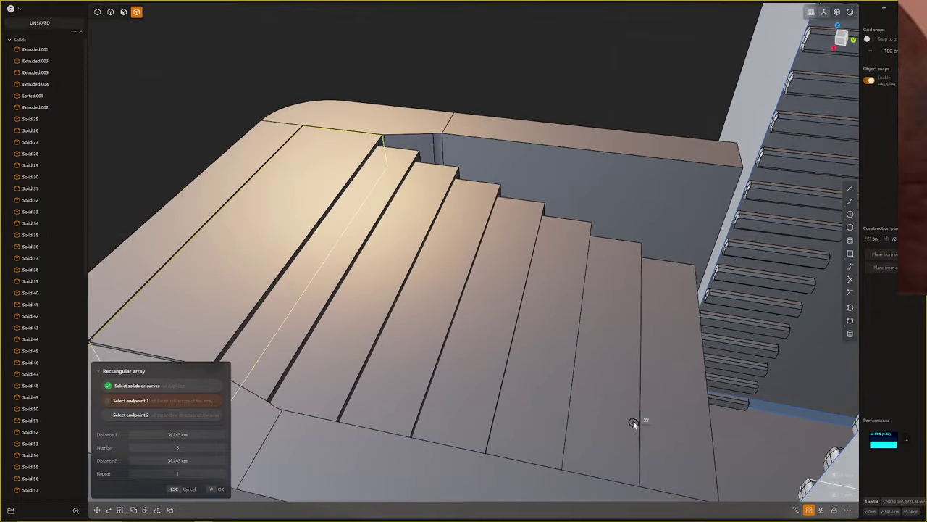
middle_drag(638, 422, 527, 336)
scroll(533, 389, down, 2)
scroll(509, 401, up, 3)
scroll(527, 336, down, 1)
scroll(507, 362, down, 5)
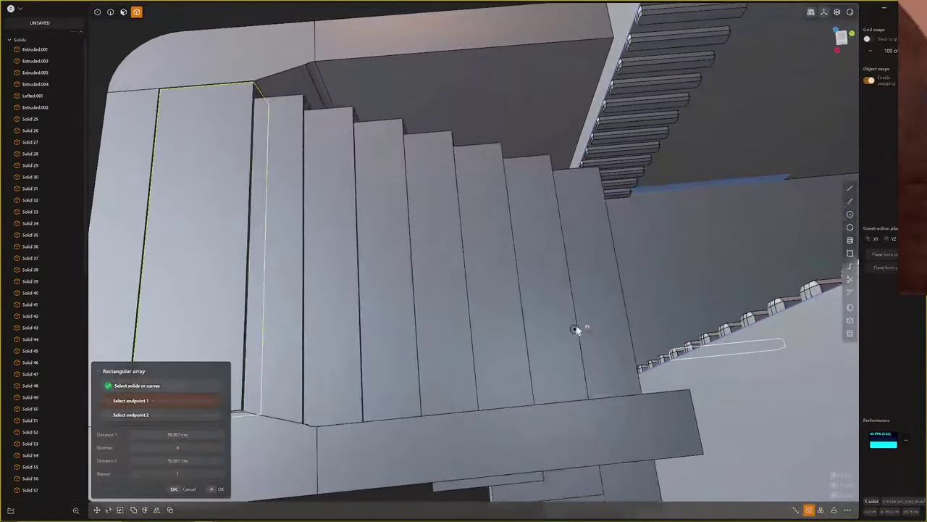
scroll(584, 302, up, 3)
scroll(584, 301, down, 3)
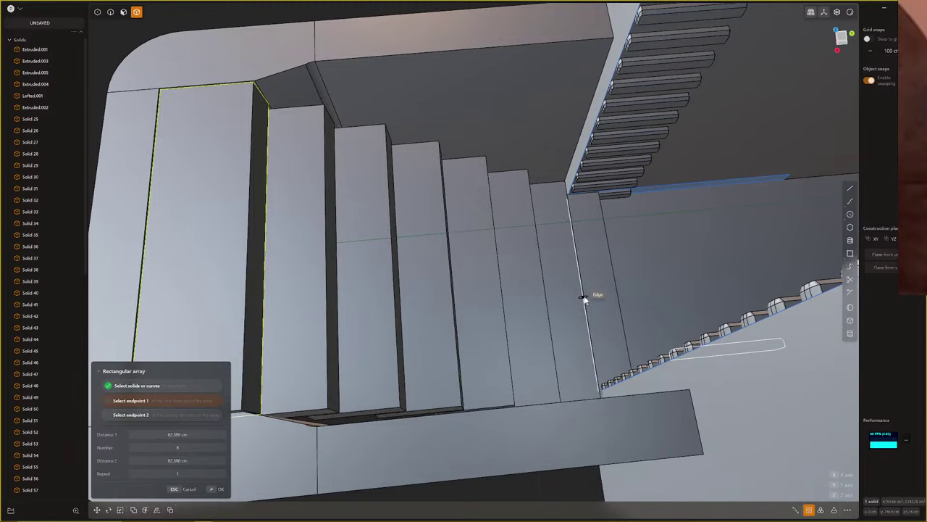
click(583, 290)
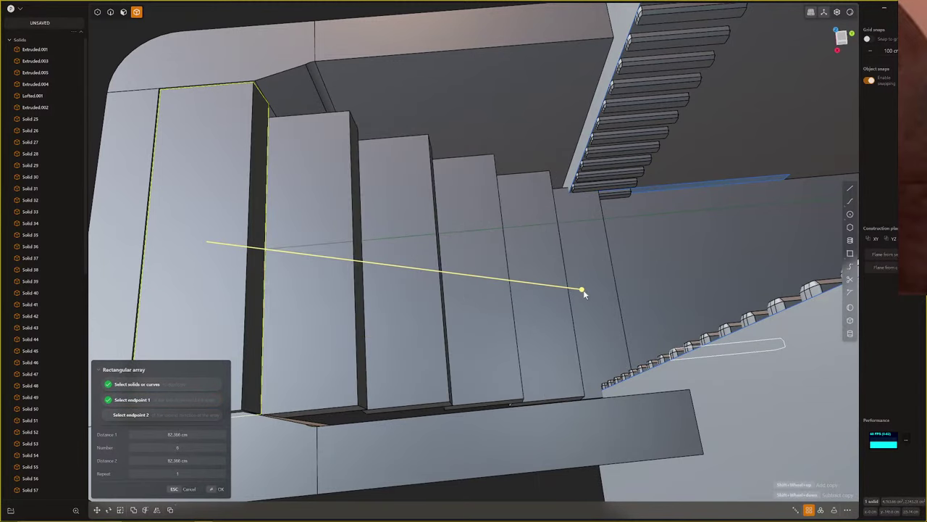
shift+scroll(584, 292, down, 1)
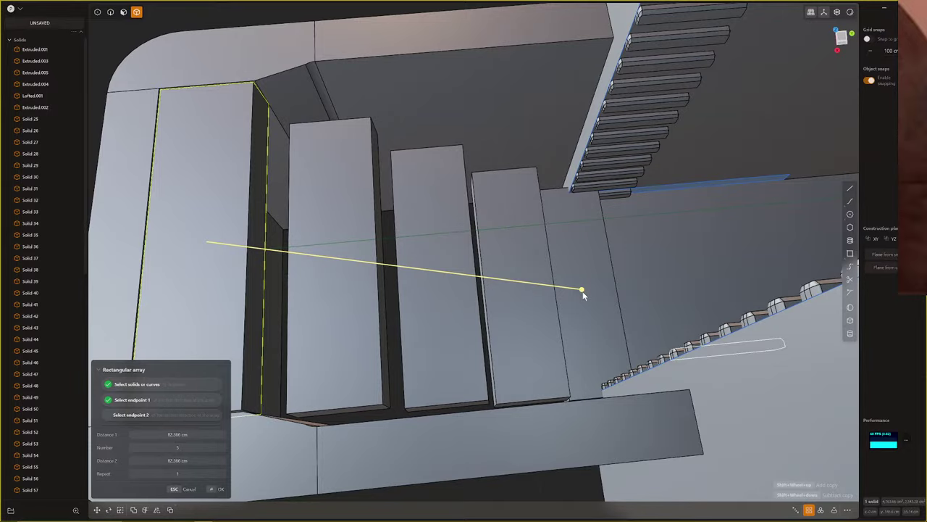
right_click(583, 291)
middle_drag(528, 308, 536, 352)
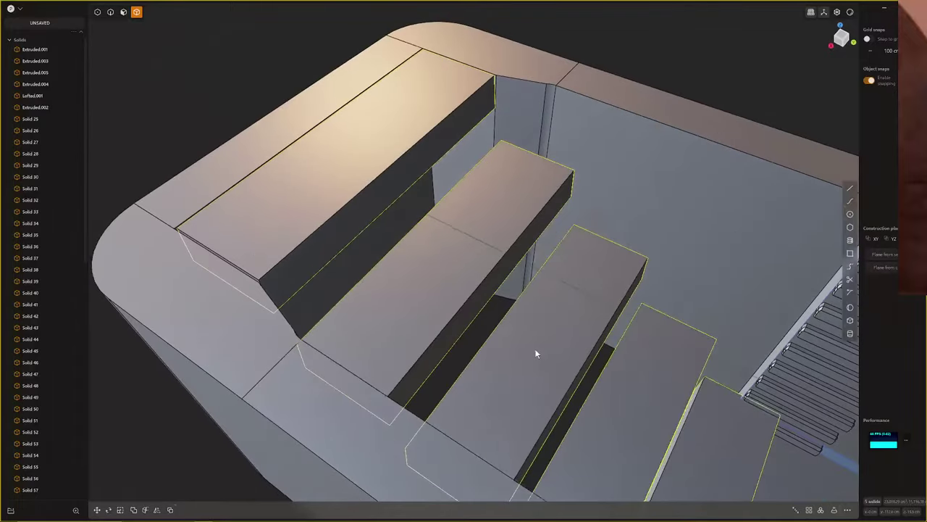
key(Delete)
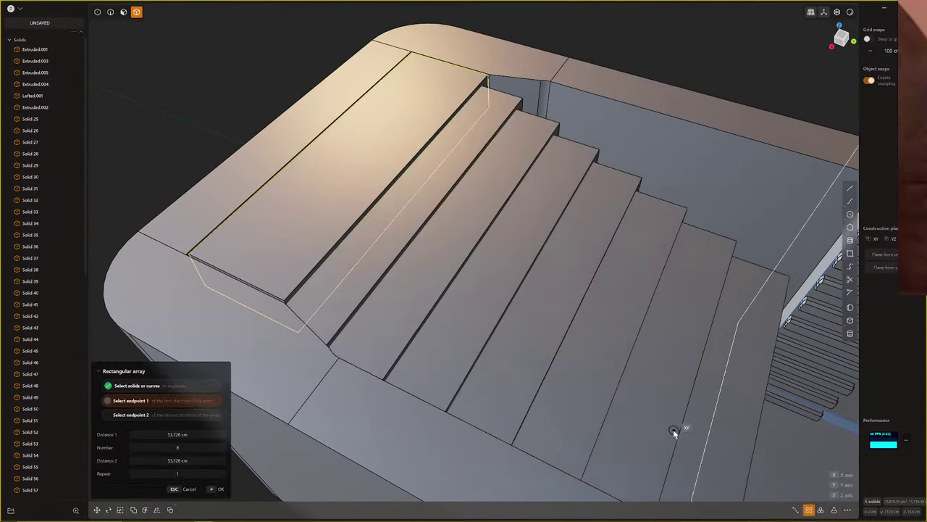
Array the slab as 11 descending steps ending at the midpoint of the doorway's base edge, over a distance of about 82.4 cm
middle_drag(681, 434, 677, 364)
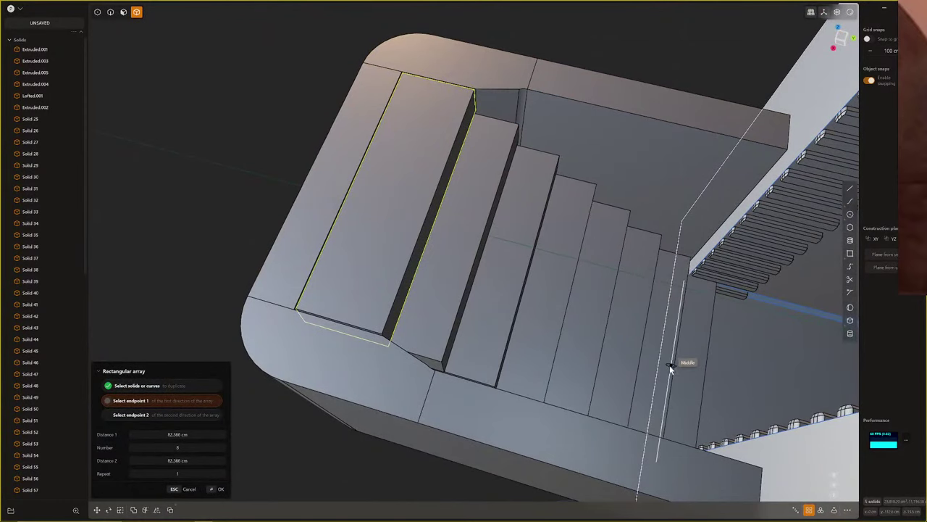
click(671, 367)
shift+scroll(670, 367, up, 5)
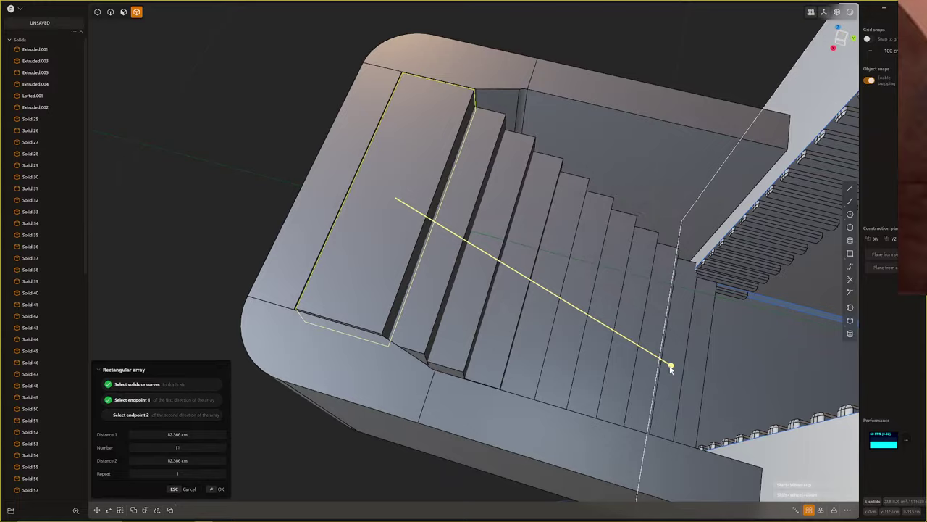
key(Return)
Widen the step just below the top slab along X by a factor of about 1.2 so it reaches the side walls
middle_drag(666, 367, 529, 389)
click(526, 343)
key(s)
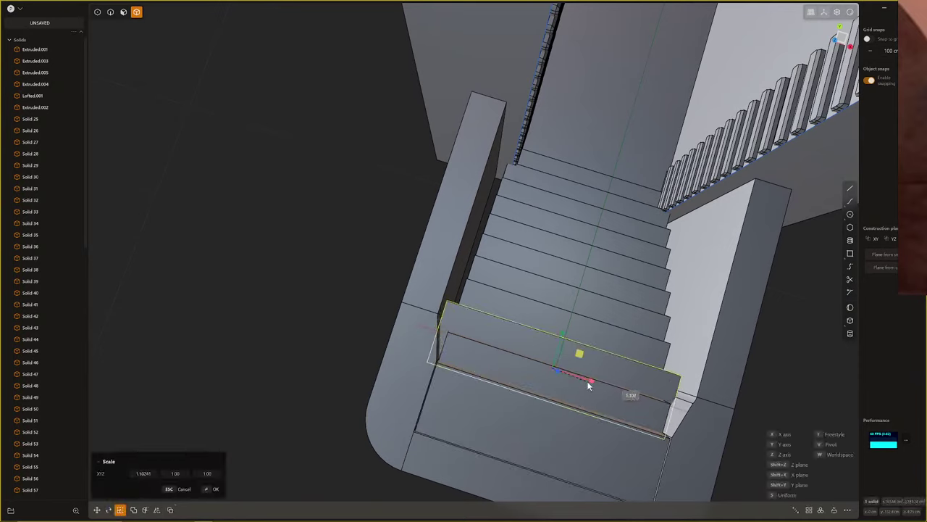
Select the seven steps below the widened one and scale them together along X by about 1.18 to fill the enclosure
key(s)
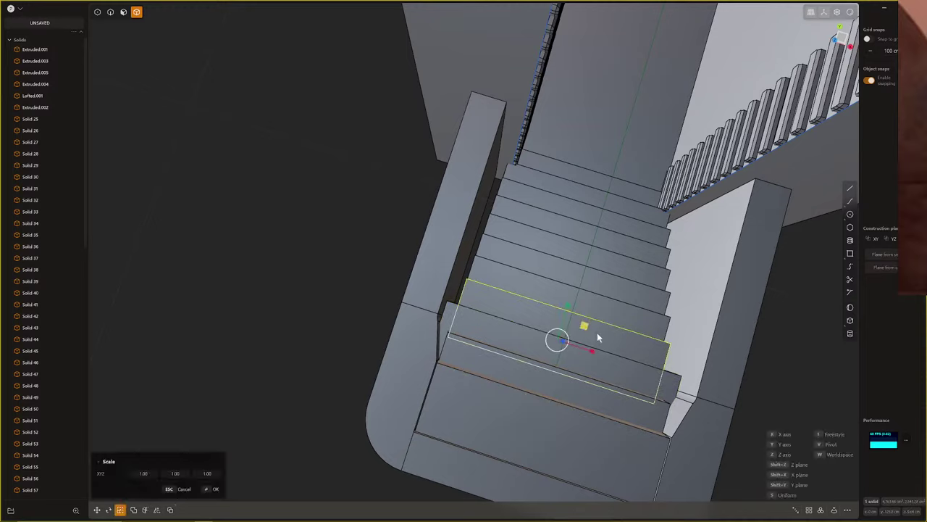
click(593, 313)
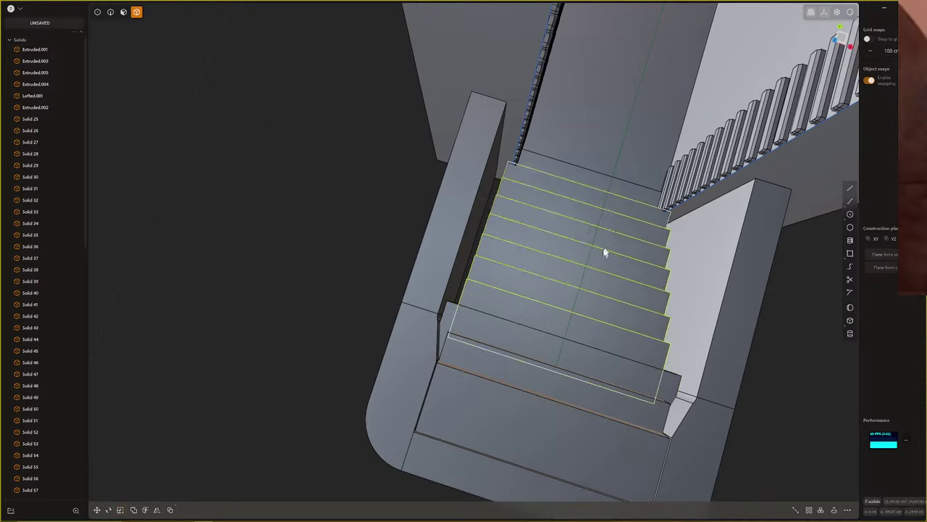
key(s)
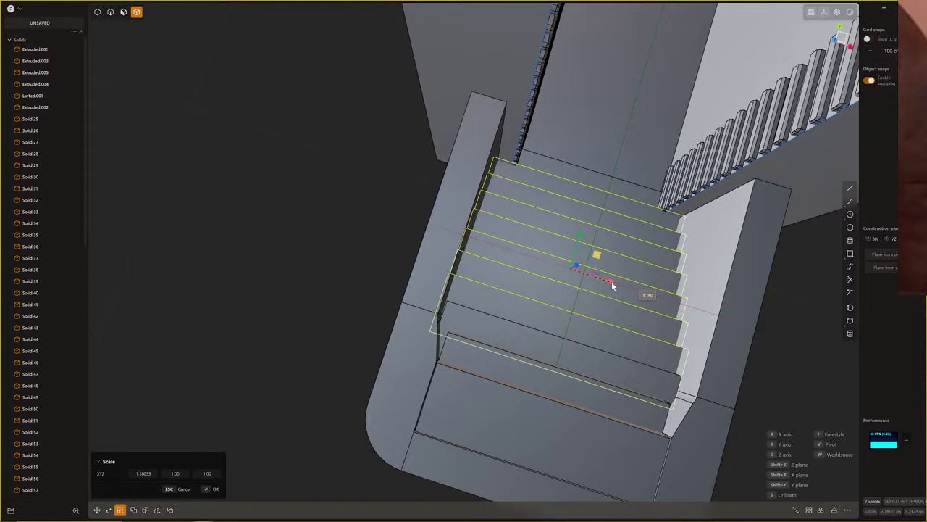
click(611, 282)
Examine the whole building from several sides, including the dome, arched wings, blocks and stair enclosure, alongside the reference images
middle_drag(631, 297, 487, 360)
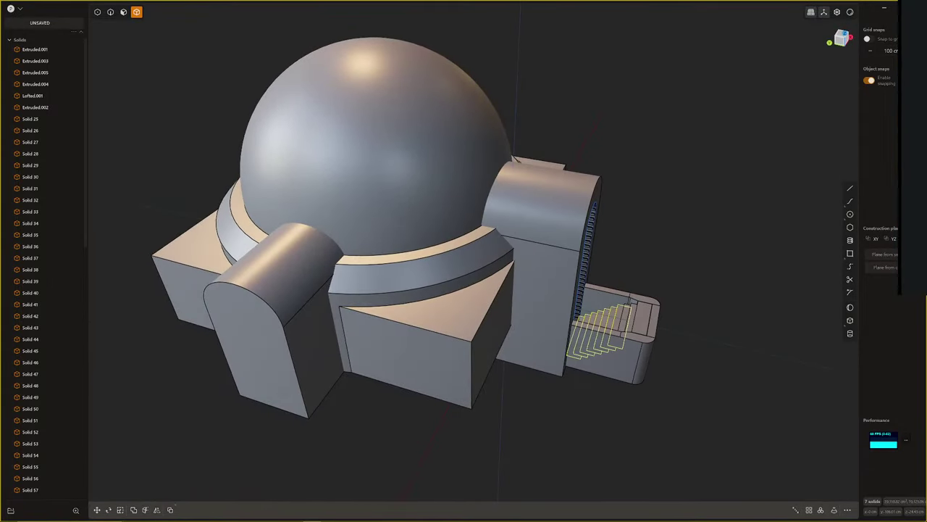
scroll(796, 283, down, 1)
middle_drag(286, 291, 253, 319)
scroll(385, 300, up, 5)
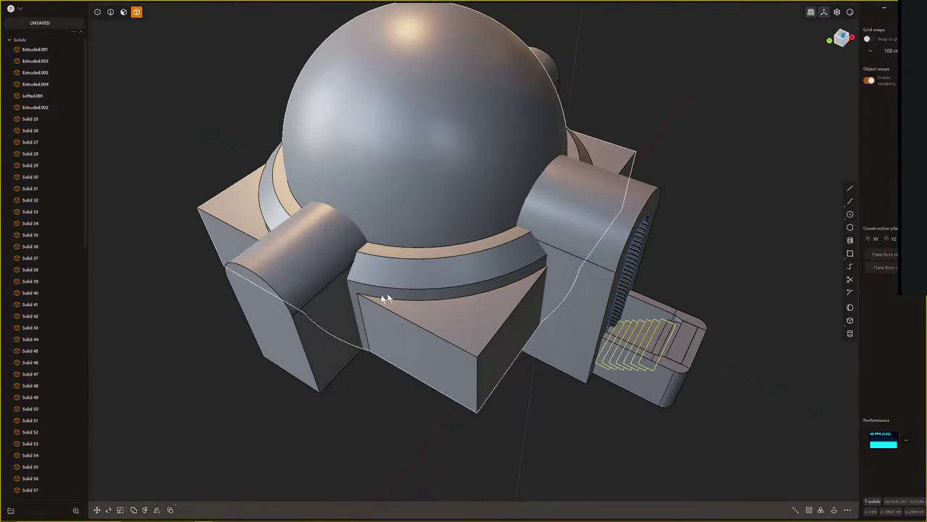
middle_drag(449, 332, 834, 340)
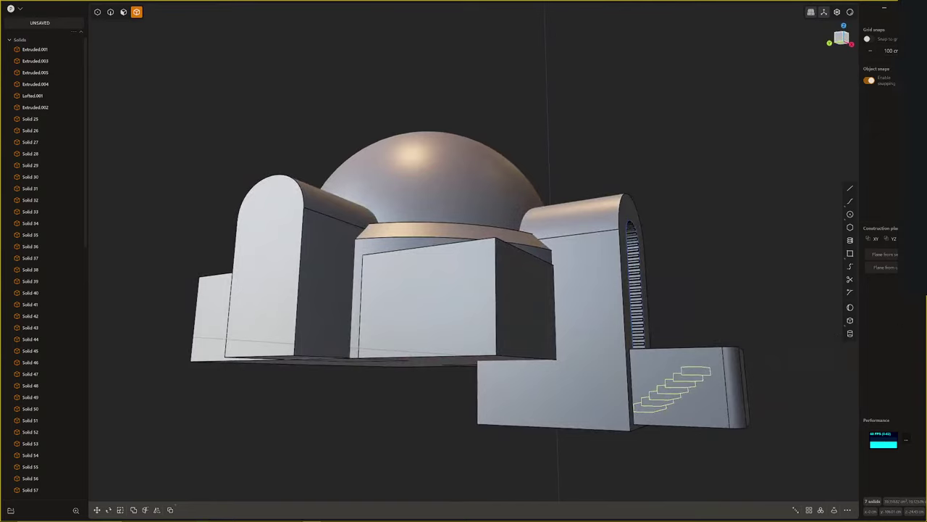
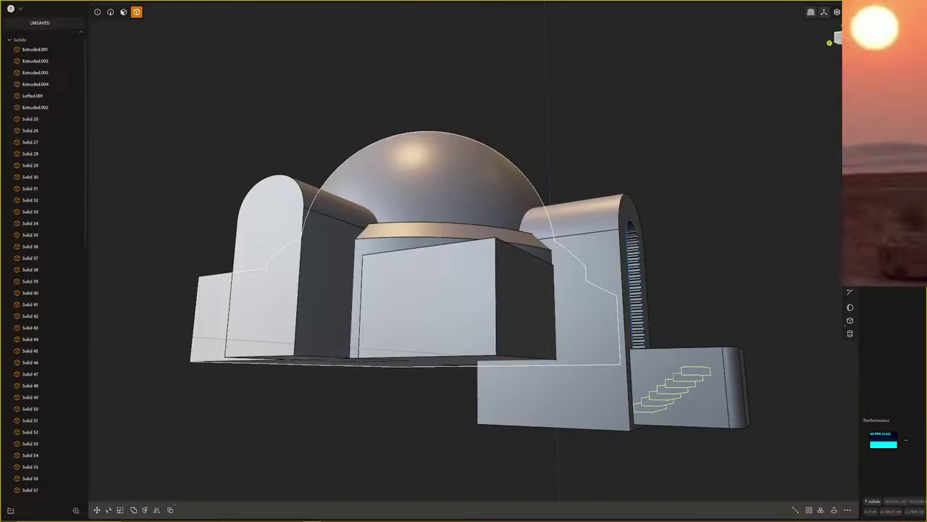
middle_drag(582, 370, 523, 393)
scroll(513, 362, up, 1)
scroll(433, 334, up, 1)
shift+middle_drag(565, 348, 450, 333)
drag(665, 298, 464, 295)
middle_drag(611, 278, 471, 334)
Union the main dome body with the two plain arched side wings, keeping the ribbed doorway wing separate
key(Escape)
scroll(473, 331, up, 2)
click(494, 323)
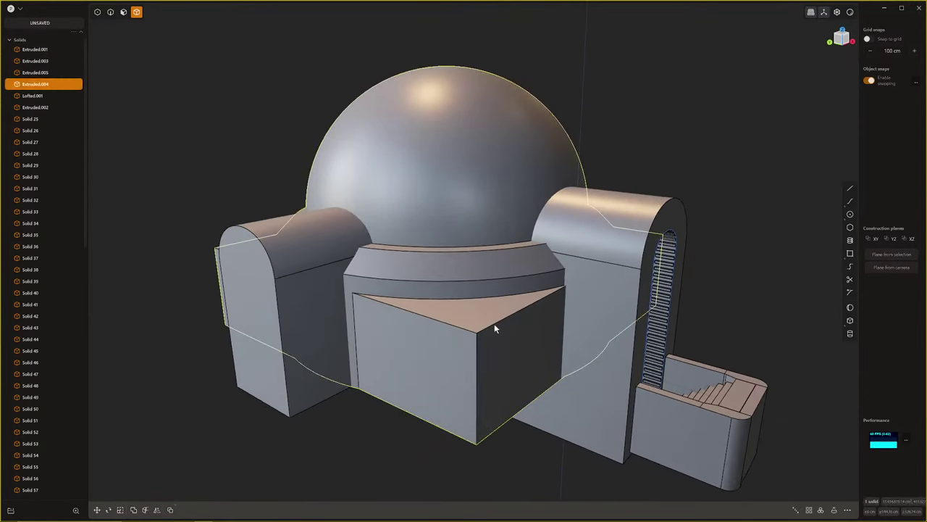
key(q)
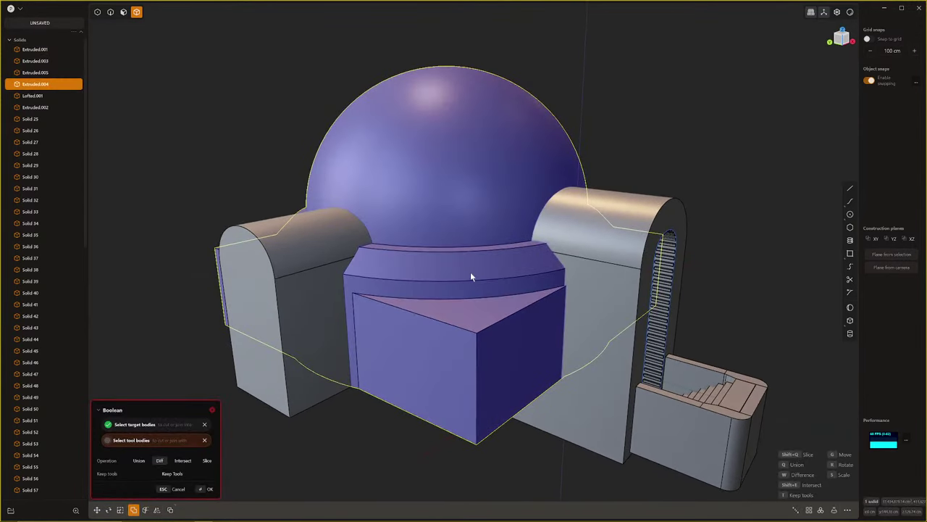
click(266, 295)
middle_drag(271, 302, 334, 334)
key(q)
middle_drag(262, 299, 457, 309)
key(Return)
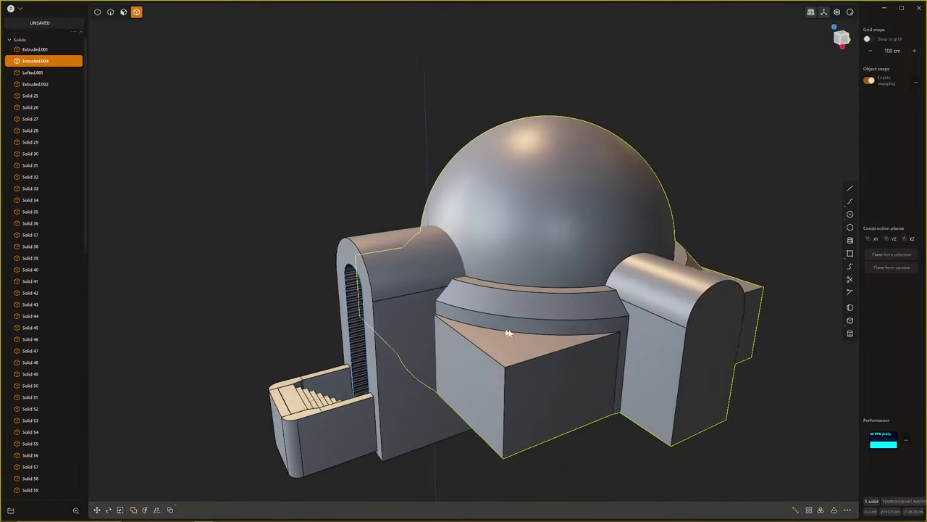
middle_drag(507, 331, 524, 349)
scroll(520, 353, up, 5)
key(3)
click(515, 346)
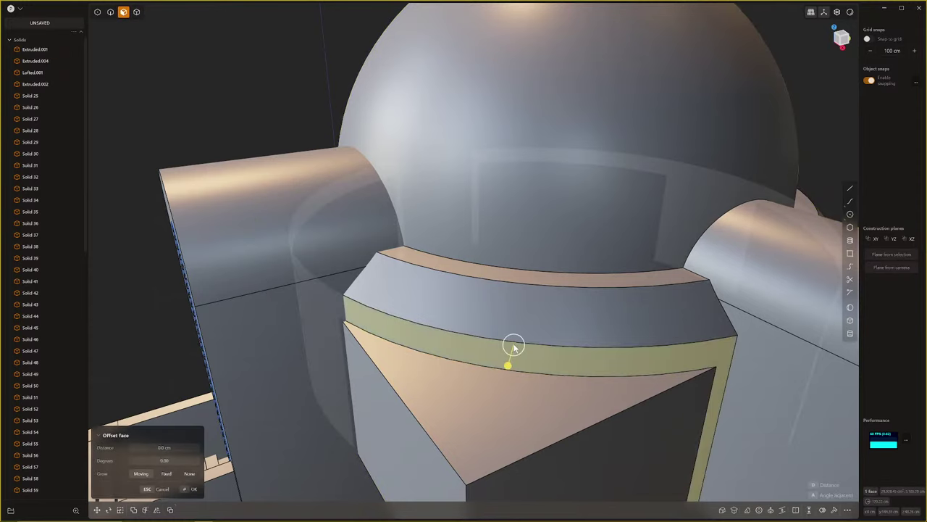
shift+click(526, 323)
middle_drag(538, 279, 490, 321)
scroll(505, 352, down, 2)
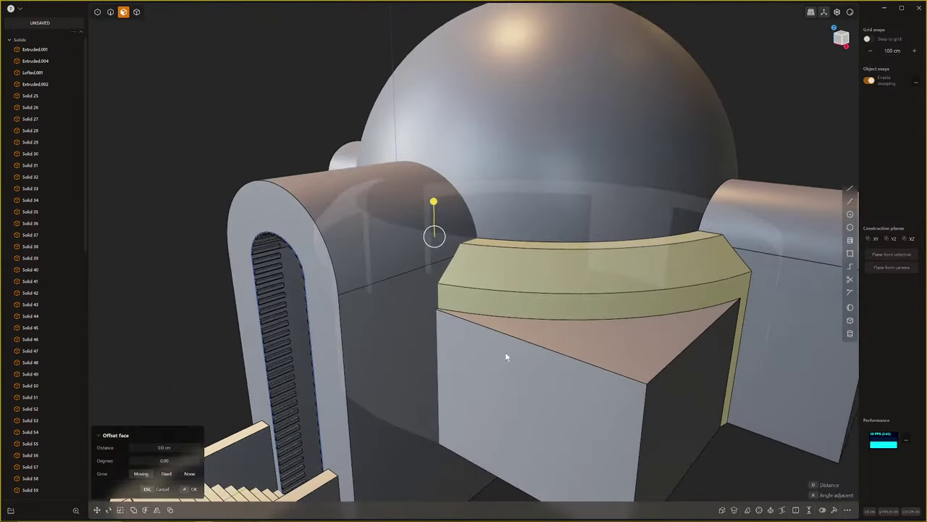
key(4)
key(Escape)
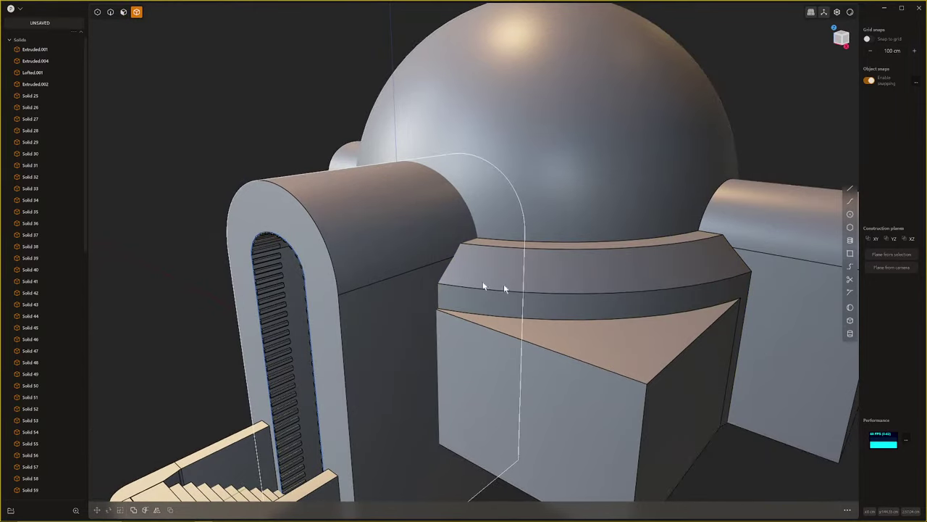
Try to fillet the slanted end edge of the ring around the dome where it meets the arched wing
middle_drag(507, 288, 430, 403)
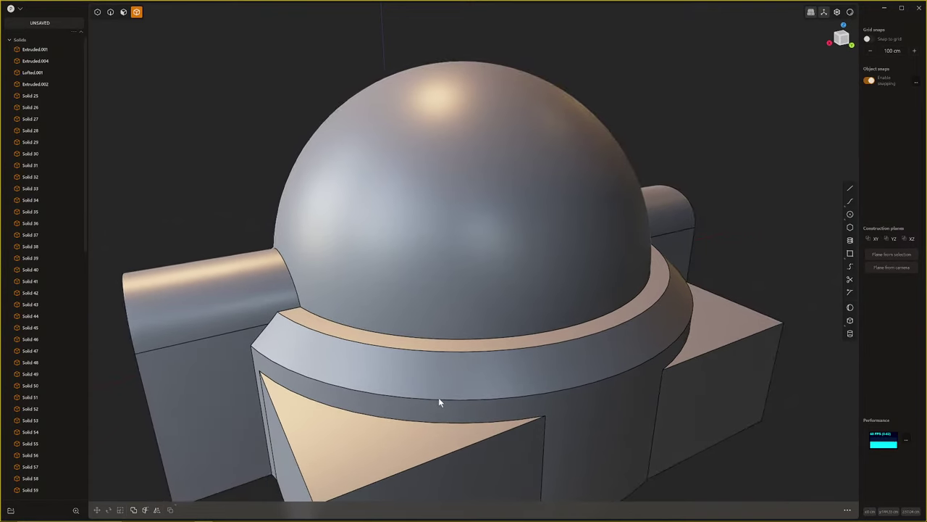
scroll(434, 401, up, 2)
scroll(333, 374, up, 3)
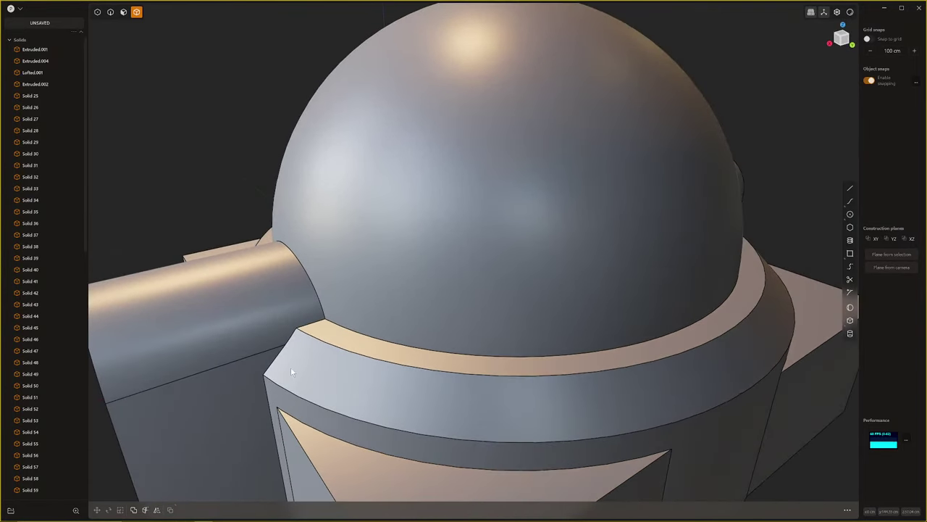
key(2)
click(284, 352)
key(f)
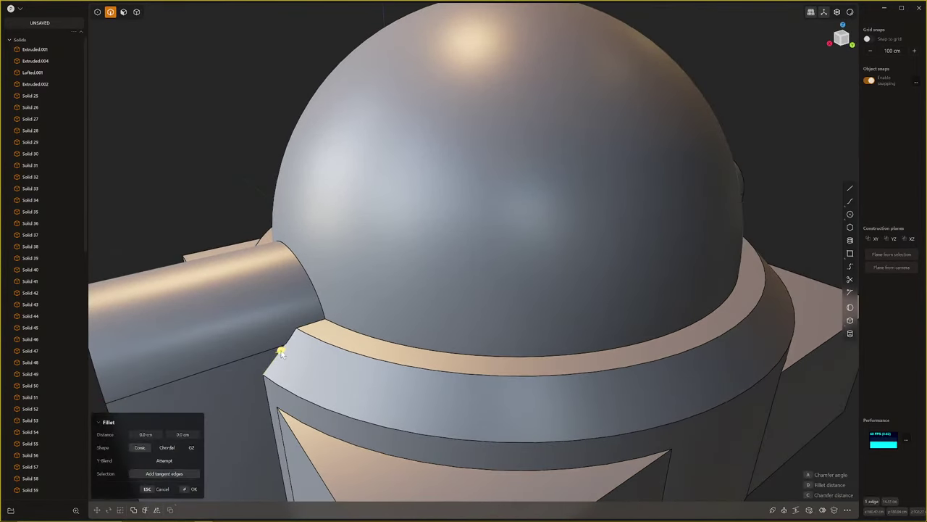
drag(281, 352, 266, 350)
key(Return)
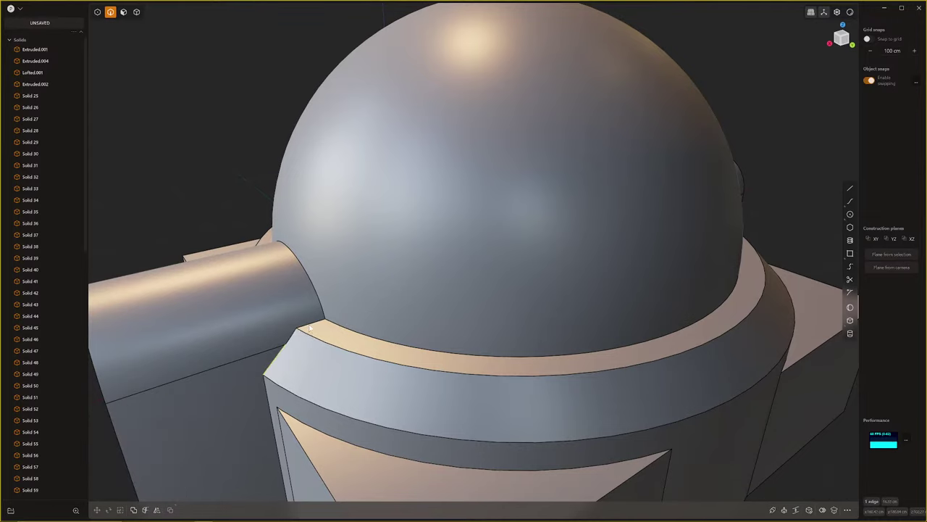
Try to fillet the ring's slanted end edge together with the short edge adjoining the arched wing
key(f)
drag(310, 328, 297, 298)
key(Escape)
key(f)
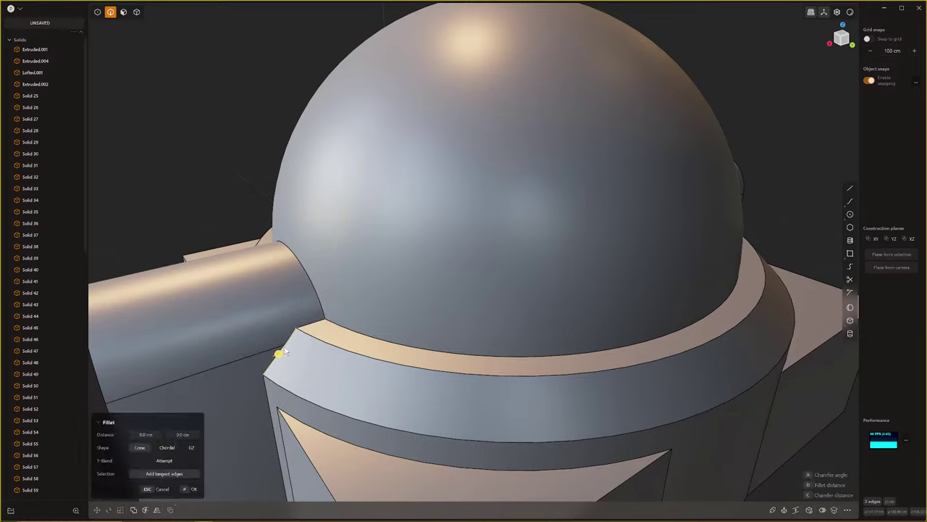
drag(283, 349, 247, 338)
key(Escape)
click(258, 352)
key(b)
key(Escape)
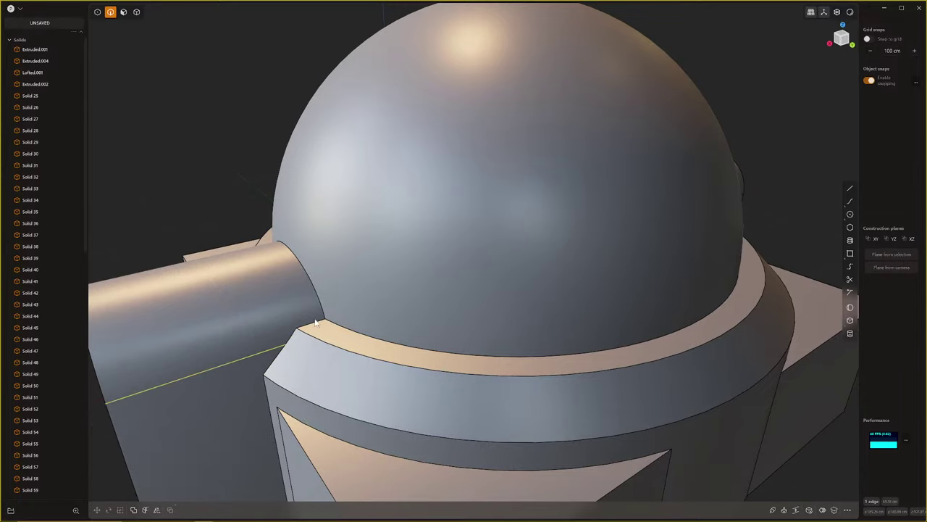
click(315, 323)
key(b)
key(Escape)
key(Escape)
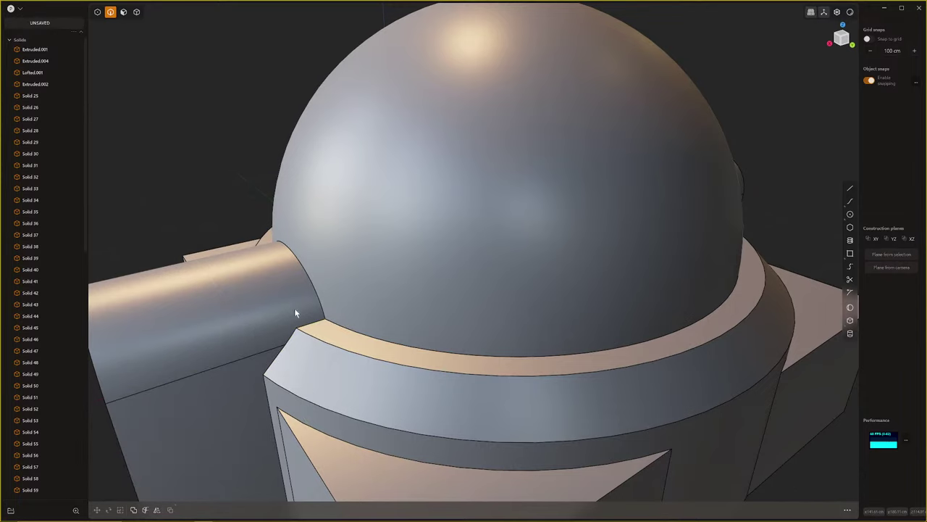
Fillet the outer top edge of the ring around the dome's base with a distance of about 11.5 cm
key(4)
click(272, 310)
scroll(371, 348, down, 5)
middle_drag(396, 348, 371, 348)
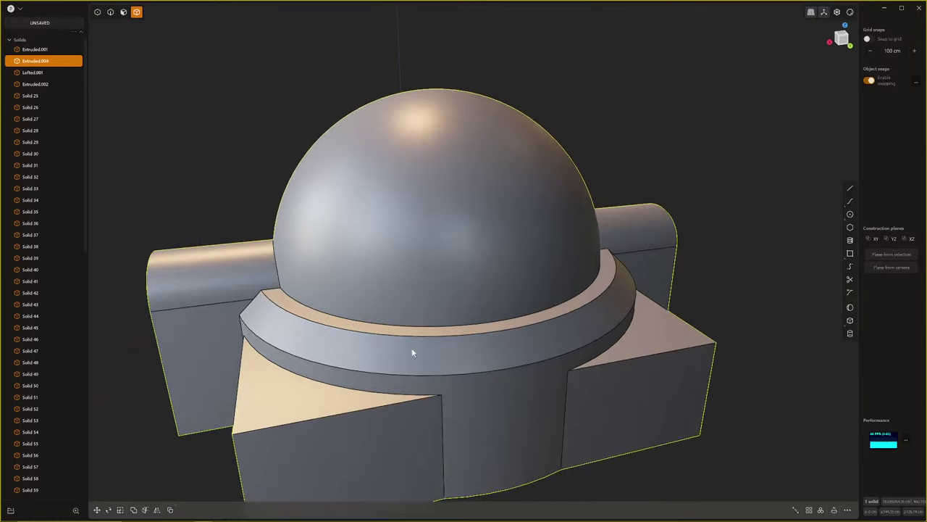
key(2)
click(410, 329)
key(f)
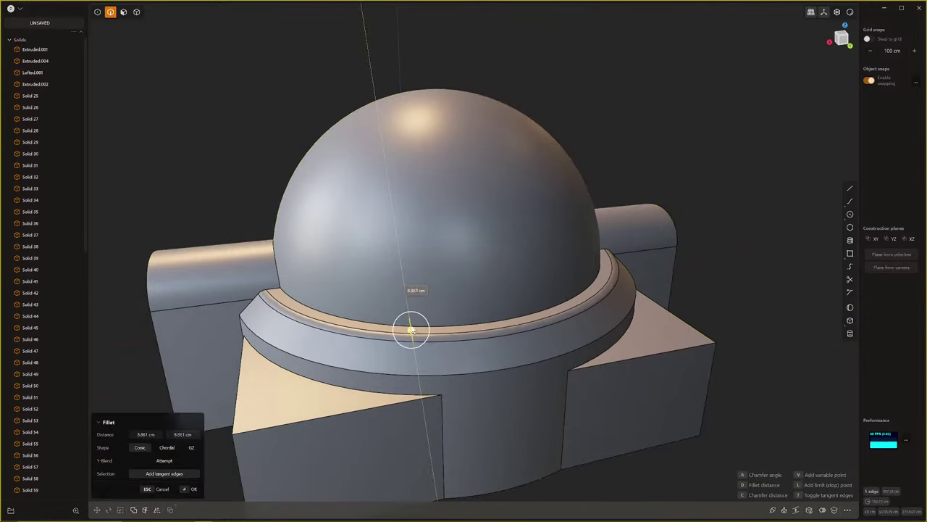
mouse_move(411, 329)
mouse_down()
mouse_move(412, 306)
mouse_move(425, 454)
mouse_move(415, 319)
mouse_move(419, 326)
mouse_up()
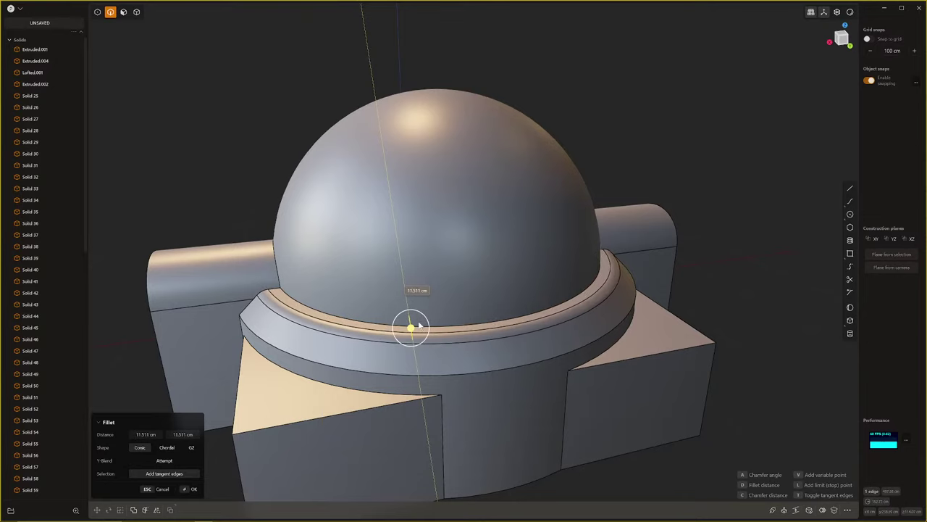
key(Return)
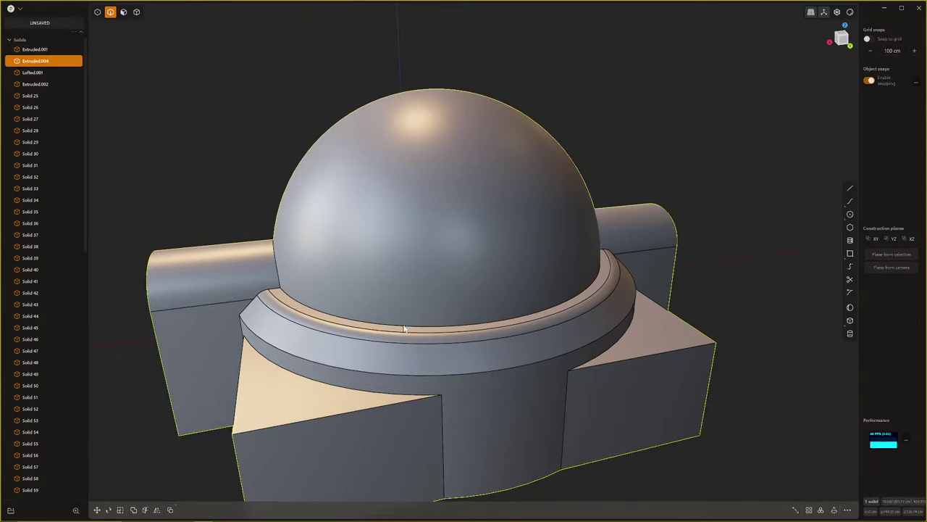
Delete the thin flat top face of the ring around the dome's base
click(404, 327)
key(f)
key(3)
click(400, 335)
click(402, 330)
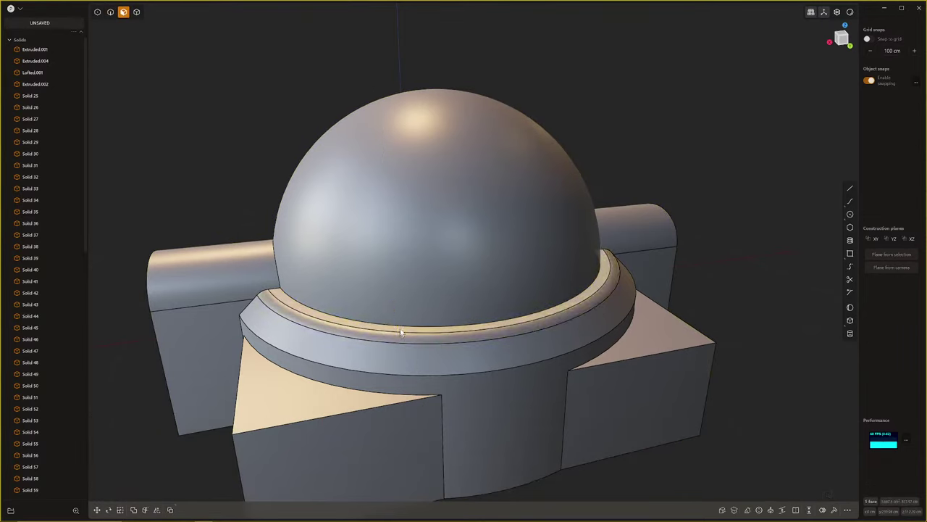
key(Delete)
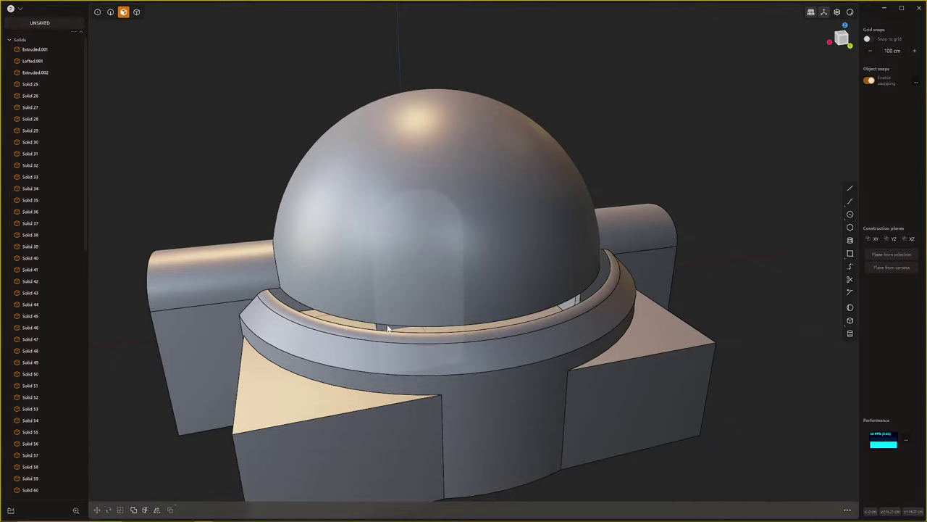
Loft a sheet between the dome's base edge and the ring's inner top edge to close the gap
key(2)
click(381, 327)
key(e)
shift+click(383, 332)
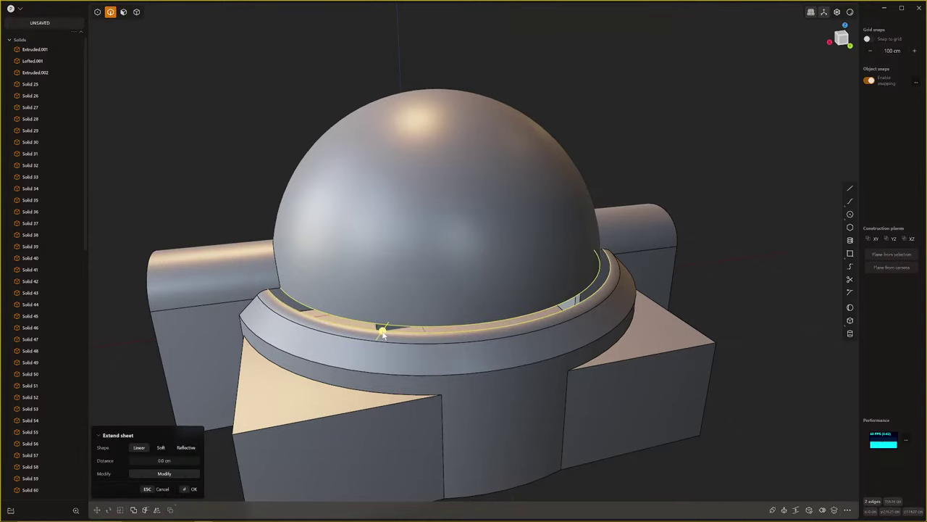
key(l)
middle_drag(300, 354, 317, 364)
scroll(317, 365, up, 4)
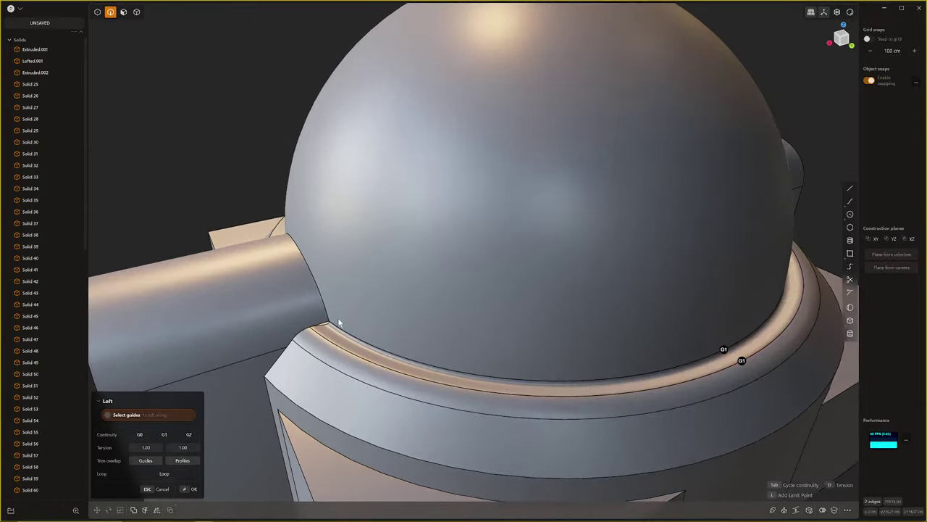
middle_drag(321, 325, 560, 368)
scroll(546, 356, up, 3)
scroll(547, 357, down, 4)
scroll(560, 367, up, 1)
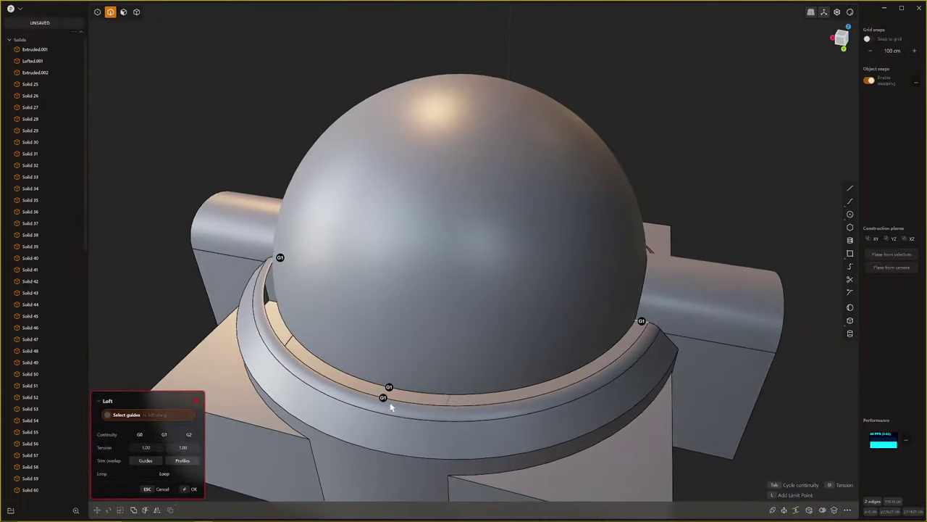
middle_drag(389, 404, 461, 398)
scroll(425, 397, up, 3)
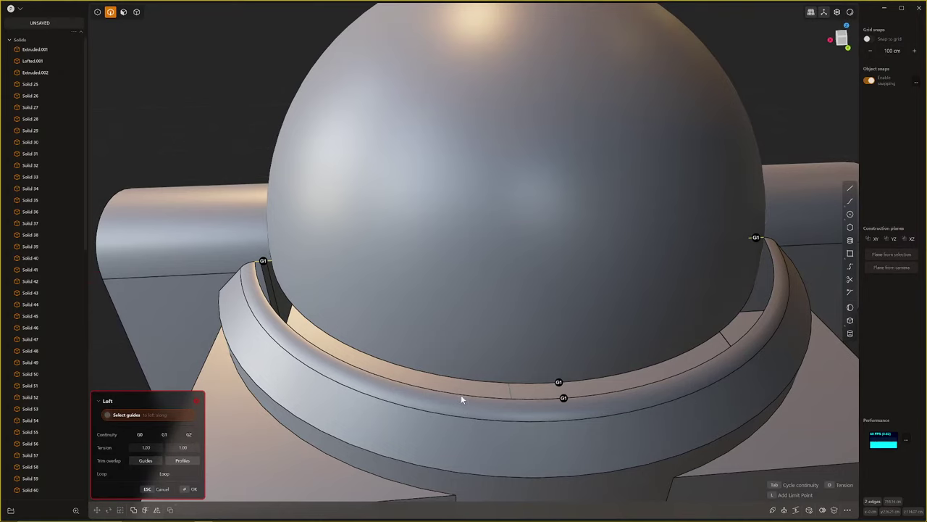
key(Return)
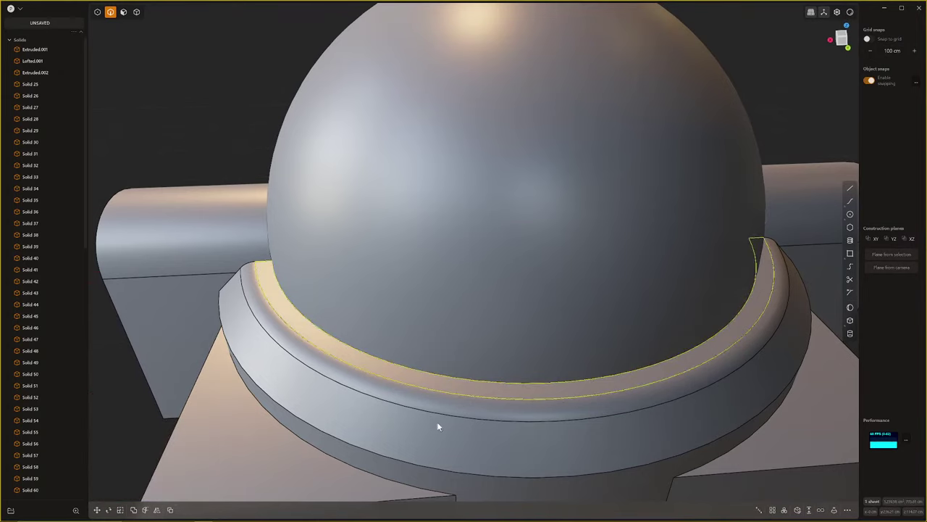
Join the lofted sheet with the open dome body into one solid
scroll(438, 426, down, 2)
middle_drag(444, 428, 418, 398)
key(j)
key(Escape)
Try to fillet the edge between the ring's rounded top strip and its slanted face
click(477, 352)
key(f)
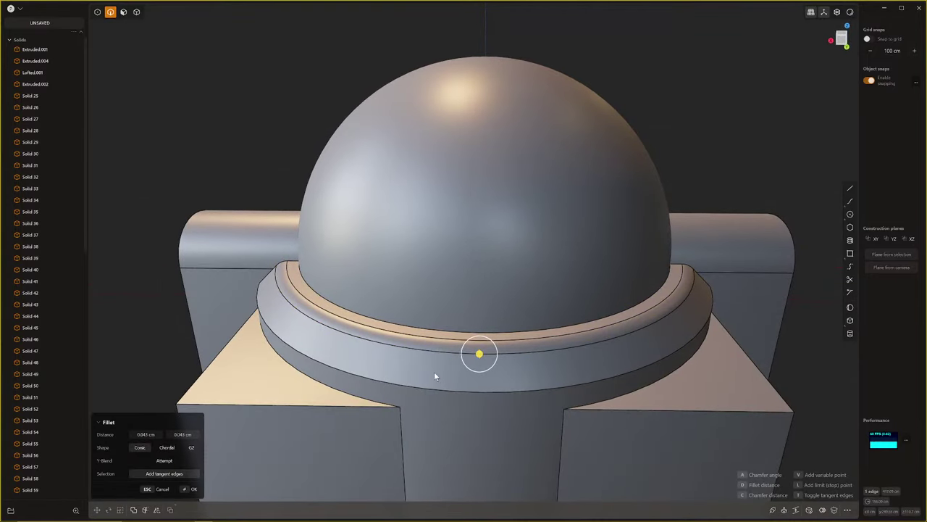
key(Escape)
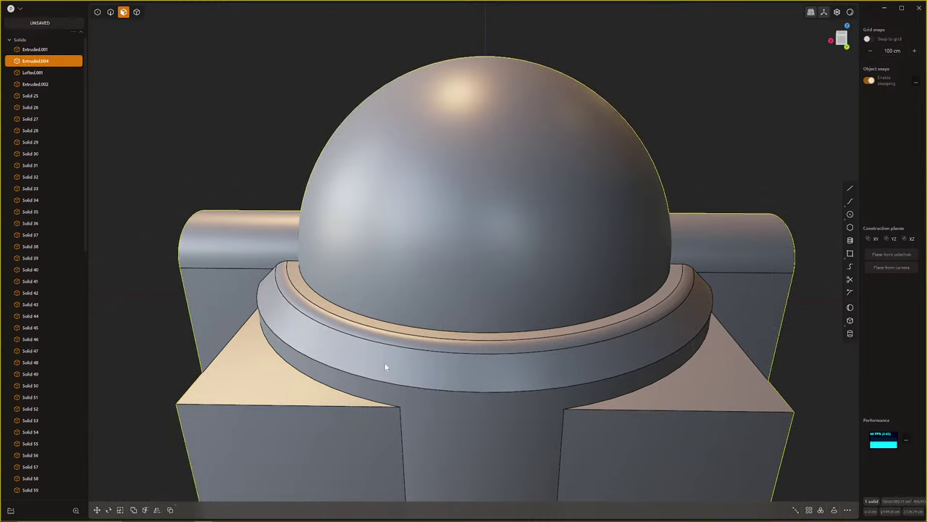
Delete the ring's slanted face together with the rounded fillet face above it
click(384, 362)
key(e)
shift+click(413, 347)
middle_drag(497, 365, 498, 373)
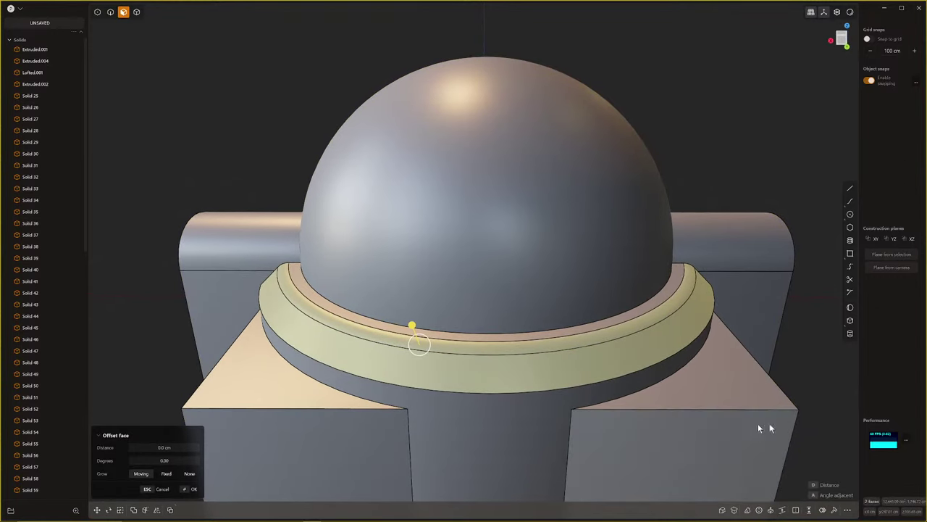
middle_drag(600, 389, 638, 371)
key(Escape)
key(Delete)
Patch the open loop between the ring's flat top and the vertical wall below, using G0 continuity
middle_drag(568, 373, 505, 360)
key(2)
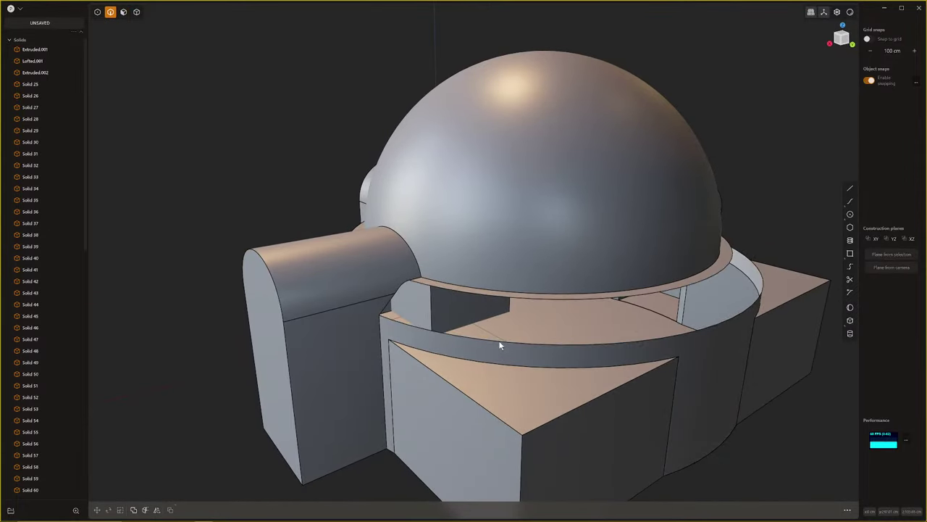
double_click(500, 342)
key(alt+p)
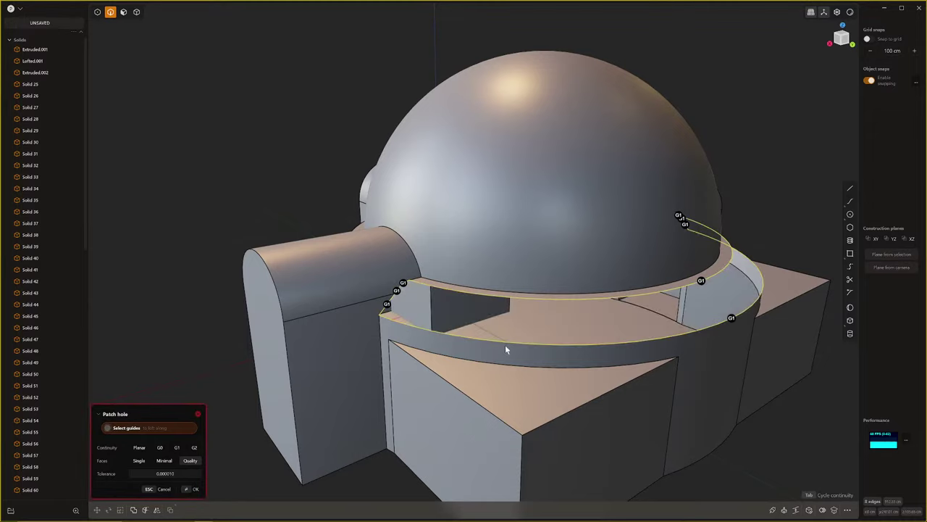
key(Tab)
key(Tab)
key(Tab)
scroll(501, 340, down, 1)
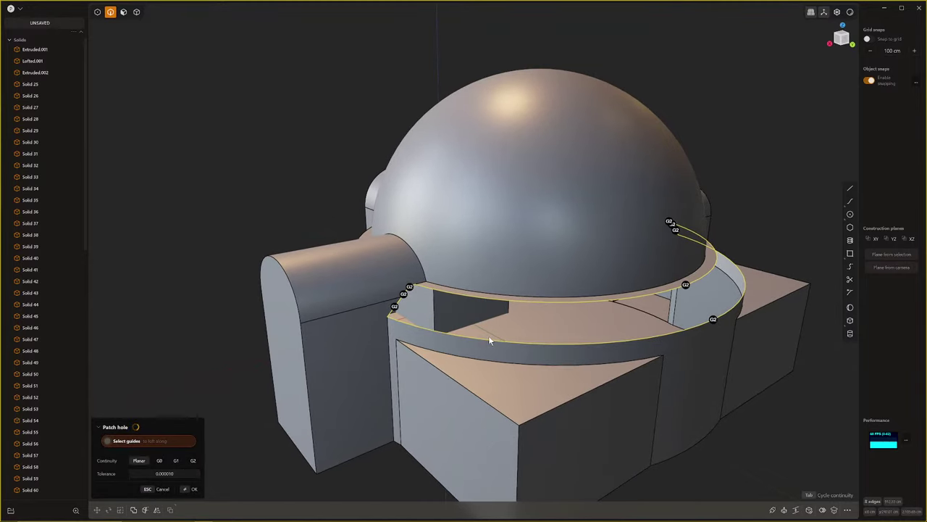
key(Tab)
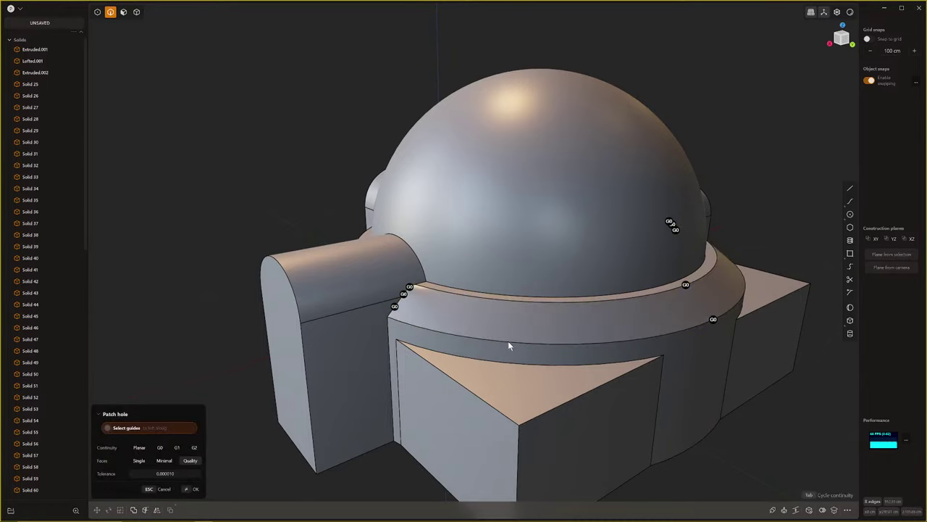
Try G1 continuity on the patch's lower outer edge and return it to G0
middle_drag(507, 346, 603, 367)
click(602, 363)
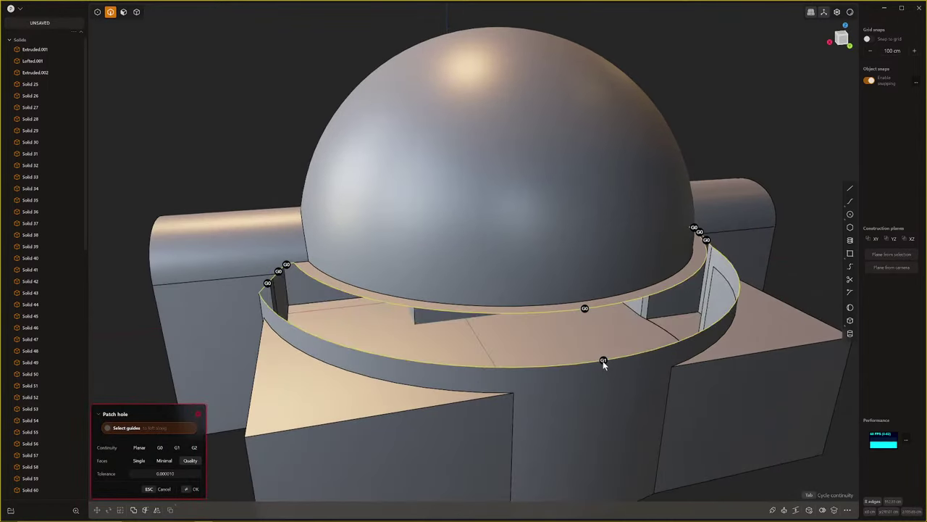
click(604, 361)
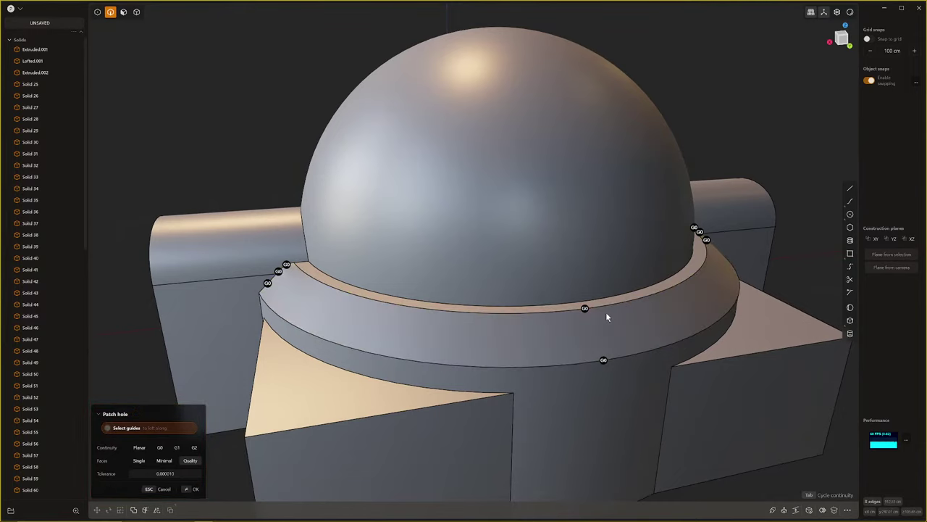
Set the patch's upper inner edge to G1 continuity so it blends into the ring's flat top
middle_drag(585, 314, 456, 365)
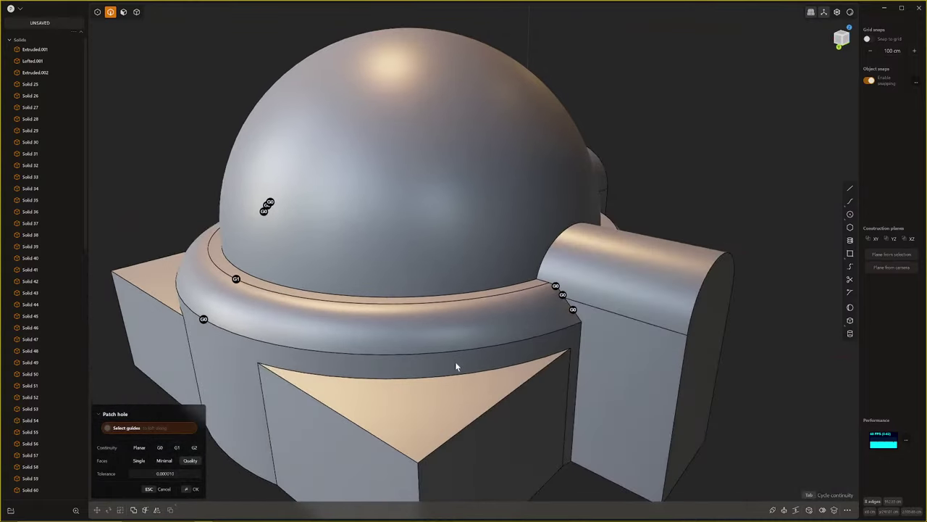
scroll(554, 324, up, 4)
scroll(561, 320, up, 2)
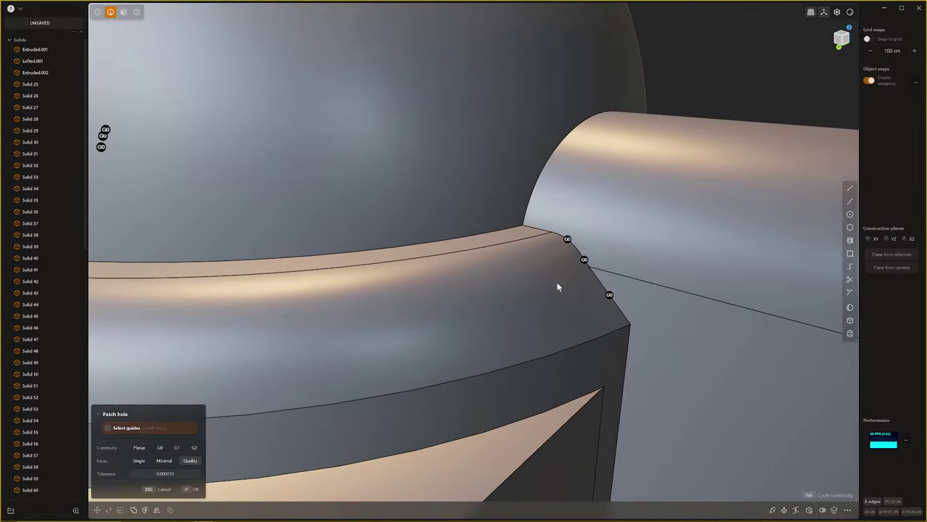
scroll(557, 287, down, 5)
scroll(556, 275, up, 2)
Try G1 continuity on the patch's middle end edge beside the arched wing, return it to G0 and finish the patch
click(578, 307)
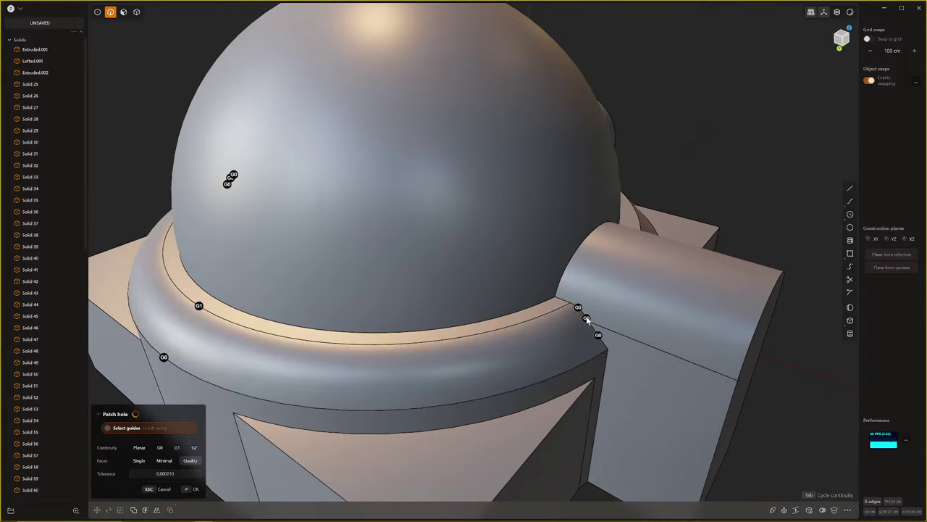
scroll(583, 326, up, 7)
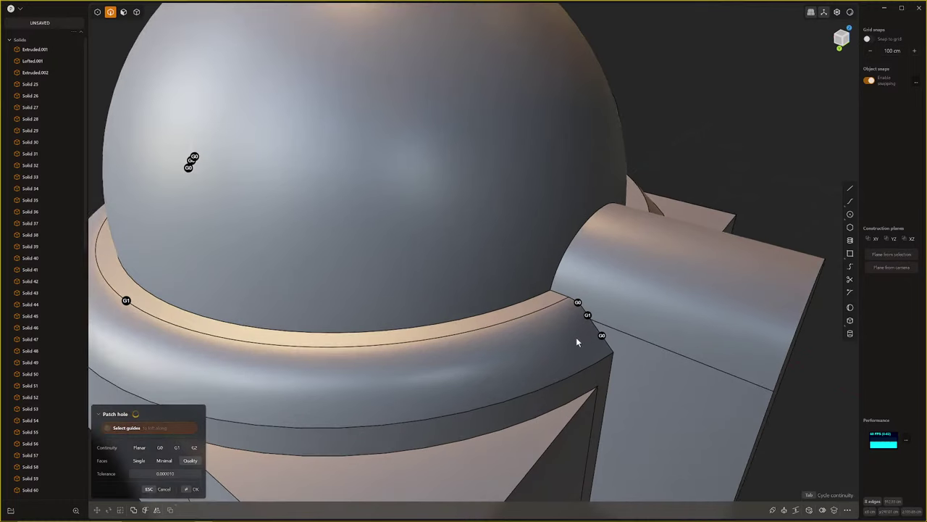
scroll(577, 337, down, 3)
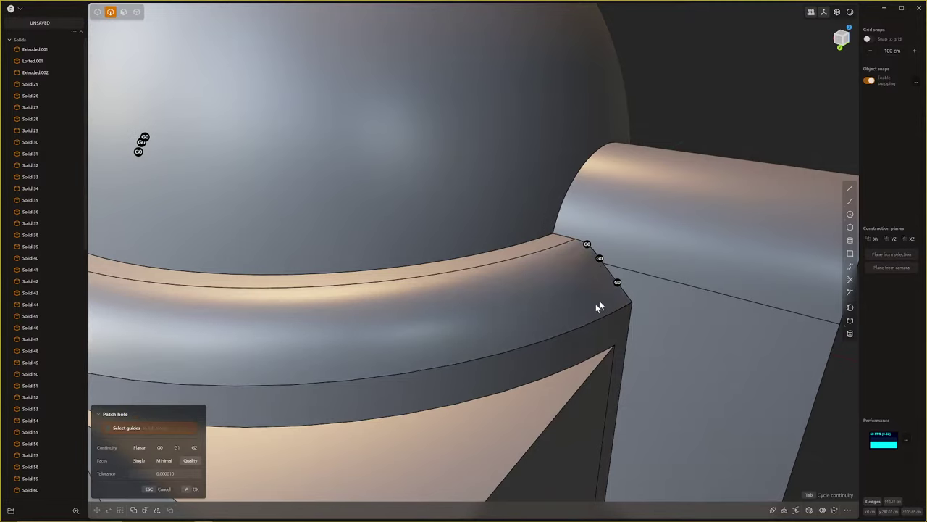
scroll(598, 307, down, 5)
middle_drag(597, 308, 633, 335)
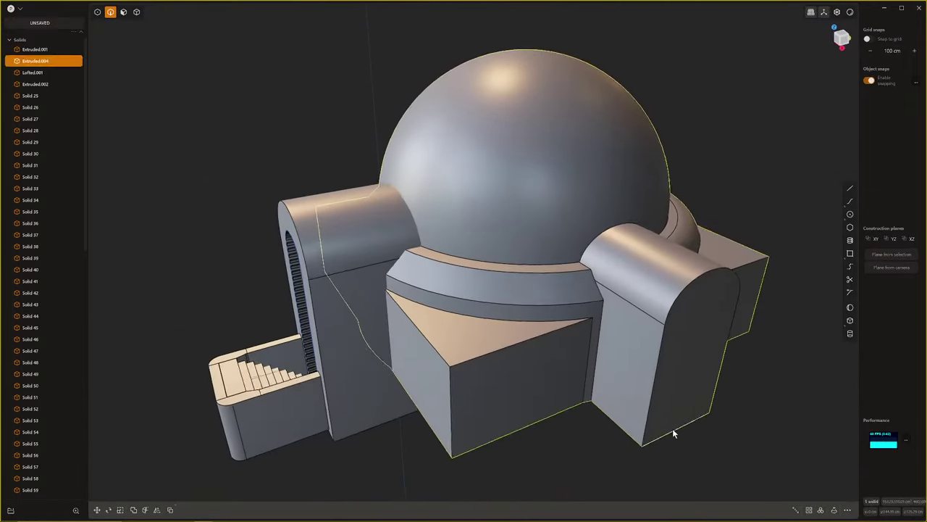
Examine the domed building and its front entrance corridor from several angles with no solid selected
middle_drag(516, 296, 414, 321)
middle_drag(504, 307, 491, 363)
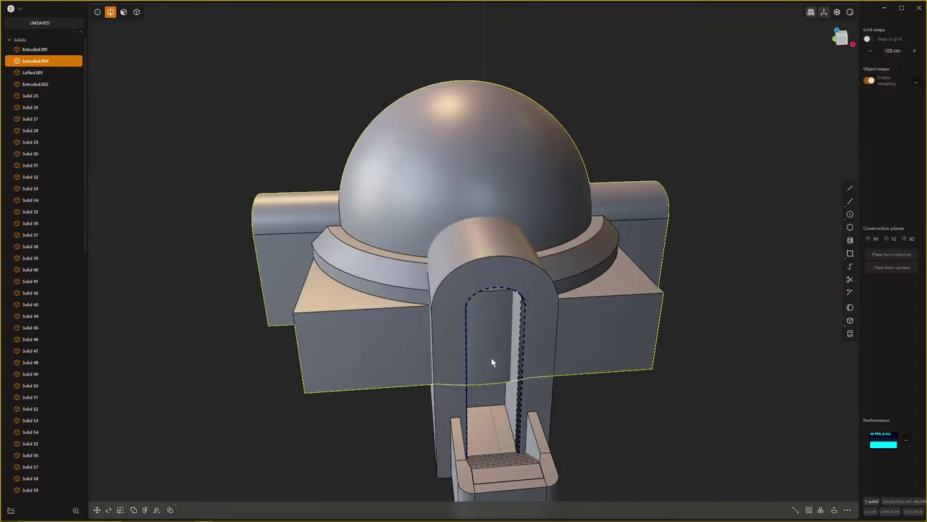
key(4)
key(Escape)
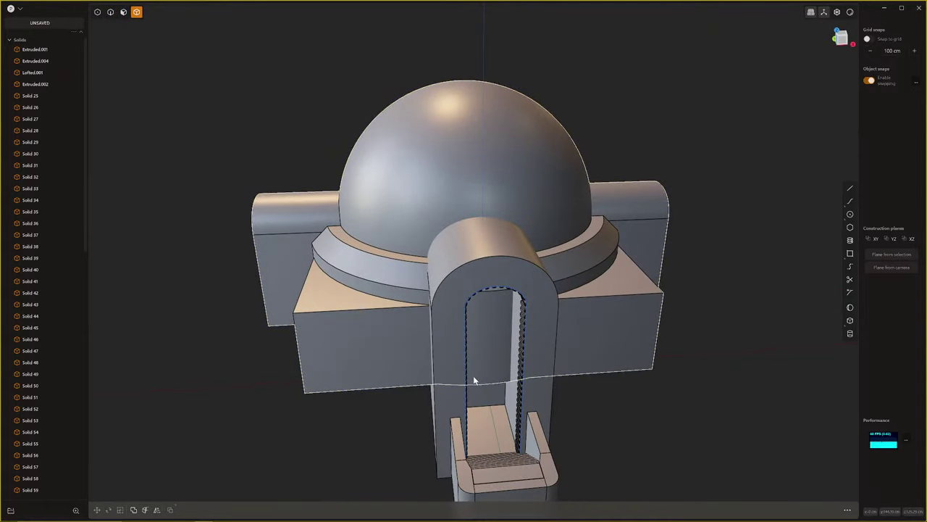
scroll(463, 384, down, 5)
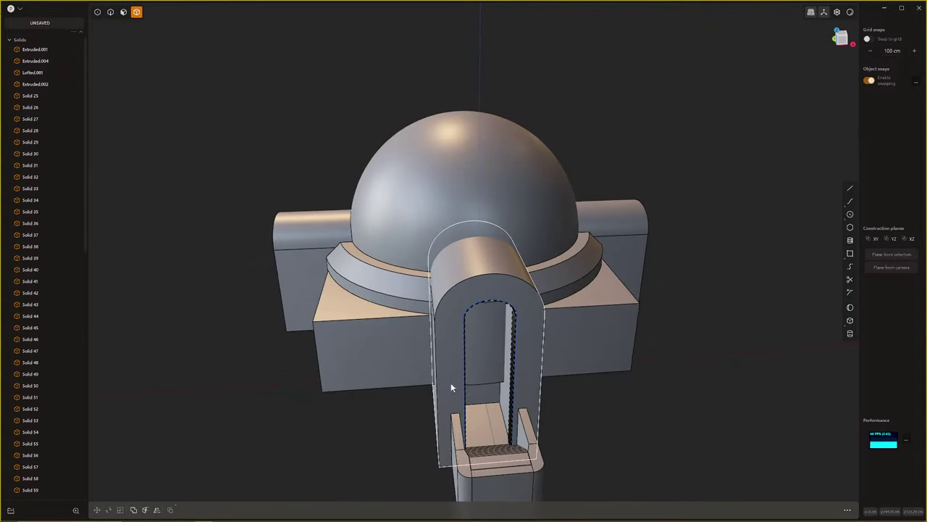
scroll(451, 388, up, 1)
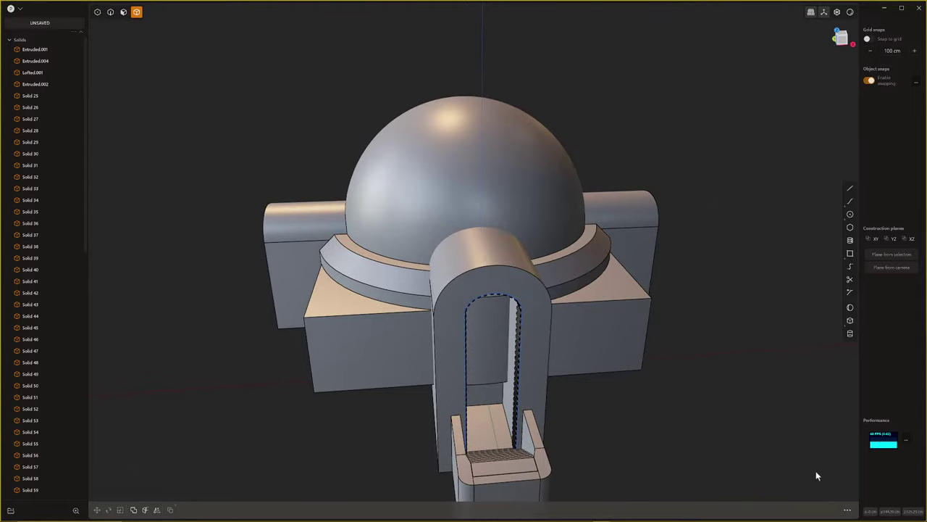
middle_drag(521, 359, 533, 362)
scroll(534, 361, up, 2)
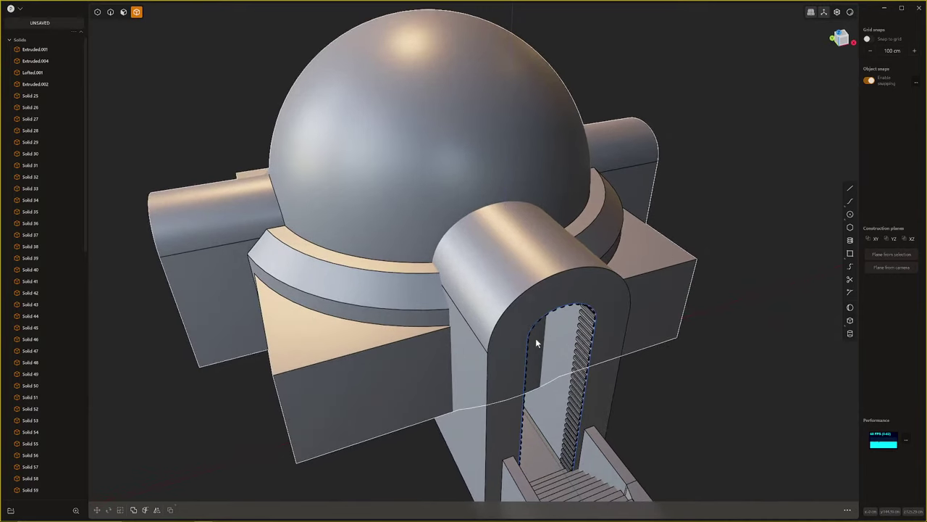
Try a fillet of about 5.4 cm on the front arch edge of the entrance corridor and check the reference photo
key(2)
click(537, 290)
key(f)
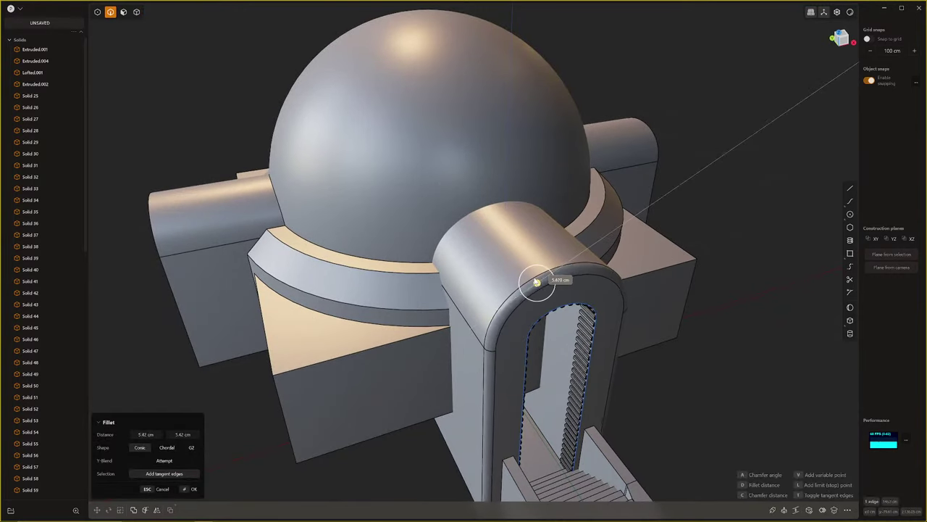
key(Return)
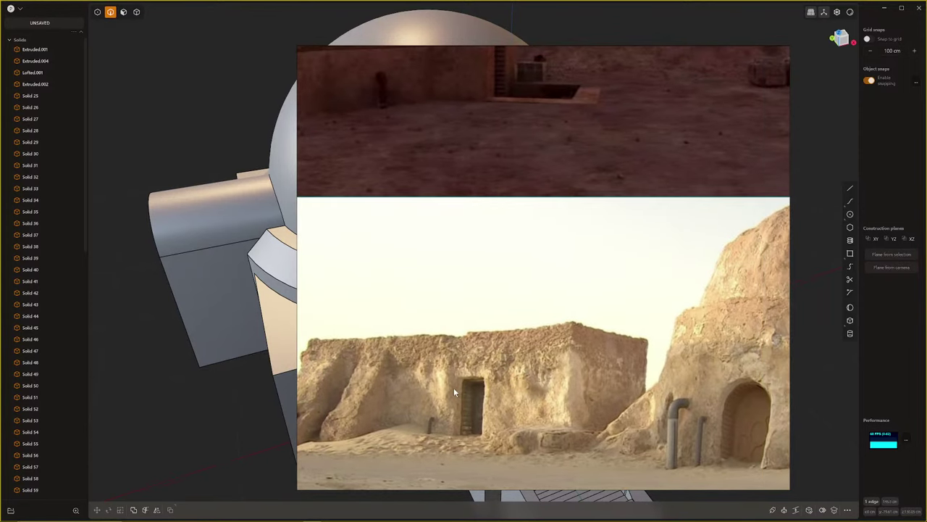
drag(453, 387, 564, 364)
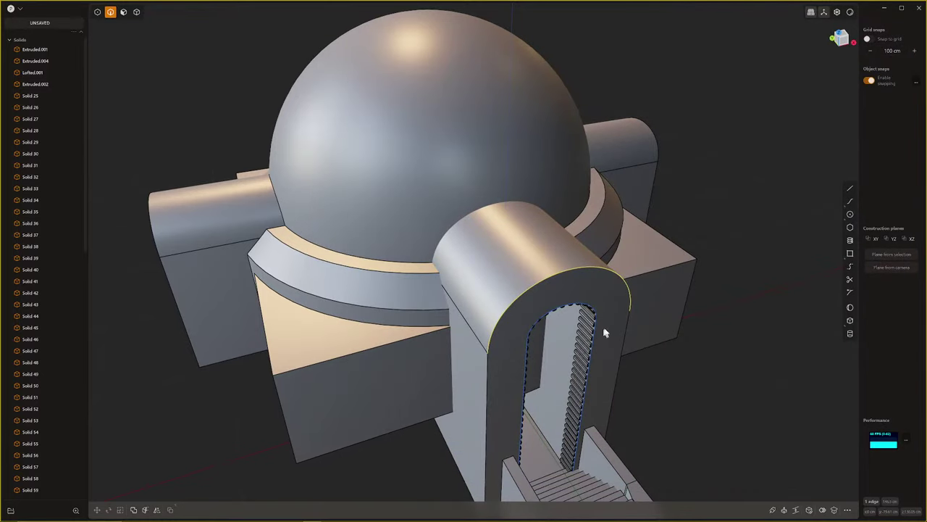
middle_drag(606, 331, 511, 268)
click(466, 299)
key(Delete)
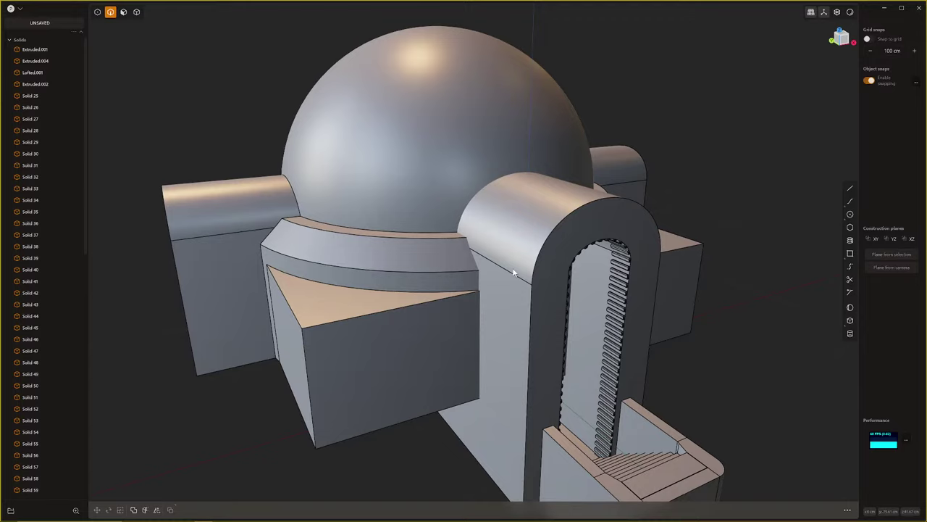
middle_drag(467, 219, 557, 285)
click(600, 234)
key(f)
middle_drag(599, 234, 563, 338)
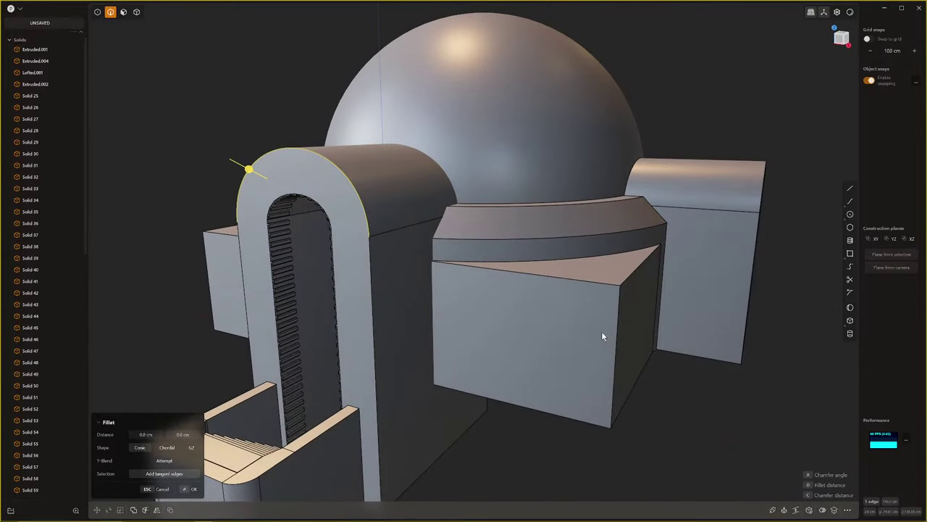
middle_drag(411, 336, 439, 308)
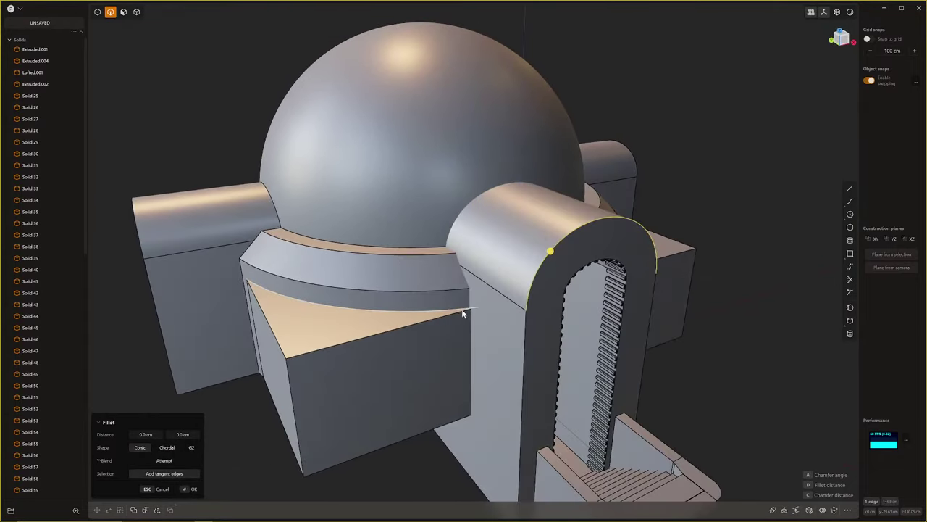
key(4)
key(Escape)
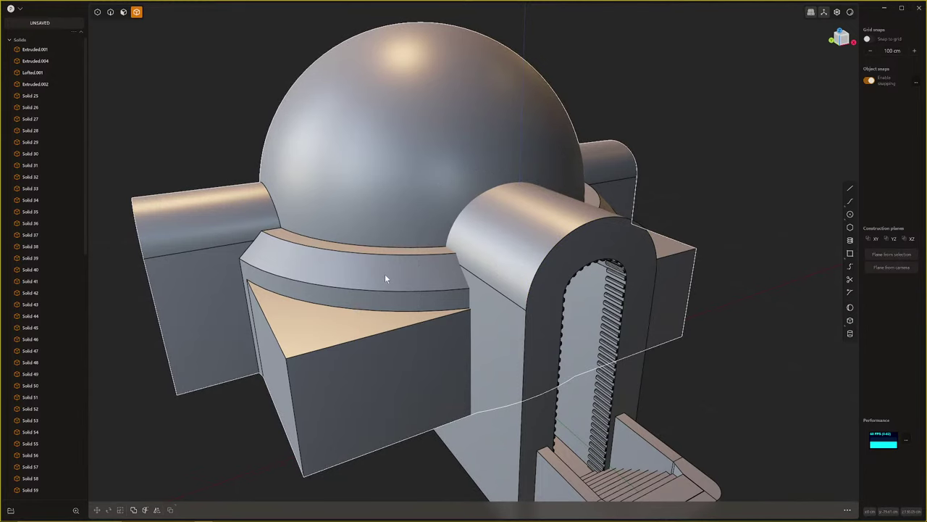
Join the entrance corridor and the main domed body into one solid with a Boolean union
click(513, 265)
key(q)
click(379, 253)
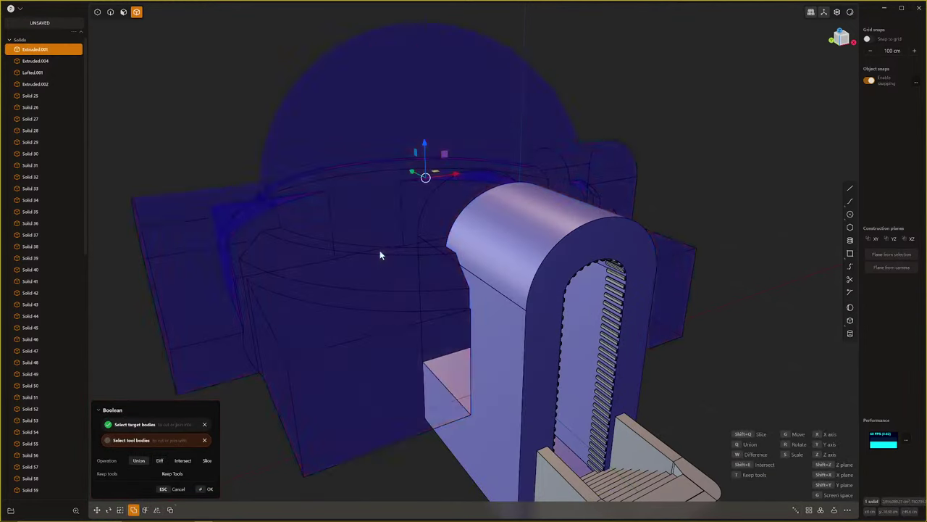
key(q)
middle_drag(538, 257, 613, 198)
key(Return)
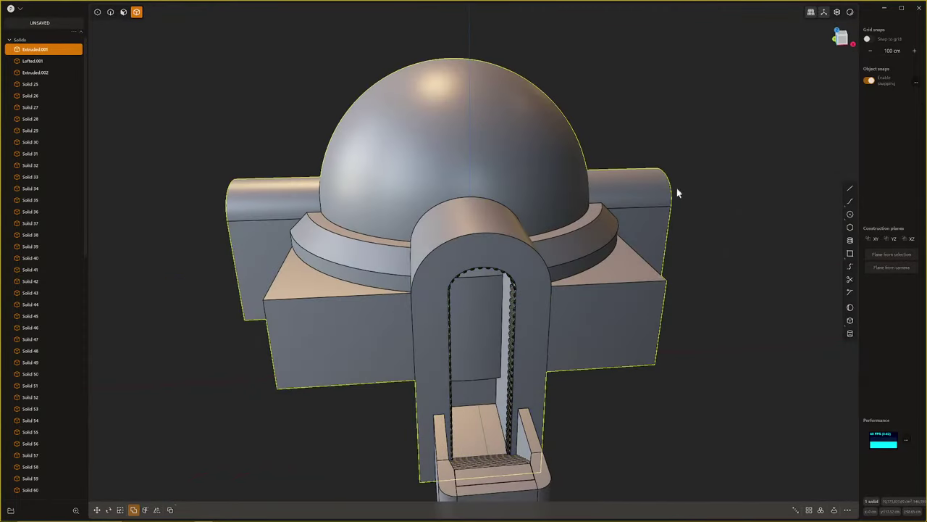
Remove the sloped face of the dome's base ring between the entrance corridor and the adjacent arched wing
middle_drag(677, 190, 510, 287)
middle_drag(319, 362, 543, 312)
scroll(411, 310, up, 4)
scroll(410, 306, down, 2)
middle_drag(410, 305, 443, 317)
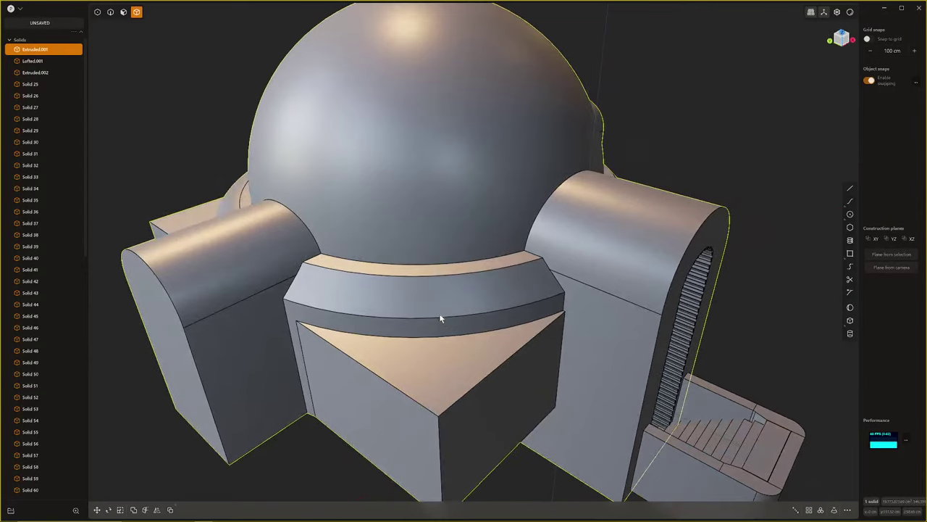
key(3)
click(425, 296)
key(o)
key(Return)
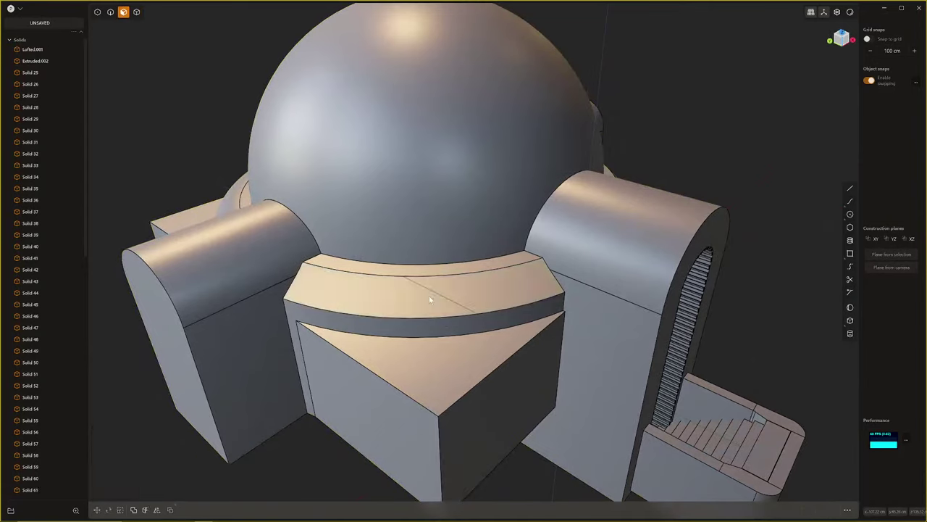
Try to patch the hole in the base ring along its six boundary edges, with G1 continuity on the upper edge
key(2)
double_click(413, 282)
key(e)
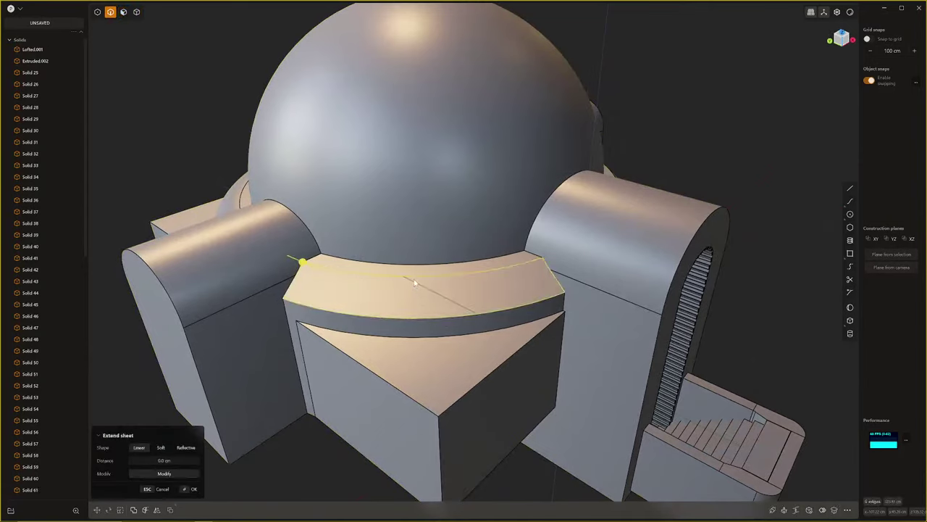
key(alt+p)
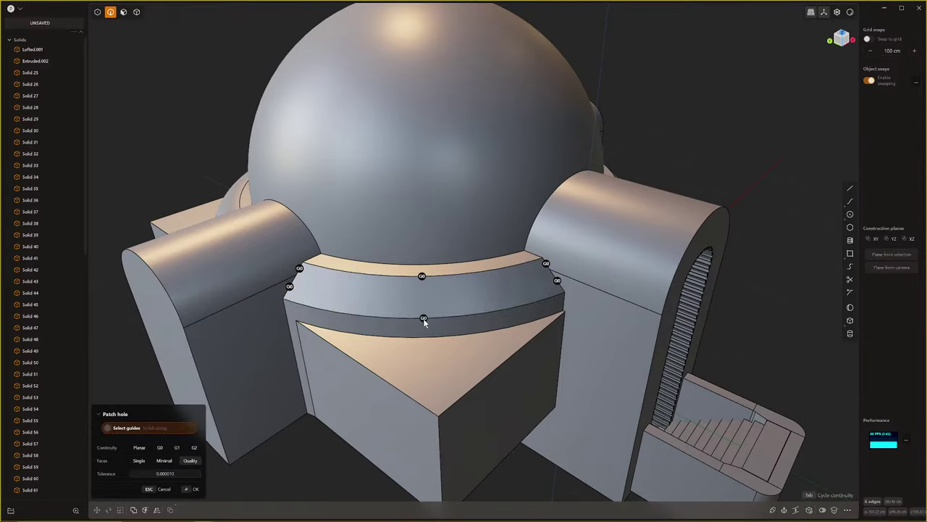
key(Return)
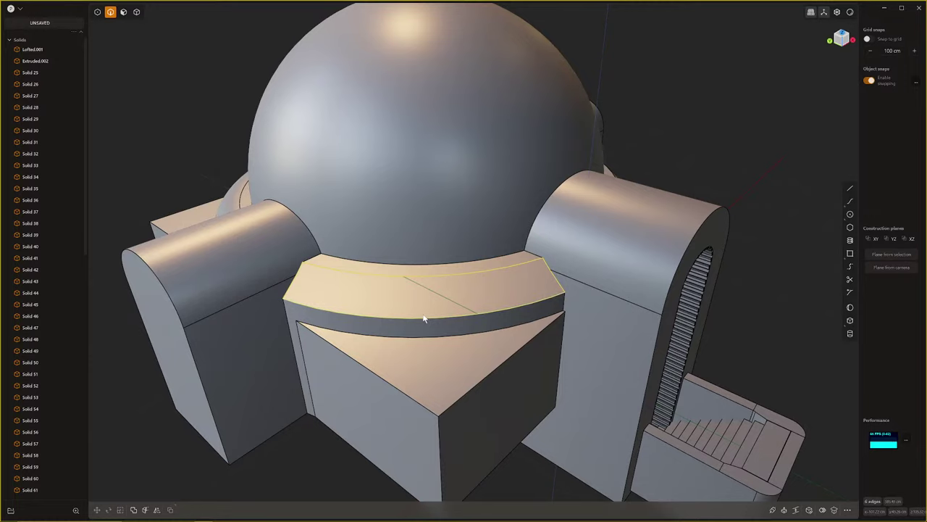
key(shift+f)
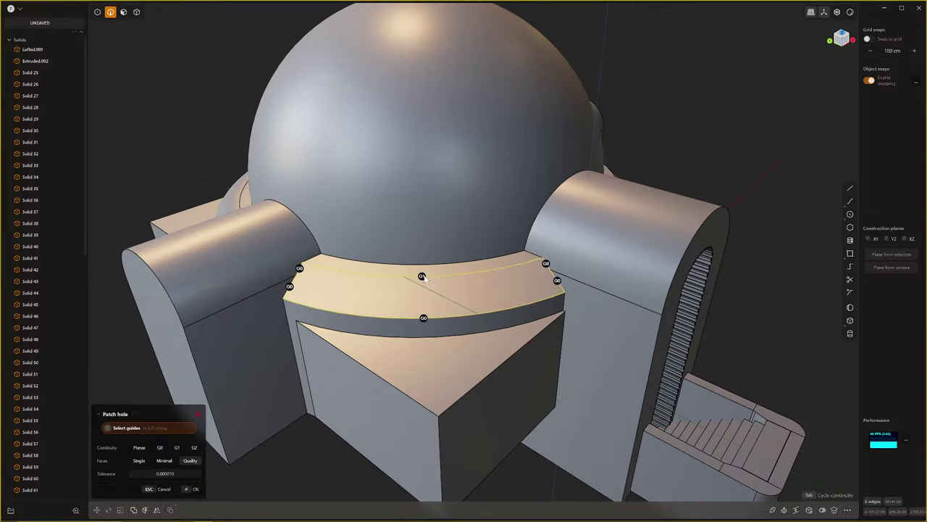
key(Return)
middle_drag(373, 318, 438, 337)
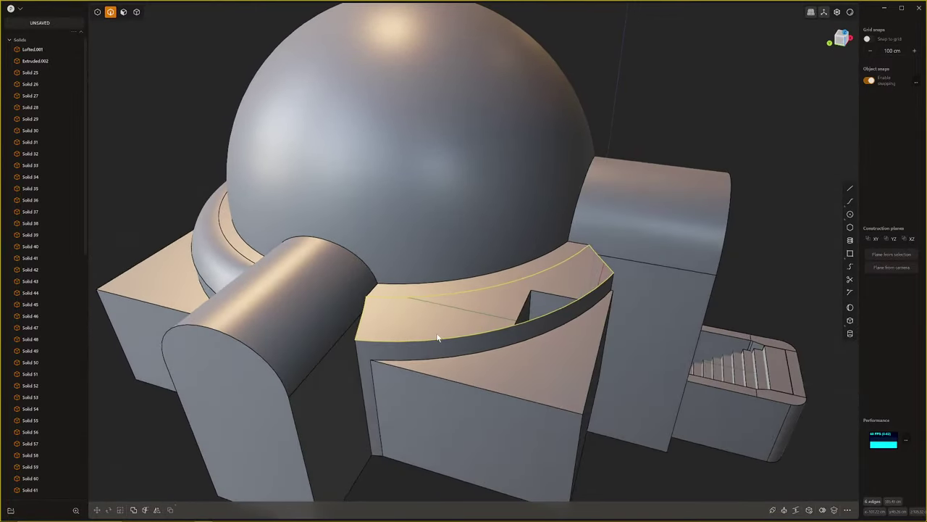
Undo the removal of the base ring's sloped face
key(shift+p)
right_click(500, 331)
key(ctrl+z)
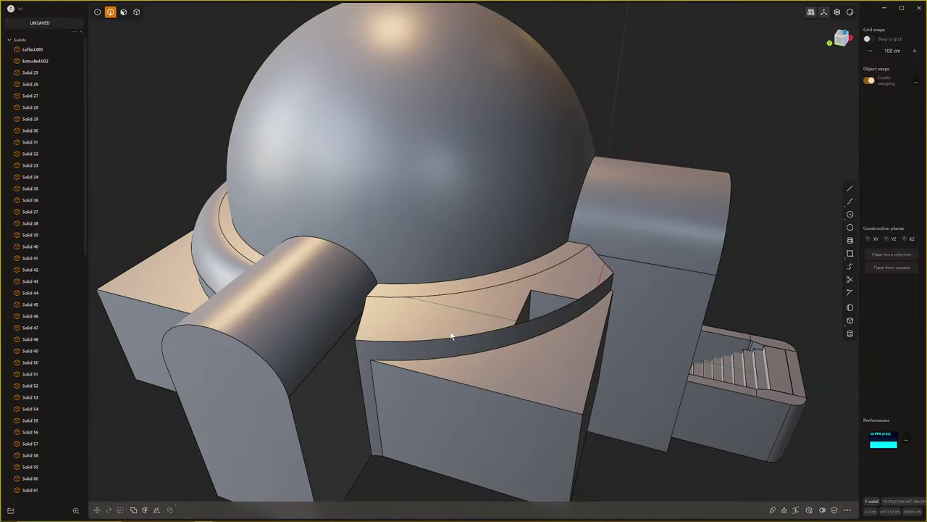
key(shift+p)
right_click(451, 336)
Split the base ring's sloped face lengthwise through its centre
key(ctrl+r)
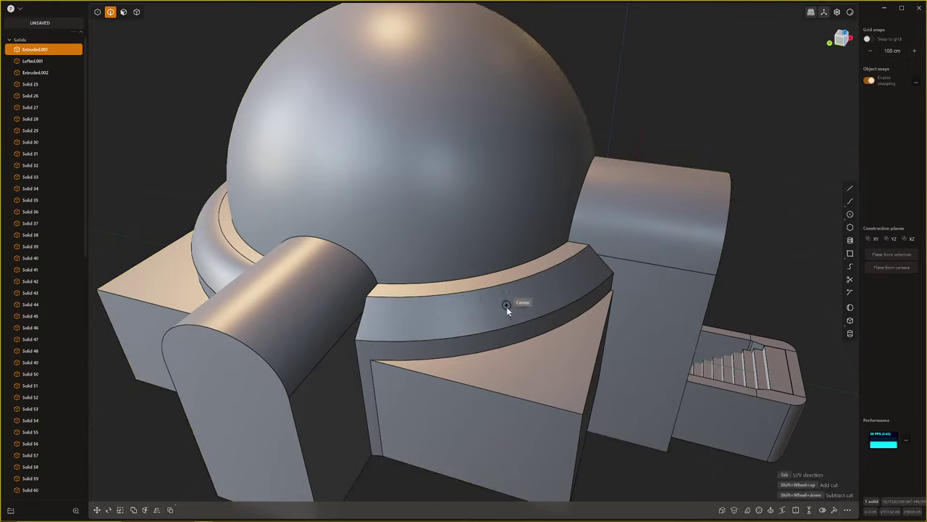
click(506, 307)
middle_drag(501, 311, 410, 307)
Set a temporary construction plane from the two halves of the base ring's sloped face
key(3)
click(380, 259)
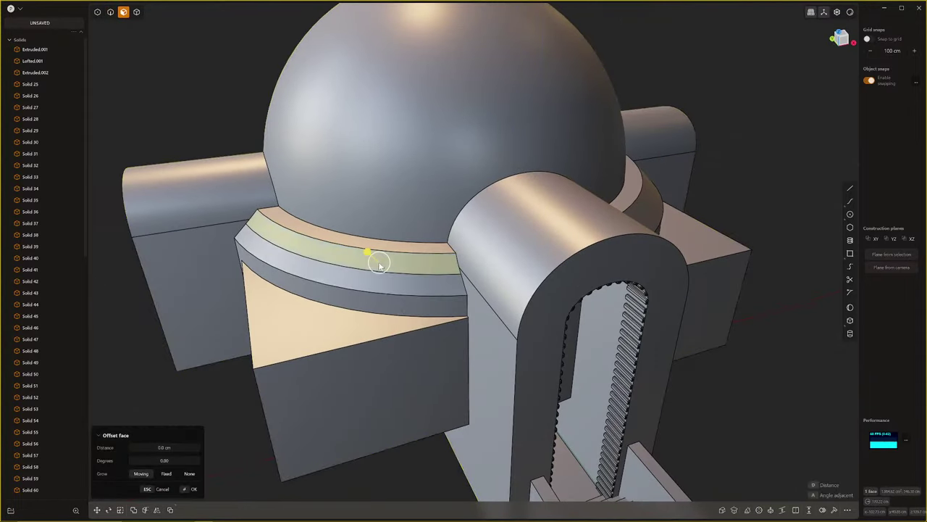
shift+click(365, 277)
scroll(355, 290, up, 2)
scroll(355, 290, up, 1)
scroll(355, 291, down, 1)
key(space)
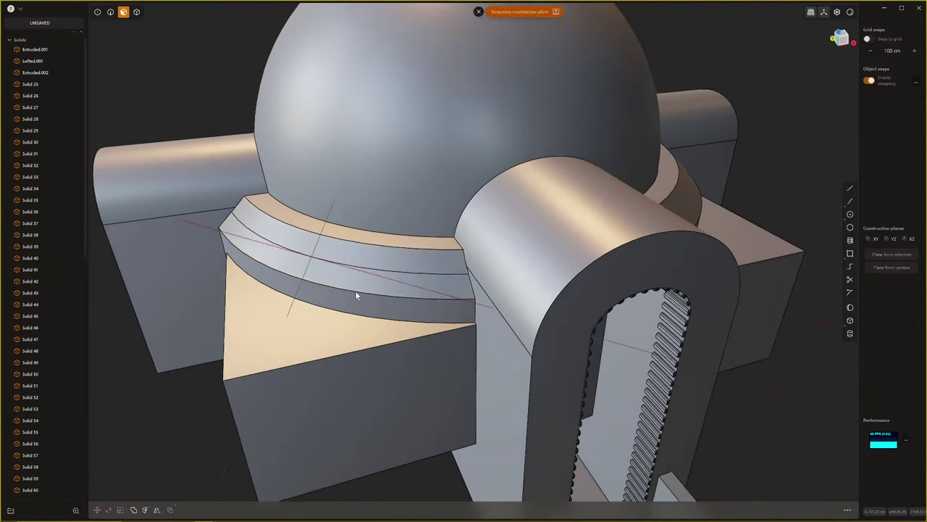
Try to bulge the base ring by moving the dividing edge of its sloped face
scroll(355, 291, up, 1)
middle_drag(420, 304, 565, 334)
scroll(578, 327, up, 4)
scroll(580, 323, down, 2)
key(2)
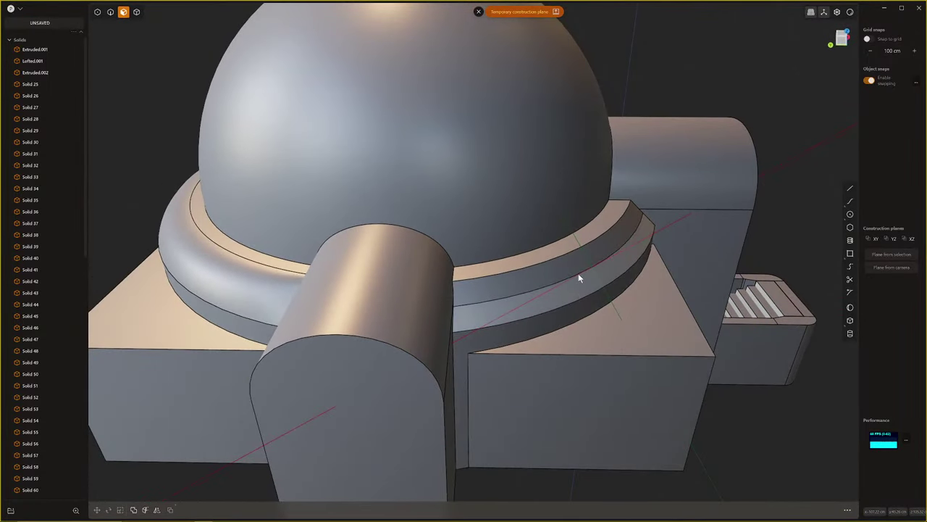
click(576, 275)
key(f)
key(g)
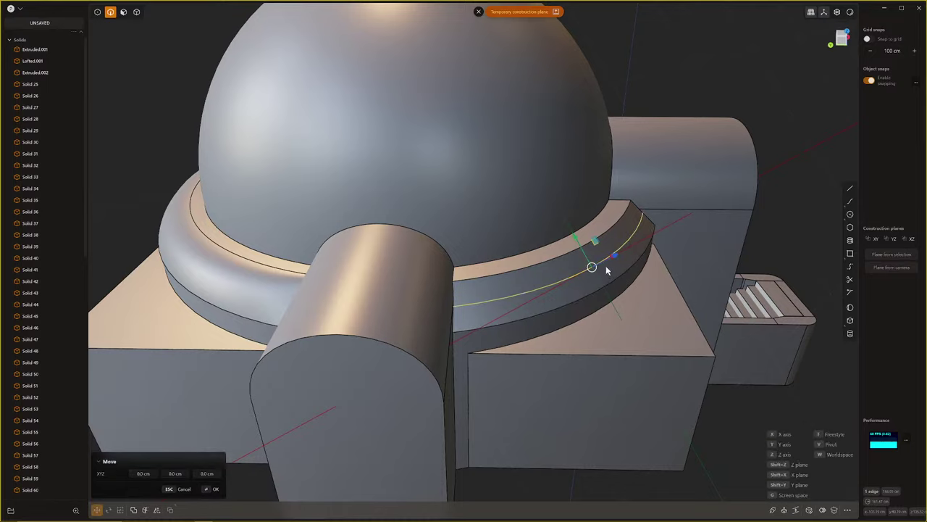
drag(603, 262, 588, 278)
right_click(587, 278)
Undo the edge move and the split of the base ring's sloped face
middle_drag(588, 282, 389, 394)
key(ctrl+z)
key(ctrl+z)
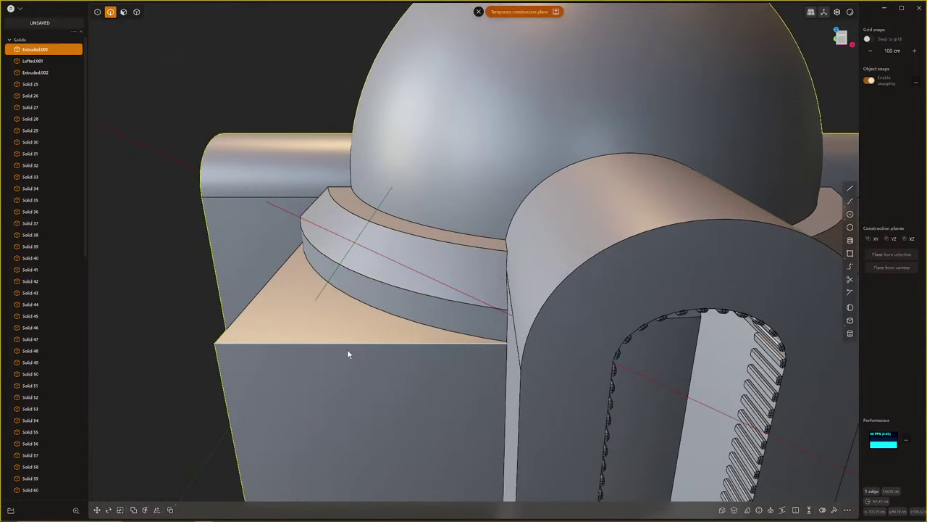
Fillet the upper outer edge of the base ring's sloped section by about 28 cm
middle_drag(348, 353, 406, 371)
scroll(435, 363, up, 1)
middle_drag(468, 353, 564, 352)
middle_drag(569, 274, 550, 298)
key(b)
drag(573, 266, 574, 219)
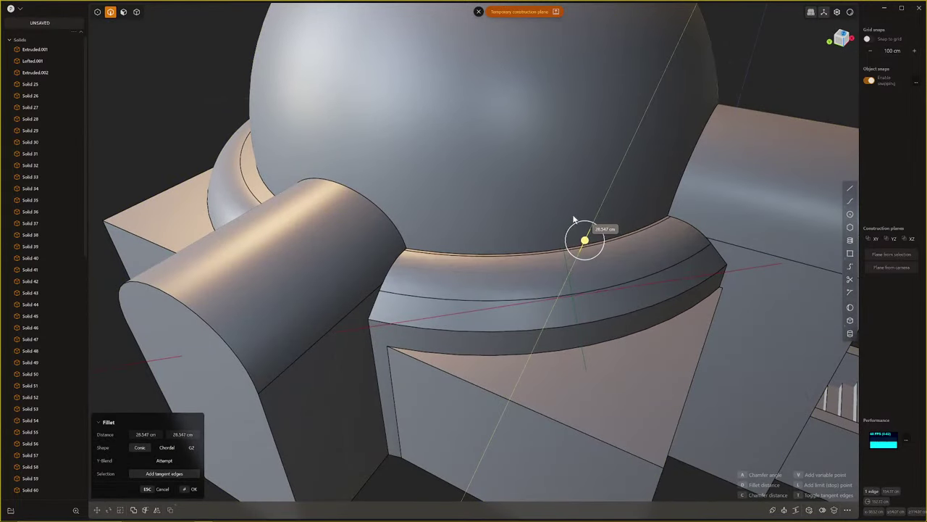
key(Return)
Fillet the lower edge of the base ring's sloped face to round its underside
click(592, 320)
key(f)
drag(592, 321, 597, 374)
key(Return)
middle_drag(596, 375, 528, 362)
Delete the two fillet faces and the narrow strip between them from the base ring
key(3)
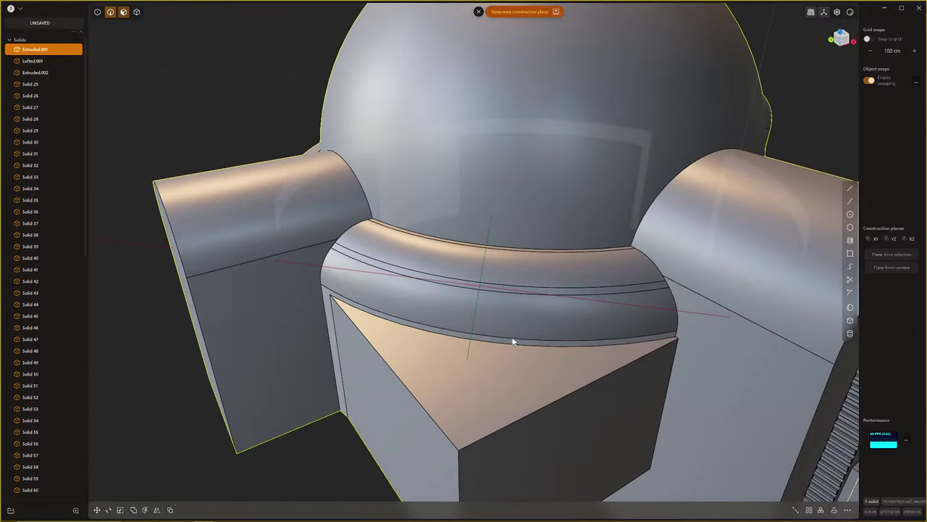
click(511, 327)
click(497, 278)
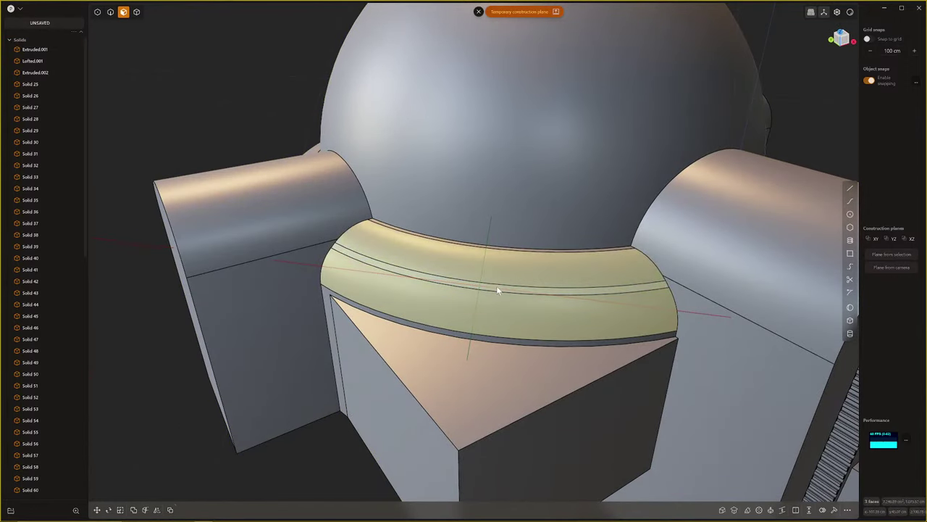
key(Delete)
Try to loft between the ring opening's upper and lower edges with G1 continuity, adding the side edge as a guide
key(2)
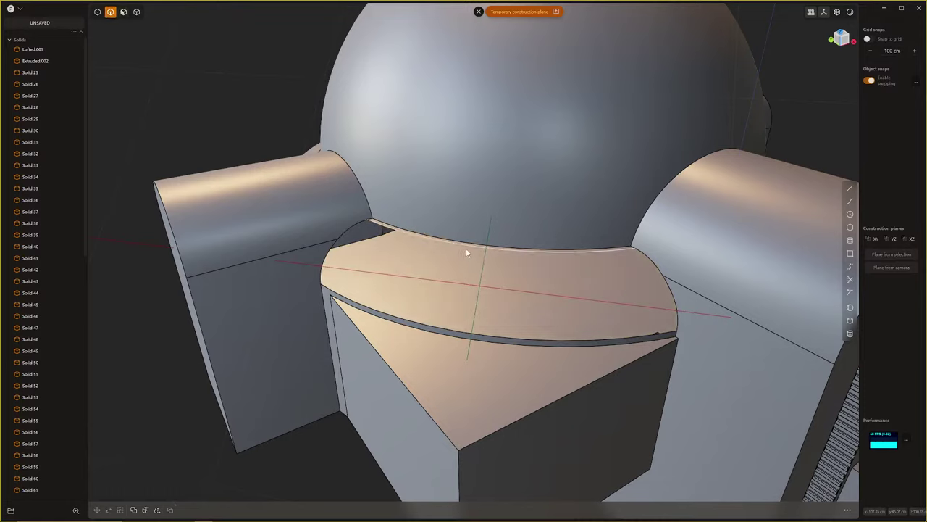
click(466, 248)
key(e)
shift+click(447, 332)
key(l)
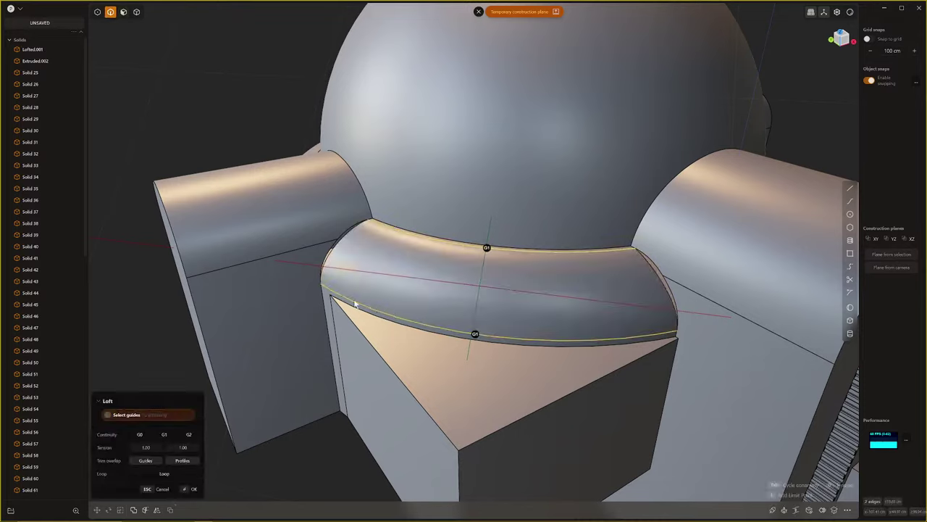
click(340, 240)
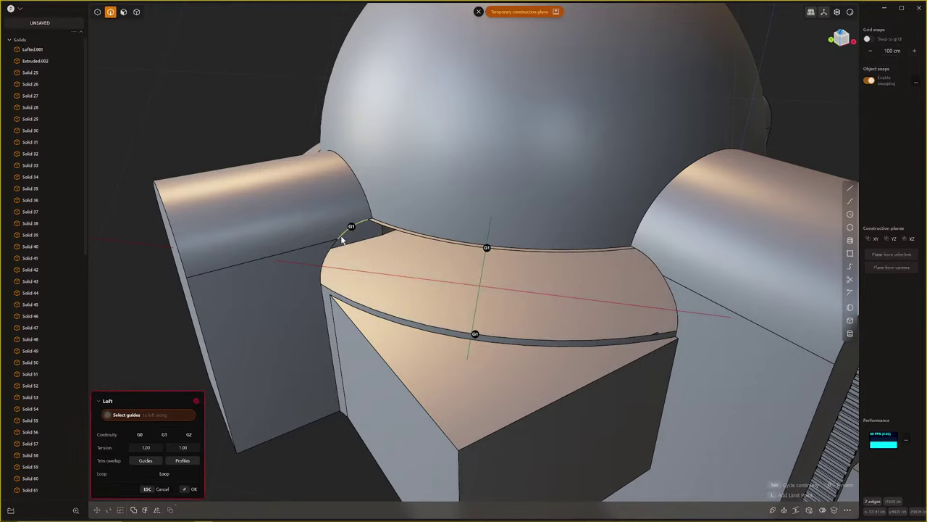
key(Escape)
middle_drag(512, 323, 538, 331)
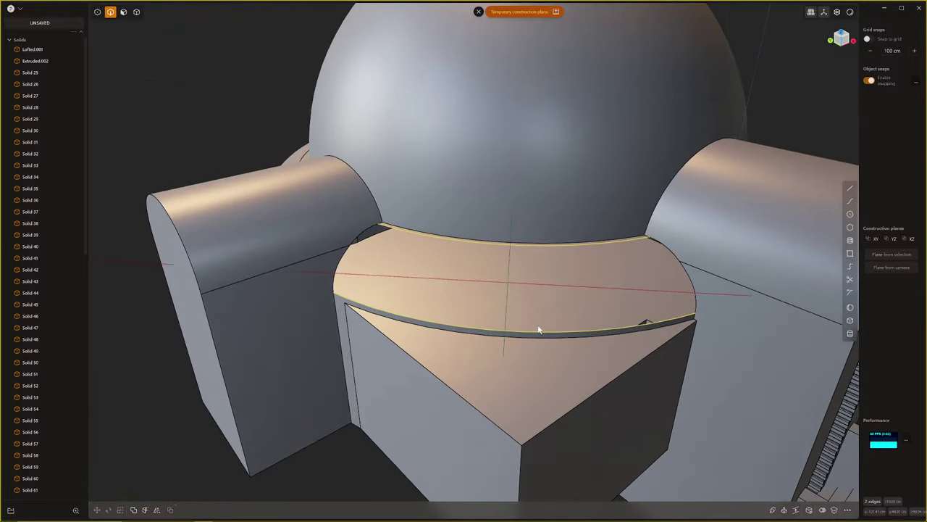
Try to patch the base ring opening from its upper and lower edges with G2 continuity
key(shift+p)
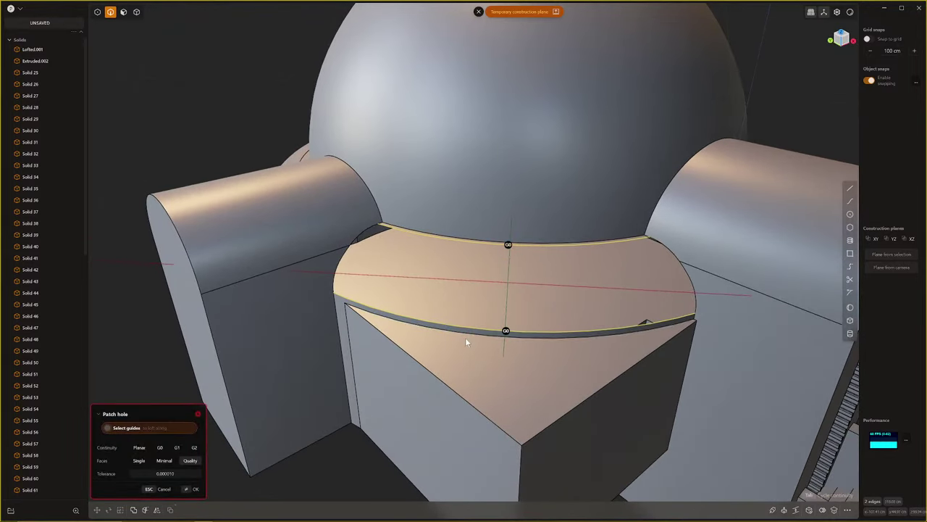
middle_drag(466, 340, 435, 336)
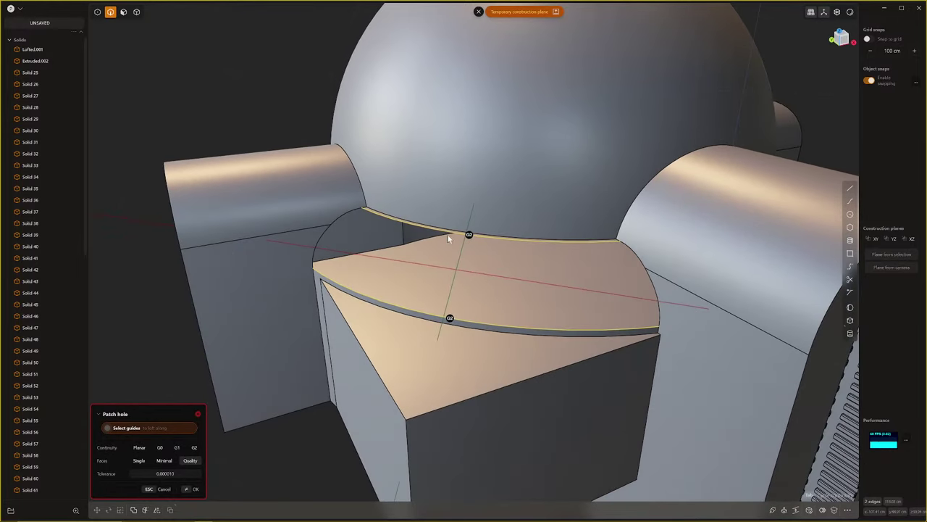
key(Return)
click(473, 238)
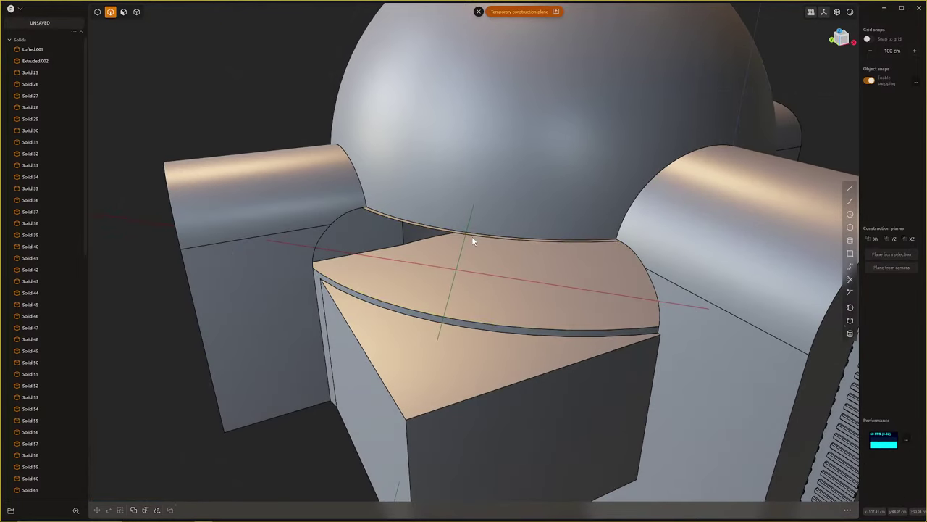
Patch the base ring opening using the full loop of its boundary edges
double_click(471, 236)
key(shift+e)
key(shift+p)
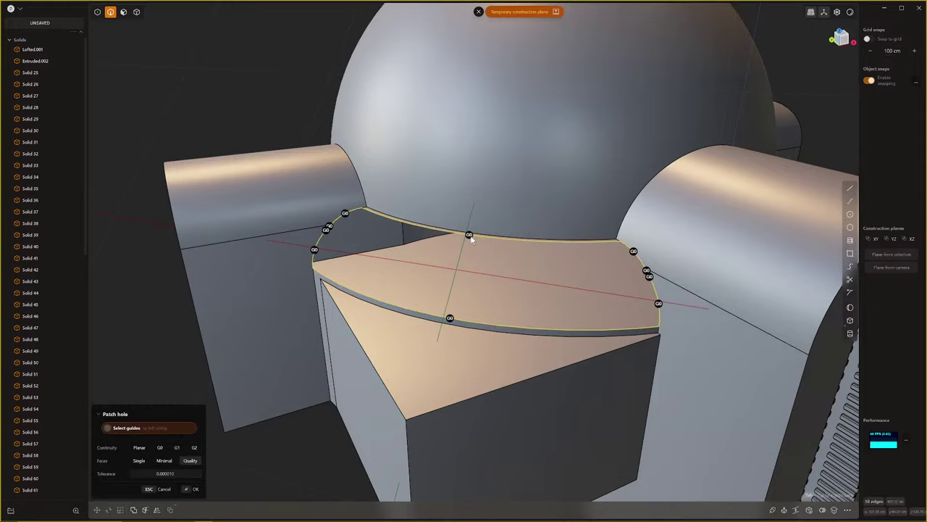
middle_drag(456, 265, 626, 355)
key(Return)
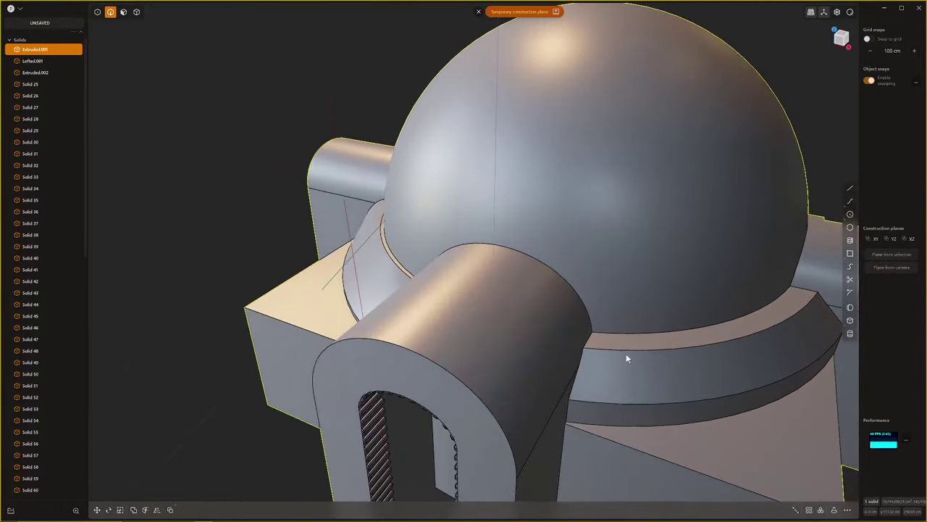
Fillet the upper and lower edges of the sloped face on the next base ring section
click(640, 348)
key(f)
click(666, 403)
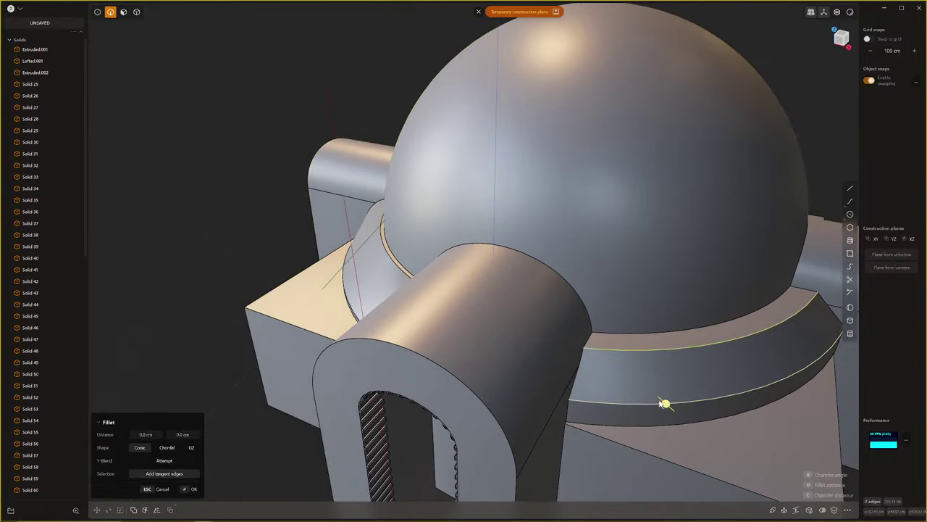
drag(665, 403, 671, 440)
key(Return)
Delete the two fillet faces and the narrow strip between them from this ring section
middle_drag(670, 446, 652, 430)
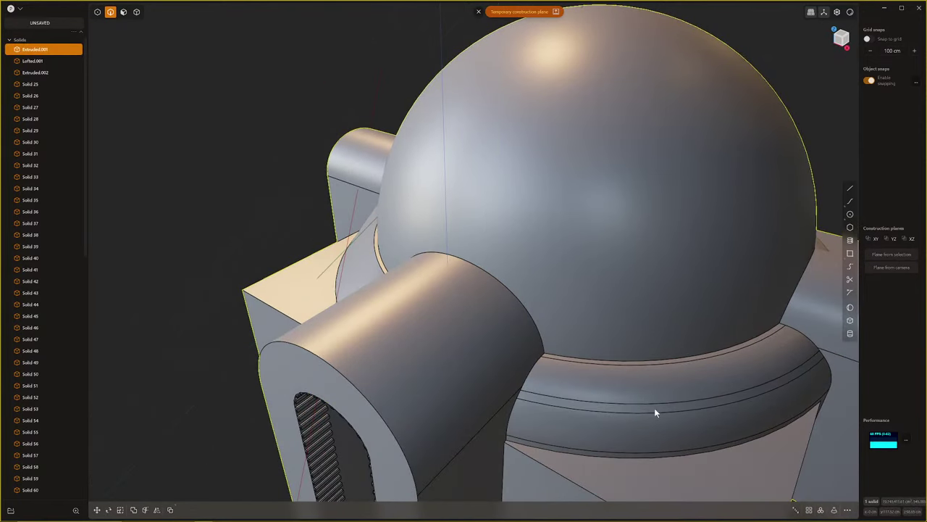
key(3)
click(657, 396)
shift+click(658, 408)
shift+click(658, 425)
key(Delete)
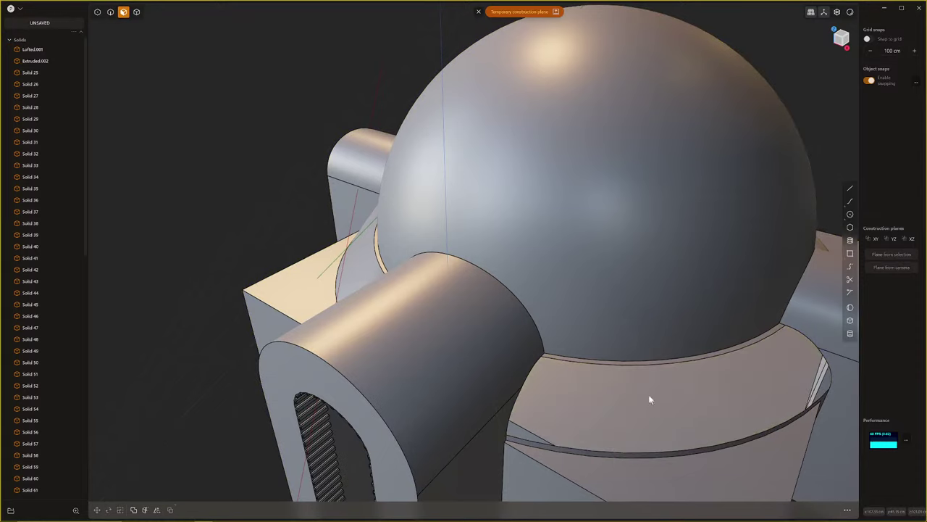
Patch this ring section's opening using the full loop of its boundary edges
key(2)
double_click(637, 365)
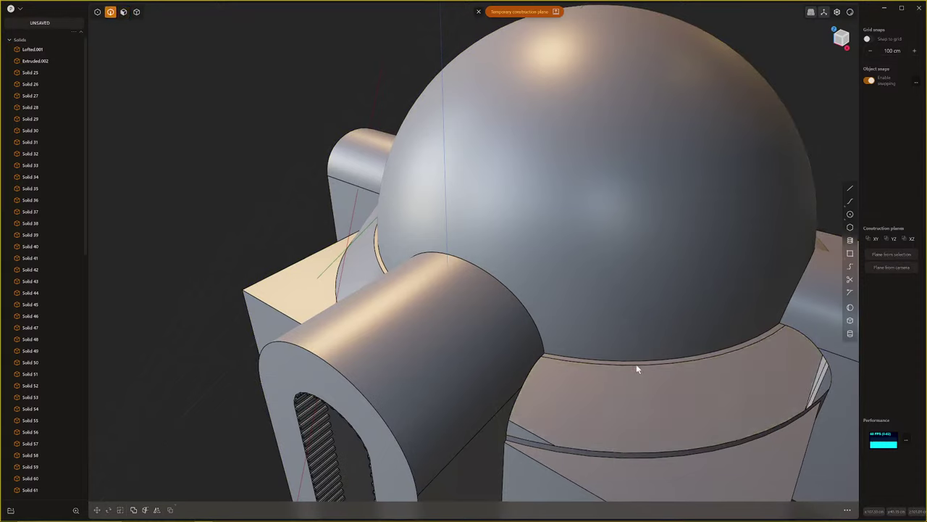
key(e)
key(alt+p)
middle_drag(624, 435, 781, 426)
key(Return)
Chamfer the two vertical edges where the curved wall below the ring meets the neighbouring corner blocks
scroll(513, 429, down, 5)
scroll(413, 389, up, 2)
middle_drag(326, 386, 464, 395)
scroll(366, 408, up, 1)
middle_drag(366, 408, 454, 442)
click(457, 440)
key(b)
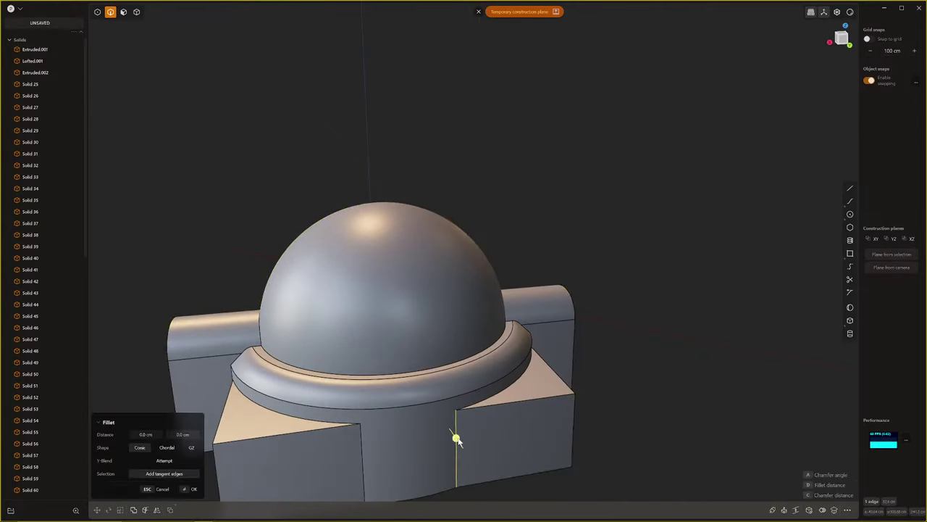
key(Escape)
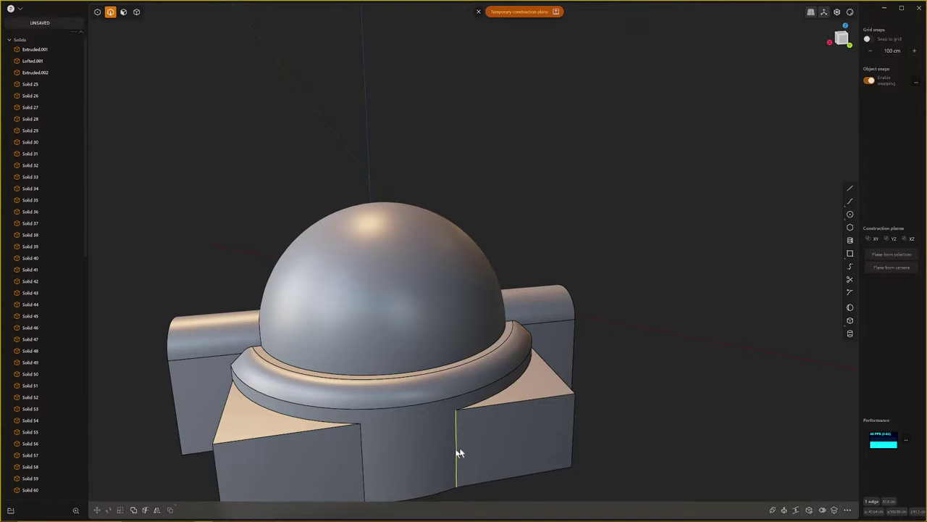
shift+click(362, 457)
key(f)
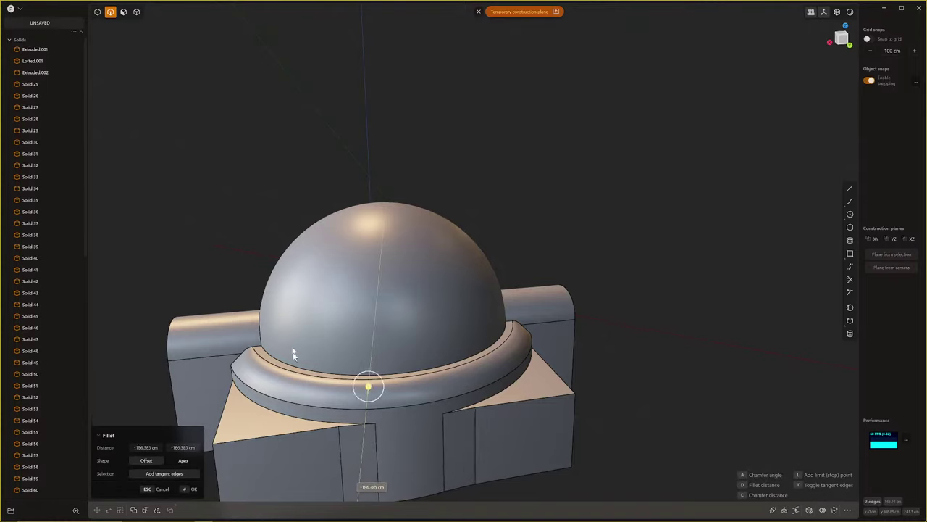
click(300, 350)
scroll(299, 348, down, 3)
middle_drag(301, 348, 552, 401)
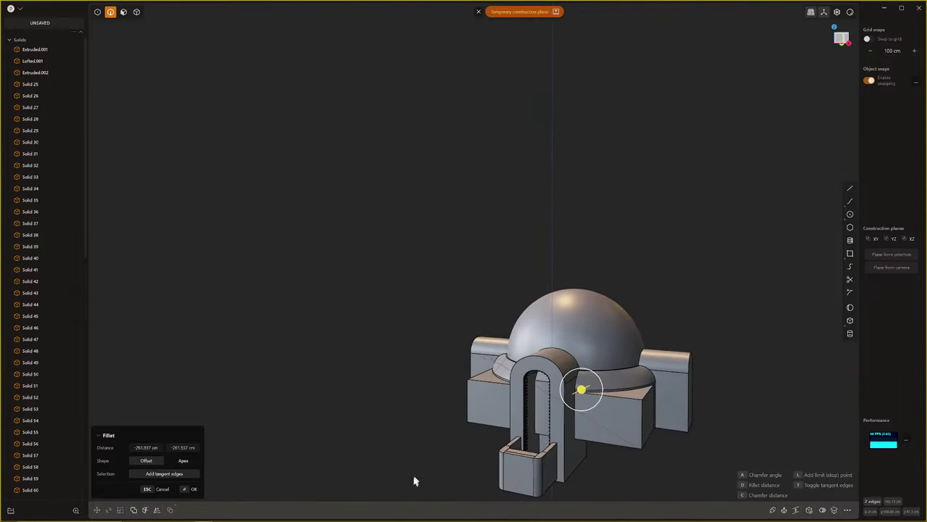
scroll(411, 485, down, 5)
middle_drag(475, 410, 413, 422)
right_click(509, 444)
Chamfer the outer vertical corner edge of the block beside the staircase entrance
scroll(509, 439, up, 4)
click(526, 396)
key(b)
drag(394, 430, 421, 430)
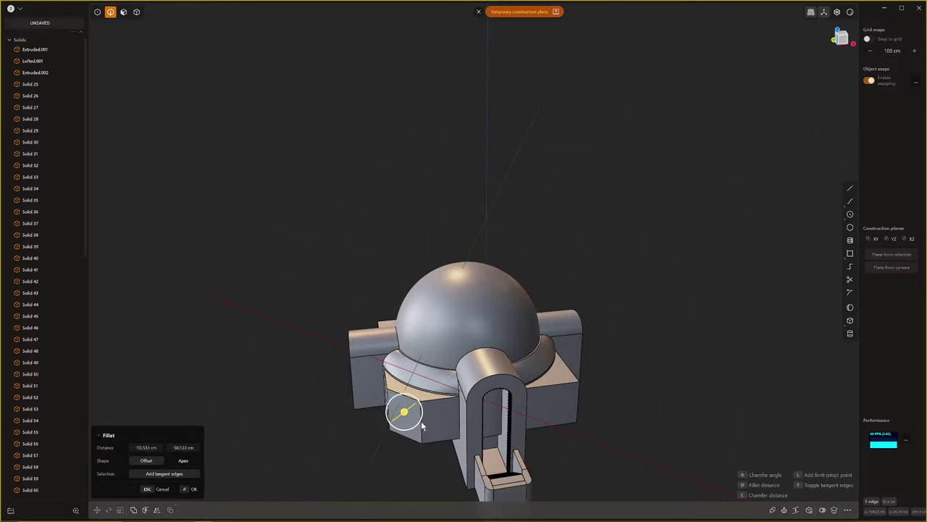
right_click(418, 432)
Fillet the two vertical edges of the chamfered corner block to round its front
scroll(415, 432, up, 4)
middle_drag(416, 432, 443, 424)
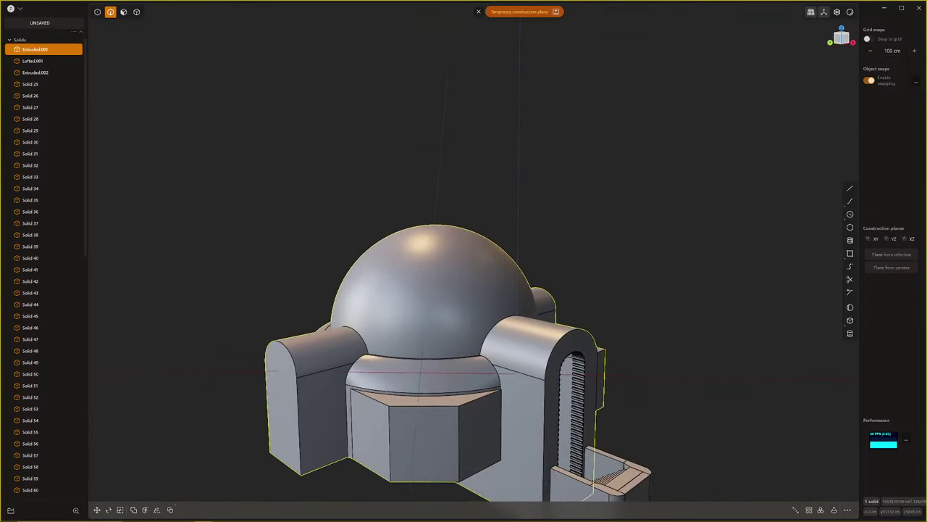
middle_drag(450, 482, 464, 425)
scroll(465, 429, down, 3)
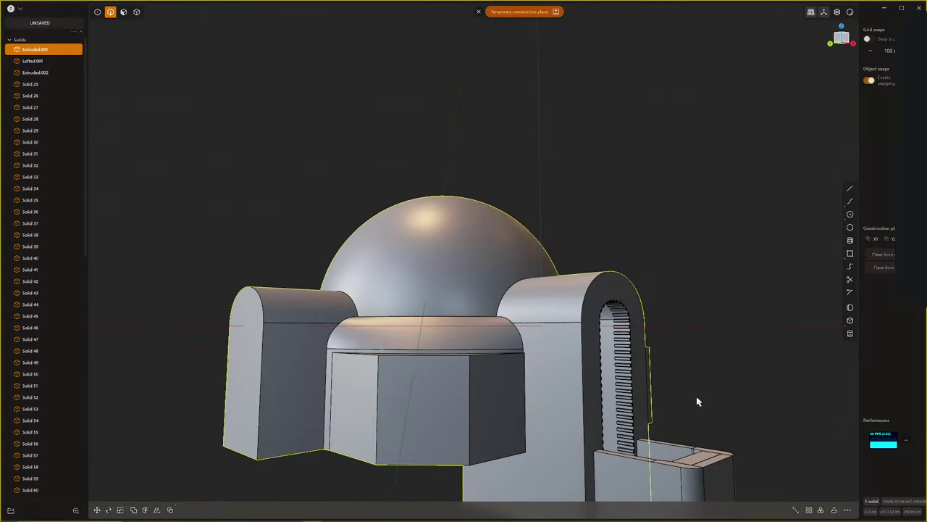
middle_drag(697, 401, 600, 412)
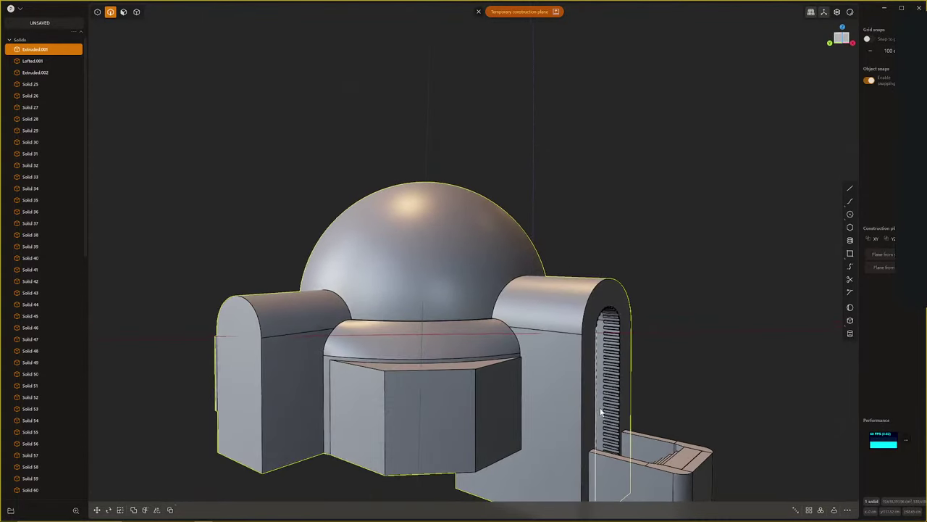
middle_drag(450, 413, 417, 432)
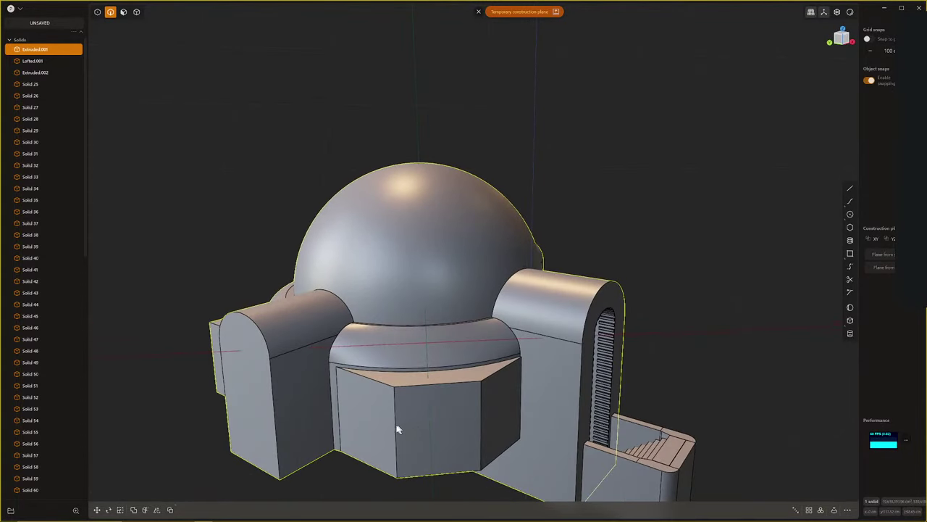
click(395, 429)
key(f)
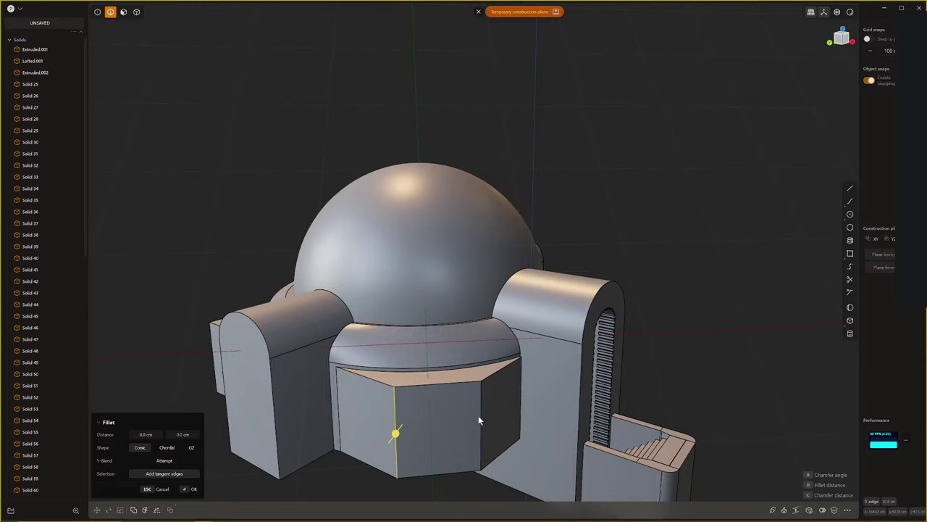
drag(481, 416, 547, 422)
key(Return)
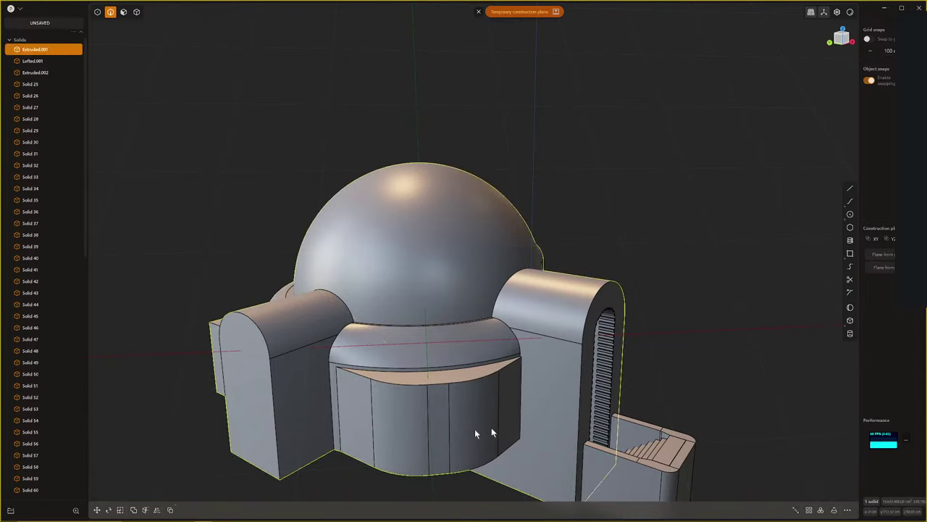
Delete the rounded front faces of the corner block, including the narrow strips between the fillets
key(3)
click(415, 418)
shift+click(442, 416)
shift+click(454, 412)
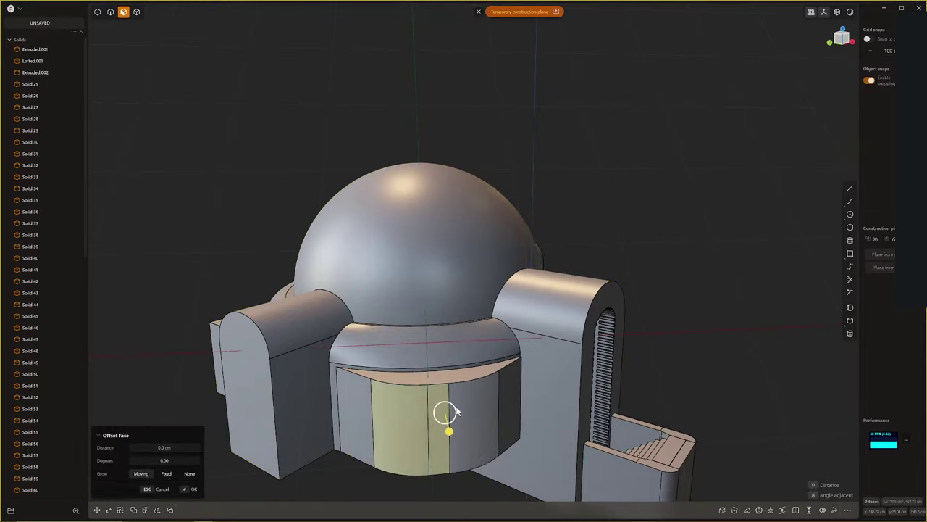
shift+click(458, 404)
key(Delete)
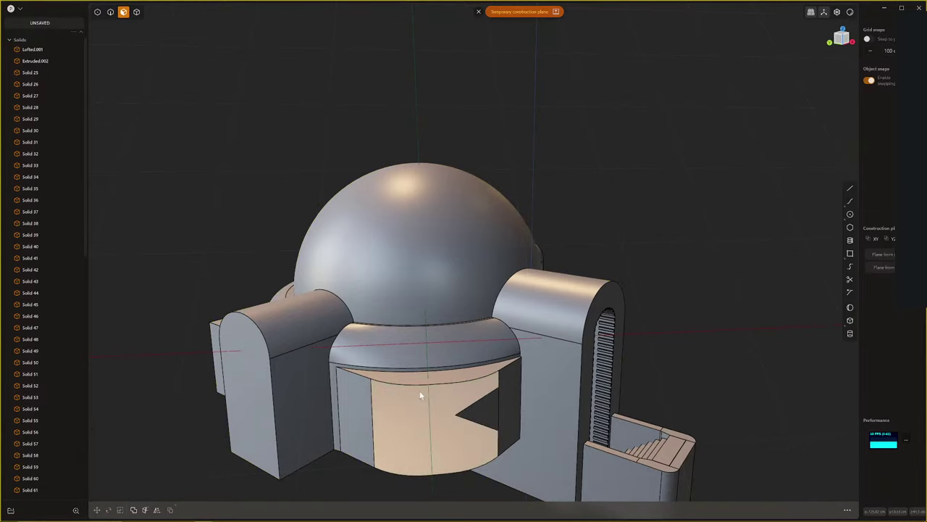
Patch the corner block's open front using the loop of edges around the hole
alt+click(417, 385)
middle_drag(417, 386, 431, 421)
key(alt+p)
scroll(426, 418, up, 1)
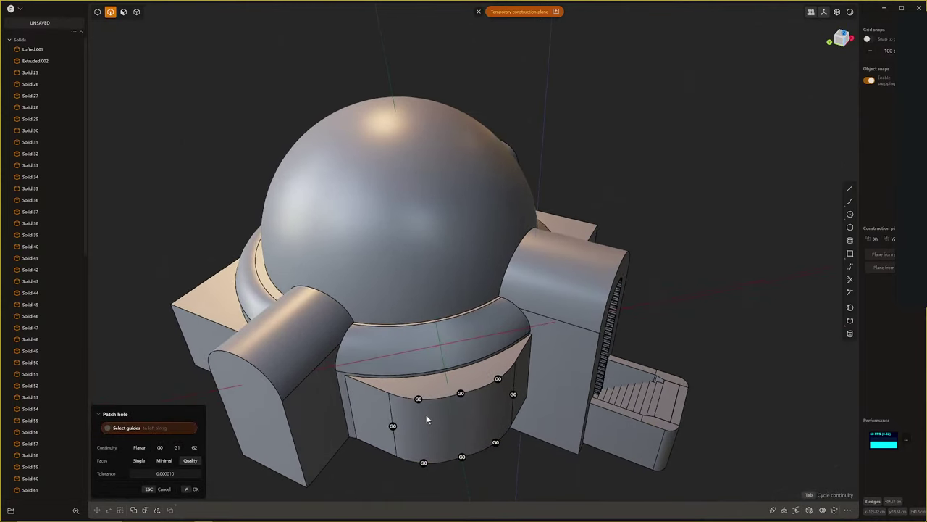
key(Return)
Offset the rounded corner block's top face downward, away from the base ring
scroll(427, 418, up, 4)
middle_drag(420, 383, 430, 366)
key(3)
click(437, 362)
key(o)
drag(438, 327, 437, 355)
key(Return)
Offset the same top face slightly further down to widen the wall band beneath the ring
scroll(437, 362, down, 4)
middle_drag(446, 384, 328, 358)
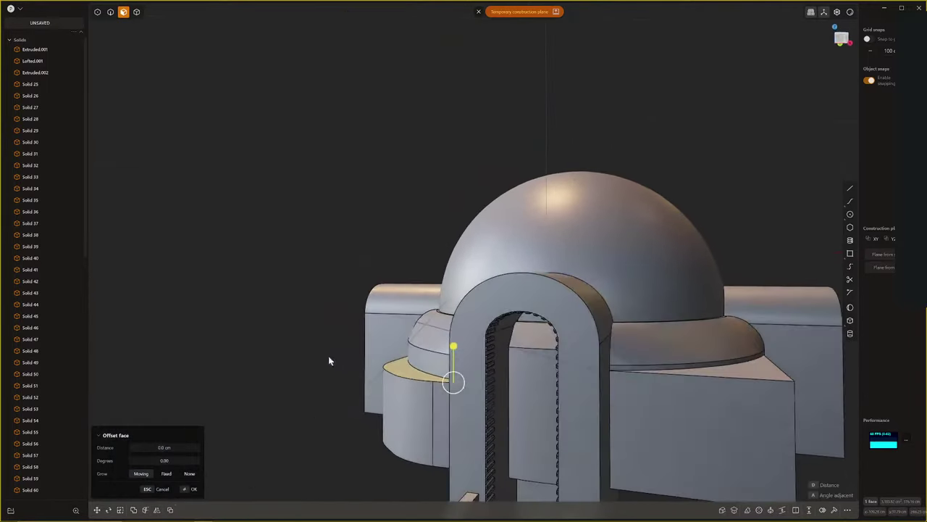
scroll(391, 384, down, 2)
middle_drag(442, 414, 520, 445)
scroll(520, 444, up, 2)
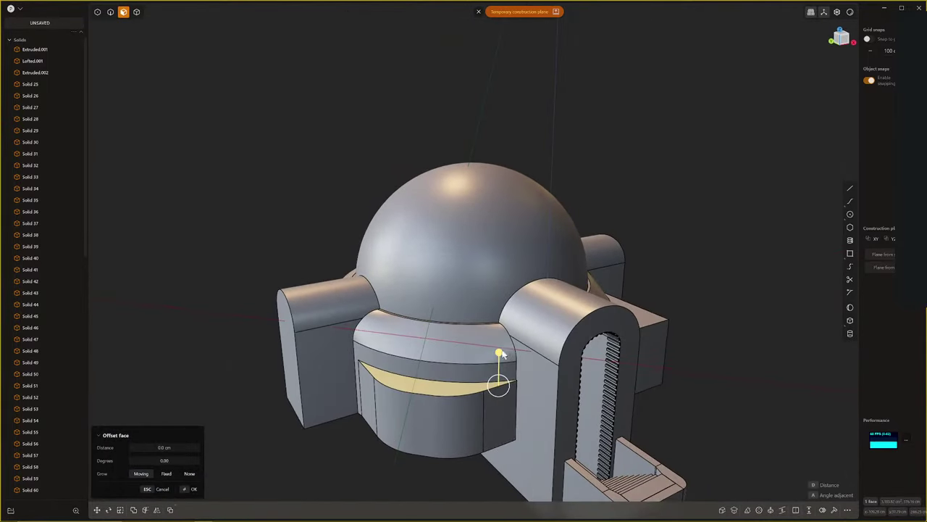
drag(499, 353, 500, 362)
key(Return)
Copy the base ring's lower edge as a separate curve and exit the temporary construction plane
middle_drag(451, 409, 475, 395)
scroll(430, 403, up, 2)
scroll(427, 407, up, 3)
middle_drag(420, 410, 416, 355)
scroll(419, 348, up, 2)
key(2)
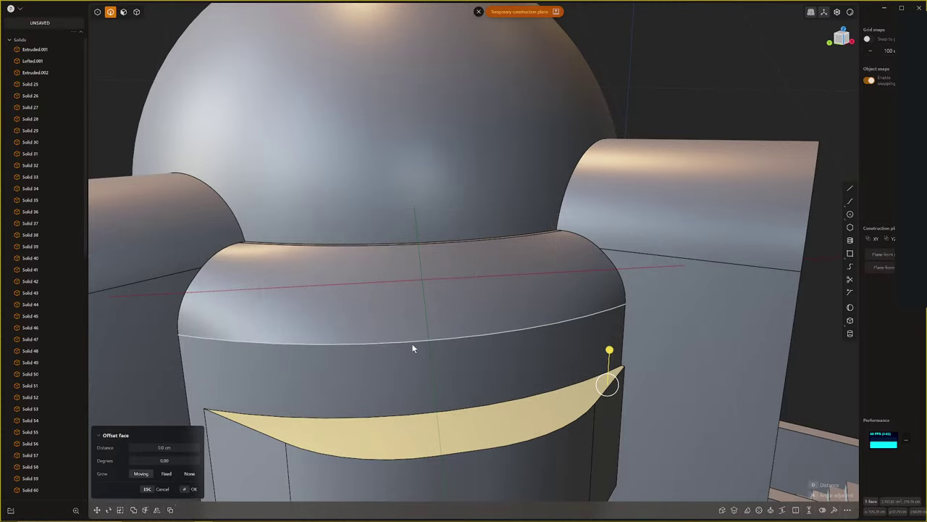
click(411, 343)
scroll(412, 345, down, 2)
middle_drag(433, 402, 459, 403)
key(g)
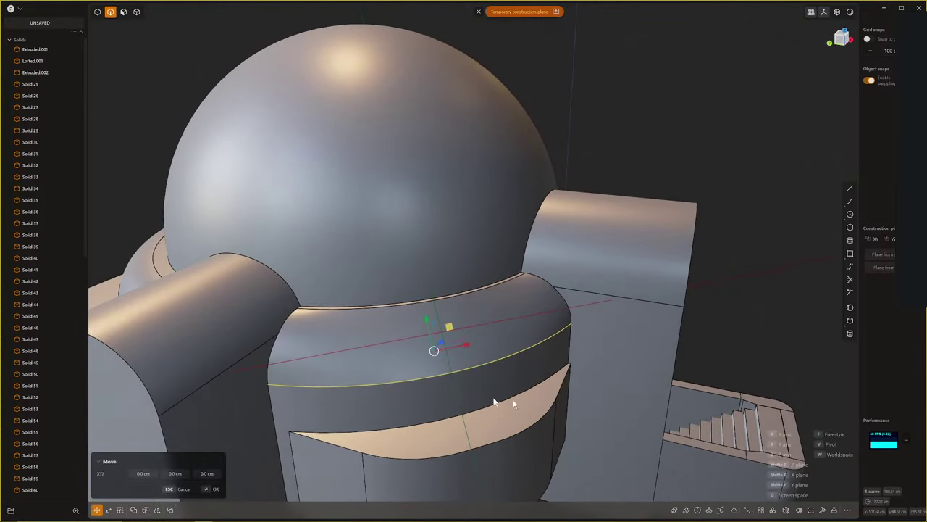
middle_drag(446, 360, 488, 330)
click(480, 12)
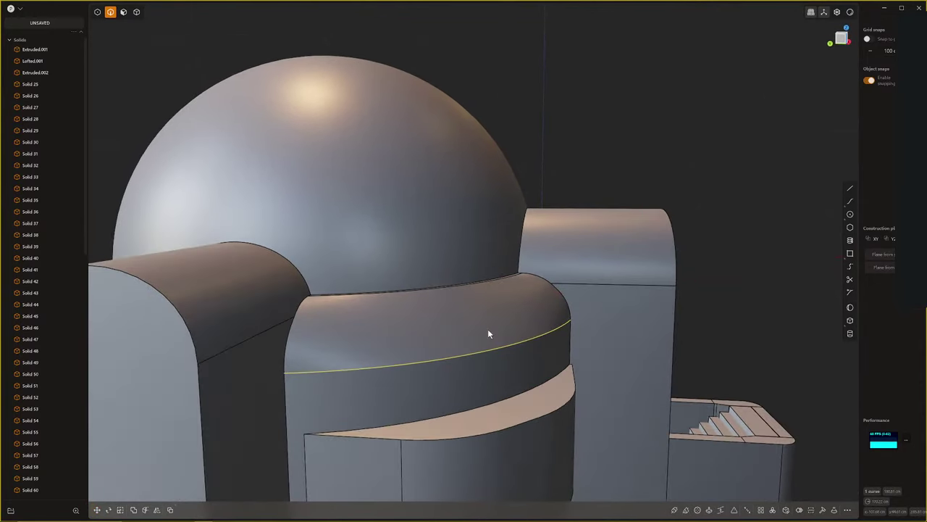
Move the copied curve down about 14 cm along the Z axis onto the wall band
key(g)
drag(453, 309, 452, 336)
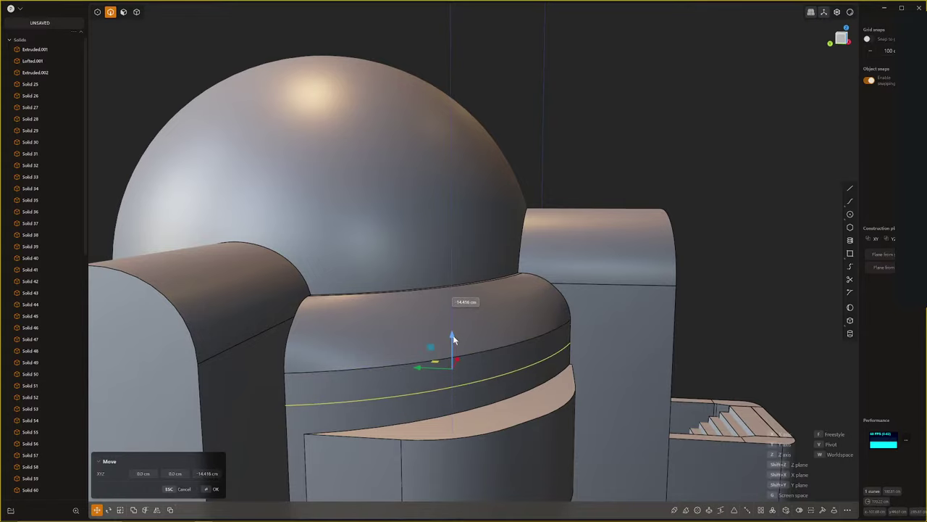
right_click(455, 336)
Draw a small upright rectangle on the wall band near one end of the copied curve
middle_drag(688, 348, 544, 378)
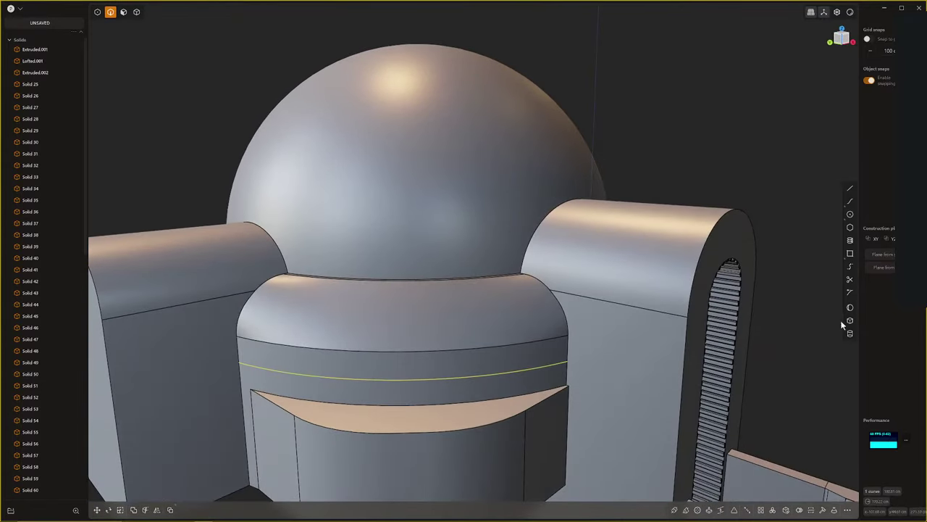
middle_drag(475, 362, 386, 343)
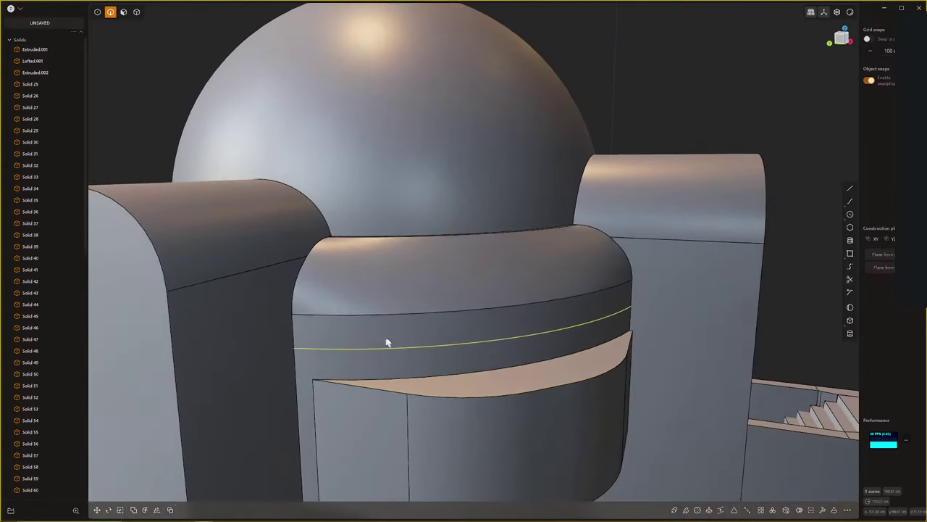
click(302, 338)
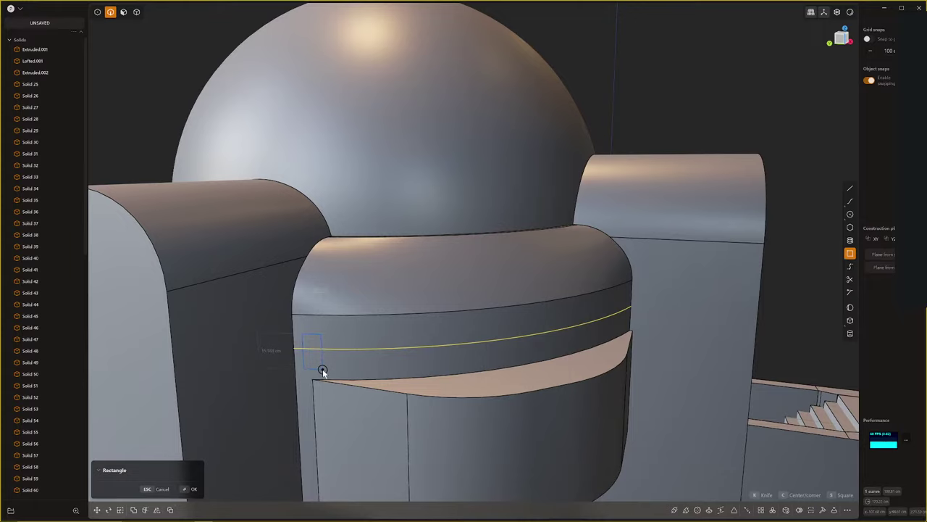
click(322, 369)
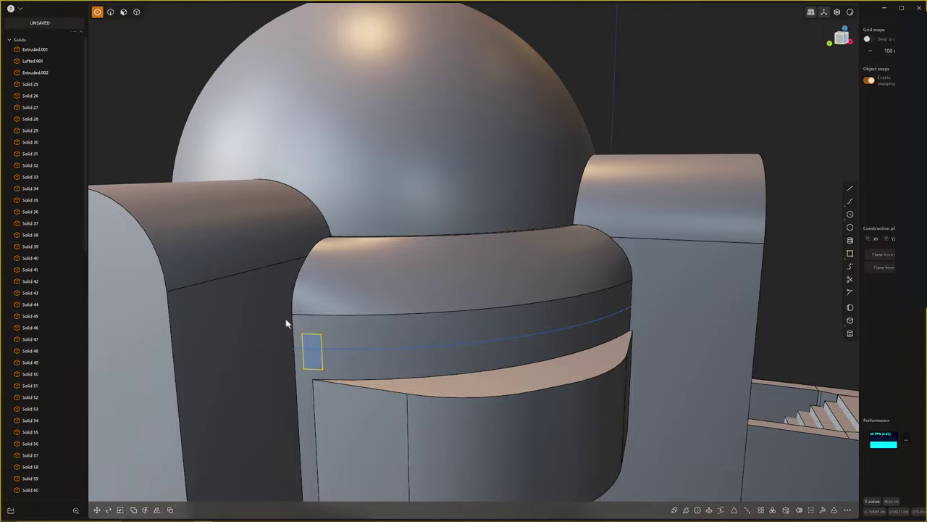
Chamfer all four corners of the small wall-band rectangle by about 1.6 cm to form an elongated octagon
key(ctrl+1)
scroll(322, 366, up, 4)
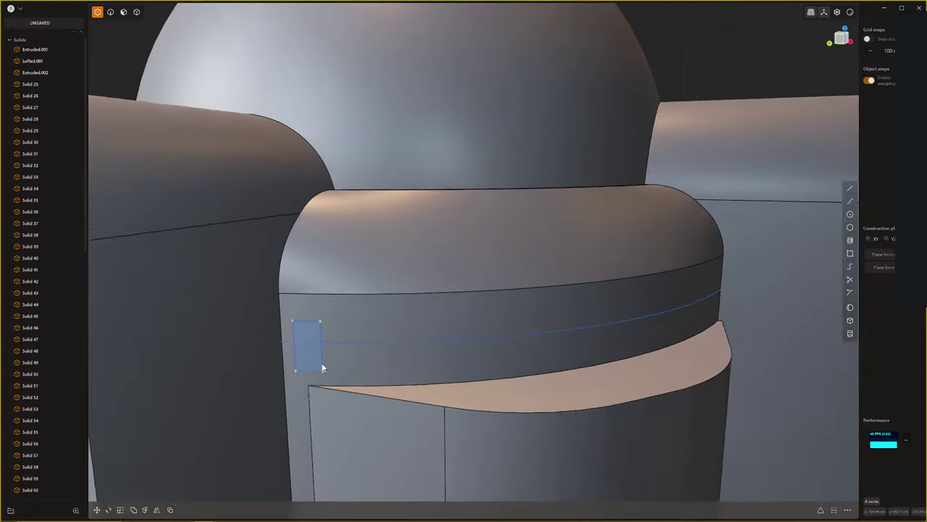
scroll(322, 362, down, 2)
key(b)
drag(310, 350, 316, 353)
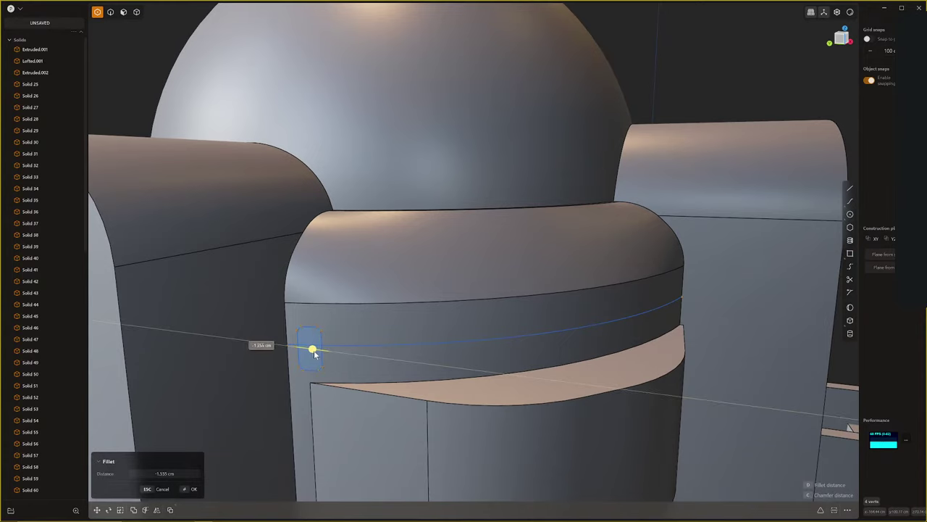
right_click(317, 356)
middle_drag(318, 356, 281, 372)
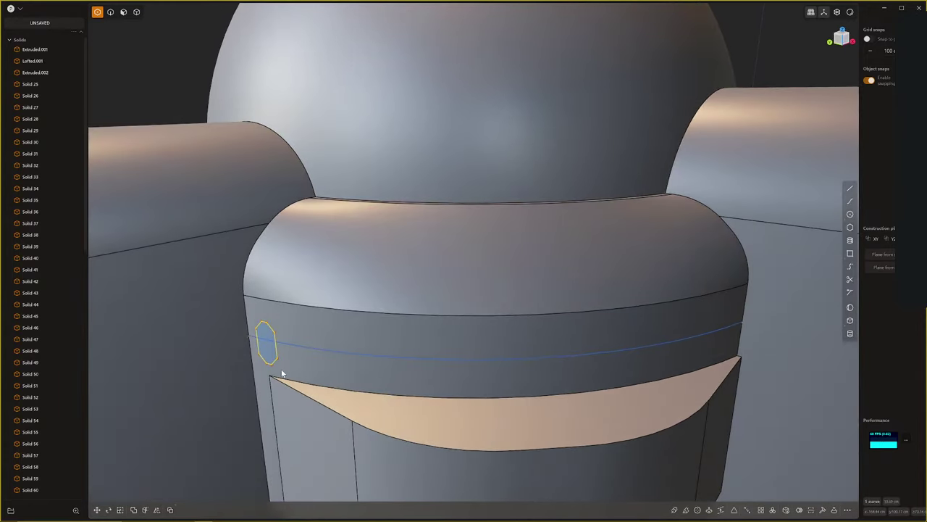
Extrude the octagonal profile about 4.5 cm as a separate solid and delete its source curve
key(3)
click(272, 346)
key(e)
drag(300, 325, 313, 321)
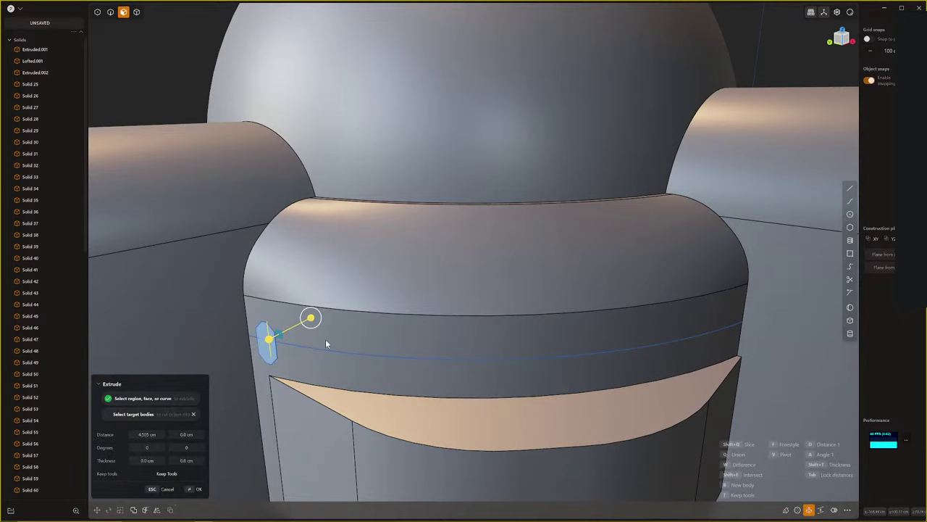
key(Return)
middle_drag(325, 344, 324, 345)
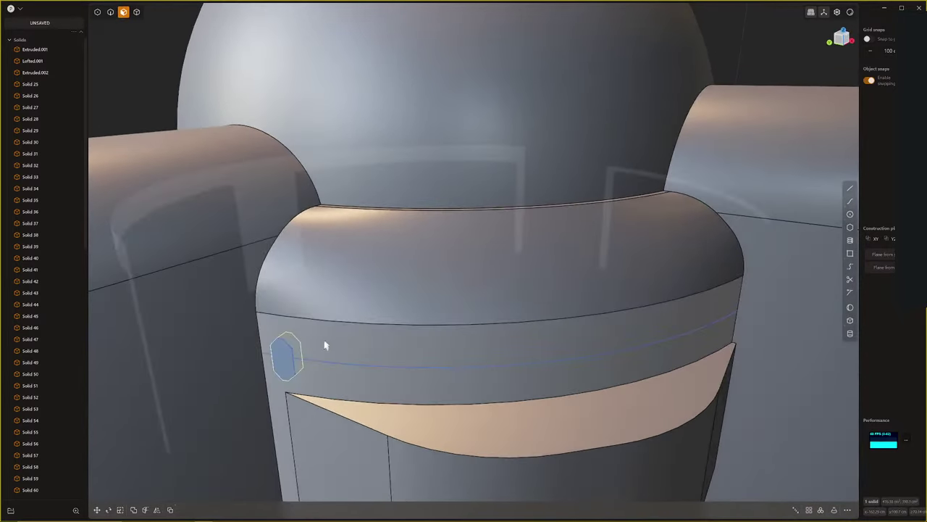
scroll(326, 346, up, 2)
key(2)
click(292, 348)
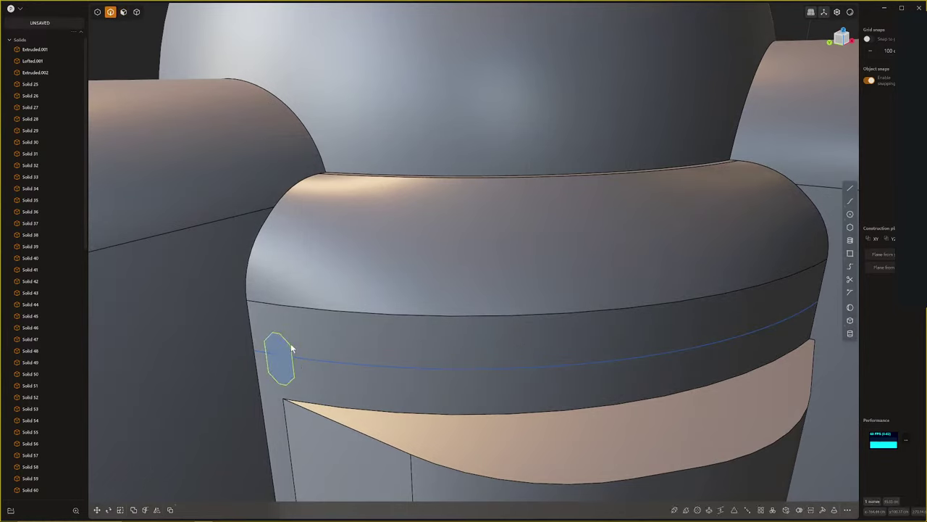
key(Delete)
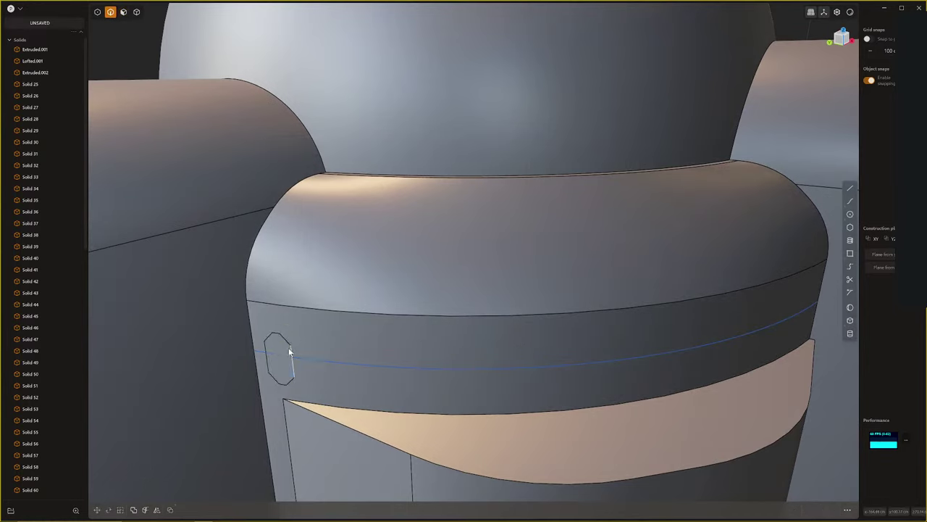
Try to array the octagonal solid's front face along the copied curve with 14 instances
key(3)
click(287, 348)
key(o)
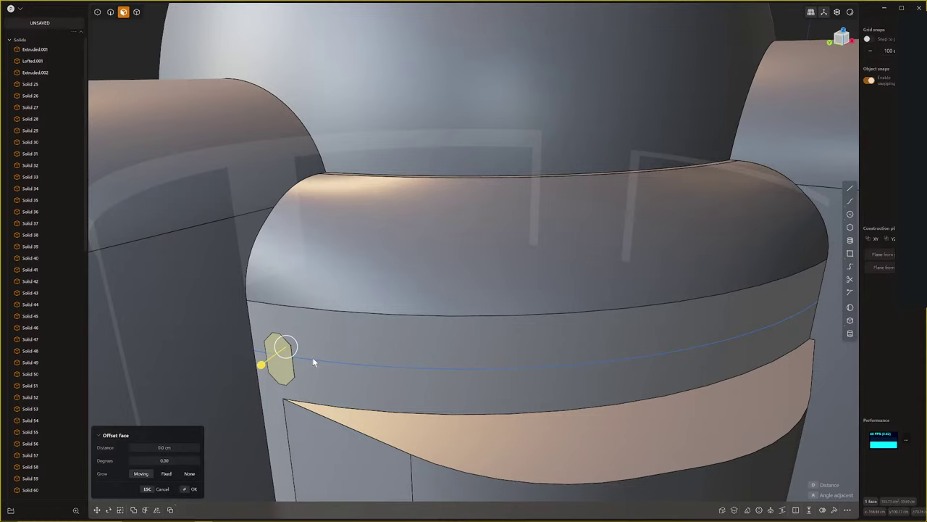
key(f)
click(387, 373)
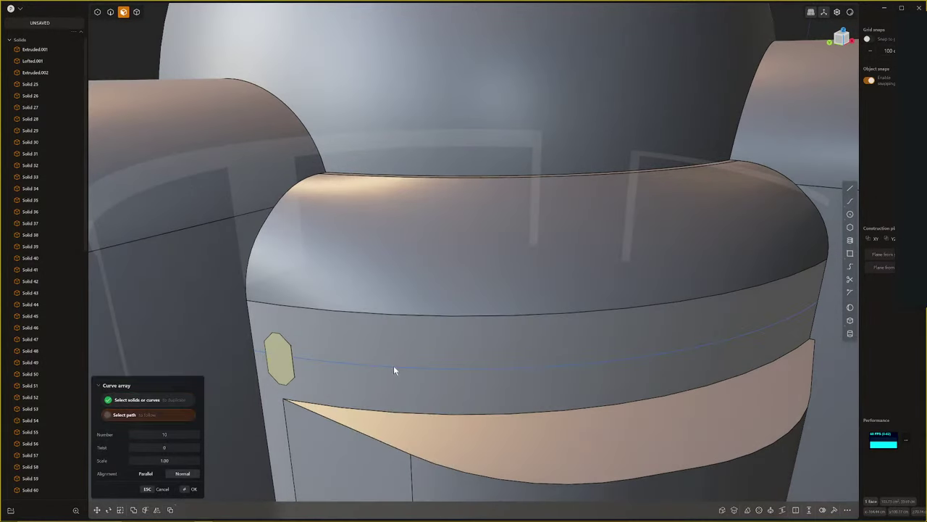
scroll(394, 367, down, 1)
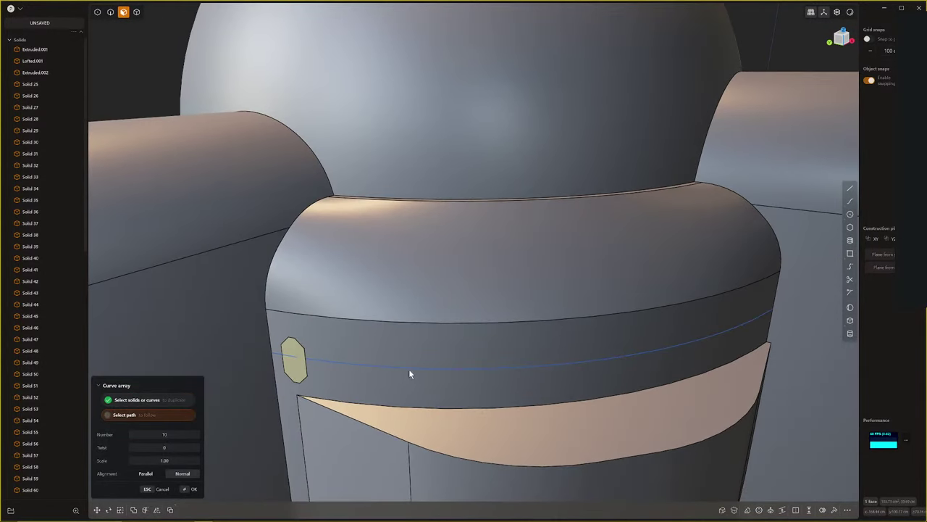
click(411, 367)
shift+scroll(411, 371, up, 4)
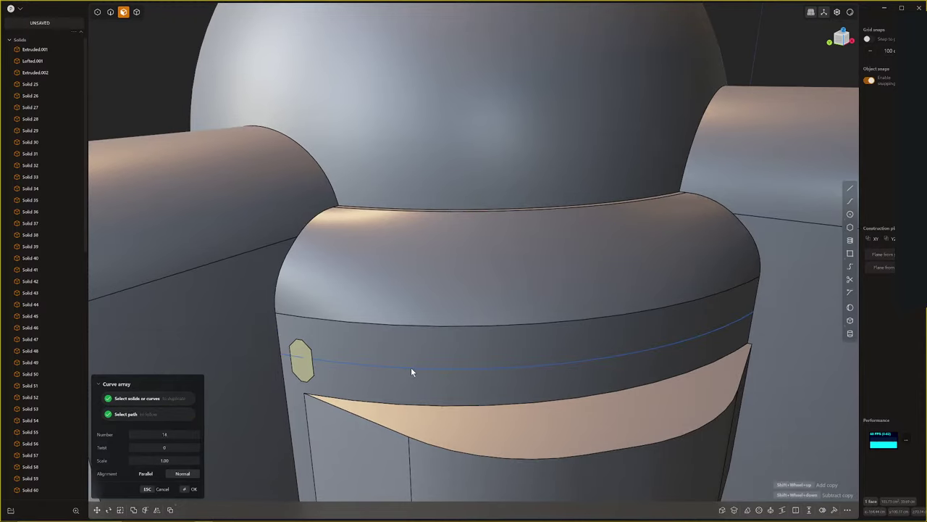
scroll(410, 367, down, 2)
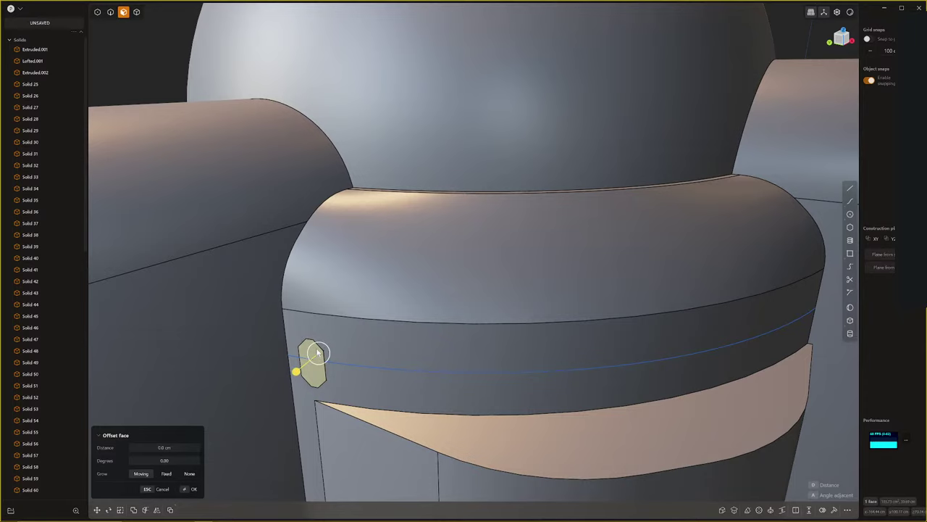
scroll(323, 384, down, 2)
middle_drag(322, 384, 259, 350)
key(Escape)
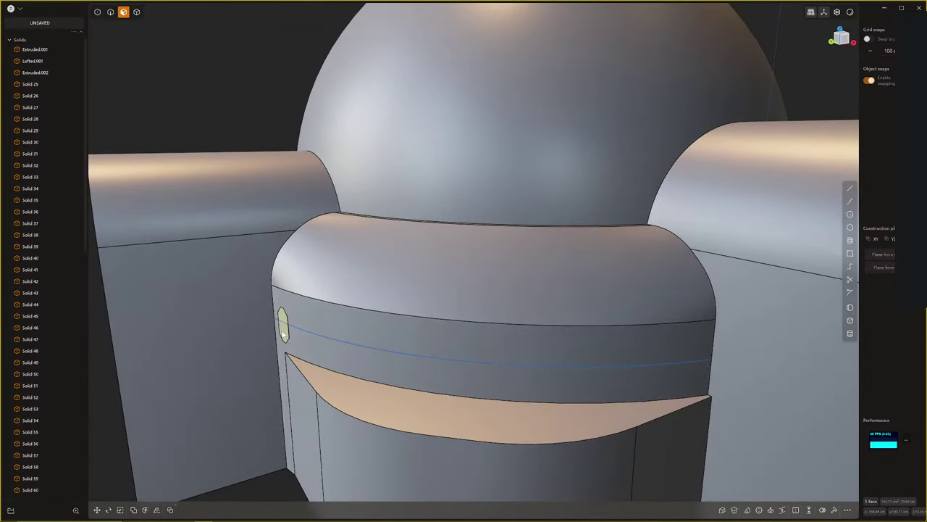
scroll(294, 301, up, 3)
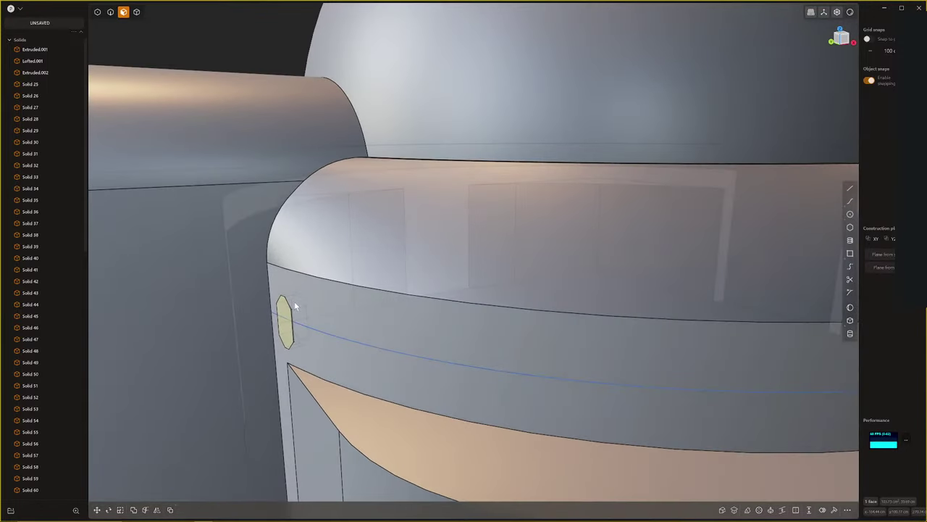
click(297, 302)
key(2)
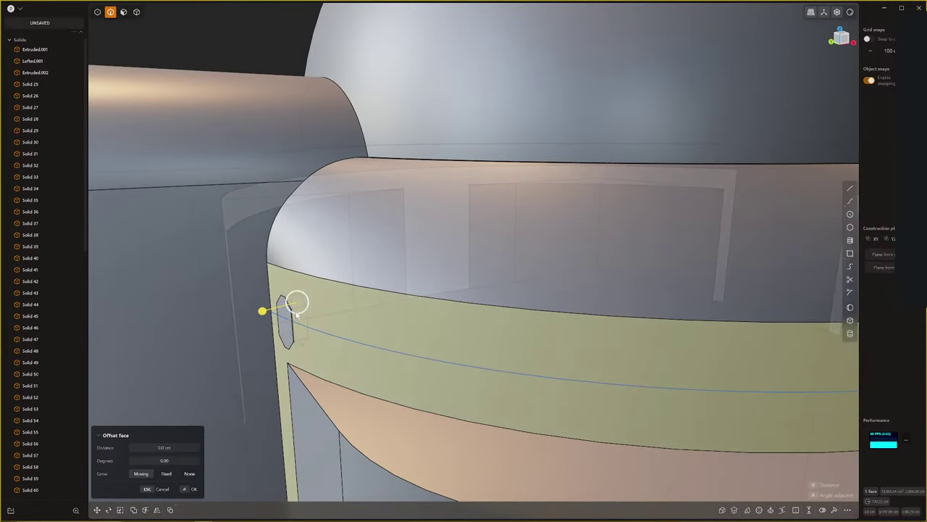
key(Escape)
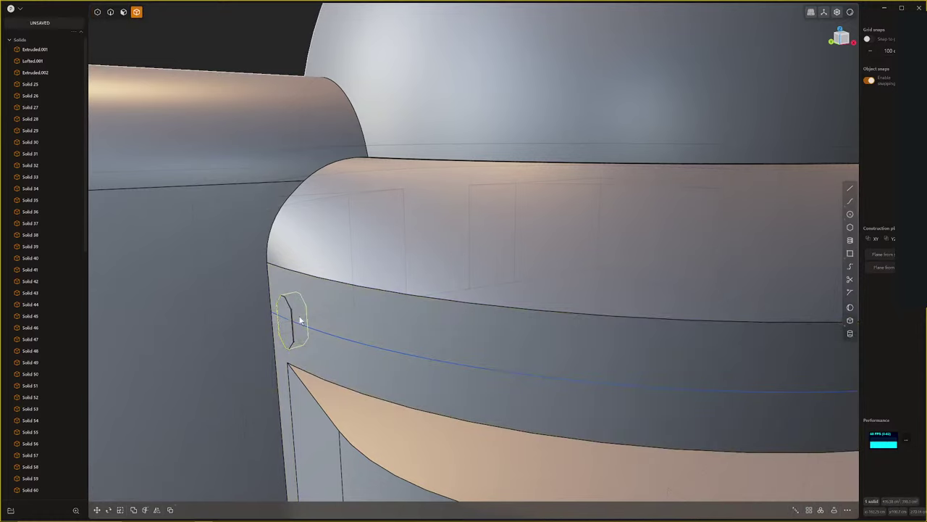
Array the whole octagonal solid along the wall band's curve with the number set to 10
scroll(308, 326, down, 2)
key(f)
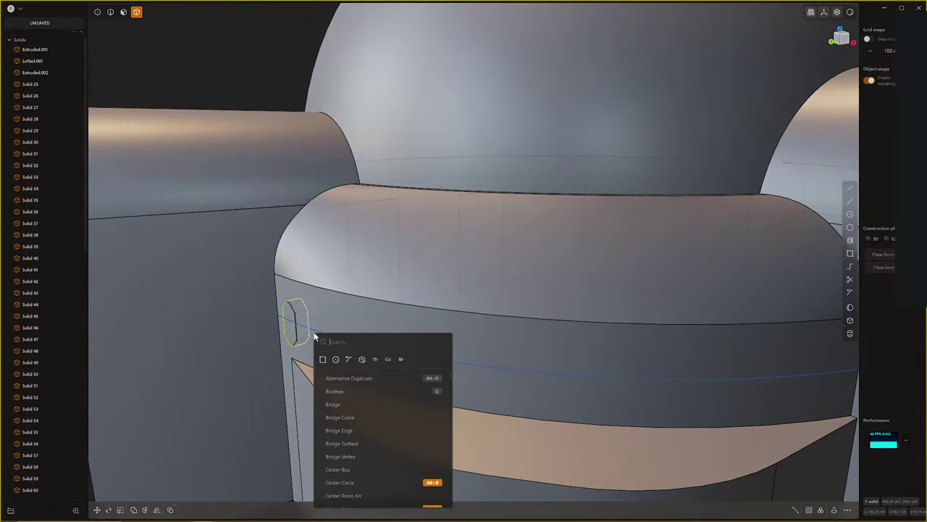
click(387, 360)
click(373, 350)
scroll(391, 354, down, 4)
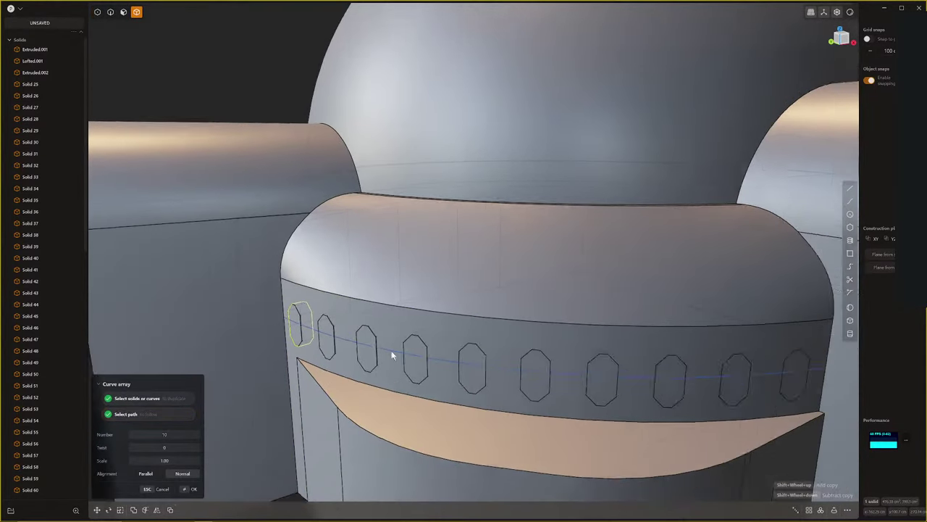
shift+scroll(378, 348, down, 3)
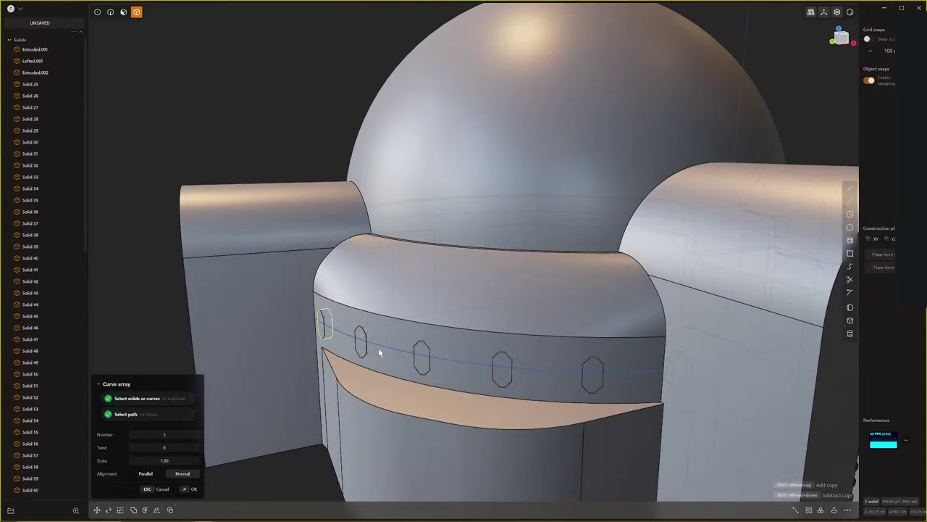
shift+scroll(382, 352, up, 3)
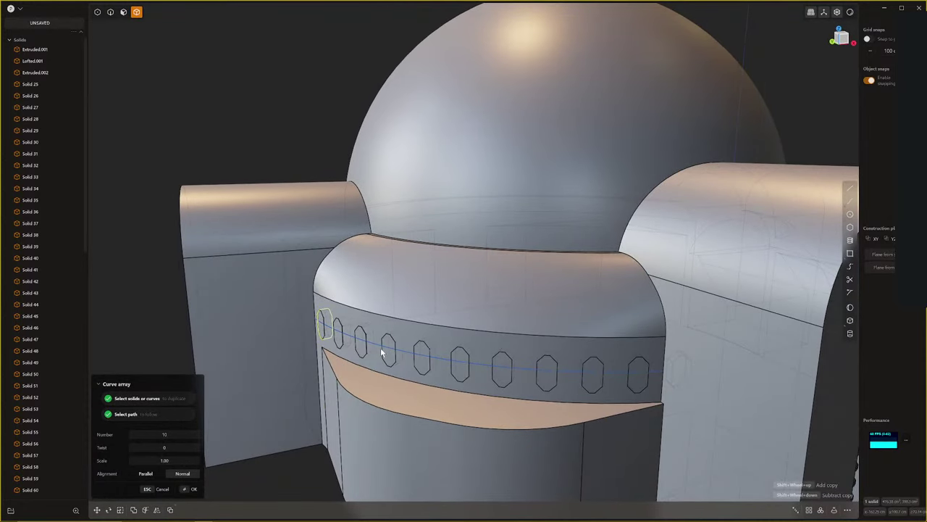
key(Return)
middle_drag(387, 352, 563, 351)
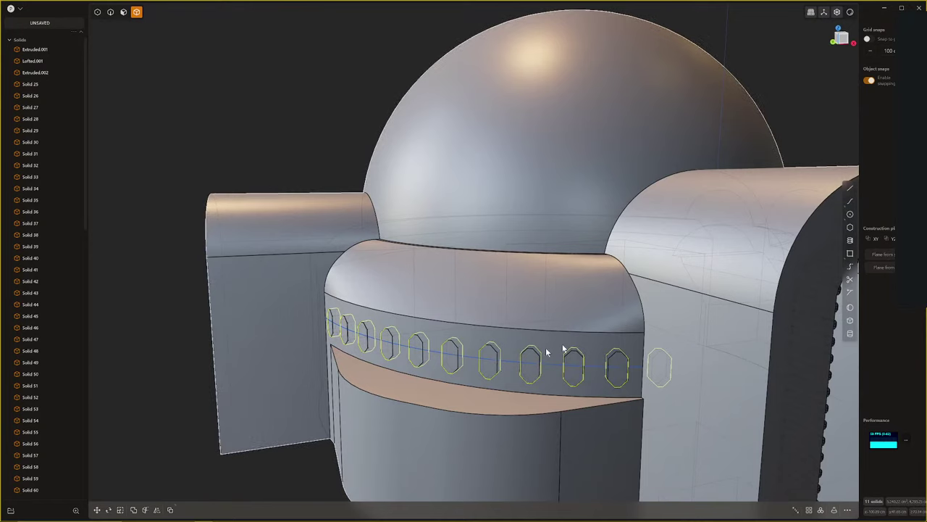
Delete the surplus octagonal solid that lies past the far end of the wall band
click(653, 358)
key(x)
middle_drag(340, 388, 362, 387)
key(ctrl+z)
key(Escape)
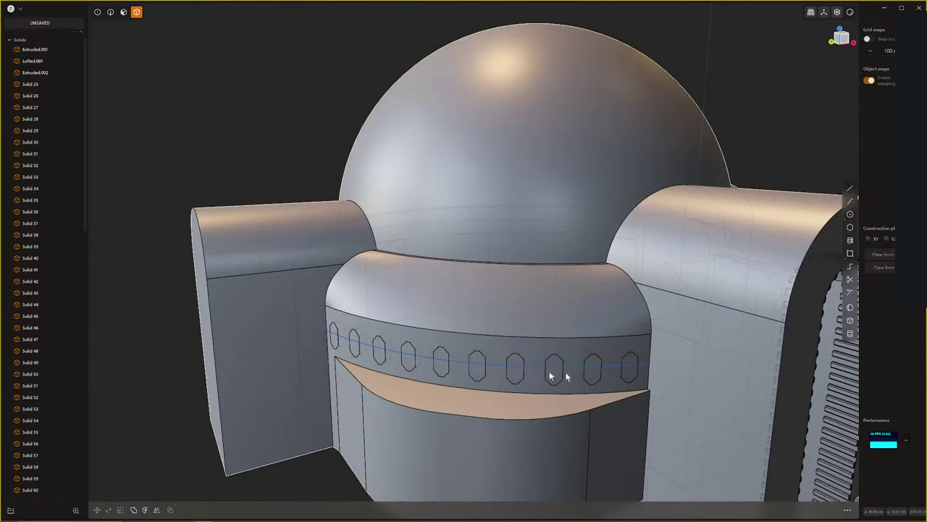
Subtract the row of octagonal solids from the domed building with a Boolean difference
middle_drag(562, 373, 486, 364)
click(496, 307)
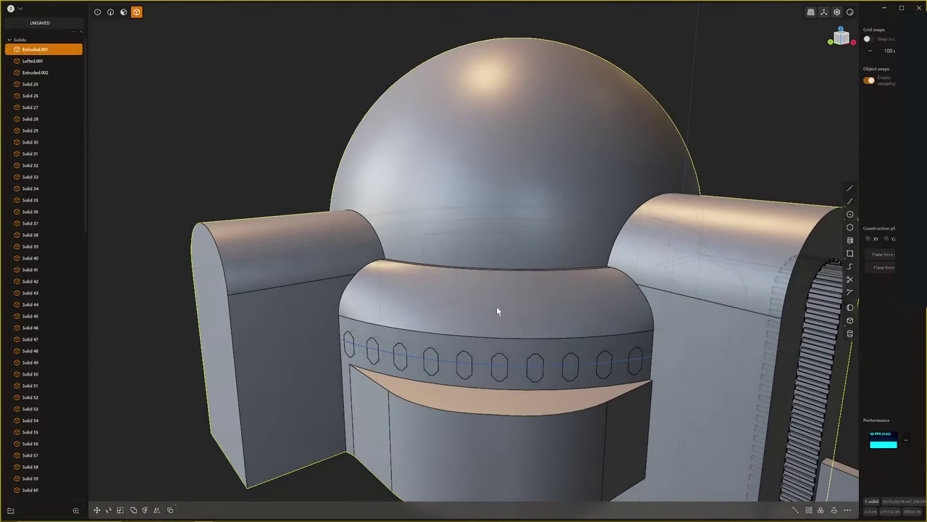
key(q)
click(662, 413)
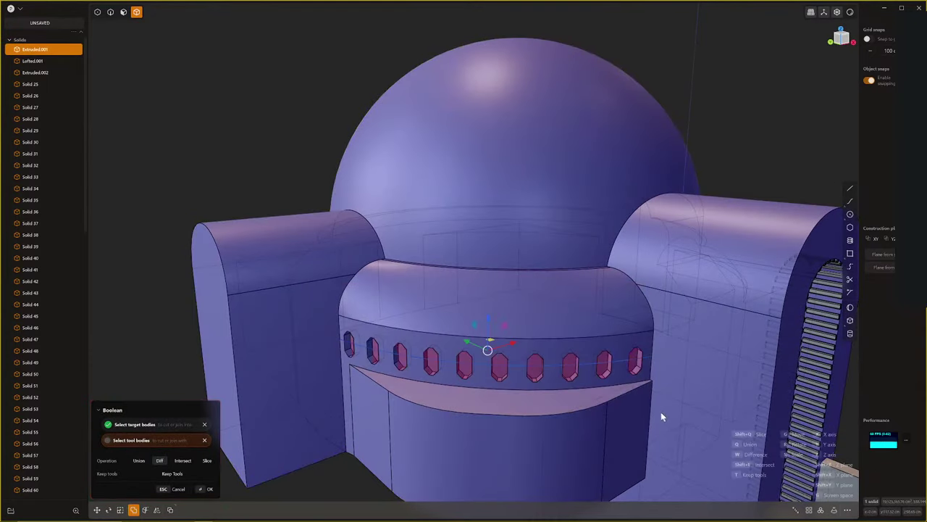
middle_drag(661, 411, 558, 397)
key(Return)
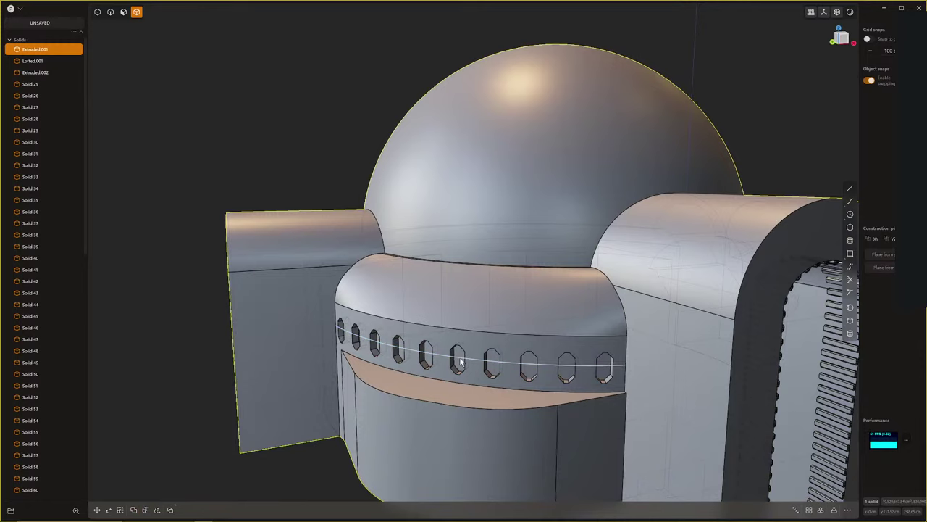
Undo the Boolean cut, the deletion of the surplus solid and the curve array
key(2)
scroll(458, 362, down, 2)
scroll(573, 398, down, 4)
middle_drag(573, 397, 592, 369)
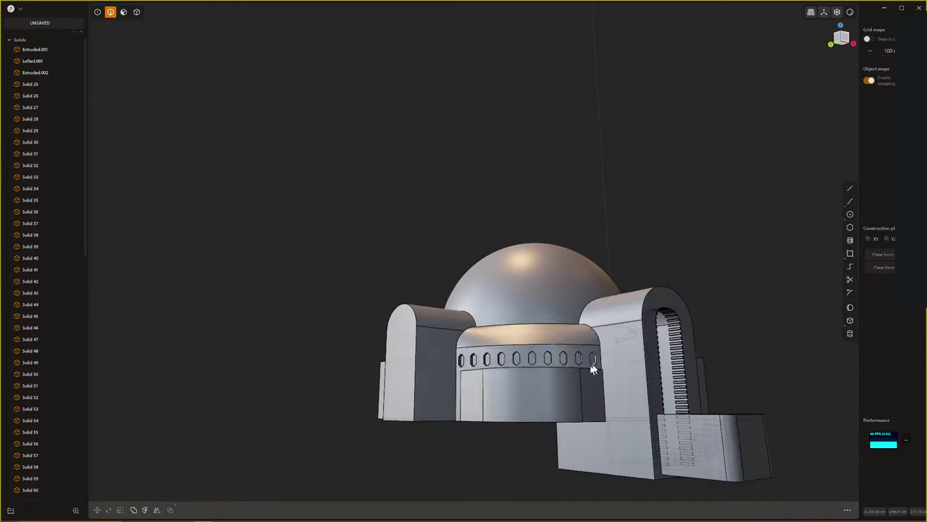
scroll(592, 369, up, 1)
key(ctrl+z)
key(ctrl+z)
key(ctrl+z)
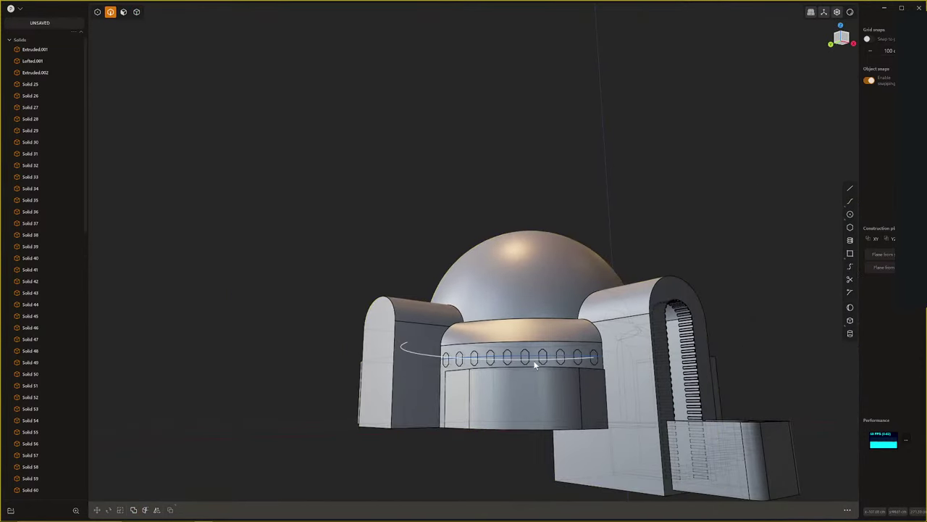
click(511, 360)
click(510, 360)
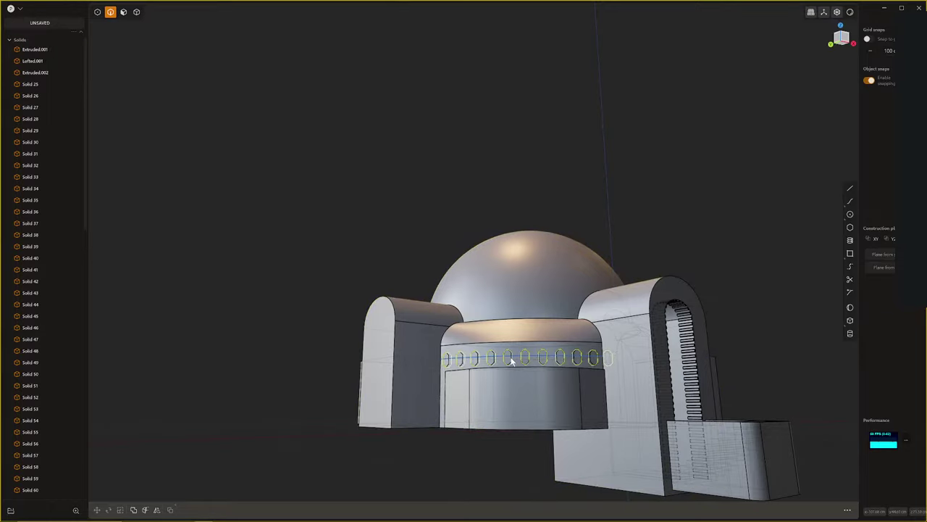
scroll(511, 360, up, 6)
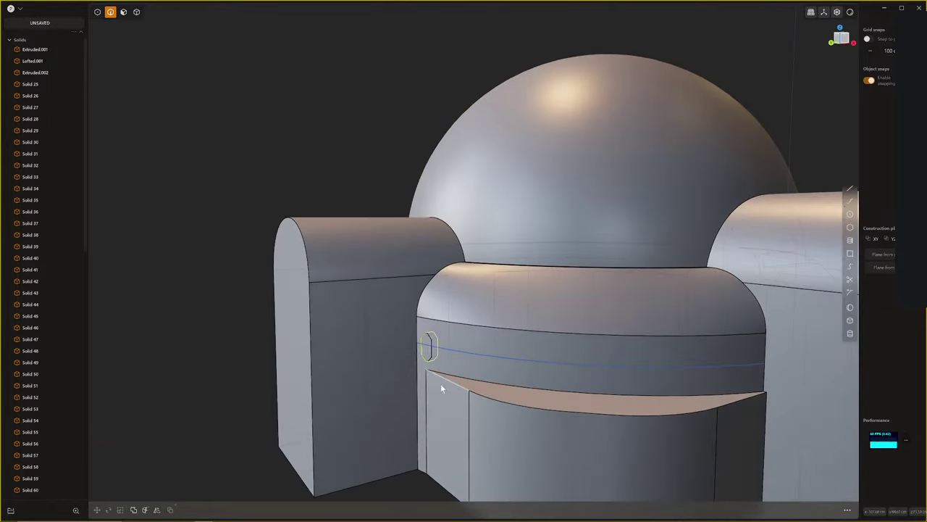
scroll(439, 411, up, 5)
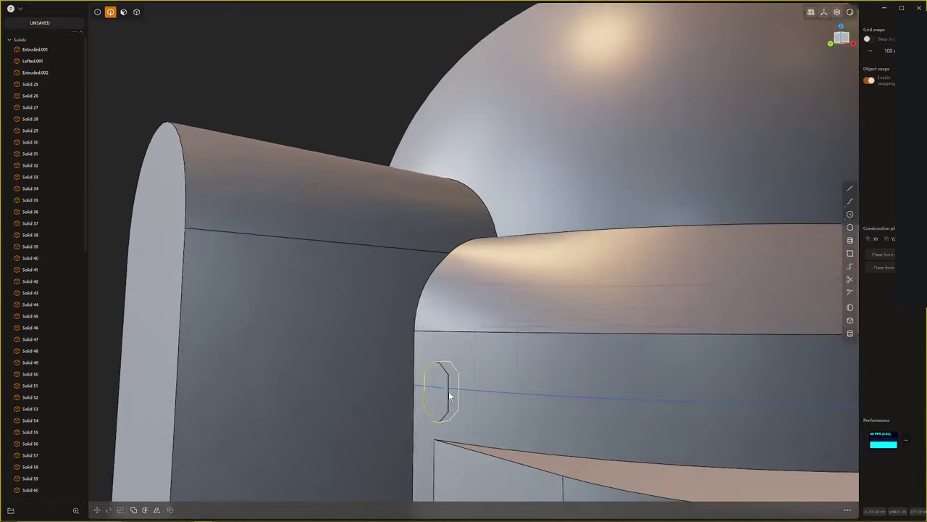
middle_drag(453, 400, 463, 412)
key(3)
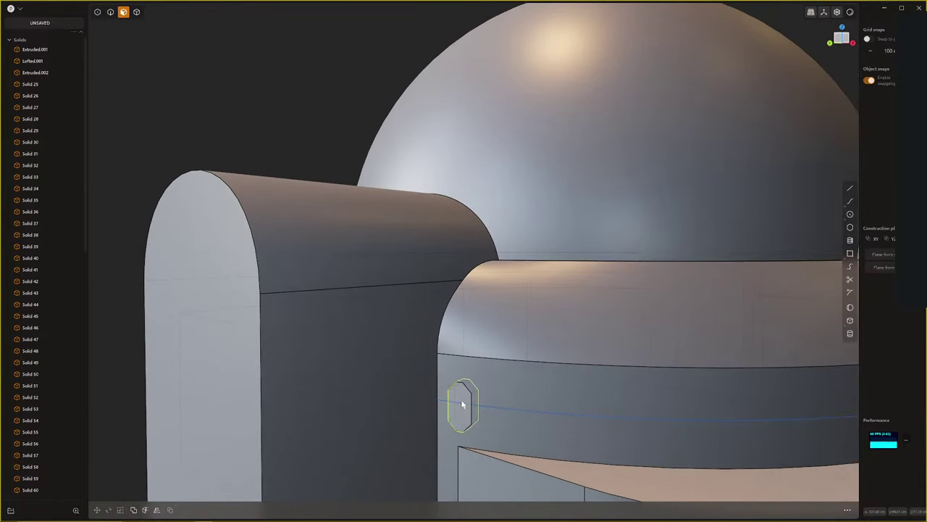
click(462, 400)
key(space)
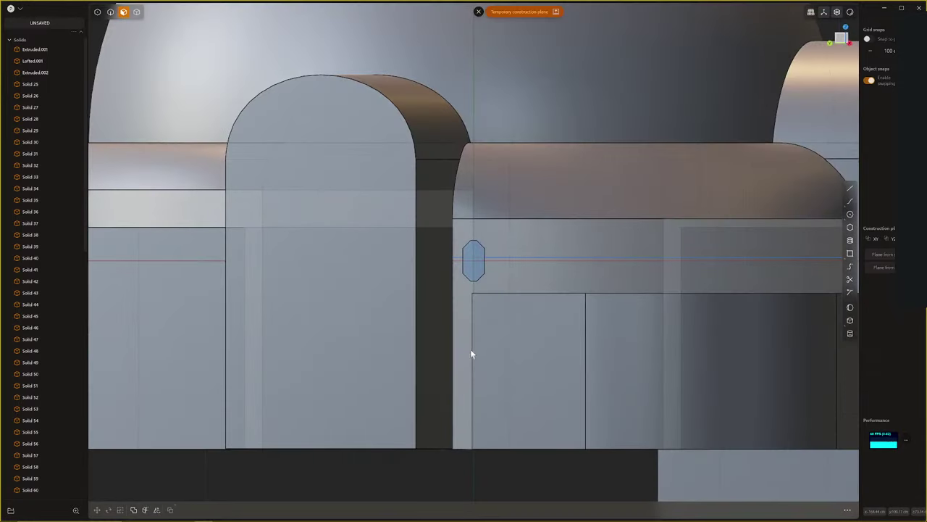
key(Escape)
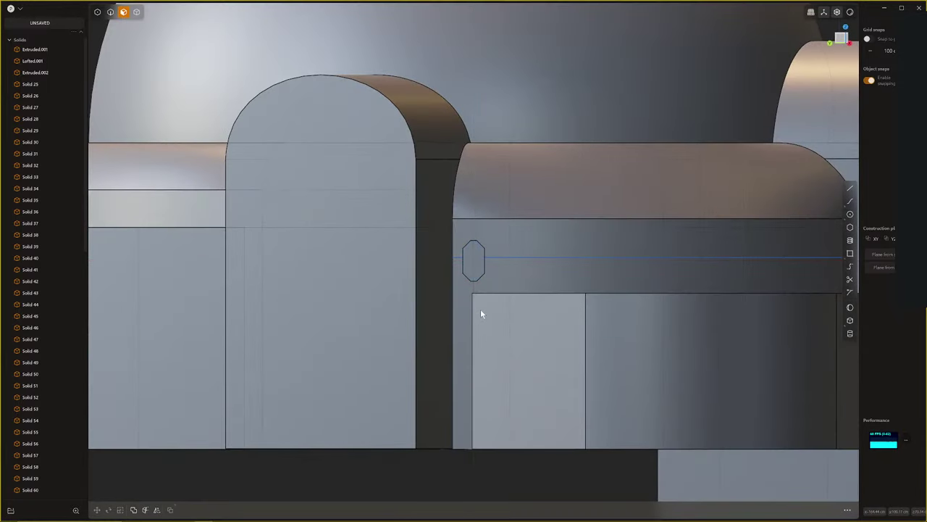
Set a temporary construction plane on the octagonal solid's front face and scale the solid wider along the wall band
click(478, 273)
key(space)
middle_drag(480, 277, 403, 331)
scroll(415, 326, up, 2)
middle_drag(503, 293, 480, 355)
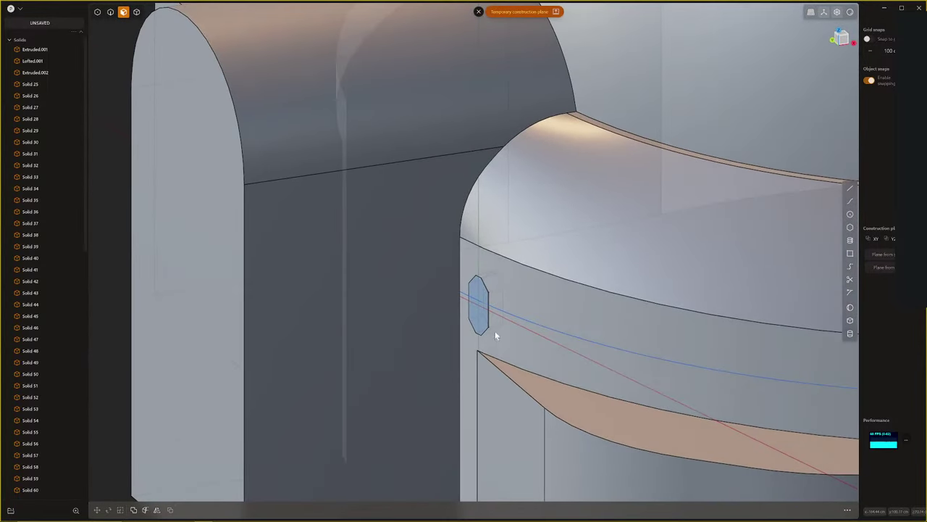
key(4)
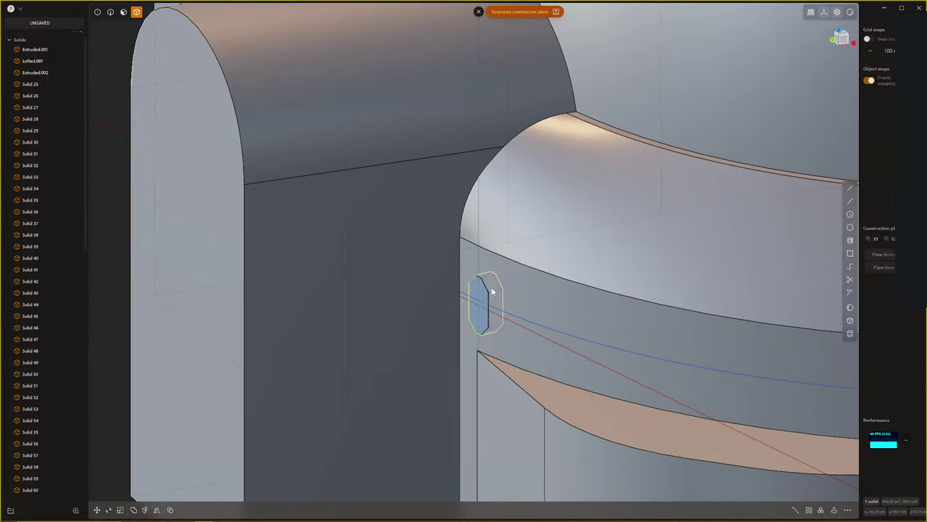
key(s)
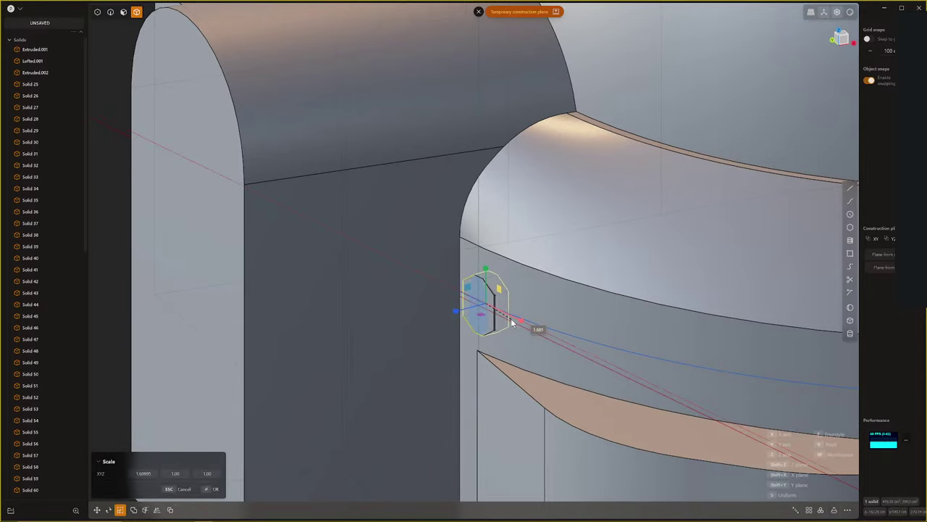
right_click(513, 325)
Scale the octagonal solid slightly taller along the construction plane's vertical axis
middle_drag(512, 326, 513, 314)
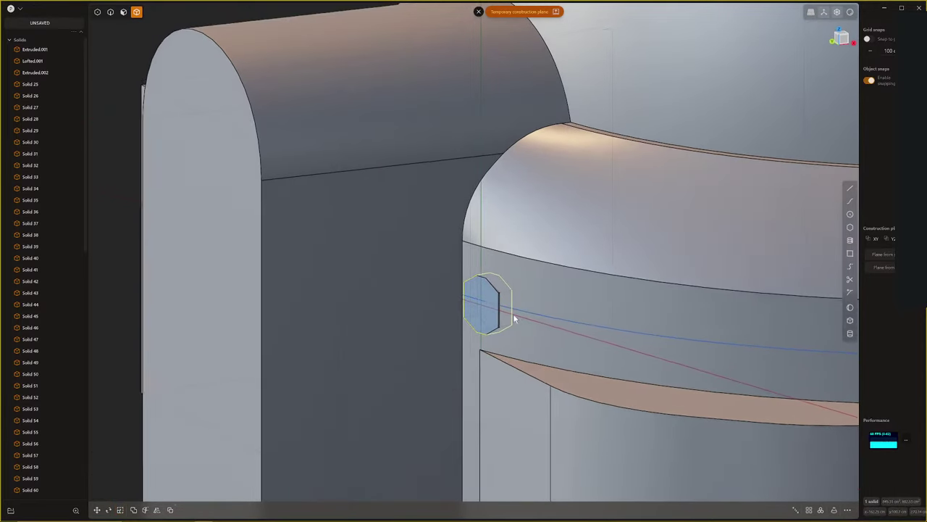
key(s)
drag(491, 272, 491, 259)
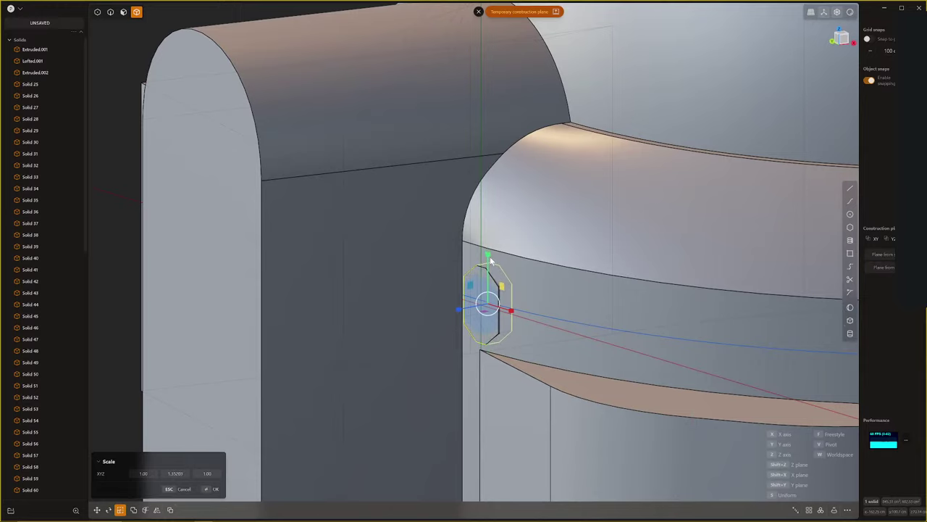
right_click(491, 264)
scroll(499, 313, down, 5)
middle_drag(499, 313, 539, 312)
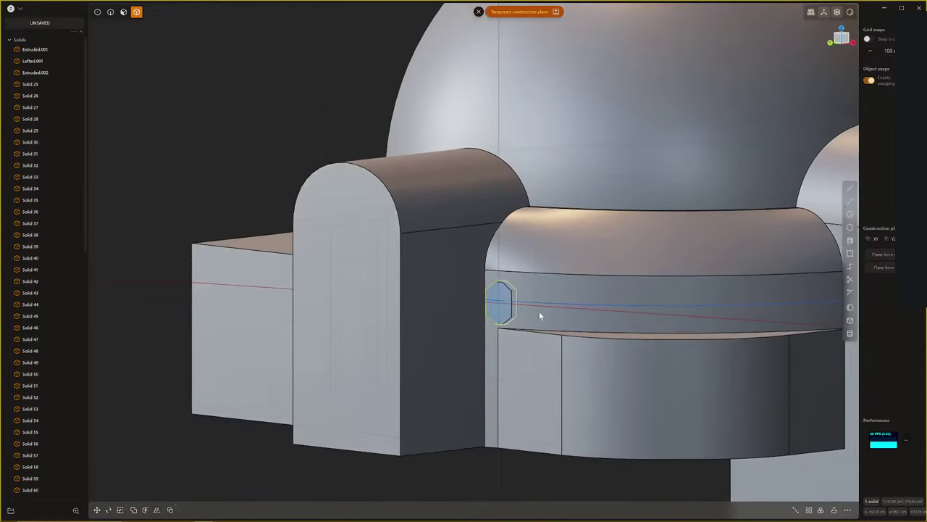
key(g)
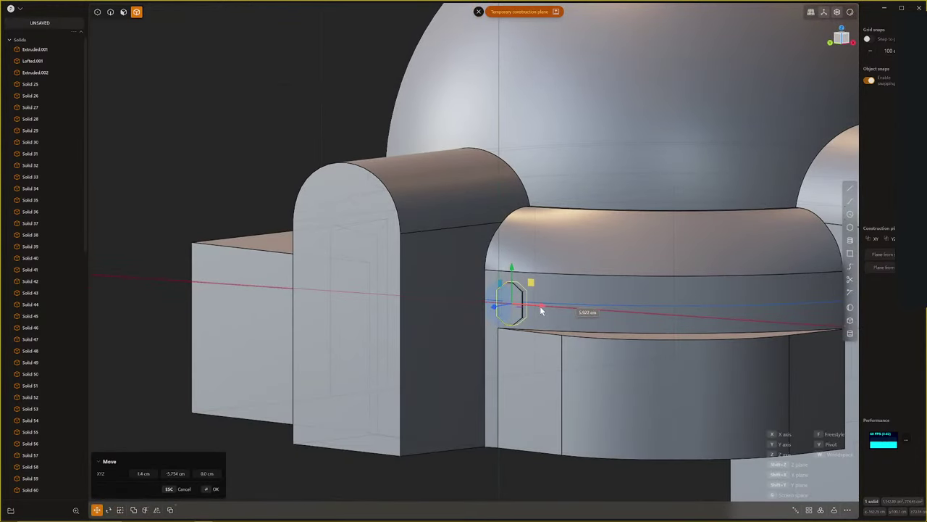
mouse_move(541, 310)
middle_down()
mouse_move(529, 349)
mouse_move(528, 314)
middle_up()
click(529, 347)
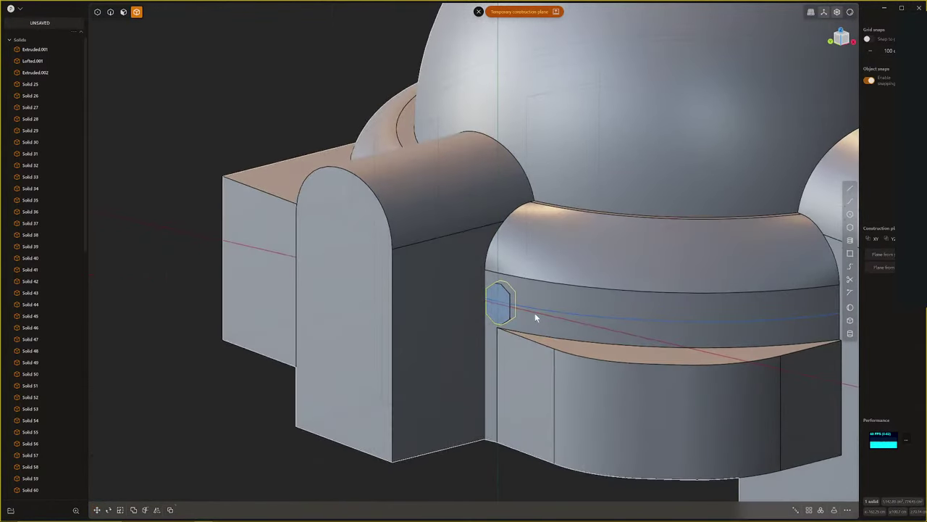
scroll(534, 316, up, 5)
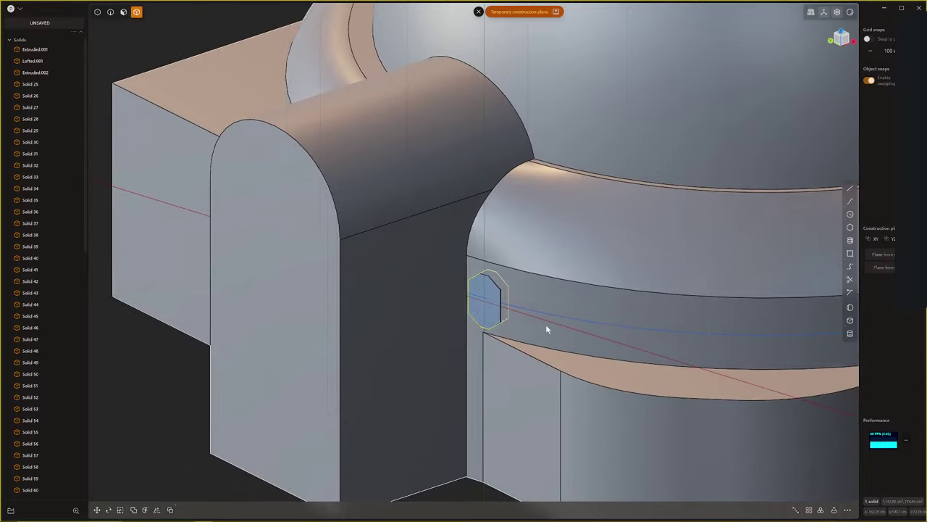
Dismiss the temporary construction plane and reselect the octagonal solid at the start of the wall band
key(Escape)
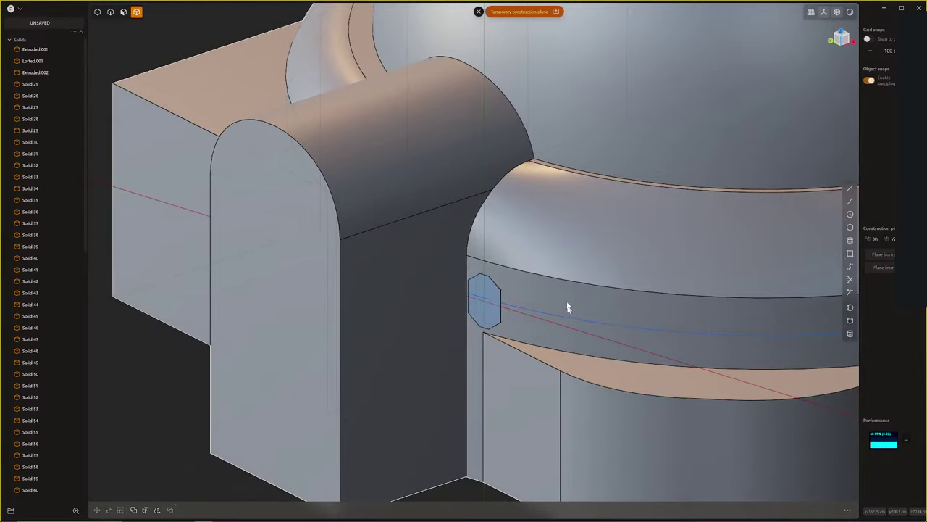
click(478, 12)
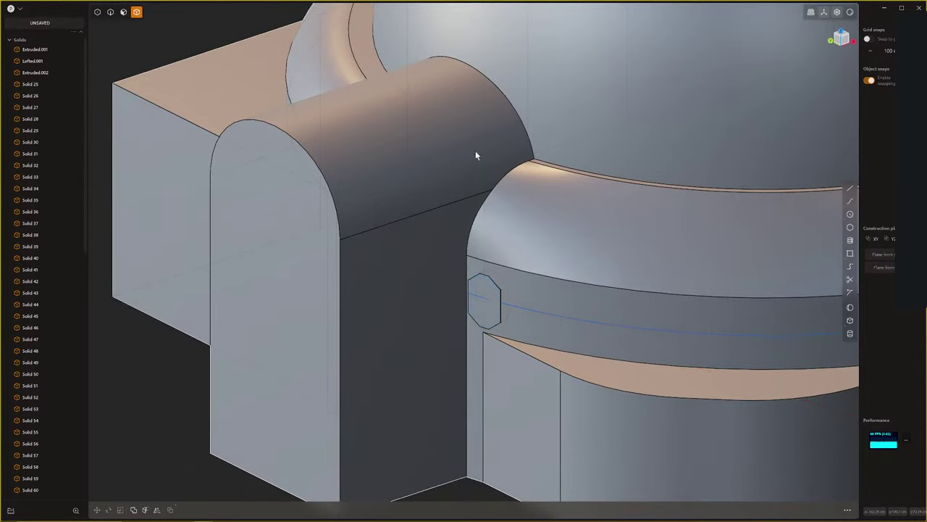
click(498, 289)
scroll(543, 322, down, 3)
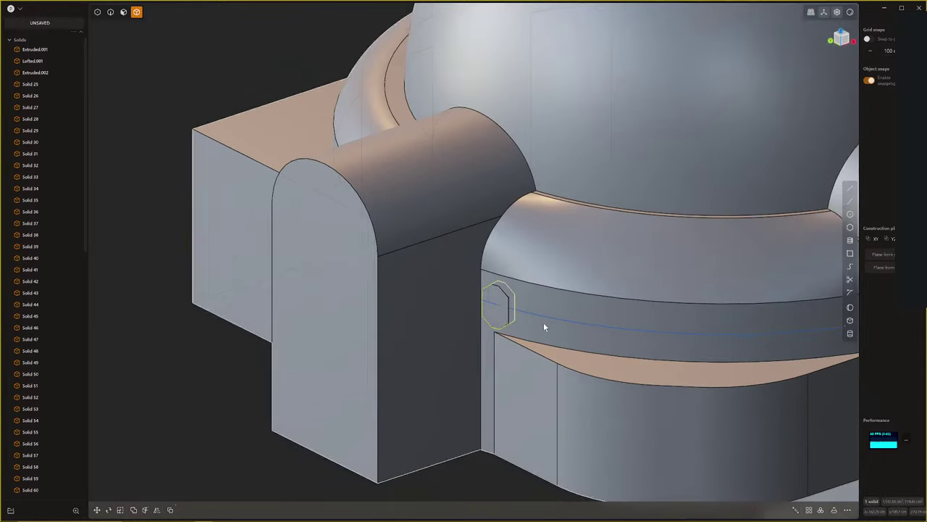
middle_drag(543, 322, 536, 319)
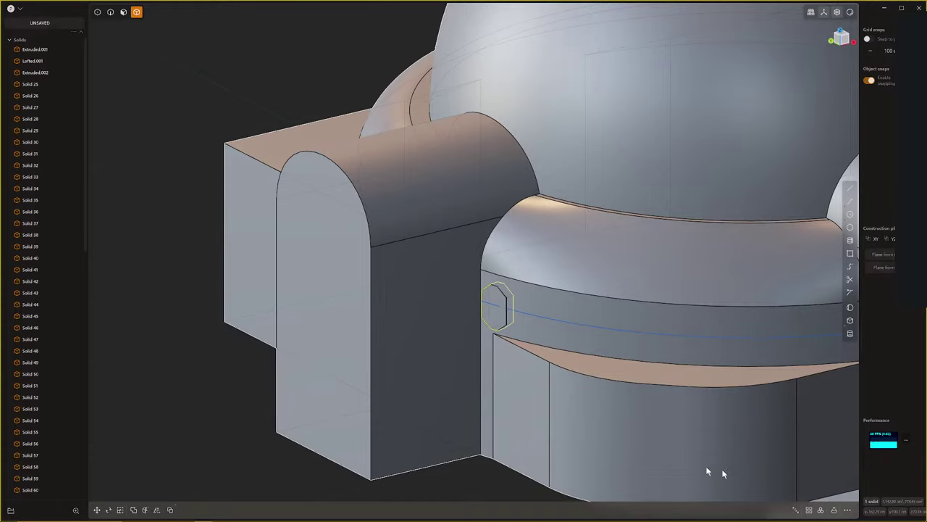
middle_drag(708, 472, 681, 465)
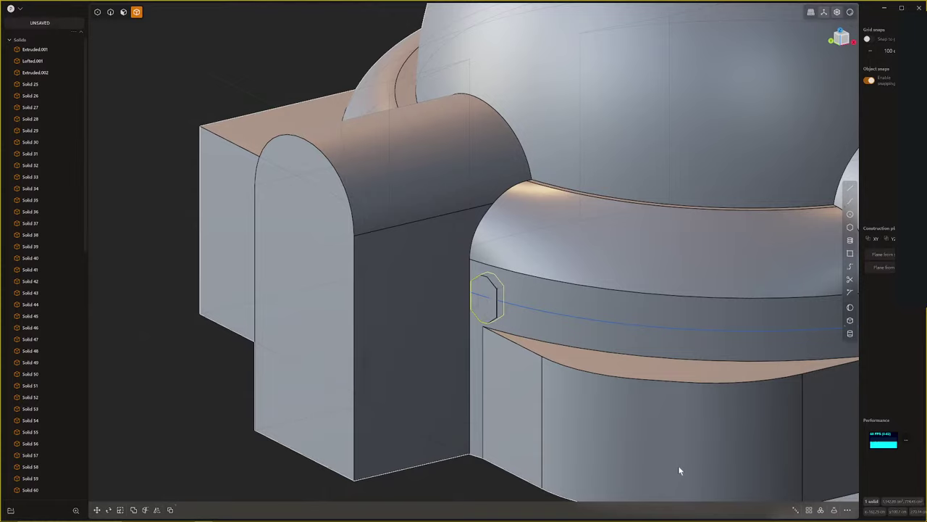
middle_drag(490, 304, 500, 323)
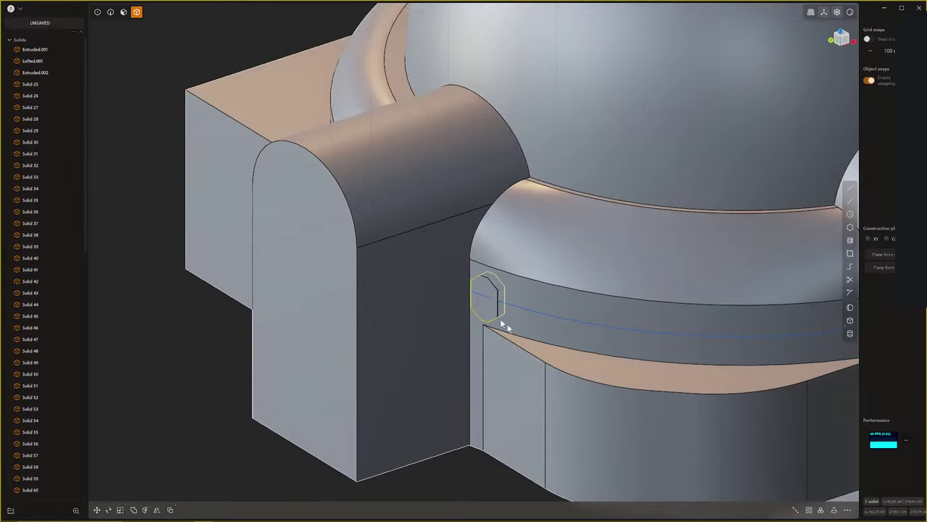
scroll(572, 338, up, 3)
shift+middle_drag(584, 337, 399, 329)
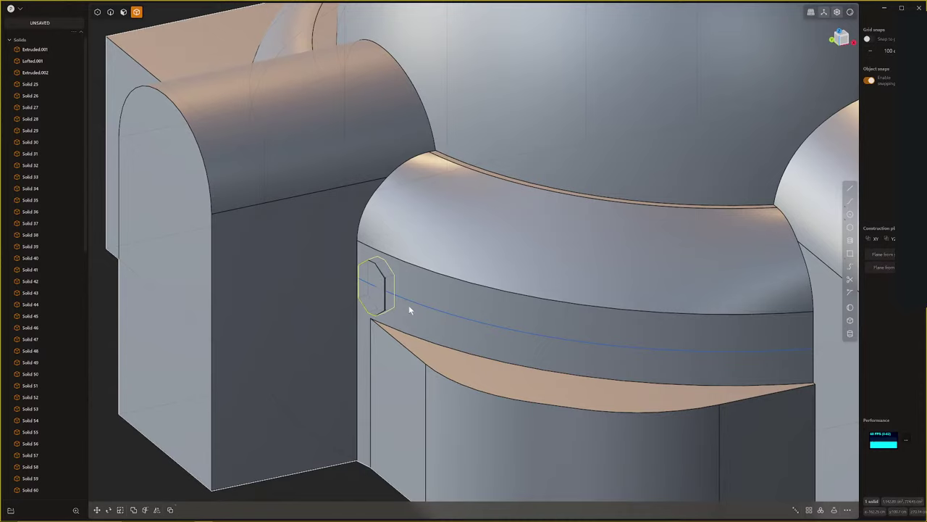
middle_drag(408, 305, 431, 313)
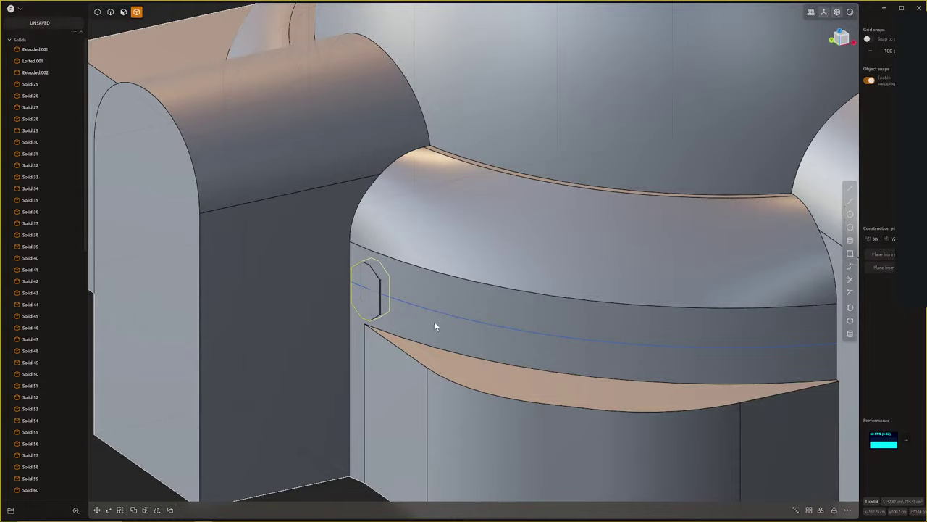
middle_drag(454, 338, 428, 319)
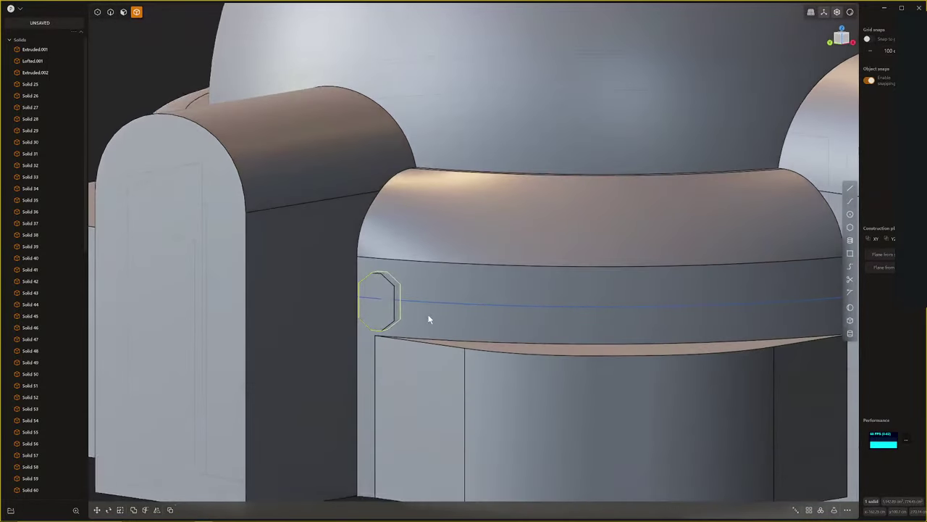
middle_drag(588, 325, 594, 348)
Curve-array the enlarged octagonal solid along the wall band's curve with the number set to 4 and normal alignment
right_click(706, 444)
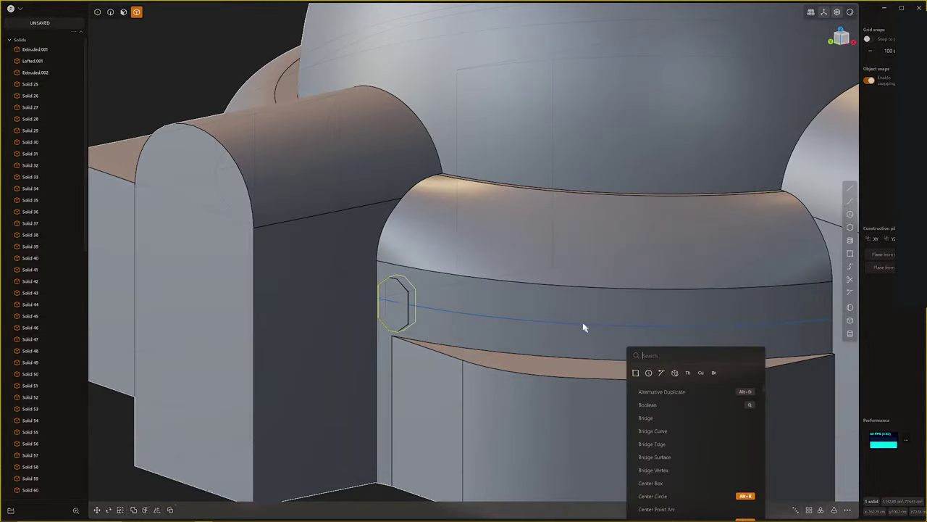
click(701, 373)
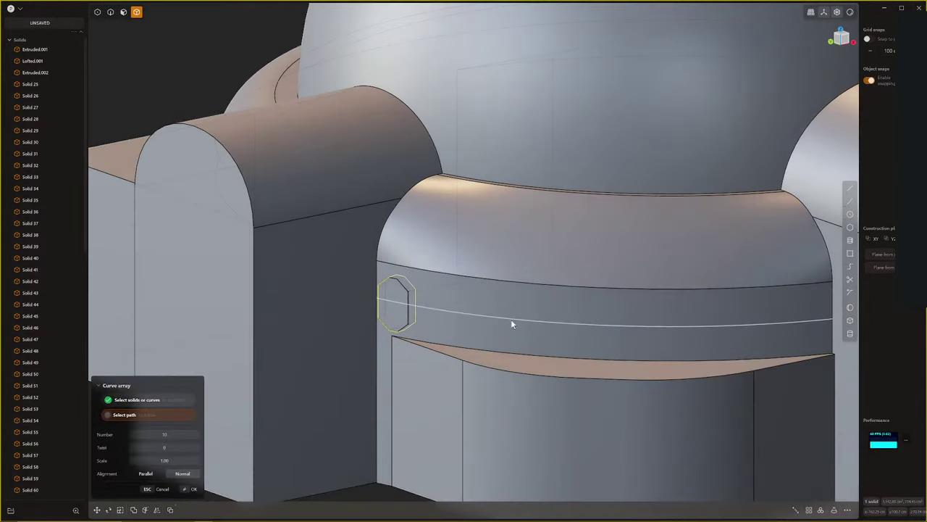
click(511, 319)
shift+scroll(518, 320, down, 9)
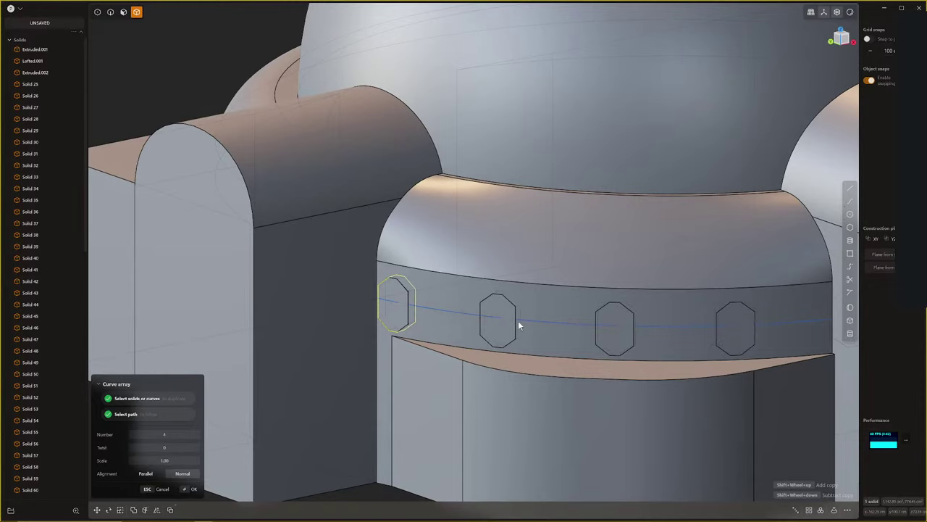
key(Return)
Delete the surplus octagonal copy that lies beyond the wall band, against the arched corridor
middle_drag(557, 340, 576, 344)
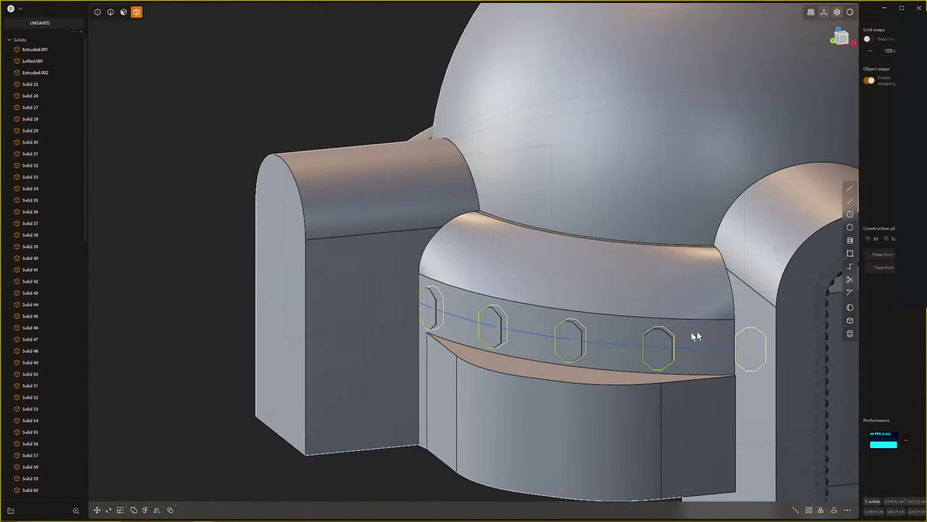
click(753, 335)
click(753, 335)
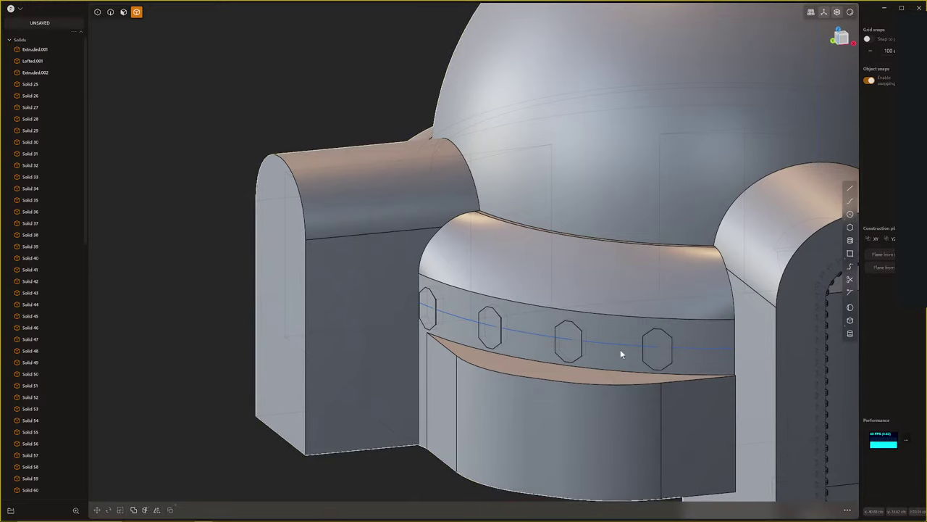
Clear the array's path curve from the wall band and return to solid selection
middle_drag(663, 339, 639, 336)
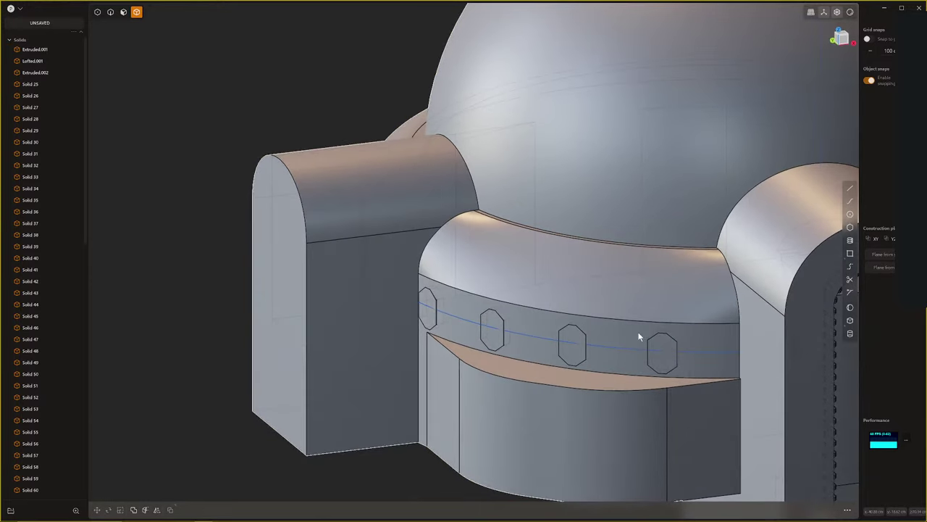
click(639, 306)
scroll(633, 314, down, 5)
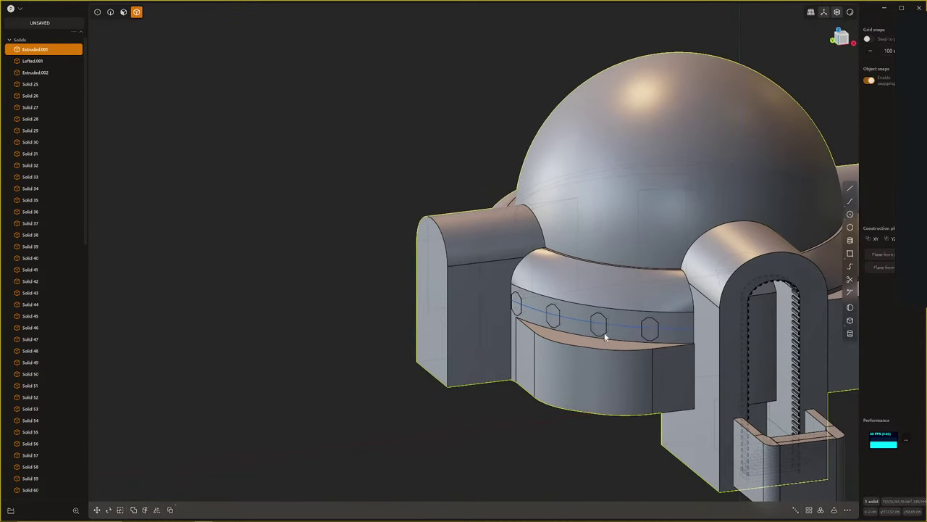
key(Escape)
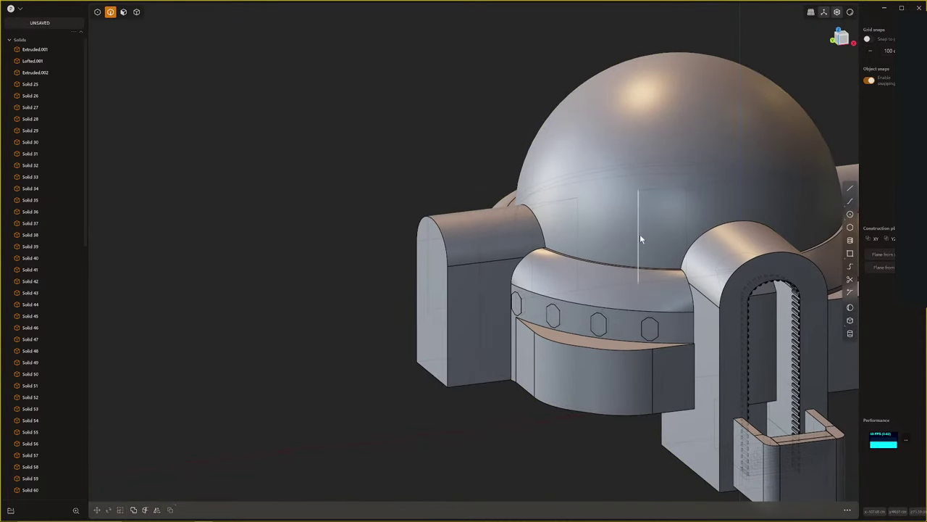
click(640, 238)
key(f)
key(4)
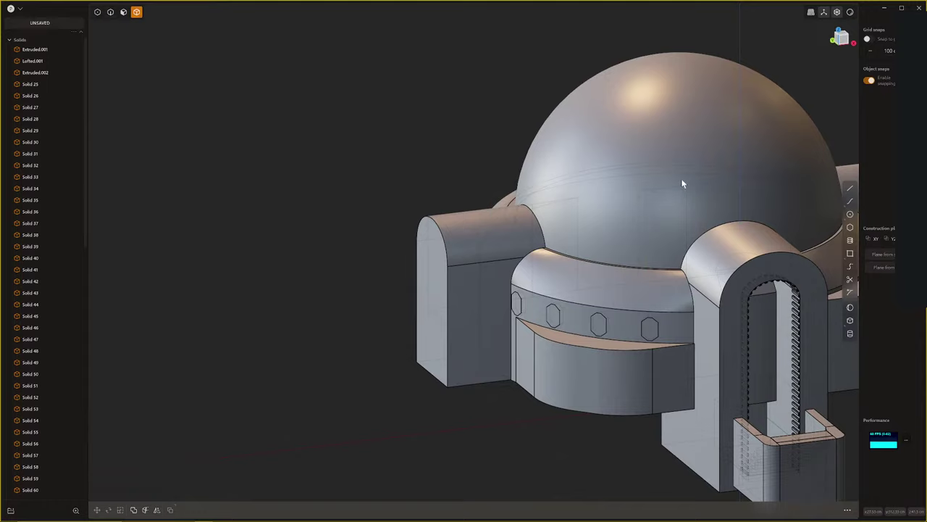
Subtract the four octagonal solids from the domed building with a Boolean difference
click(647, 161)
key(q)
drag(473, 217, 689, 402)
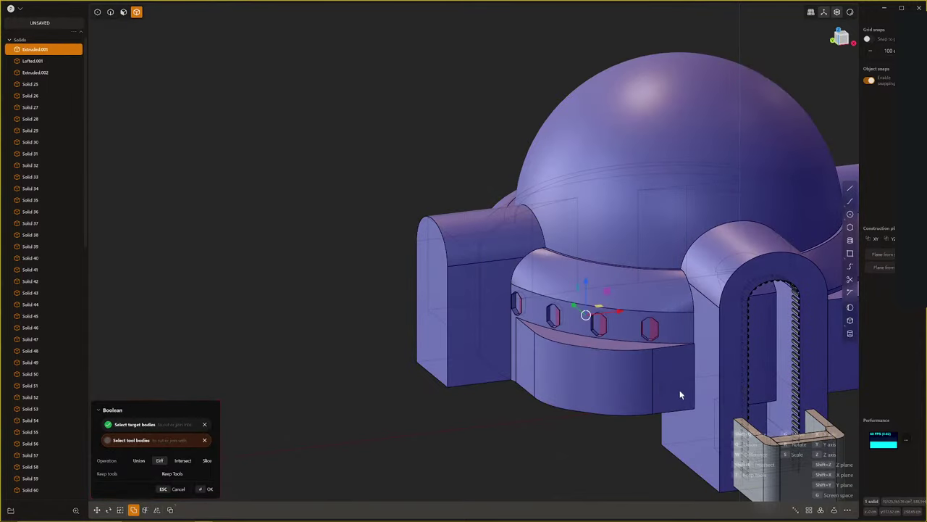
key(Return)
middle_drag(659, 387, 486, 489)
scroll(586, 391, down, 4)
scroll(544, 410, down, 3)
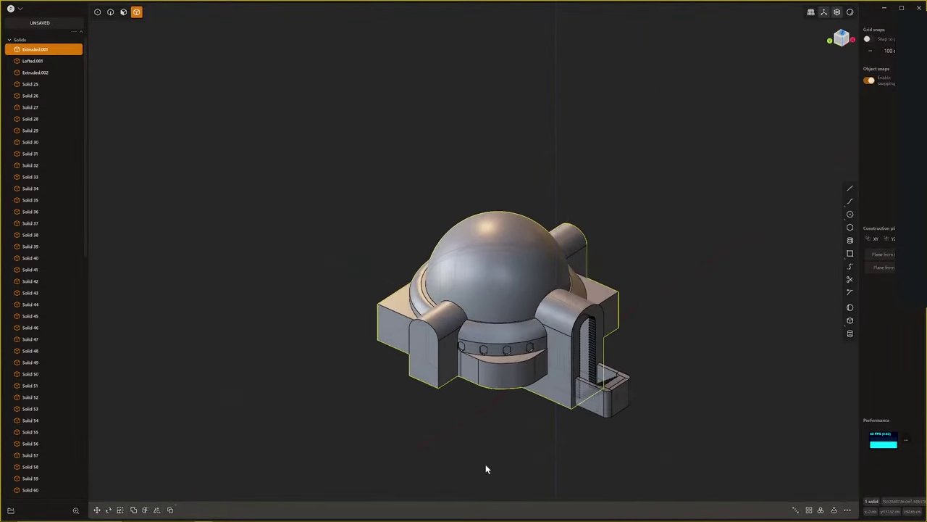
Chamfer the vertical corner edge of the block projecting below the plain wall band beside the staircase corridor
middle_drag(533, 398, 470, 333)
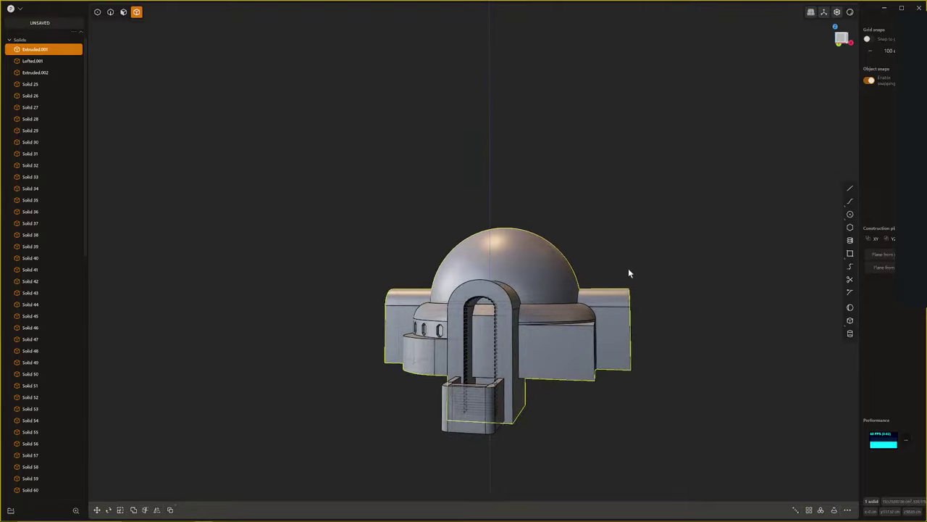
middle_drag(628, 273, 439, 349)
shift+middle_drag(438, 349, 560, 306)
middle_drag(500, 364, 551, 362)
scroll(510, 363, up, 3)
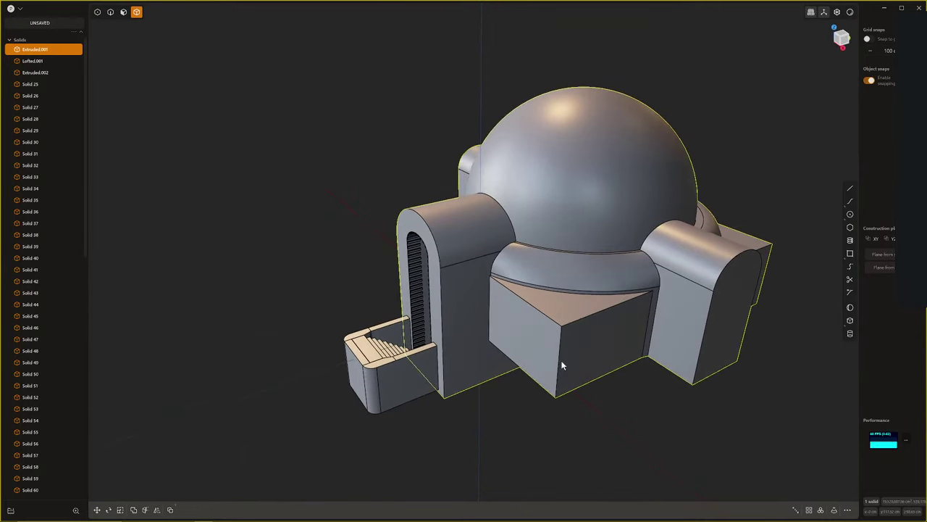
click(560, 356)
key(f)
key(c)
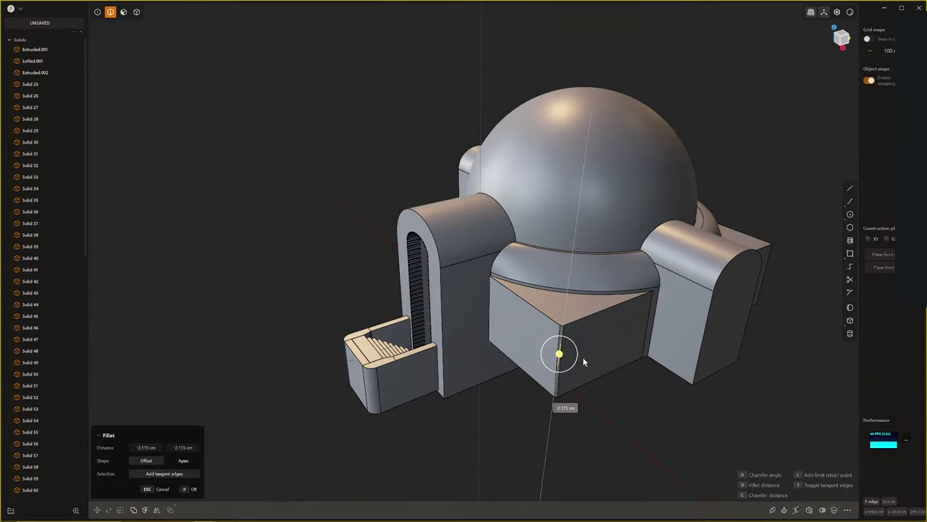
right_click(650, 356)
Move the top edge of the chamfered corner face straight down so the block's top slopes outward
click(554, 314)
key(f)
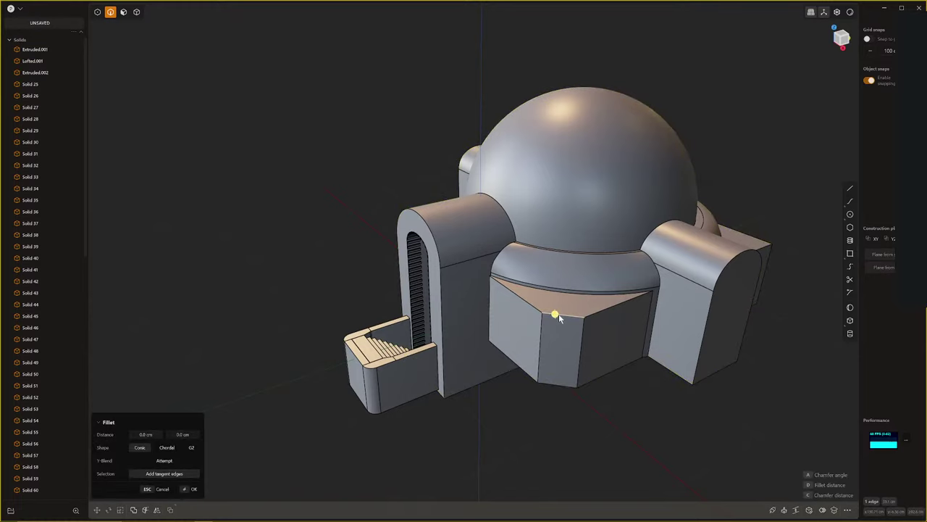
key(g)
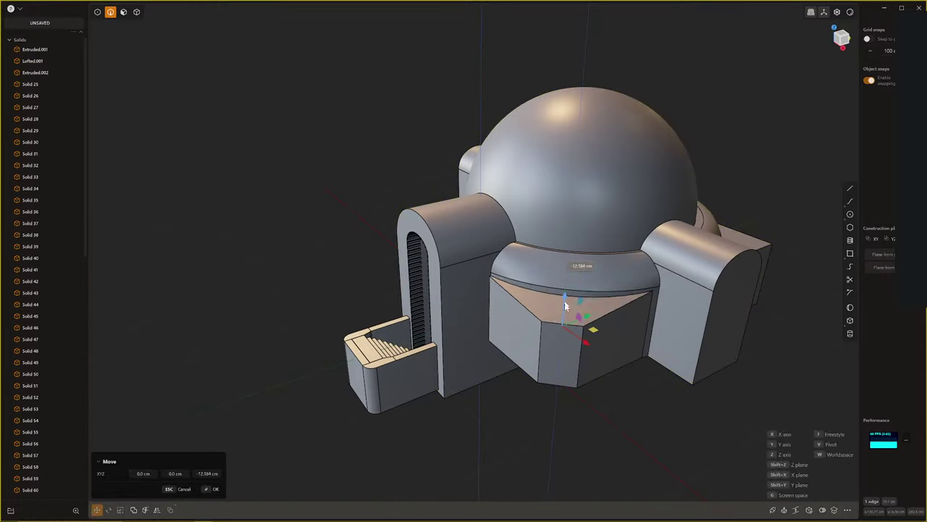
right_click(570, 337)
middle_drag(575, 362, 637, 368)
scroll(597, 313, up, 5)
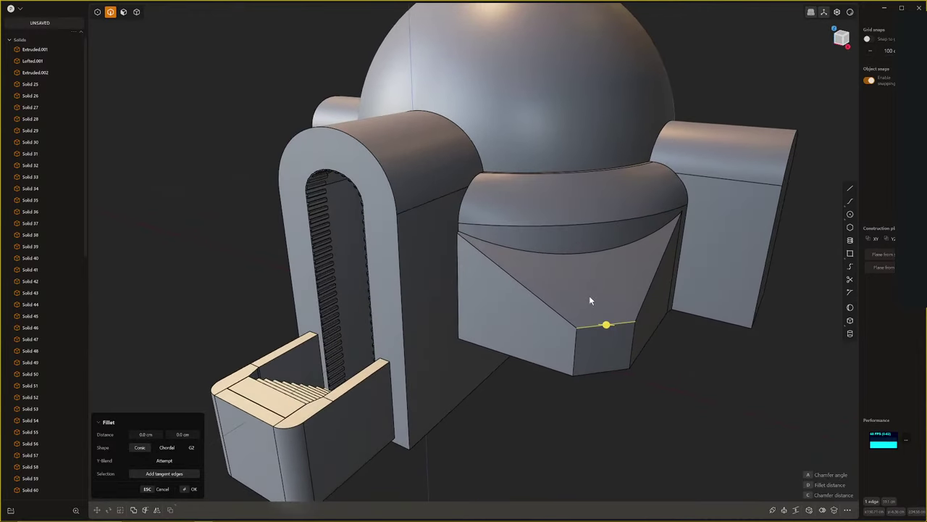
Try deleting the block's sloped top face together with the plain wall face above it, and undo the deletion
key(Escape)
key(3)
click(588, 295)
shift+click(591, 241)
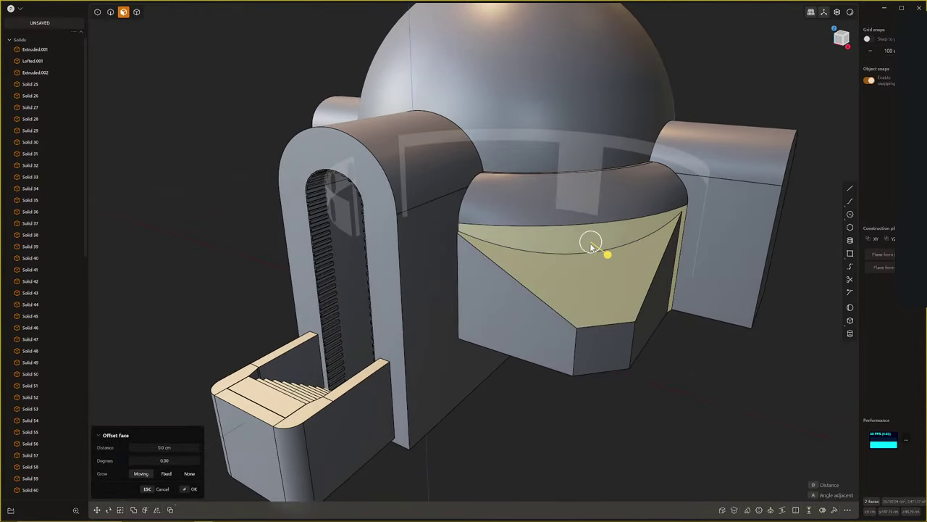
key(x)
key(2)
double_click(589, 226)
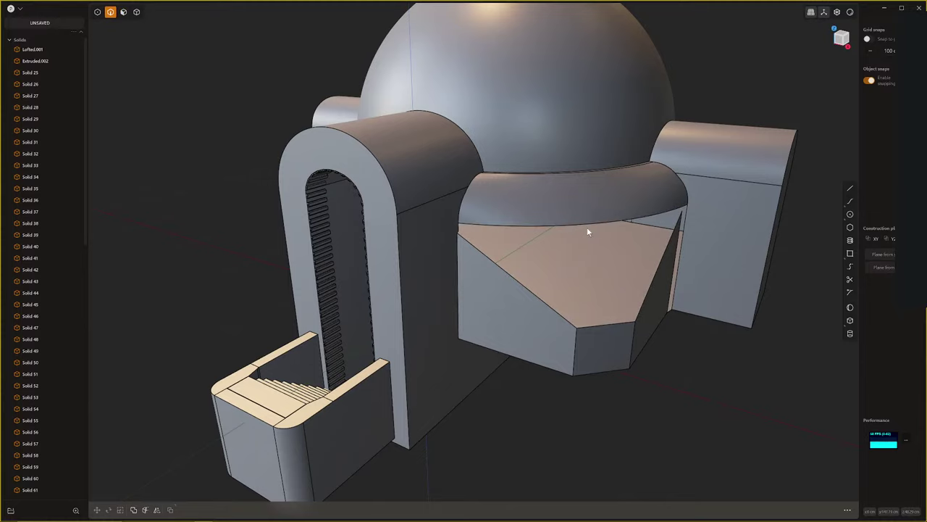
middle_drag(598, 240, 563, 243)
key(Escape)
key(ctrl+z)
key(ctrl+z)
key(ctrl+z)
key(ctrl+z)
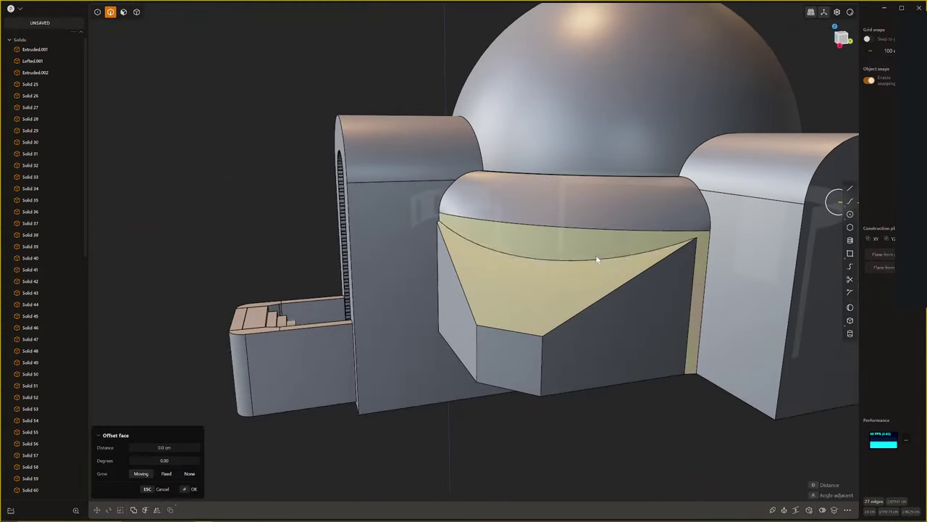
Delete only the sloped top face of the chamfered block beside the staircase corridor
click(658, 273)
key(f)
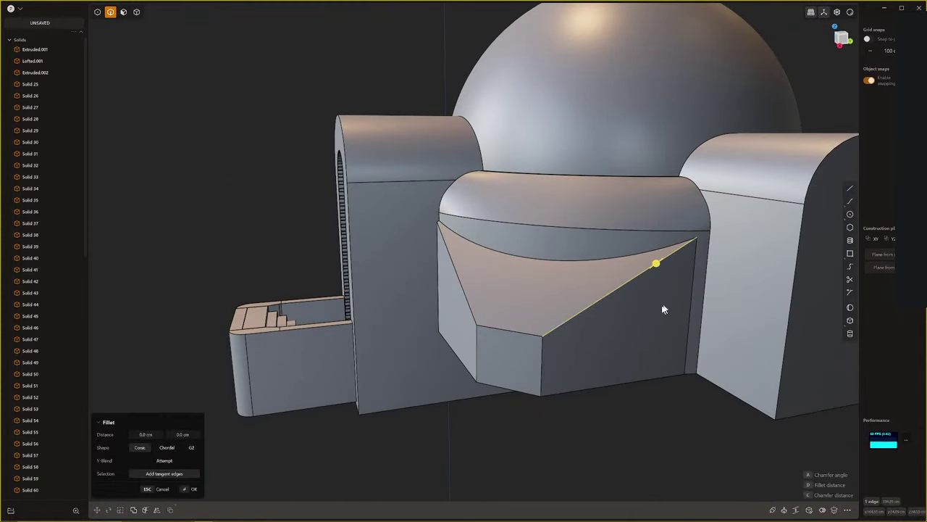
middle_drag(664, 309, 672, 308)
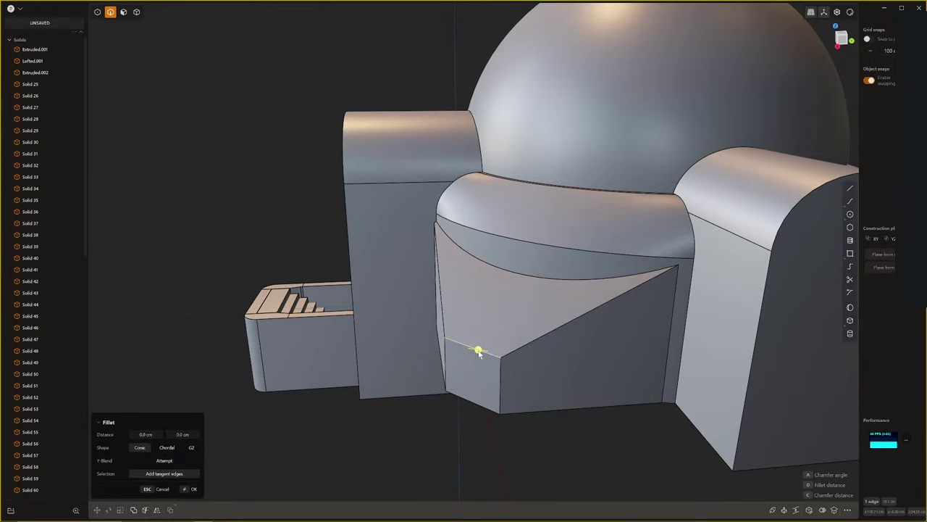
middle_drag(515, 335, 553, 307)
key(3)
click(522, 326)
key(Delete)
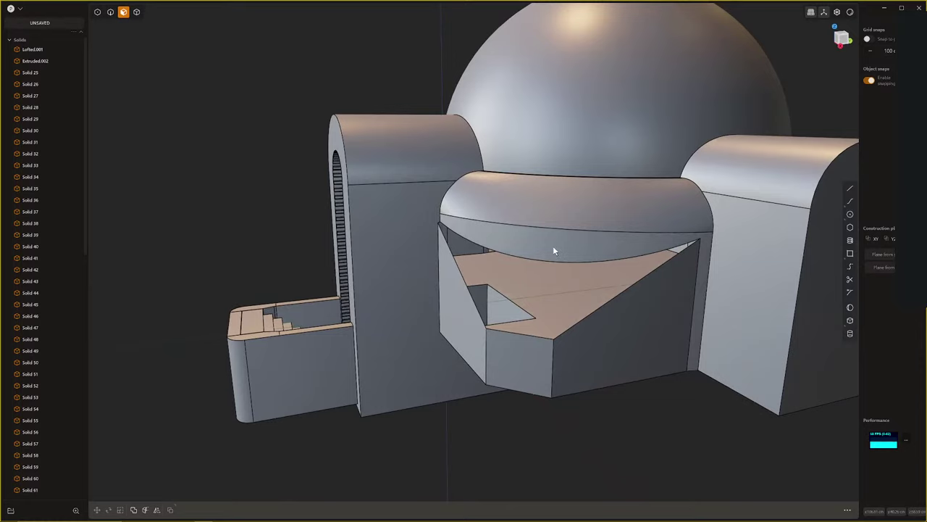
Try patching the opening on top of the block along its boundary edges with different continuity settings, and undo the patch
key(2)
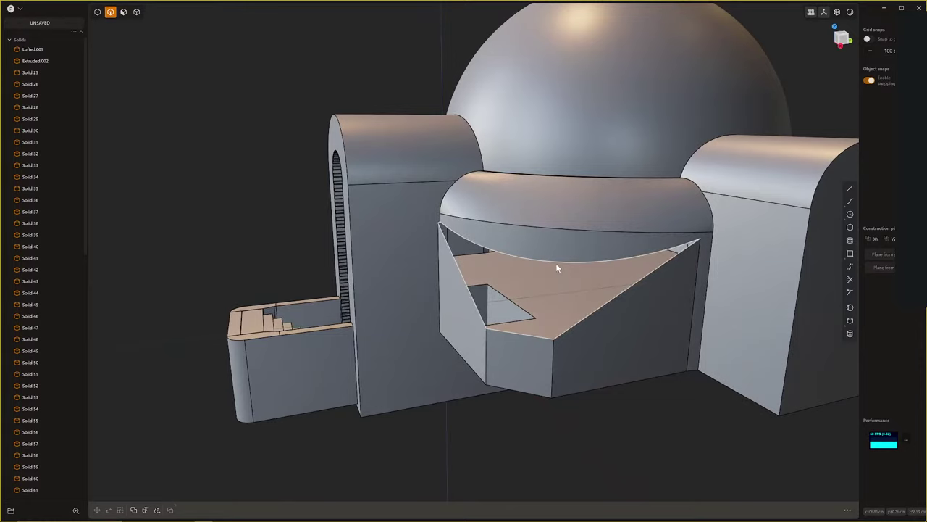
double_click(555, 263)
key(alt+p)
middle_drag(552, 295, 681, 304)
key(Tab)
key(Tab)
key(Return)
key(ctrl+z)
key(e)
click(682, 304)
key(f)
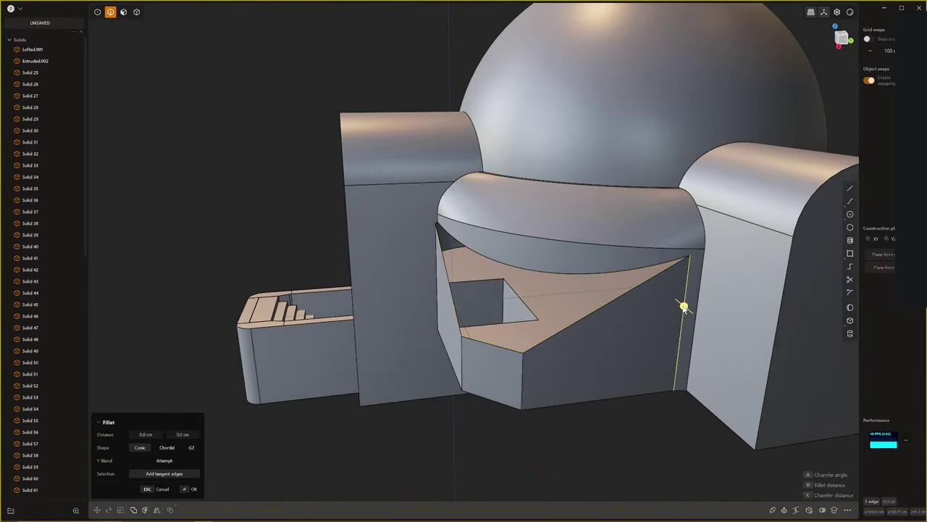
key(g)
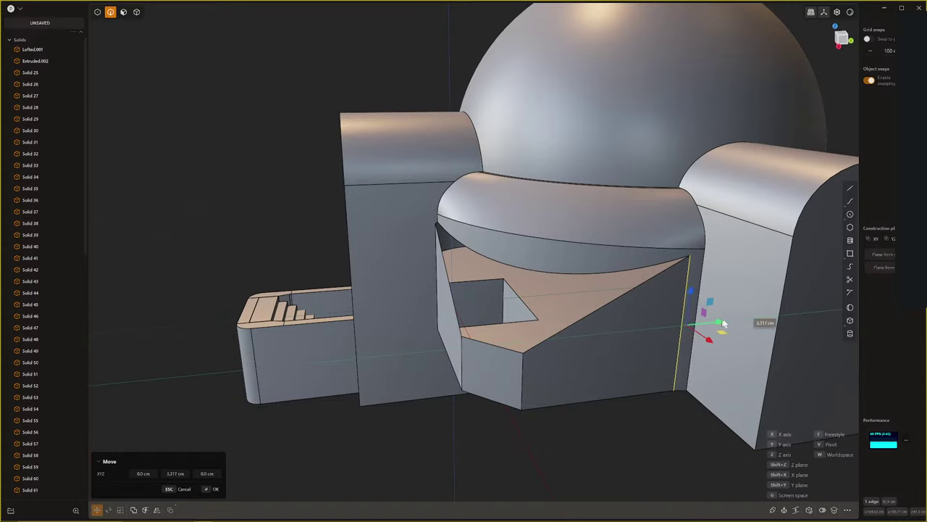
key(Escape)
middle_drag(707, 321, 630, 352)
key(3)
click(624, 355)
key(f)
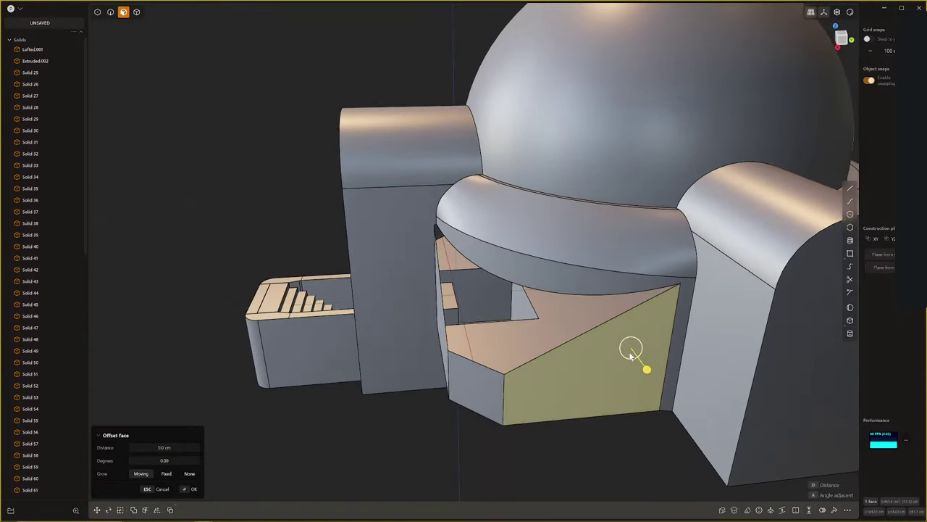
key(Escape)
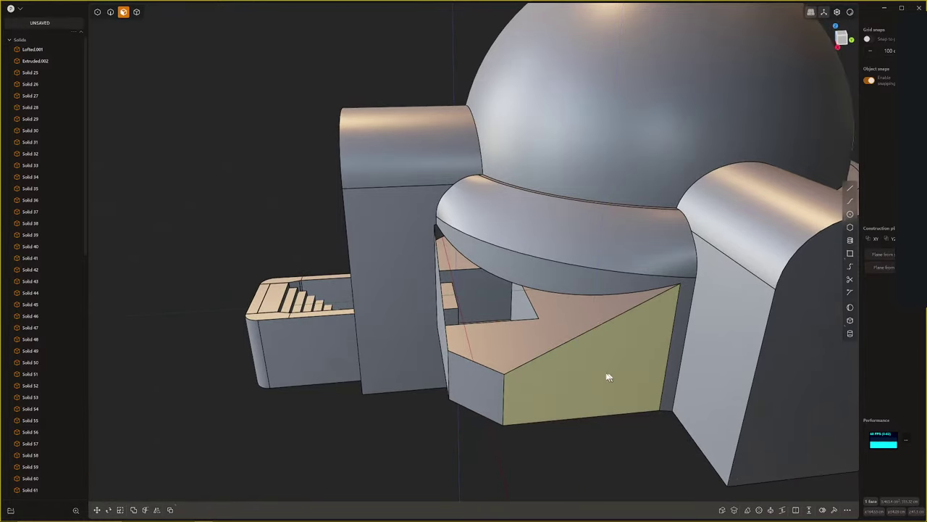
Undo the deletion of the block's sloped top face
key(ctrl+z)
key(ctrl+z)
key(ctrl+z)
key(ctrl+z)
key(ctrl+z)
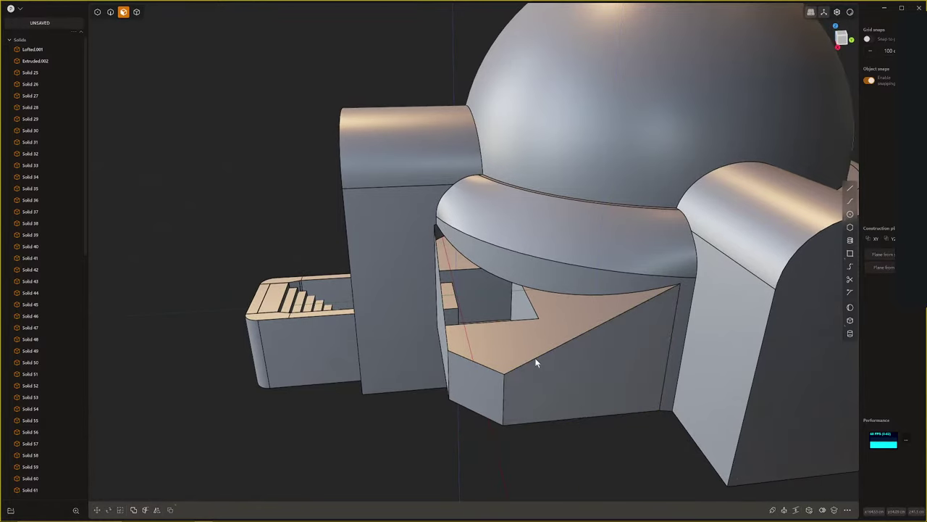
key(ctrl+z)
key(ctrl+z)
middle_drag(541, 349, 594, 381)
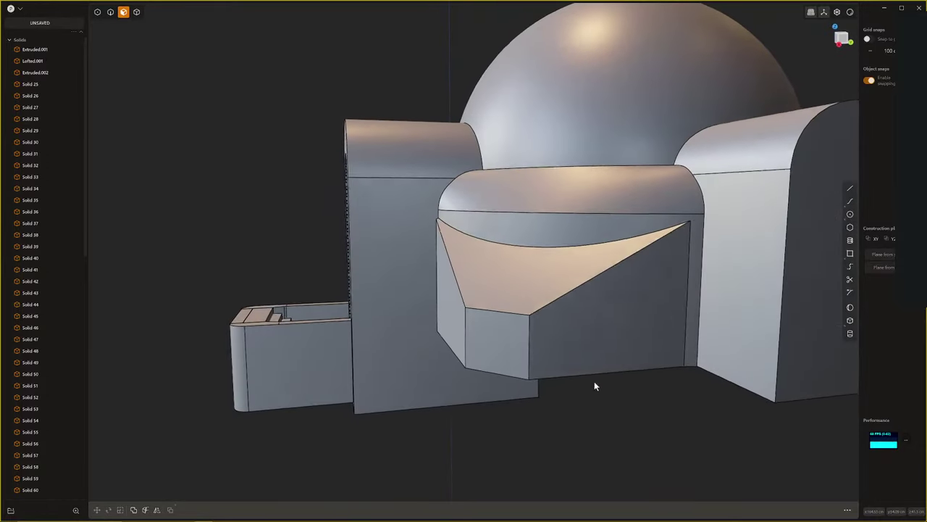
key(2)
click(700, 296)
key(f)
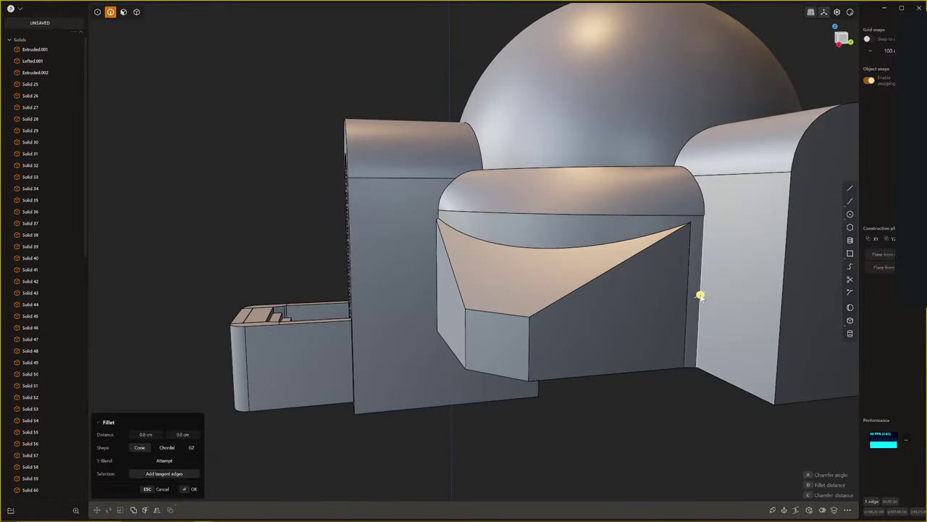
drag(700, 296, 719, 297)
key(Escape)
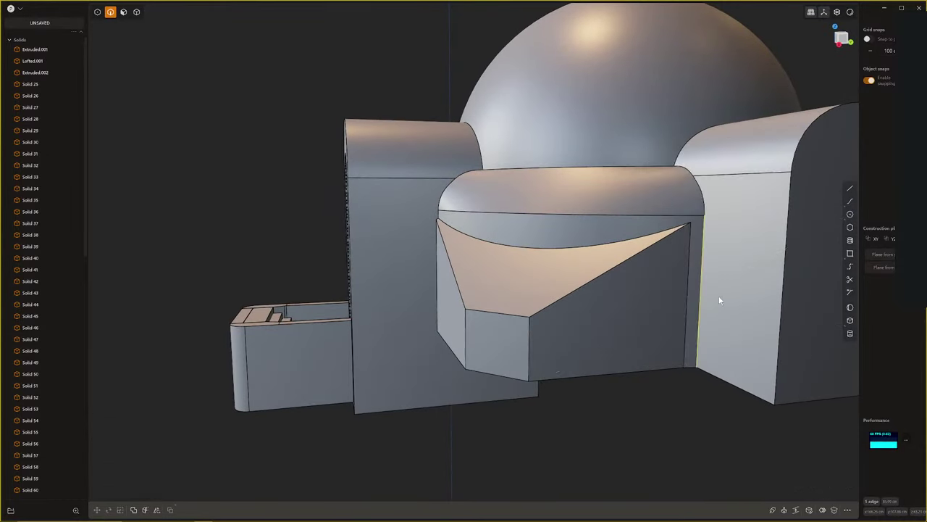
Chamfer the vertical inner corner between the sloped block and the adjoining plain corridor with a distance of -25.381 cm
click(703, 288)
click(703, 290)
key(b)
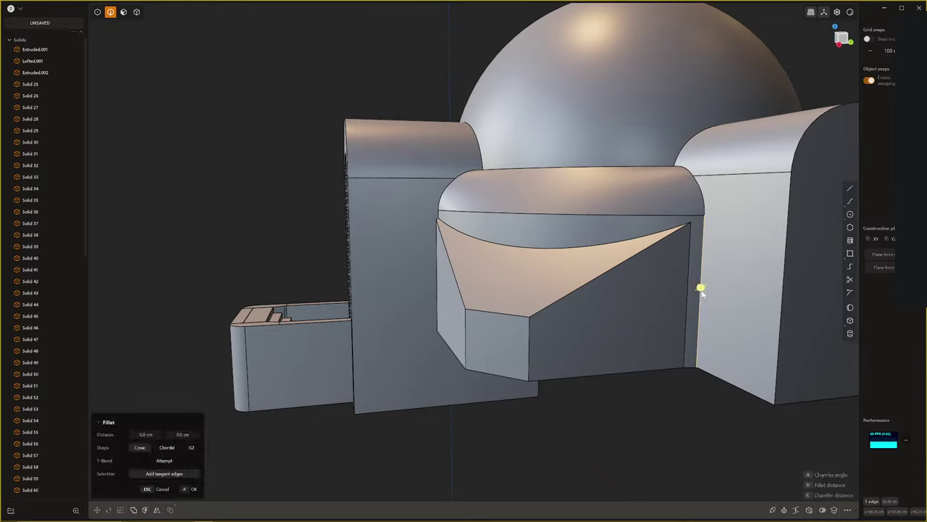
drag(702, 290, 720, 297)
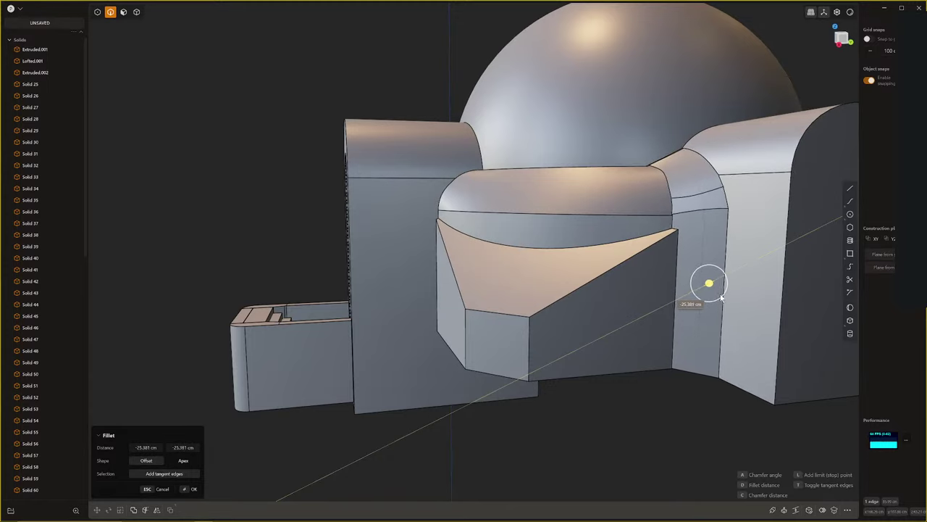
key(Return)
Delete the block's sloped top face and the plain wall face between it and the rounded band
middle_drag(720, 296, 597, 355)
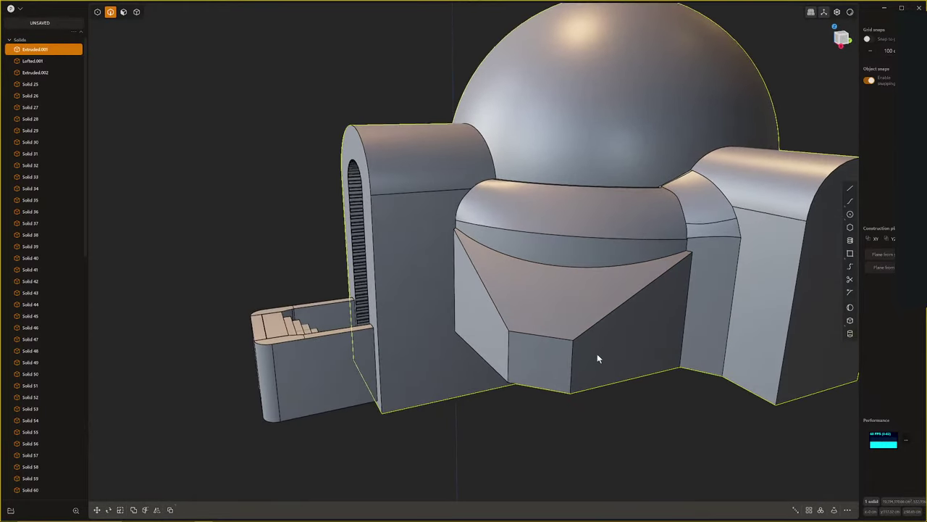
key(3)
click(576, 307)
shift+click(629, 250)
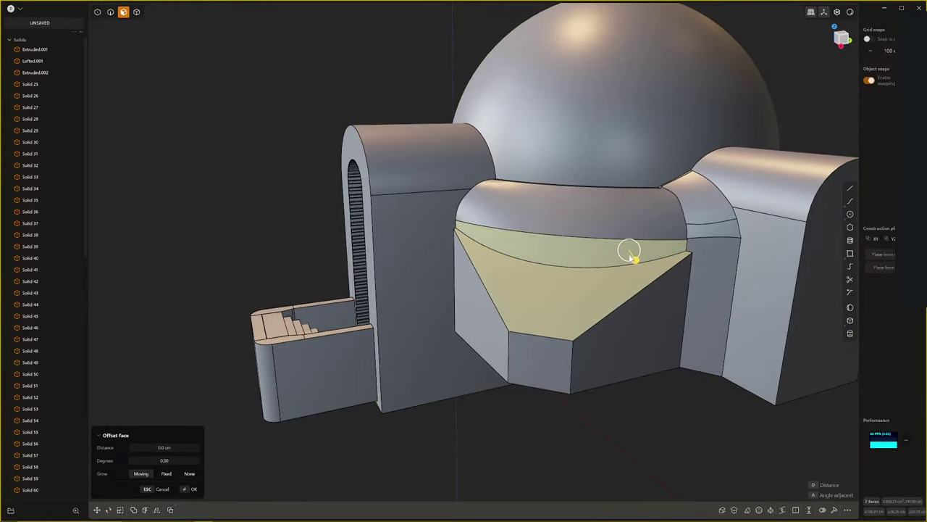
key(Delete)
middle_drag(629, 252, 649, 284)
scroll(696, 269, up, 5)
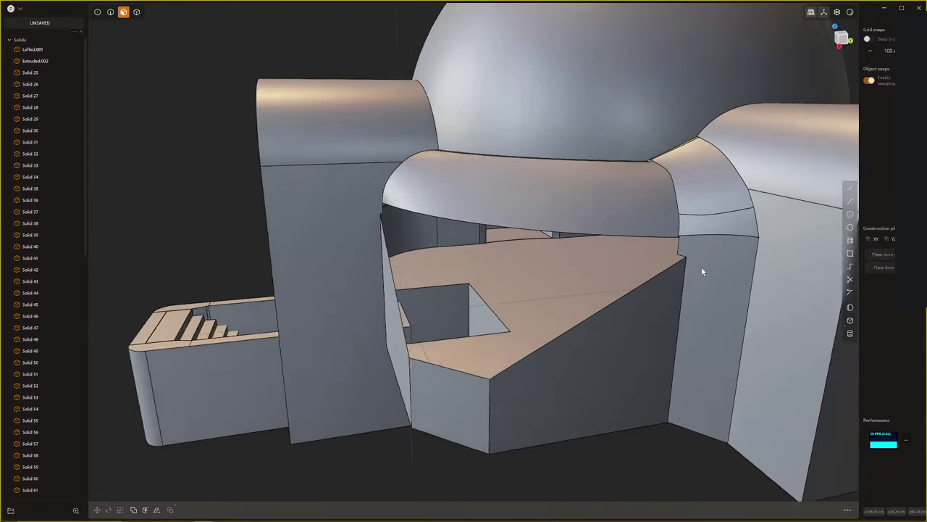
Try patching the open top of the block along its boundary loop with G1 and G2 continuity
key(2)
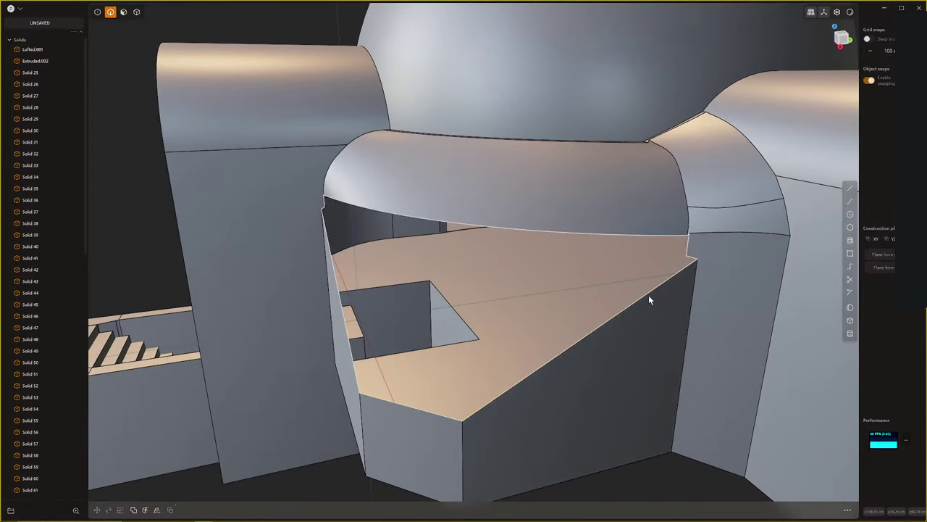
alt+click(648, 295)
key(alt+p)
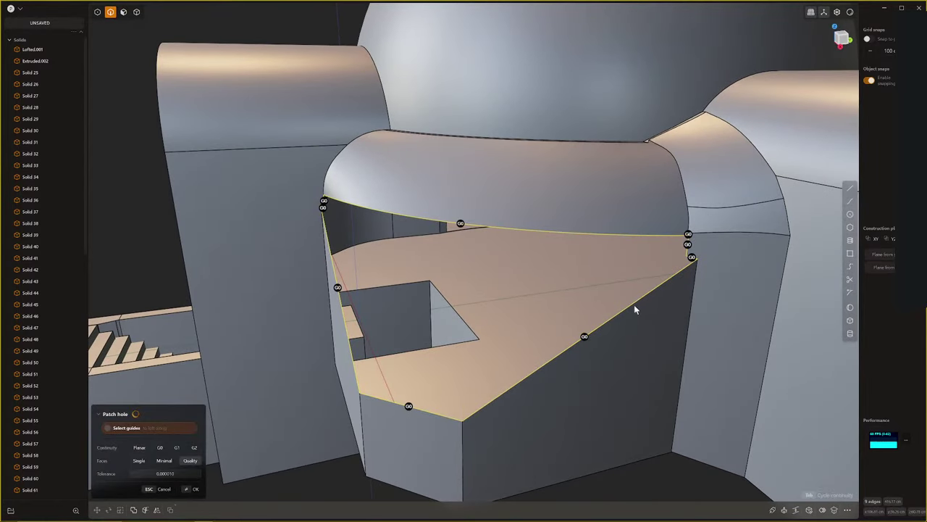
key(Tab)
middle_drag(635, 306, 662, 302)
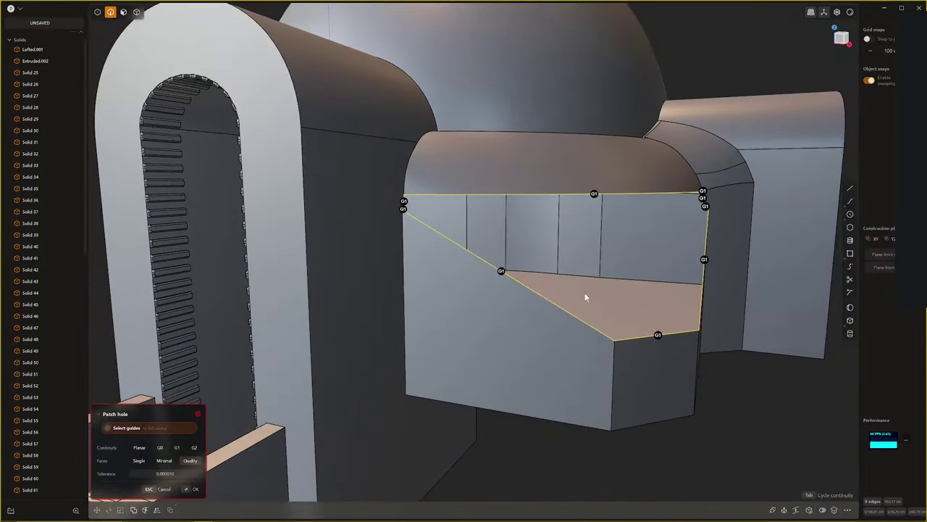
middle_drag(586, 287, 526, 326)
scroll(526, 327, up, 3)
key(Tab)
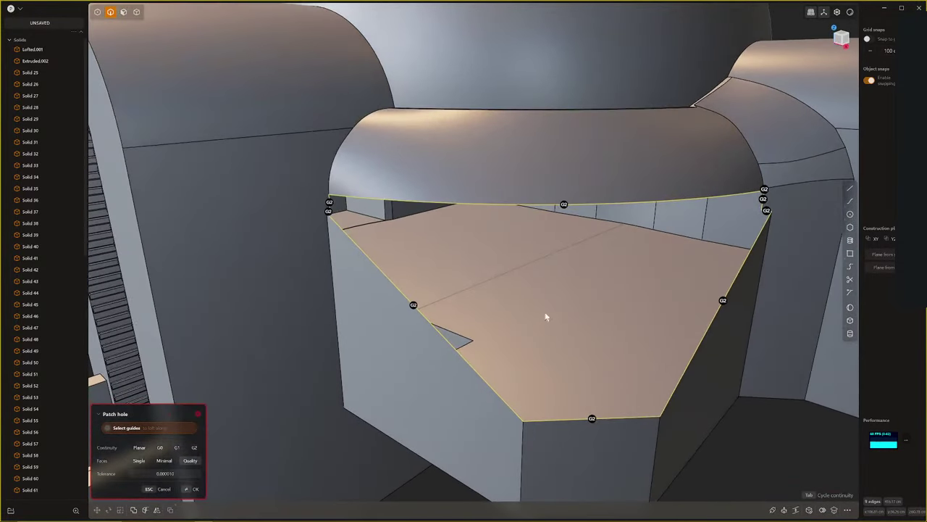
key(Escape)
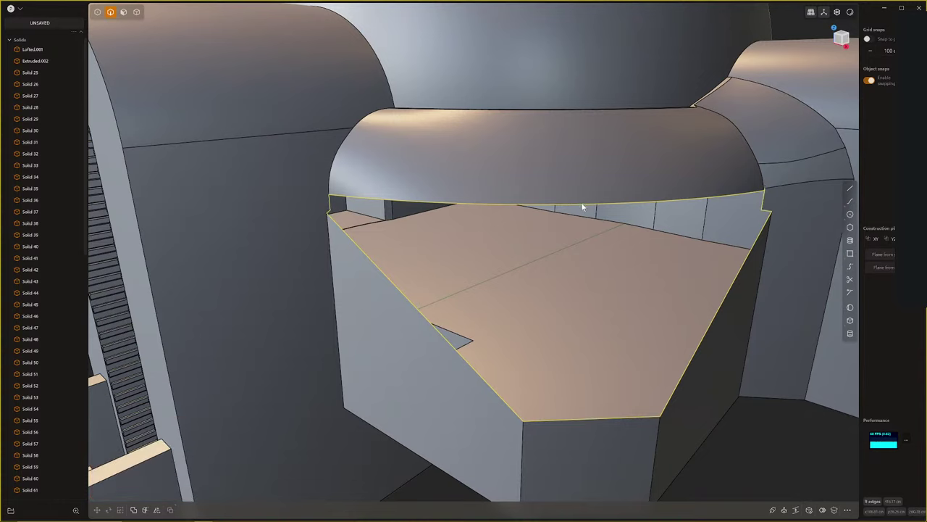
Try a G1 loft between the rounded band's lower edge and the top edge of the block's narrow front face
click(581, 203)
click(609, 419)
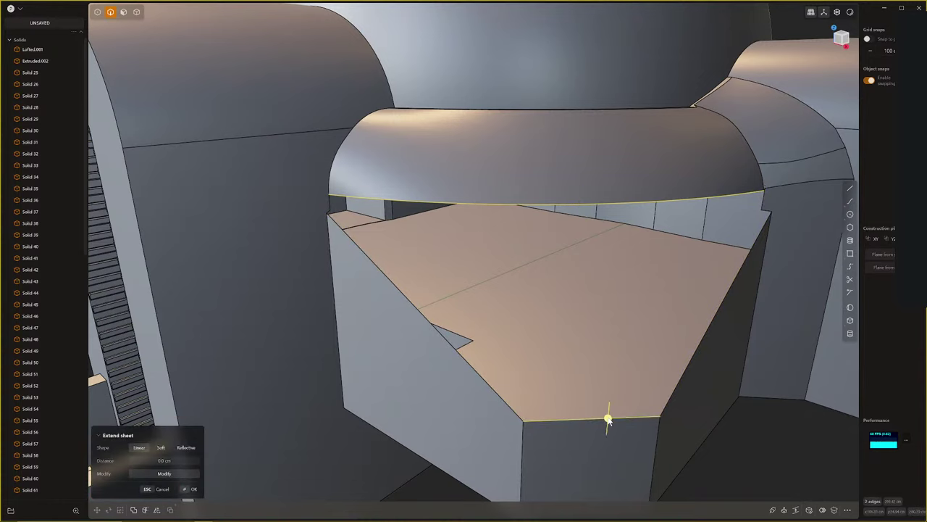
key(l)
middle_drag(563, 422, 581, 389)
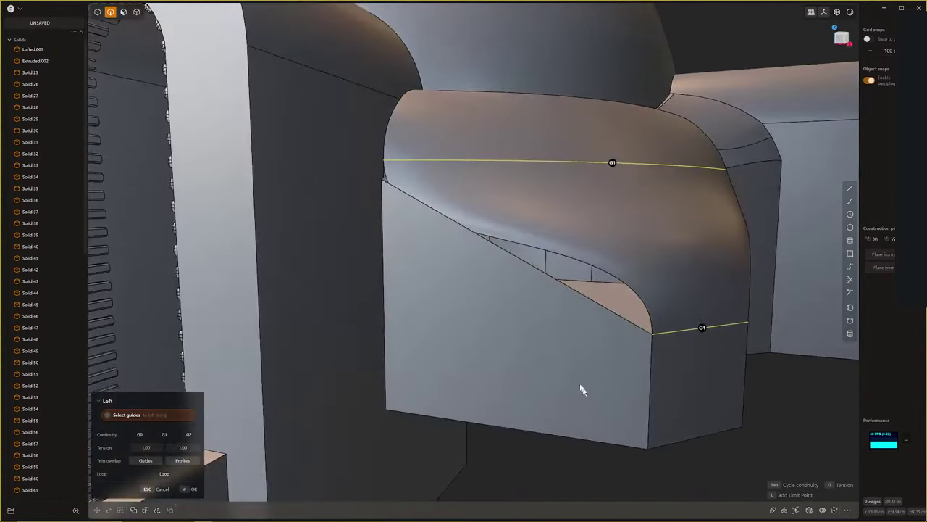
click(549, 277)
Undo the loft attempt and the deletion of the block's sloped and upper wall faces
key(Escape)
key(ctrl+z)
key(ctrl+z)
key(ctrl+z)
key(ctrl+z)
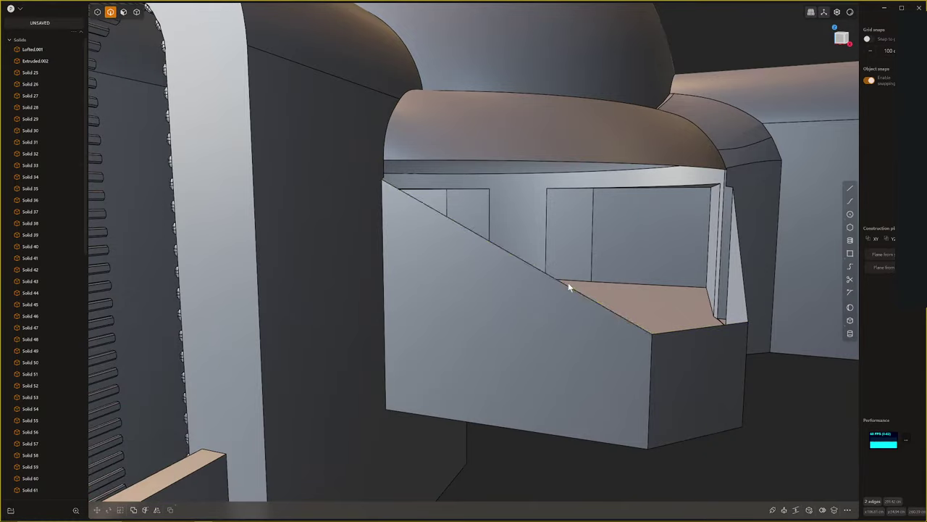
middle_drag(571, 290, 546, 315)
key(Escape)
Undo the chamfer on the inner corner between the block and the adjoining plain corridor
scroll(733, 426, down, 5)
middle_drag(730, 424, 631, 389)
scroll(630, 363, up, 2)
click(629, 389)
key(o)
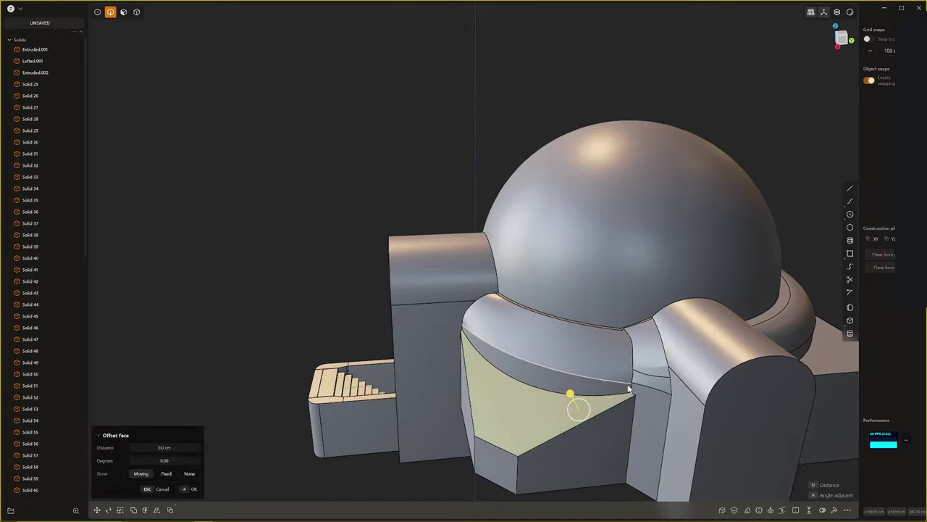
key(Escape)
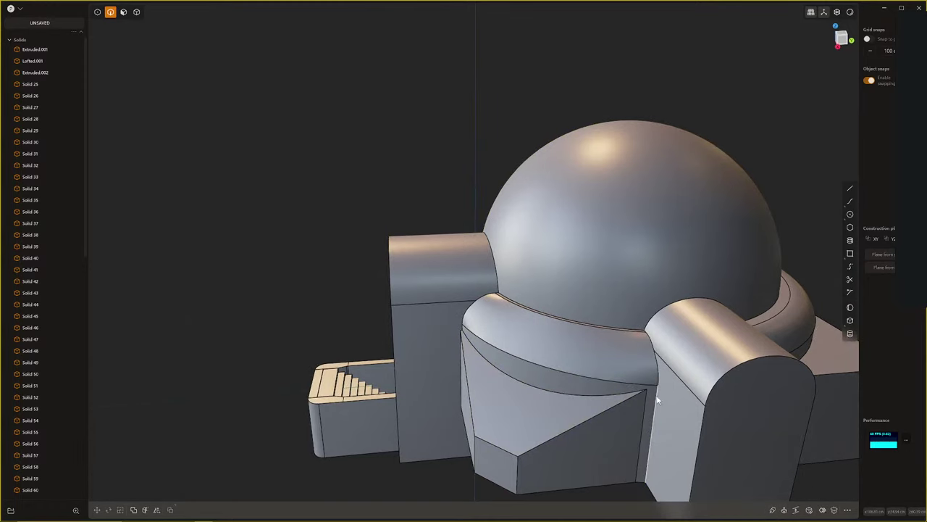
Fillet the inner corner edges where the plain wall bands meet the corridors with a distance of 4.018 cm
click(657, 399)
key(f)
middle_drag(492, 440, 539, 350)
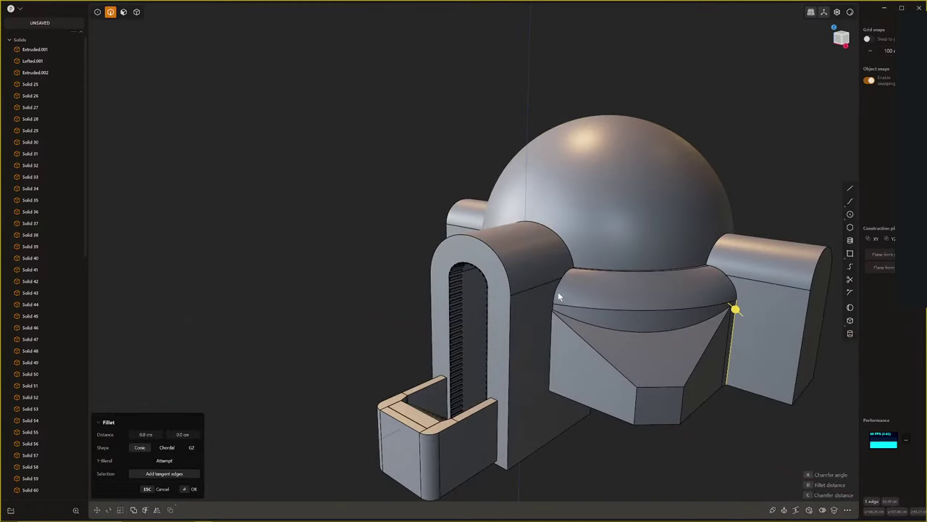
middle_drag(556, 294, 464, 392)
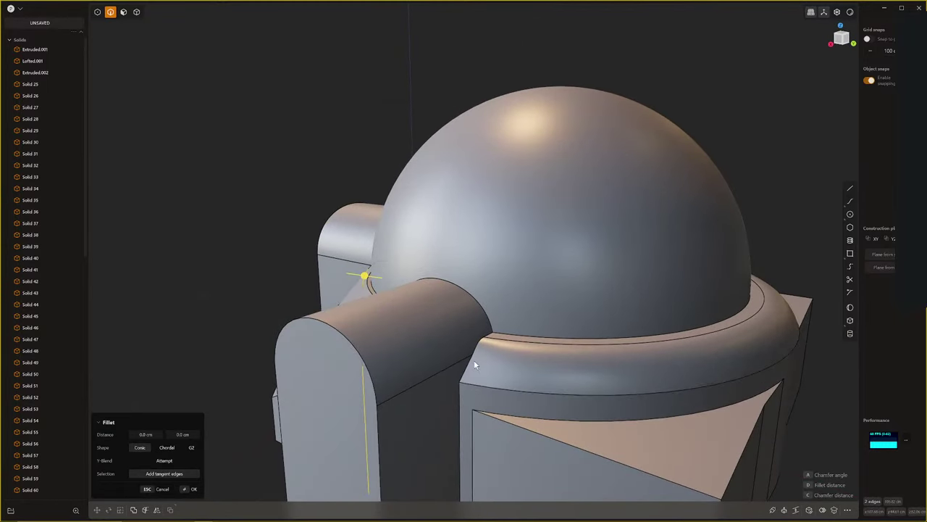
click(467, 369)
drag(459, 410, 462, 412)
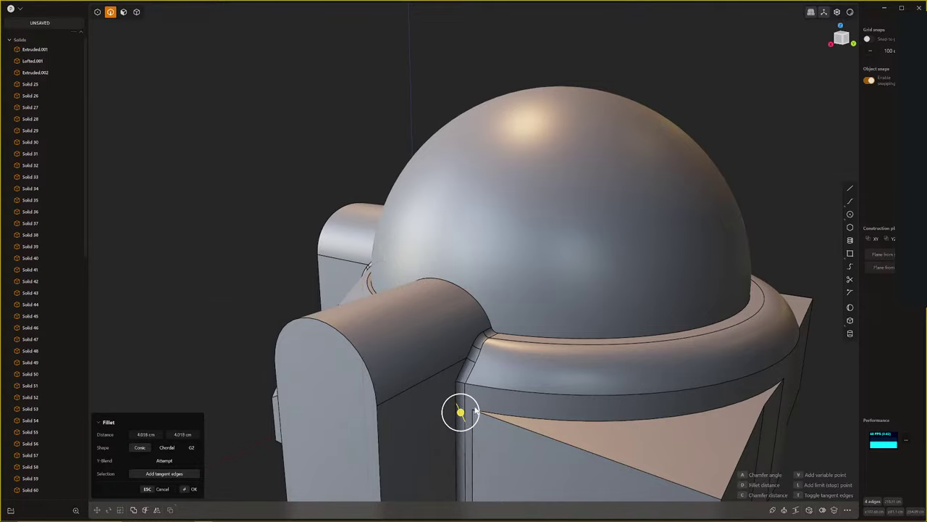
scroll(475, 410, down, 5)
middle_drag(475, 410, 712, 409)
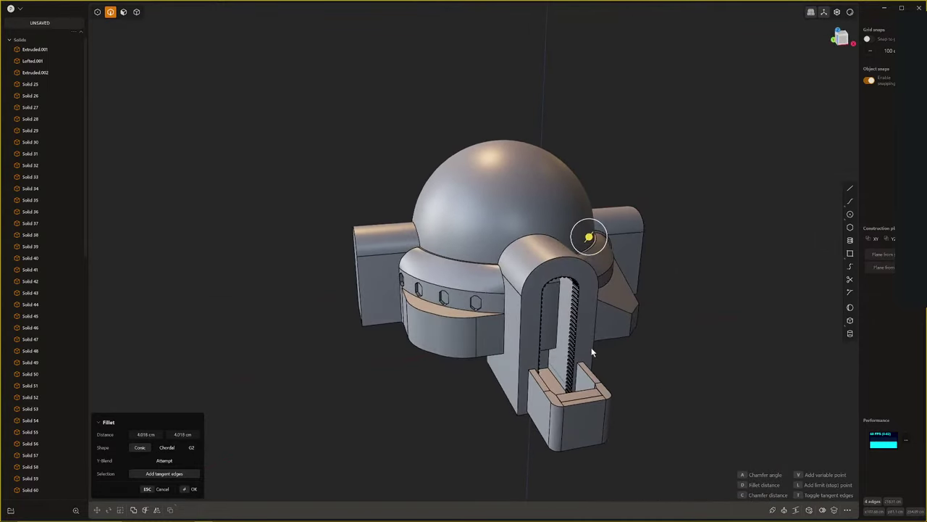
key(Return)
Fillet the two curved edges where the rounded band above the octagonal openings meets the corridors with a distance of 4.018 cm
middle_drag(591, 347, 543, 357)
scroll(517, 303, up, 4)
middle_drag(507, 301, 519, 301)
click(513, 297)
key(b)
middle_drag(427, 311, 486, 323)
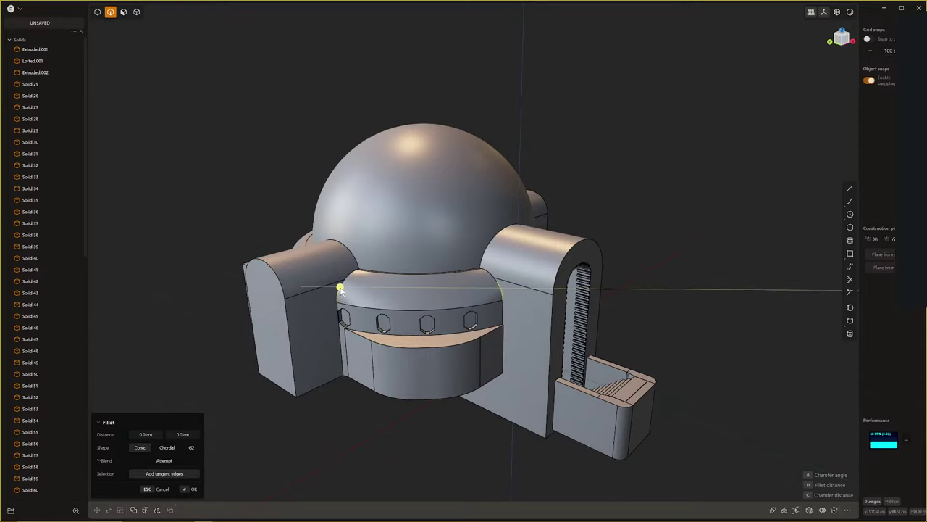
drag(342, 293, 342, 291)
middle_drag(523, 293, 411, 300)
scroll(625, 338, up, 2)
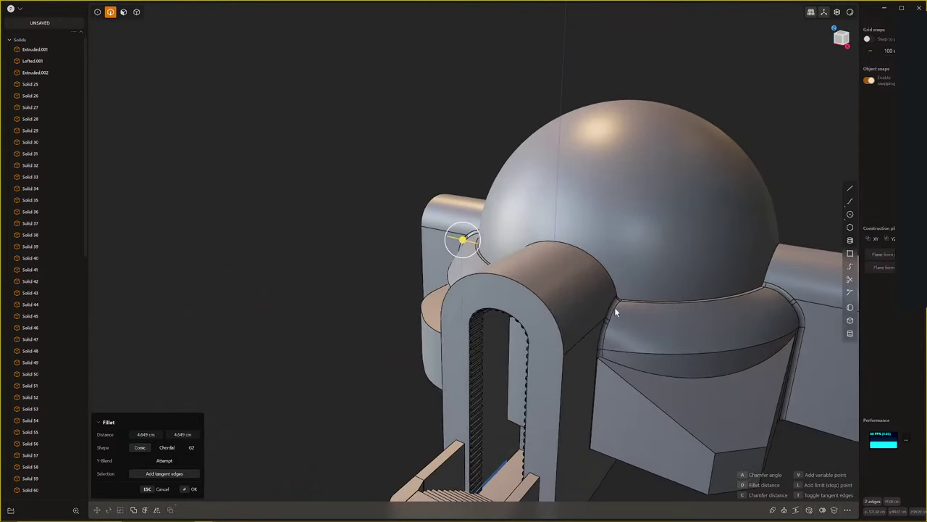
middle_drag(609, 307, 391, 352)
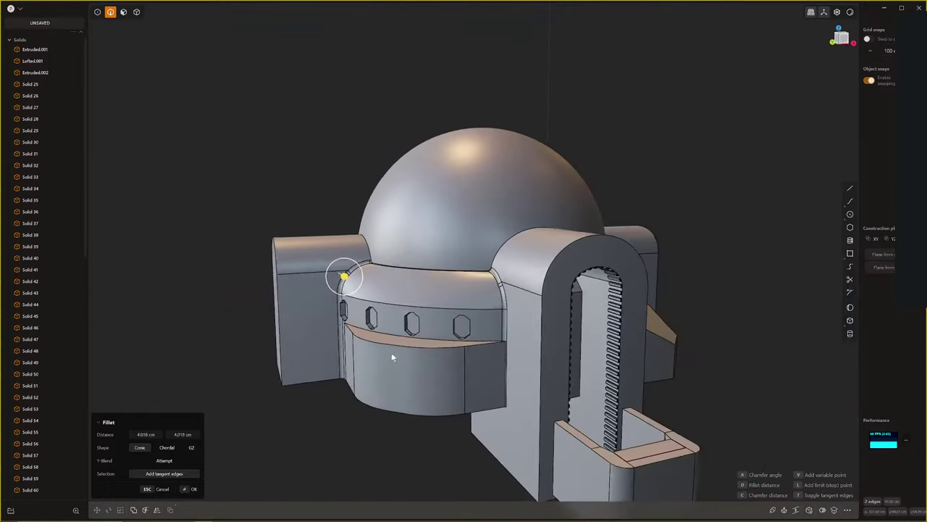
Set the shape of the band-to-corridor fillet to Chordal and apply it
click(167, 448)
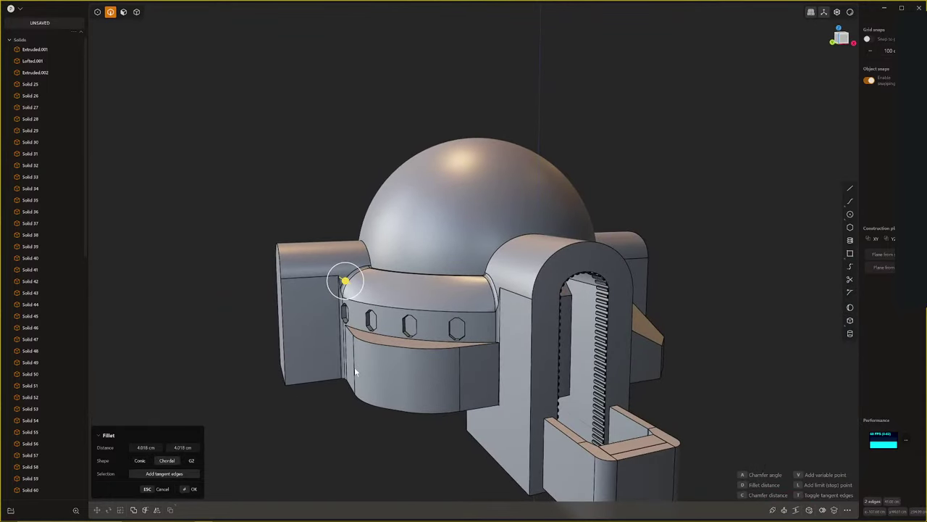
middle_drag(355, 367, 415, 360)
scroll(490, 325, up, 5)
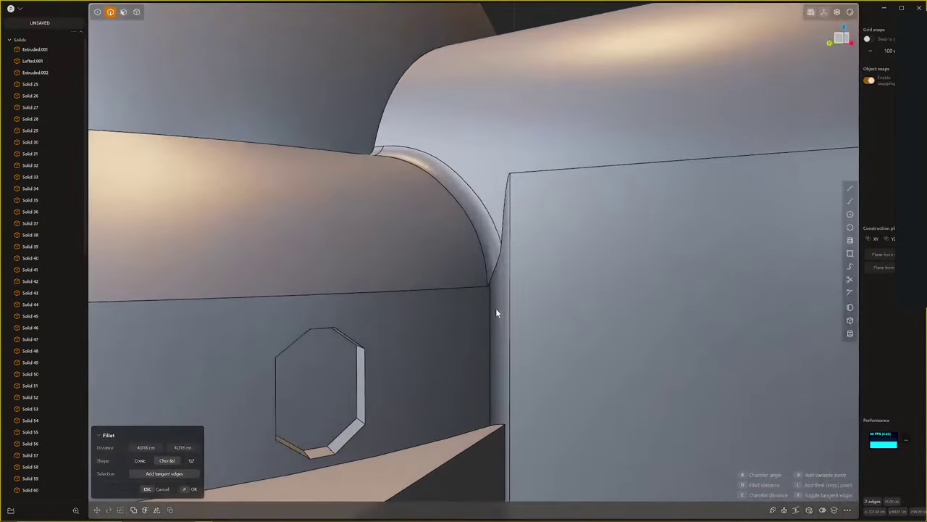
scroll(481, 348, down, 2)
scroll(483, 345, down, 8)
key(Return)
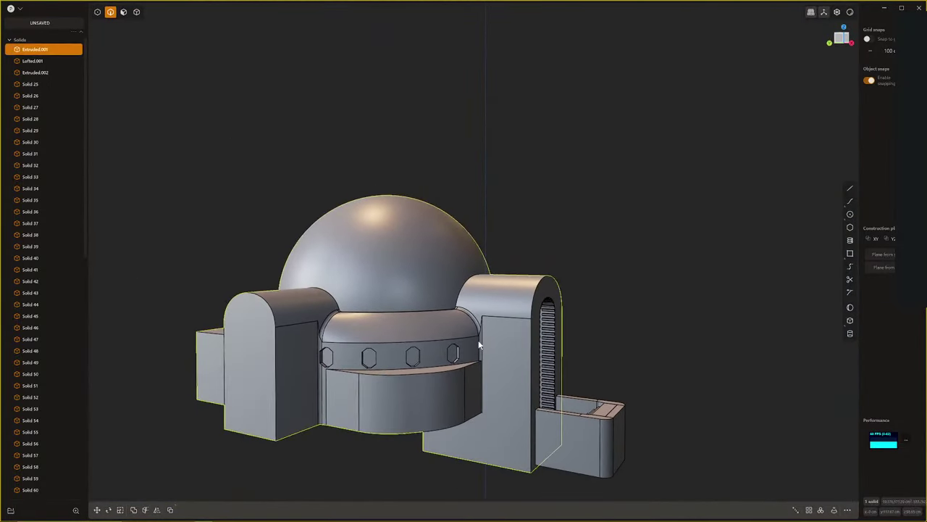
Fillet the top edge of the narrow front face on the flat-topped block beside the plain corridor into a large sweeping curve
middle_drag(480, 344, 631, 384)
click(631, 378)
key(f)
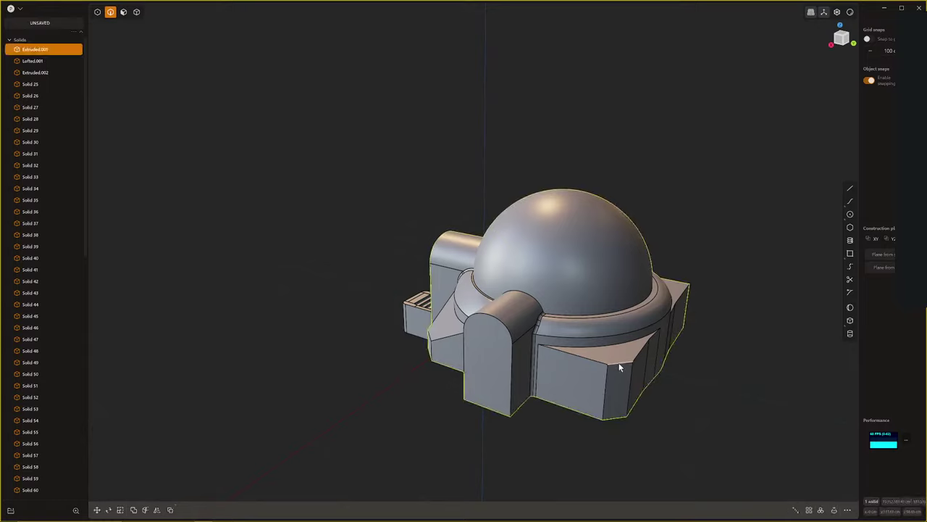
key(f)
drag(611, 373, 632, 328)
right_click(632, 329)
scroll(629, 360, down, 2)
middle_drag(628, 361, 582, 387)
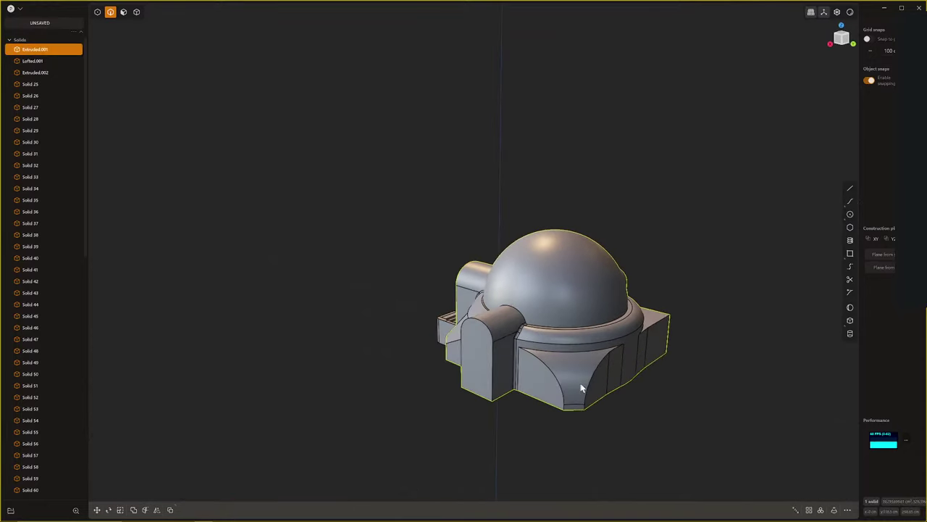
Examine the building from the stair entrance side and around to the plain corridor
click(531, 437)
middle_drag(532, 437, 564, 447)
scroll(564, 446, up, 8)
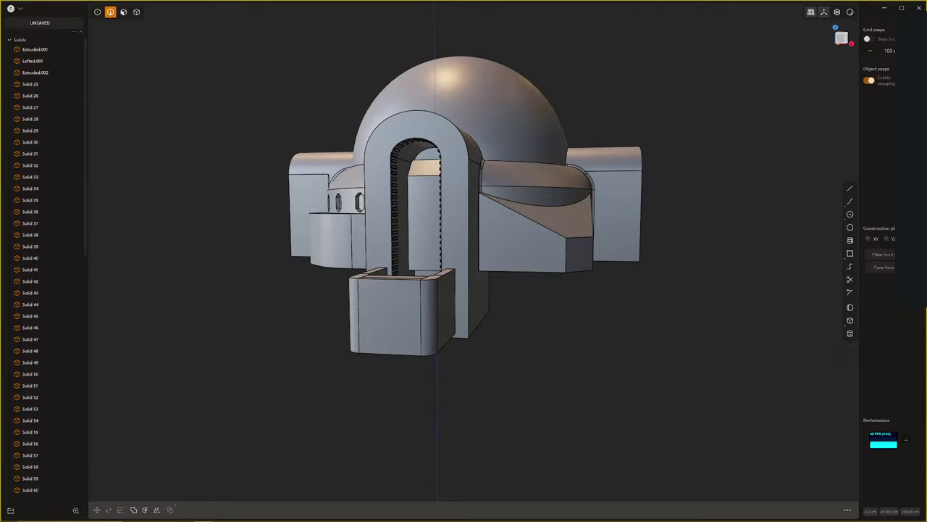
scroll(700, 362, down, 2)
middle_drag(700, 362, 730, 373)
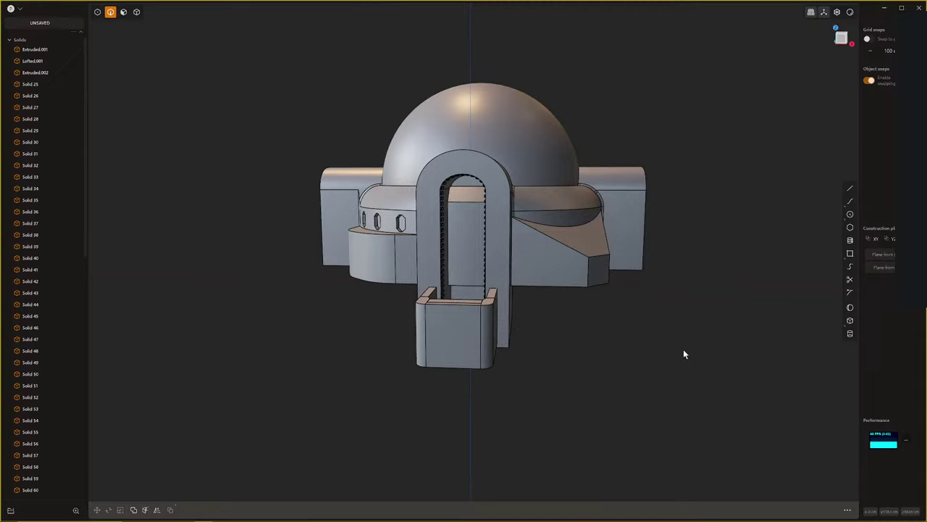
mouse_move(629, 296)
middle_down()
mouse_move(581, 285)
mouse_move(615, 292)
middle_up()
scroll(565, 298, up, 4)
shift+middle_drag(481, 317, 489, 345)
scroll(448, 349, up, 3)
scroll(448, 352, down, 3)
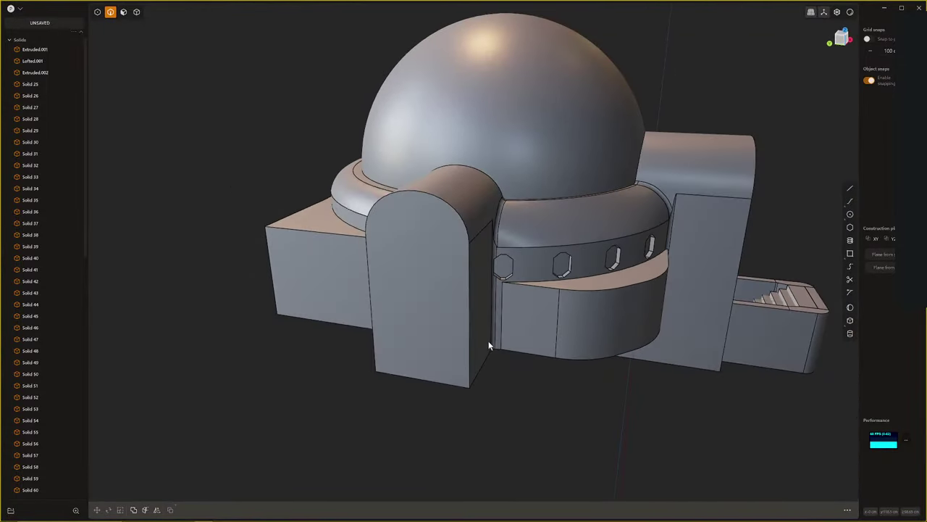
Chamfer the outer arched end edges of the three corridors by 3.431 cm
click(439, 198)
key(f)
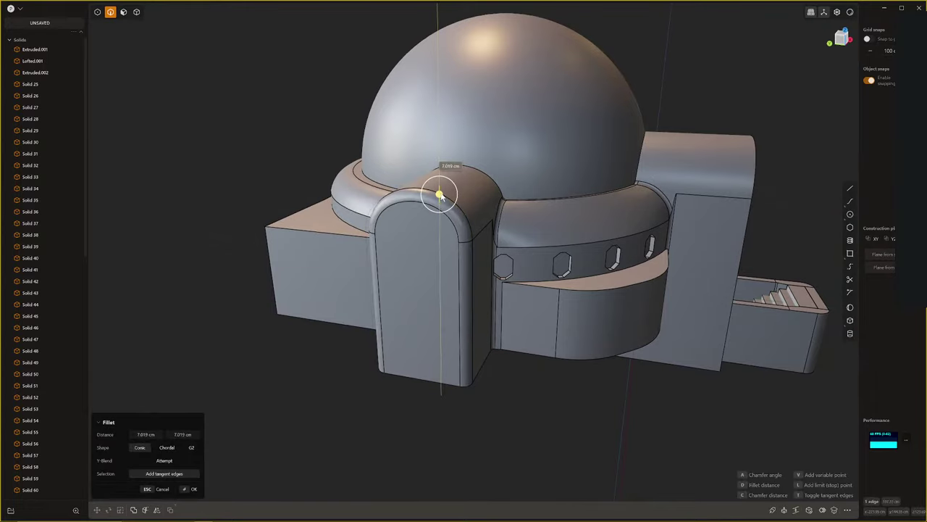
key(Return)
middle_drag(809, 234, 607, 317)
scroll(607, 316, up, 2)
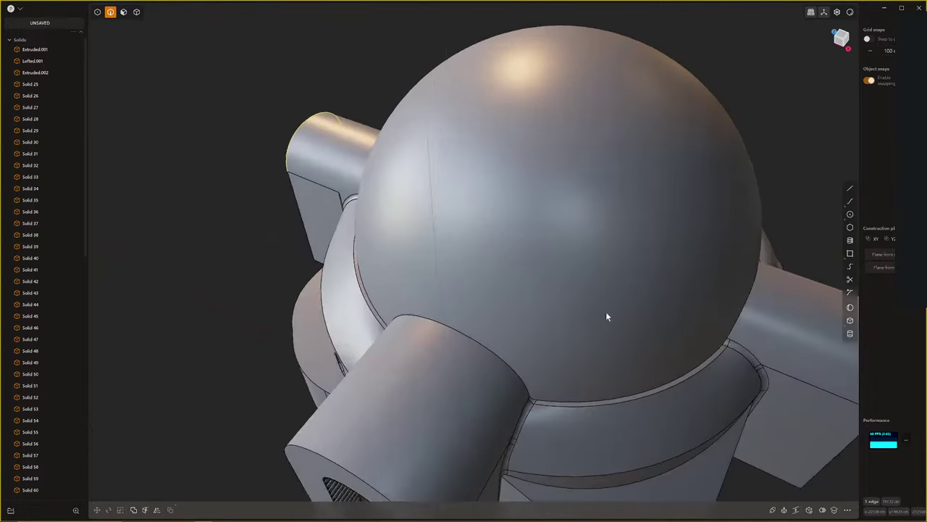
scroll(607, 317, down, 3)
click(478, 331)
key(f)
middle_drag(786, 333, 699, 299)
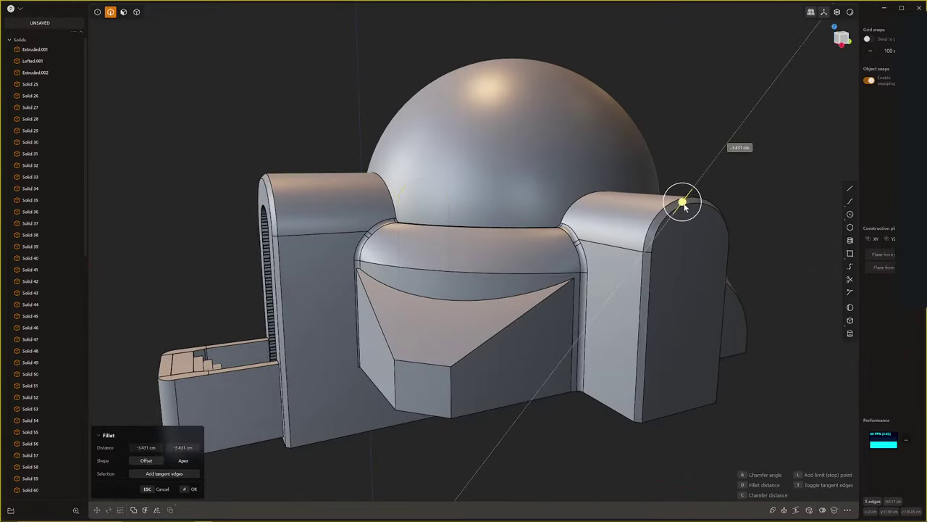
key(Return)
middle_drag(714, 239, 794, 269)
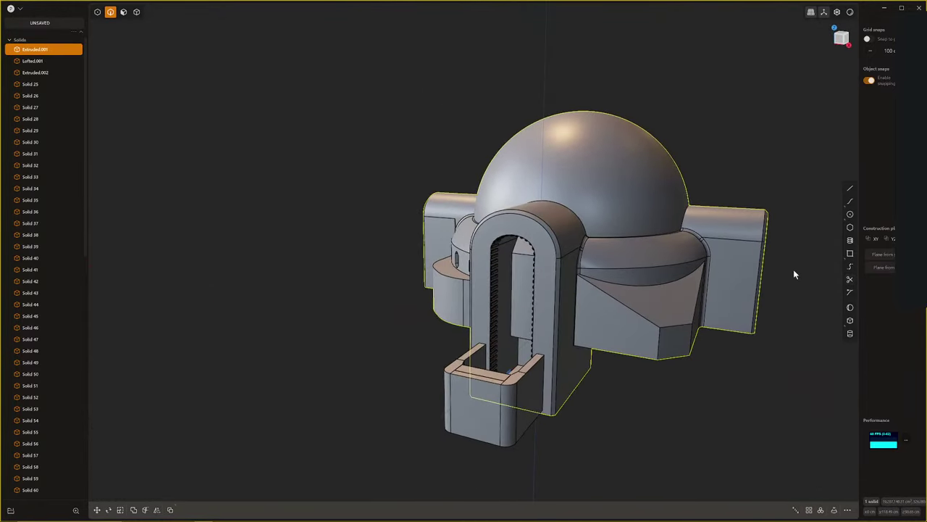
Offset the wall face at the back of the arched entrance by -8.292 cm
middle_drag(776, 386, 725, 311)
right_drag(926, 138, 533, 250)
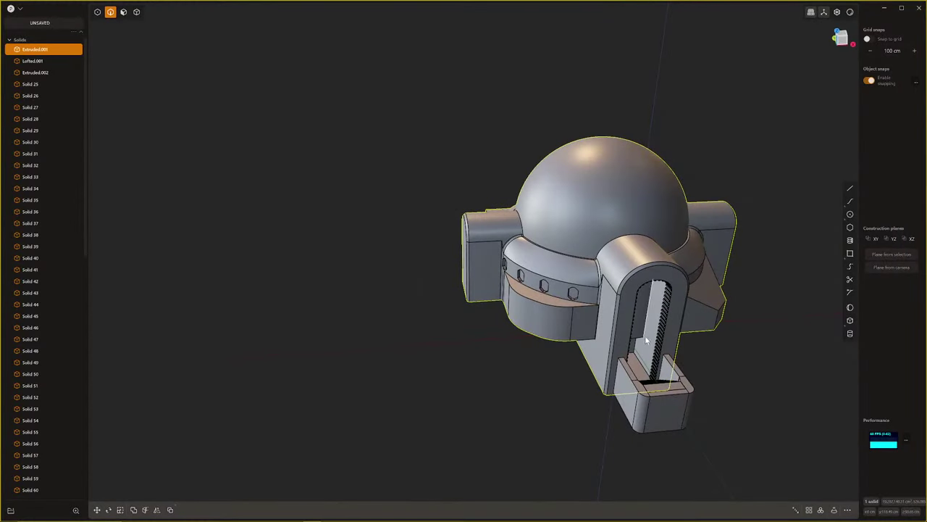
middle_drag(646, 340, 580, 378)
scroll(521, 311, down, 4)
middle_drag(522, 311, 449, 362)
scroll(619, 313, up, 4)
scroll(530, 319, up, 2)
scroll(442, 362, up, 3)
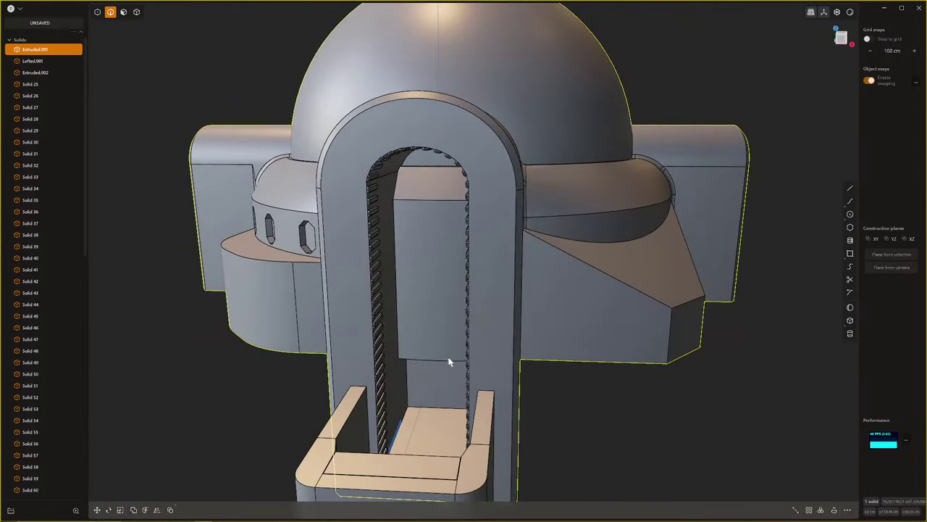
key(3)
click(437, 300)
middle_drag(436, 300, 426, 314)
drag(381, 373, 392, 361)
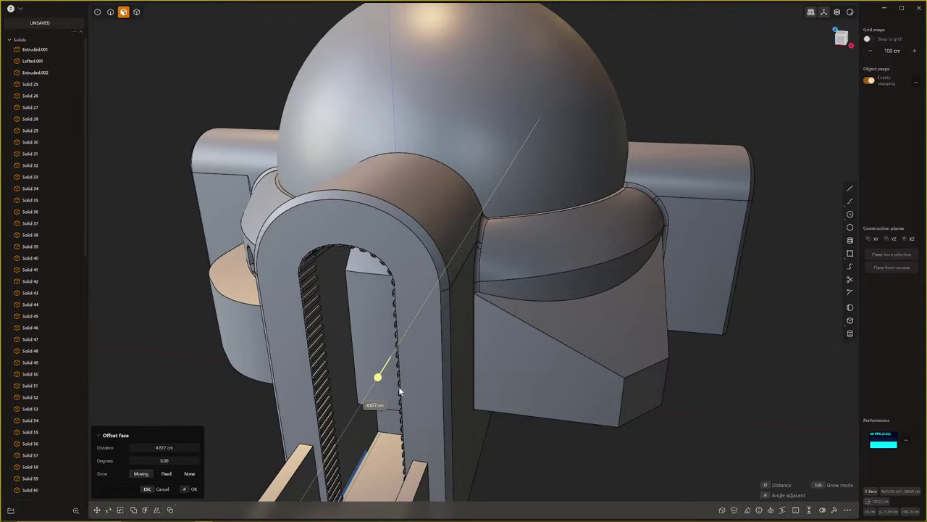
middle_drag(405, 373, 372, 373)
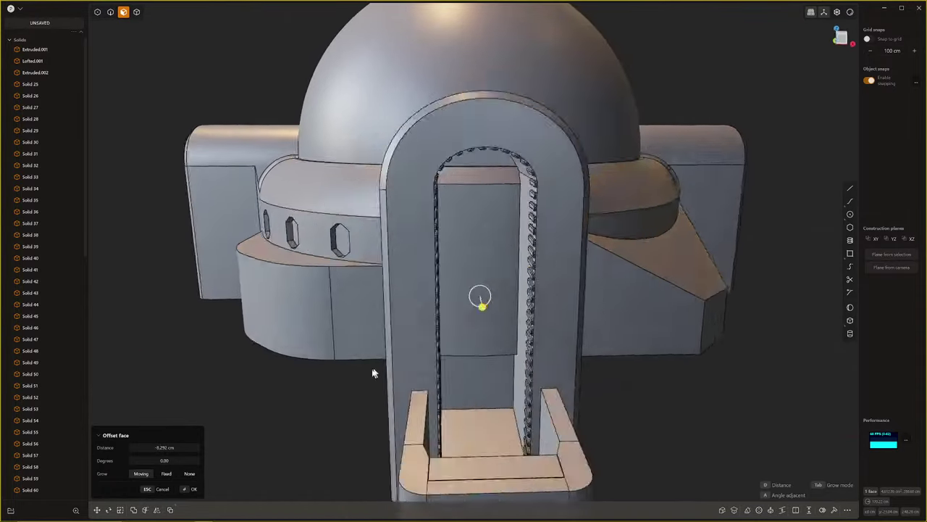
Offset the underside of the overhanging wall inside the entrance about 45 cm down to the floor
scroll(395, 347, up, 10)
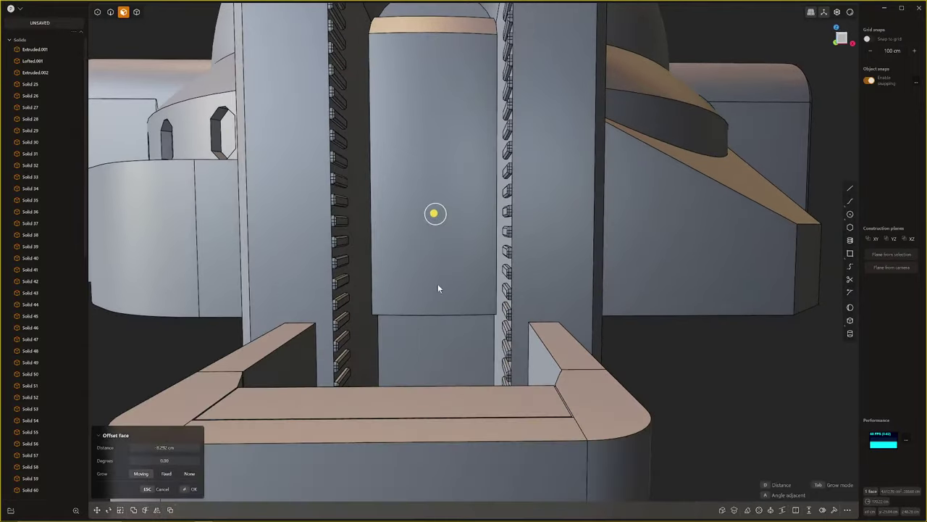
scroll(438, 288, up, 8)
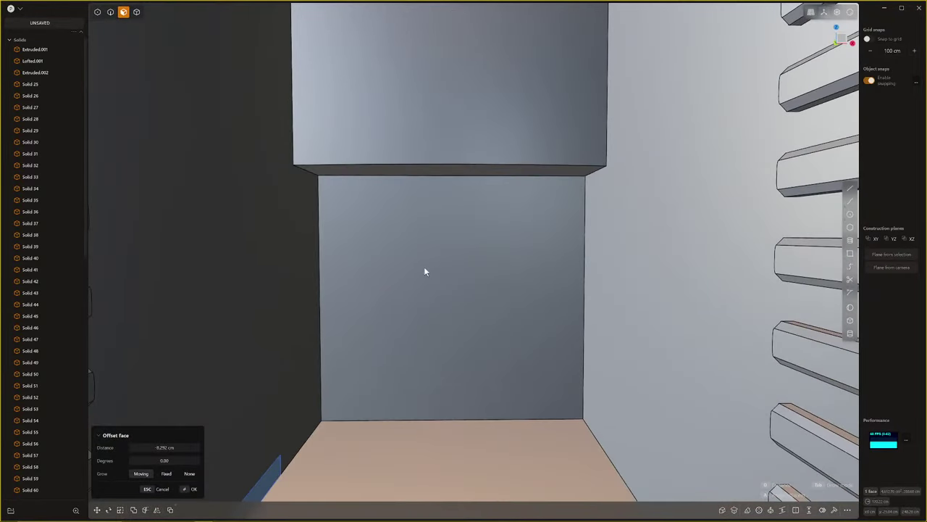
scroll(424, 272, up, 3)
scroll(419, 262, down, 5)
scroll(420, 265, up, 2)
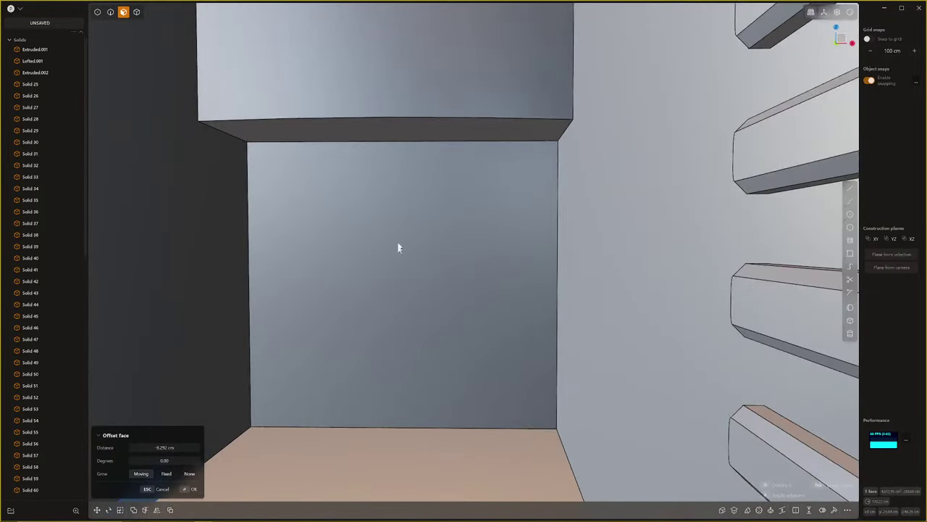
click(383, 130)
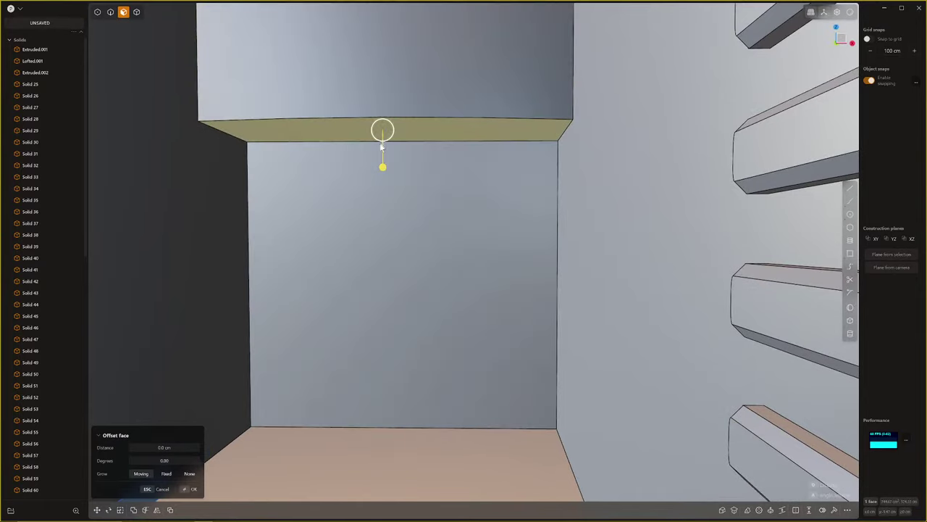
drag(383, 168, 383, 491)
scroll(433, 397, down, 10)
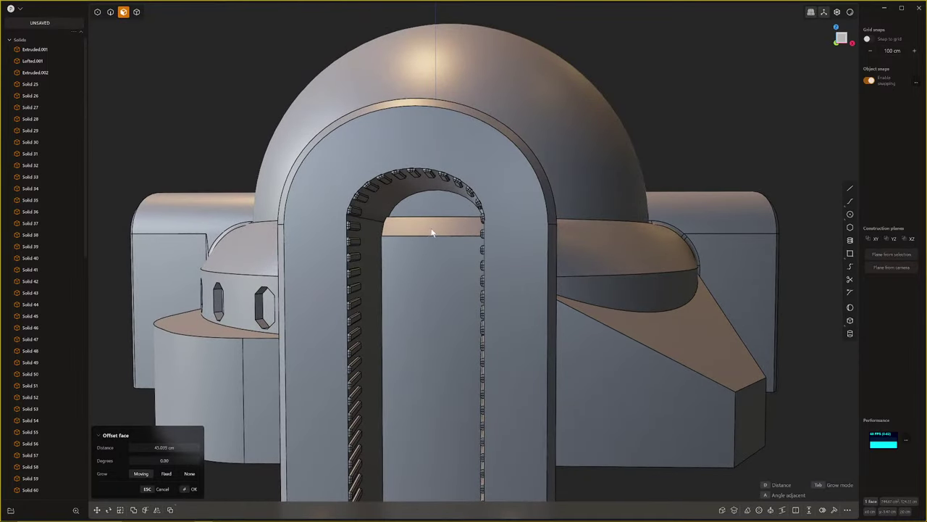
click(433, 234)
key(g)
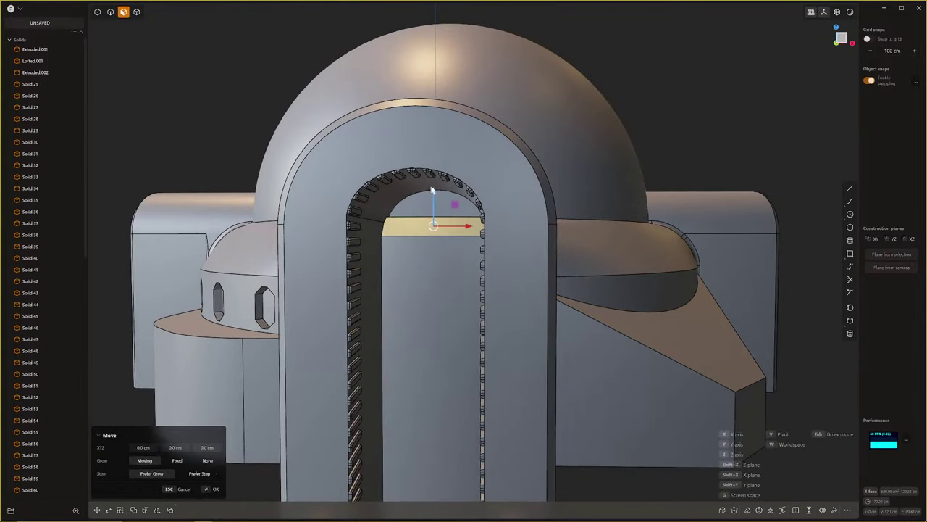
key(Escape)
scroll(445, 259, down, 4)
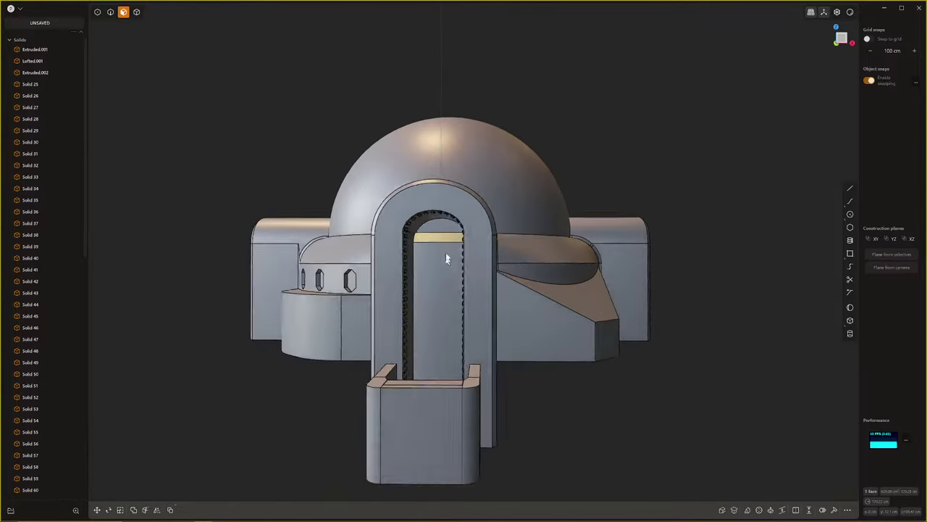
Move the arch curve taken from the entrance opening's inner edge about 72 cm along Y towards the back wall
middle_drag(446, 259, 563, 404)
scroll(471, 379, down, 4)
scroll(439, 410, up, 4)
scroll(497, 341, up, 4)
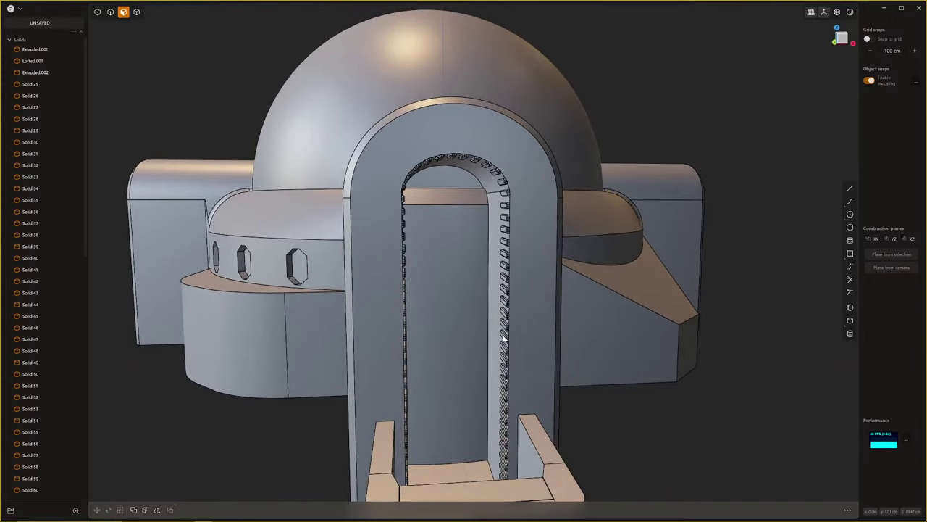
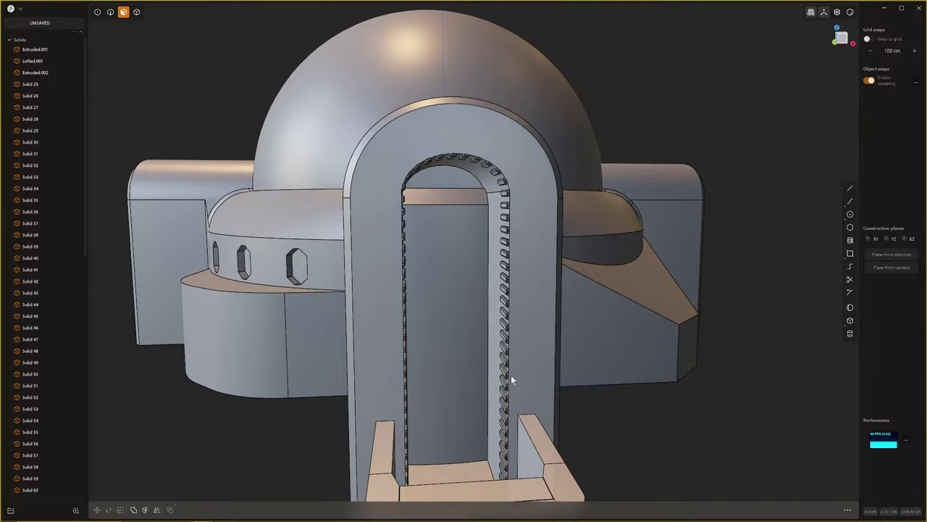
middle_drag(511, 374, 510, 319)
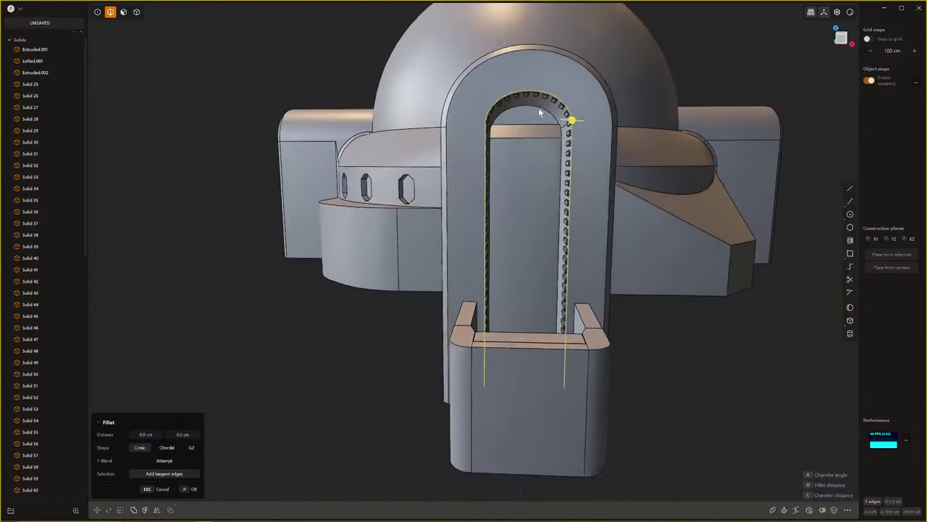
middle_drag(539, 109, 491, 273)
key(g)
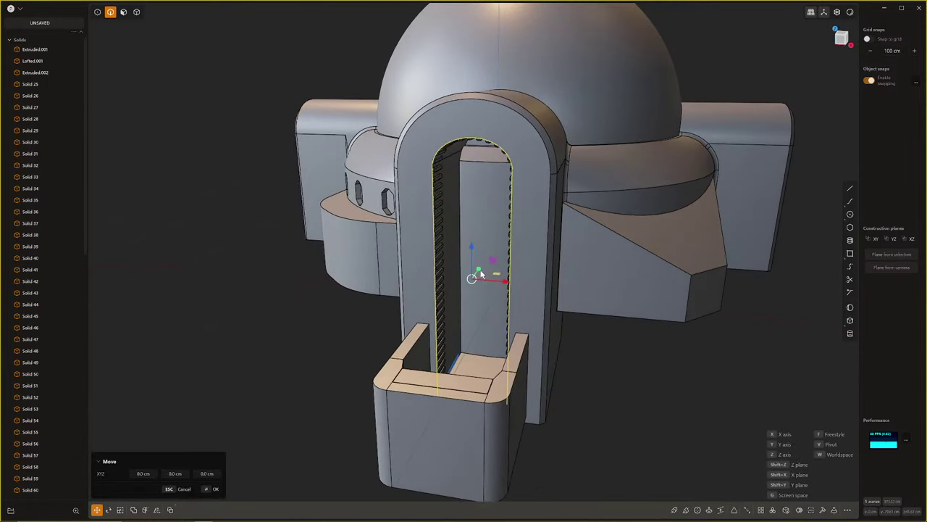
drag(480, 272, 503, 241)
middle_drag(502, 242, 490, 286)
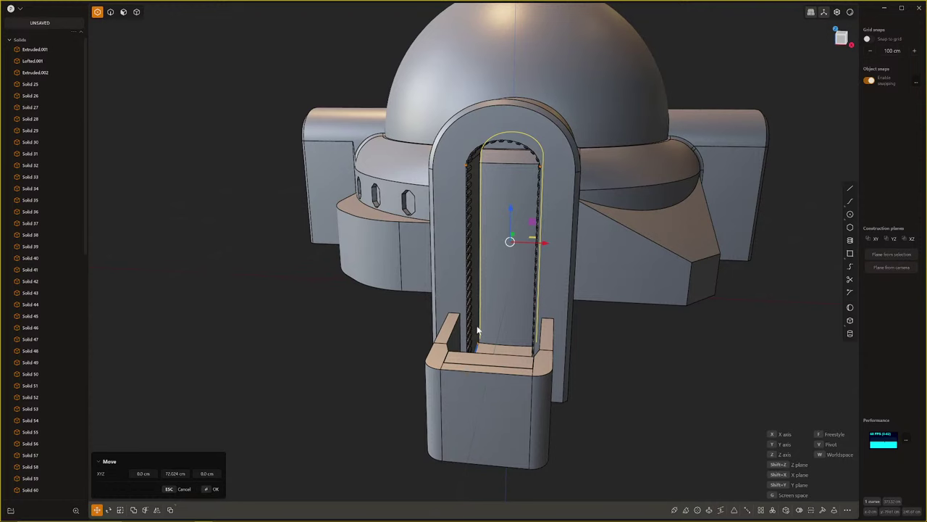
middle_drag(478, 330, 492, 354)
scroll(493, 354, up, 3)
key(Return)
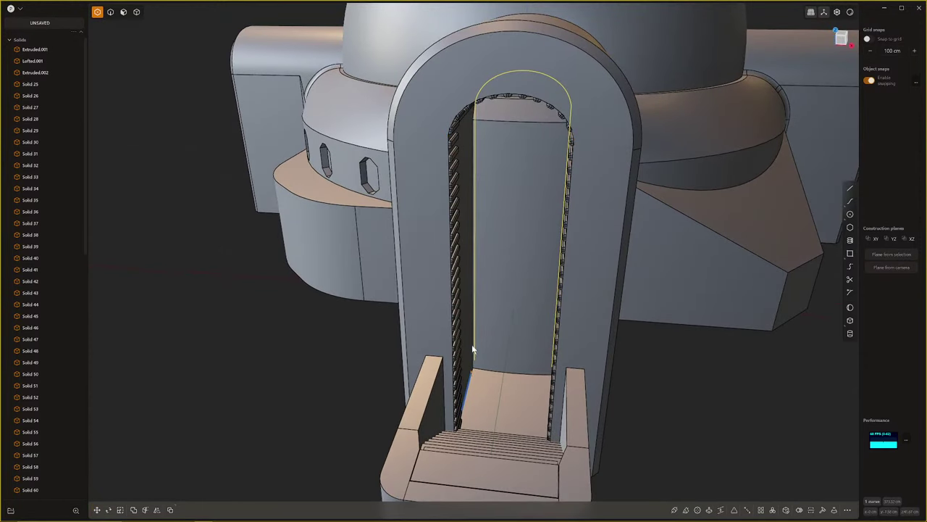
drag(472, 346, 508, 383)
middle_drag(508, 382, 495, 355)
middle_drag(495, 304, 498, 275)
scroll(499, 273, up, 2)
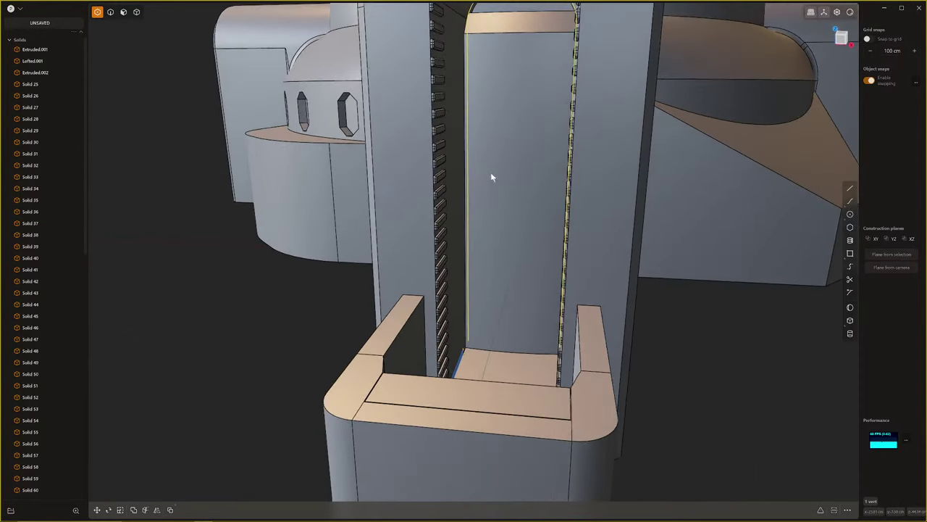
key(2)
click(466, 179)
key(f)
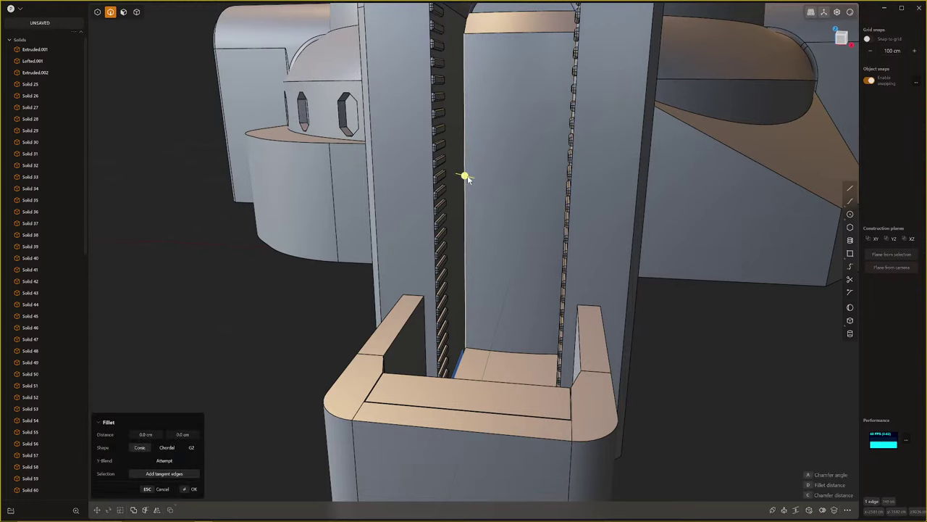
scroll(468, 175, down, 2)
key(Escape)
Move the arch curve inside the entrance about -201 cm along Y, clear of the building in front of the stairs
double_click(469, 175)
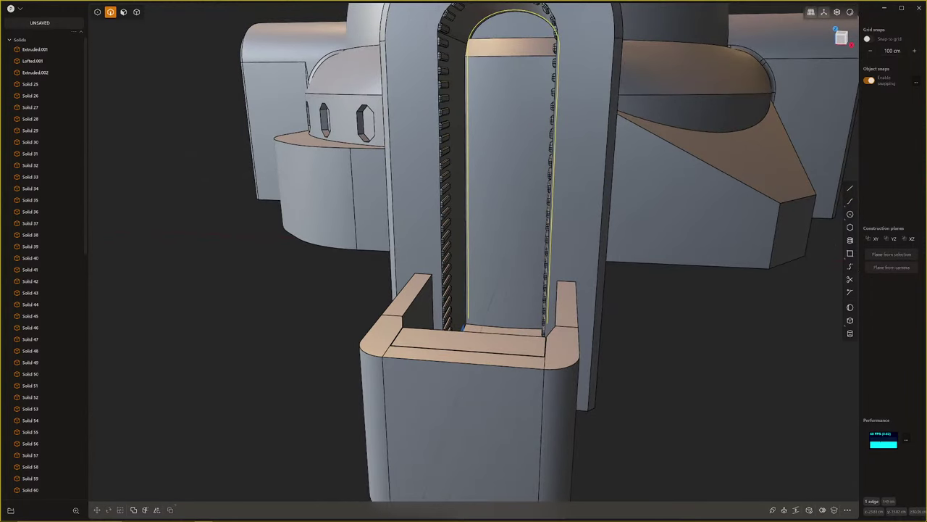
scroll(481, 174, down, 2)
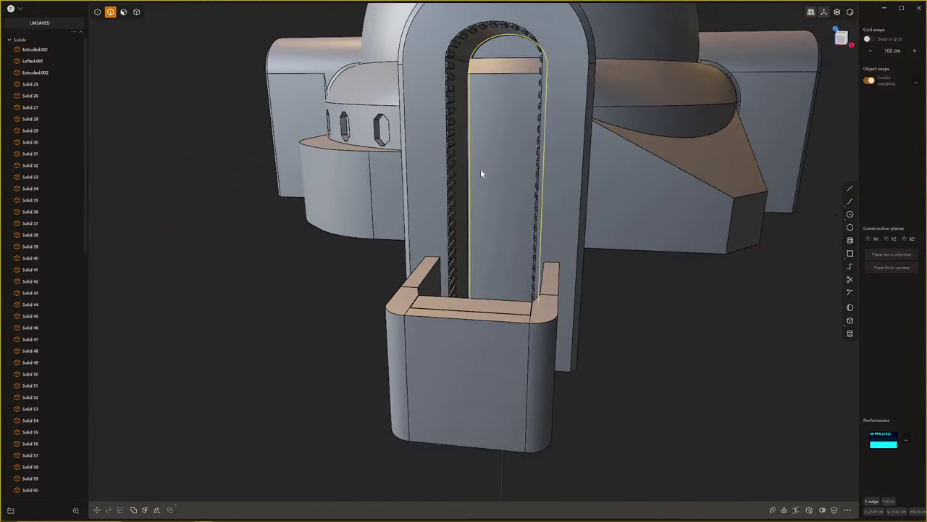
middle_drag(481, 174, 564, 179)
key(g)
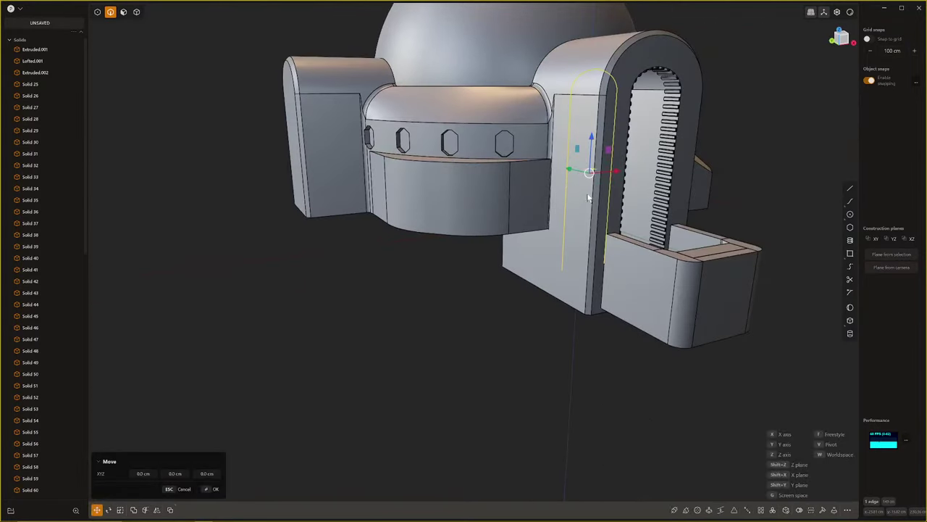
drag(570, 170, 719, 350)
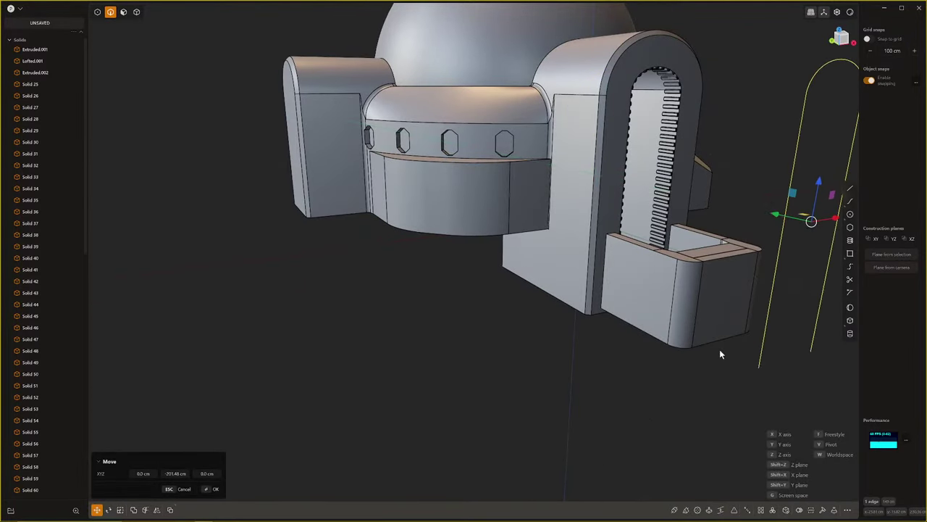
click(720, 352)
Rebuild the arch curve with the Refit method at a tolerance of 0.00100
scroll(725, 355, down, 3)
click(821, 509)
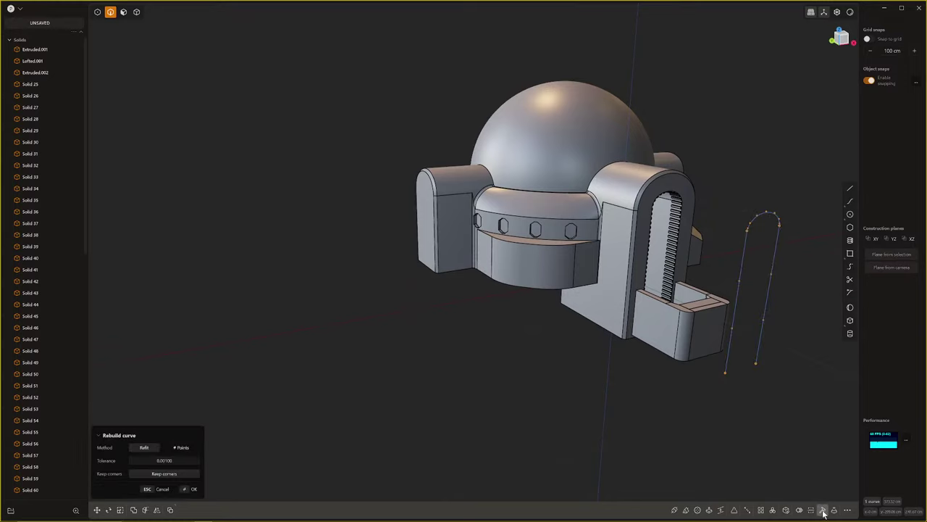
middle_drag(790, 427, 643, 316)
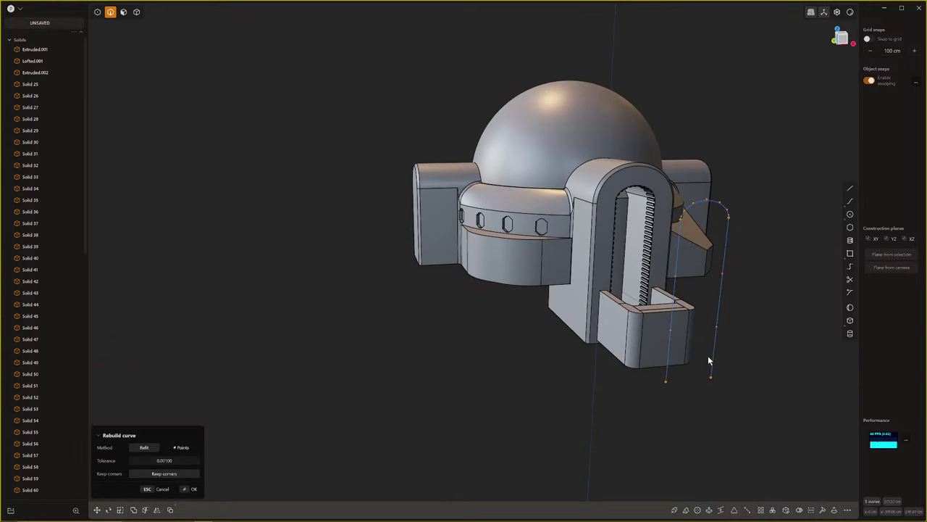
key(Return)
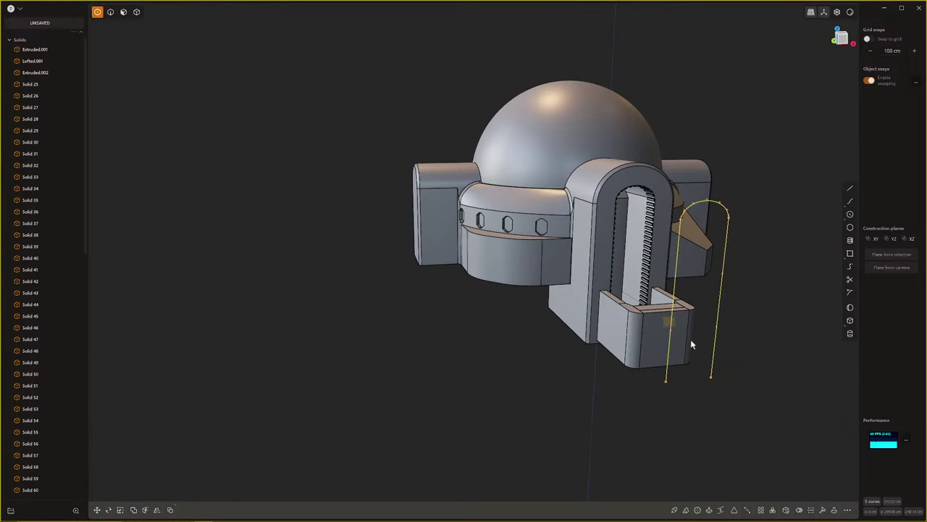
Try to delete the lower end points of the arch curve's two legs
drag(691, 340, 750, 409)
key(Delete)
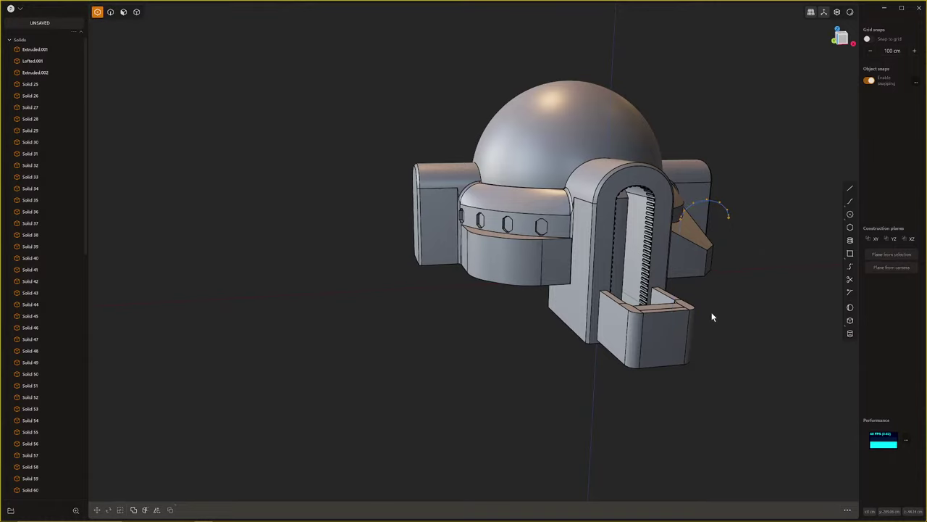
key(Delete)
Shorten the arch curve by moving the two lower end points of its legs straight up
middle_drag(697, 347, 493, 413)
drag(515, 372, 618, 459)
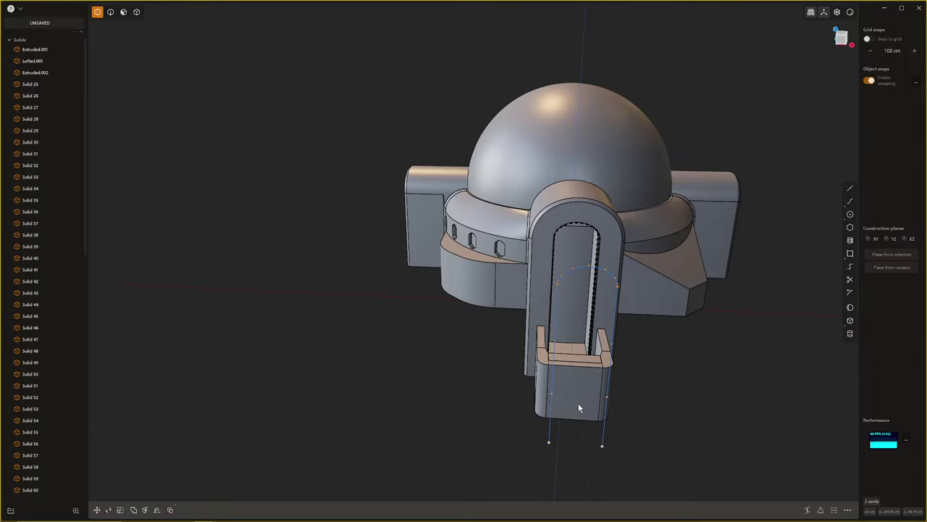
key(g)
drag(580, 395, 585, 322)
key(Return)
Close the arch outline with a straight line between the lower ends of its two legs
middle_drag(594, 339, 679, 382)
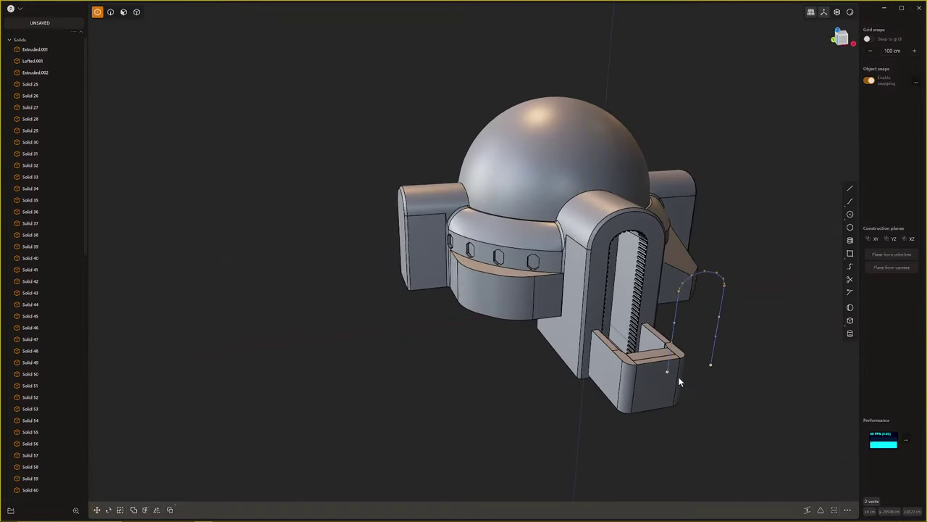
click(850, 188)
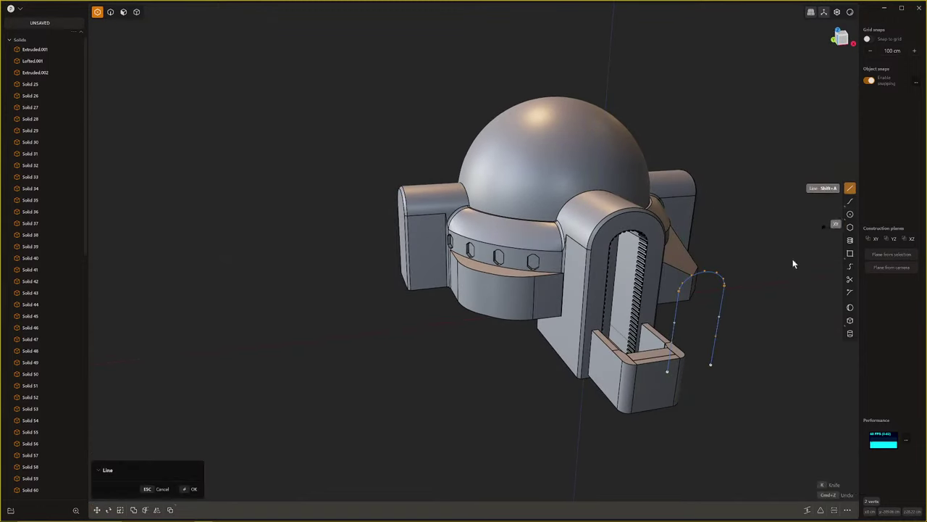
click(668, 371)
click(710, 373)
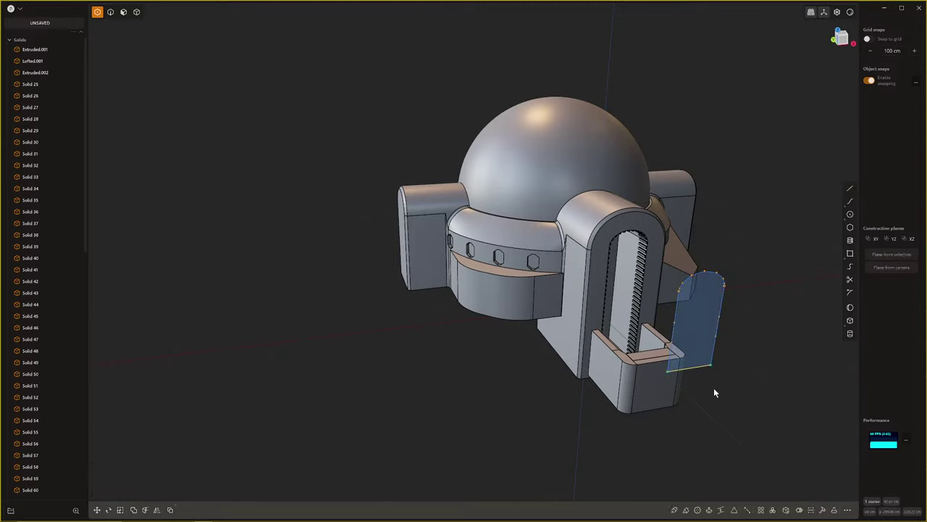
middle_drag(714, 387, 695, 389)
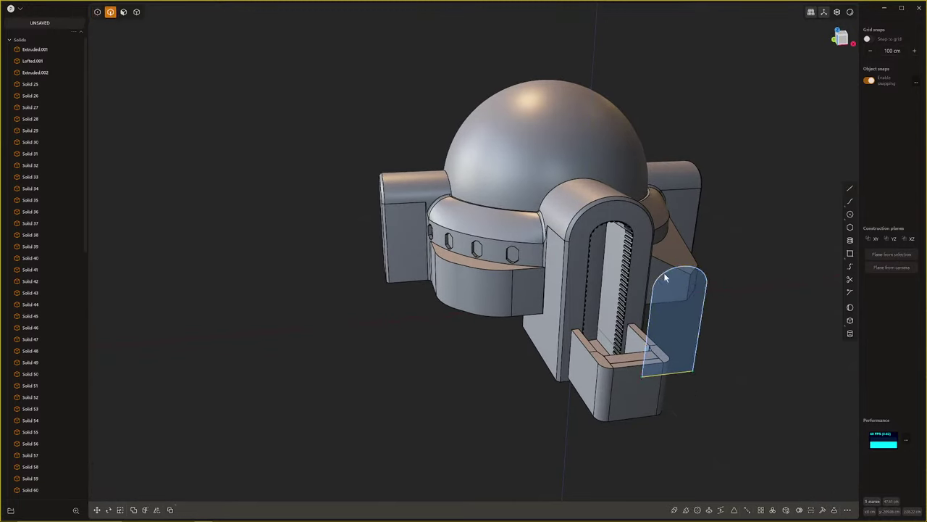
Extrude the closed arch region towards the building into a thick door slab
click(680, 318)
key(e)
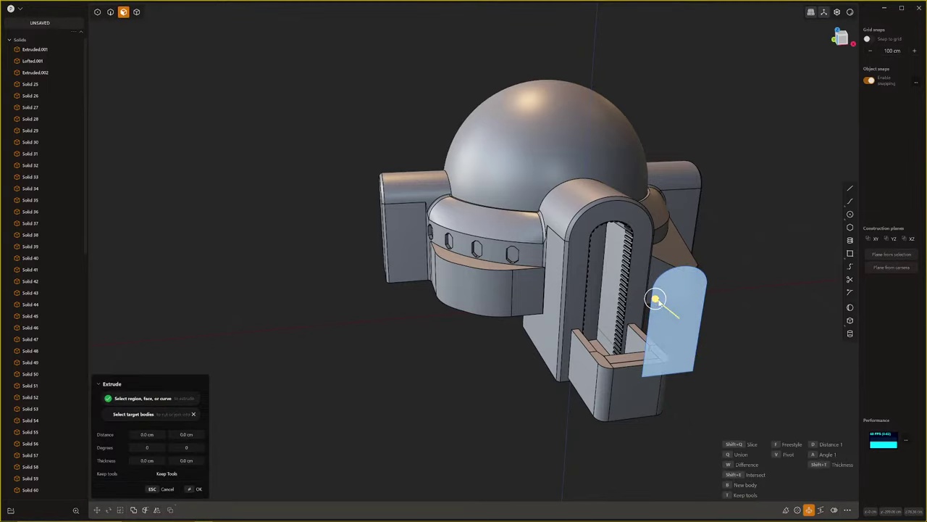
drag(656, 299, 644, 290)
key(Return)
key(2)
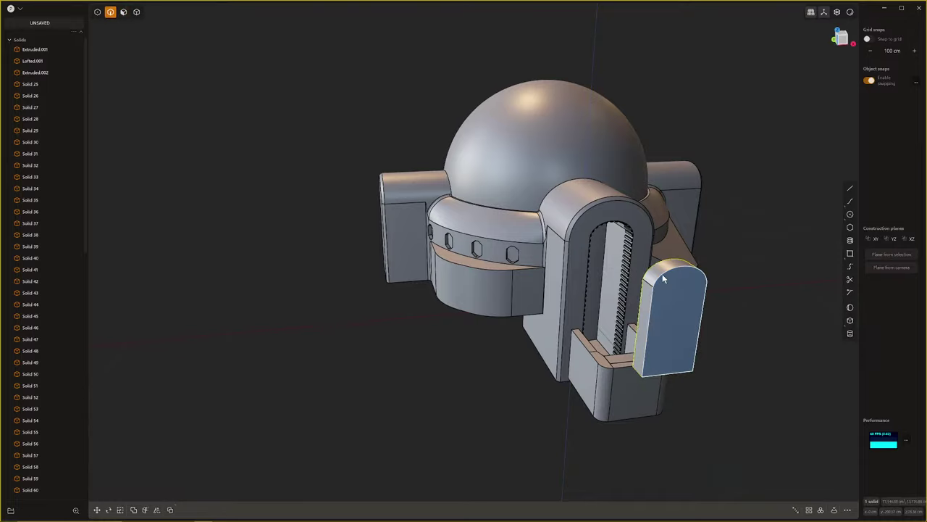
key(Escape)
middle_drag(665, 279, 677, 262)
scroll(600, 357, up, 1)
scroll(606, 358, up, 3)
scroll(548, 376, down, 2)
scroll(558, 329, down, 3)
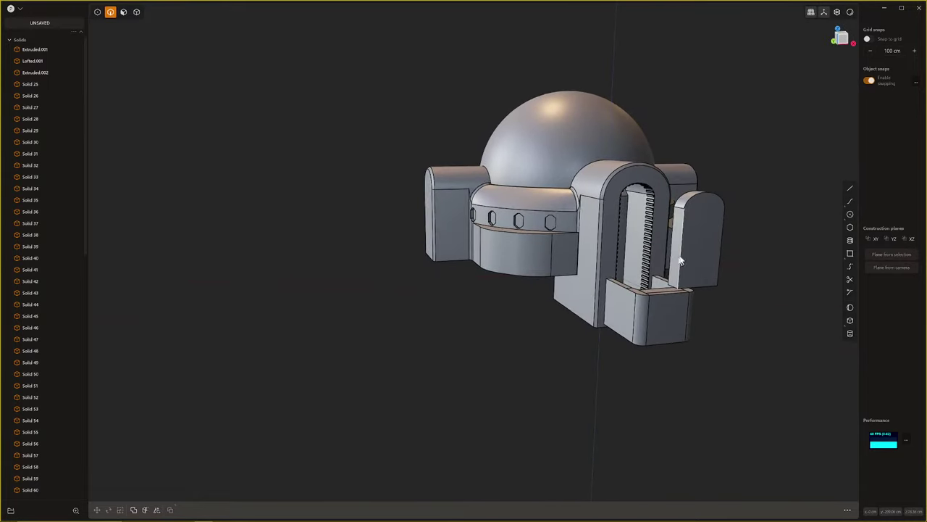
key(Delete)
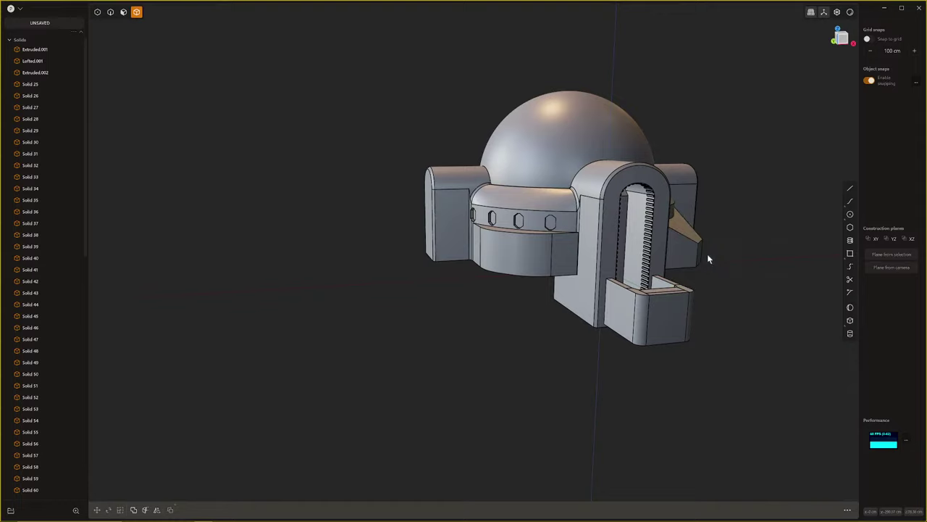
key(ctrl+z)
Delete all solids of the domed building and its stairs, keeping only the arched door slab
middle_drag(560, 237, 628, 316)
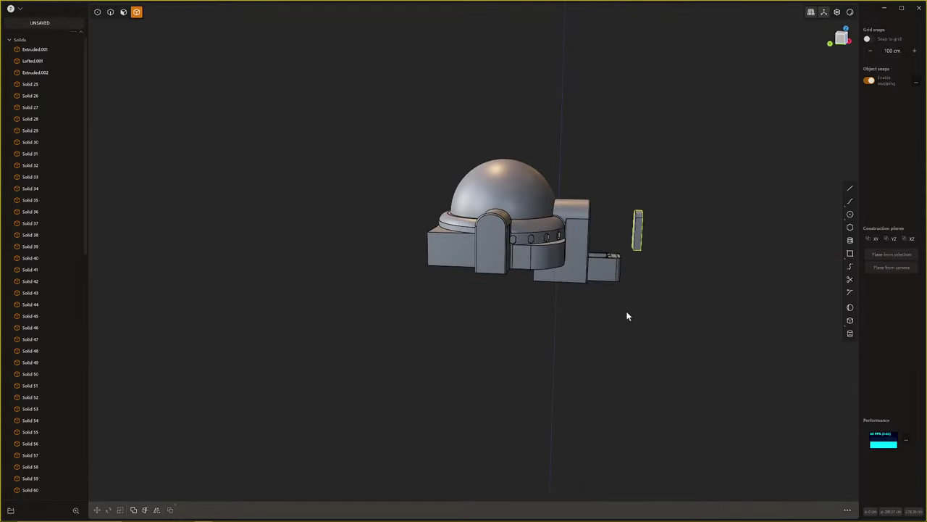
drag(423, 139, 620, 349)
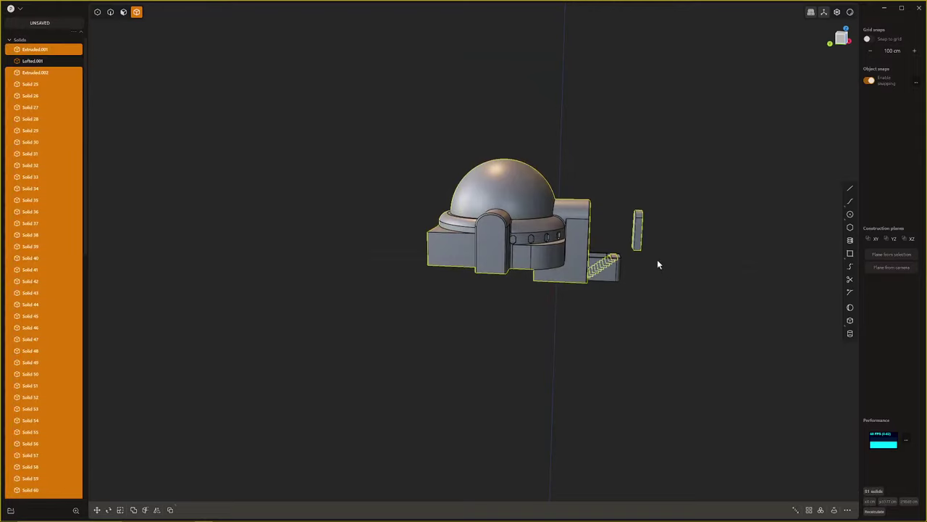
drag(430, 142, 626, 355)
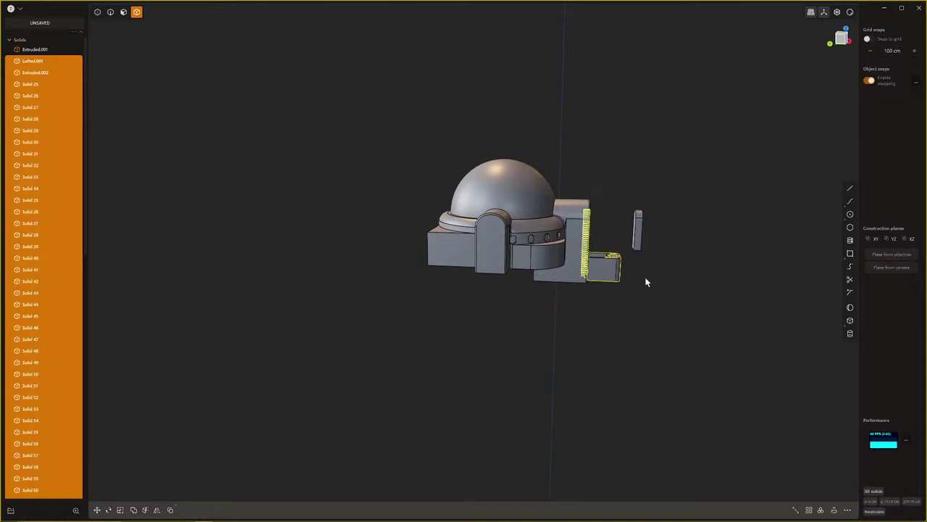
shift+click(515, 195)
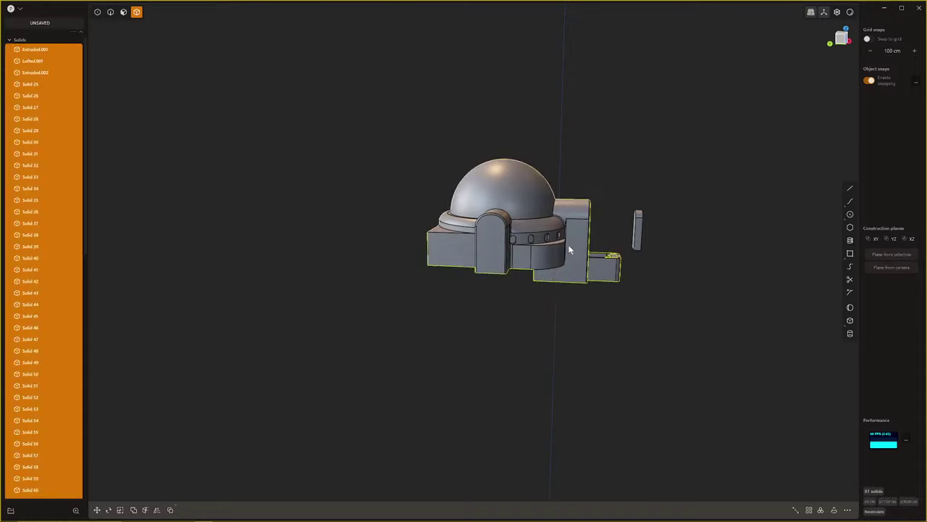
key(Delete)
scroll(497, 205, up, 4)
scroll(685, 338, up, 3)
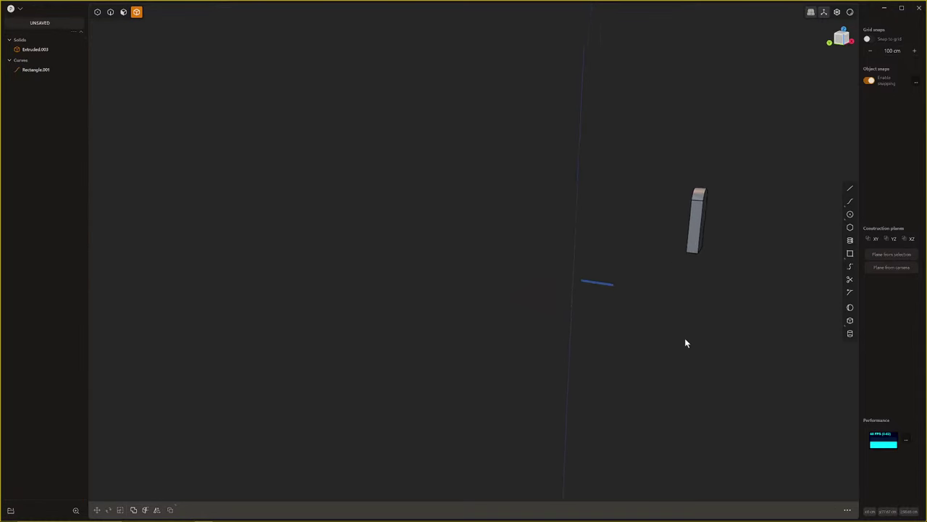
In the front view, draw a zigzag polyline down the door slab's centre, bending right then left and extending past both ends
middle_drag(685, 339, 599, 386)
click(632, 272)
middle_drag(633, 272, 545, 386)
scroll(545, 381, up, 6)
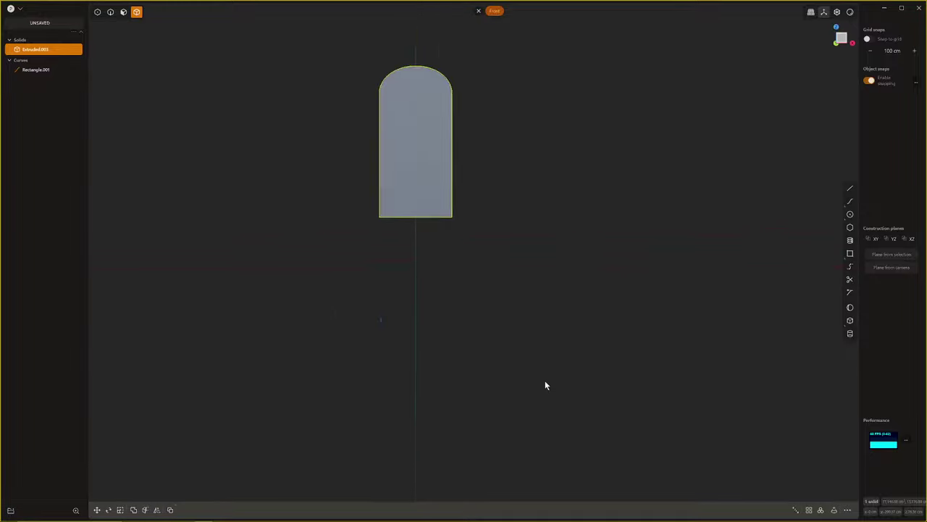
shift+middle_drag(439, 290, 502, 505)
shift+middle_drag(555, 317, 670, 284)
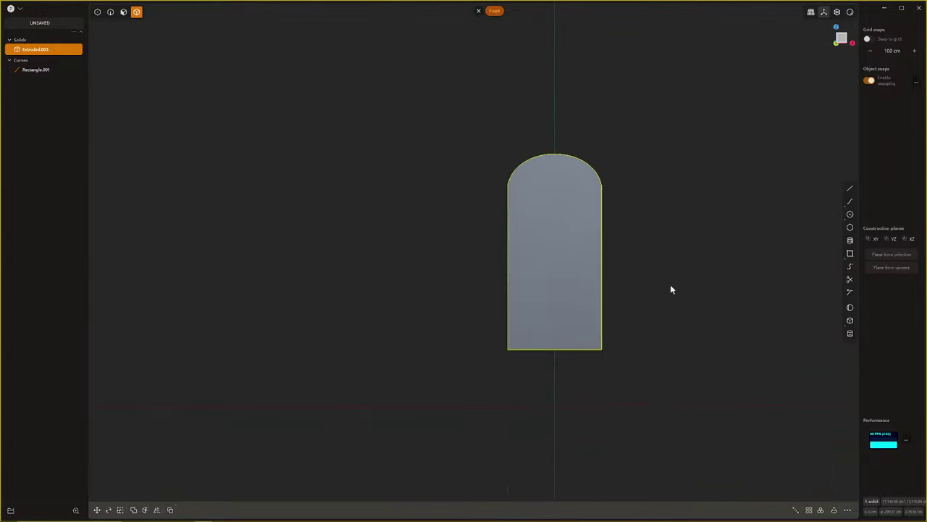
click(851, 188)
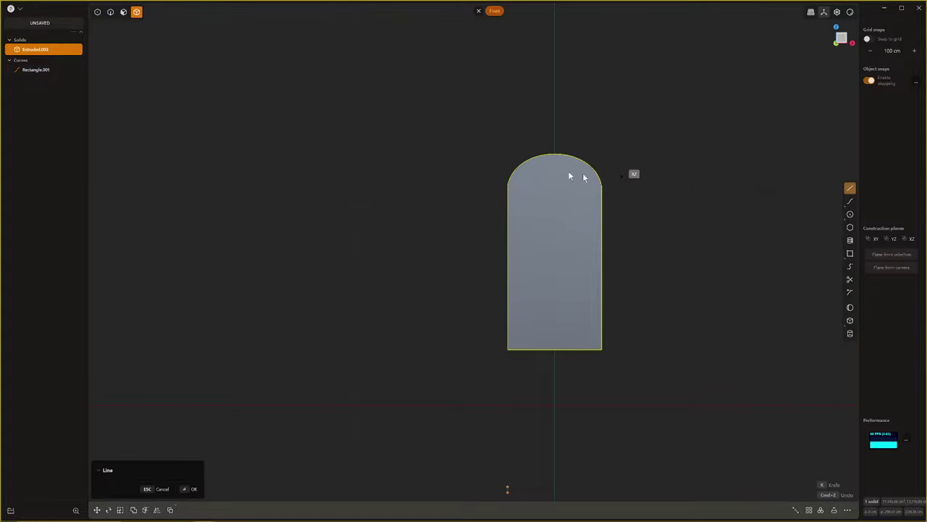
click(554, 111)
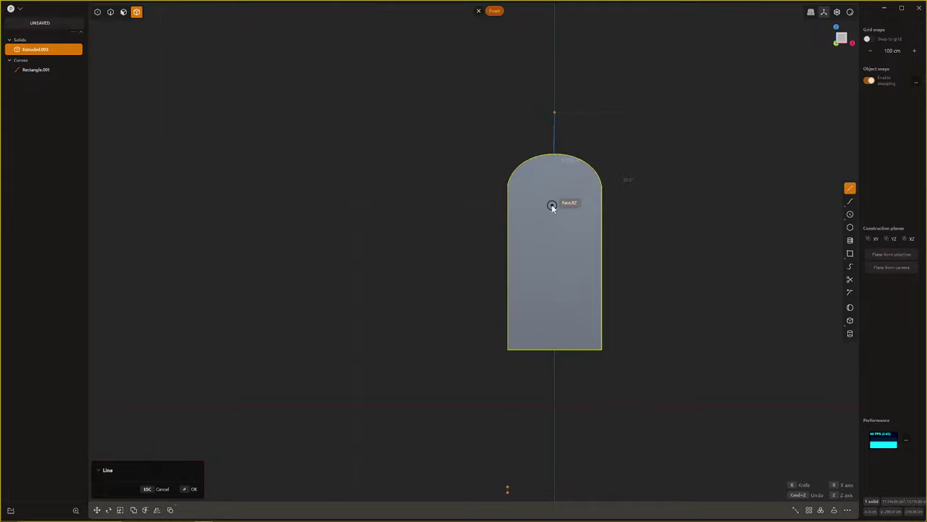
key(z)
click(556, 194)
click(537, 332)
click(555, 342)
click(552, 388)
right_click(553, 388)
scroll(553, 388, down, 3)
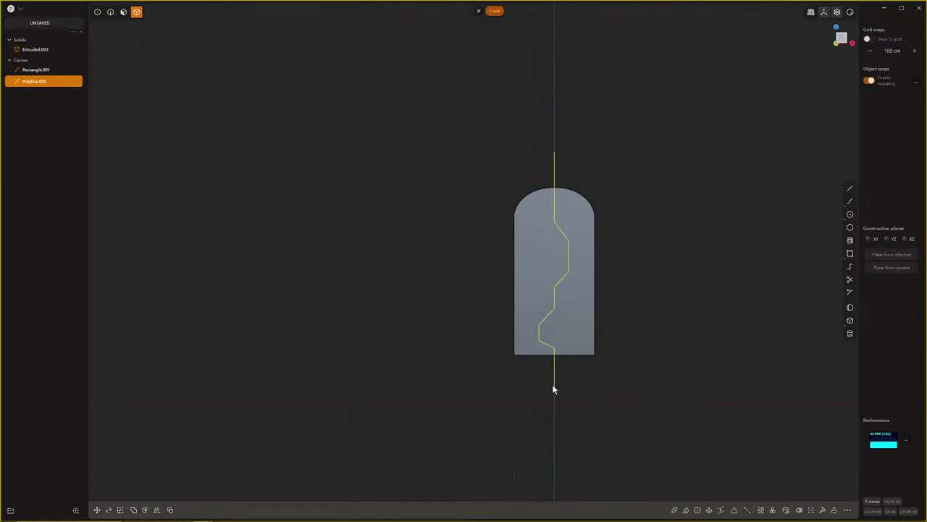
key(q)
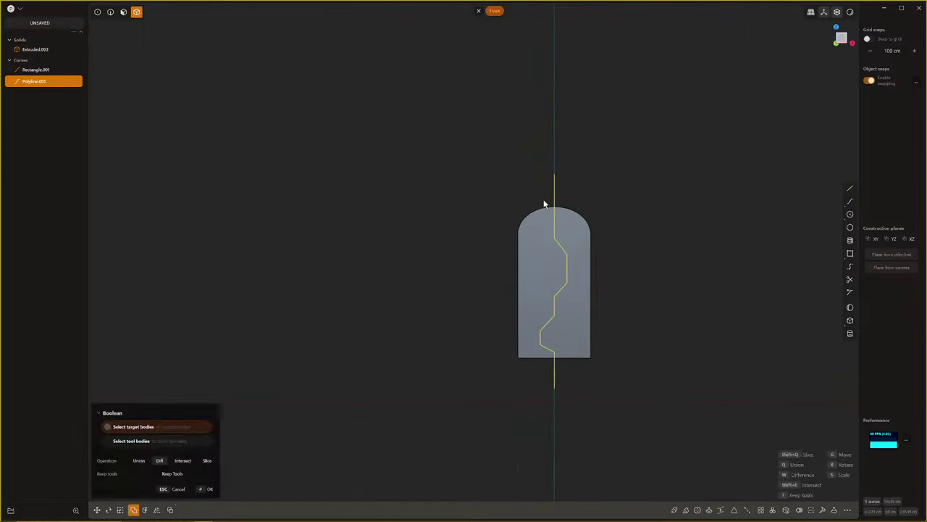
drag(538, 173, 578, 241)
key(1)
click(573, 264)
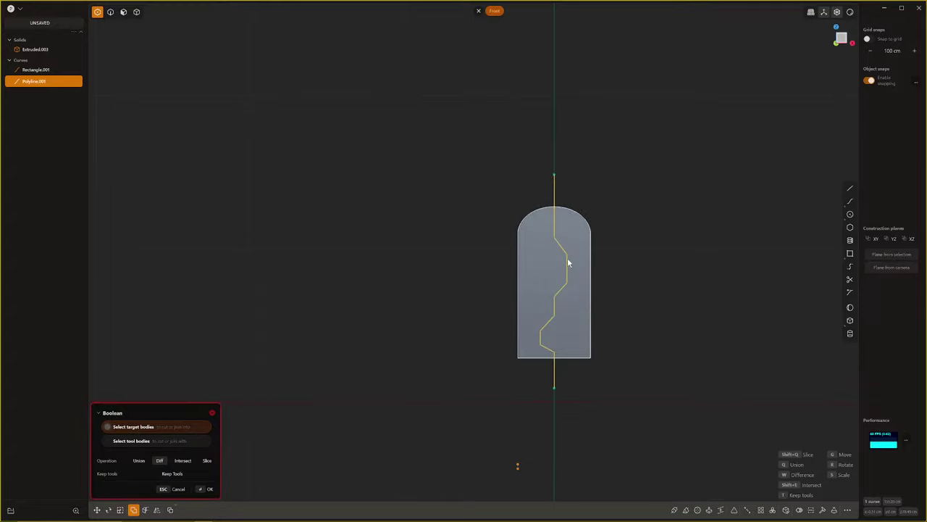
key(Escape)
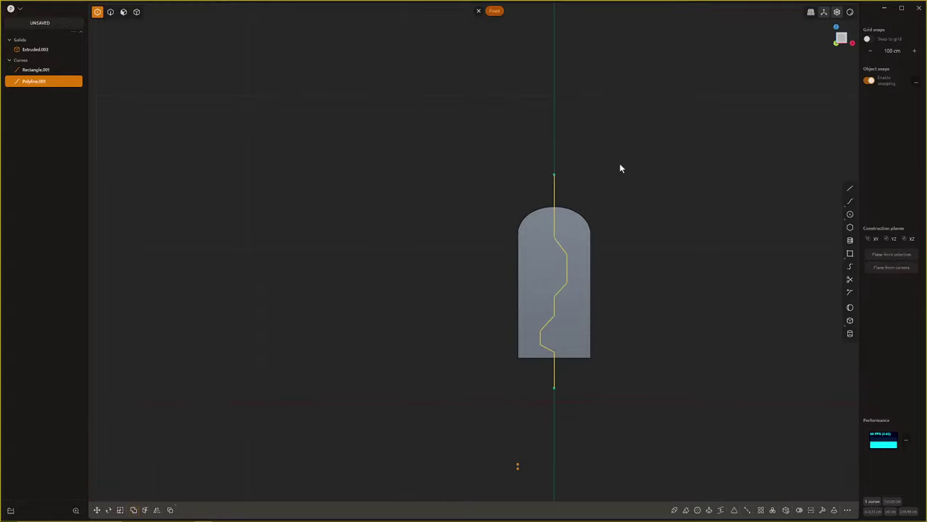
scroll(570, 250, up, 5)
key(q)
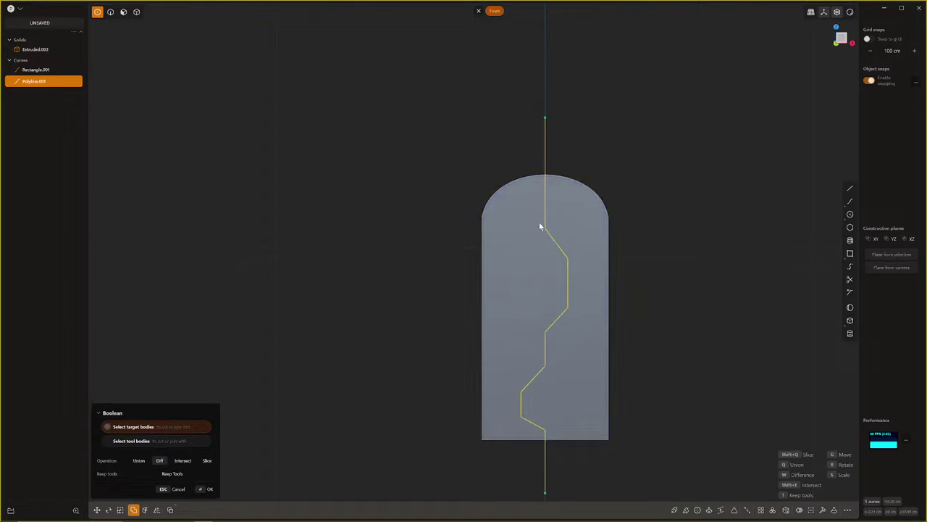
click(539, 223)
click(547, 237)
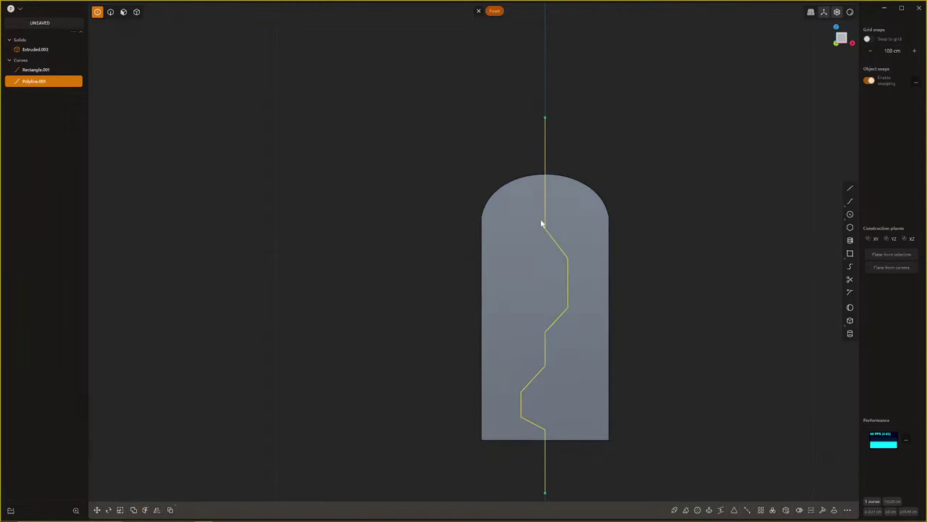
Move the two upper vertices of the zigzag's right bend upward, and raise the two vertices of its left bend
drag(541, 225, 576, 272)
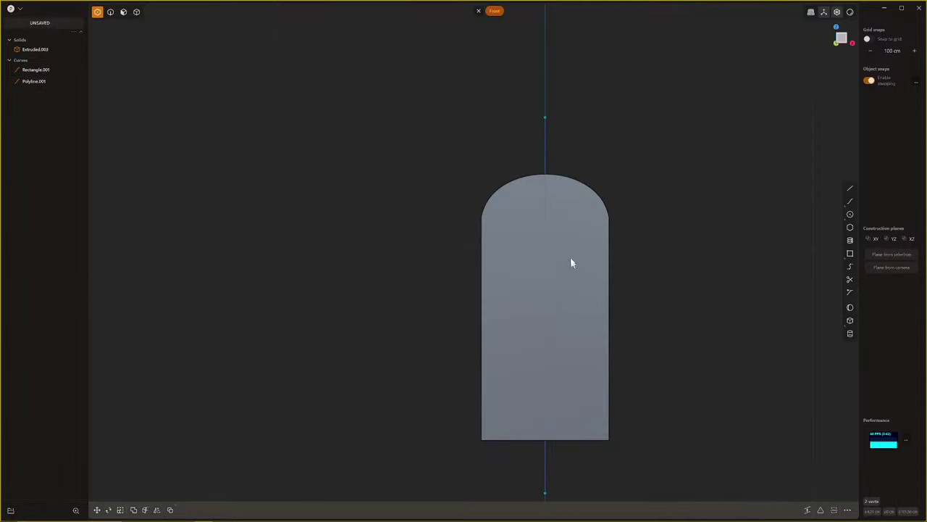
key(g)
drag(556, 211, 557, 187)
right_click(552, 312)
drag(534, 422, 534, 422)
key(g)
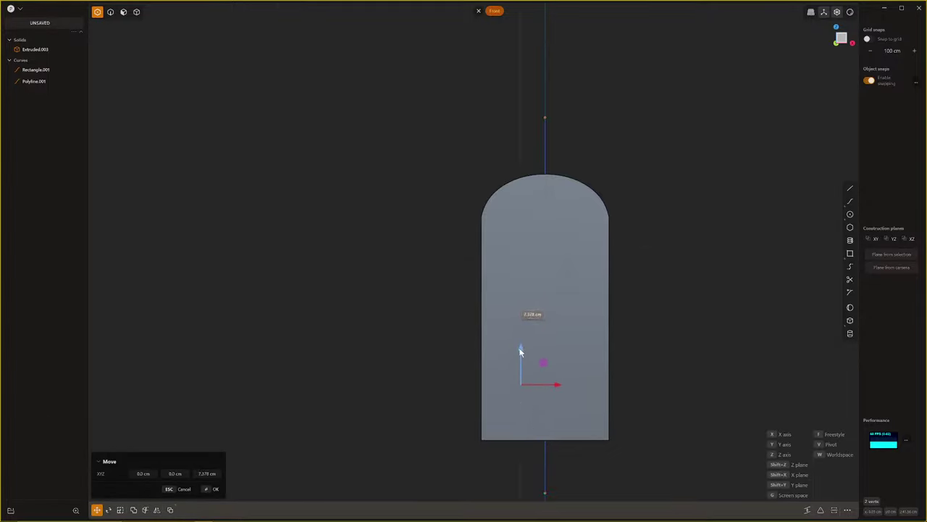
key(Escape)
Raise the centre vertex just above the zigzag's left bend, and the two lower vertices of its right bend
key(g)
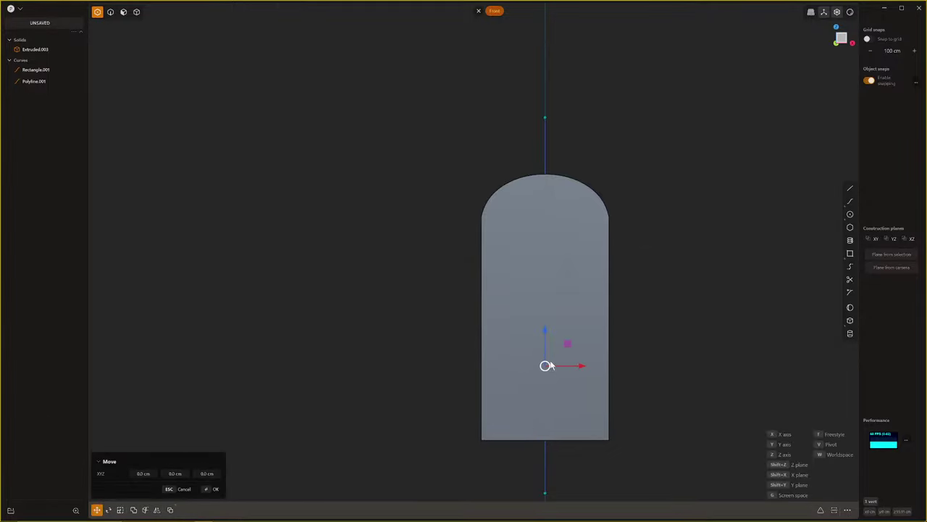
drag(545, 315, 546, 310)
key(Return)
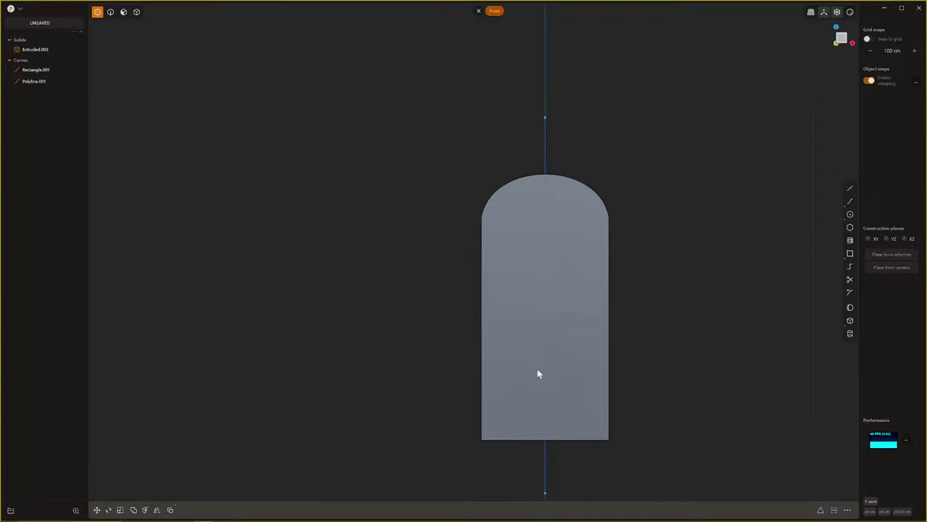
scroll(537, 365, up, 1)
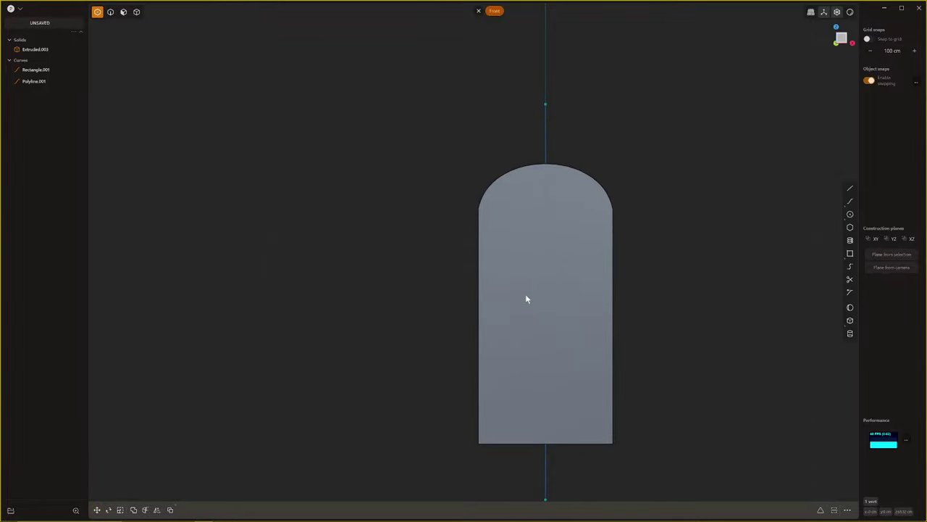
drag(572, 333, 577, 336)
key(g)
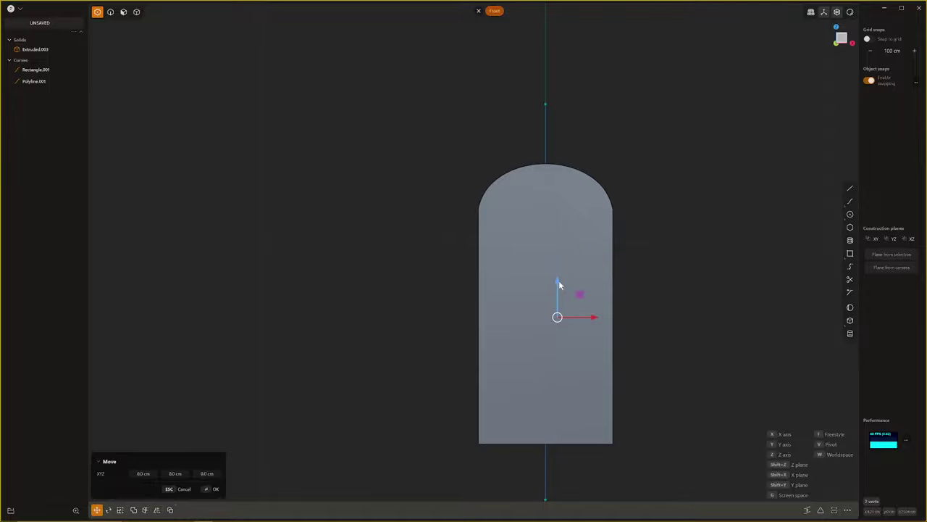
drag(556, 256, 555, 251)
key(Return)
scroll(578, 372, down, 3)
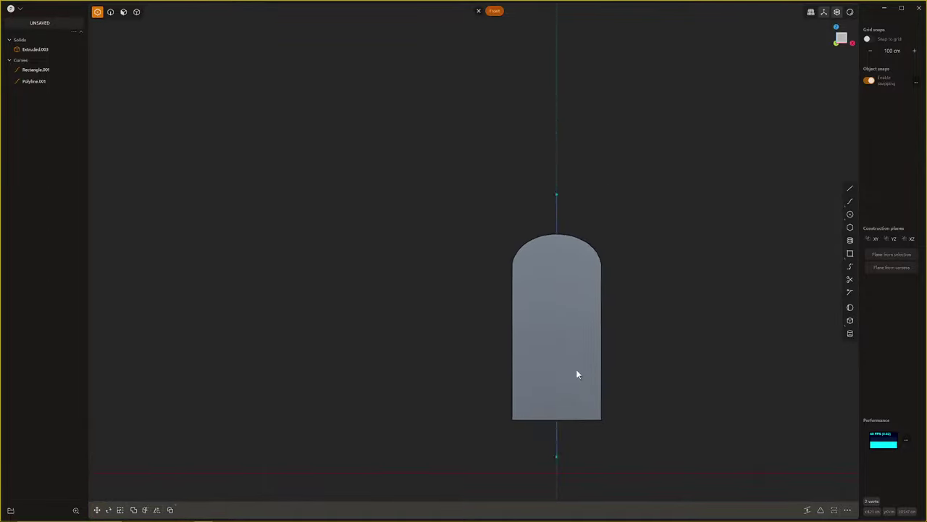
Delete the leftover narrow rectangle curve lying away from the door slab
scroll(576, 370, up, 5)
middle_drag(577, 371, 699, 384)
scroll(563, 377, down, 5)
key(2)
click(543, 455)
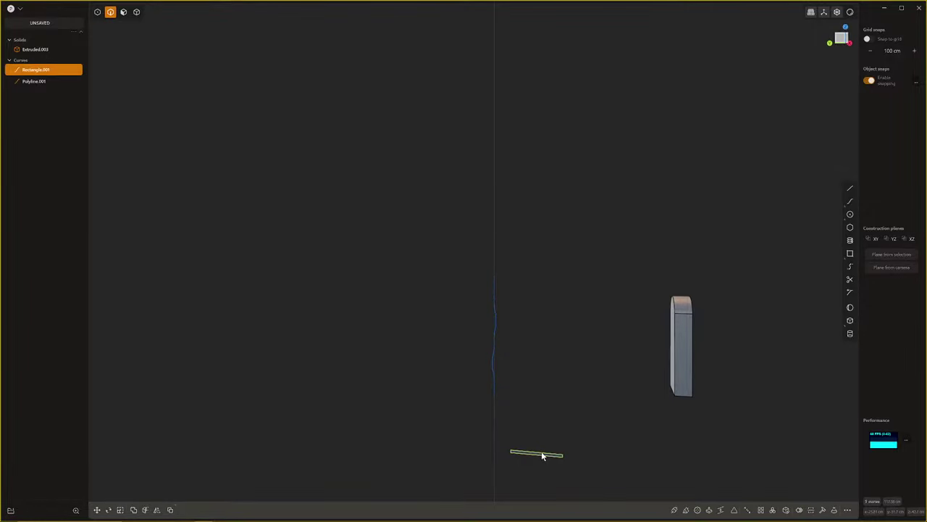
key(Delete)
middle_drag(538, 457, 341, 314)
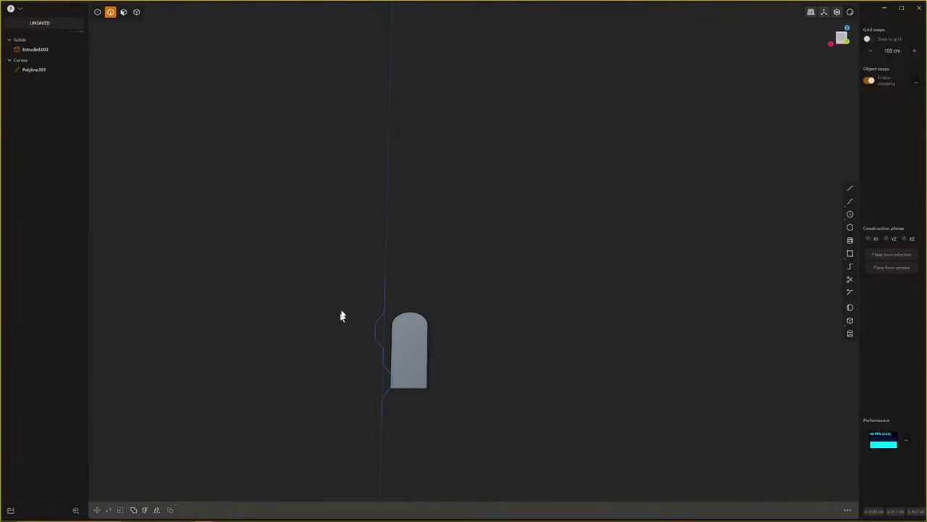
Cut the door slab into two halves with the zigzag polyline in the front view, and delete the polyline
click(377, 326)
key(KP_1)
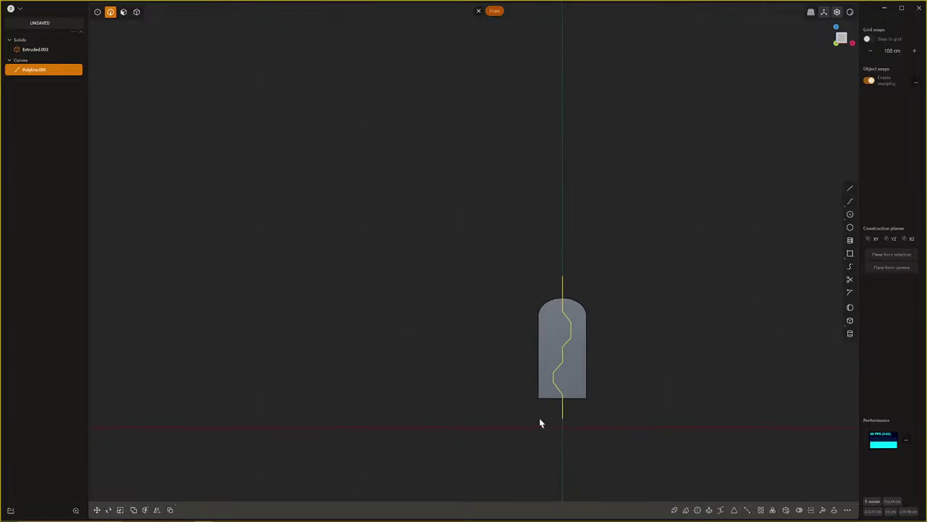
key(c)
click(573, 367)
right_click(650, 319)
middle_drag(592, 345, 573, 369)
click(565, 344)
key(Delete)
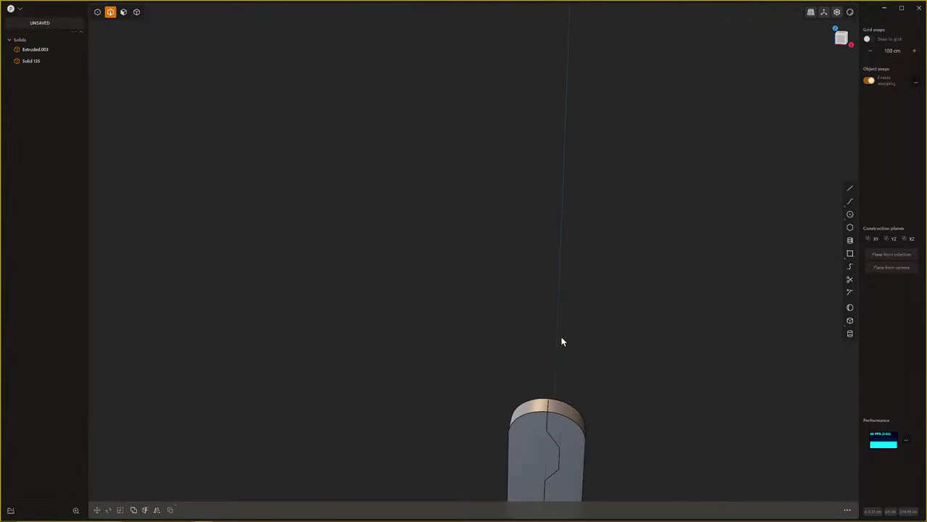
Chamfer the edges of both slab halves all along the zigzag split
middle_drag(533, 465, 551, 453)
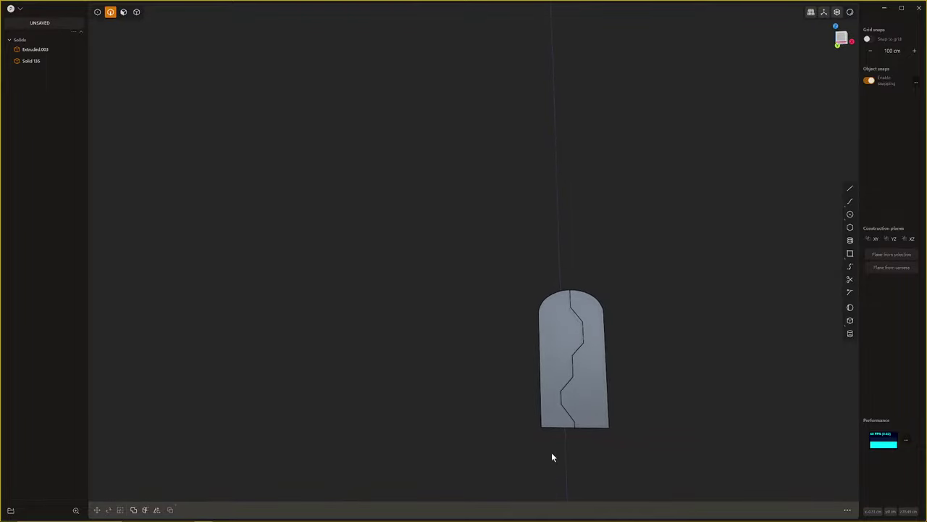
drag(559, 285, 588, 434)
key(b)
middle_drag(588, 436, 567, 416)
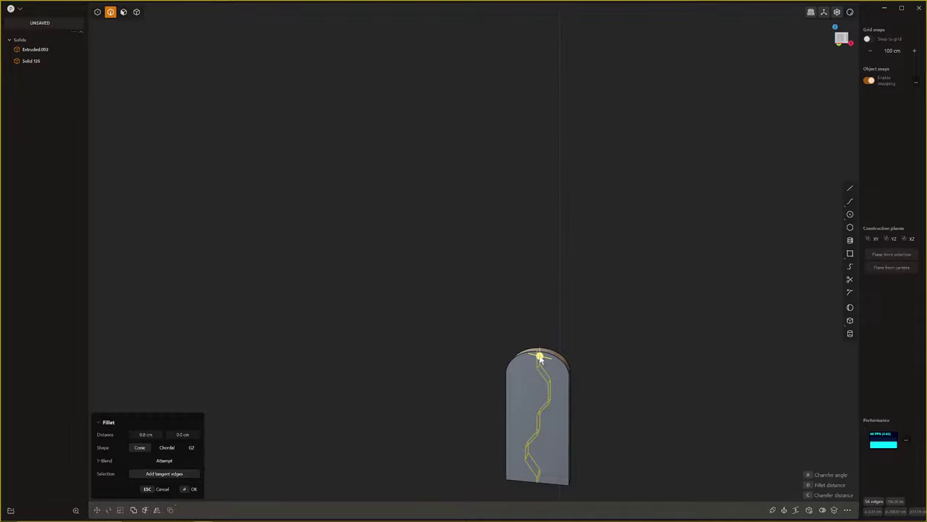
drag(539, 356, 542, 359)
key(Return)
scroll(598, 433, up, 6)
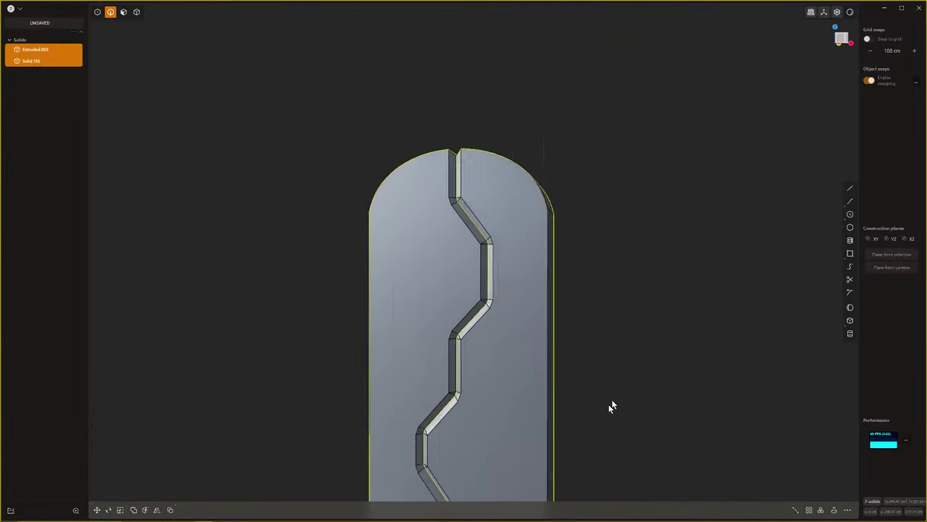
scroll(632, 376, up, 3)
shift+middle_drag(592, 350, 644, 384)
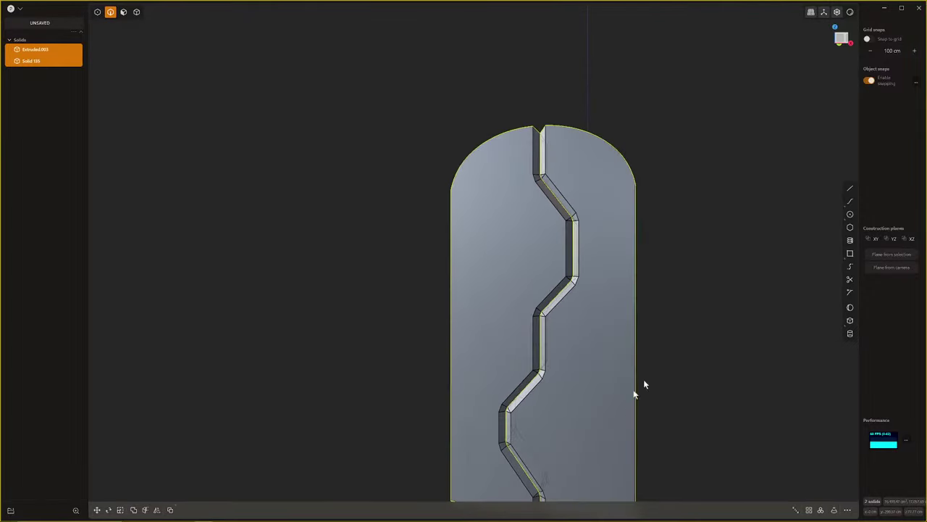
Draw a small upright rectangle from its centre on the right half's front face, beside the zigzag's left bend
click(850, 255)
scroll(644, 389, down, 5)
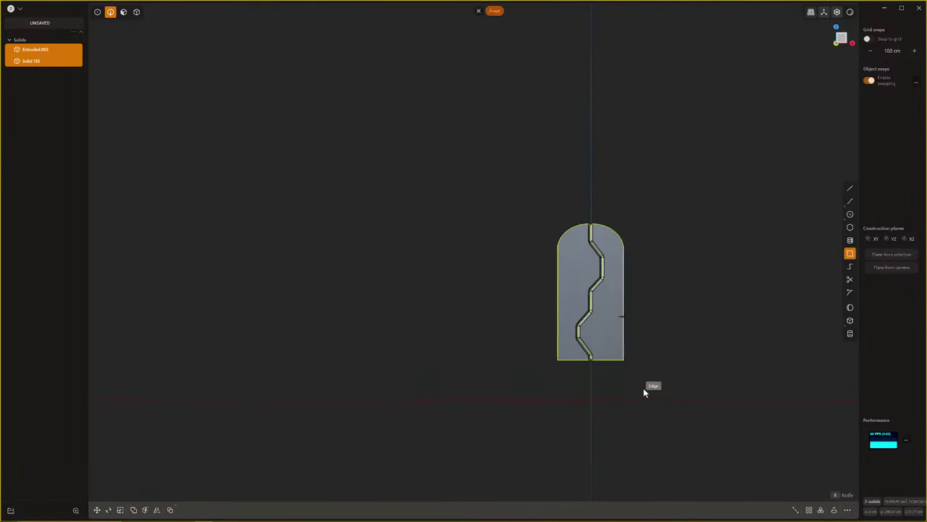
scroll(613, 232, up, 5)
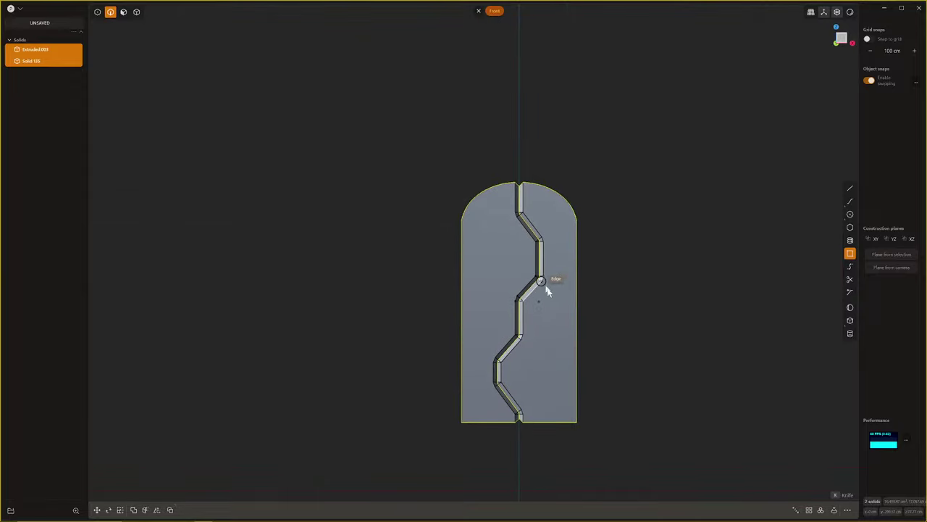
click(544, 362)
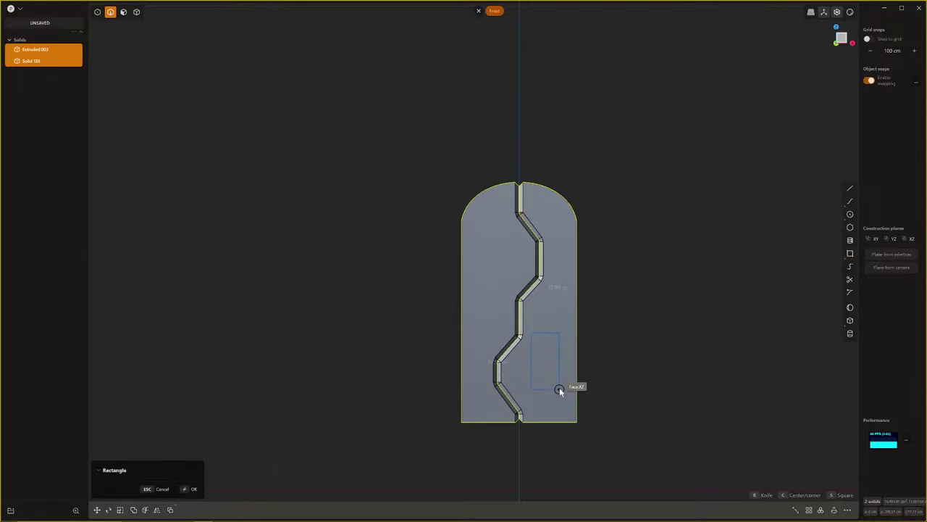
key(c)
click(558, 382)
scroll(549, 380, up, 5)
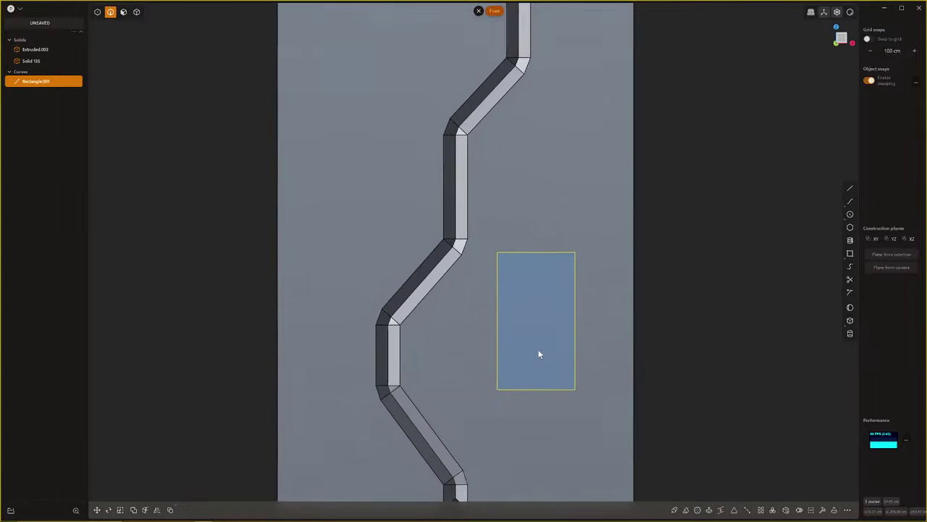
Move the rectangle onto the left slab half, beside the zigzag's right bend
scroll(538, 363, down, 6)
key(g)
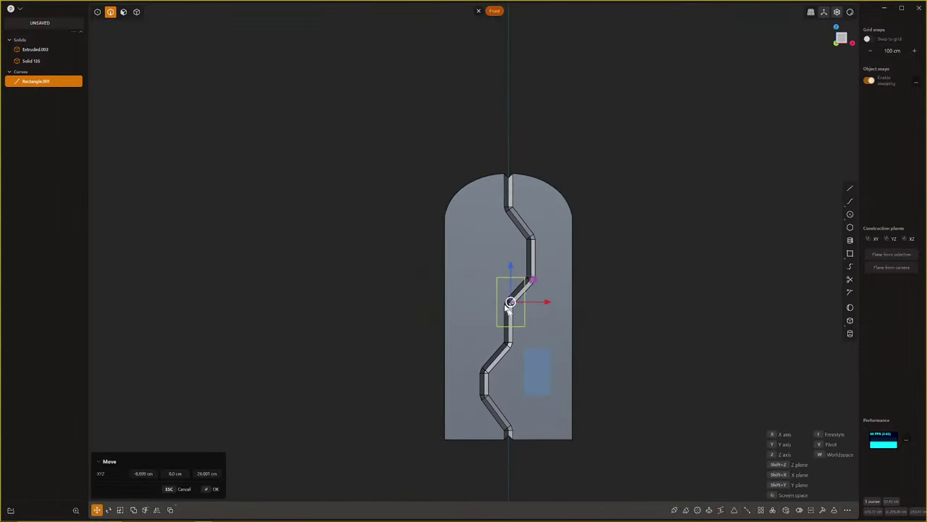
click(483, 282)
scroll(483, 282, up, 5)
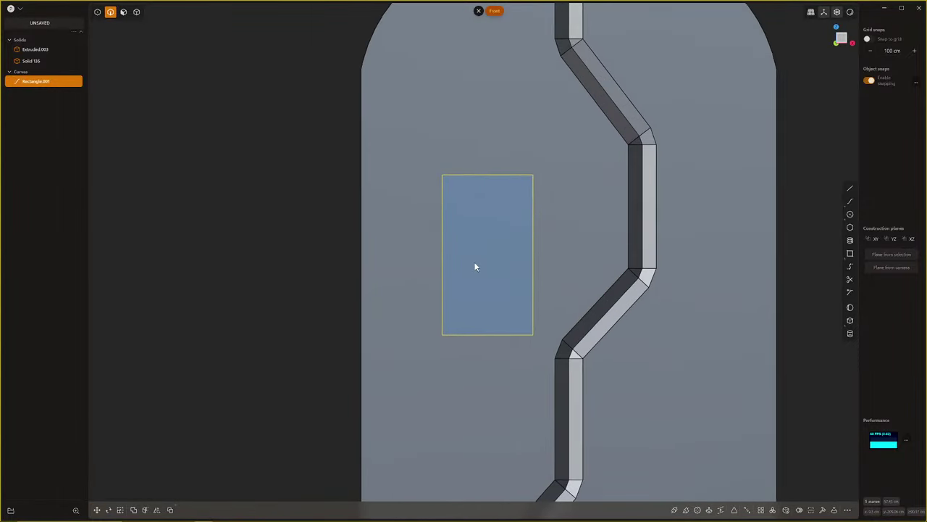
Set a temporary construction plane from the rectangle on the left slab half
shift+middle_drag(475, 263, 459, 364)
key(space)
scroll(464, 347, up, 2)
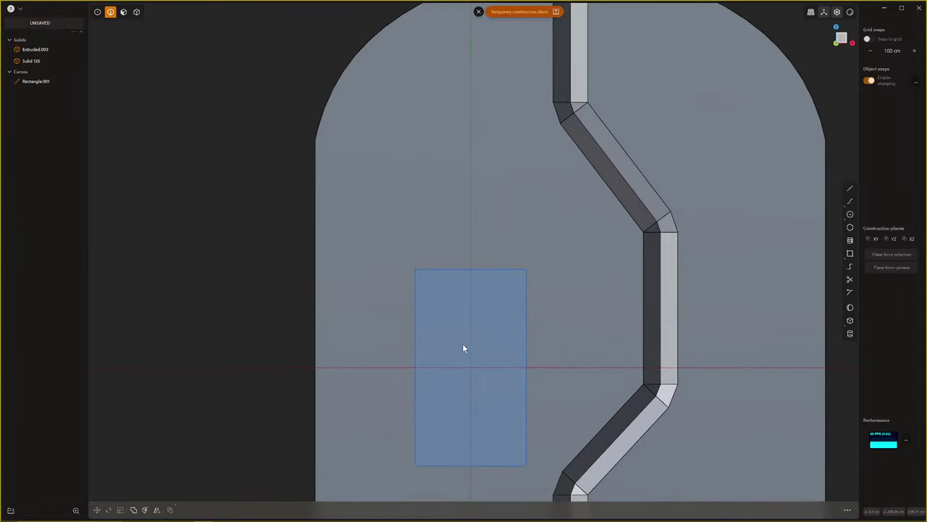
scroll(463, 345, up, 1)
shift+middle_drag(466, 320, 493, 296)
shift+middle_drag(597, 335, 345, 310)
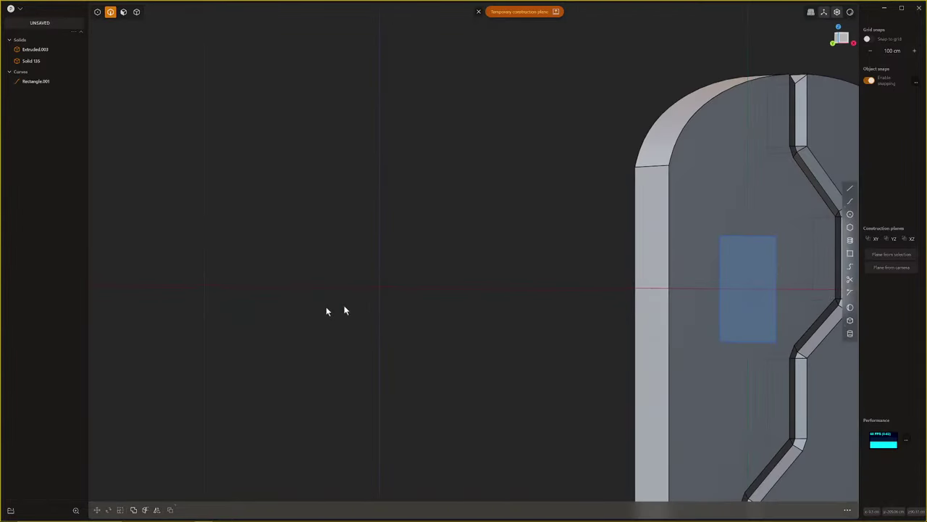
shift+middle_drag(598, 311, 462, 317)
scroll(576, 291, up, 1)
Extrude the rectangle region about 2.08 cm into the left slab half as a difference cut, making a shallow recess
key(3)
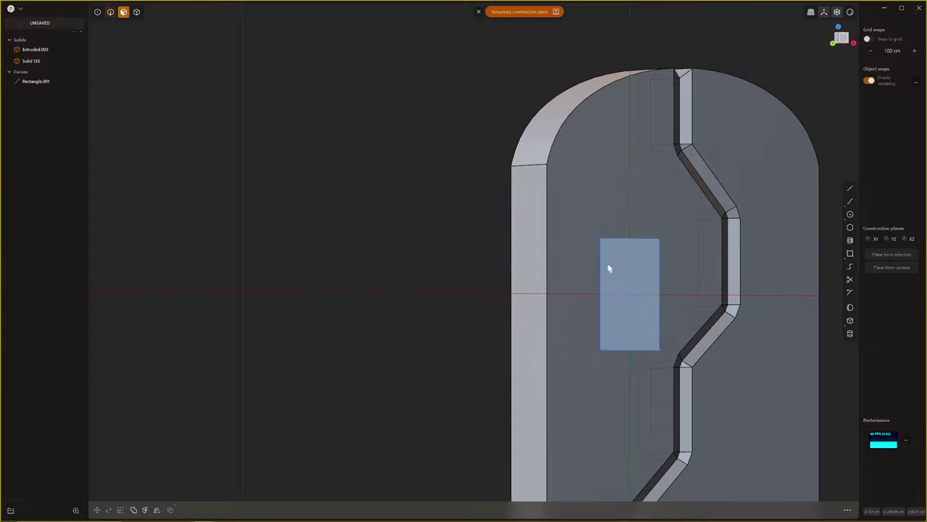
click(609, 268)
key(e)
drag(600, 264, 594, 266)
click(593, 262)
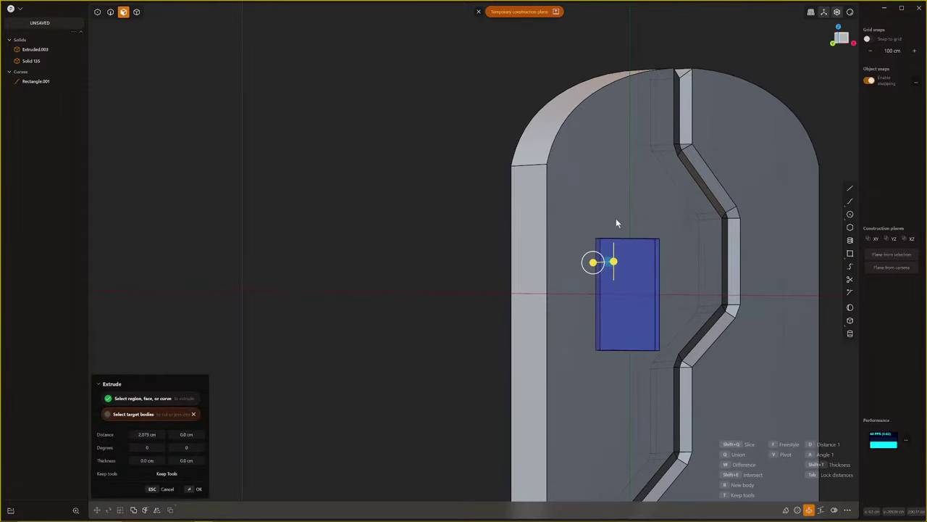
key(w)
key(Return)
Delete the rectangle curve left over the recess
scroll(605, 258, down, 1)
middle_drag(605, 259, 697, 392)
scroll(443, 279, down, 2)
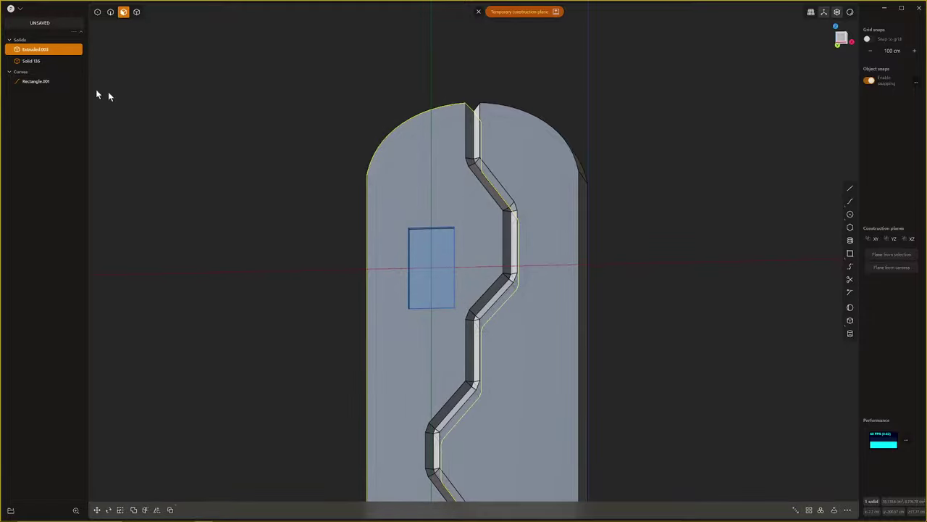
click(17, 82)
key(x)
Fillet the four corner edges of the rectangular recess to about 3.17 cm
scroll(428, 241, up, 10)
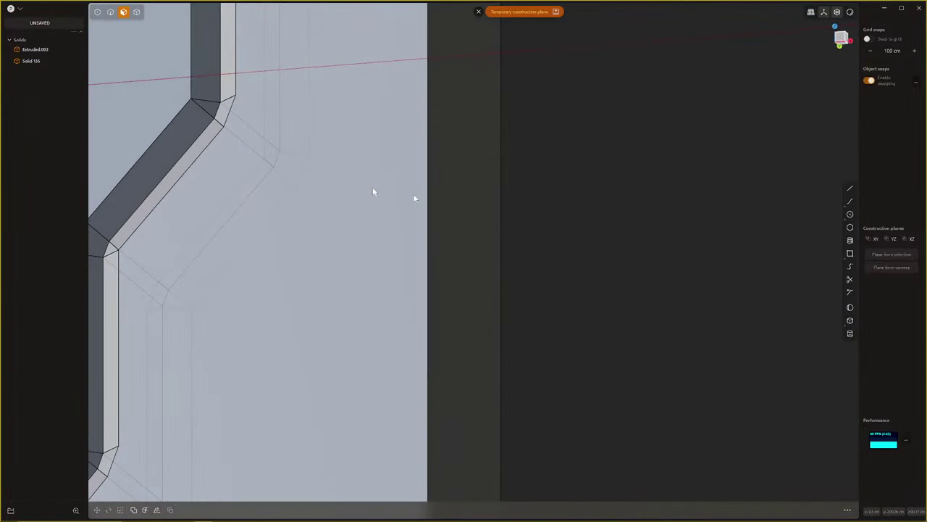
shift+middle_drag(373, 192, 603, 245)
scroll(603, 244, down, 6)
shift+middle_drag(443, 253, 595, 252)
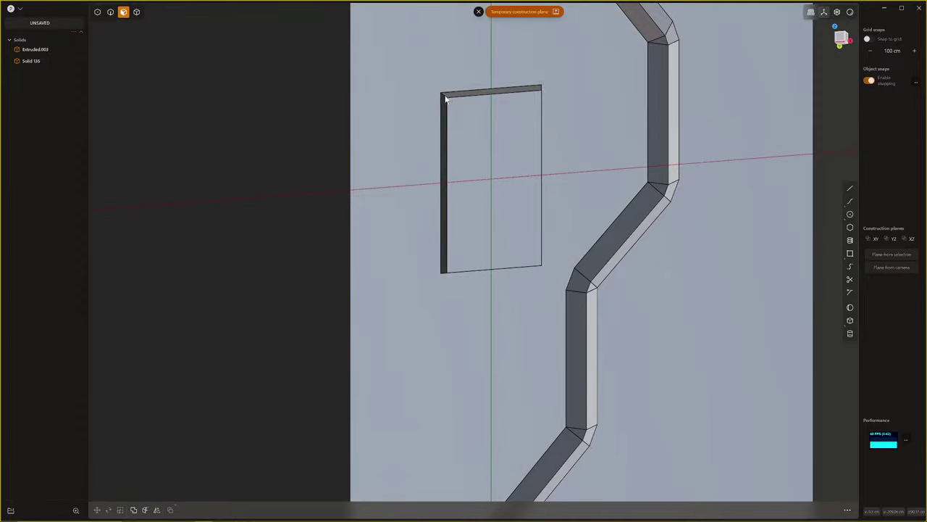
key(2)
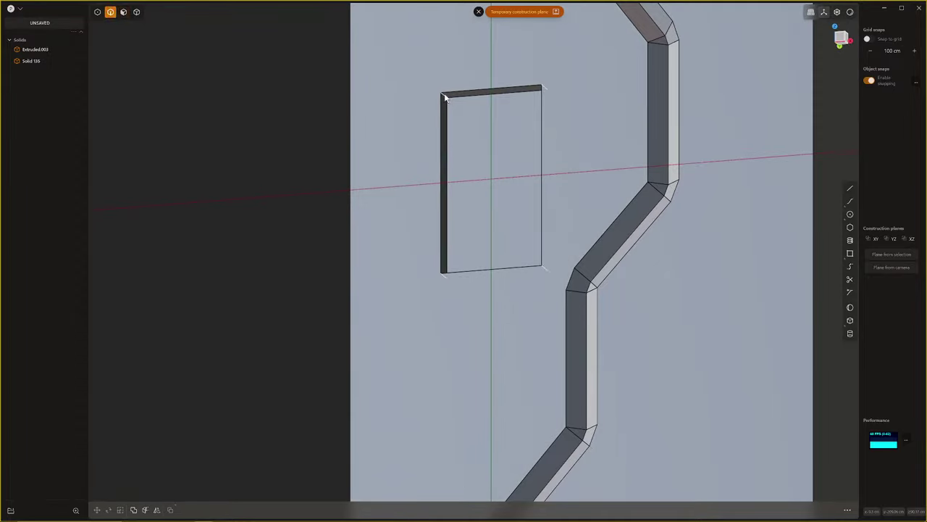
key(f)
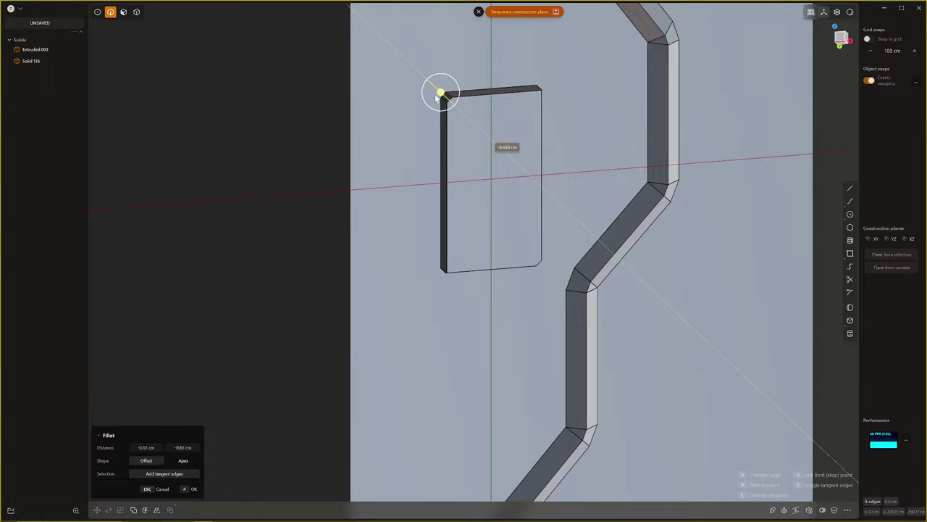
drag(437, 97, 487, 95)
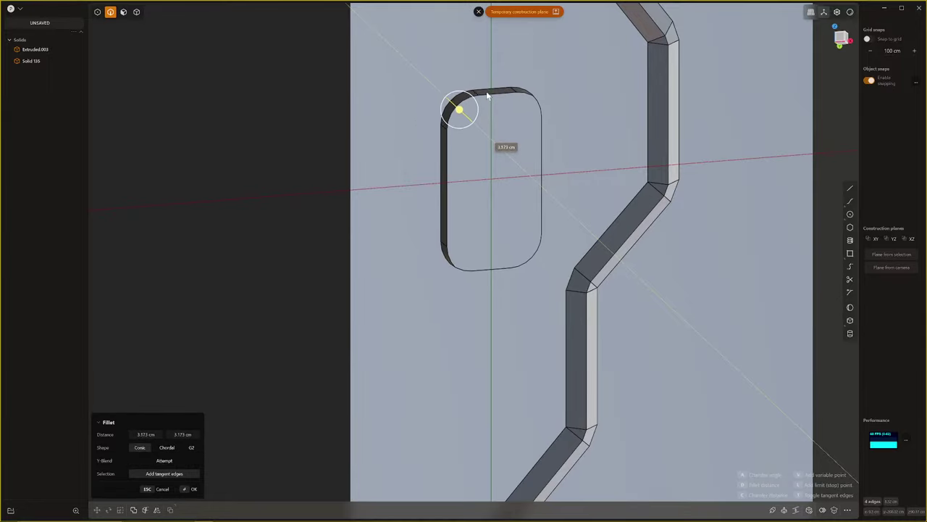
key(Return)
Chamfer the front rim edge all around the rounded rectangular recess in the left slab half
middle_drag(490, 101, 420, 190)
scroll(612, 214, down, 5)
scroll(539, 255, up, 6)
middle_drag(594, 274, 569, 271)
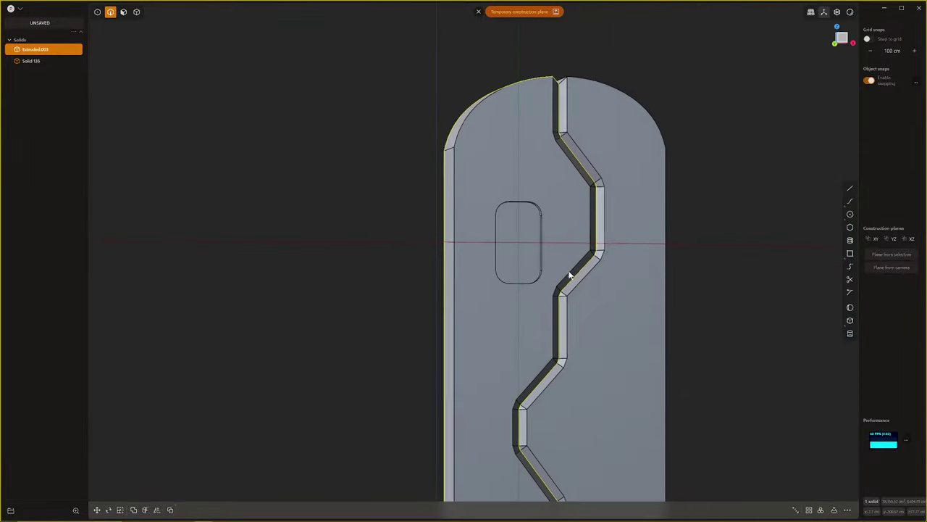
scroll(495, 256, up, 6)
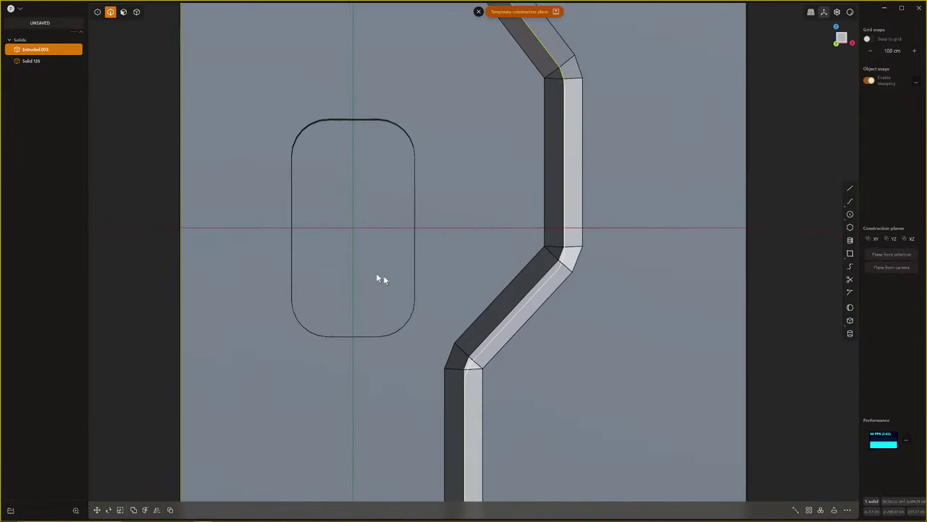
middle_drag(376, 273, 534, 303)
scroll(446, 286, up, 1)
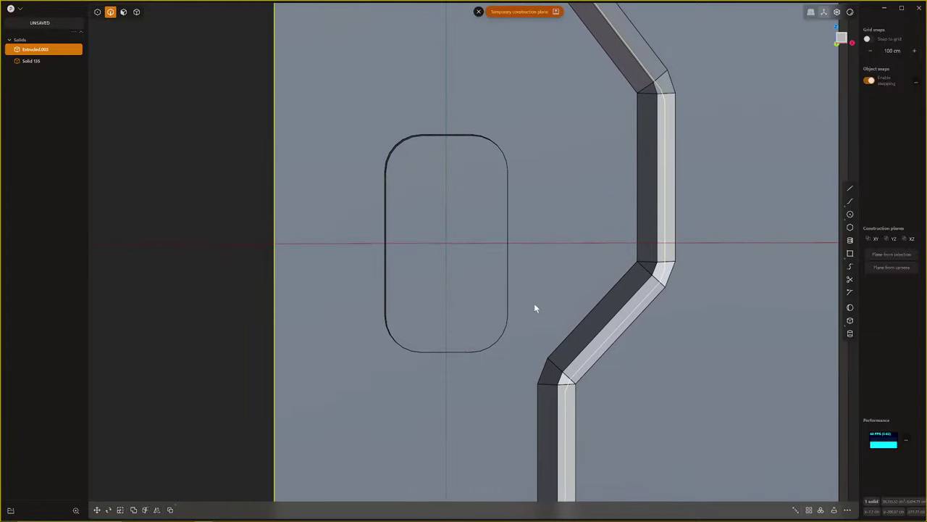
scroll(435, 239, up, 1)
click(415, 130)
key(f)
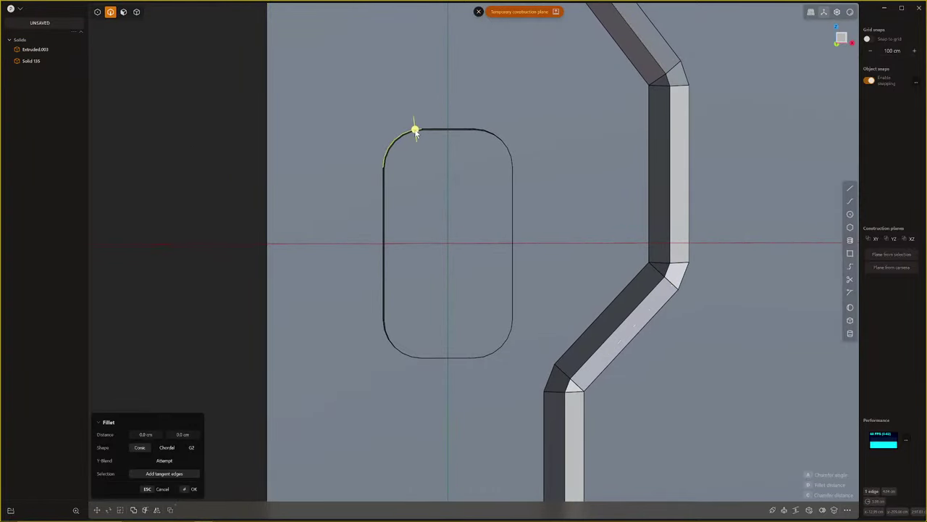
drag(415, 131, 422, 173)
right_click(422, 172)
scroll(478, 208, down, 3)
middle_drag(485, 217, 561, 317)
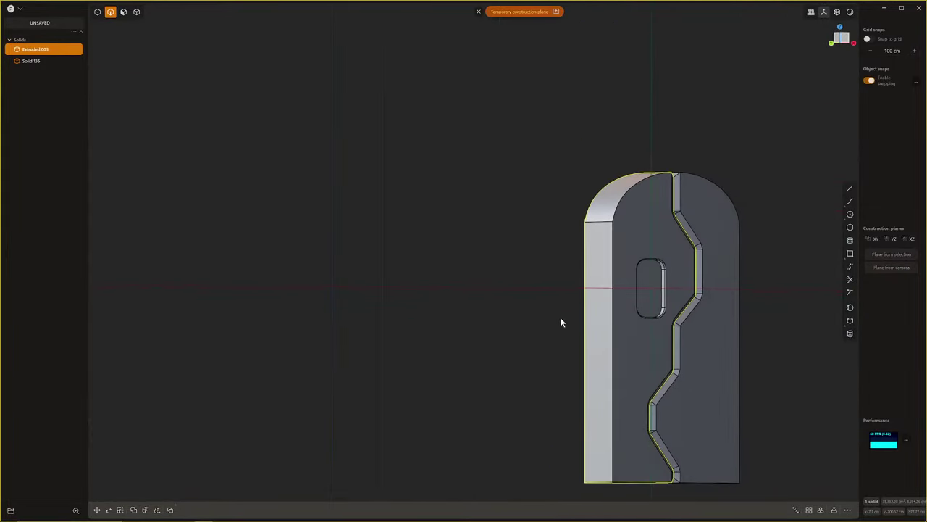
click(629, 192)
key(f)
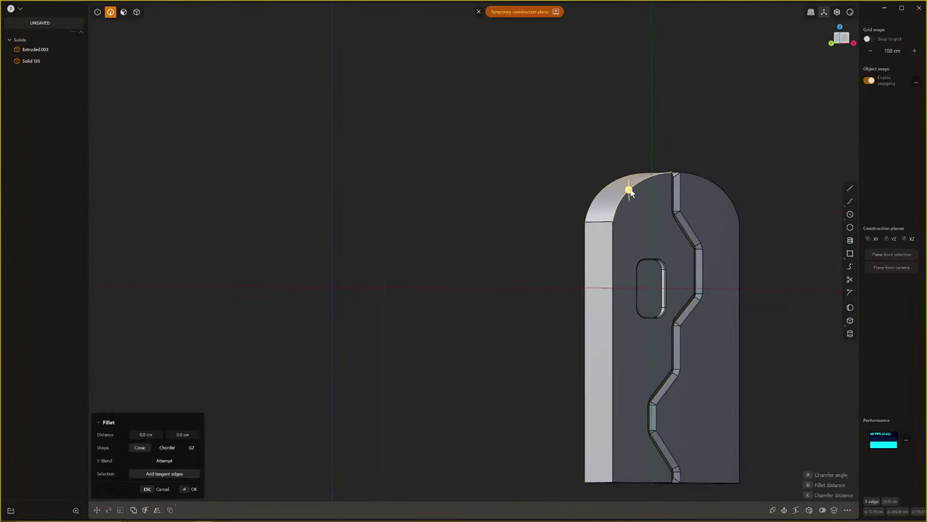
drag(627, 189, 628, 192)
key(Escape)
Chamfer the outer front edges of both slab halves along the arch and the straight sides
double_click(624, 195)
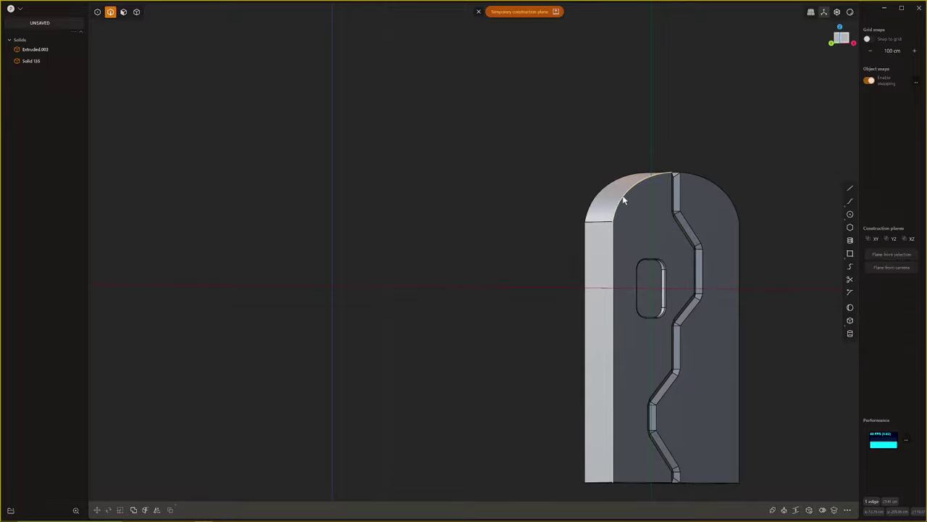
key(b)
click(698, 177)
drag(738, 220, 735, 223)
key(Return)
scroll(623, 296, up, 4)
shift+middle_drag(713, 319, 594, 297)
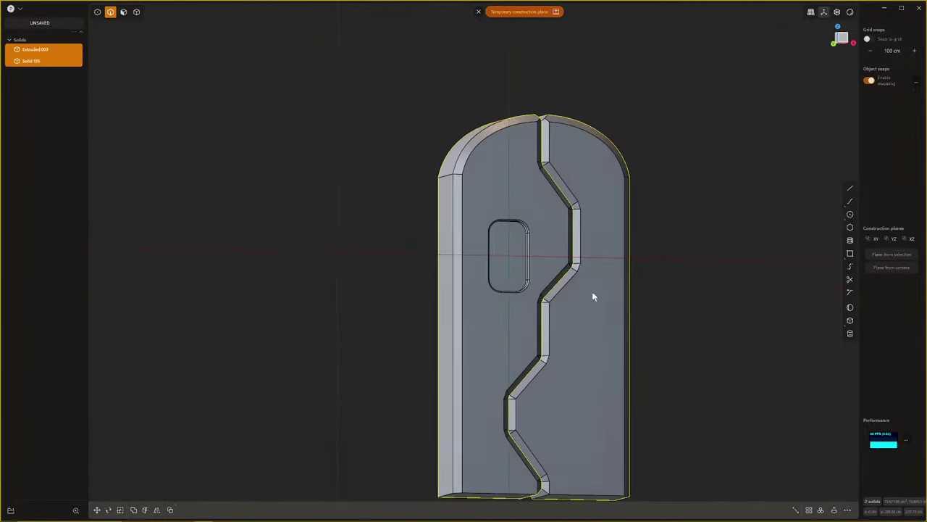
Draw a small square inside the upper-left area of the recess
scroll(555, 298, up, 3)
scroll(506, 271, up, 6)
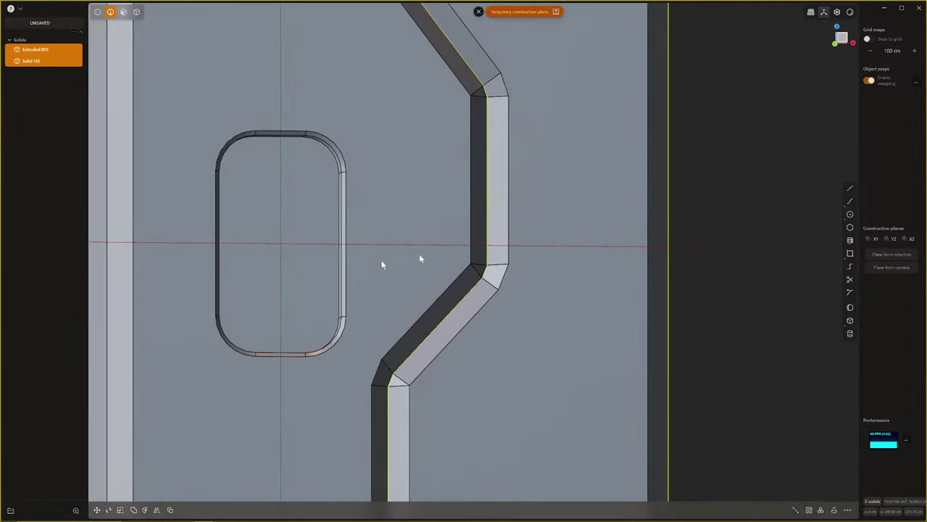
shift+middle_drag(349, 269, 413, 274)
shift+middle_drag(413, 274, 824, 347)
shift+middle_drag(819, 291, 853, 281)
click(851, 254)
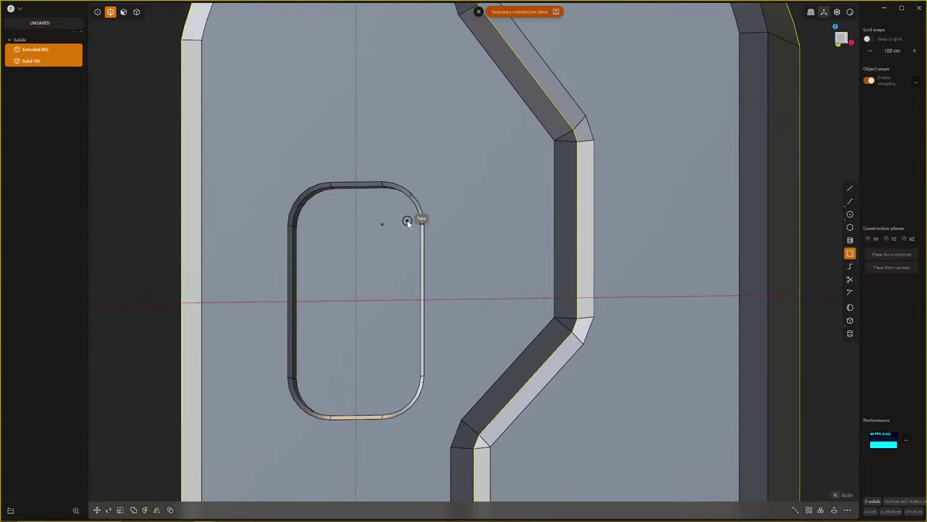
click(330, 225)
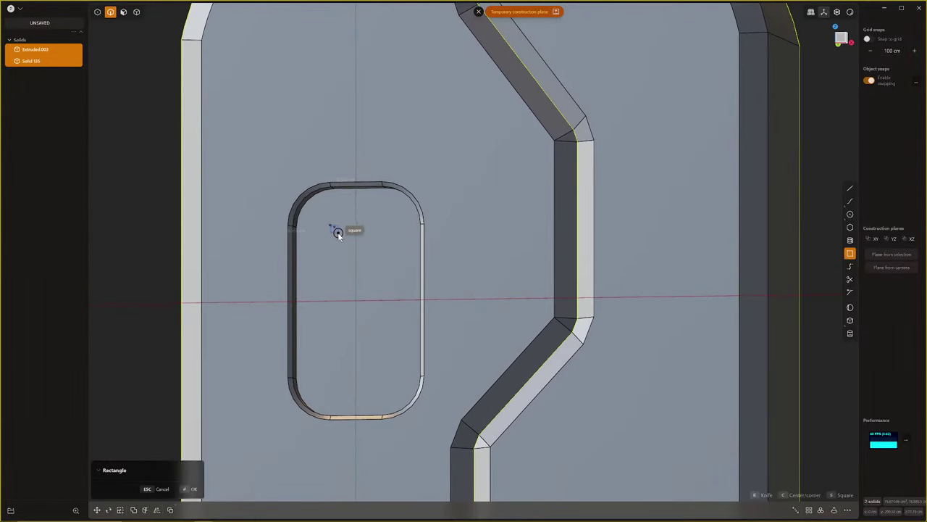
click(344, 238)
Move the small square slightly sideways toward the recess's left wall
scroll(346, 253, down, 3)
middle_drag(347, 253, 338, 310)
scroll(270, 349, up, 5)
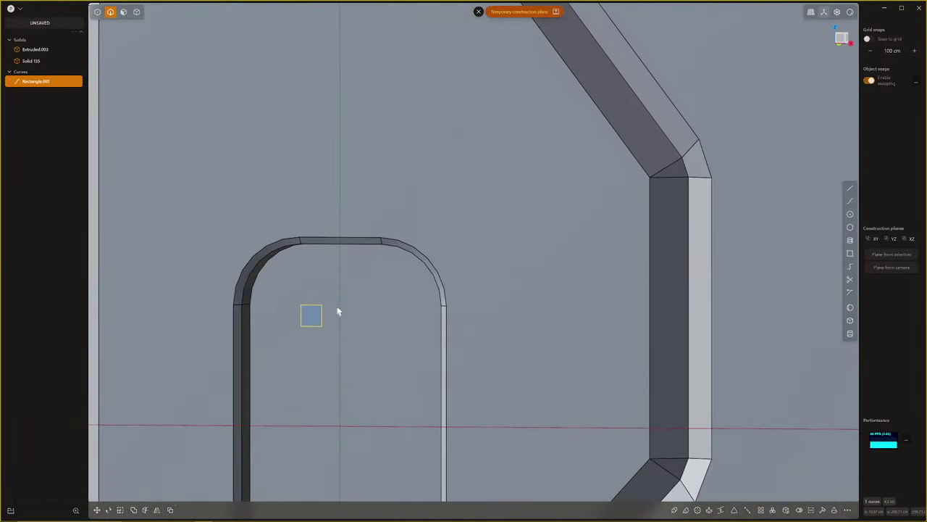
key(g)
click(334, 316)
Fillet all four corner vertices of the small square
drag(270, 291, 319, 337)
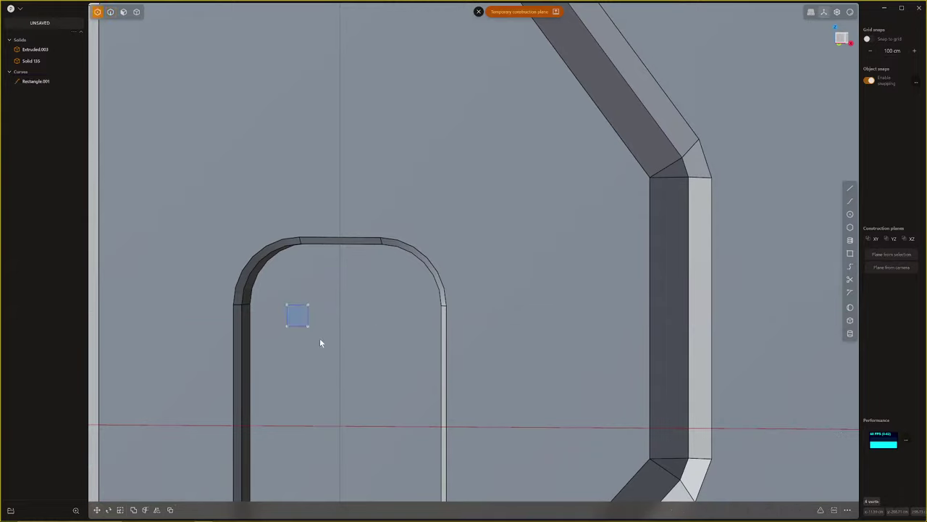
key(s)
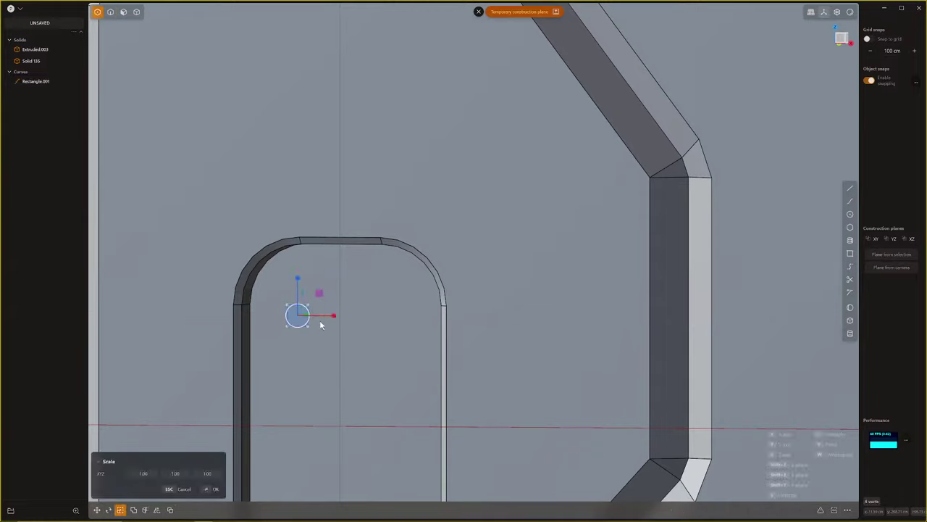
key(f)
drag(297, 315, 300, 315)
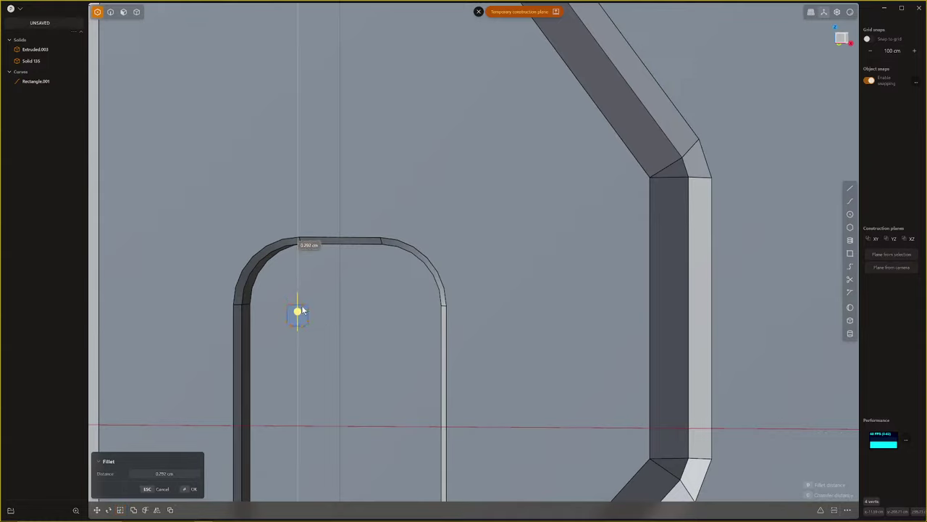
Scale up the rounded square curve uniformly within the recess
click(313, 314)
key(s)
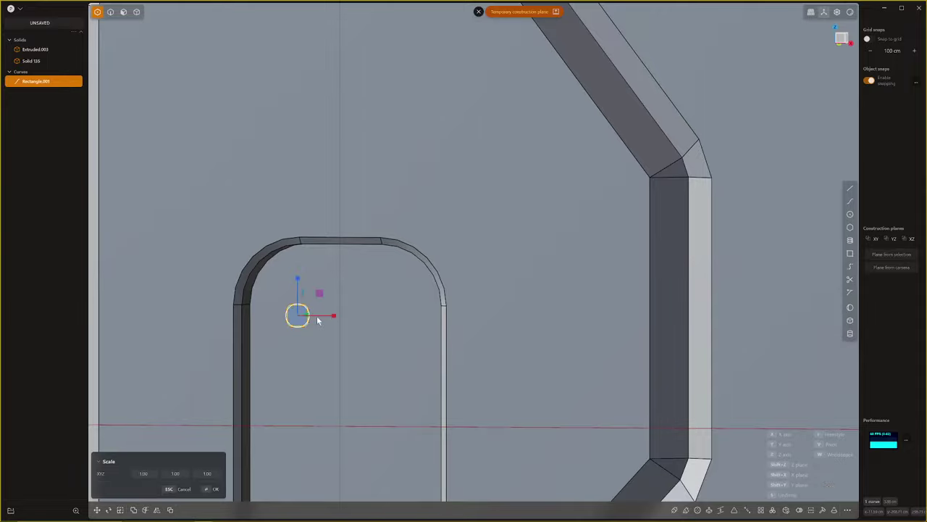
click(337, 314)
scroll(312, 337, up, 1)
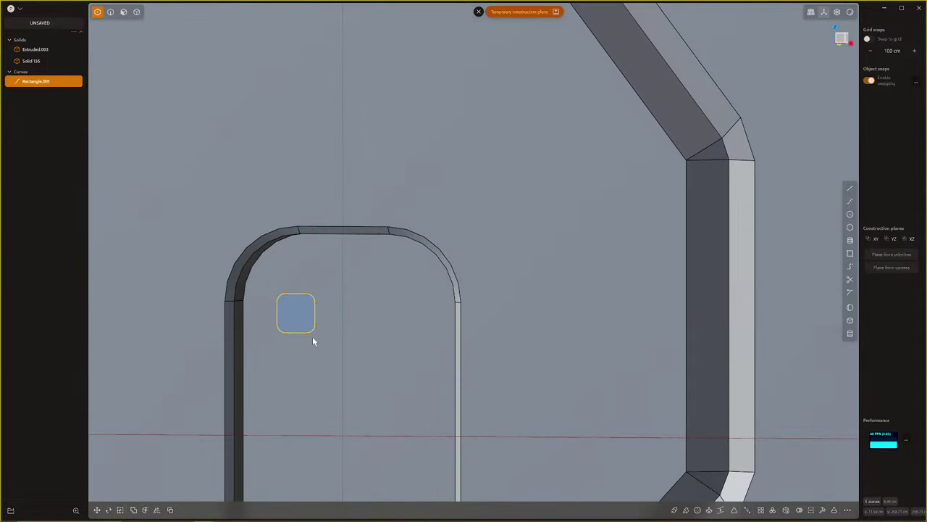
Try to extrude the rounded square about 1.8 cm into the left slab half as a difference cut, and undo it
shift+middle_drag(312, 337, 158, 452)
key(3)
shift+middle_drag(208, 387, 306, 296)
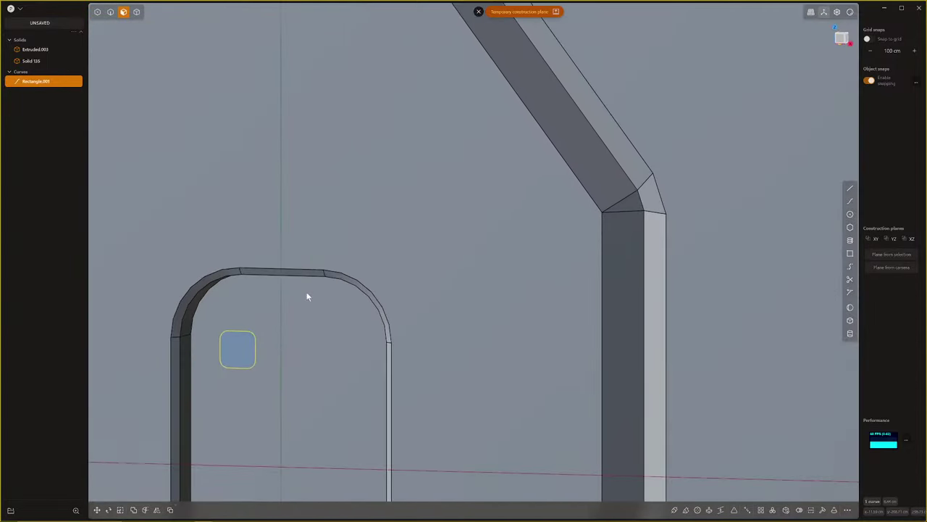
shift+middle_drag(265, 350, 343, 284)
click(316, 290)
key(e)
shift+middle_drag(546, 204, 562, 267)
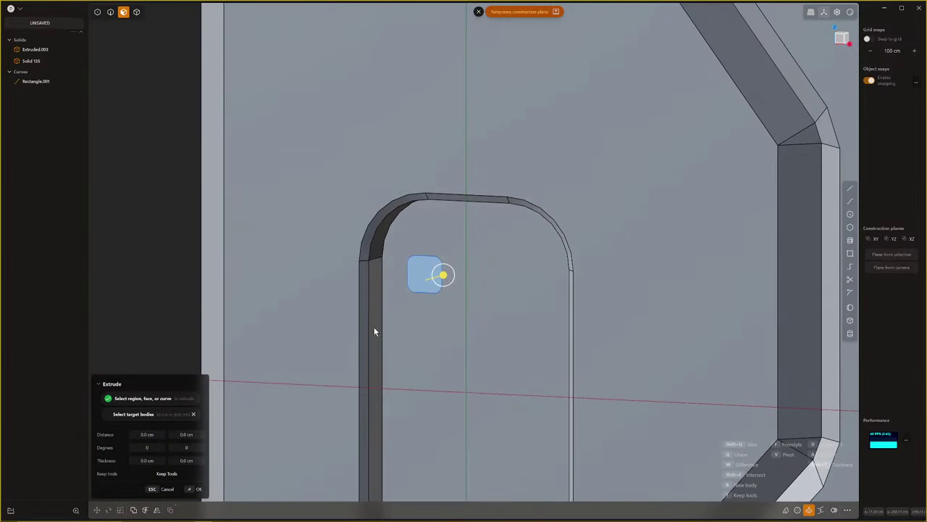
scroll(384, 323, down, 1)
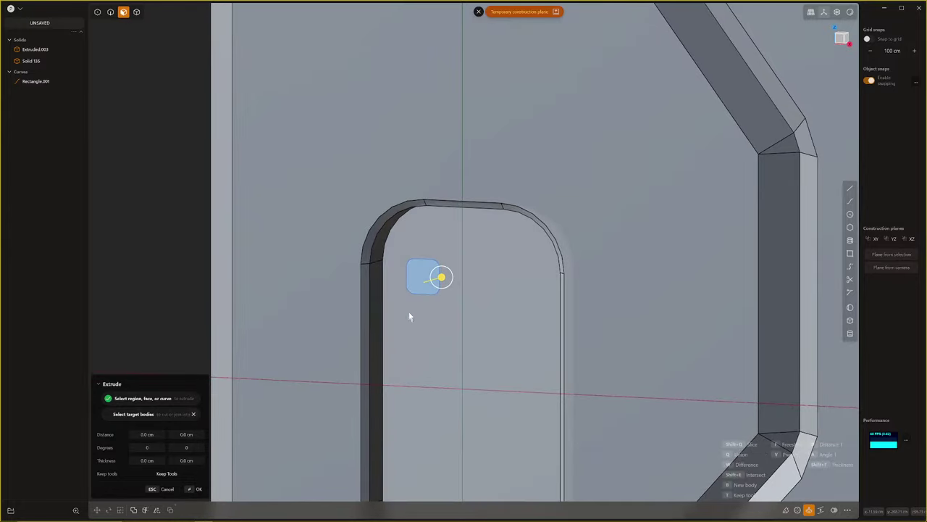
scroll(410, 316, up, 2)
drag(444, 276, 460, 275)
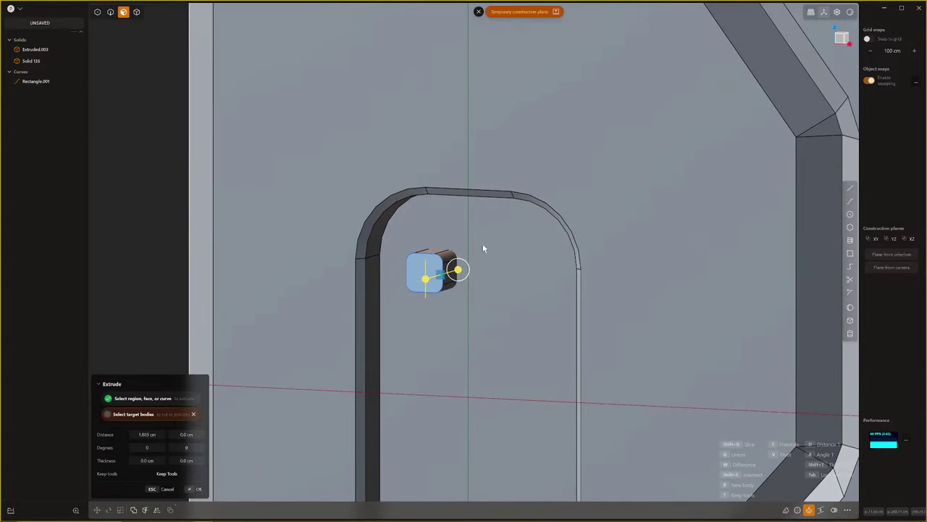
key(w)
key(Return)
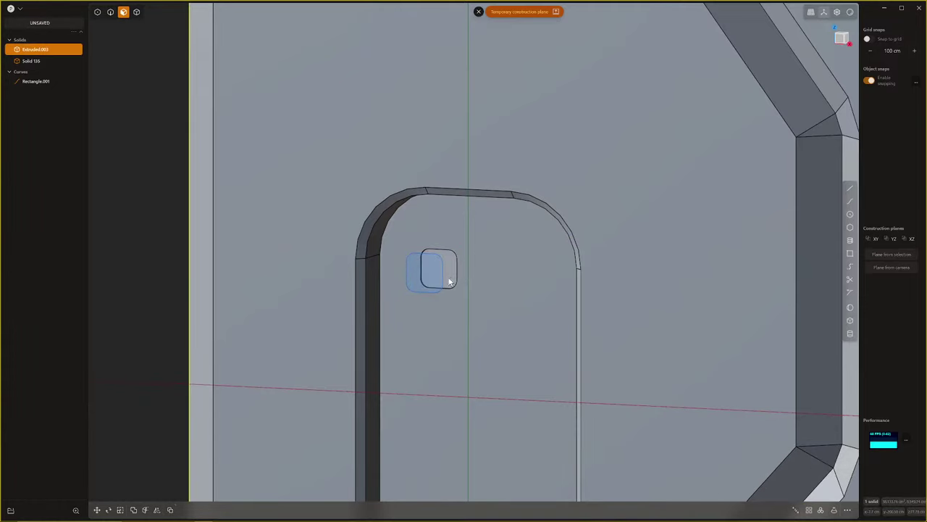
key(ctrl+z)
Move the rounded square curve about 0.9 cm along the Y axis toward the recess floor
key(e)
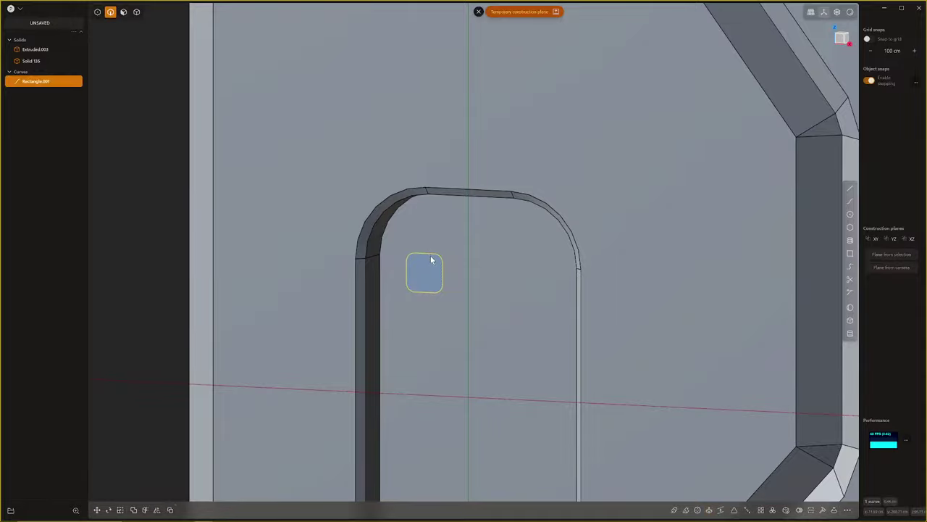
key(g)
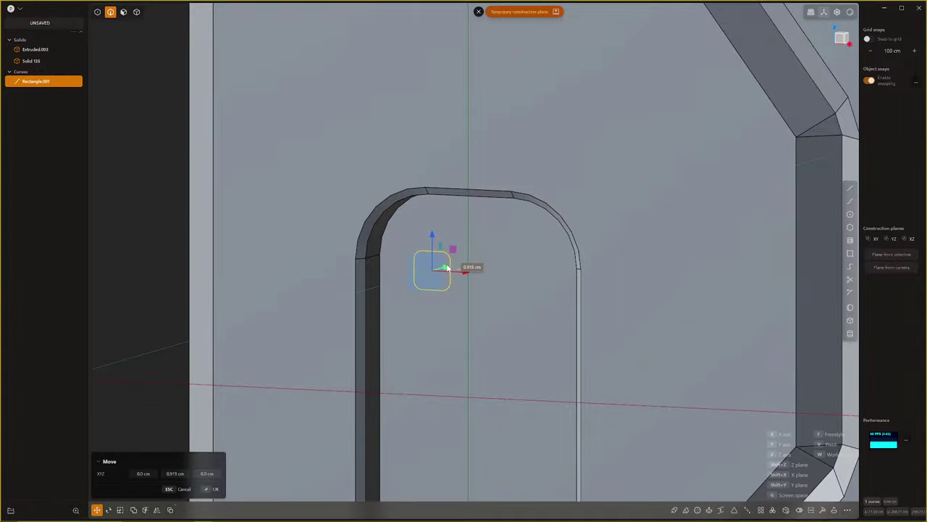
right_click(447, 269)
middle_drag(452, 268, 424, 292)
scroll(268, 364, down, 4)
shift+middle_drag(289, 348, 484, 264)
middle_drag(484, 265, 505, 303)
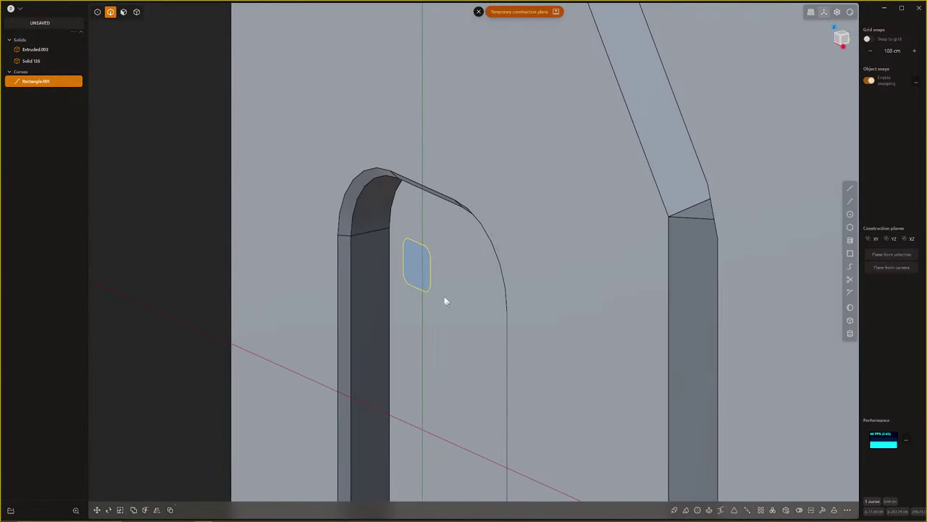
Extrude the rounded square region about 1.02 cm as a separate button-like body in the recess
key(3)
click(417, 268)
key(e)
drag(383, 276, 387, 275)
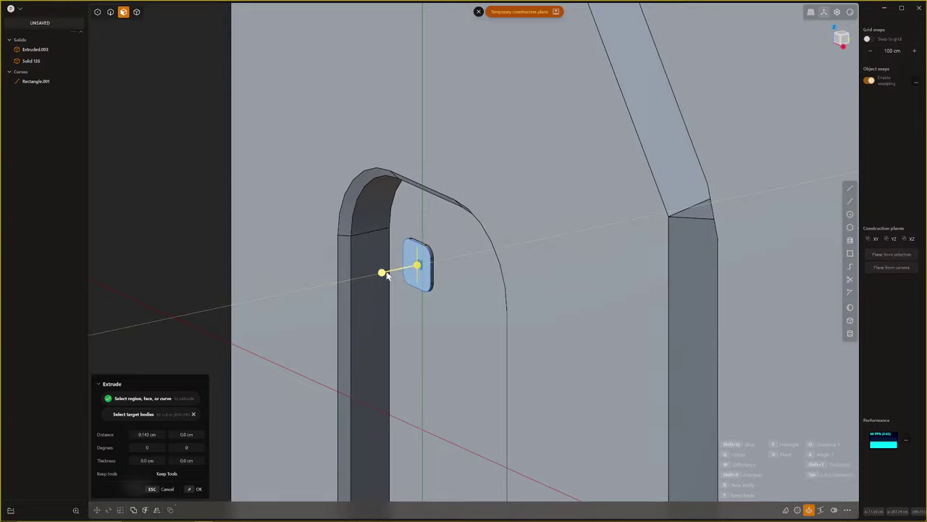
click(407, 274)
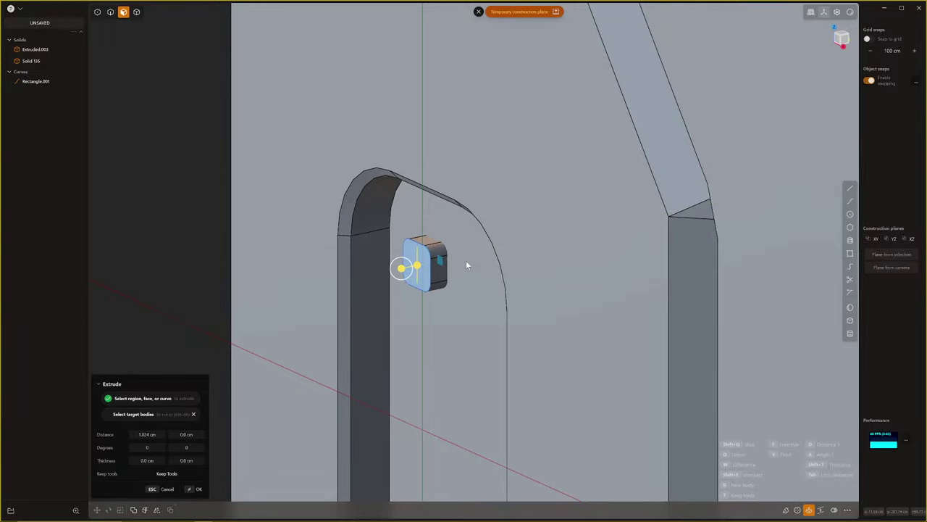
scroll(505, 261, down, 4)
middle_drag(435, 331, 518, 307)
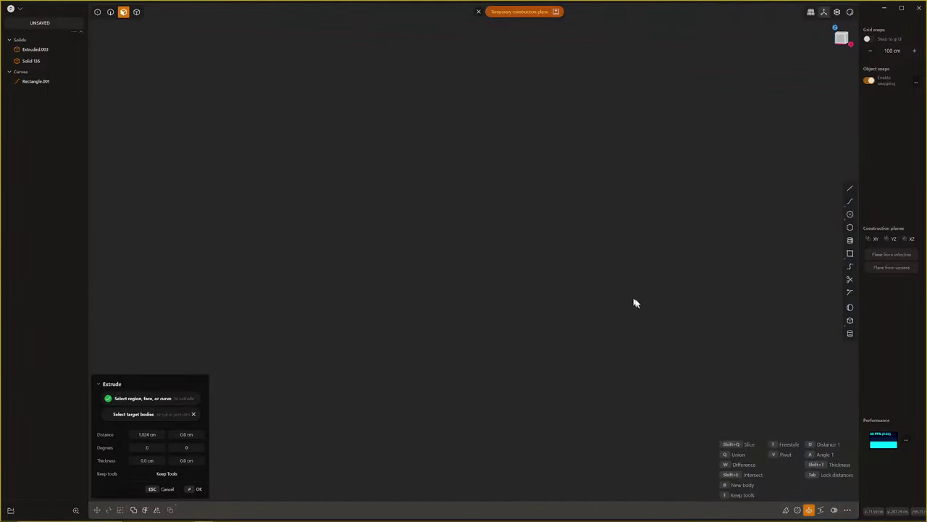
shift+middle_drag(633, 300, 287, 258)
scroll(291, 256, up, 1)
key(Return)
shift+middle_drag(534, 211, 397, 280)
scroll(397, 279, up, 1)
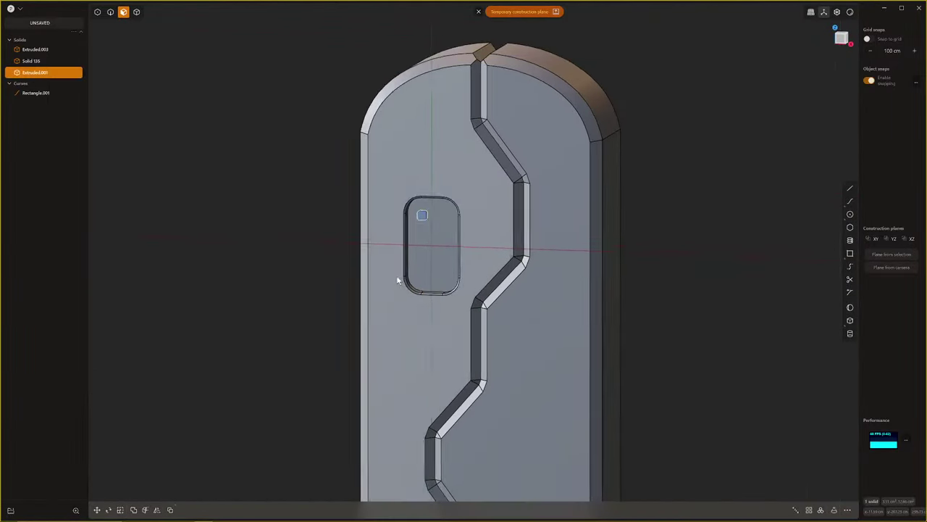
Move the small rounded block slightly deeper into the recess
scroll(399, 265, up, 5)
shift+middle_drag(469, 181, 377, 225)
scroll(366, 228, up, 4)
shift+middle_drag(550, 138, 337, 252)
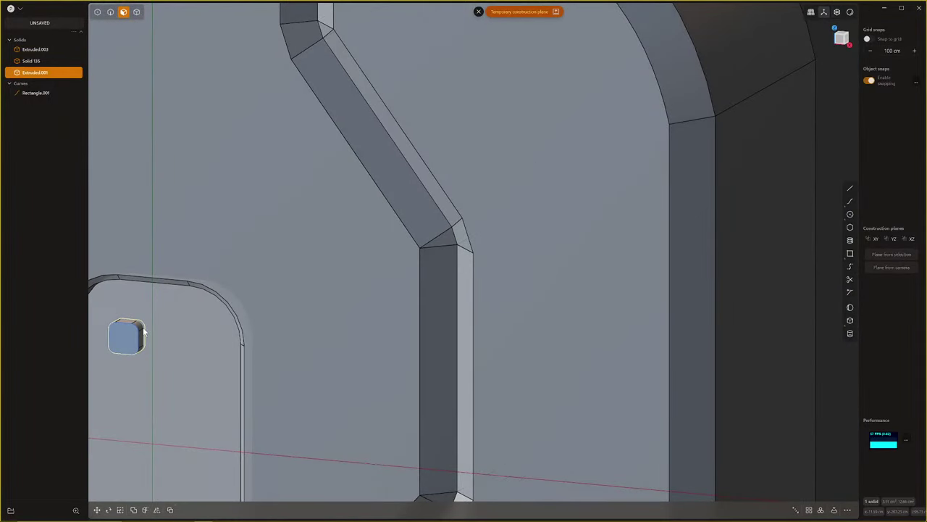
key(g)
drag(140, 330, 141, 330)
right_click(140, 331)
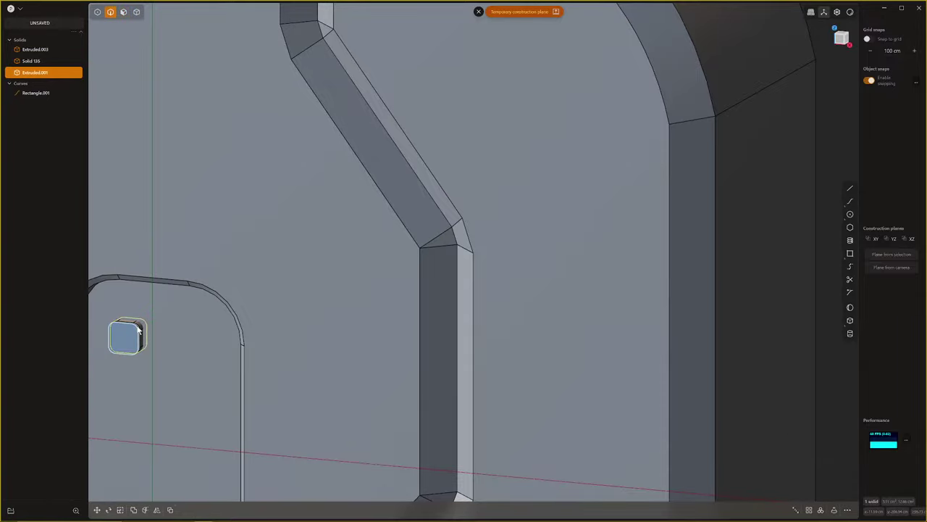
Delete the rounded square curve left in front of the small block
click(139, 328)
key(x)
scroll(140, 328, down, 2)
mouse_move(219, 334)
shift+middle_down()
mouse_move(280, 309)
mouse_move(178, 343)
mouse_move(52, 364)
shift+middle_up()
shift+middle_drag(389, 228, 274, 250)
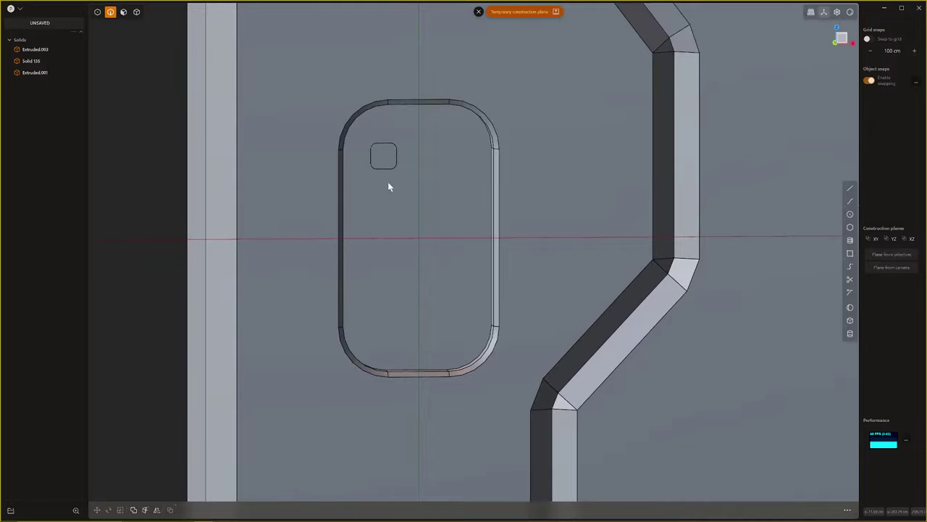
shift+middle_drag(387, 187, 308, 215)
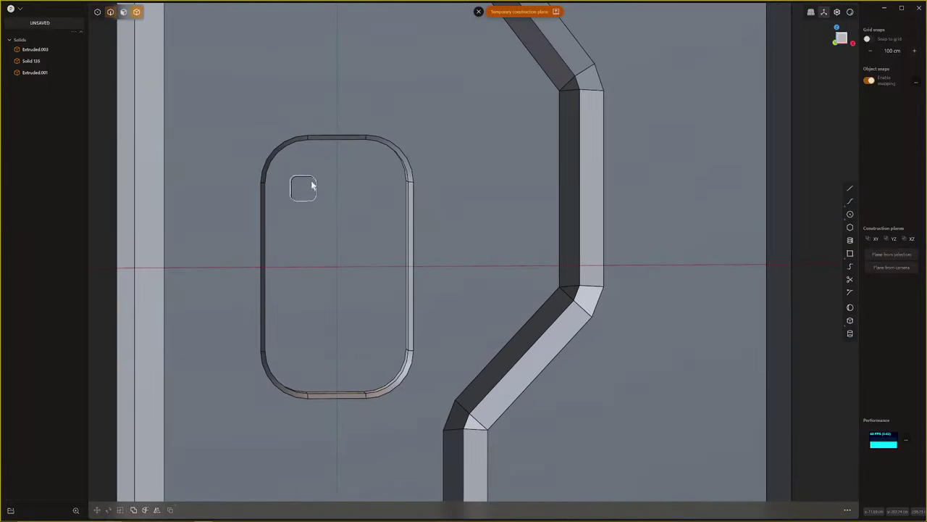
Mirror the small rounded block across the recess's vertical centre line to make a matching second block
click(311, 188)
key(alt+x)
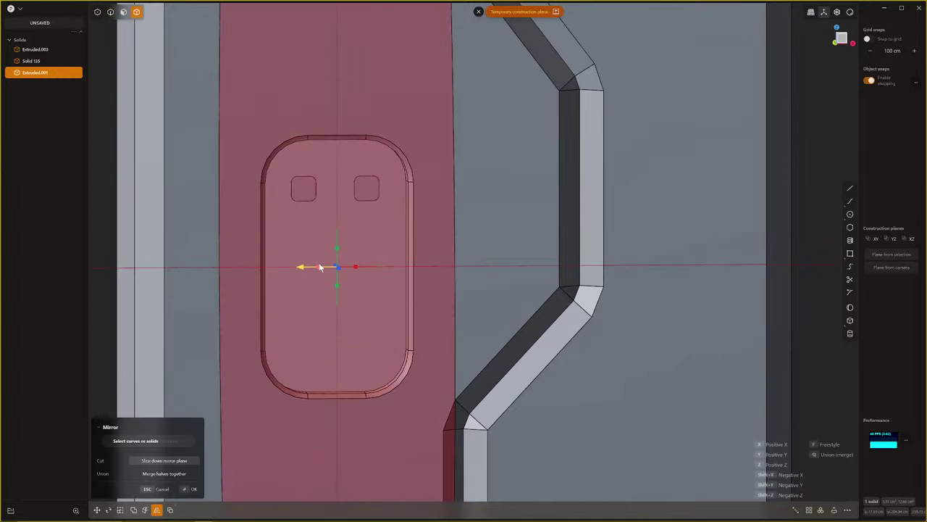
click(319, 267)
scroll(350, 268, down, 3)
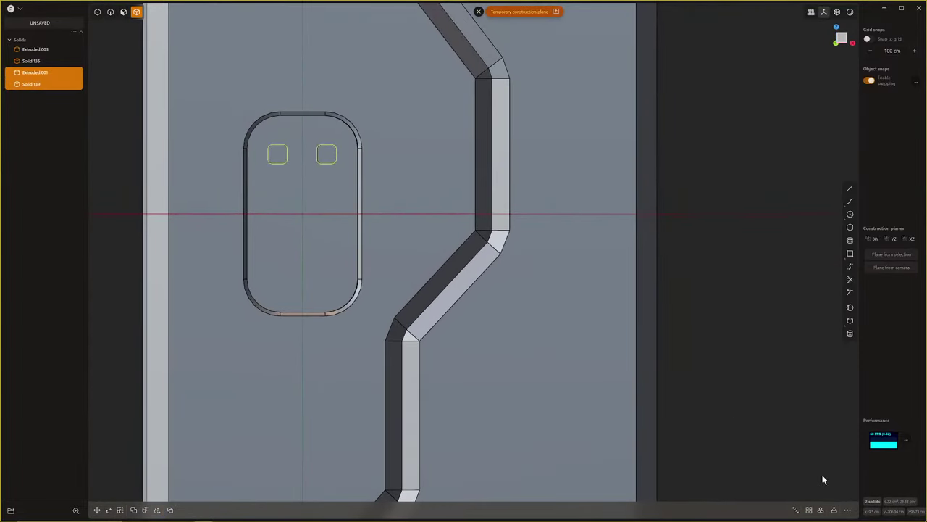
Copy the pair of small rounded blocks down the recess with a rectangular array of four rows
click(821, 509)
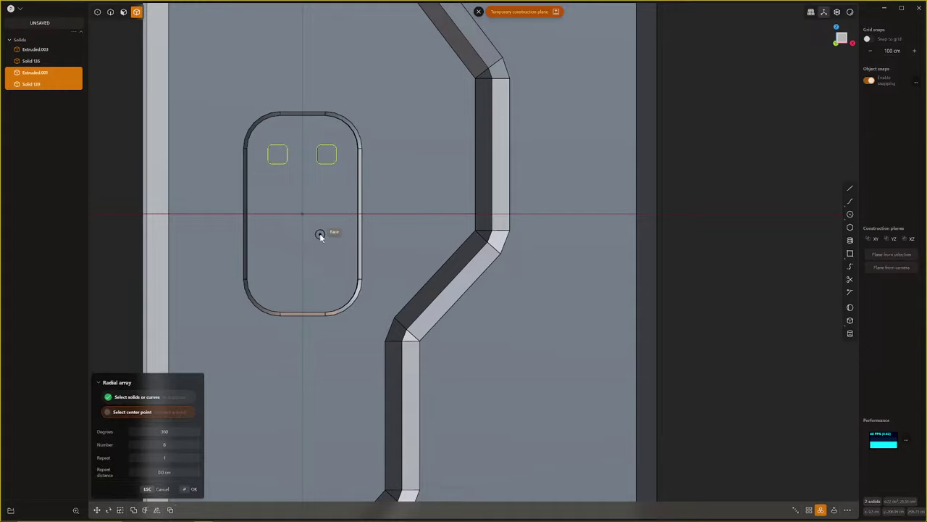
key(Escape)
click(810, 510)
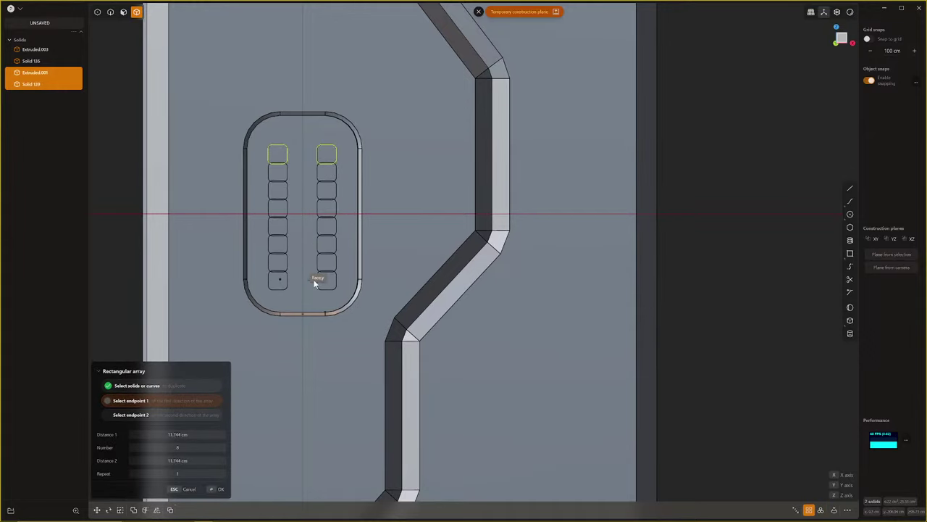
click(315, 282)
shift+scroll(315, 283, down, 4)
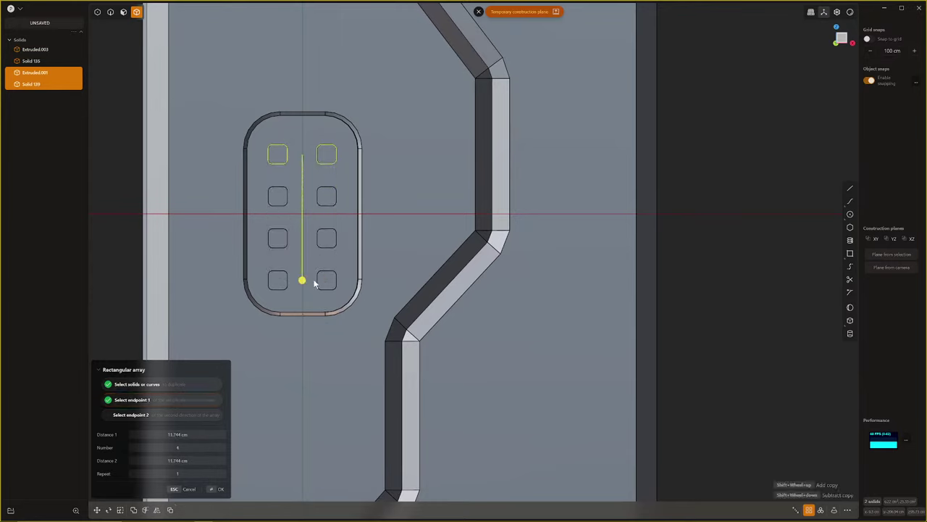
shift+scroll(315, 282, up, 1)
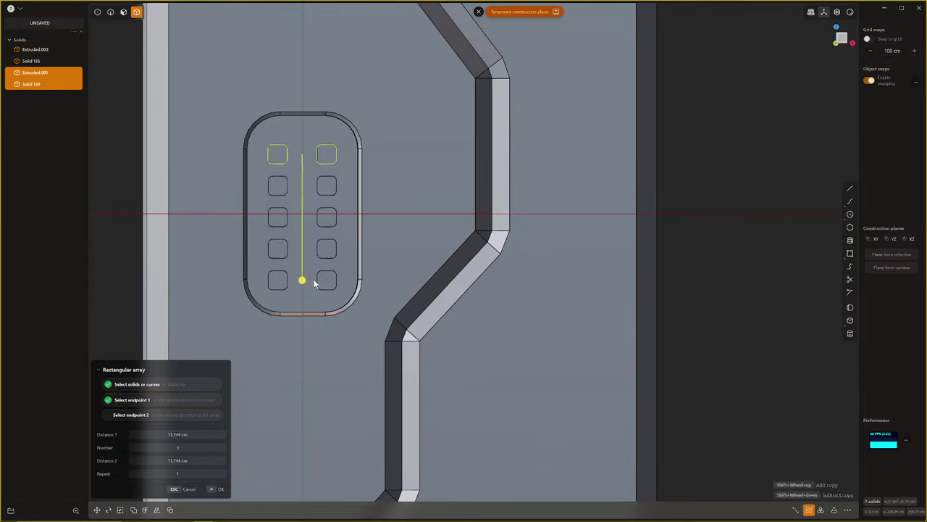
shift+scroll(315, 282, down, 1)
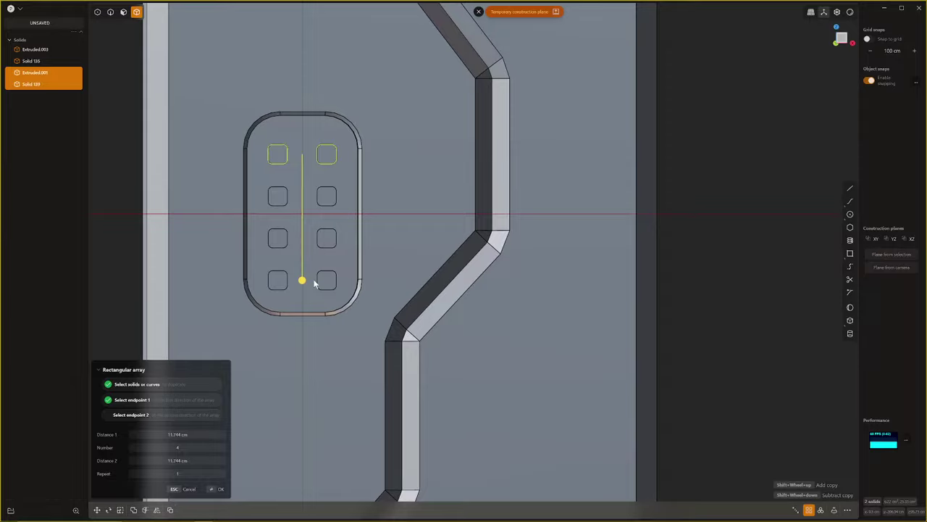
click(315, 282)
scroll(306, 288, down, 3)
scroll(184, 278, up, 4)
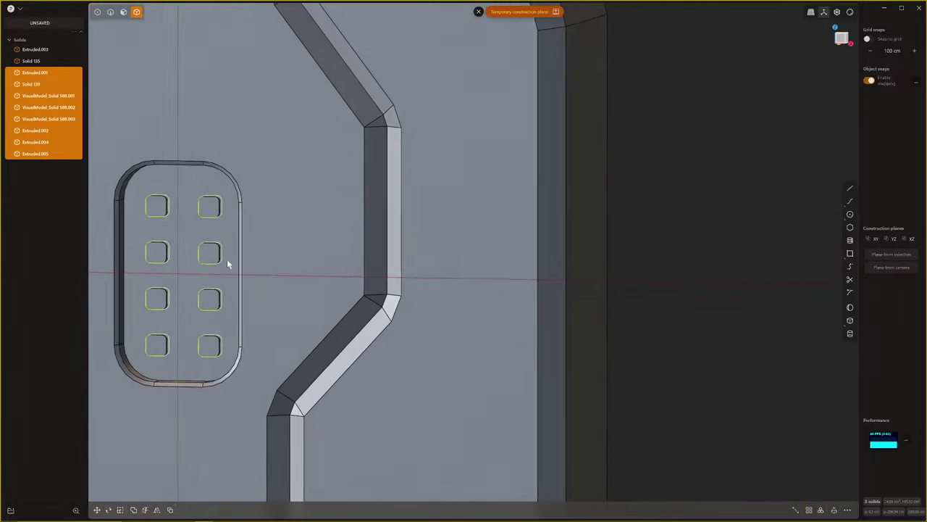
scroll(230, 264, down, 2)
key(Escape)
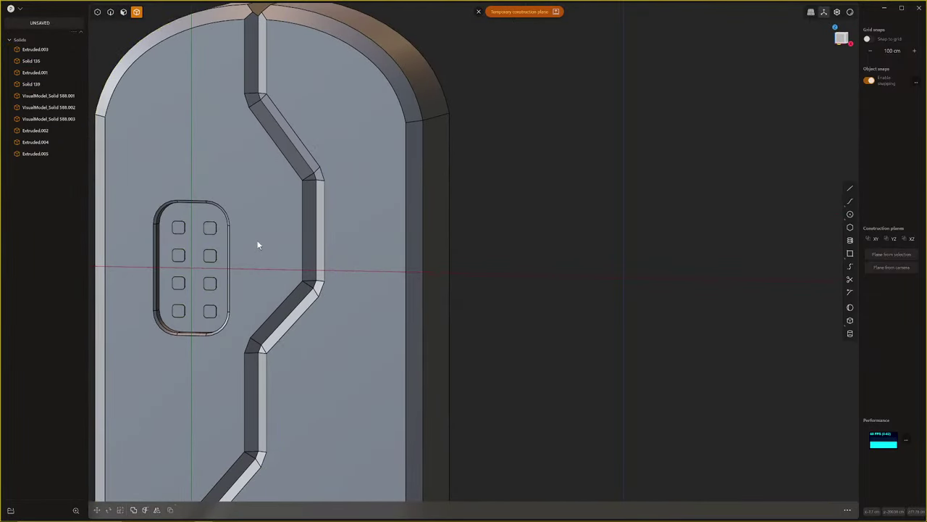
Subtract all eight small rounded blocks from the left door half with a Boolean difference
click(248, 237)
key(q)
drag(152, 202, 262, 341)
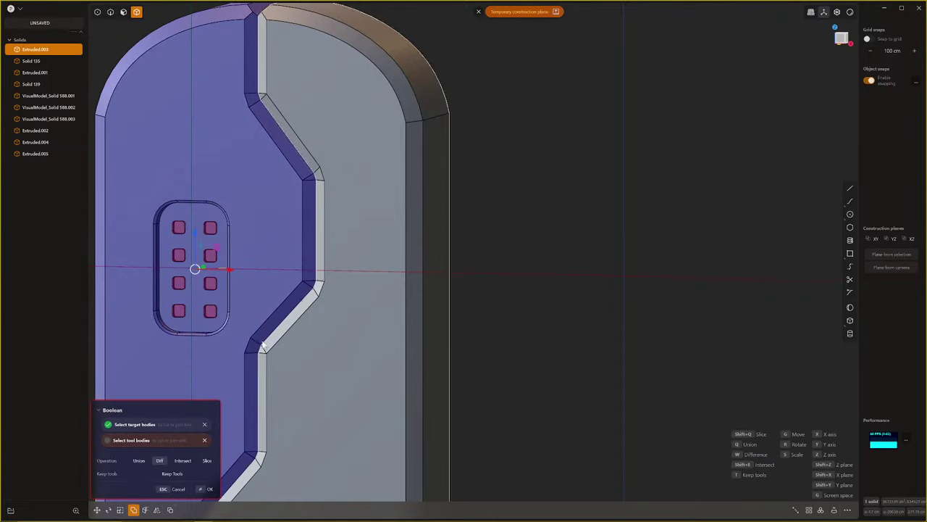
key(Return)
Fillet the front rims of the eight small rounded square pockets in the recess
scroll(248, 321, up, 6)
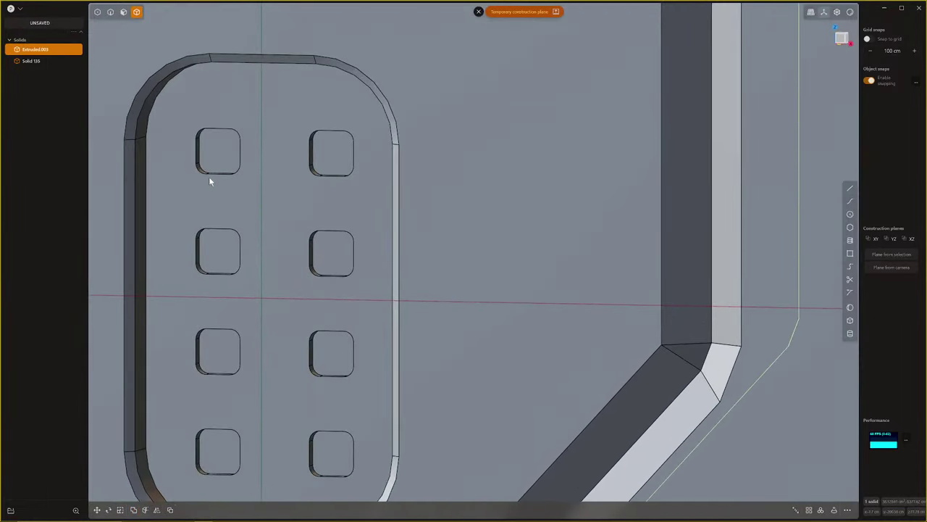
key(2)
click(221, 131)
key(f)
click(326, 128)
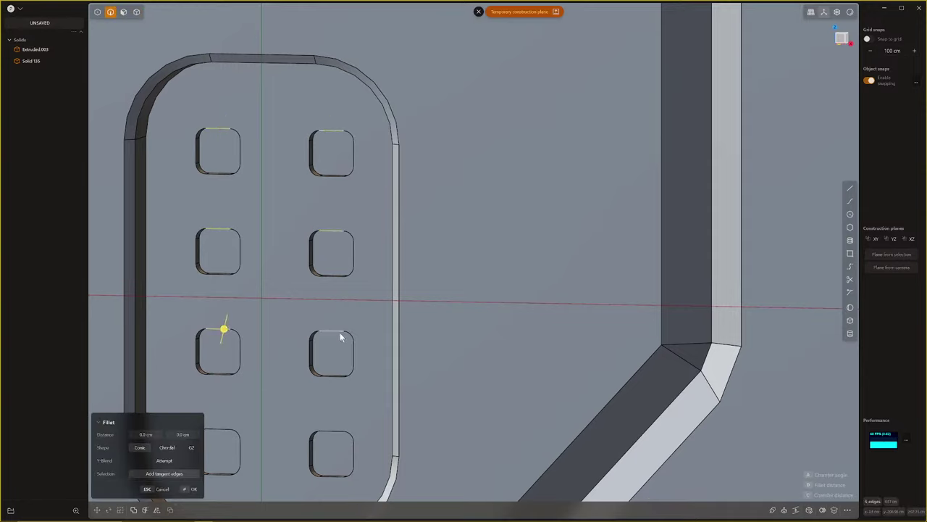
click(331, 430)
click(224, 430)
drag(224, 430, 226, 430)
key(Return)
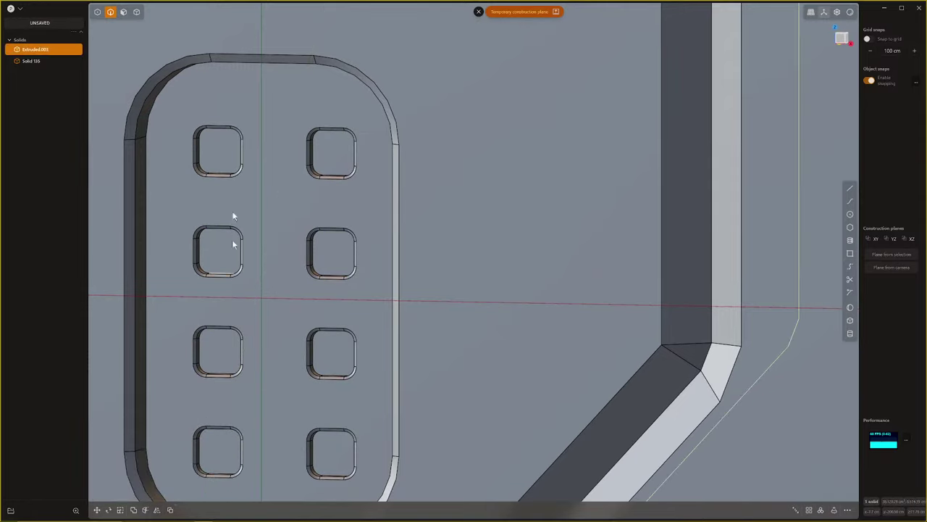
Offset the outlines of all eight pocket floor faces inward by about 0.22 cm to create smaller inner faces
key(3)
click(224, 150)
key(o)
click(326, 155)
click(232, 258)
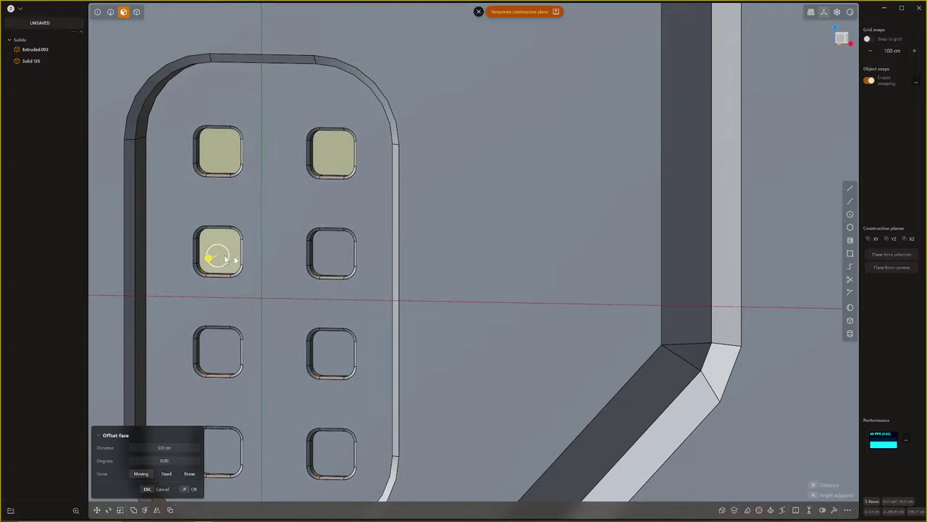
click(327, 259)
click(213, 353)
click(331, 352)
scroll(320, 387, down, 1)
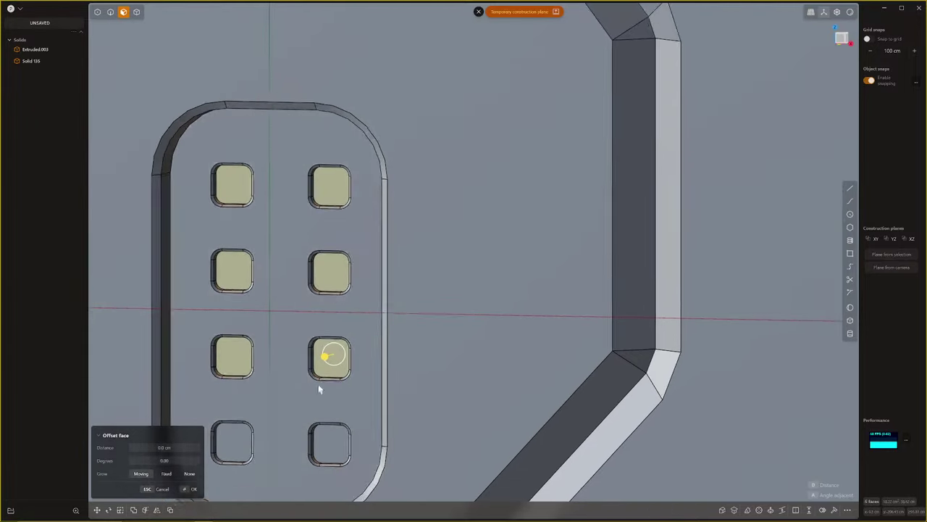
click(292, 351)
click(382, 350)
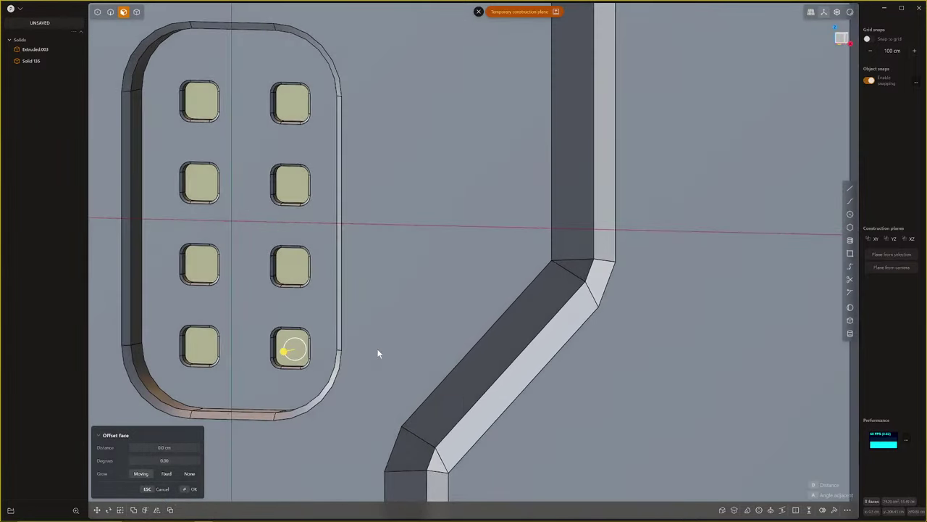
key(o)
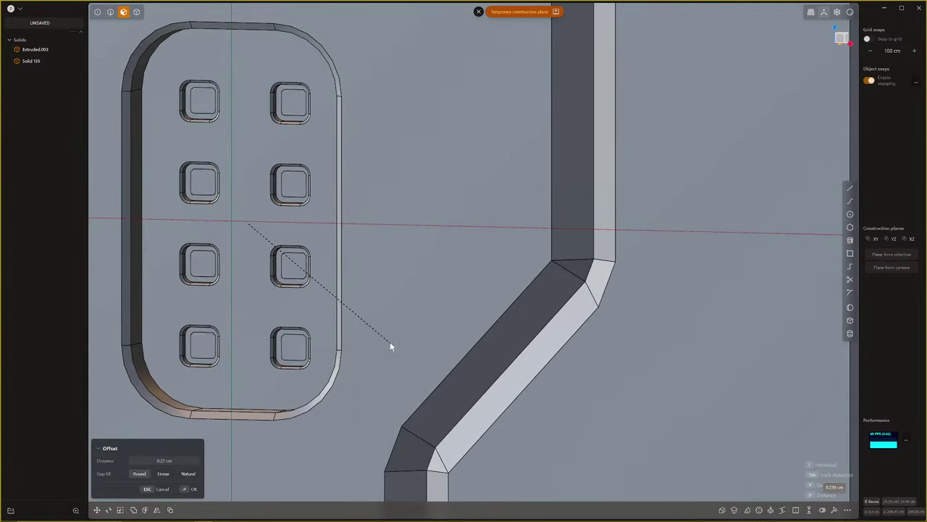
key(Escape)
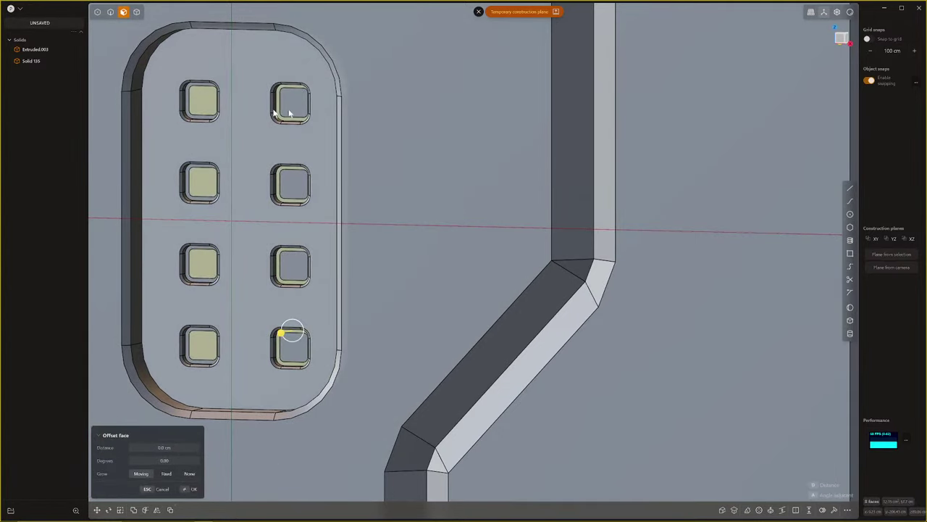
Raise the eight inner square faces slightly from the pocket floors as buttons using Offset face
click(289, 105)
shift+click(293, 183)
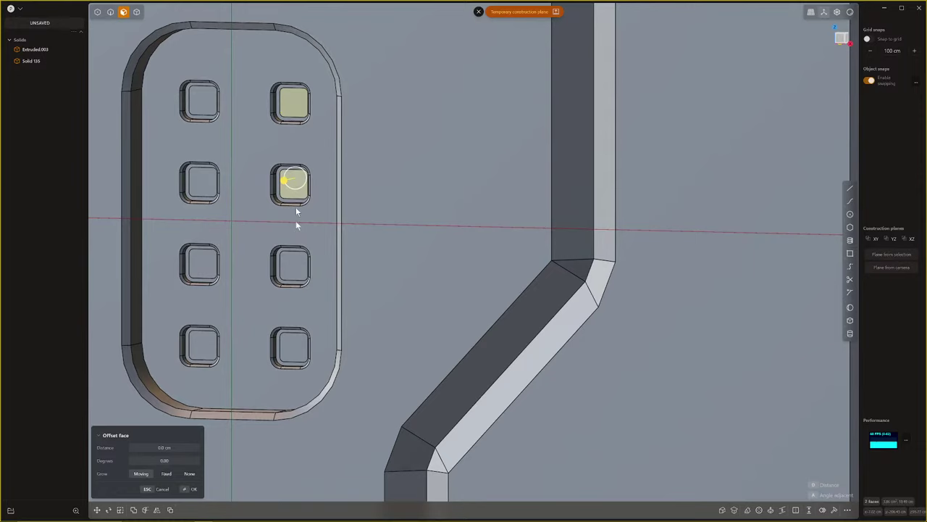
shift+click(290, 269)
shift+click(290, 346)
shift+click(202, 346)
shift+click(205, 265)
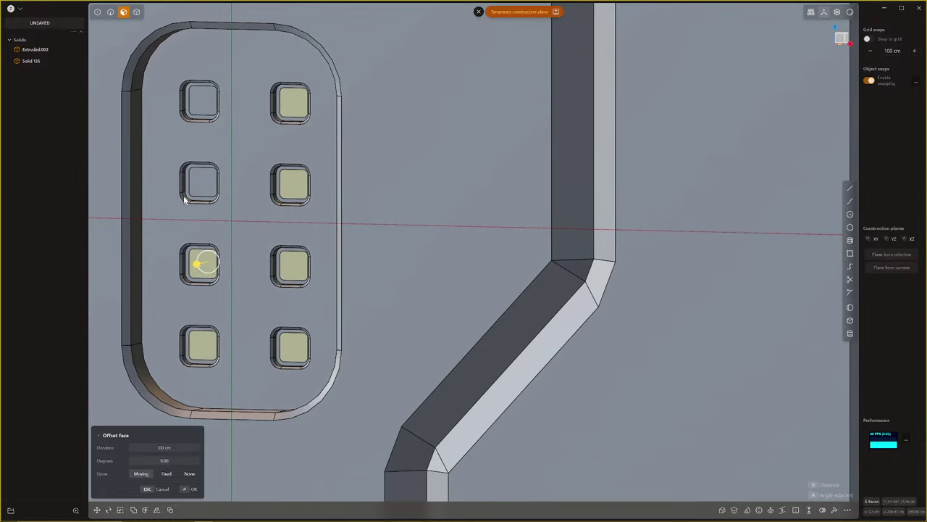
shift+click(202, 112)
scroll(206, 135, down, 1)
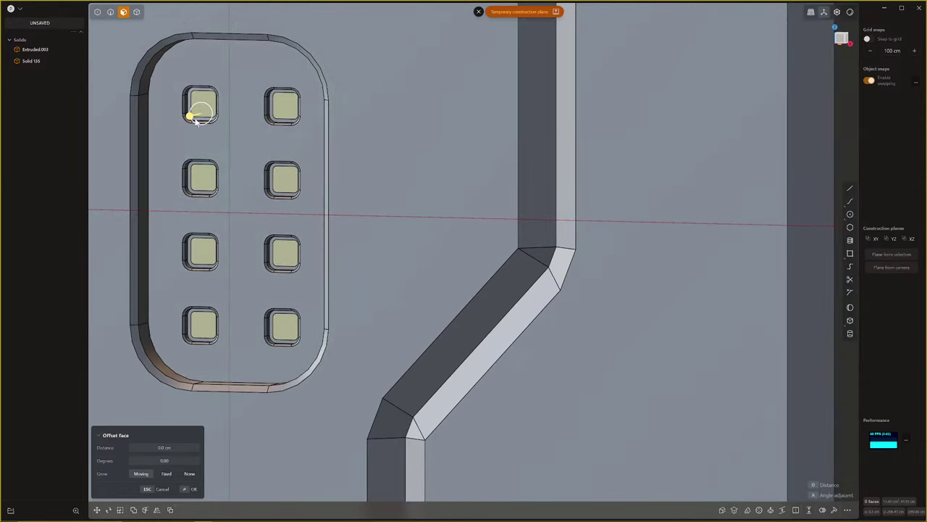
drag(194, 117, 192, 122)
right_click(192, 121)
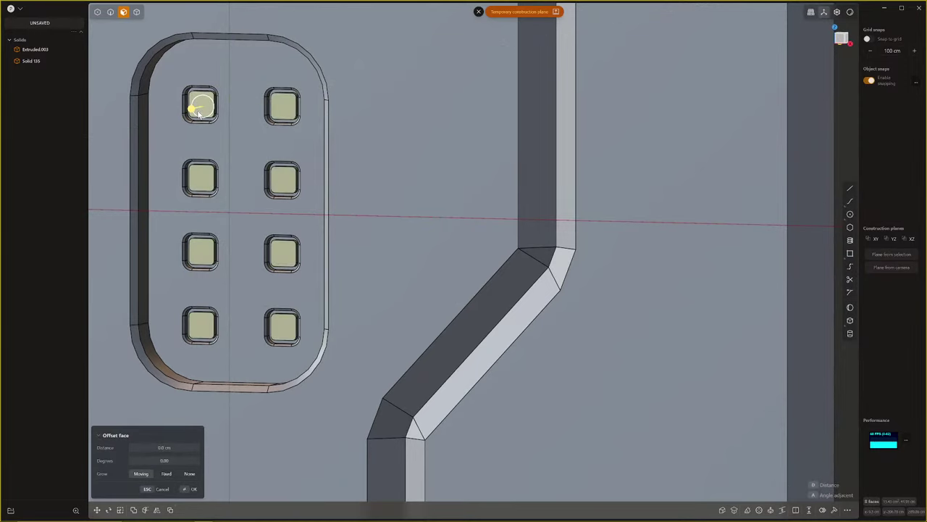
Select a rim edge on each of the eight raised square button faces
shift+click(283, 95)
shift+click(204, 172)
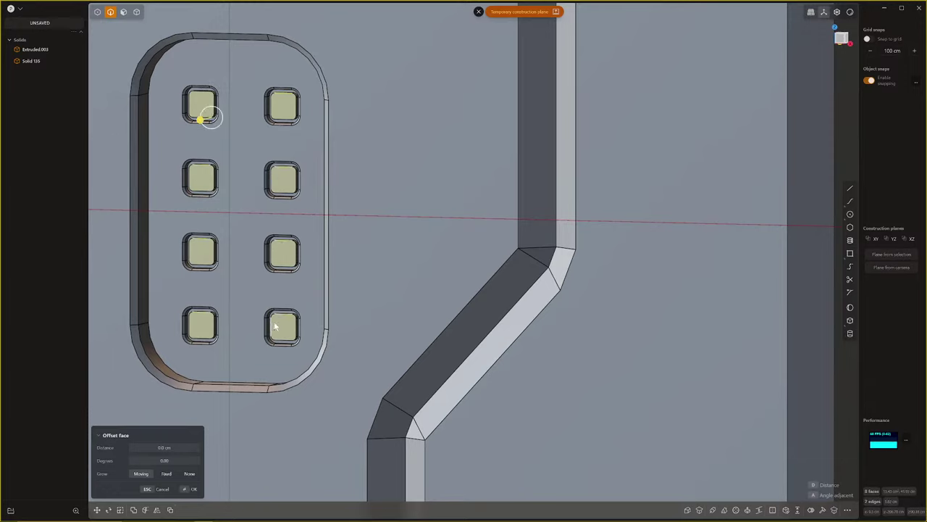
Fillet the top edges of the eight square keypad buttons with a 0.111 cm radius
key(j)
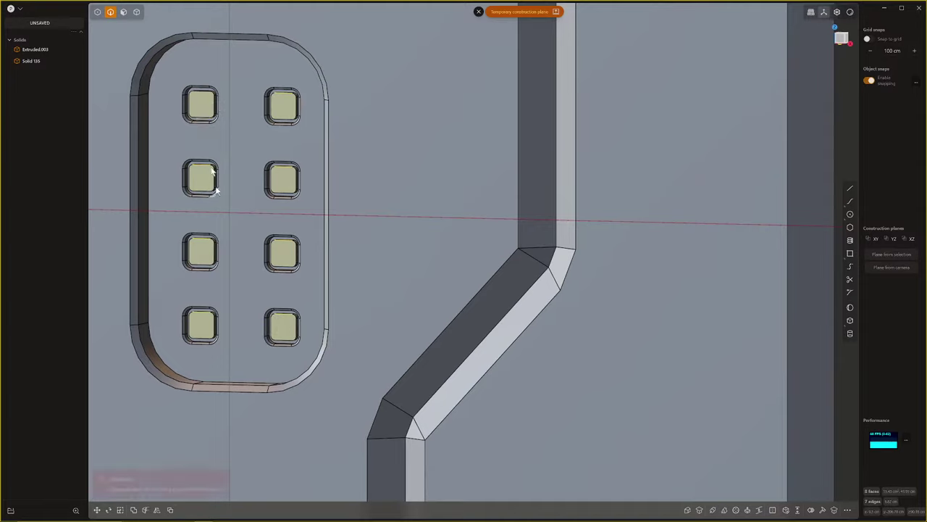
shift+click(201, 94)
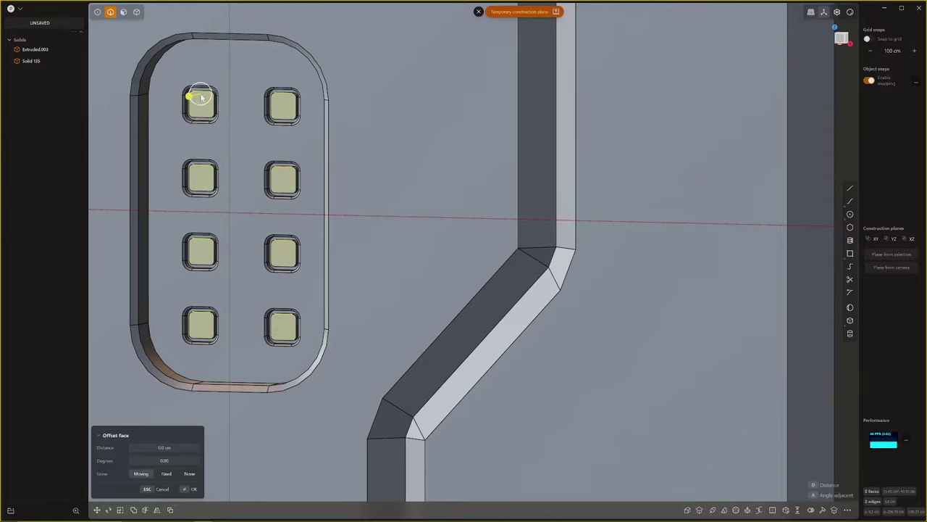
key(f)
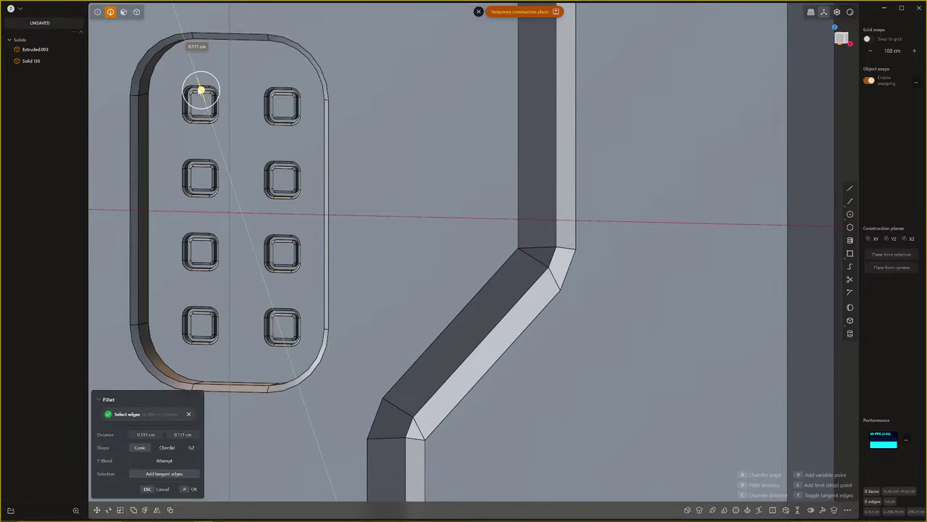
key(Return)
scroll(362, 224, down, 10)
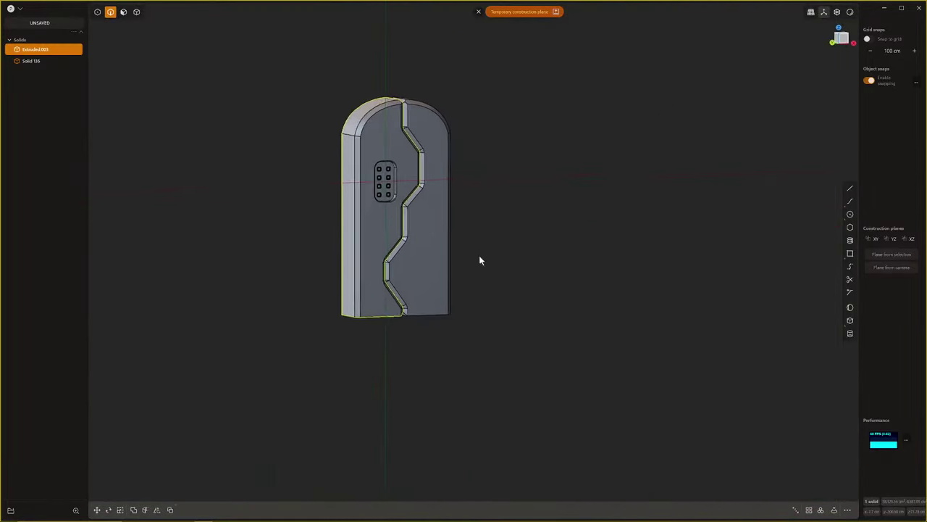
Examine the door's front and back faces and the bevelled zigzag seam between its two halves
mouse_move(479, 260)
middle_down()
mouse_move(400, 253)
mouse_move(279, 271)
mouse_move(381, 193)
mouse_move(548, 215)
mouse_move(485, 263)
middle_up()
key(3)
click(440, 246)
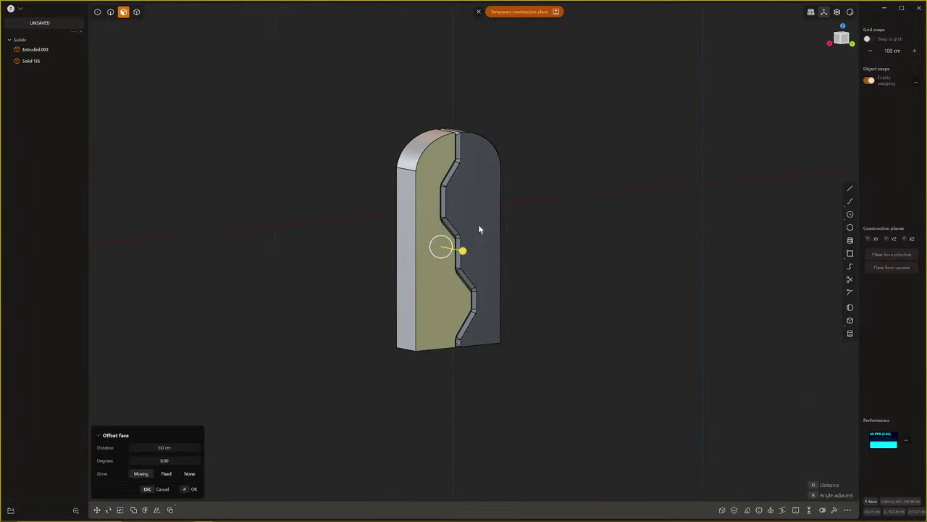
click(479, 230)
drag(498, 229, 491, 229)
middle_drag(491, 228, 526, 301)
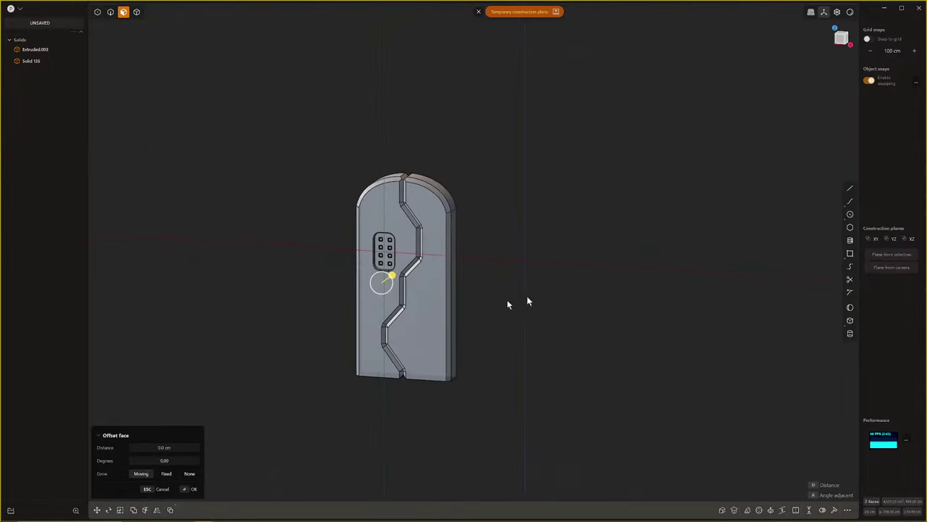
scroll(405, 212, up, 5)
click(417, 210)
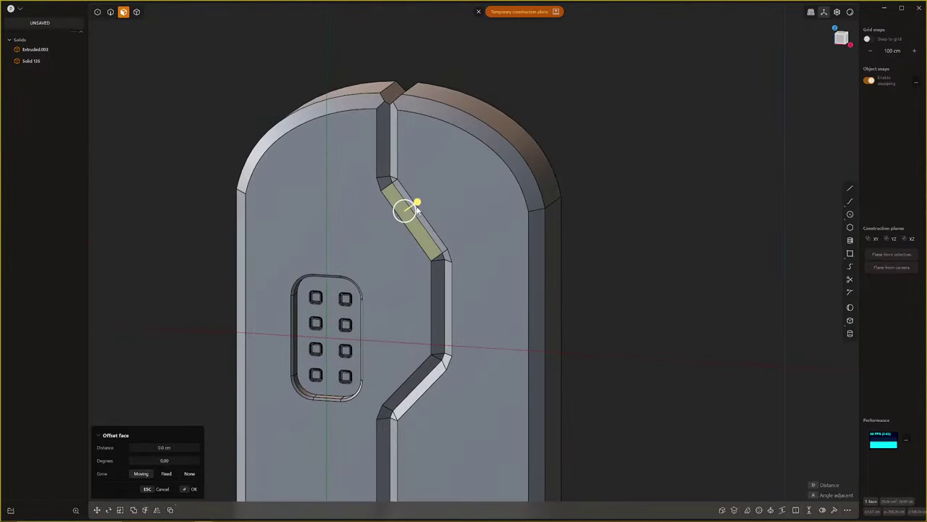
drag(417, 208, 420, 206)
key(Escape)
scroll(429, 287, down, 6)
shift+middle_drag(535, 357, 544, 215)
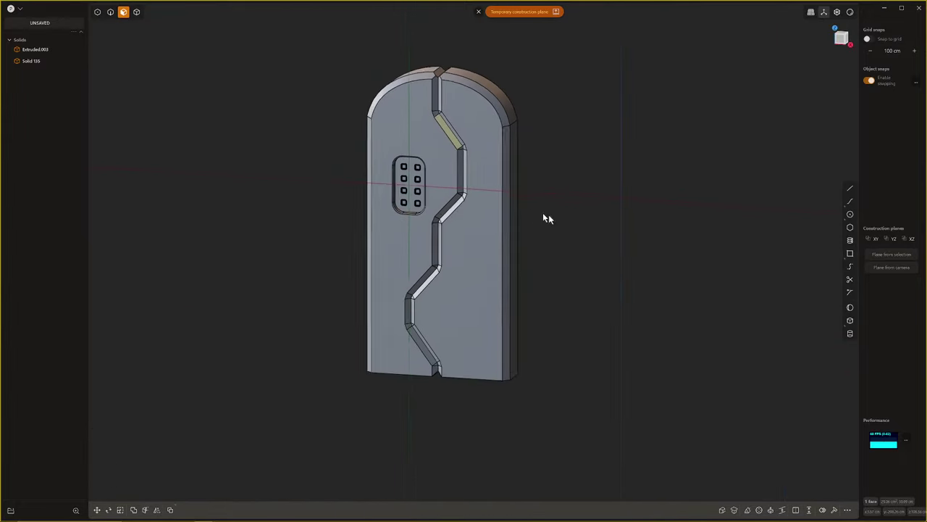
scroll(543, 317, down, 4)
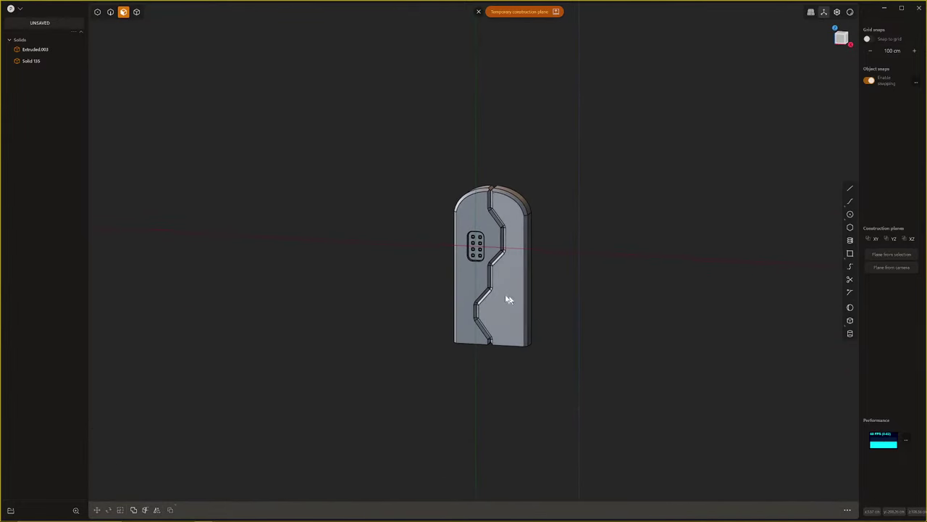
Exit the temporary construction plane and frame the whole door
click(479, 12)
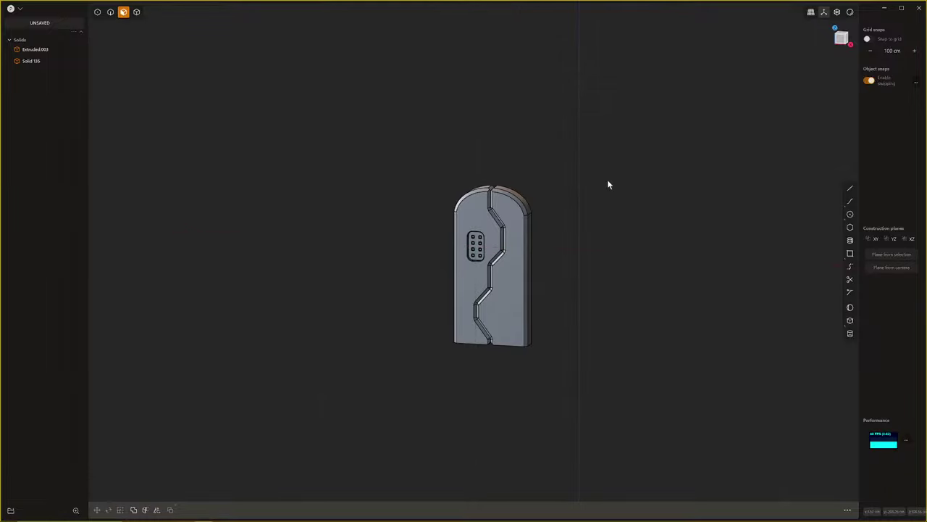
middle_drag(580, 201, 511, 147)
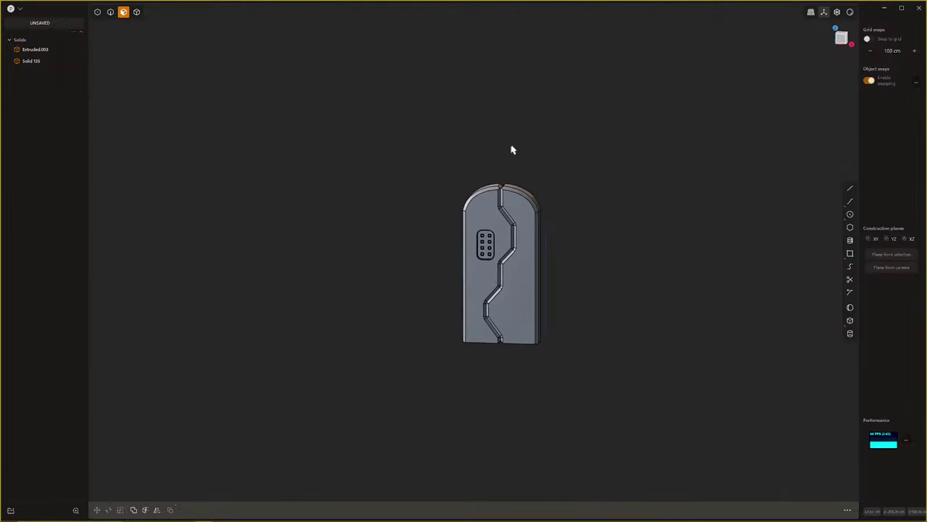
scroll(517, 145, down, 4)
key(/)
scroll(520, 147, down, 4)
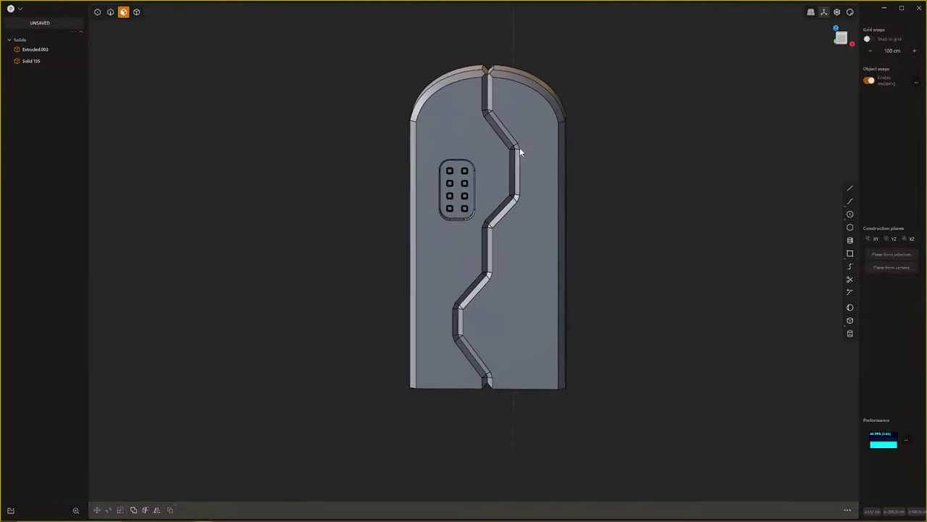
scroll(519, 147, up, 4)
scroll(519, 147, down, 3)
middle_drag(518, 147, 492, 147)
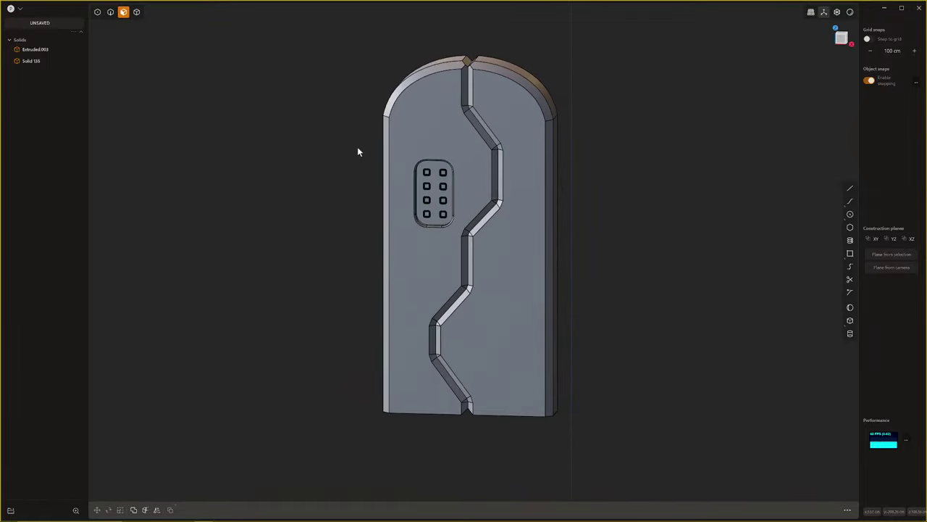
Delete the door half without the keypad, and undo the deletion
click(37, 49)
click(26, 62)
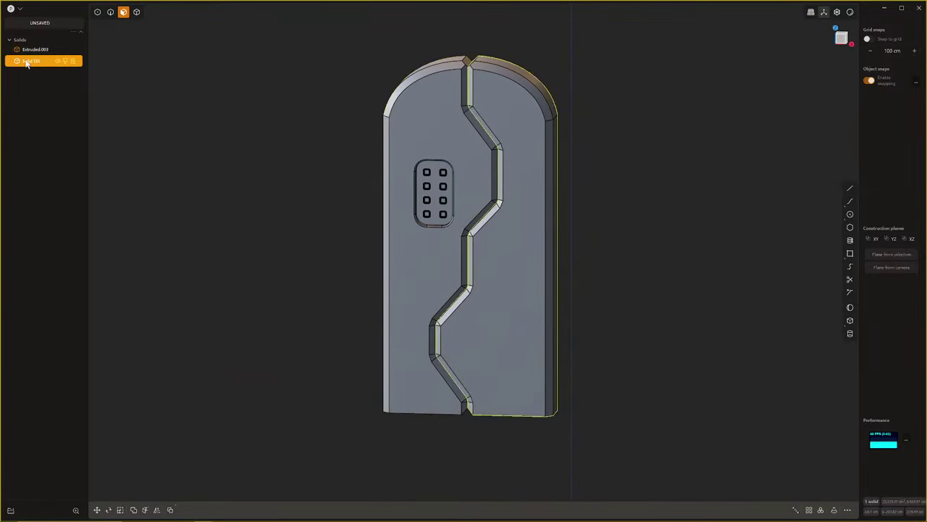
click(32, 49)
click(30, 61)
scroll(476, 156, down, 2)
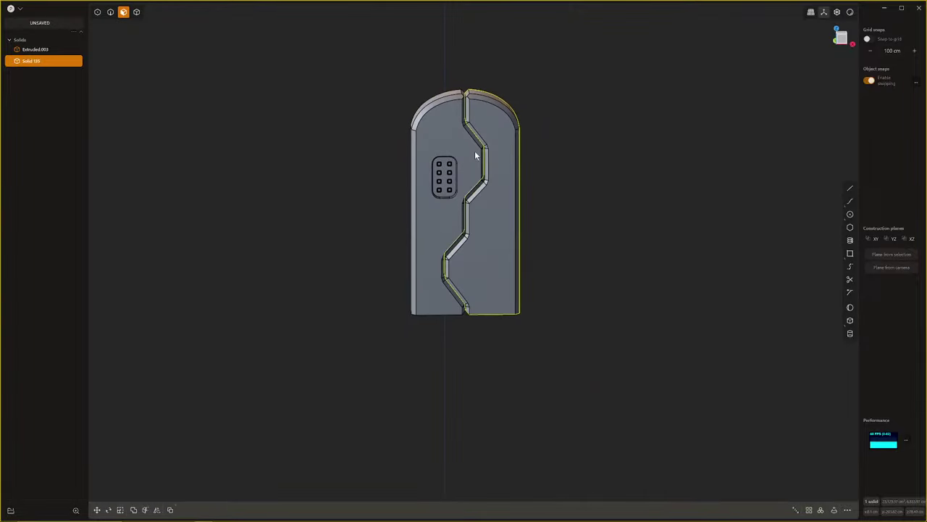
middle_drag(590, 281, 642, 280)
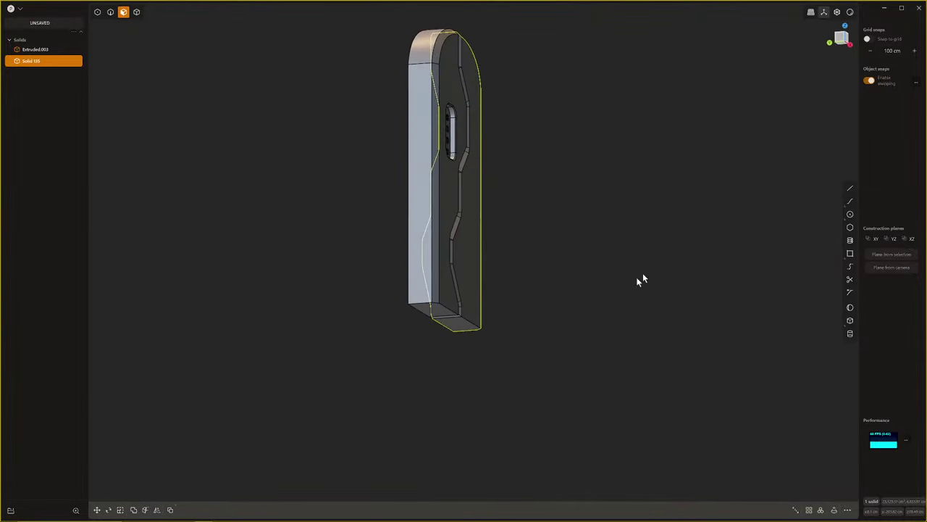
key(Delete)
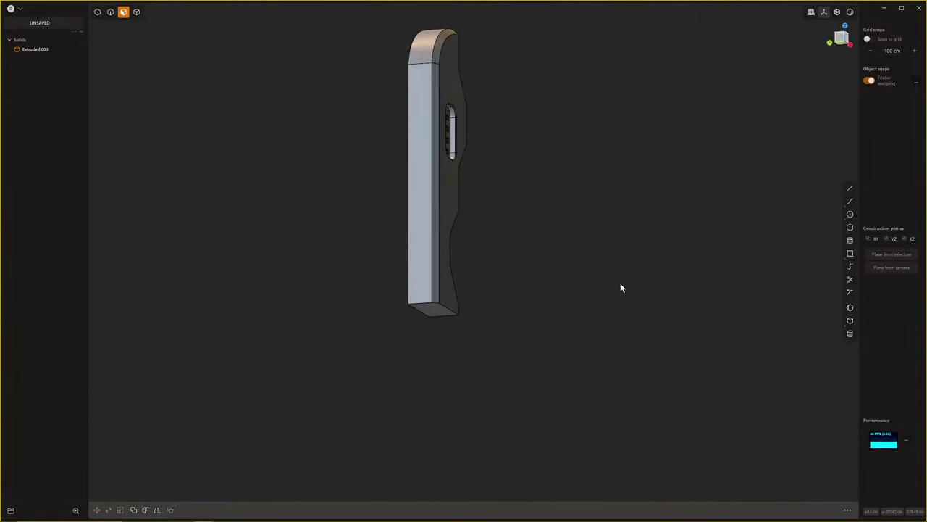
key(ctrl+z)
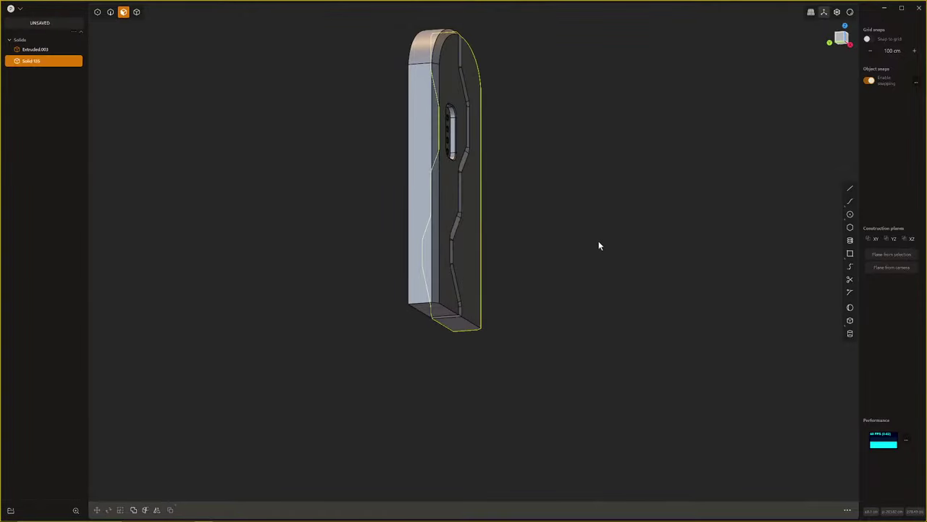
click(599, 245)
middle_drag(598, 245, 477, 317)
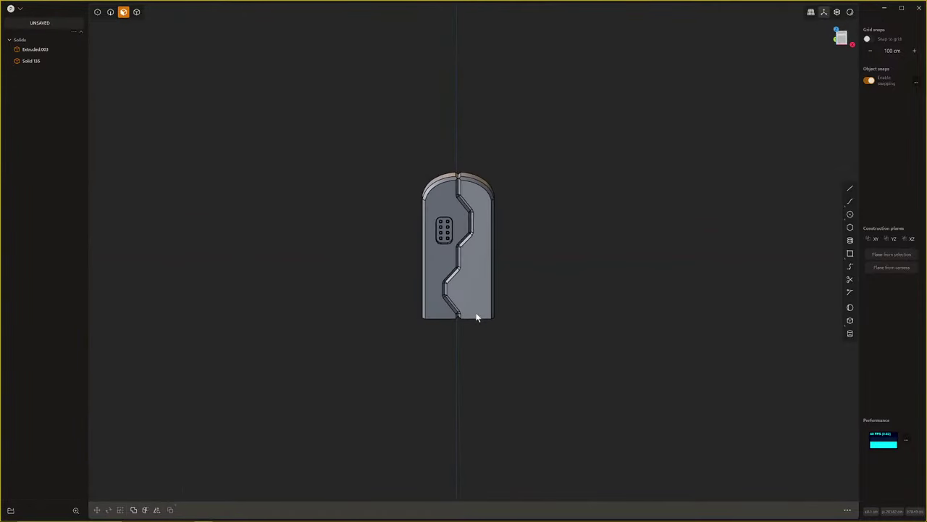
drag(381, 157, 621, 393)
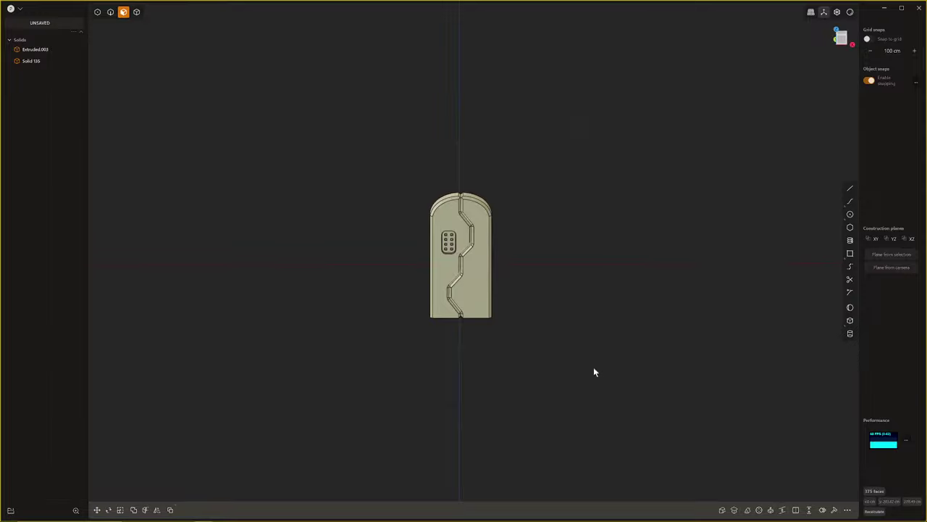
middle_drag(533, 355, 559, 347)
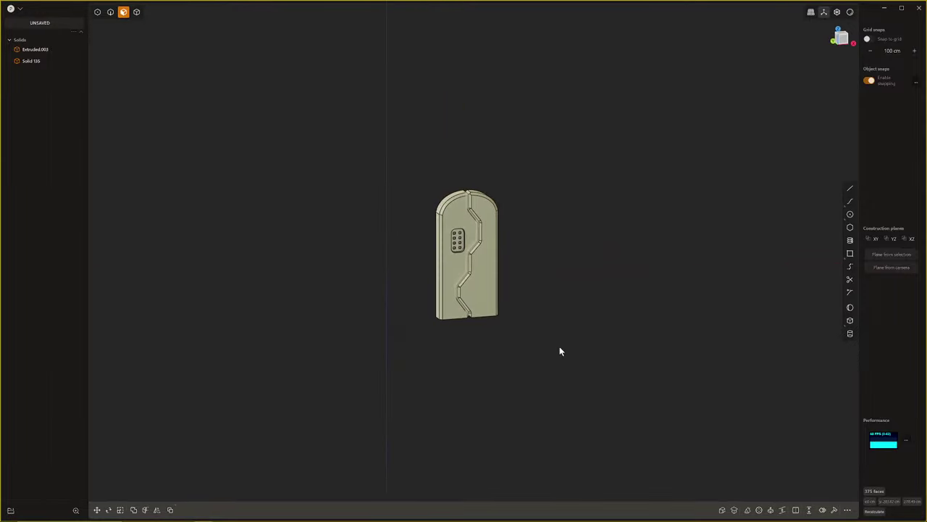
key(ctrl+d)
middle_drag(459, 345, 481, 283)
click(473, 286)
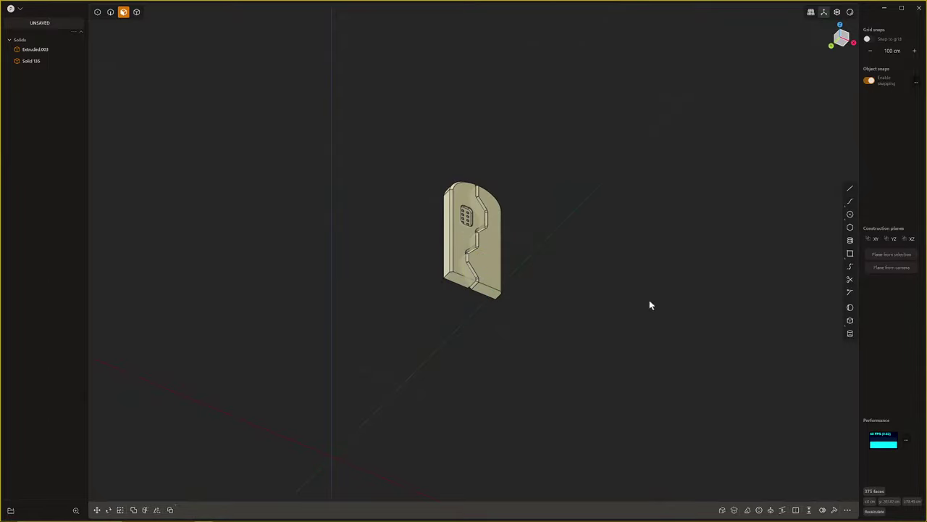
middle_drag(622, 322, 579, 360)
click(589, 360)
scroll(583, 355, up, 3)
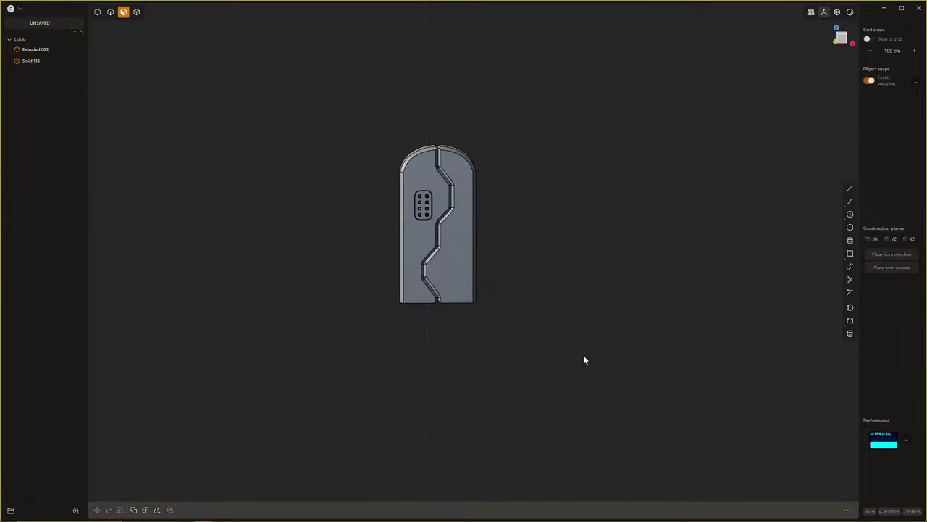
scroll(583, 354, down, 2)
middle_drag(588, 108, 608, 116)
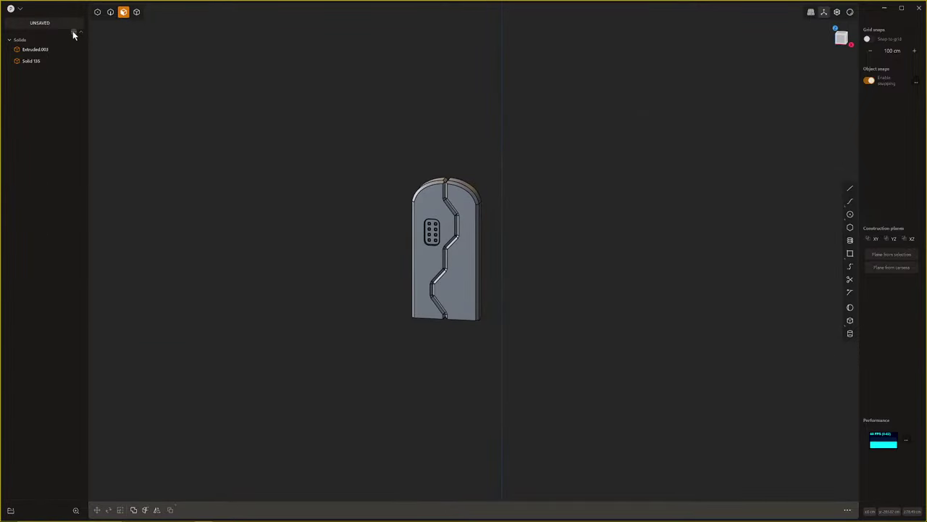
click(92, 59)
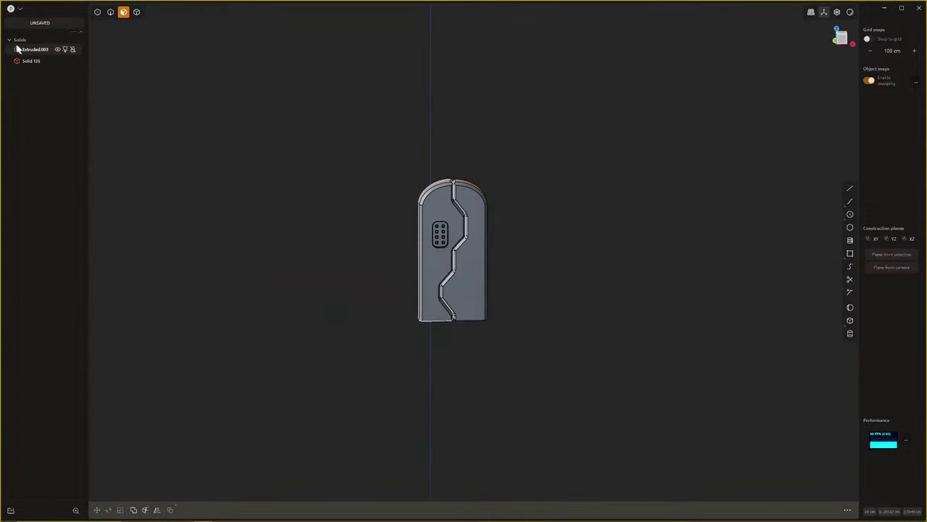
click(32, 61)
middle_drag(250, 143, 313, 162)
scroll(314, 162, down, 1)
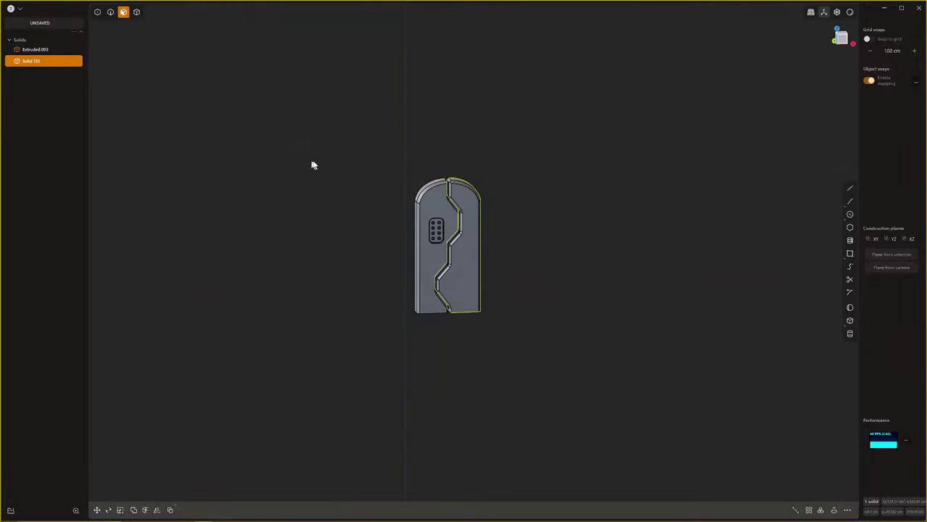
scroll(318, 162, up, 1)
Undo the keypad, bevel and zigzag split edits back to the plain extruded arched door panel in front of the building
key(ctrl+z)
key(ctrl+z)
key(ctrl+z)
key(ctrl+z)
key(ctrl+z)
key(ctrl+z)
key(ctrl+z)
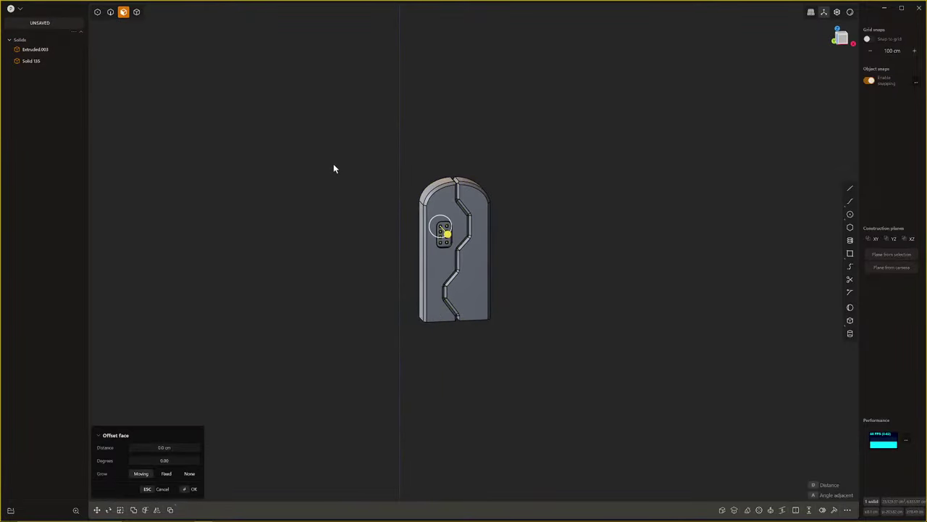
key(ctrl+z)
key(ctrl+z)
key(ctrl+z)
key(ctrl+z)
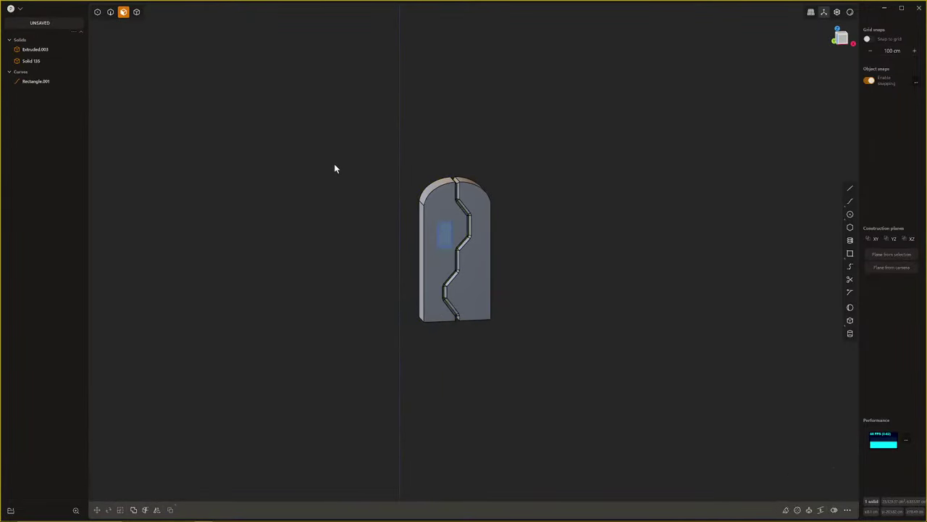
key(ctrl+z)
key(ctrl+z)
key(ctrl+z)
key(ctrl+z)
key(ctrl+z)
key(ctrl+z)
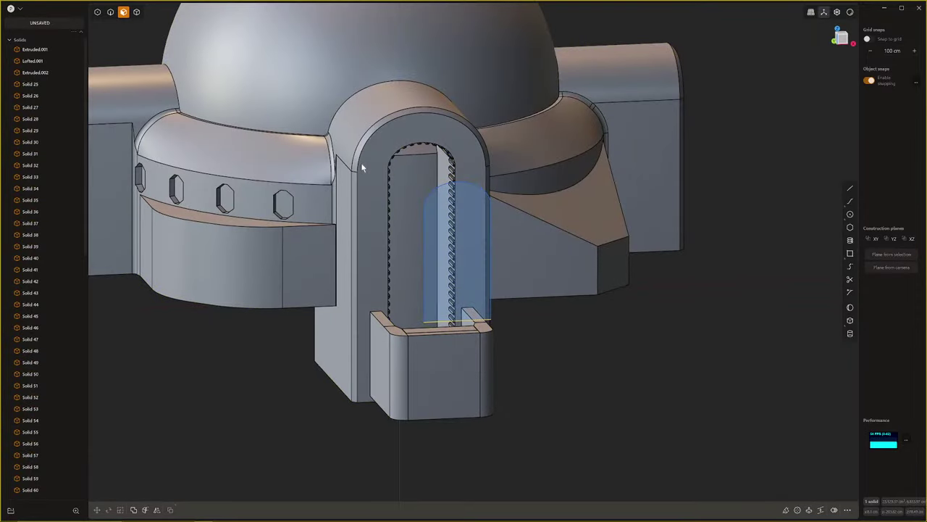
scroll(620, 272, down, 1)
scroll(619, 276, down, 3)
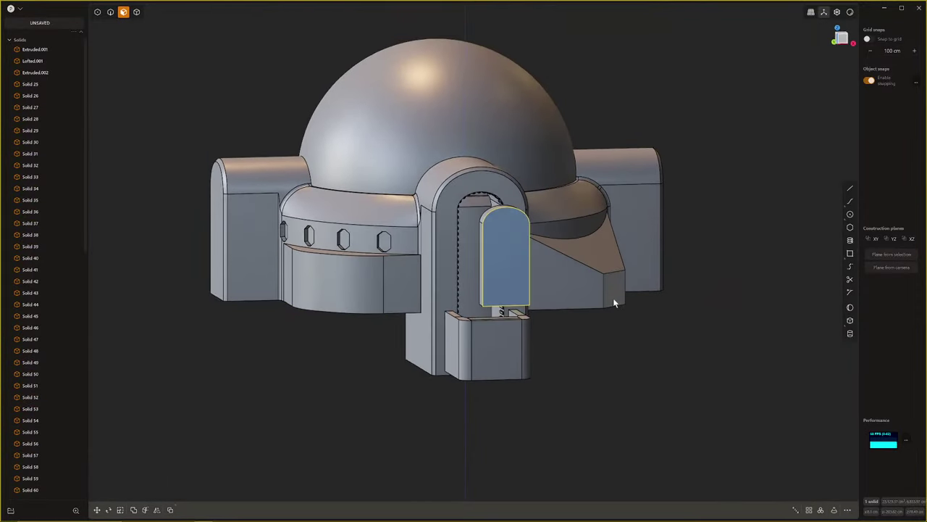
key(ctrl+d)
key(Escape)
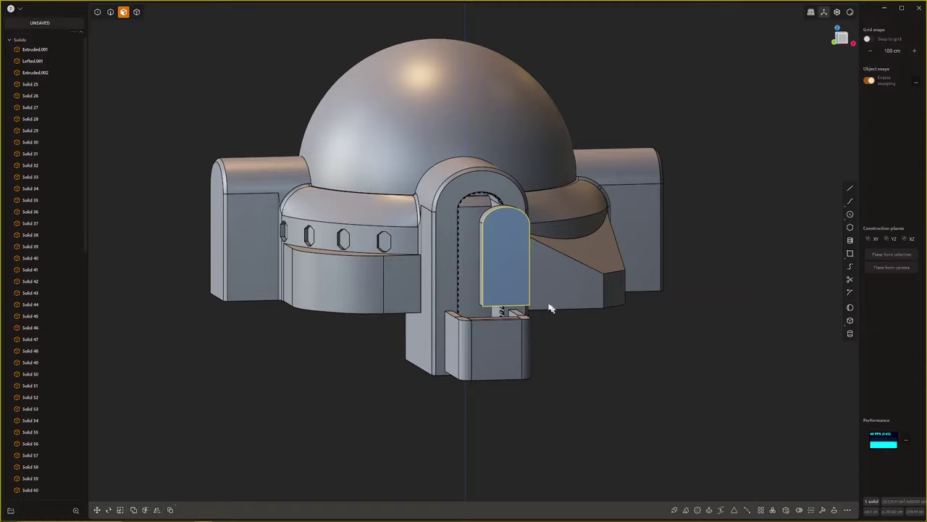
scroll(540, 301, up, 1)
middle_drag(500, 237, 464, 251)
scroll(501, 271, up, 2)
key(e)
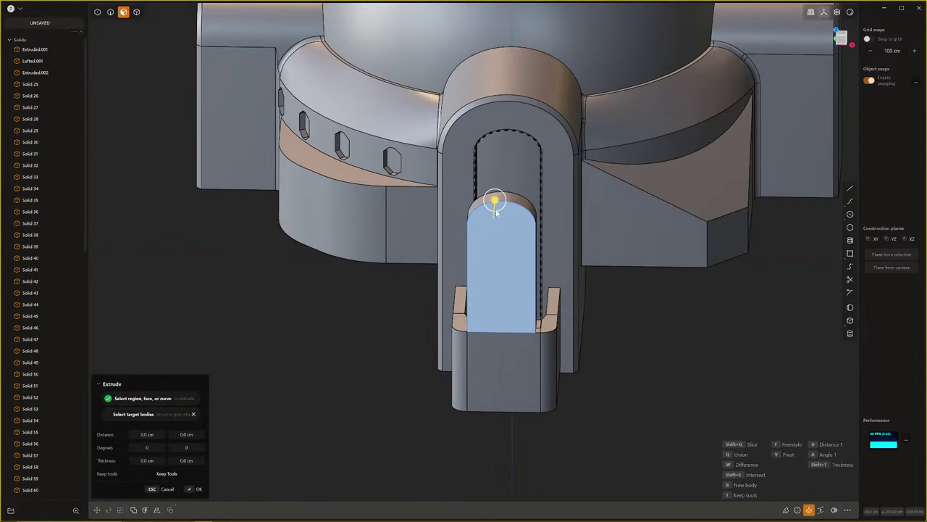
key(Escape)
key(Escape)
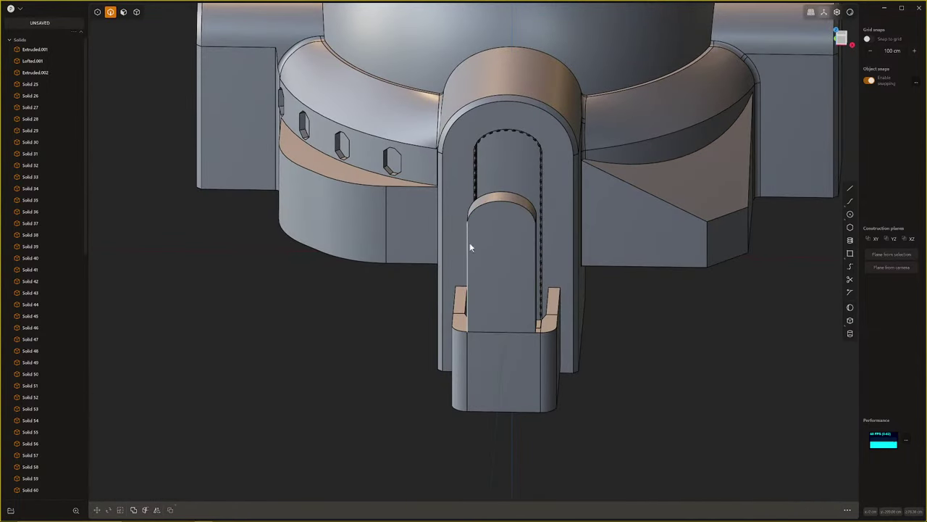
middle_drag(472, 246, 487, 213)
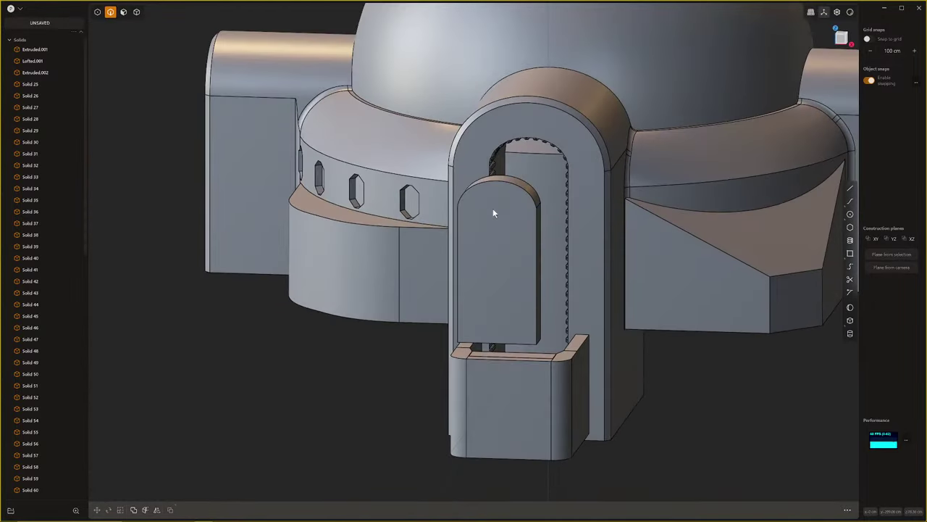
right_drag(493, 207, 391, 213)
drag(404, 163, 469, 278)
key(f)
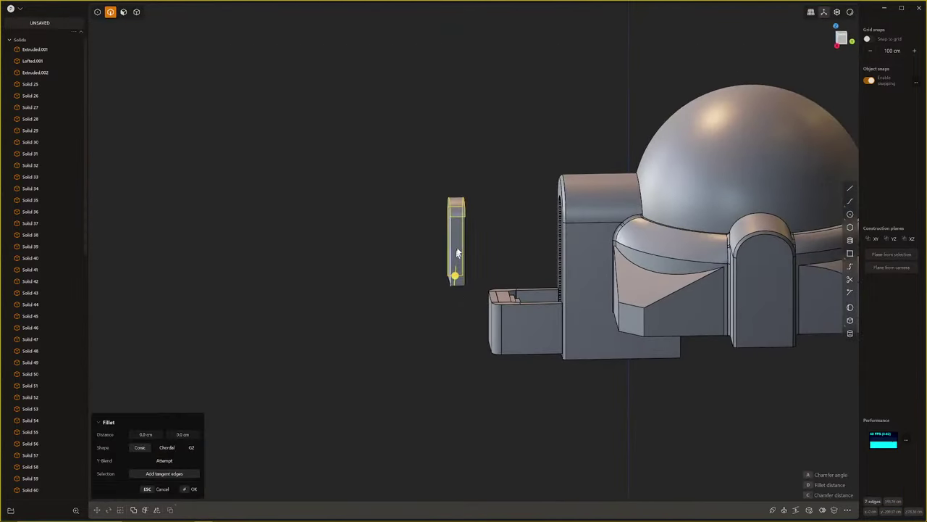
right_drag(470, 278, 486, 250)
Move the arched door panel about 446 cm along negative X, clear of the building
key(4)
click(483, 240)
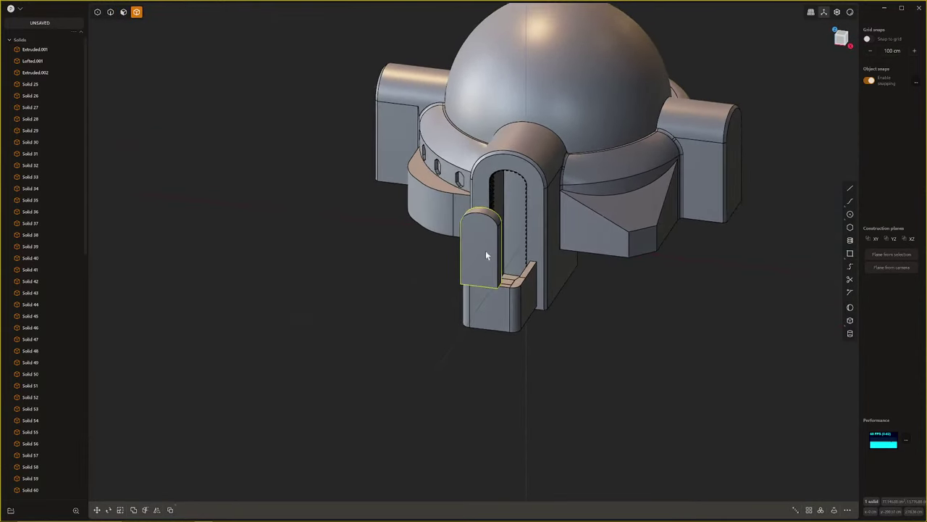
key(g)
drag(511, 249, 157, 187)
middle_drag(234, 218, 354, 211)
right_drag(354, 211, 416, 155)
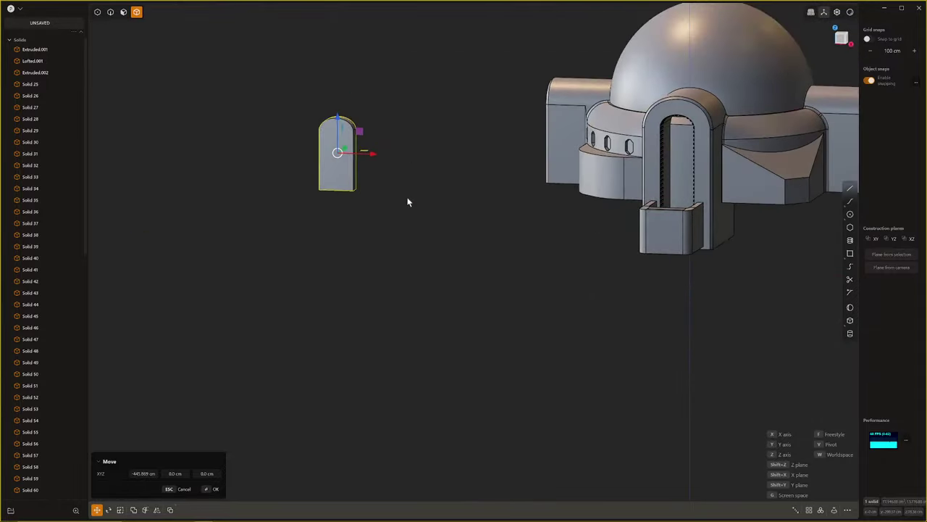
key(KP_1)
scroll(303, 248, up, 4)
middle_drag(305, 235, 347, 352)
scroll(353, 320, up, 5)
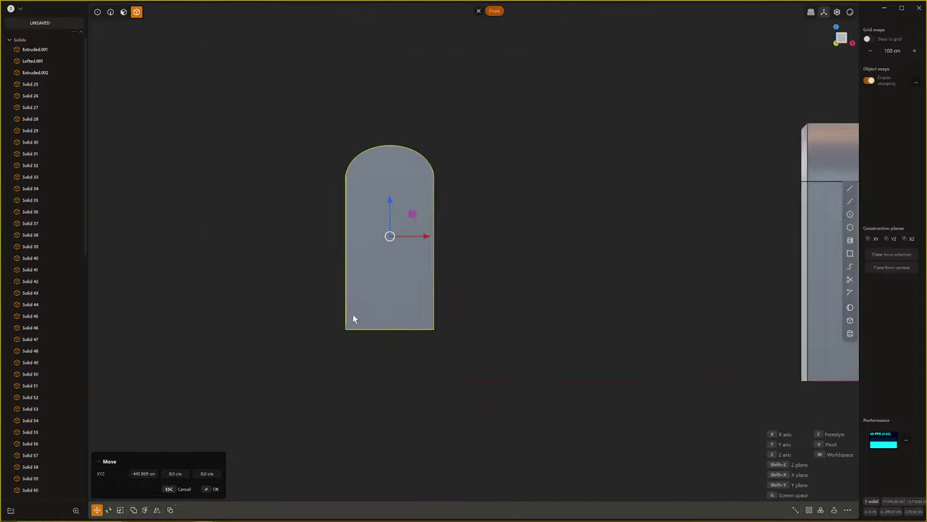
scroll(354, 318, up, 1)
right_click(520, 226)
scroll(481, 269, down, 4)
middle_drag(495, 270, 488, 279)
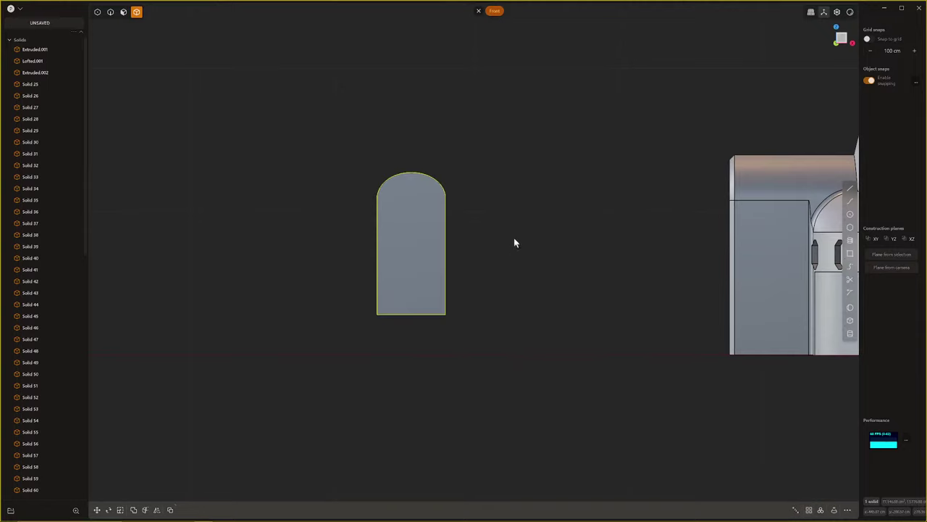
click(849, 188)
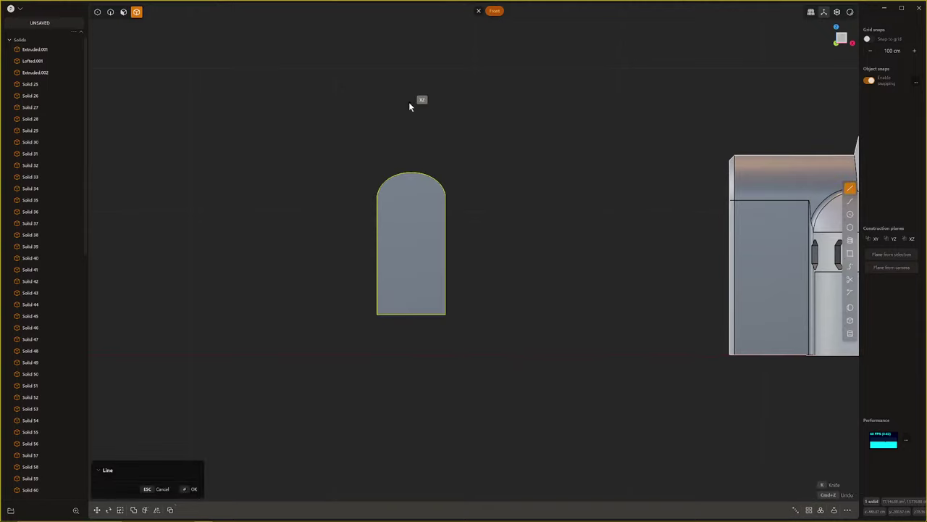
click(414, 120)
key(Escape)
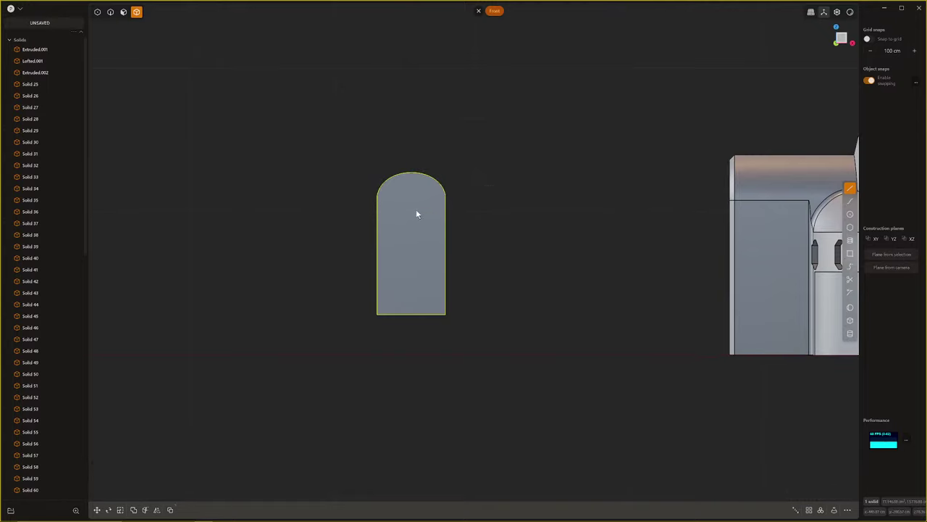
Set a temporary construction plane on the door panel's front face
key(3)
click(410, 218)
key(space)
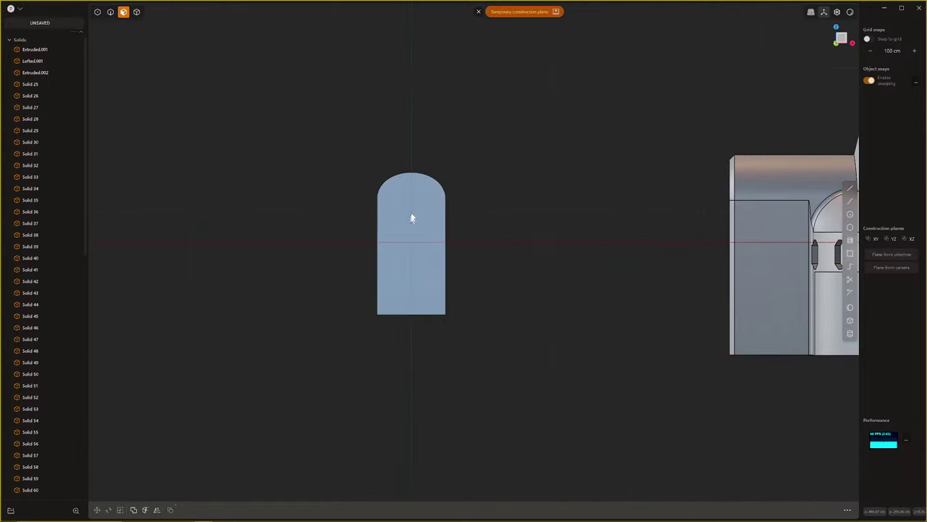
Draw a zigzag polyline from above the door's arch, down through the middle of the panel, to below its bottom edge
click(849, 188)
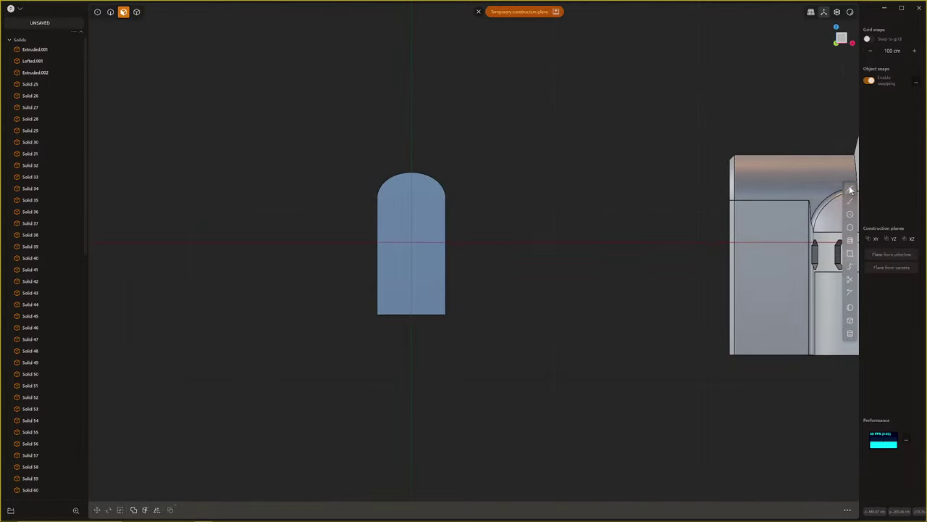
click(413, 147)
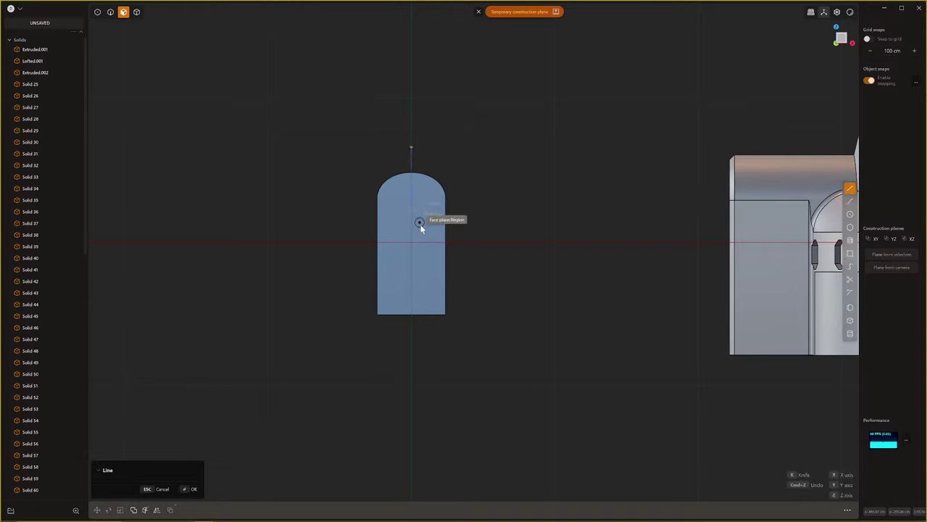
click(403, 287)
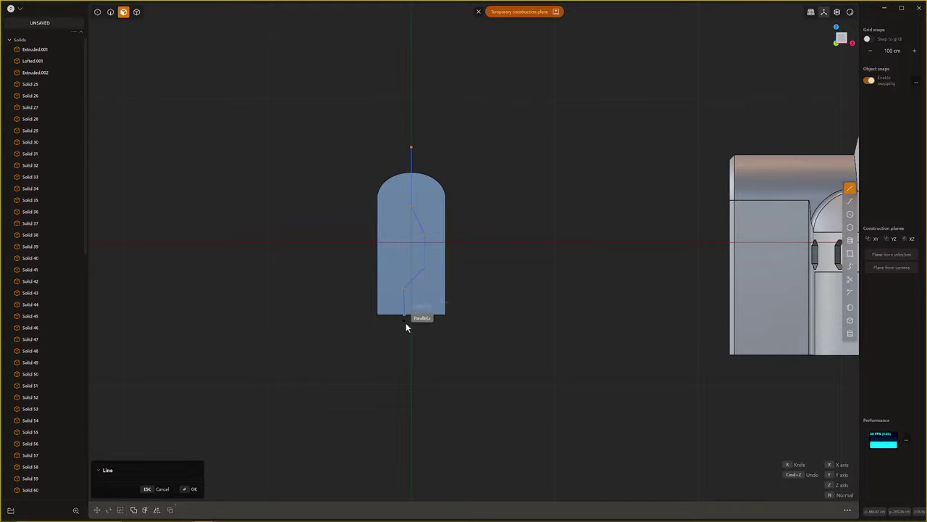
click(408, 344)
key(Return)
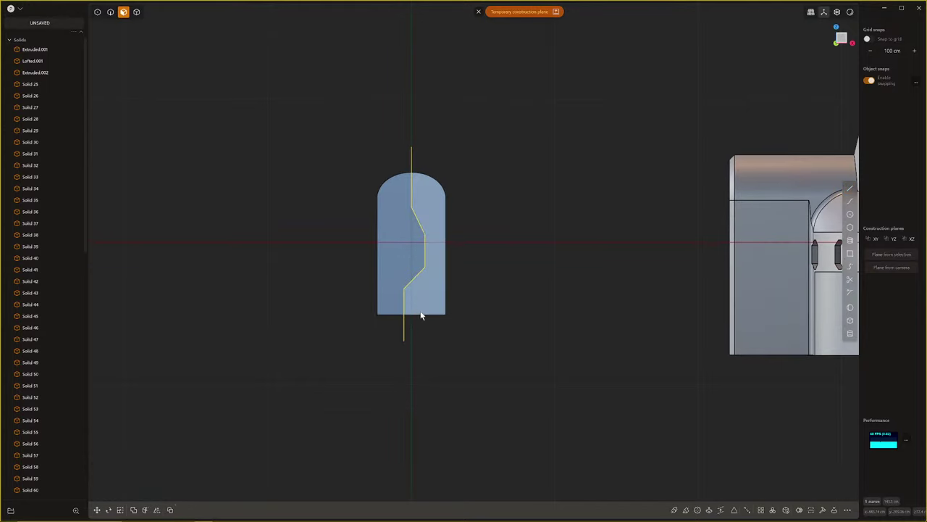
Cut the door panel into two halves using the zigzag curve as the cutter
key(c)
click(439, 238)
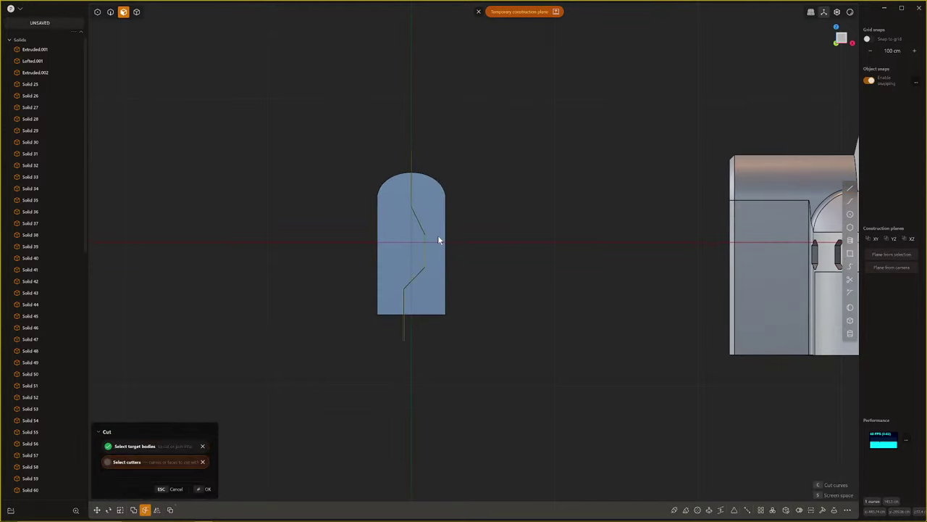
middle_drag(471, 234, 448, 268)
key(Return)
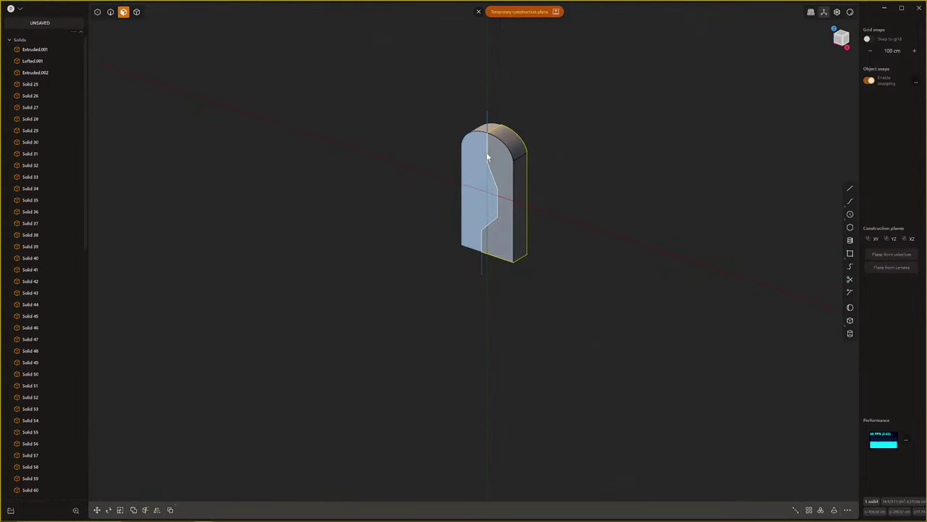
Delete the zigzag cutting curve and chamfer all edges of both door halves by about 1.53 cm
key(1)
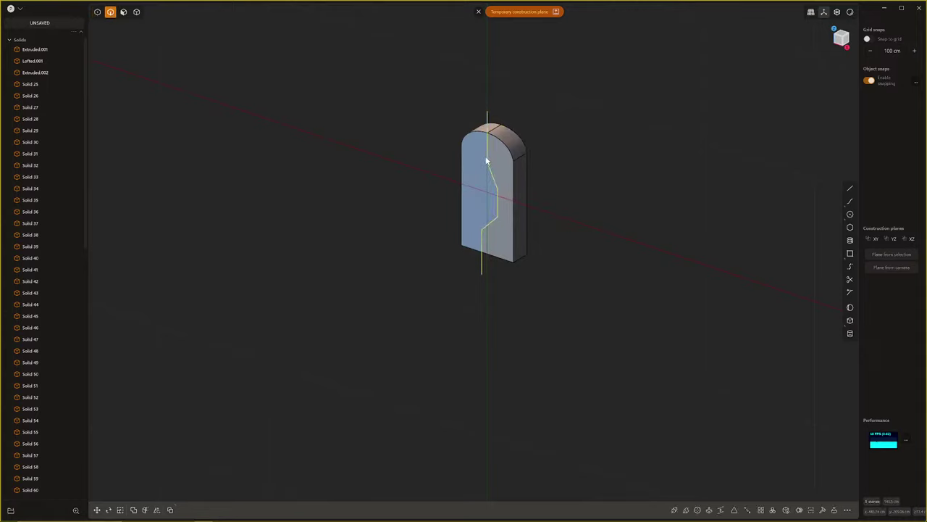
drag(455, 95, 621, 355)
key(b)
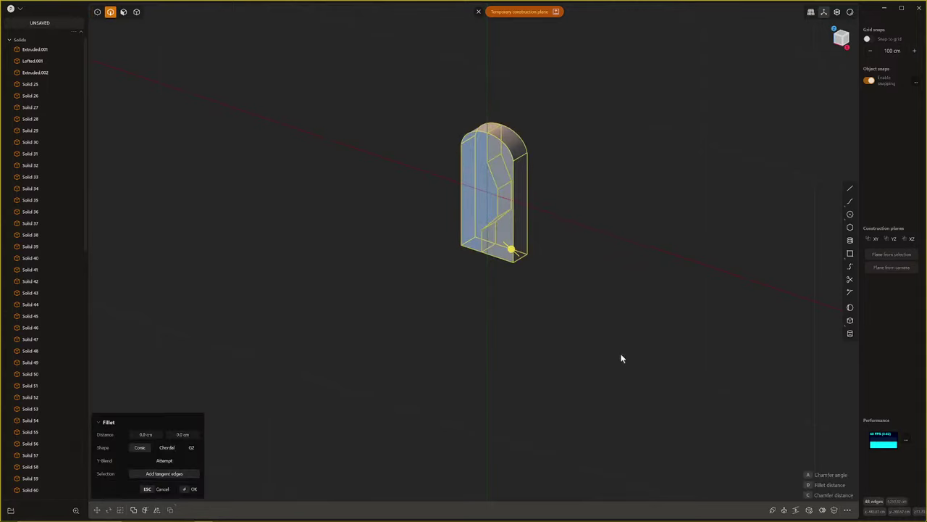
scroll(486, 241, up, 5)
shift+middle_drag(486, 236, 481, 368)
scroll(487, 365, up, 1)
drag(517, 392, 515, 389)
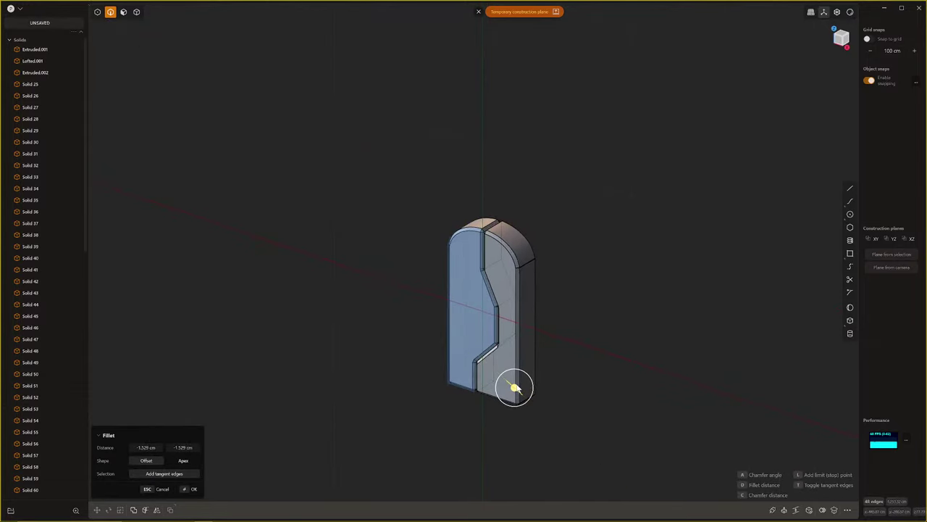
key(Return)
Examine the chamfered edges and the zigzag seam between the two door halves
scroll(515, 388, down, 3)
middle_drag(516, 388, 537, 353)
scroll(511, 362, up, 2)
scroll(492, 384, up, 1)
shift+middle_drag(485, 378, 452, 314)
scroll(432, 356, down, 3)
scroll(459, 340, down, 1)
middle_drag(461, 358, 435, 377)
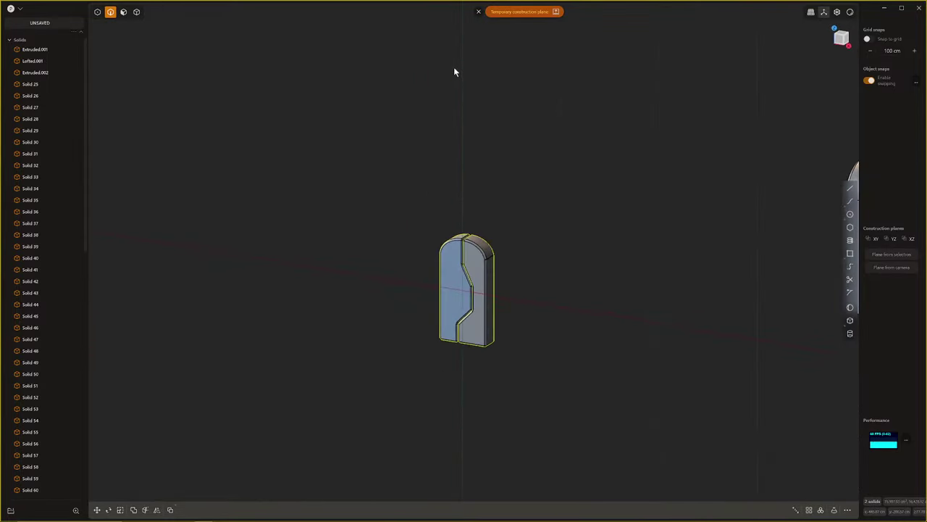
Exit the temporary construction plane with both door halves in view
click(478, 12)
middle_drag(474, 304, 440, 293)
scroll(440, 294, up, 3)
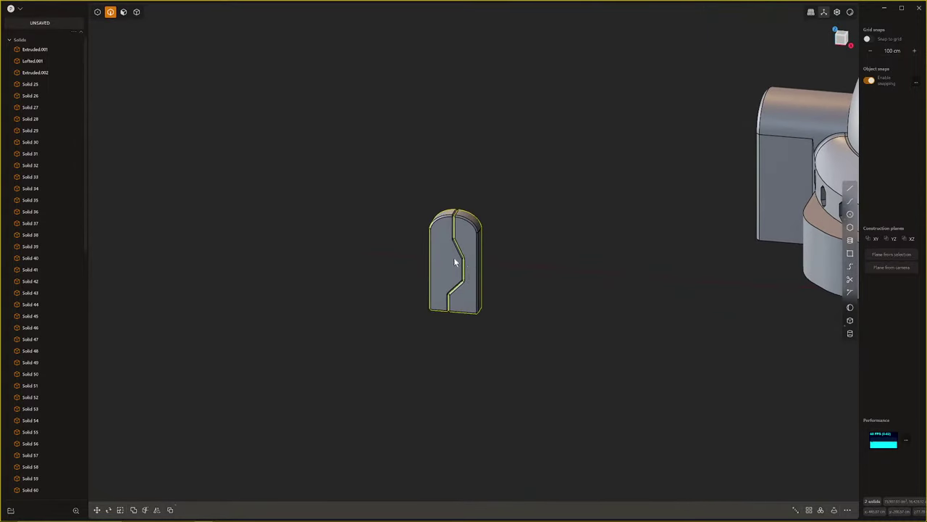
Duplicate both door halves and move the copy about 449 cm along X and 37 cm along Y, centred in front of the entrance
key(g)
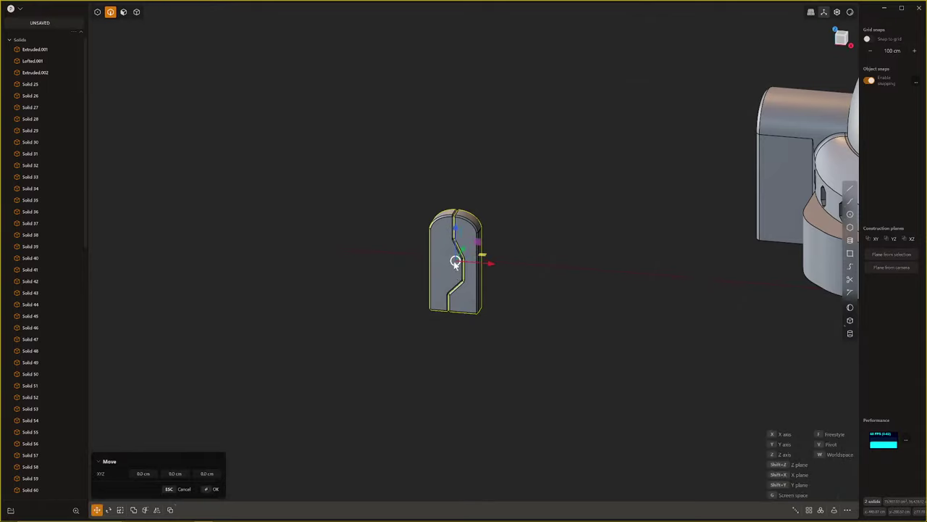
scroll(601, 271, down, 5)
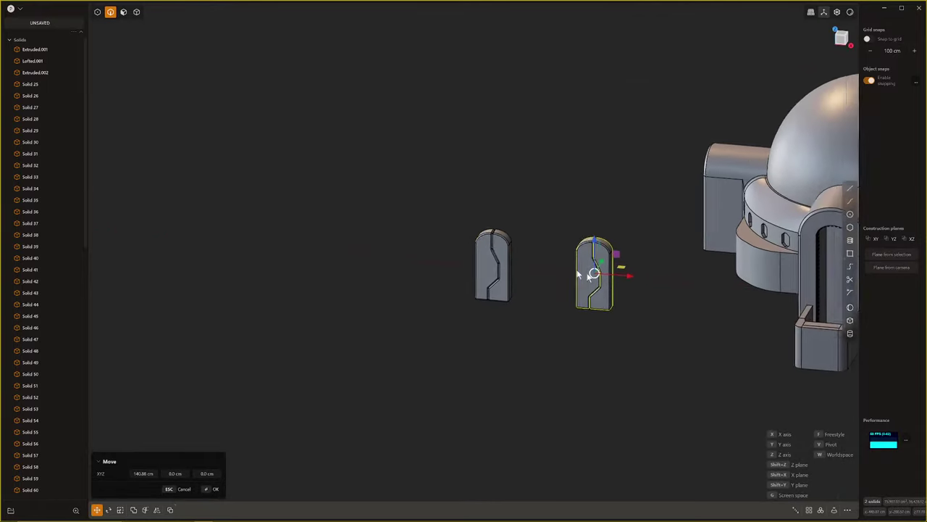
scroll(401, 247, up, 1)
drag(431, 240, 669, 285)
middle_drag(669, 287, 673, 322)
key(KP_7)
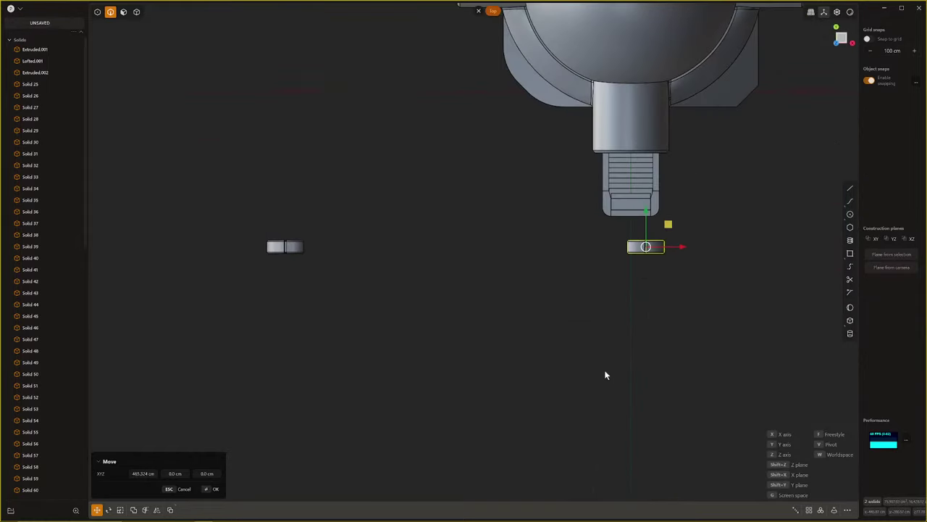
drag(681, 247, 670, 252)
drag(632, 215, 632, 186)
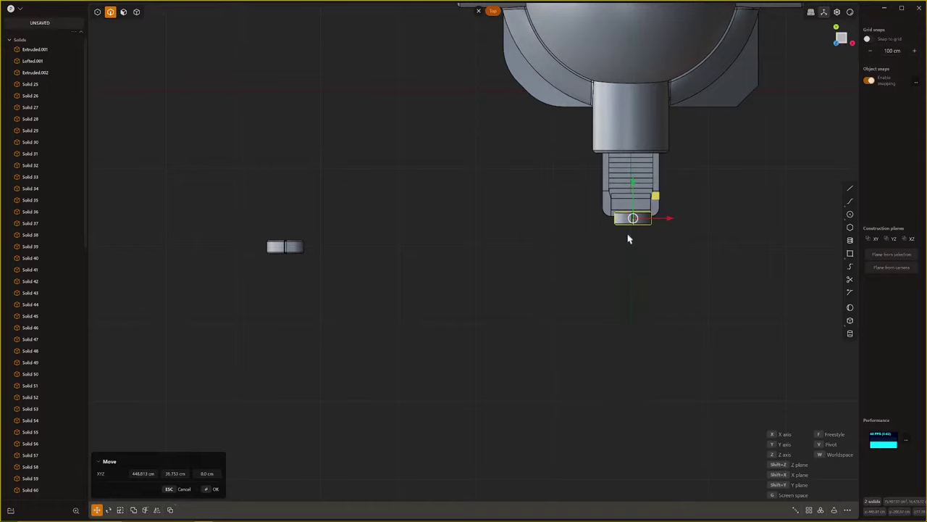
key(Return)
middle_drag(633, 283, 643, 225)
key(Escape)
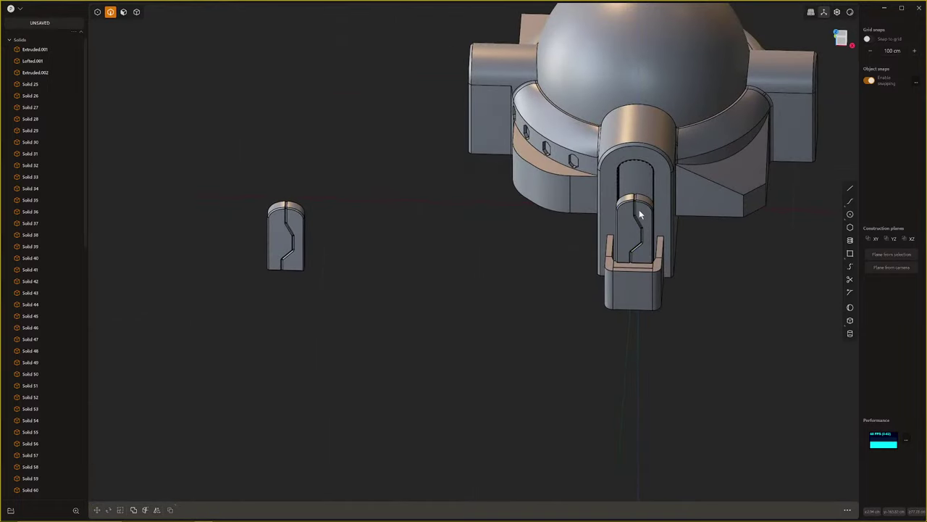
scroll(639, 210, up, 3)
click(643, 214)
key(f)
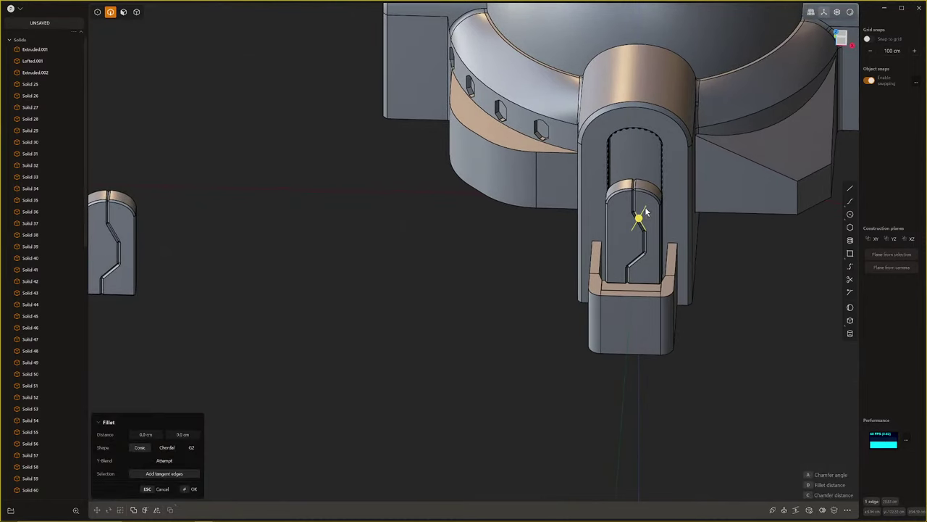
key(Escape)
Scale both halves of the duplicated door slightly narrower along X
key(4)
click(644, 195)
shift+click(627, 207)
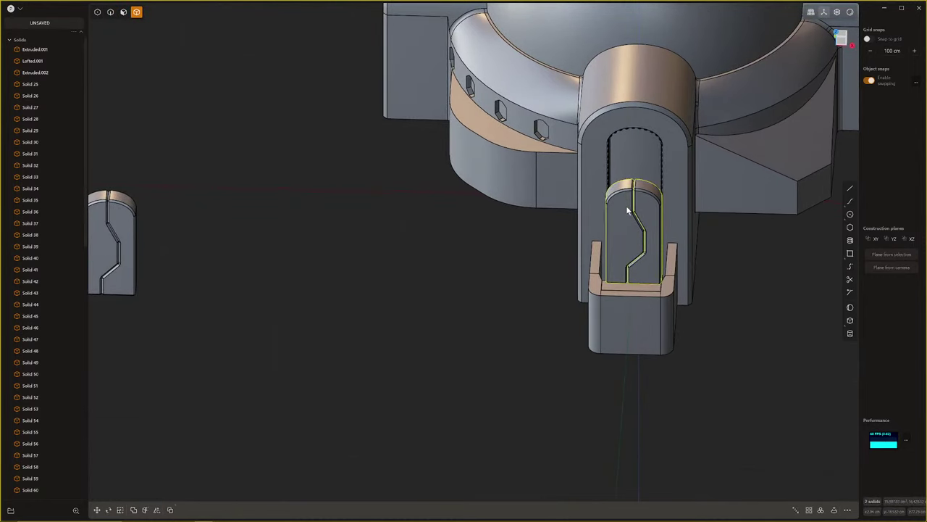
key(s)
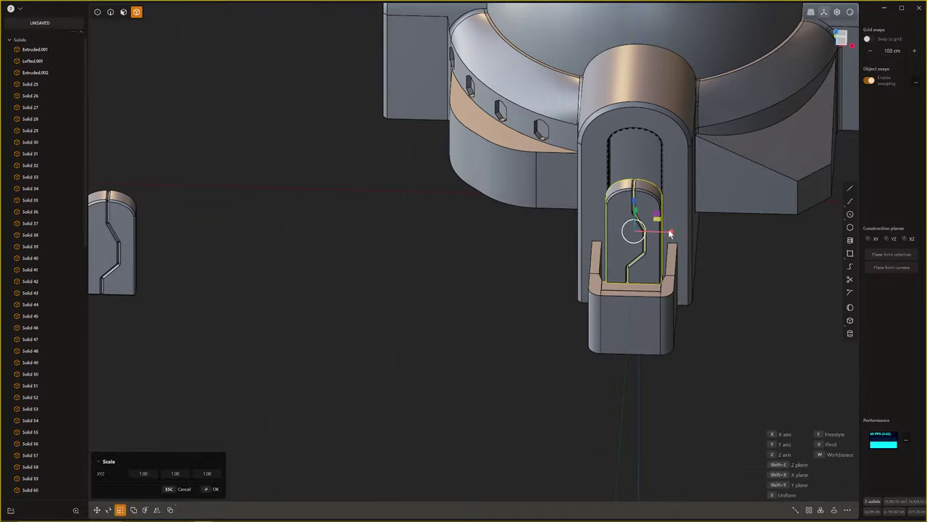
click(659, 220)
key(Escape)
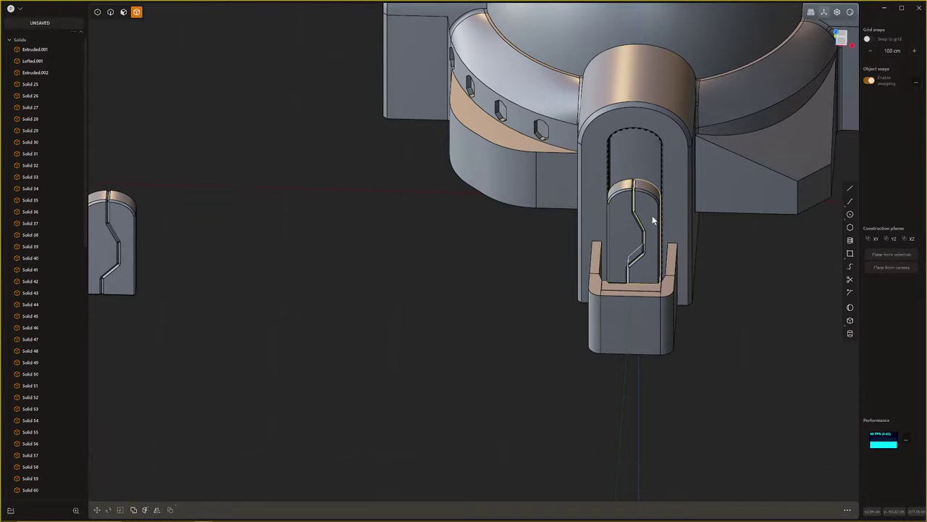
Move the right half of the duplicated door about 0.4 cm along negative X, towards the seam
click(652, 228)
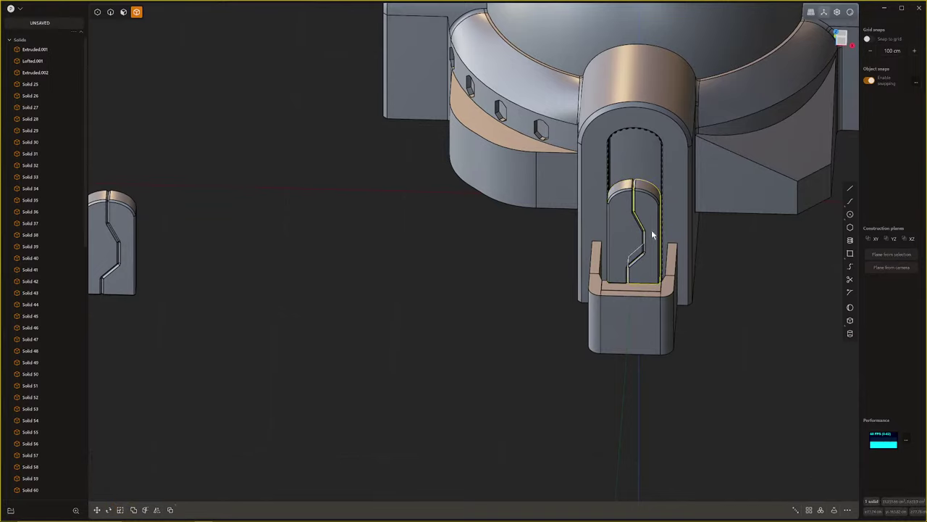
key(g)
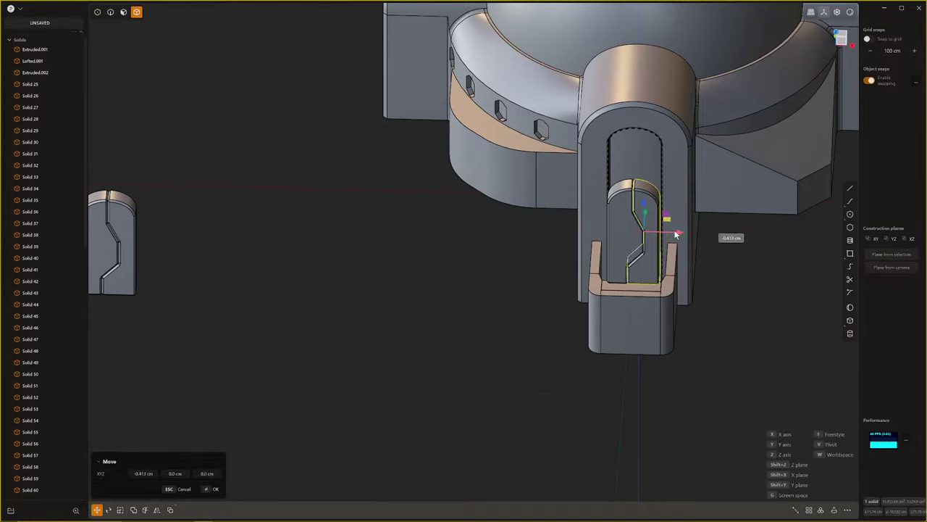
click(642, 241)
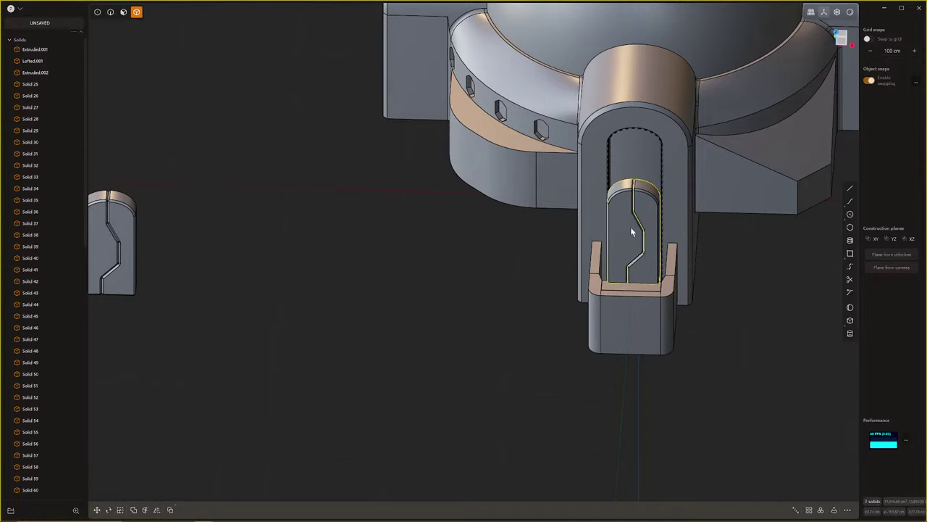
Try to move both halves of the duplicated door about 118 cm along Y into the entrance
middle_drag(627, 231, 652, 254)
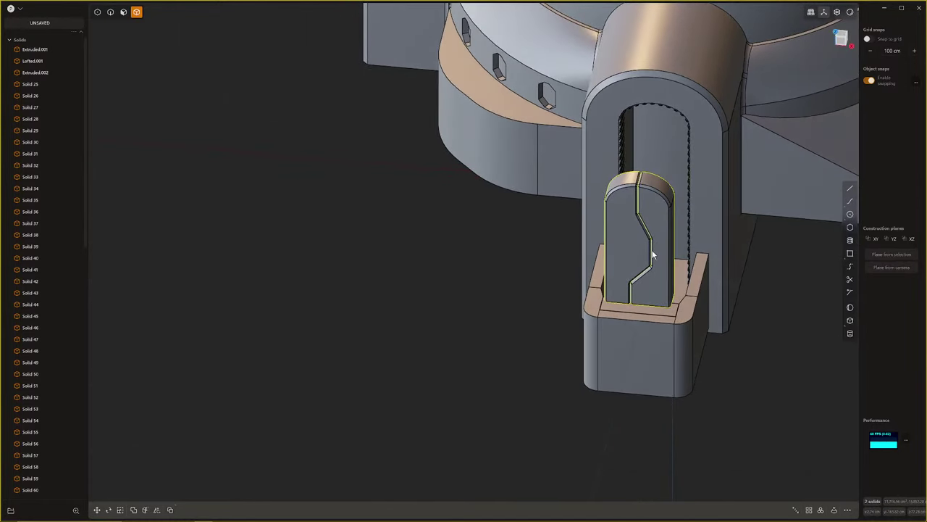
key(g)
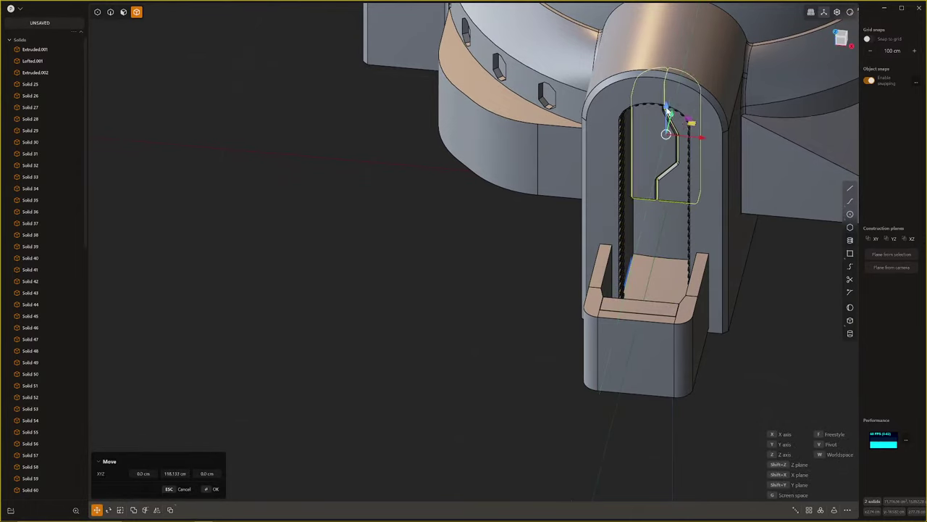
click(657, 185)
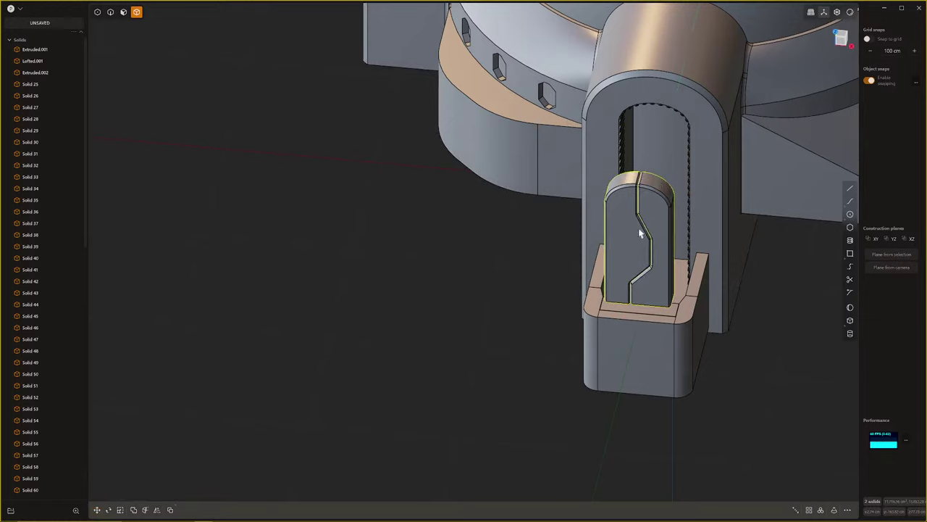
Move both halves of the duplicated door along Y into the entrance, about 60 cm down along Z, and centre them along X
key(g)
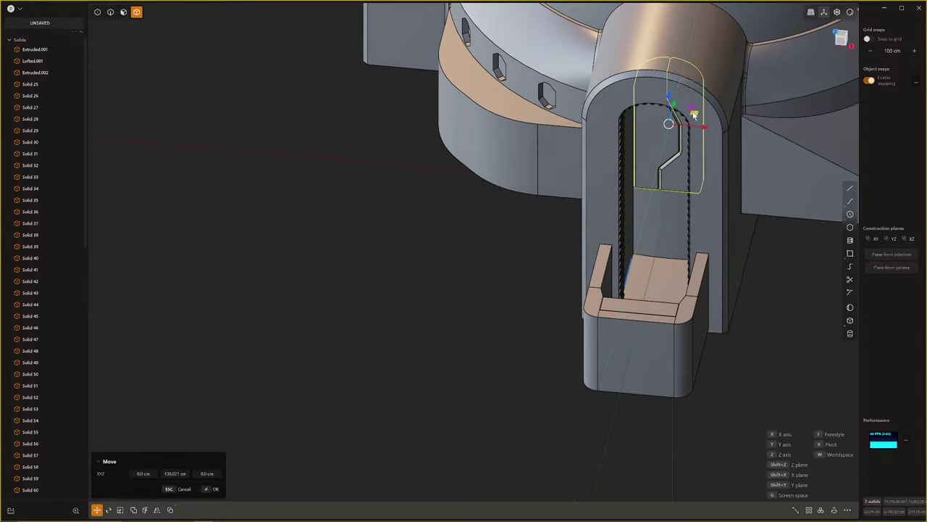
key(z)
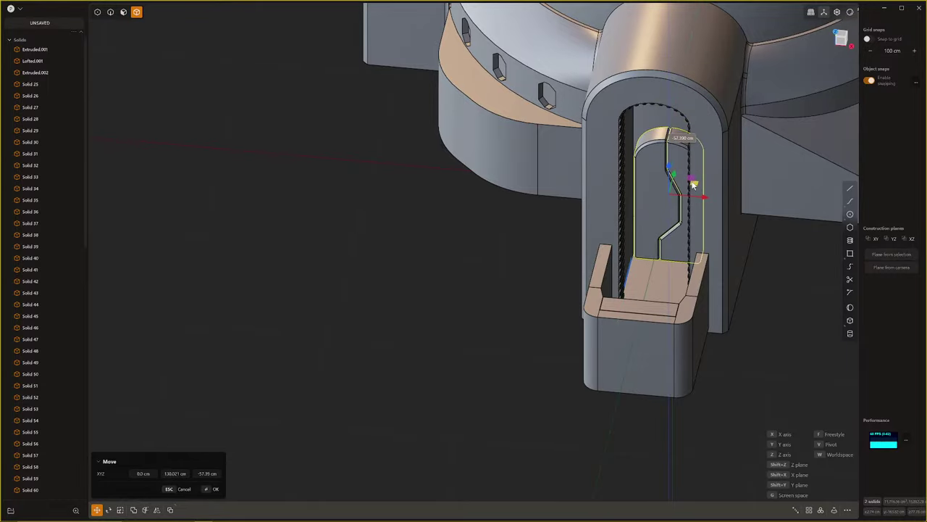
click(692, 188)
middle_drag(693, 187, 701, 153)
scroll(634, 271, up, 4)
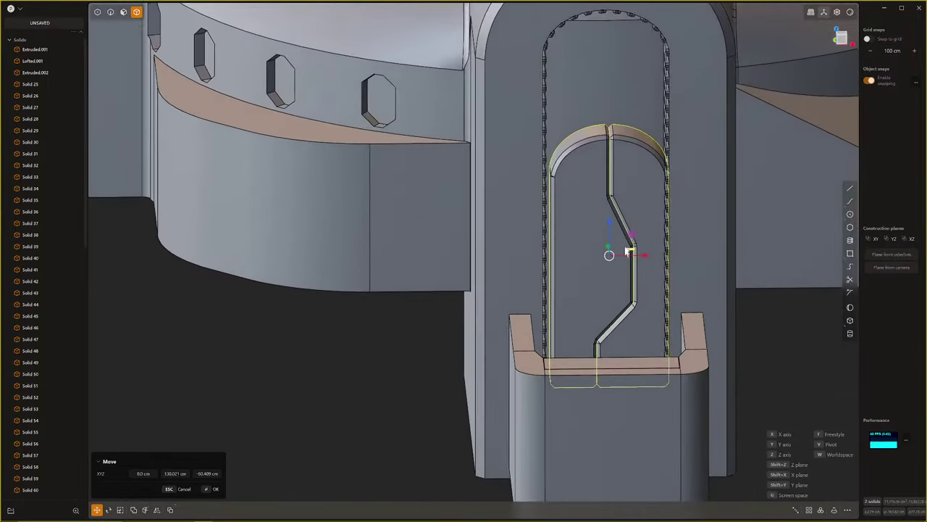
middle_drag(628, 250, 678, 263)
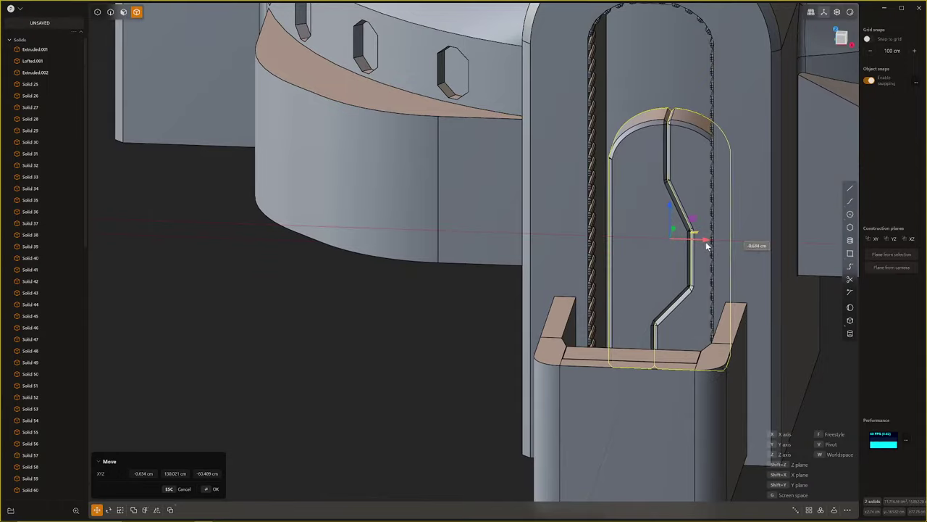
click(698, 253)
scroll(698, 252, down, 8)
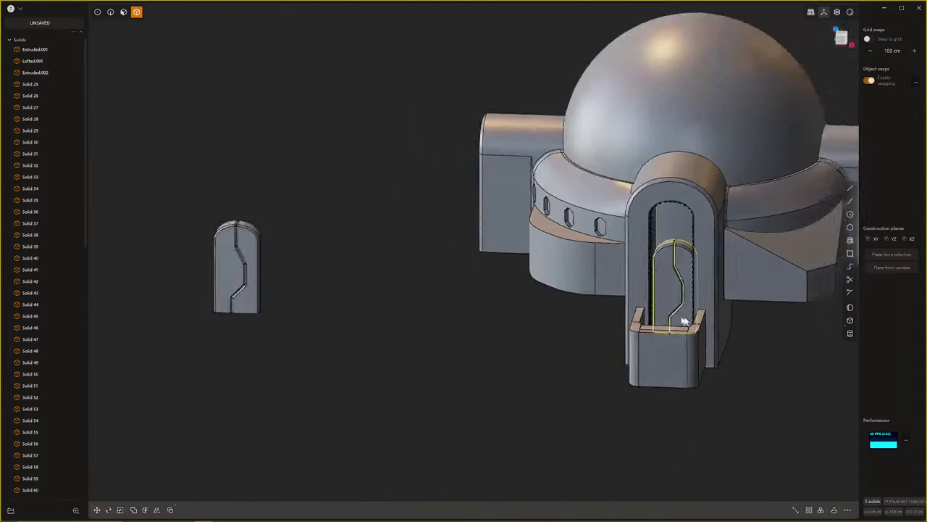
Delete both halves of the original door standing apart from the building
middle_drag(683, 321, 478, 313)
click(433, 330)
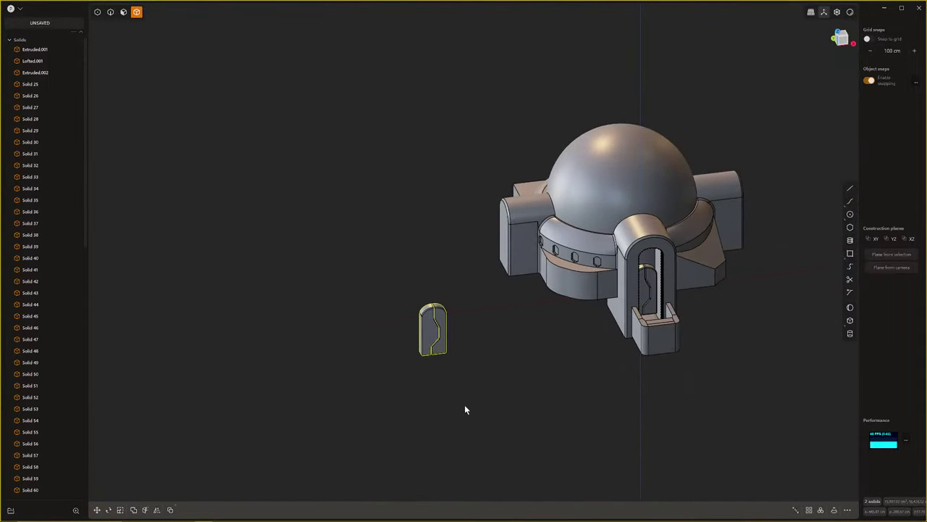
key(Delete)
Switch to Blender and delete the cube, the male base mesh and the 2 metres sign
click(692, 515)
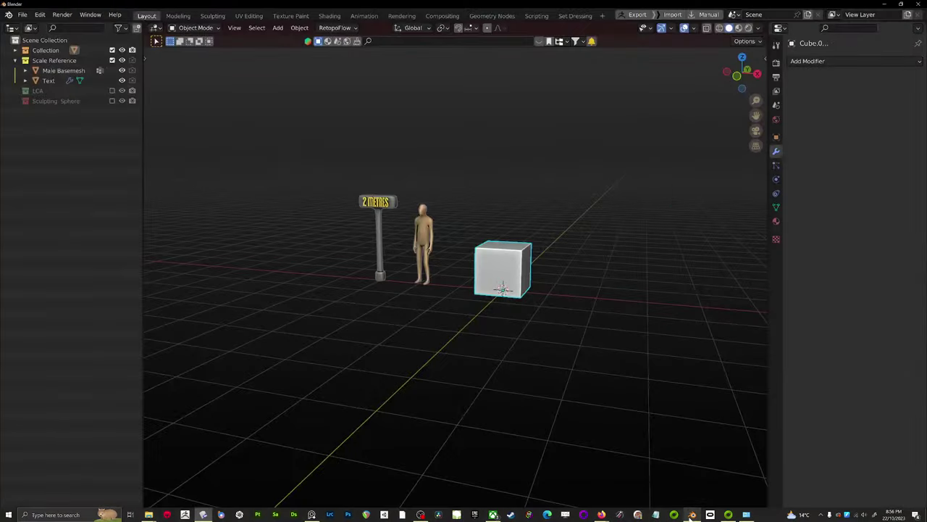
middle_drag(567, 273, 537, 281)
scroll(537, 281, up, 1)
shift+drag(266, 105, 448, 284)
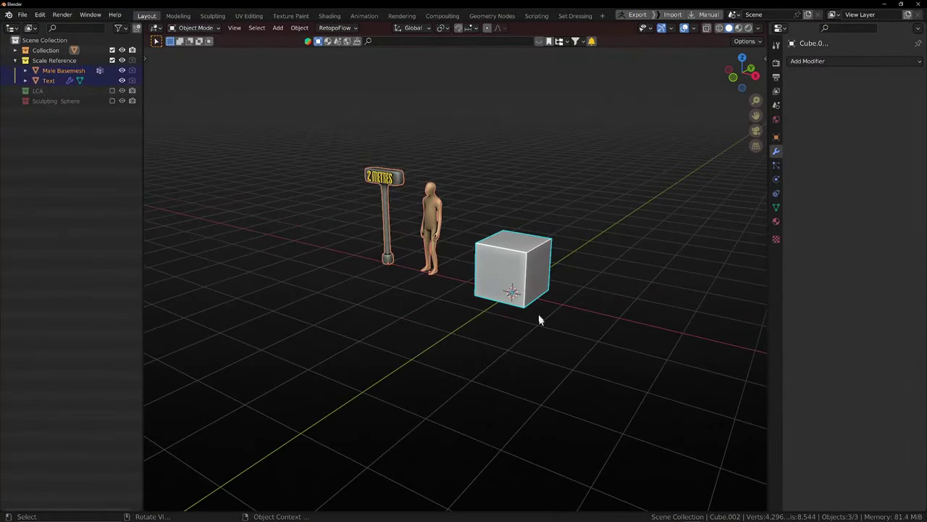
key(Delete)
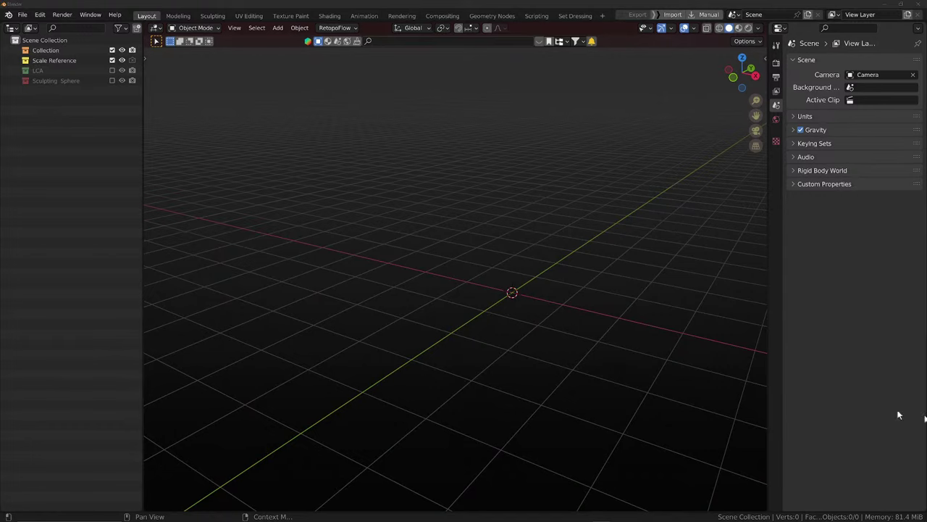
Bring up the Plasticity add-on's settings in the 3D viewport and enable Only visible
middle_drag(631, 330, 604, 305)
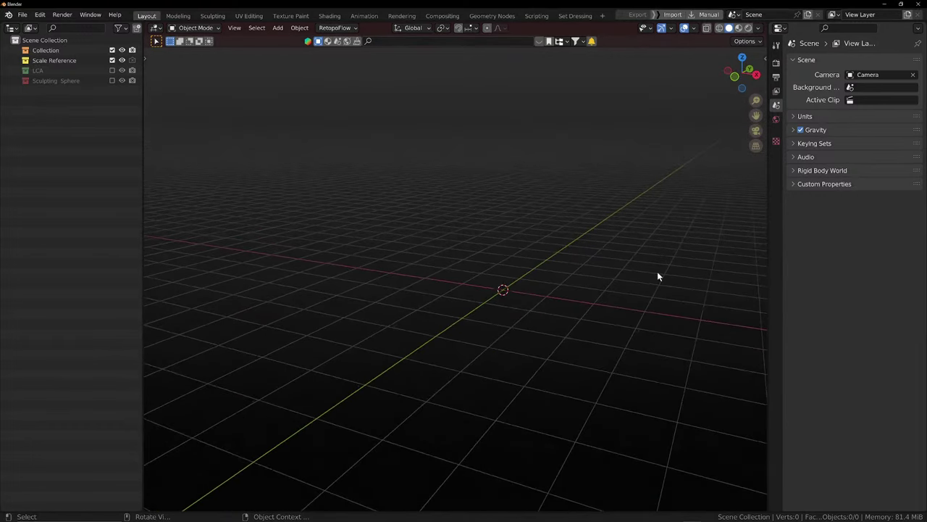
key(n)
middle_drag(728, 335, 764, 449)
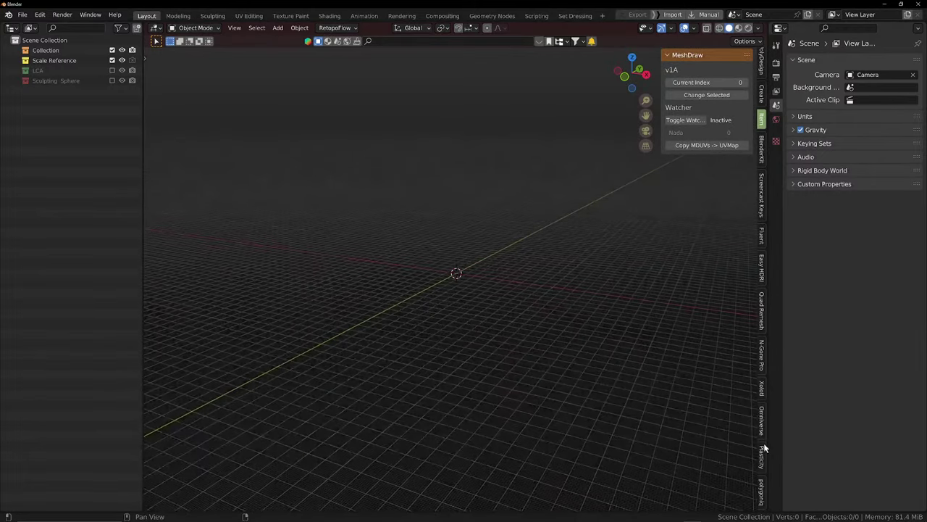
click(762, 452)
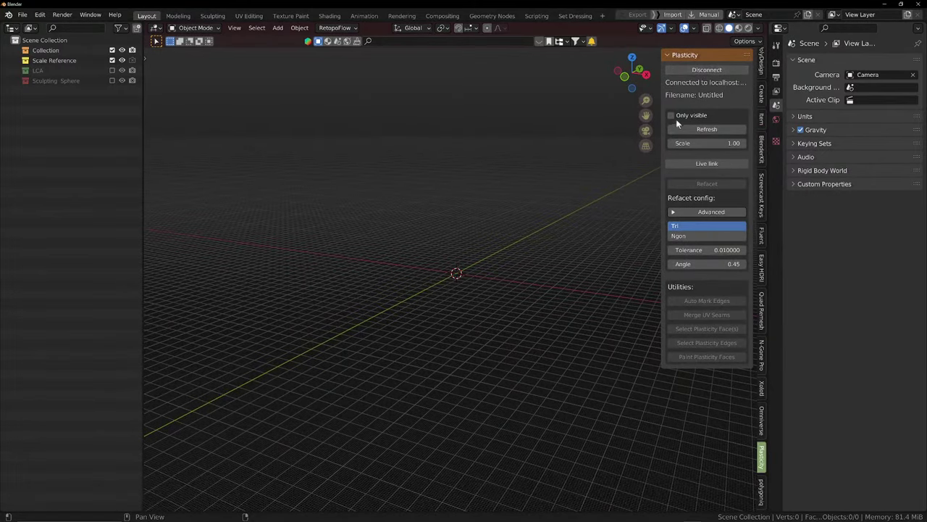
Switch to Plasticity and select all solids of the domed building
key(alt+Tab)
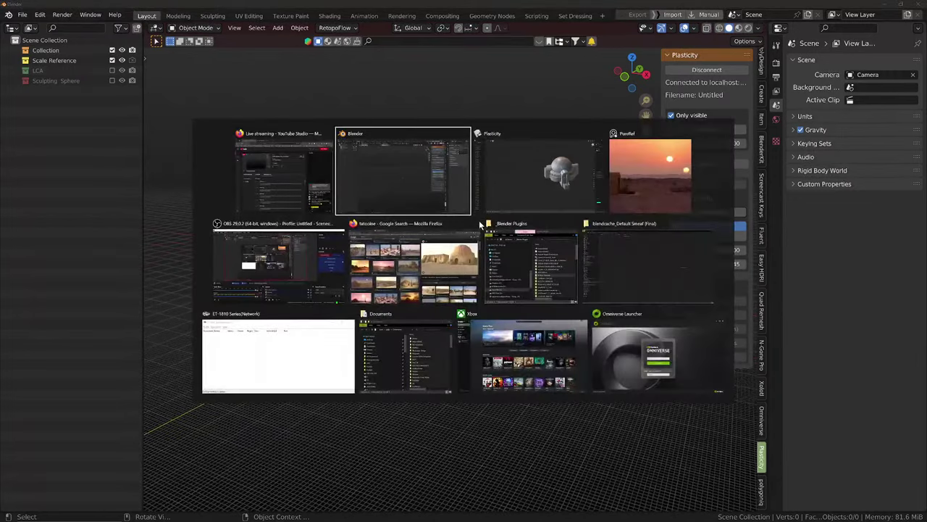
middle_drag(476, 222, 326, 54)
key(ctrl+a)
key(alt+Tab)
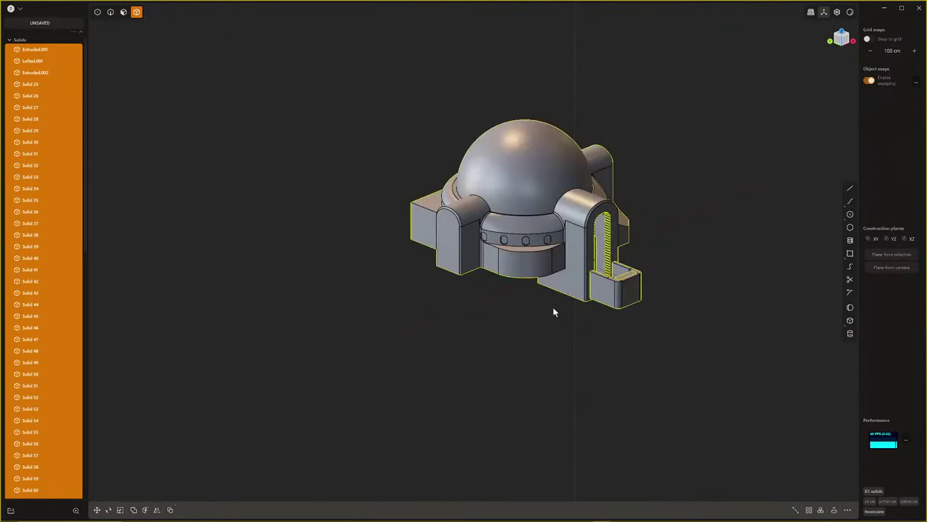
middle_drag(553, 306, 531, 295)
Switch back to Blender, import the visible Plasticity solids with Tri faceting by refreshing the link, and select all imported parts
key(alt+Tab)
click(676, 225)
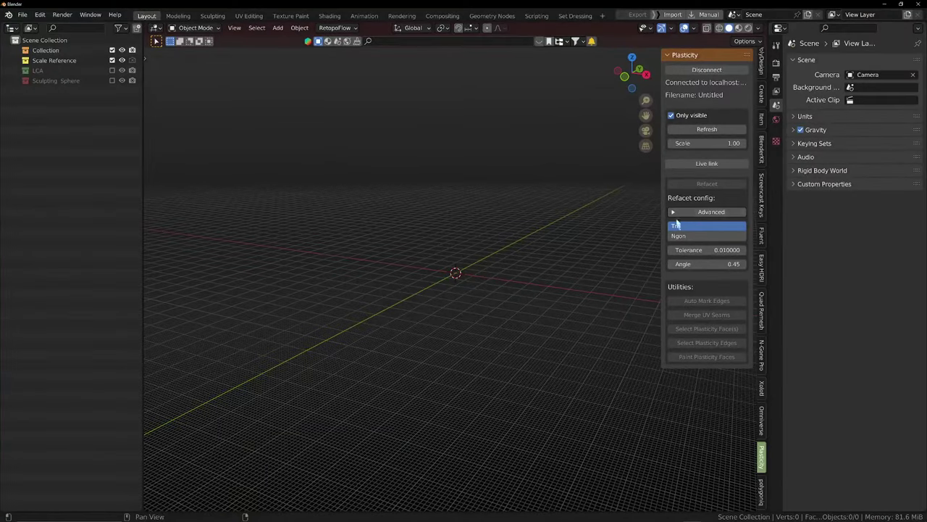
click(715, 129)
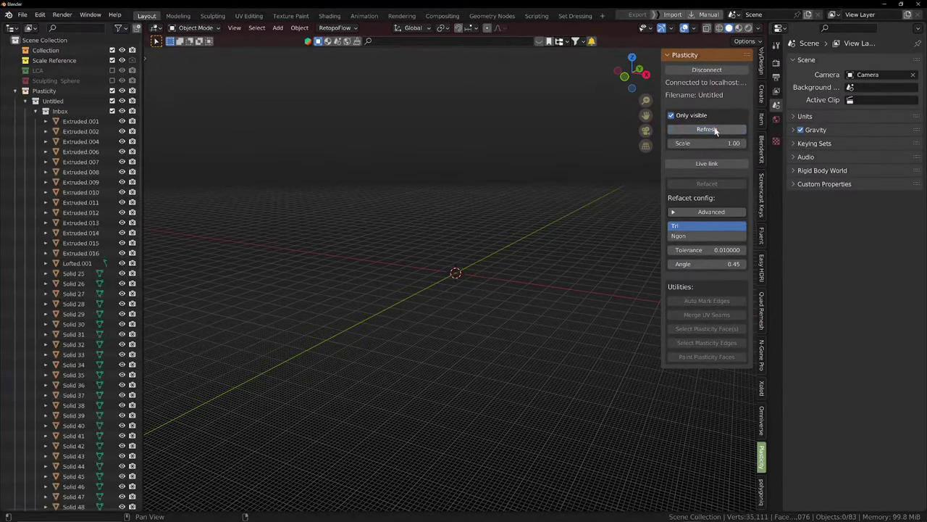
scroll(501, 305, up, 15)
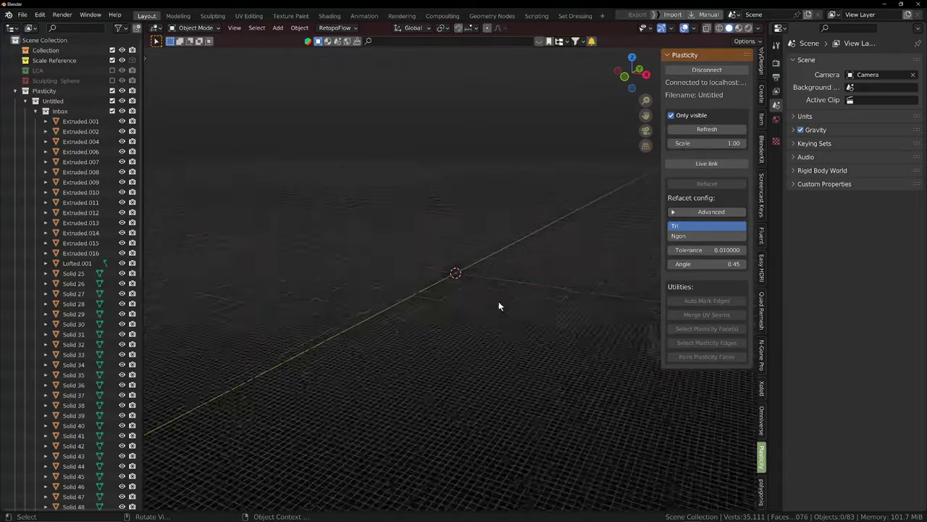
scroll(494, 297, up, 8)
scroll(467, 257, up, 10)
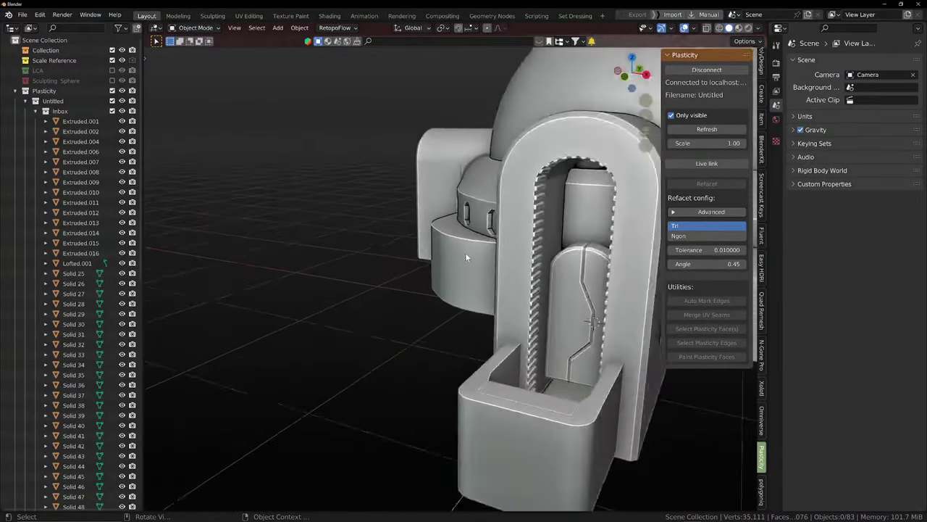
scroll(468, 257, down, 6)
middle_drag(465, 252, 559, 245)
drag(307, 116, 575, 361)
key(s)
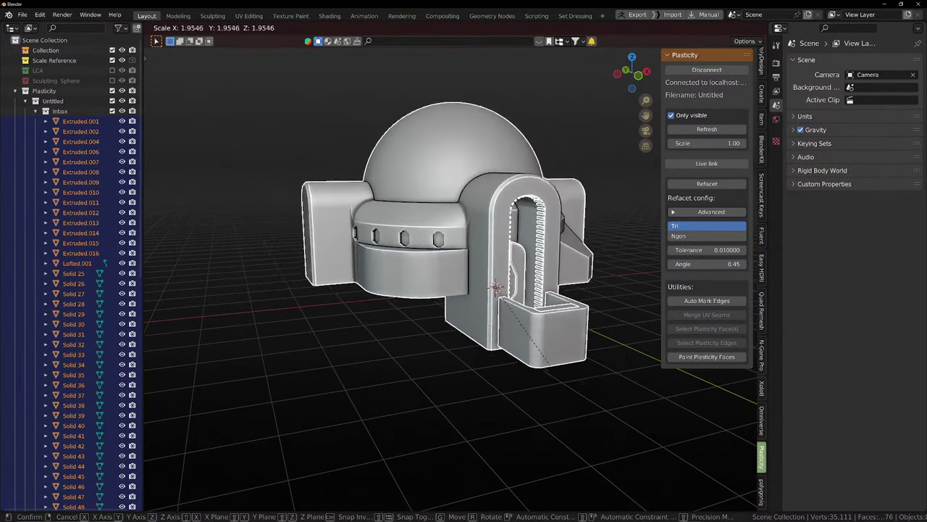
right_click(440, 341)
middle_drag(440, 341, 542, 304)
scroll(493, 302, up, 5)
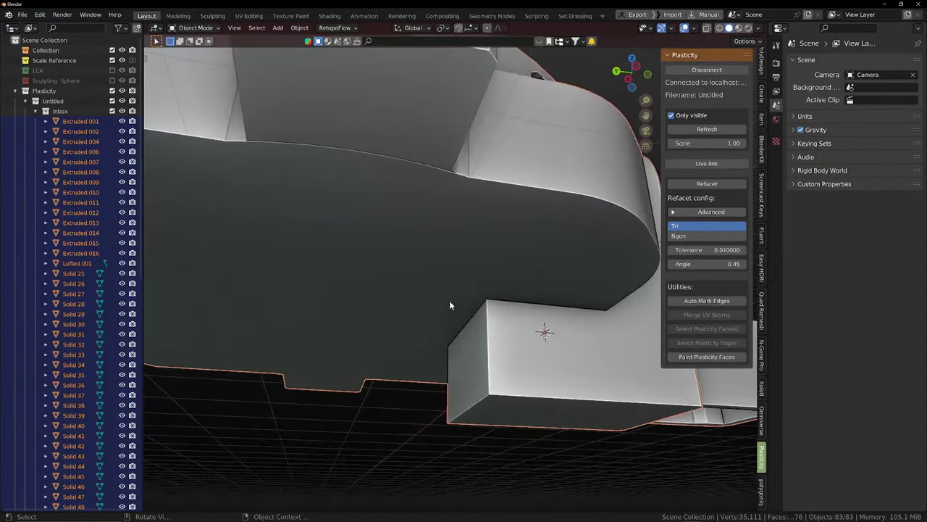
middle_drag(449, 302, 405, 354)
scroll(462, 361, down, 3)
mouse_move(464, 361)
middle_down()
mouse_move(458, 336)
mouse_move(454, 345)
middle_up()
Scale all imported building parts uniformly by about 2.514 in an axis-aligned elevation view
key(KP_1)
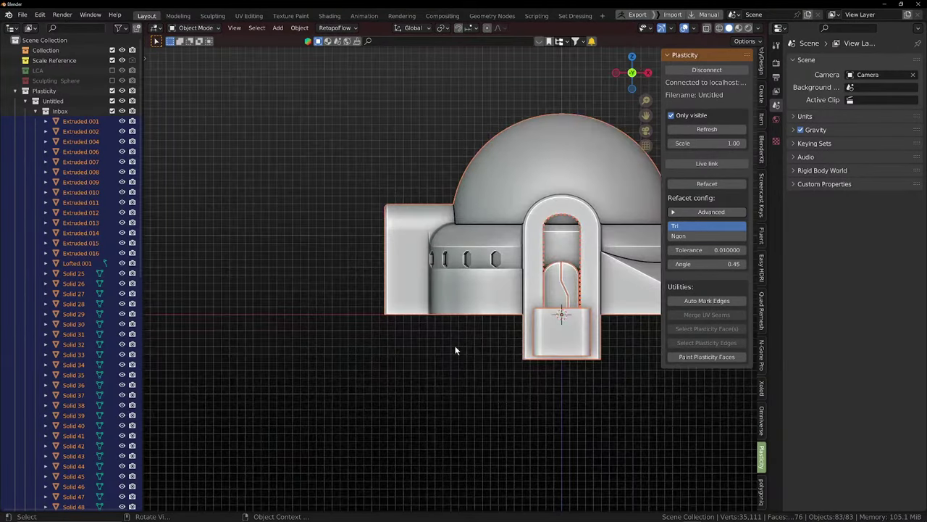
key(s)
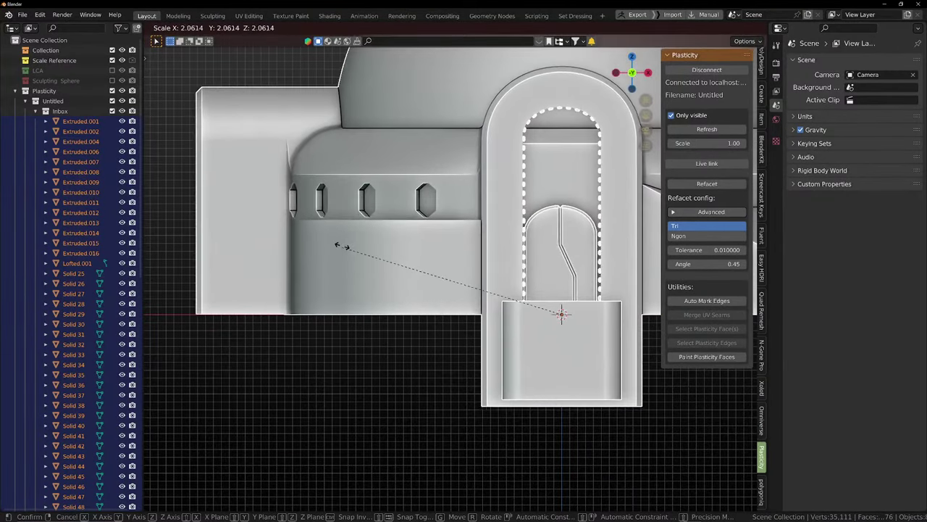
click(341, 145)
scroll(456, 210, down, 8)
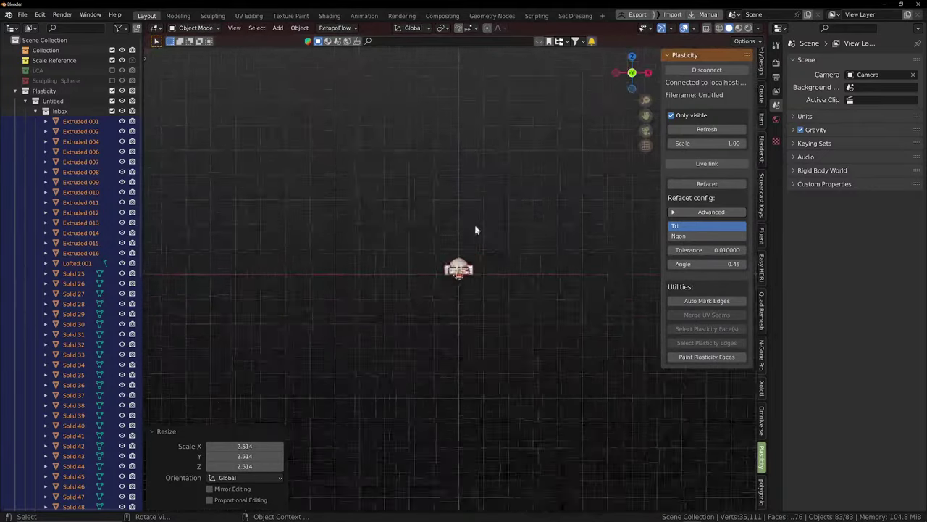
scroll(475, 230, up, 6)
middle_drag(476, 230, 512, 262)
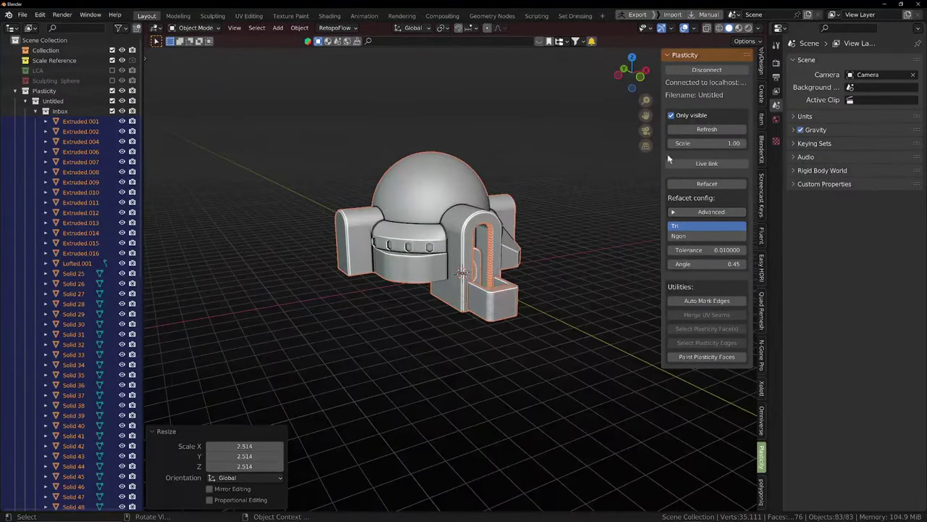
Select the main building body and check its dimensions in the object's transform values
scroll(760, 218, up, 6)
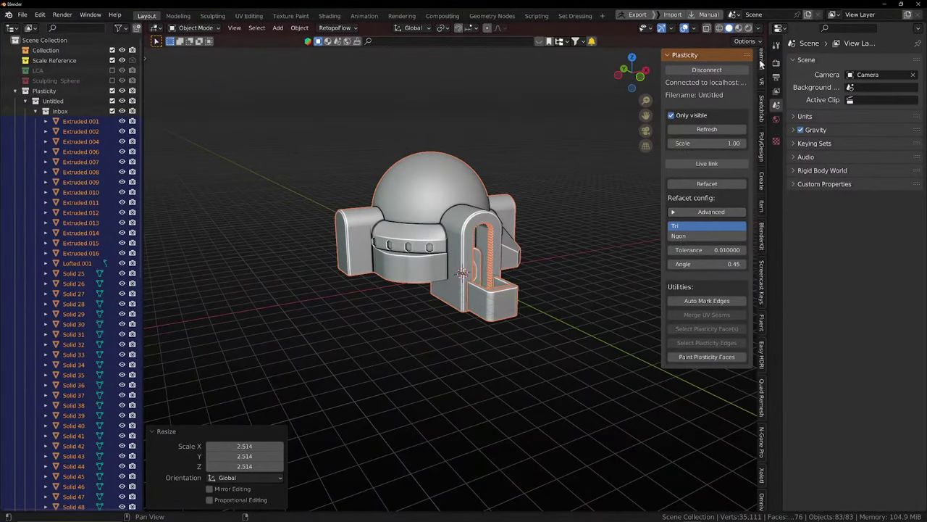
click(761, 65)
click(762, 81)
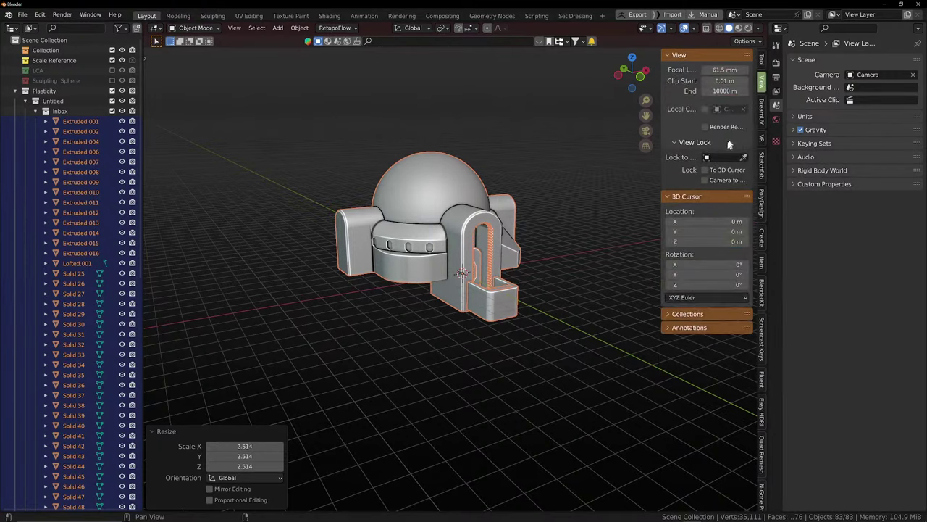
click(388, 186)
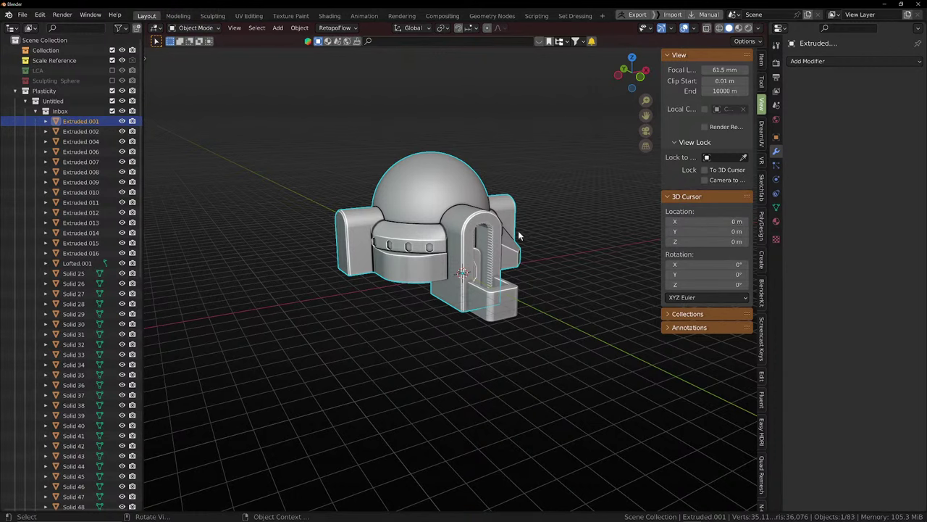
middle_drag(519, 235, 637, 250)
click(488, 104)
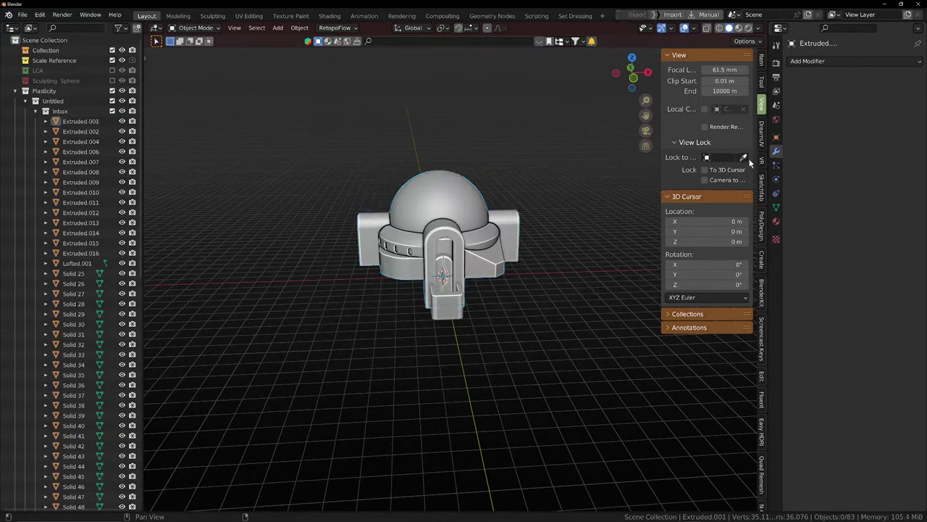
click(760, 82)
click(760, 63)
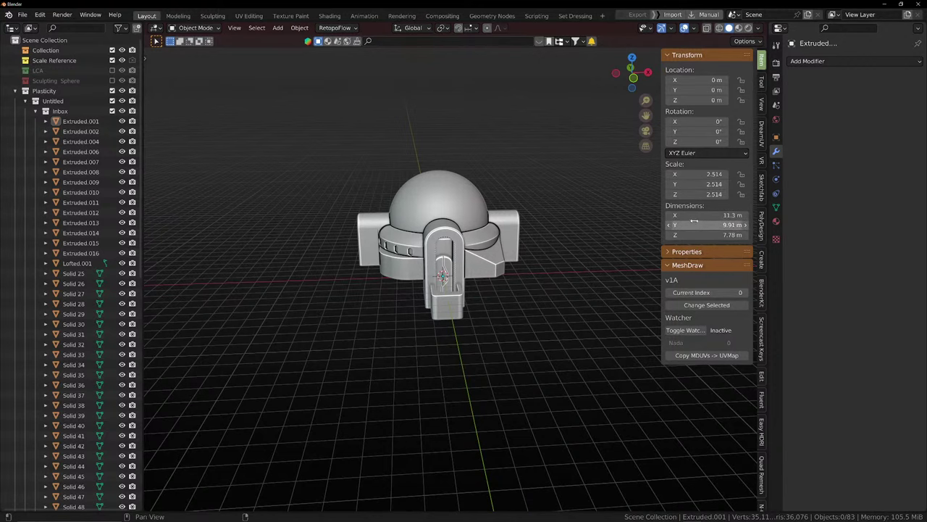
middle_drag(391, 312, 403, 240)
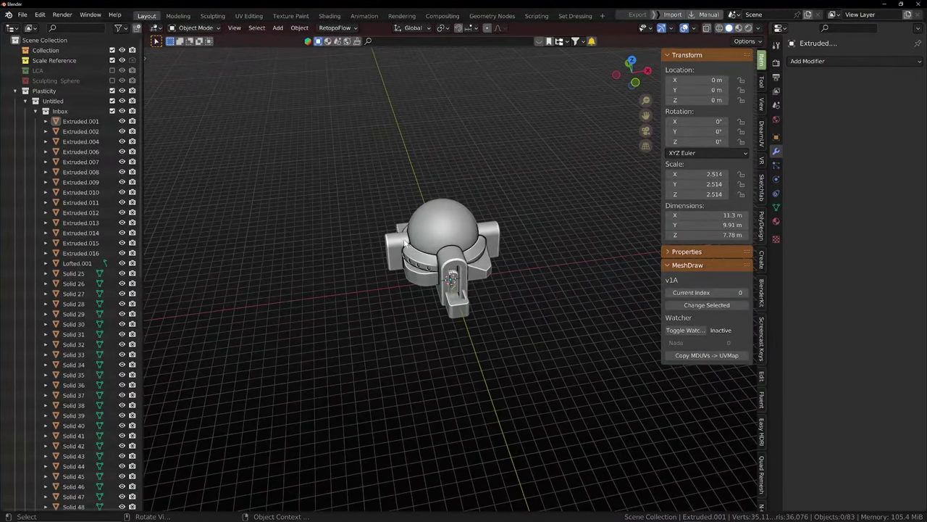
Select all building parts and scale them uniformly by about 1.303
drag(327, 154, 440, 266)
middle_drag(439, 266, 519, 337)
key(s)
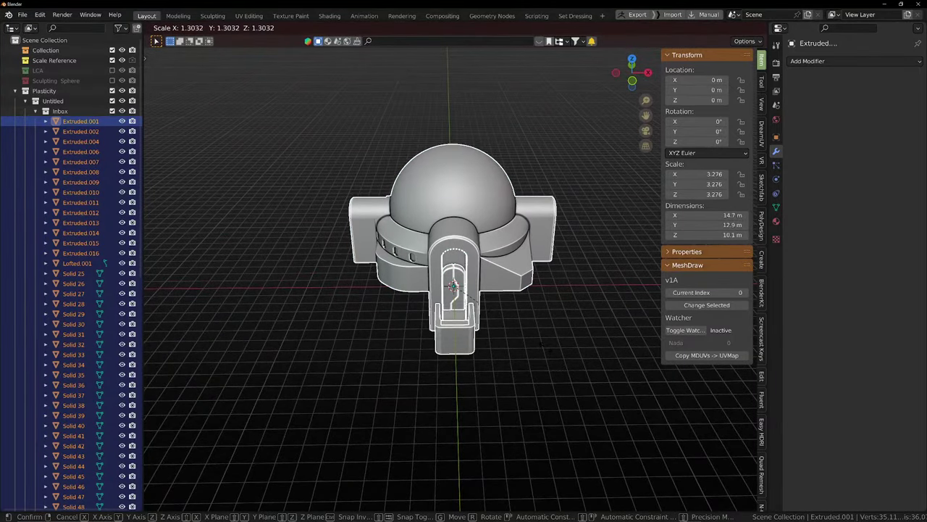
click(545, 346)
middle_drag(580, 247, 436, 339)
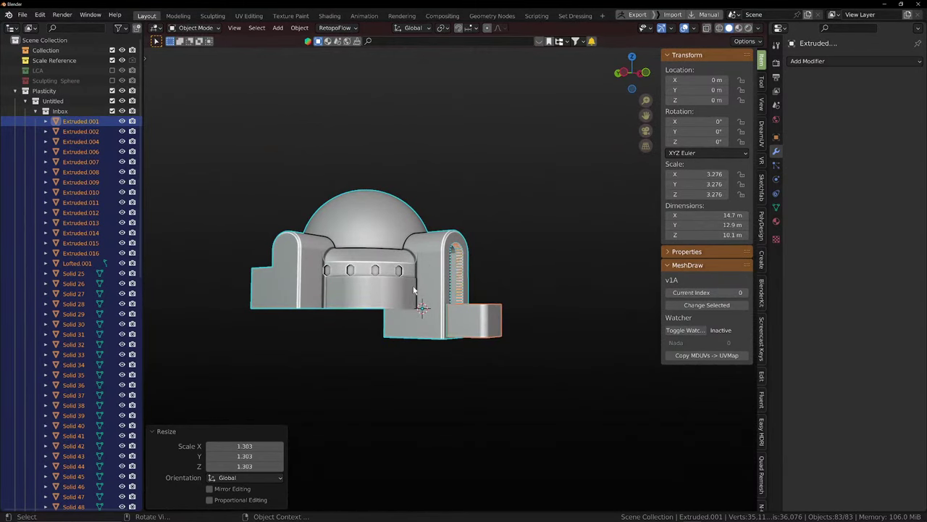
middle_drag(408, 228, 539, 284)
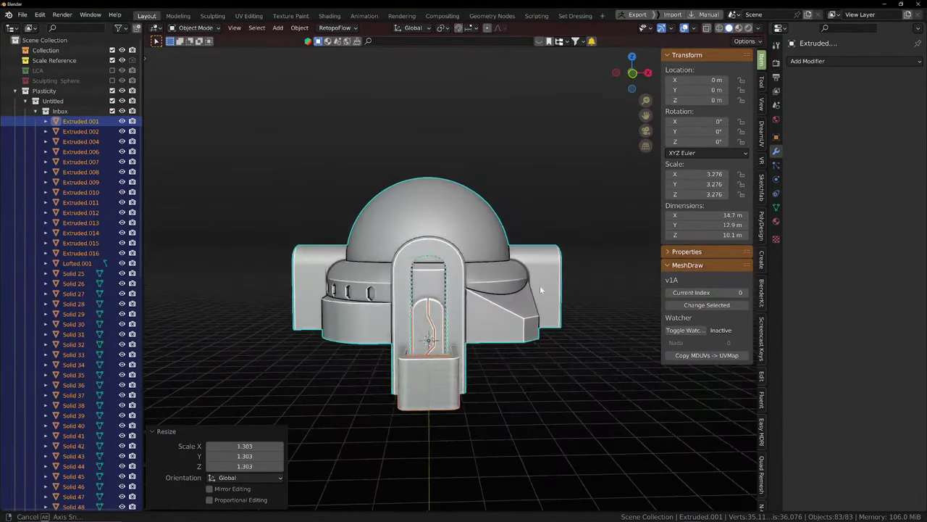
Select only the main building body and examine the enlarged building from several angles
click(490, 316)
middle_drag(486, 323, 533, 335)
scroll(481, 268, up, 3)
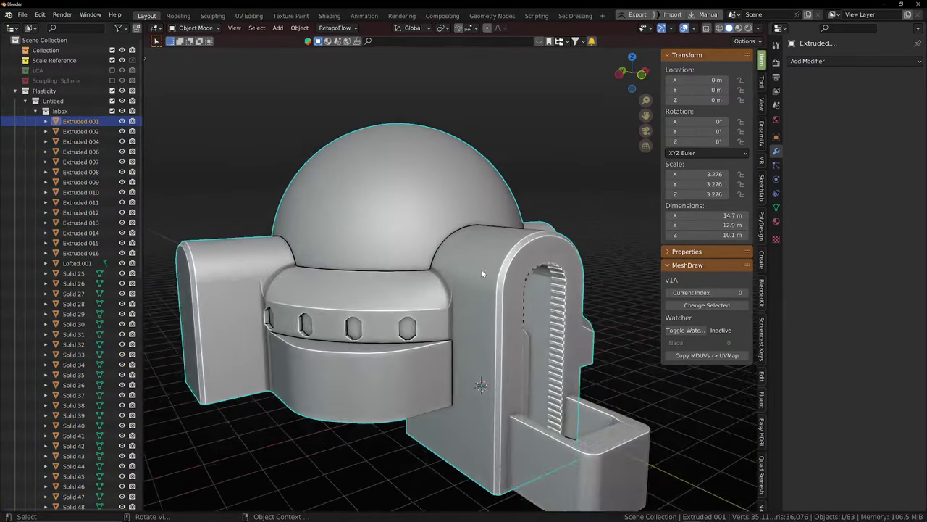
scroll(487, 269, down, 2)
scroll(464, 255, up, 1)
scroll(395, 311, down, 4)
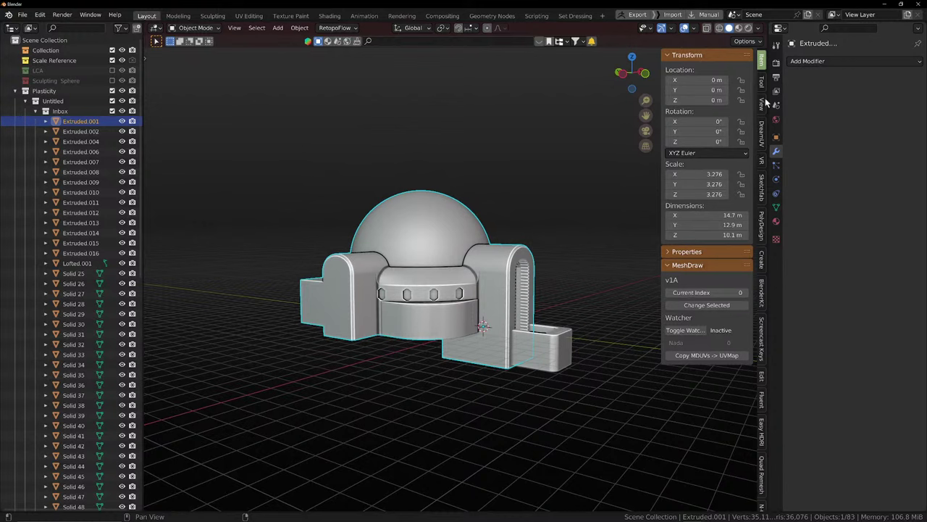
Open the PolyDamage add-on's settings and information, and examine the main building body from several angles
scroll(762, 120, down, 1)
scroll(764, 179, down, 1)
click(763, 193)
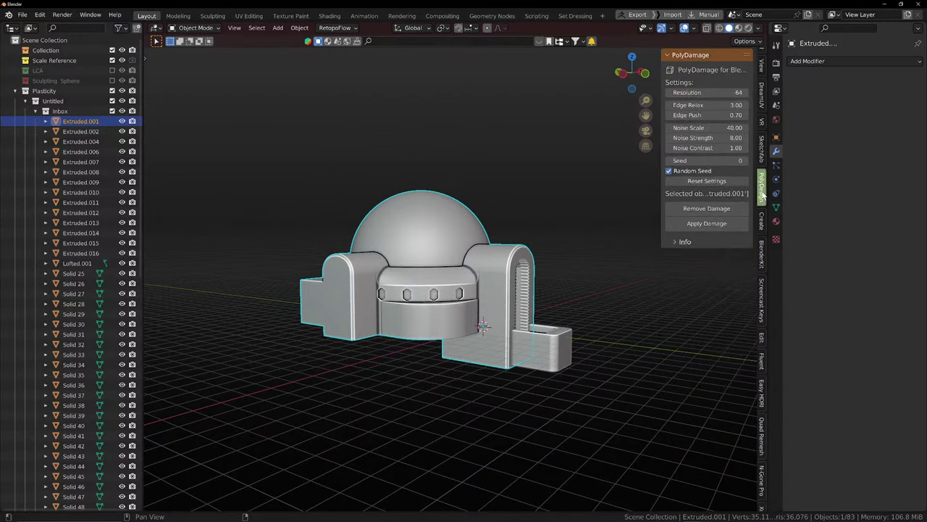
middle_drag(587, 233, 517, 243)
scroll(517, 243, up, 4)
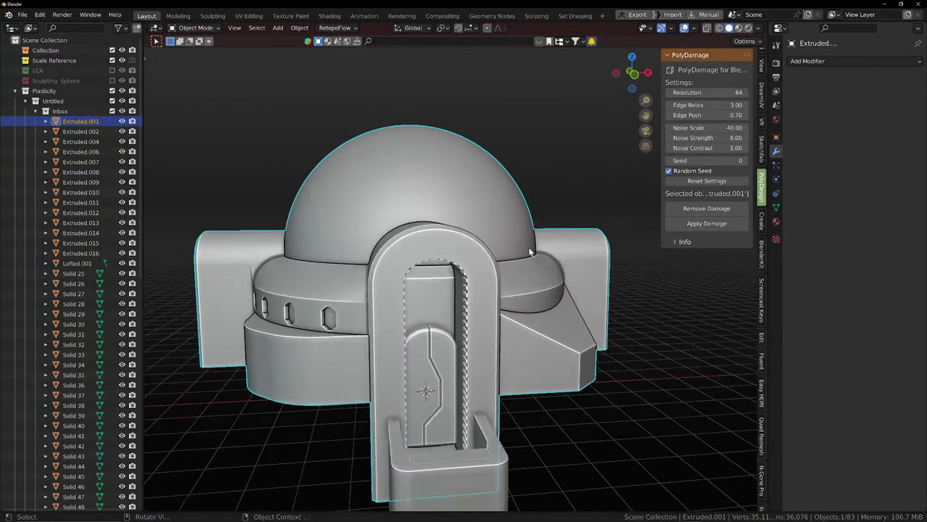
scroll(524, 250, up, 4)
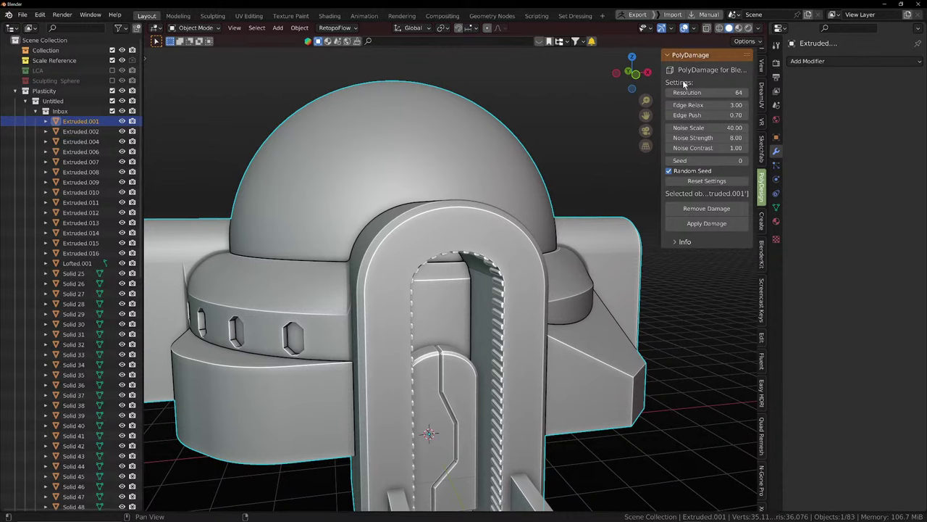
middle_drag(500, 201, 605, 211)
click(678, 242)
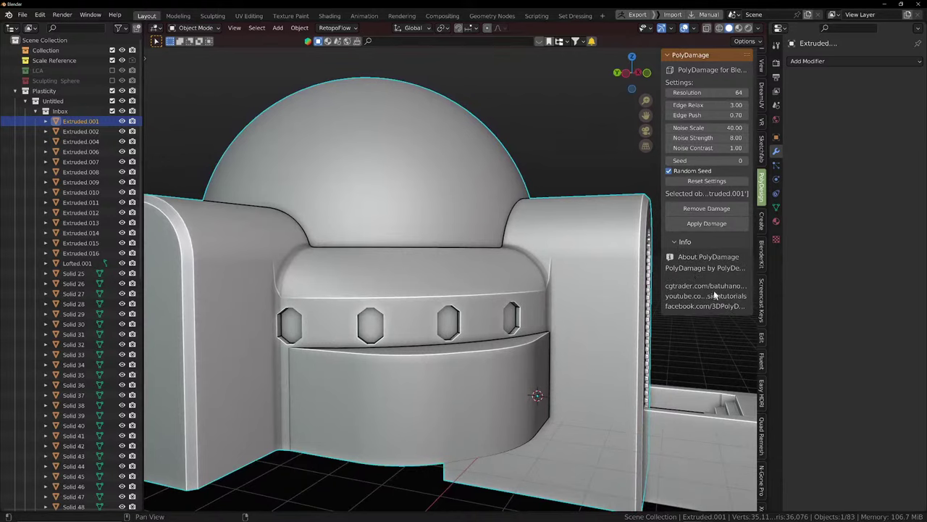
middle_drag(594, 268, 449, 234)
middle_drag(514, 232, 501, 257)
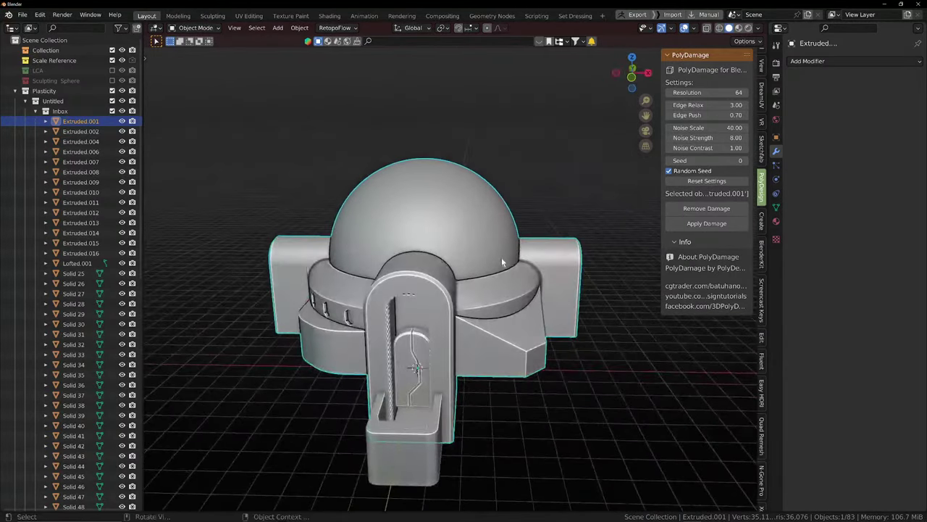
click(717, 225)
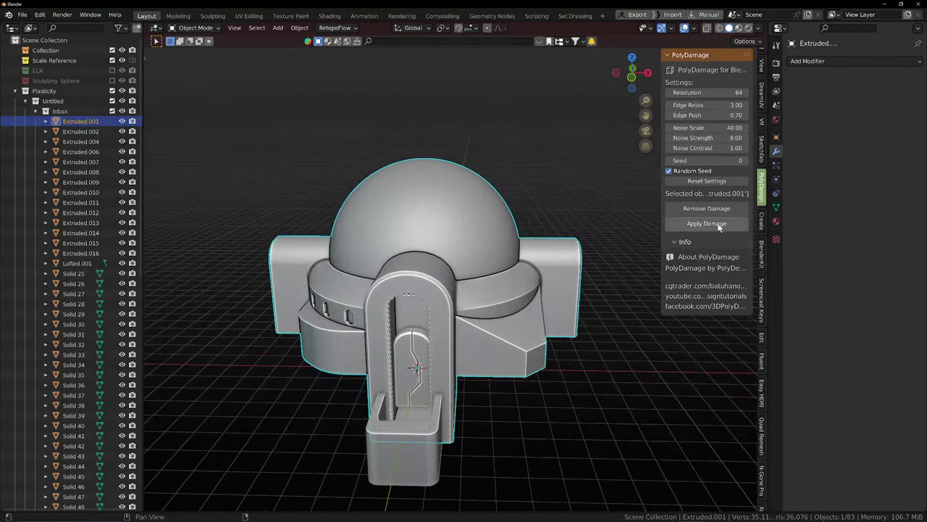
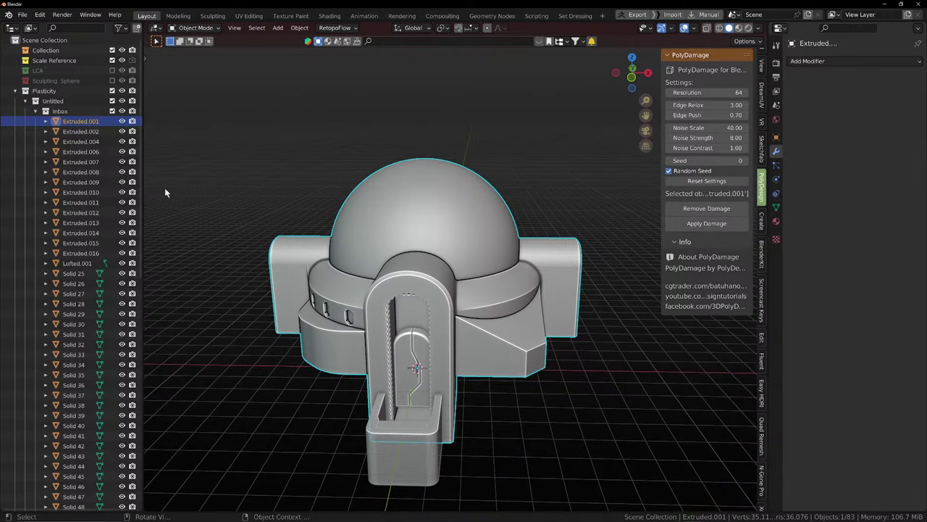
Join all the small ribs around the doorway arch, Solid 25 through Solid 91, into one object
middle_drag(376, 301, 386, 291)
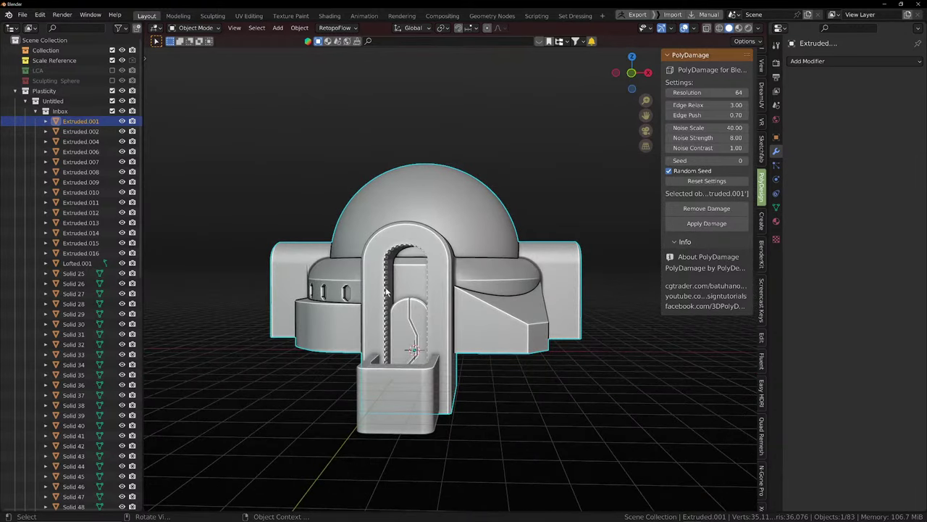
click(82, 275)
scroll(82, 309, down, 15)
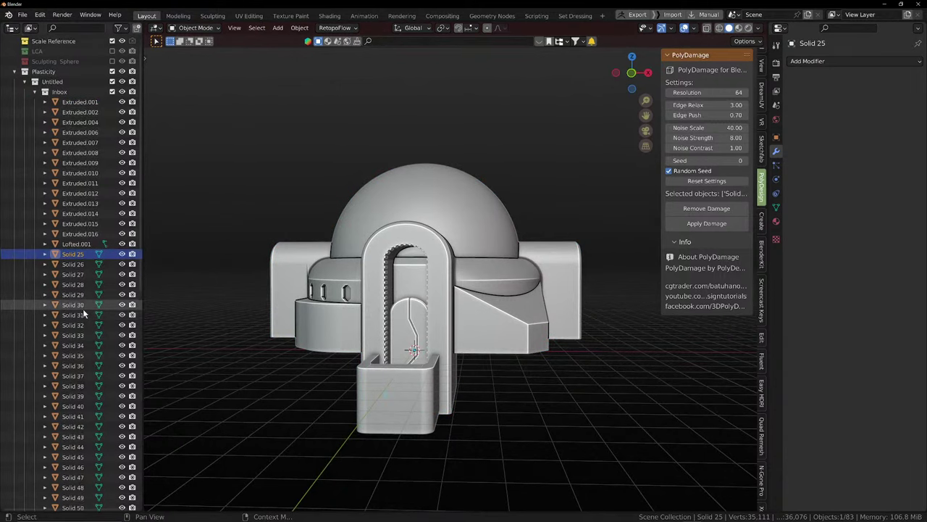
scroll(80, 327, down, 1)
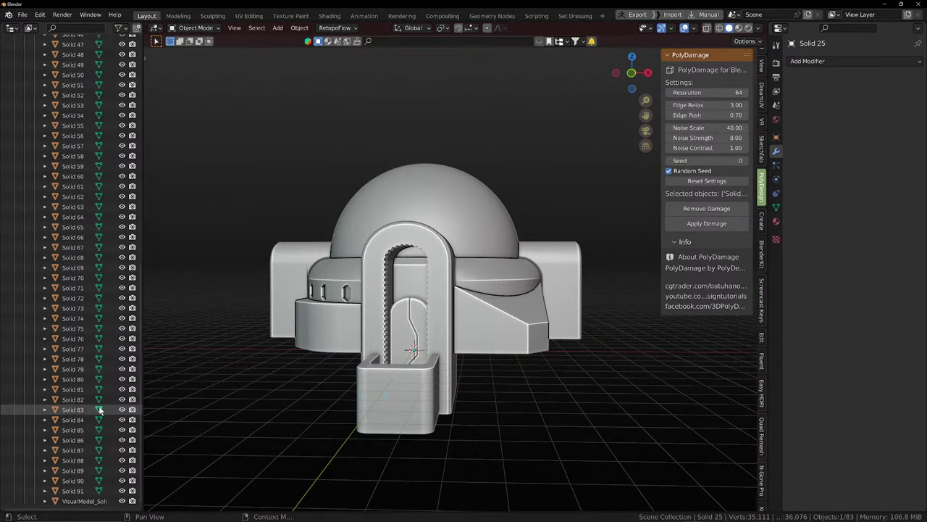
shift+click(76, 491)
middle_drag(145, 440, 186, 424)
key(ctrl+j)
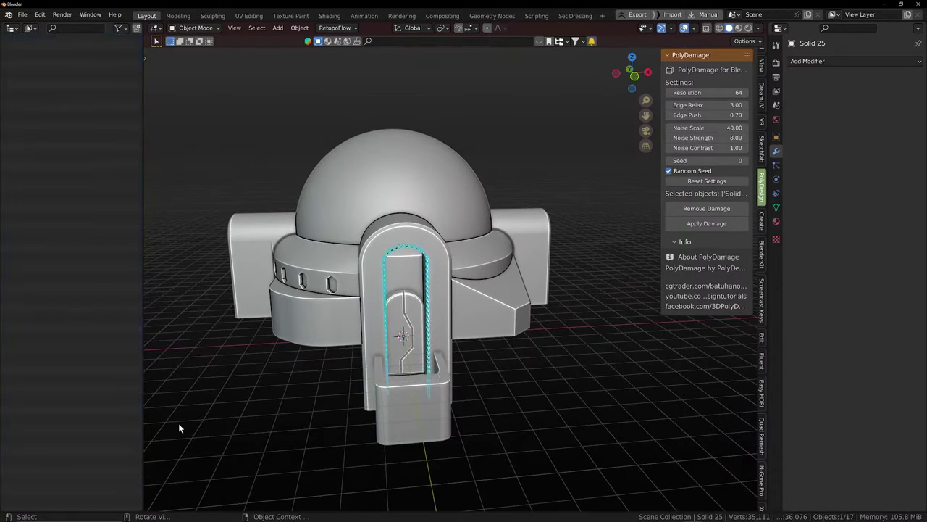
Join all the entrance stair steps, Extruded.006 through Extruded.016, into one object
scroll(217, 384, up, 4)
scroll(248, 349, down, 1)
scroll(295, 342, down, 2)
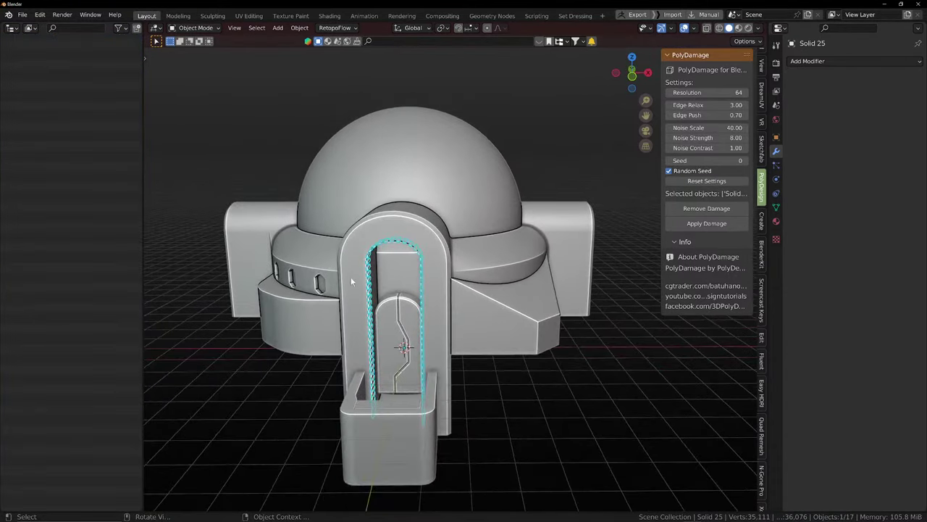
click(392, 465)
middle_drag(392, 465, 369, 434)
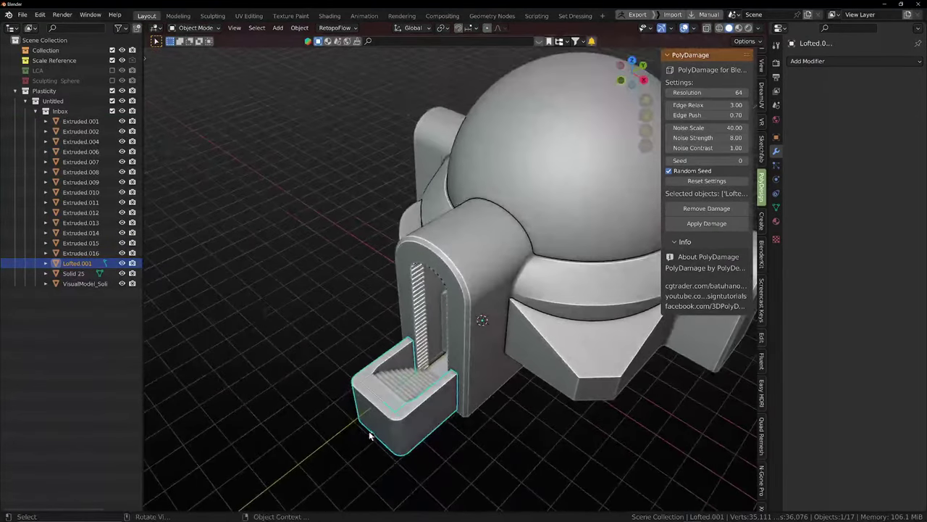
click(388, 391)
middle_drag(391, 391, 420, 374)
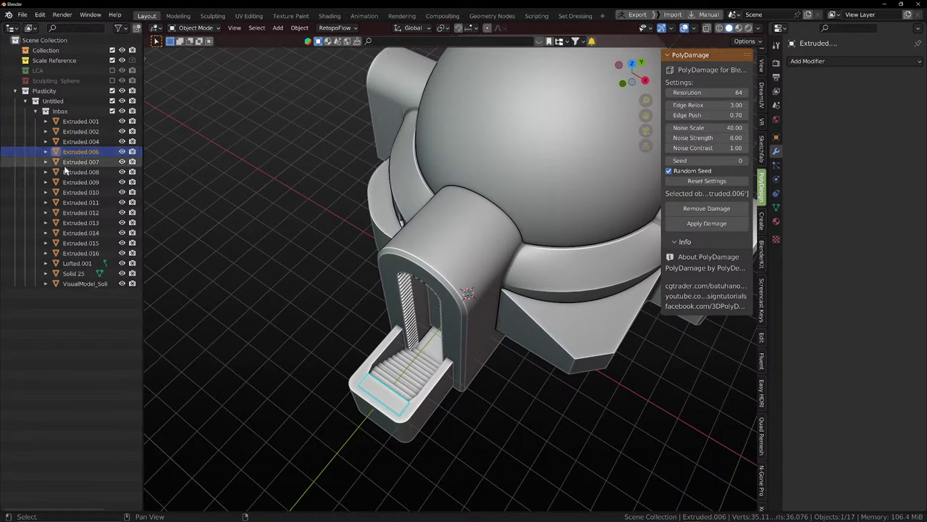
shift+click(69, 254)
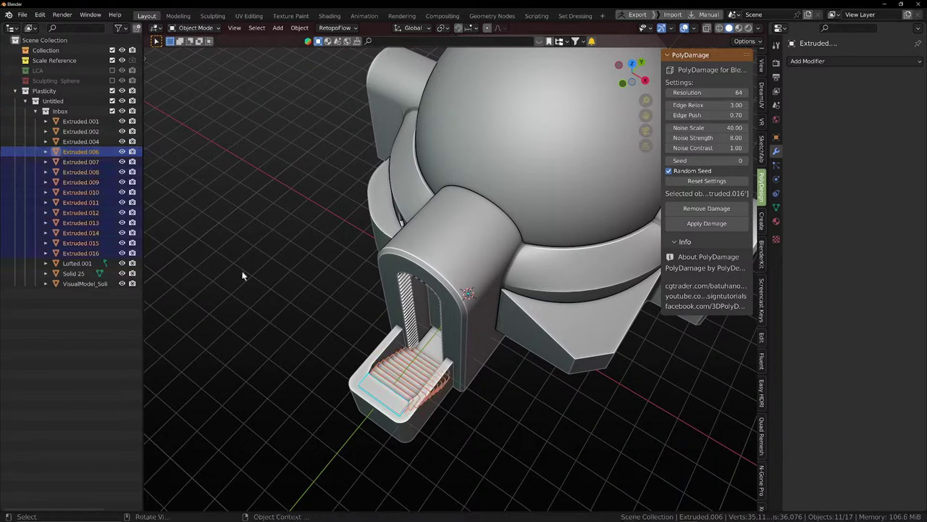
key(ctrl+j)
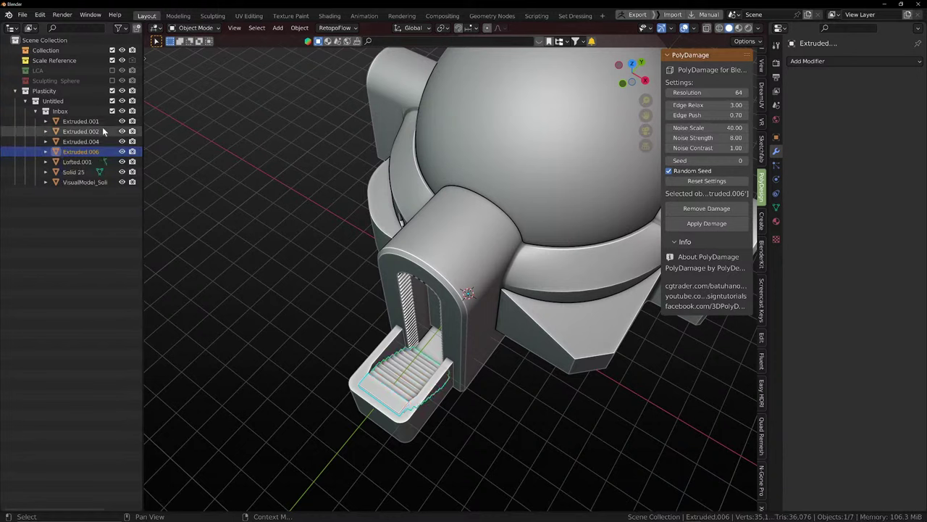
Select the lofted enclosure around the entrance stairs and examine it from several sides
click(77, 162)
scroll(390, 379, down, 3)
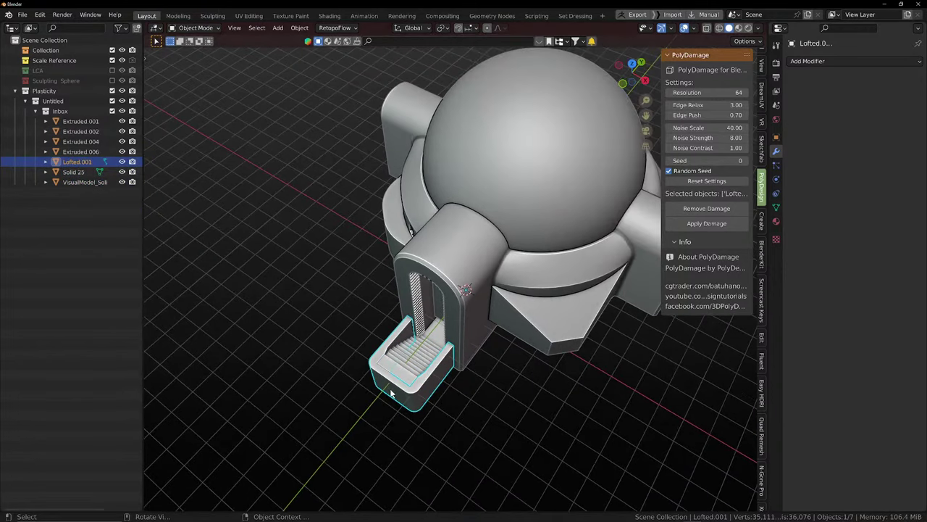
scroll(390, 392, up, 5)
middle_drag(399, 397, 314, 428)
middle_drag(282, 396, 210, 399)
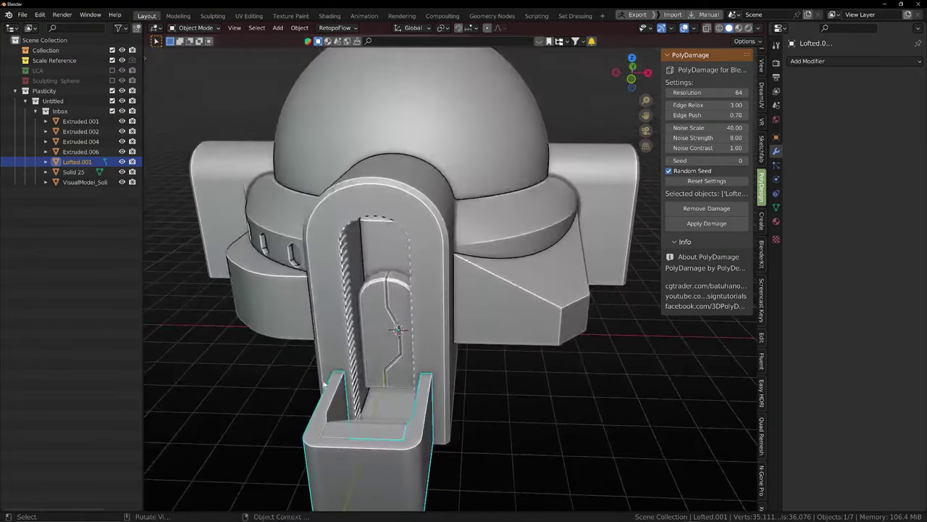
shift+middle_drag(381, 319, 408, 328)
middle_drag(404, 256, 415, 263)
Try PolyDamage with its default settings on the main building body, inspect the surface, and remove the damage
click(422, 221)
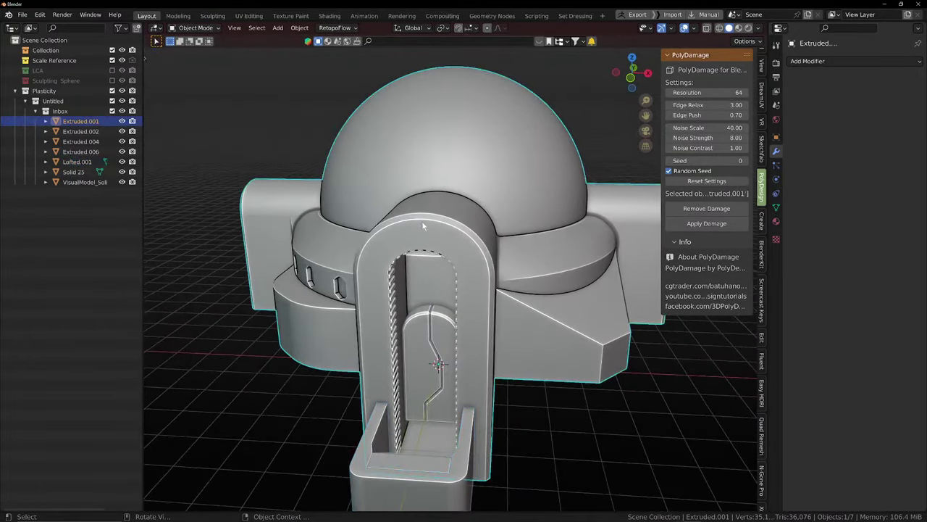
middle_drag(421, 221, 566, 228)
scroll(567, 229, up, 2)
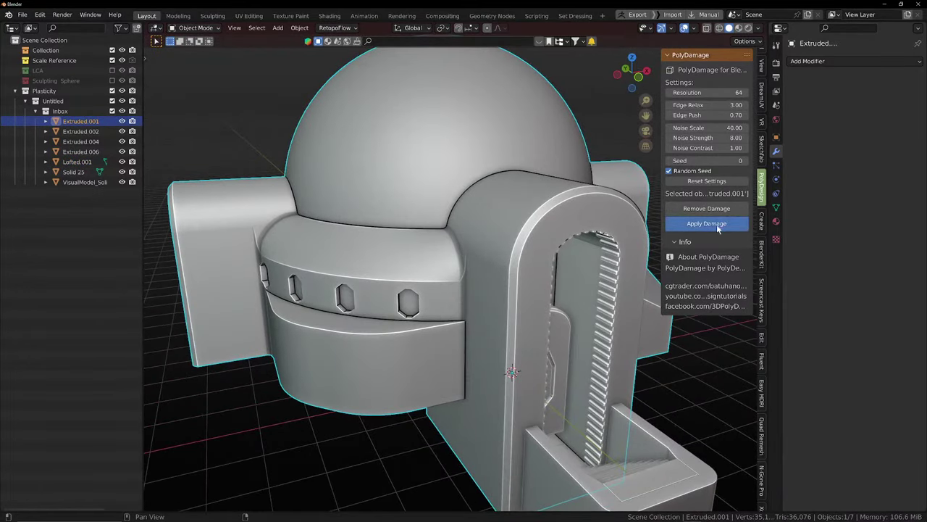
click(716, 224)
scroll(497, 319, down, 4)
scroll(492, 325, down, 3)
middle_drag(492, 324, 557, 344)
scroll(461, 341, up, 5)
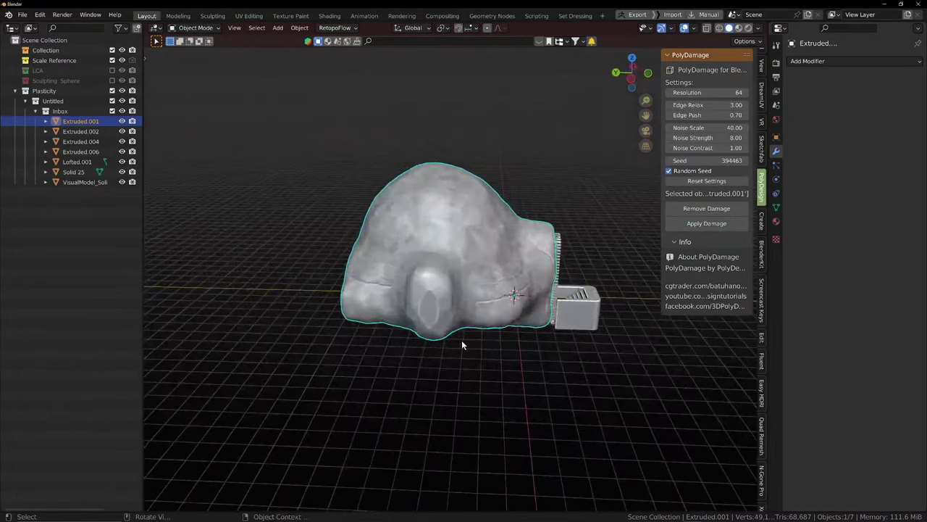
middle_drag(461, 341, 377, 346)
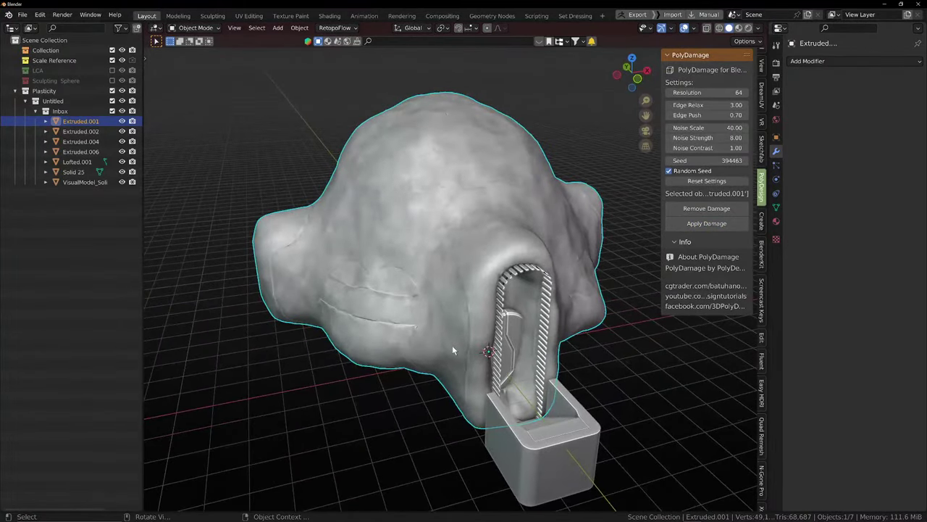
scroll(449, 333, down, 1)
middle_drag(484, 331, 410, 328)
right_drag(926, 254, 488, 253)
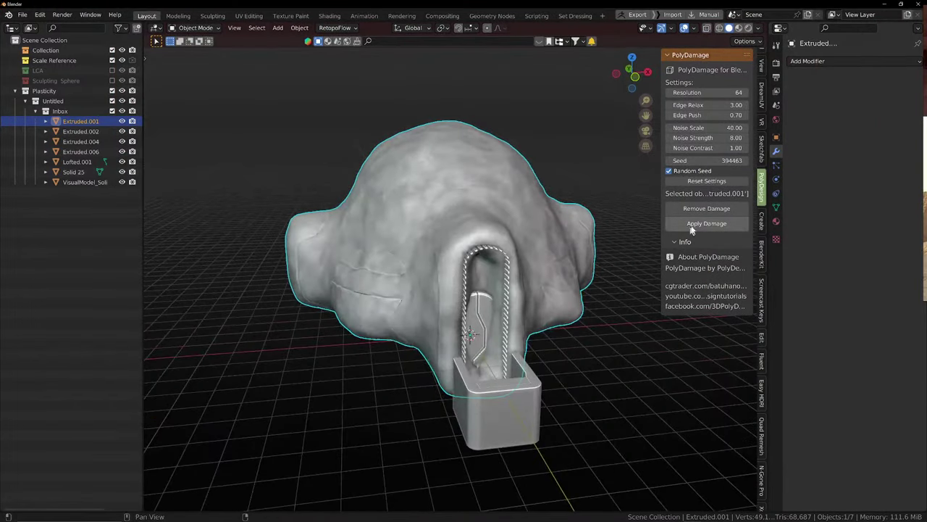
click(706, 208)
Try PolyDamage on the main building body with Edge Relax set to 0.12, and undo it
middle_drag(550, 311, 486, 276)
scroll(531, 303, up, 3)
scroll(485, 273, down, 2)
drag(720, 107, 691, 106)
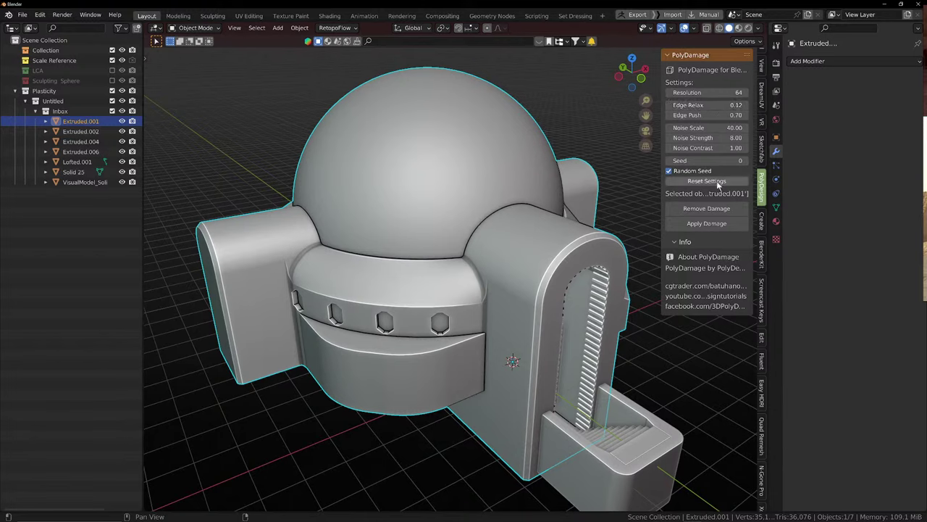
click(706, 223)
key(ctrl+z)
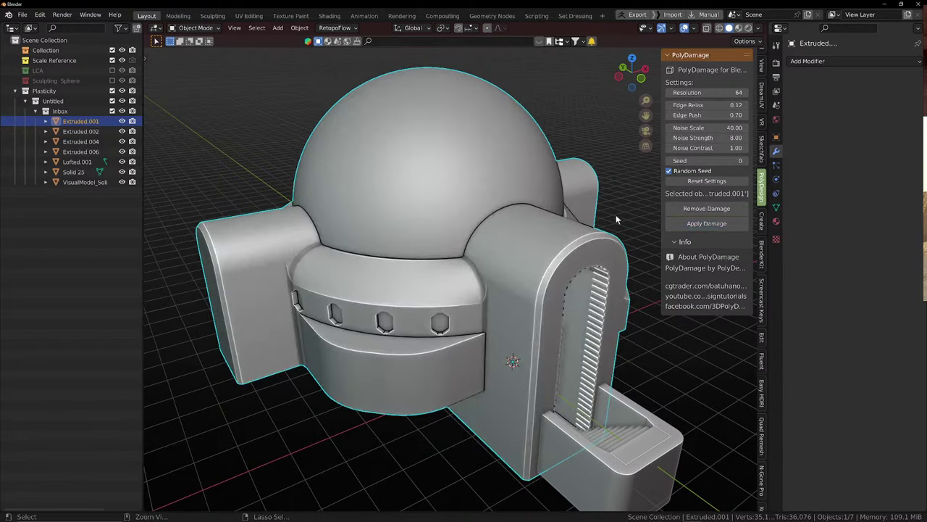
Try PolyDamage on the main building body with Edge Push at 1.00 and at 0.01, undoing each attempt
drag(702, 115, 720, 115)
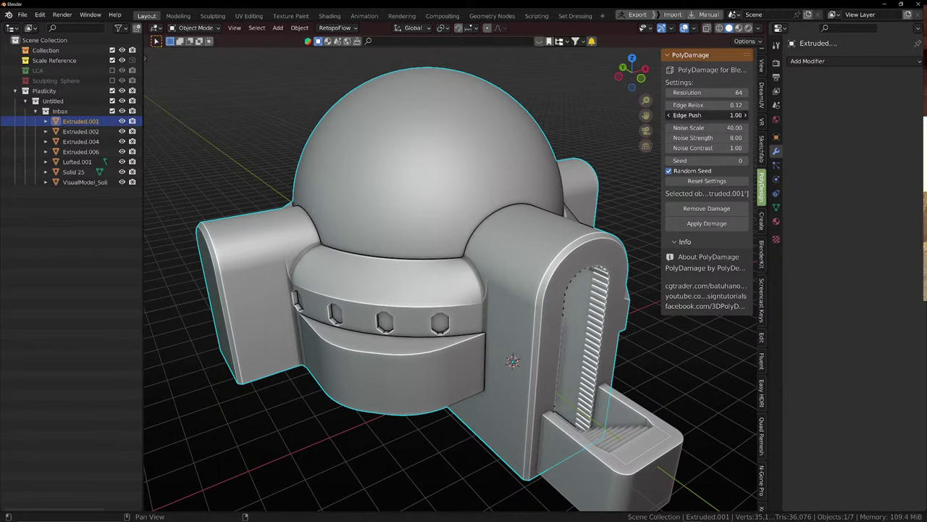
click(718, 226)
key(ctrl+z)
click(713, 226)
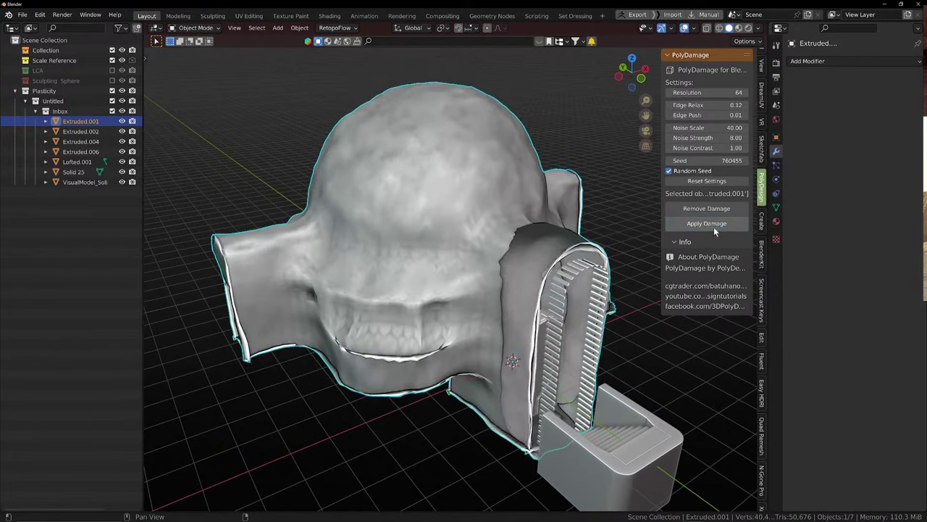
key(ctrl+z)
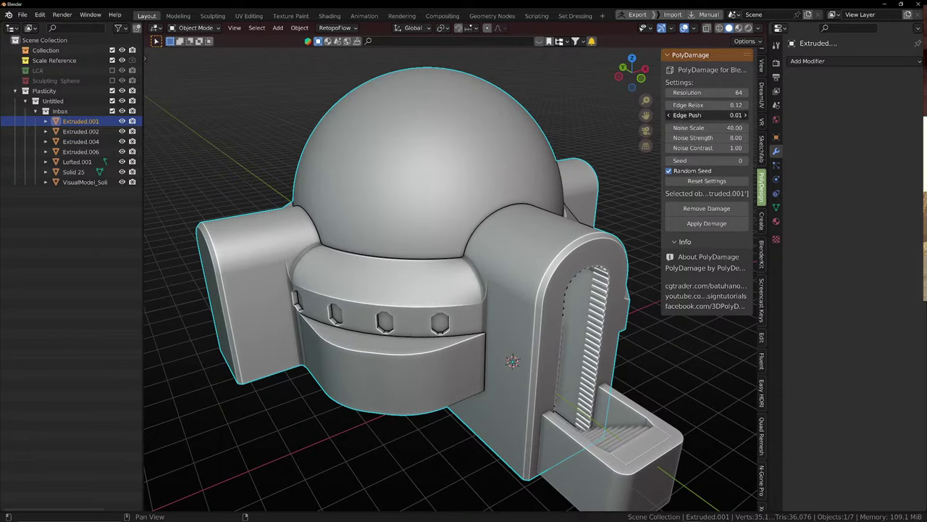
Set Edge Relax to 0.78 and Edge Push to 0.22, test the damage on the main building body, and undo it
drag(714, 105, 752, 105)
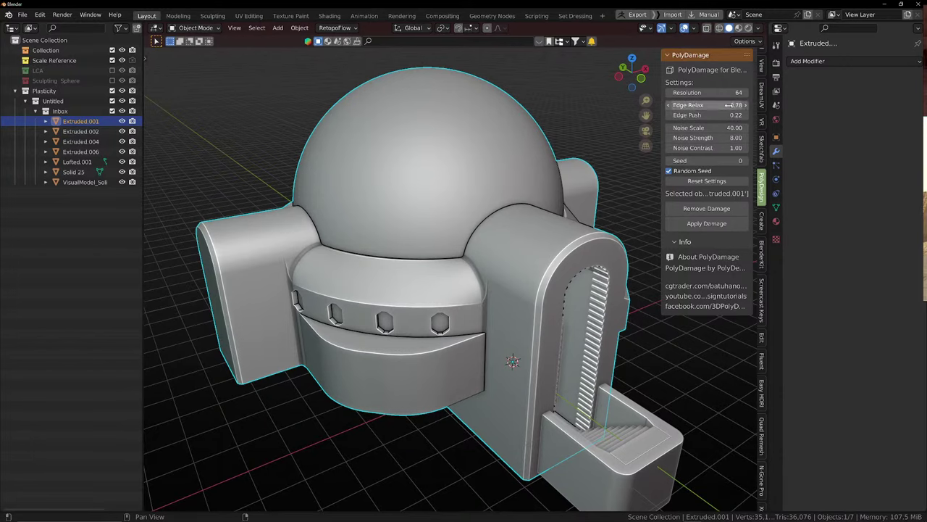
click(712, 224)
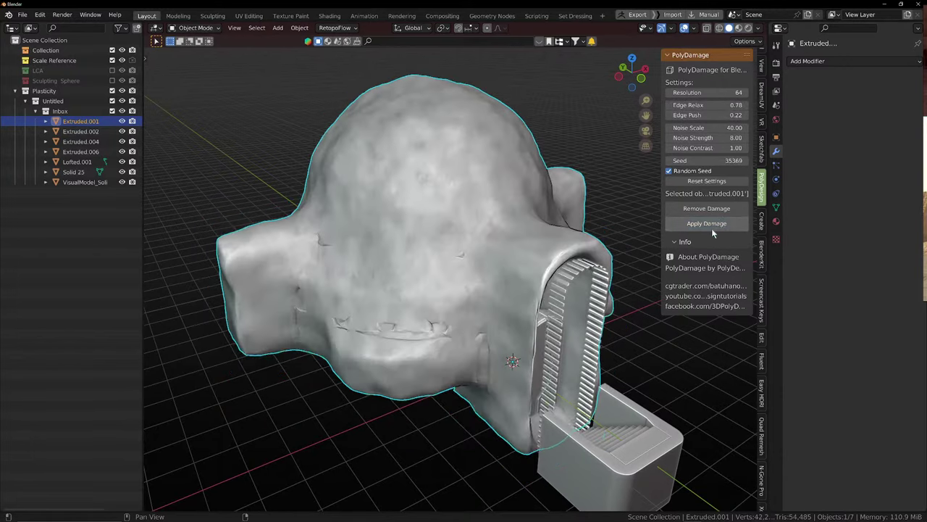
middle_drag(637, 268, 481, 282)
key(ctrl+z)
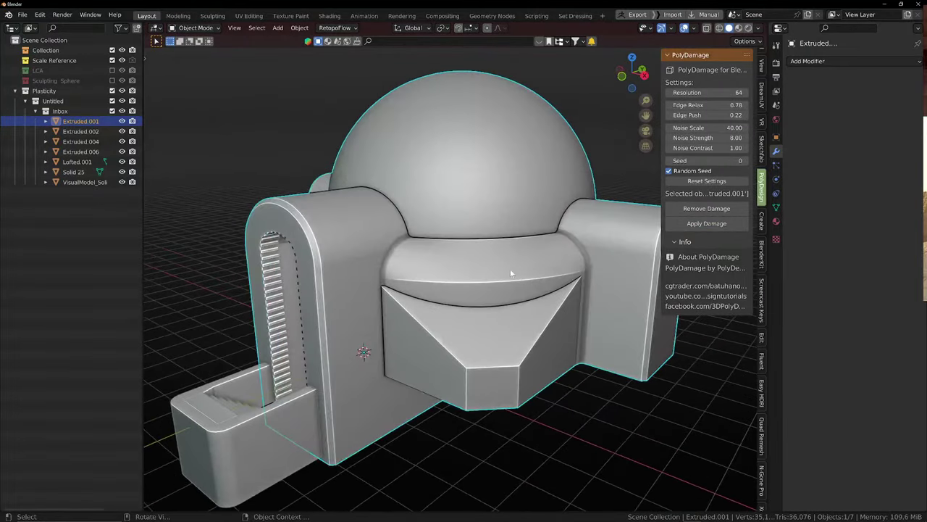
Raise the PolyDamage resolution for the main building body to 165
scroll(556, 268, up, 4)
scroll(558, 272, down, 4)
middle_drag(557, 272, 599, 265)
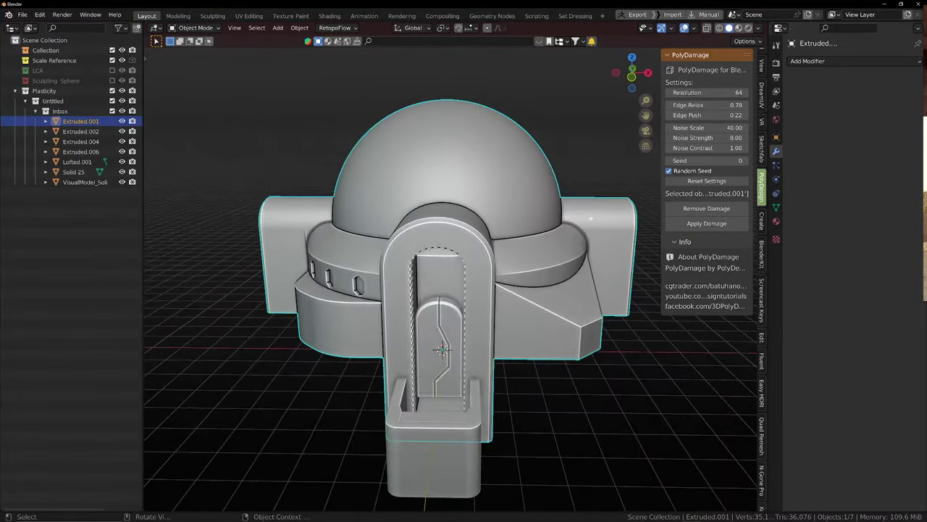
click(709, 94)
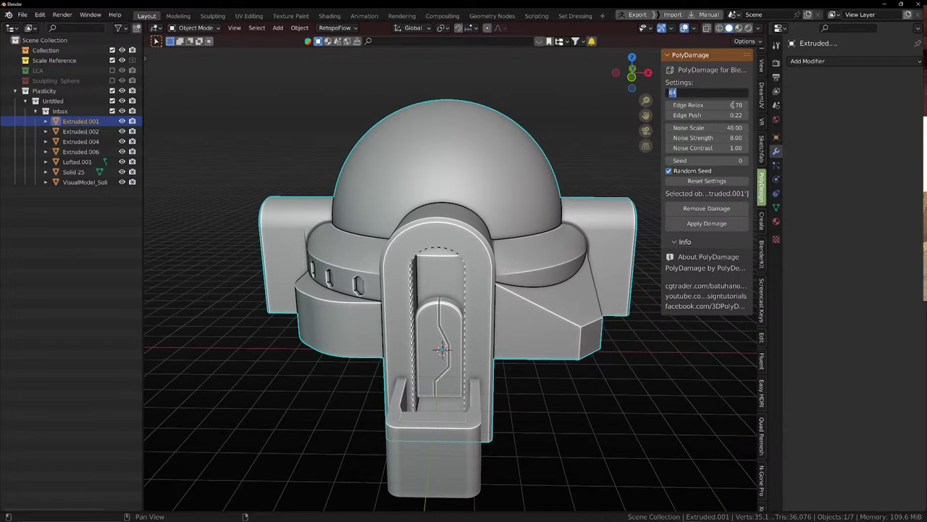
key(Num_Lock)
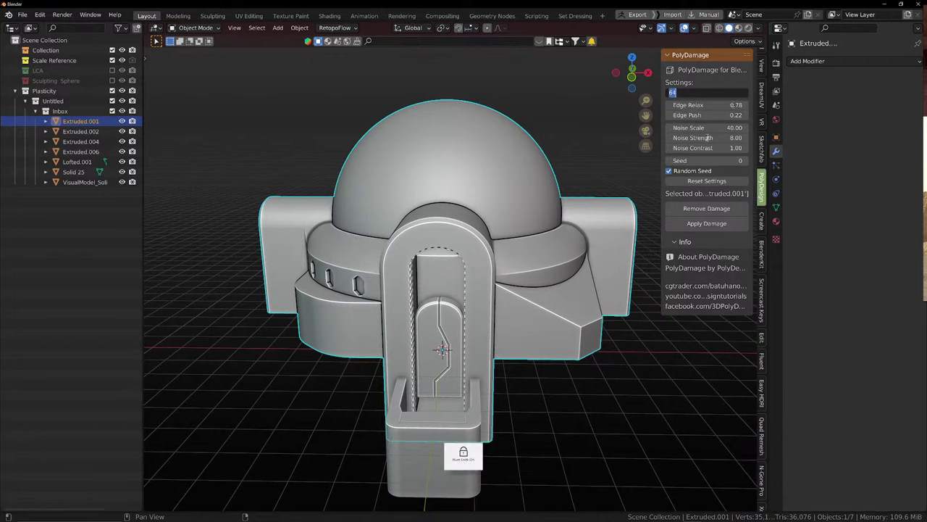
drag(687, 93, 663, 93)
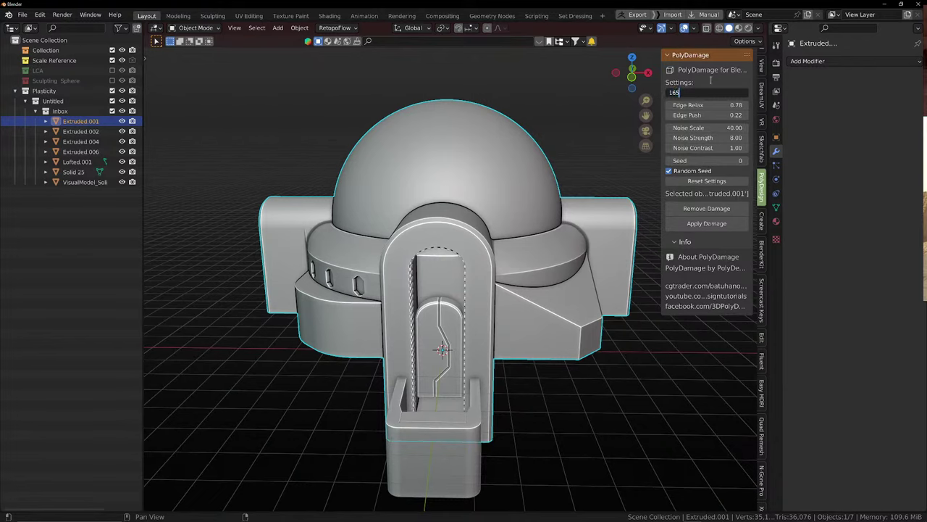
Try PolyDamage on the main building body at the higher resolution and inspect the surface around the doorway
click(715, 224)
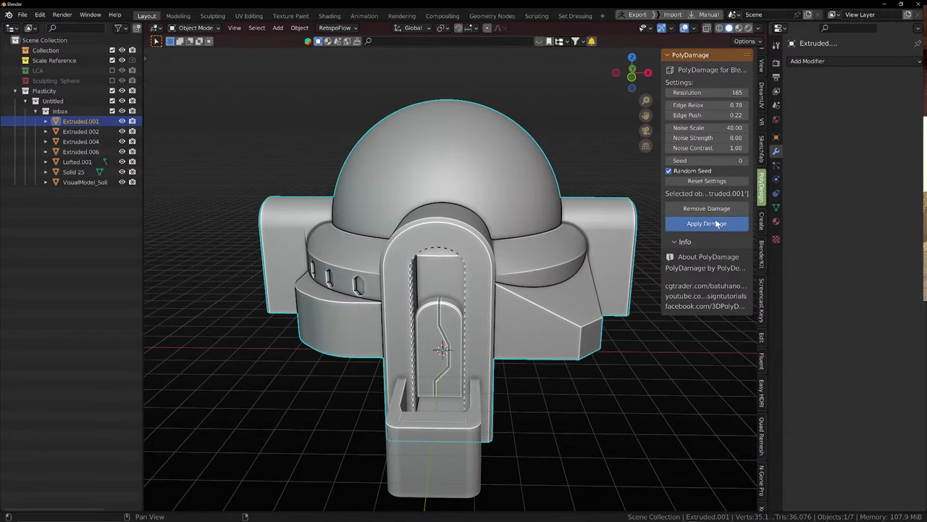
middle_drag(539, 263, 530, 295)
scroll(451, 290, down, 3)
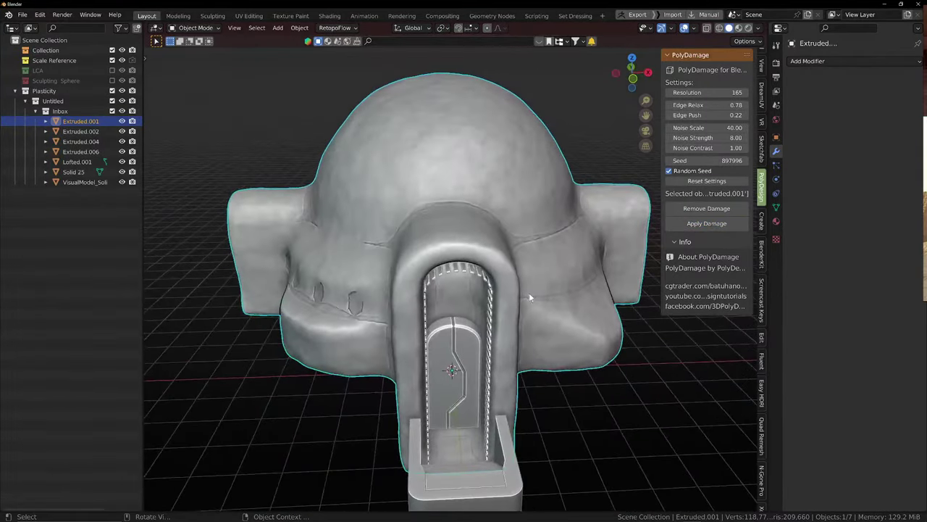
scroll(504, 297, up, 6)
scroll(505, 286, up, 3)
scroll(502, 280, down, 6)
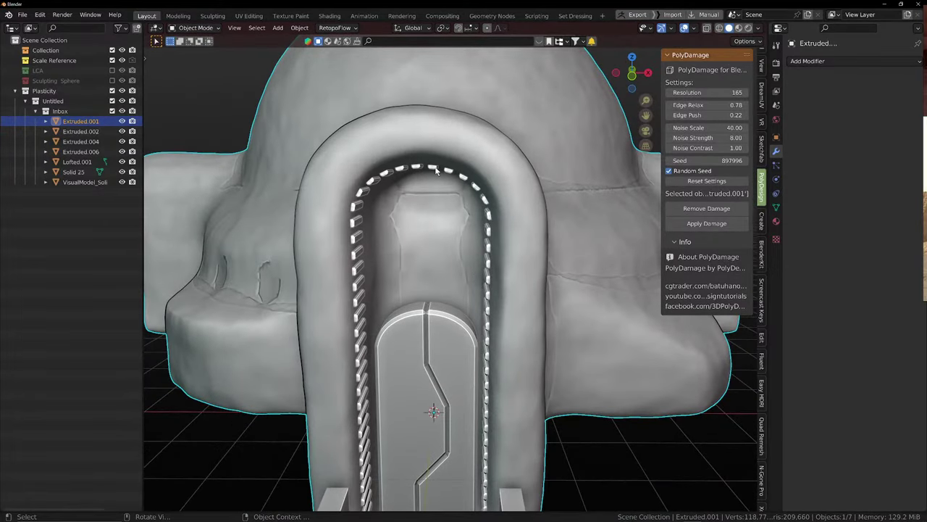
Try scaling the doorway's arched row of slats up to about 1.03, and undo it together with the body damage
click(436, 170)
key(s)
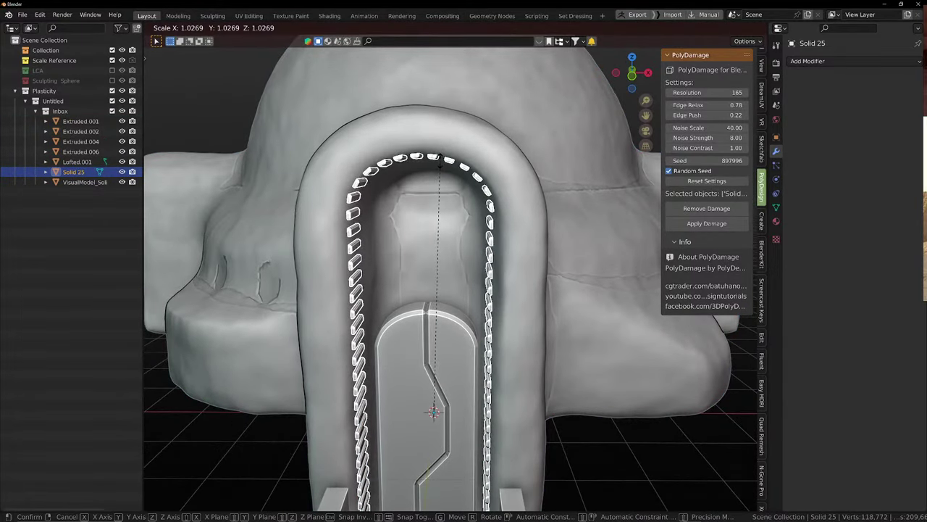
click(439, 163)
scroll(527, 167, down, 5)
click(527, 183)
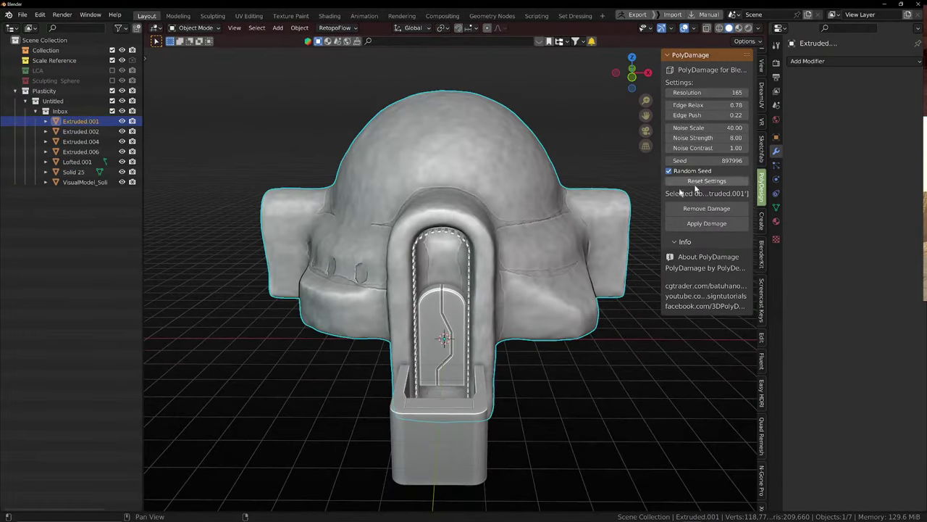
click(467, 219)
click(470, 218)
key(ctrl+z)
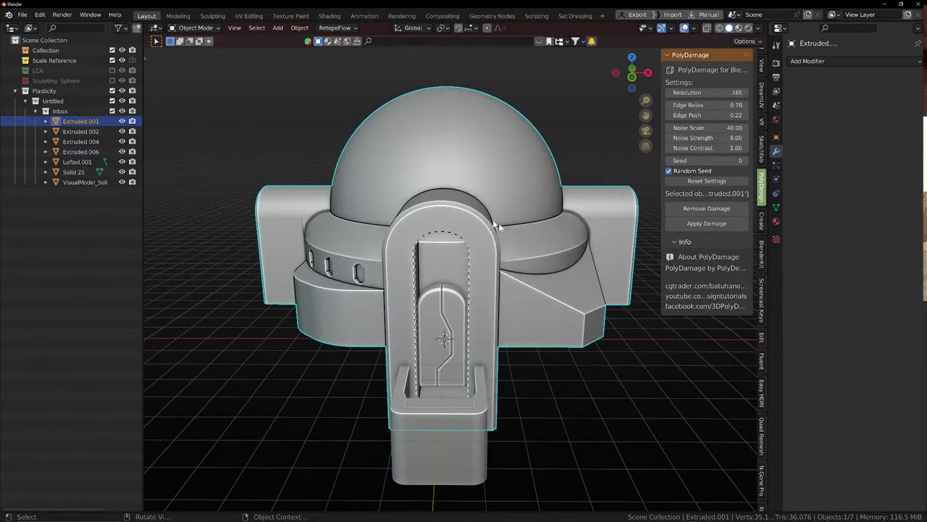
Try PolyDamage on the main building body with Noise Scale at 4.78, and undo it
scroll(414, 265, up, 3)
middle_drag(373, 245, 449, 281)
middle_drag(558, 204, 517, 214)
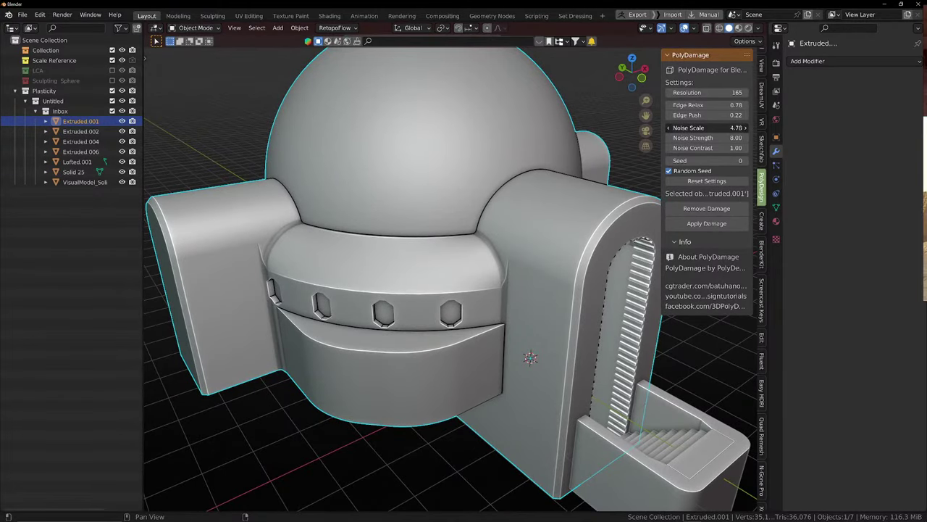
click(718, 225)
scroll(478, 275, down, 1)
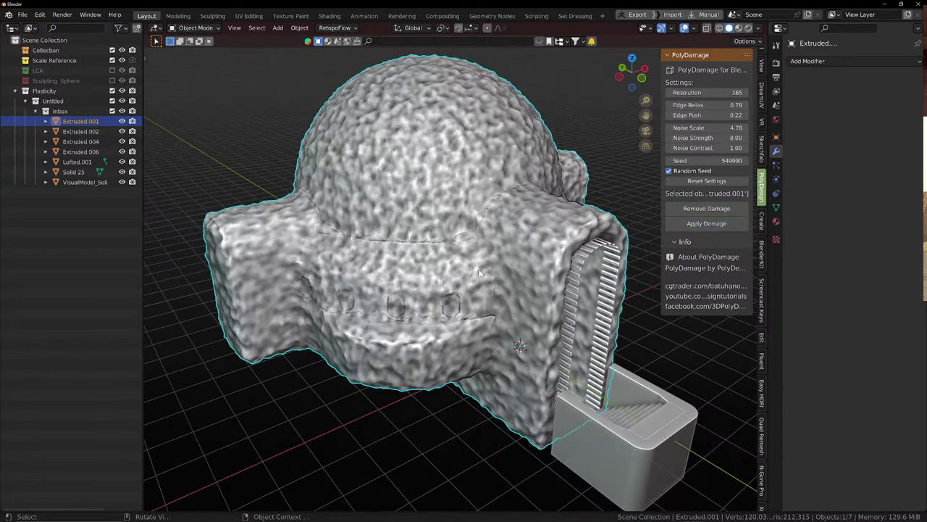
middle_drag(554, 271, 488, 232)
scroll(489, 232, down, 2)
key(ctrl+z)
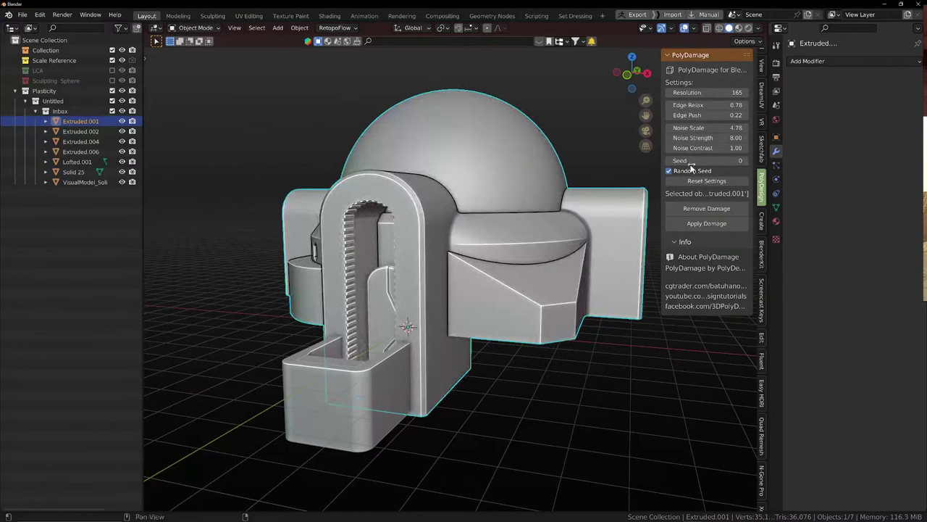
Apply PolyDamage to the main building body with Edge Relax 0.27, Noise Scale 27.79, Noise Strength 4.91 and Noise Contrast 0.61
drag(707, 128, 685, 138)
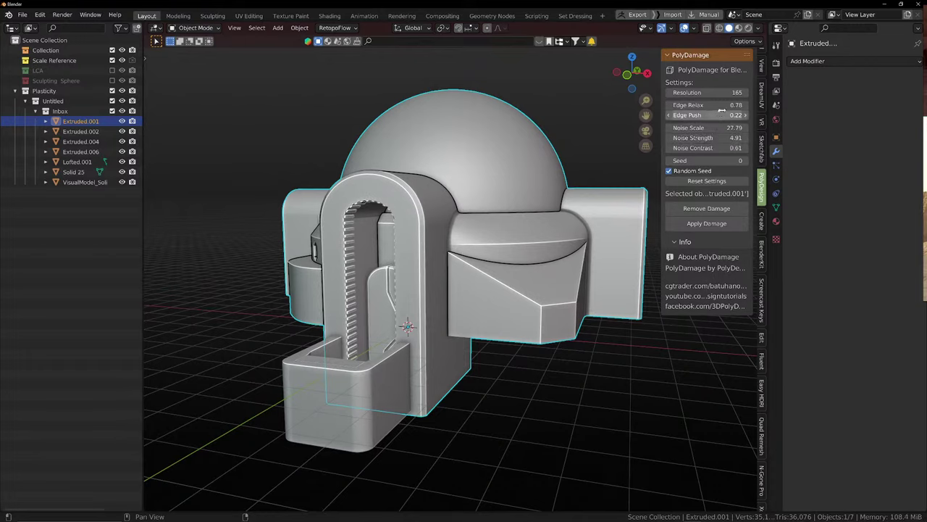
drag(722, 107, 702, 108)
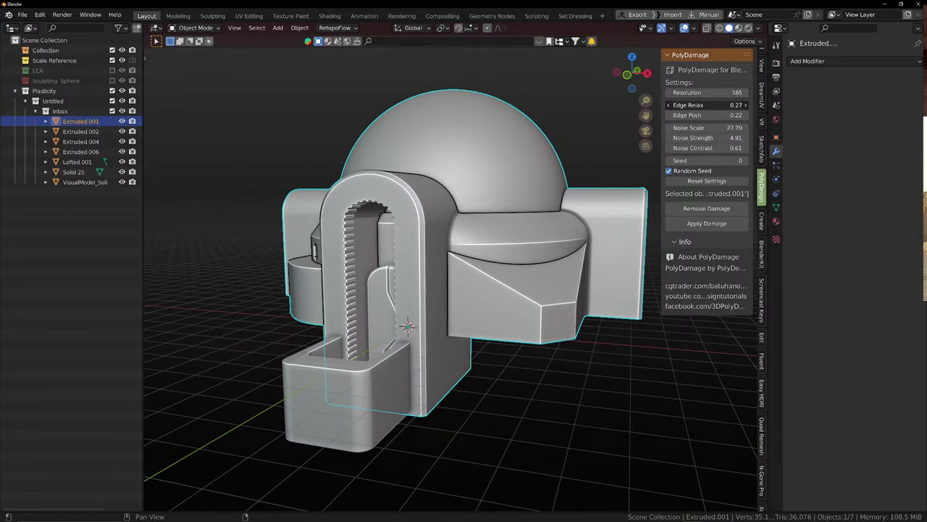
click(719, 223)
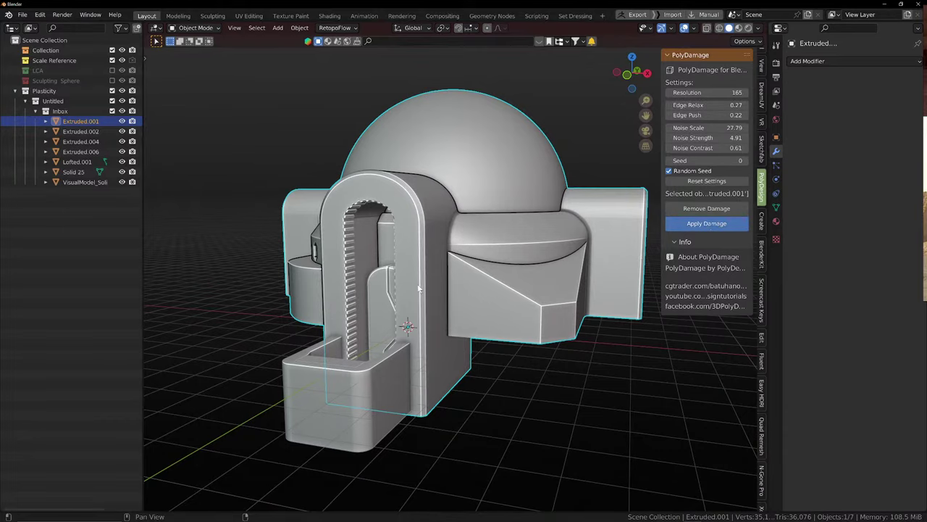
middle_drag(419, 290, 765, 308)
middle_drag(482, 311, 652, 294)
scroll(580, 318, up, 5)
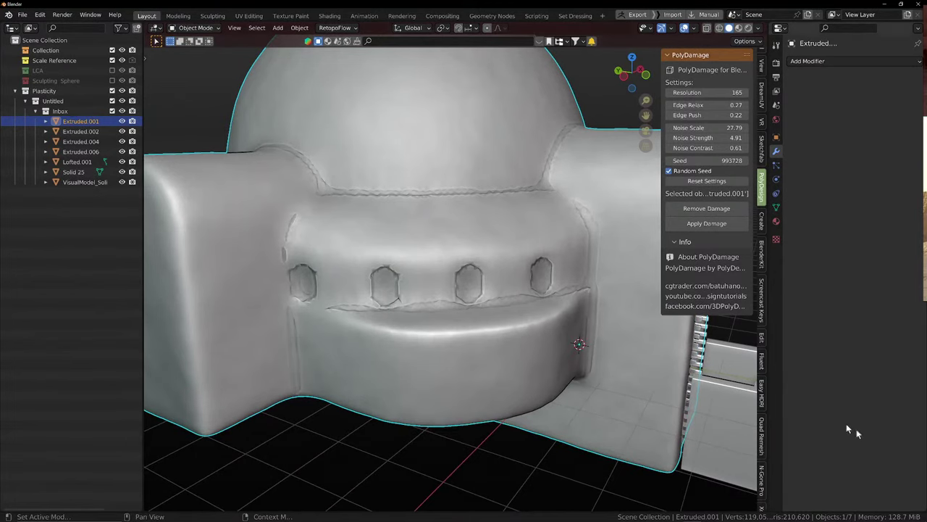
scroll(681, 414, down, 5)
middle_drag(681, 414, 408, 383)
scroll(407, 385, up, 4)
scroll(424, 356, down, 3)
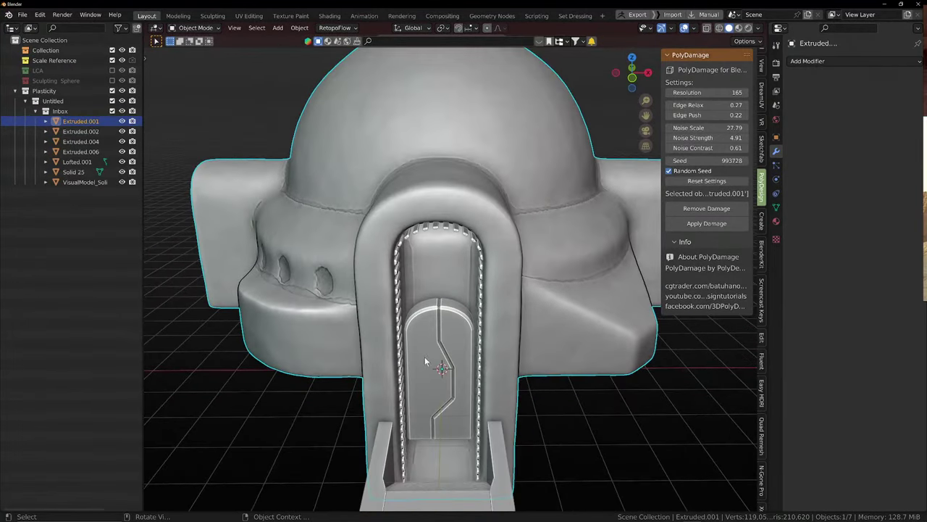
Move both door panels inside the entrance arch about 0.65 m along the Y axis
click(429, 349)
middle_drag(431, 351, 457, 347)
shift+click(462, 339)
key(g)
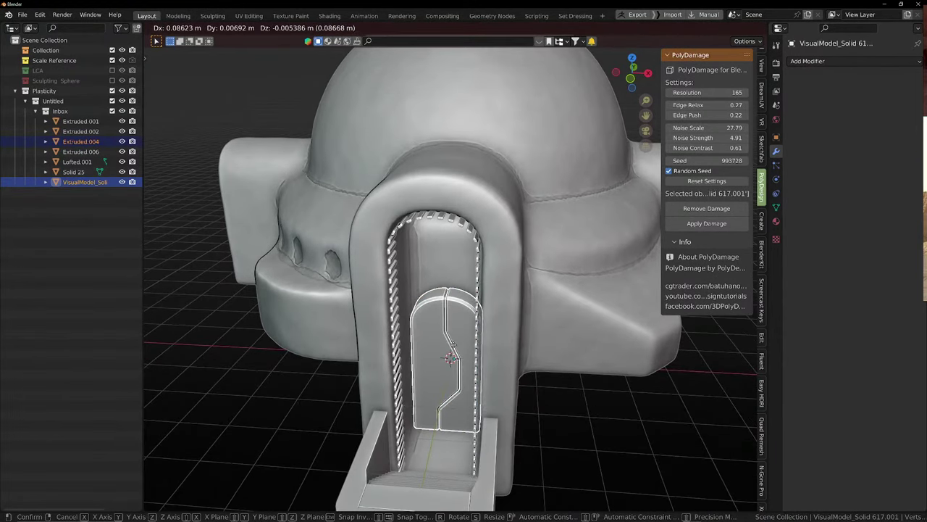
key(y)
click(458, 336)
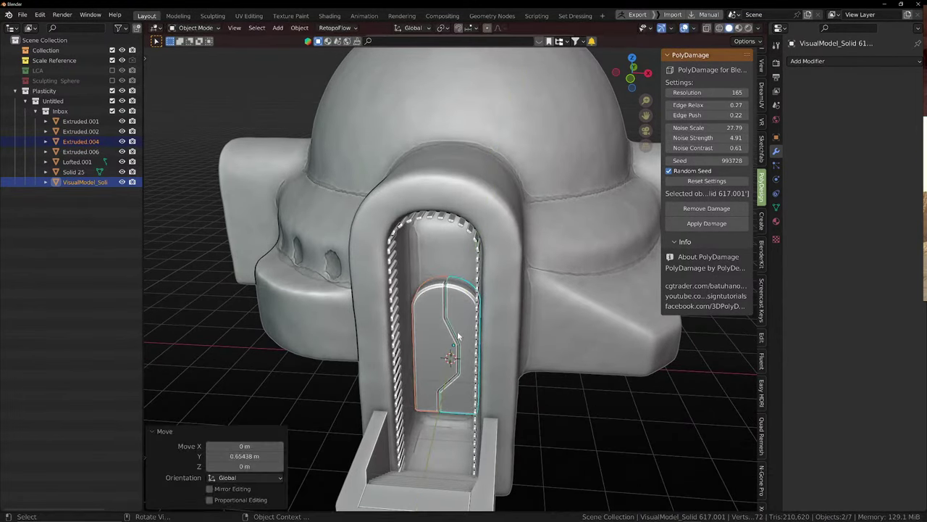
middle_drag(458, 336, 494, 312)
scroll(507, 311, up, 1)
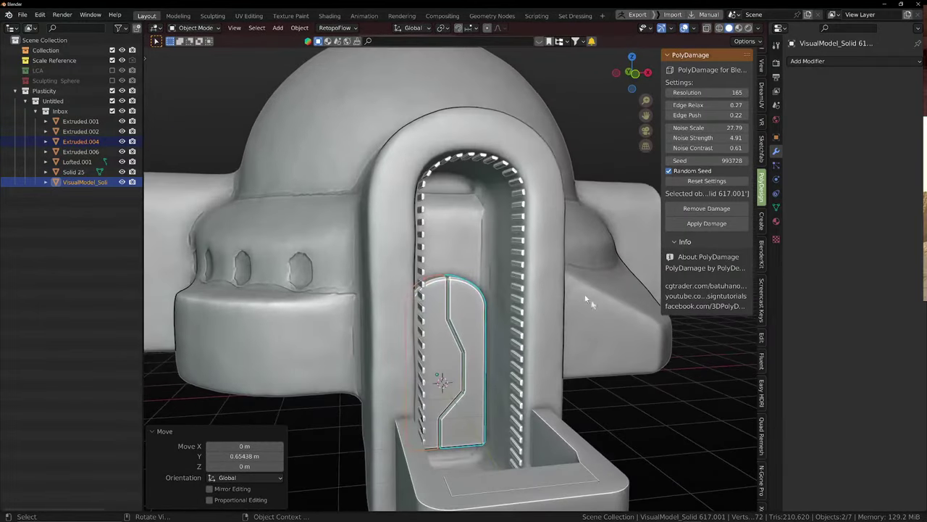
Apply PolyDamage with the same settings to the entrance stairs and shade them auto smooth
scroll(680, 390, down, 5)
middle_drag(600, 414, 534, 310)
scroll(463, 373, down, 2)
scroll(459, 378, up, 1)
click(457, 378)
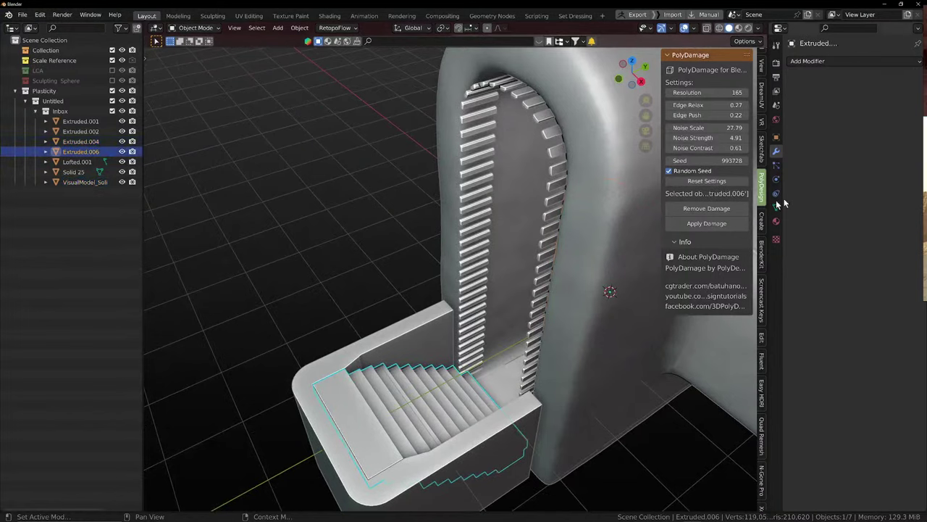
click(708, 225)
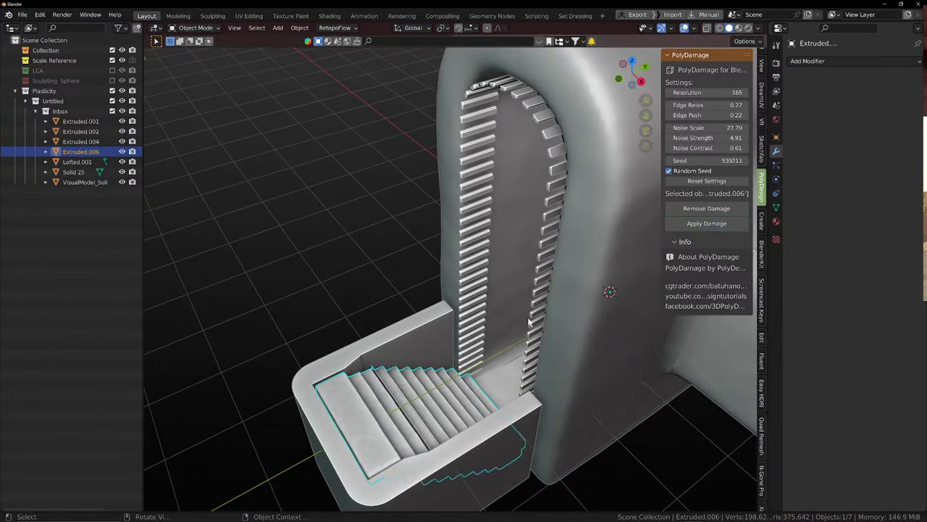
middle_drag(529, 324, 607, 354)
right_click(607, 354)
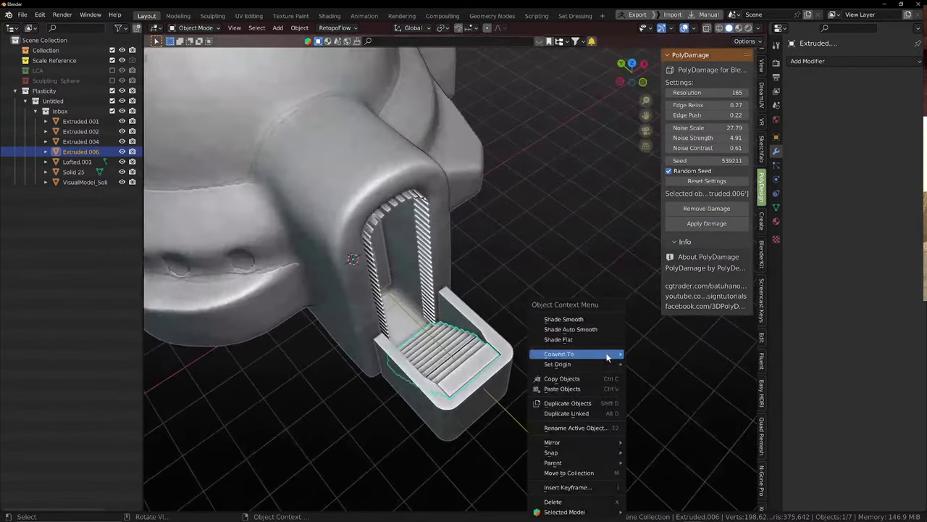
click(579, 329)
Apply PolyDamage with the same settings to the walled box around the entrance stairs, and deselect it
click(468, 403)
middle_drag(468, 402, 614, 235)
scroll(491, 354, up, 2)
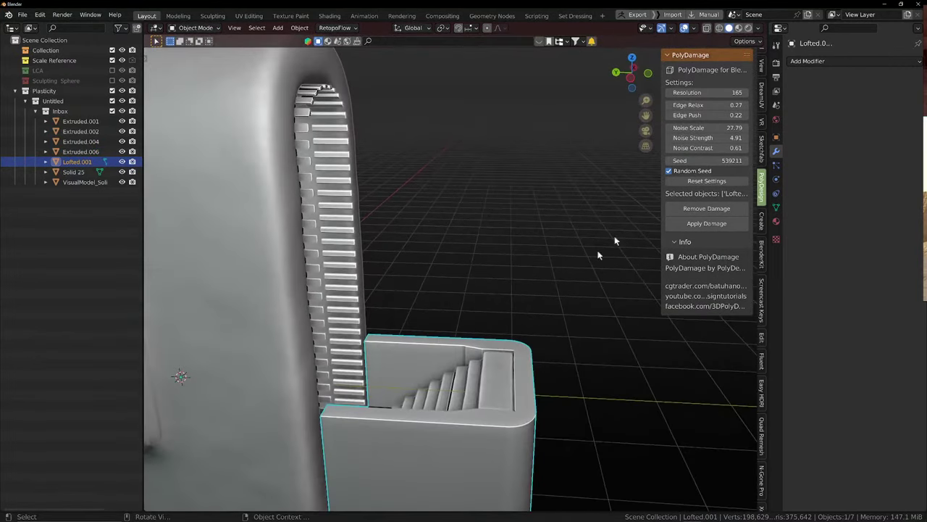
click(702, 224)
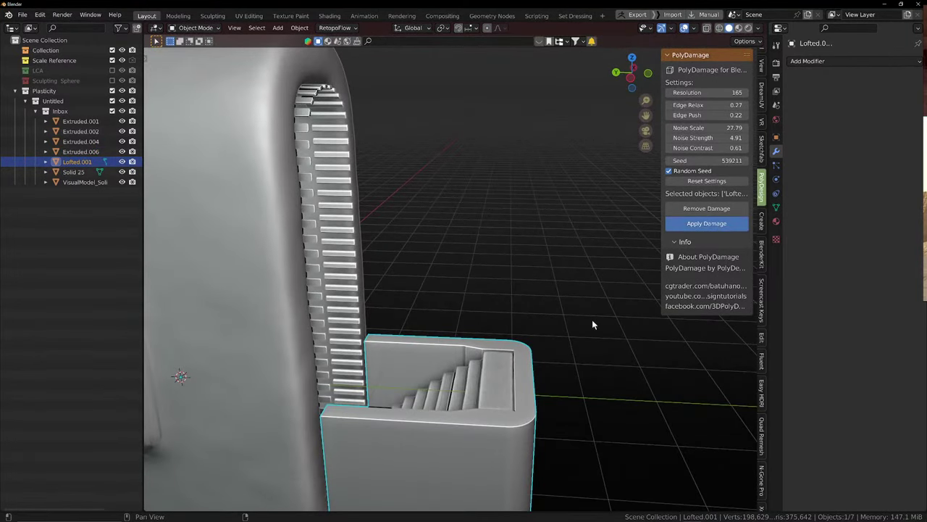
scroll(592, 324, down, 3)
click(594, 327)
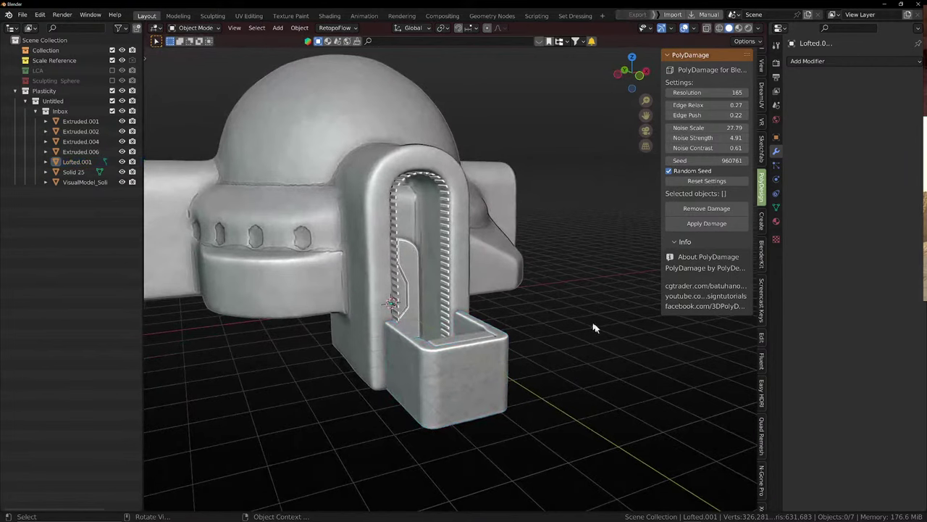
Examine the mesh density of the damaged stair box in Edit Mode, and return to Object Mode
middle_drag(593, 326, 494, 333)
scroll(481, 324, up, 2)
click(481, 337)
scroll(481, 337, up, 3)
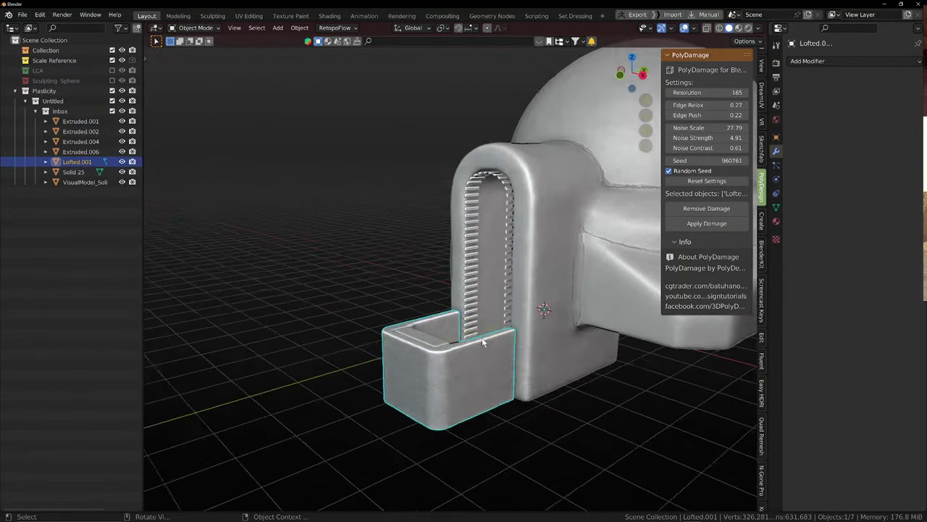
key(Tab)
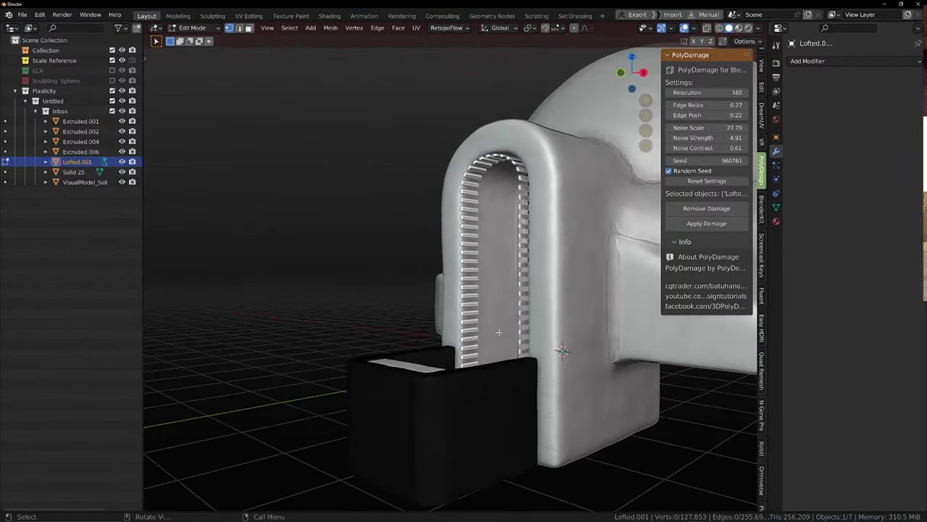
key(a)
middle_drag(495, 372, 556, 367)
key(alt+a)
scroll(555, 367, down, 3)
key(Tab)
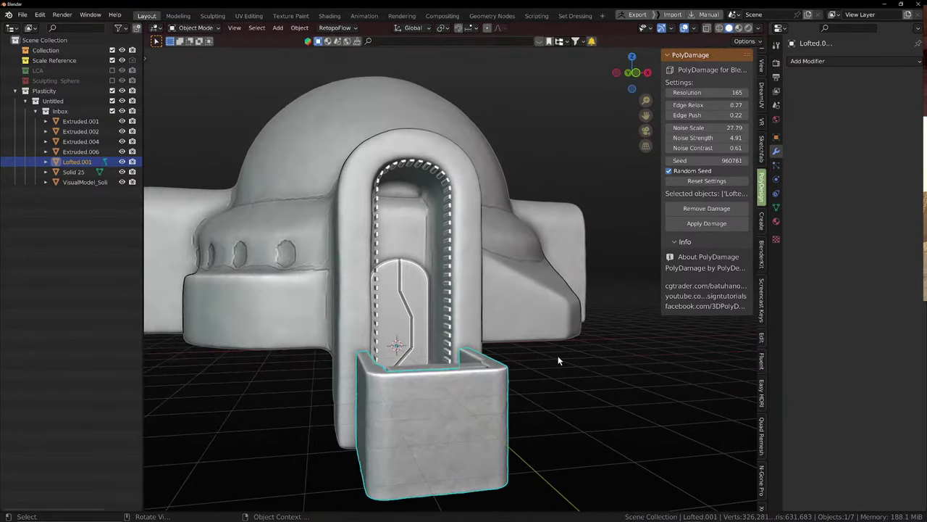
Scale the arched row of slats inside the doorway up to about 1.04
scroll(551, 382, up, 2)
scroll(548, 376, down, 4)
middle_drag(549, 372, 432, 370)
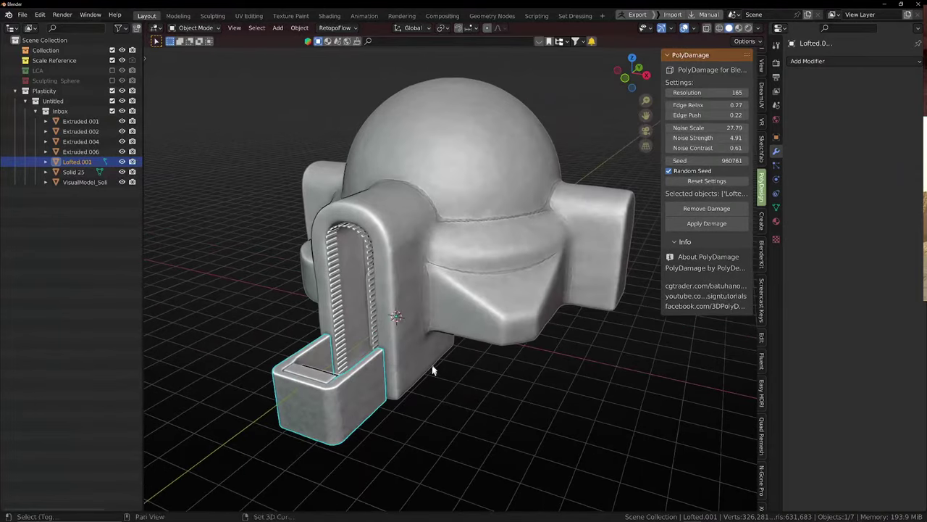
mouse_move(519, 334)
middle_down()
mouse_move(474, 321)
mouse_move(520, 336)
mouse_move(523, 318)
middle_up()
scroll(523, 318, up, 3)
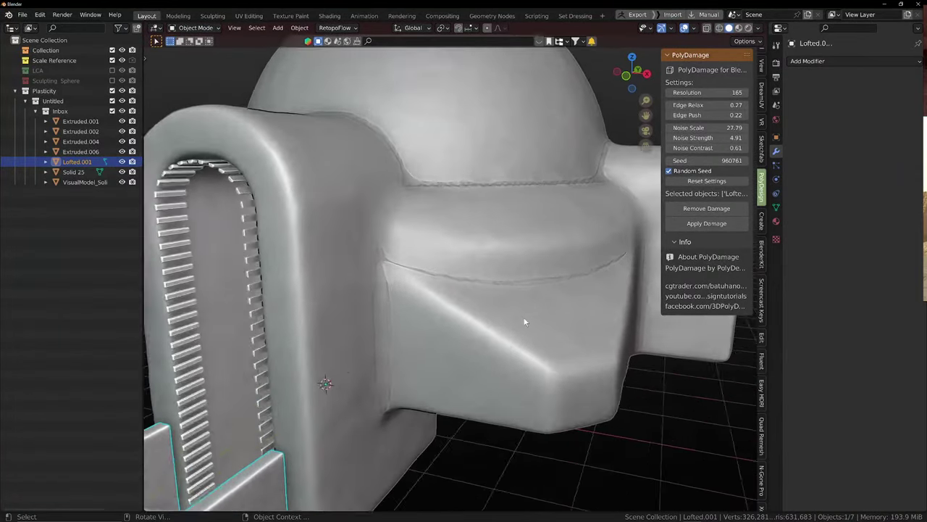
scroll(525, 322, down, 4)
middle_drag(517, 275, 462, 288)
click(406, 147)
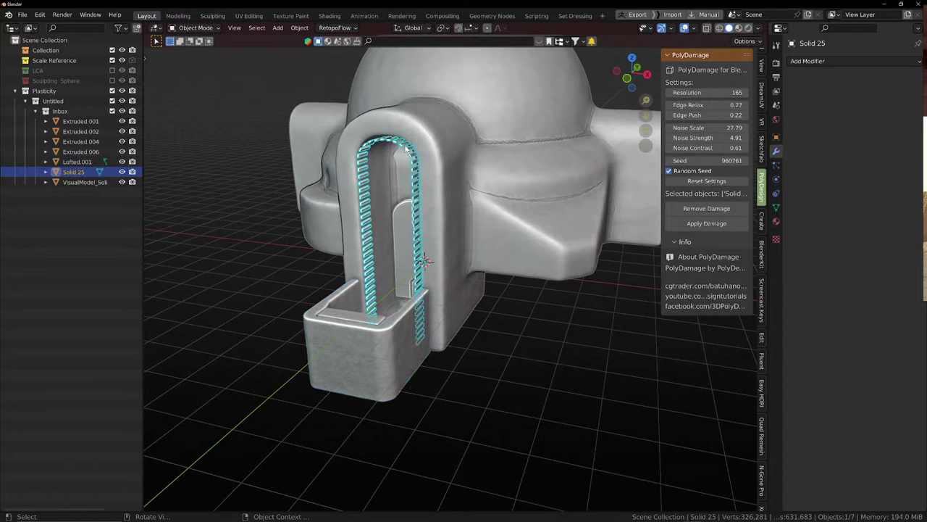
key(s)
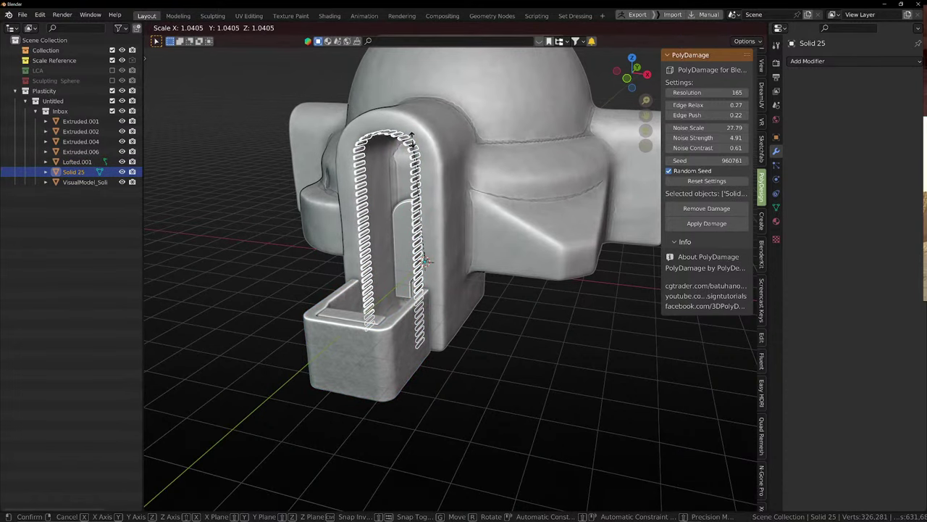
click(412, 140)
right_click(412, 140)
click(466, 181)
scroll(433, 197, up, 1)
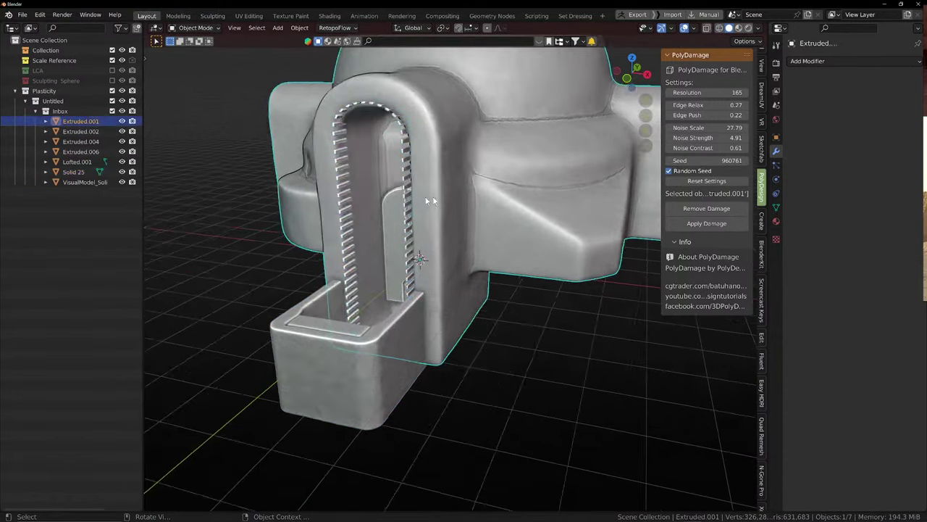
Scale the arched row of slats in the doorway up by about 1.07, and scale it down by about 0.91
middle_drag(428, 201, 519, 255)
click(472, 224)
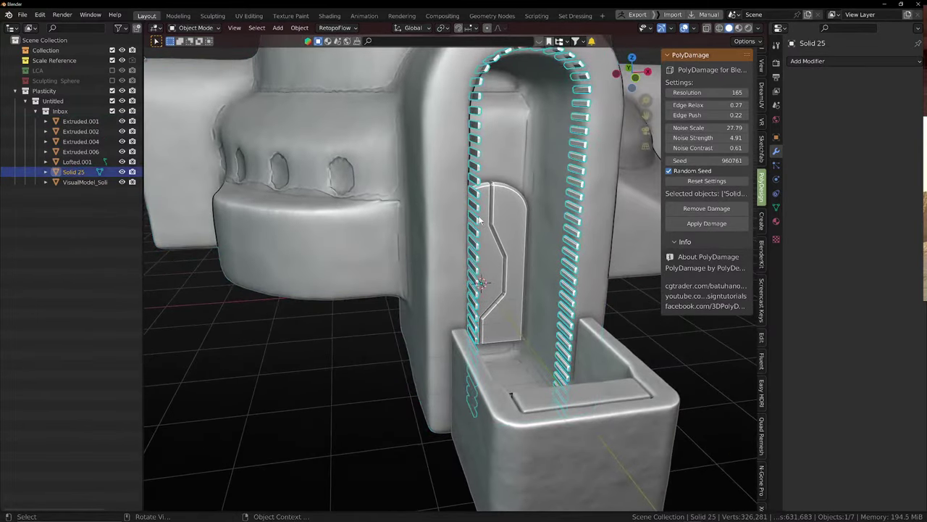
key(s)
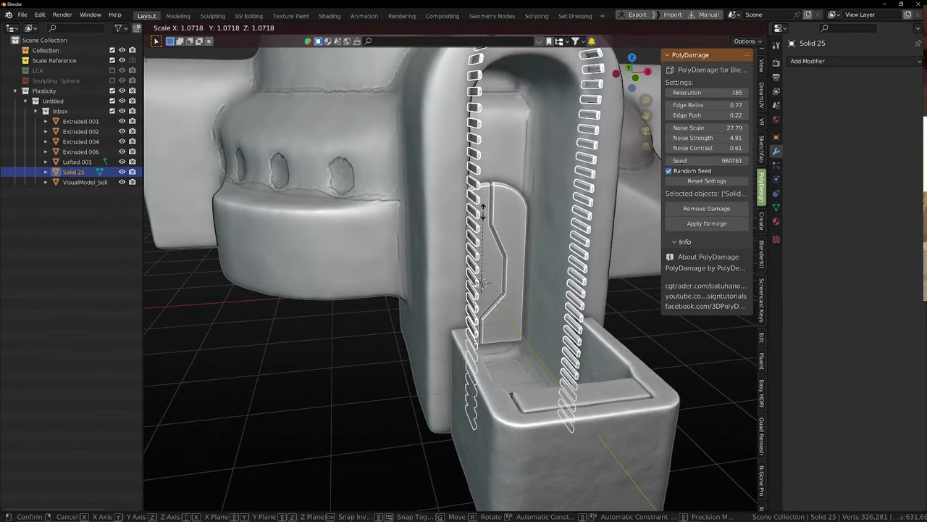
click(475, 207)
scroll(475, 208, down, 2)
middle_drag(478, 212, 466, 237)
scroll(466, 226, up, 2)
key(s)
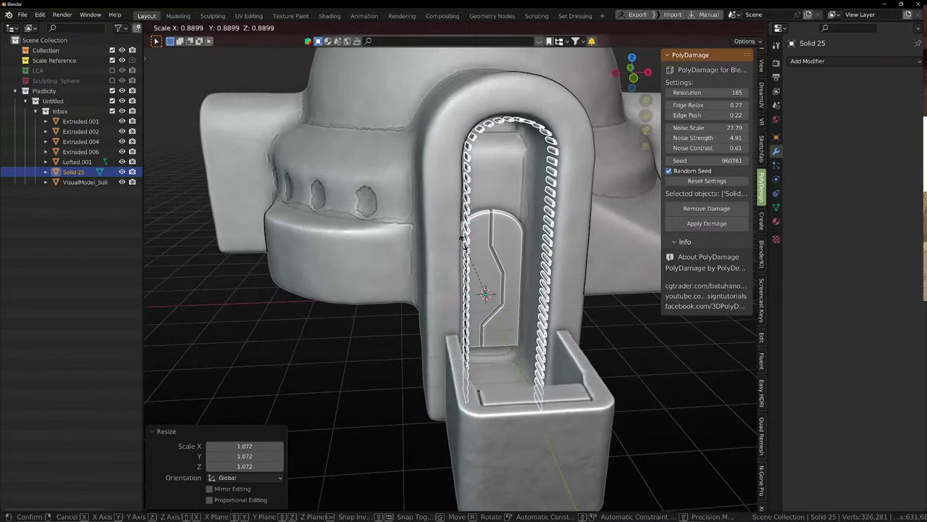
click(466, 246)
Move the arched row of slats along the global Y axis to seat it inside the doorway
key(g)
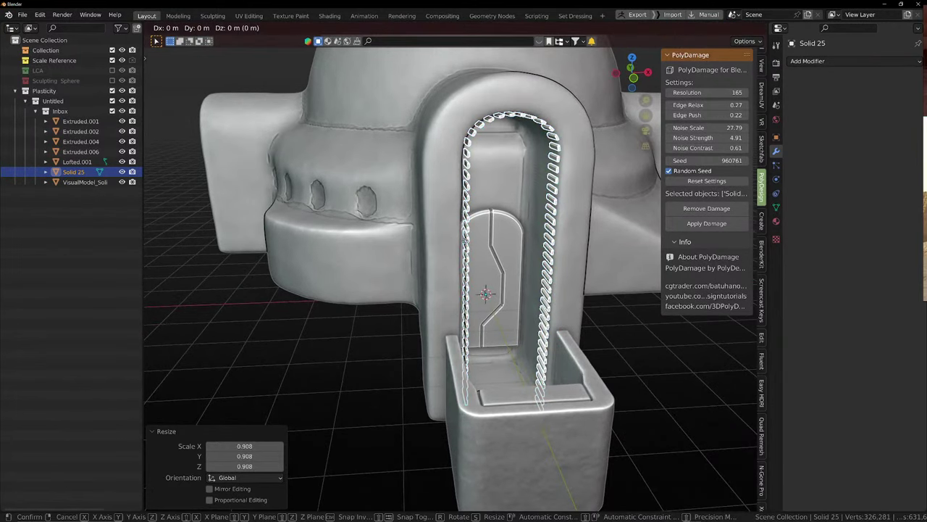
key(y)
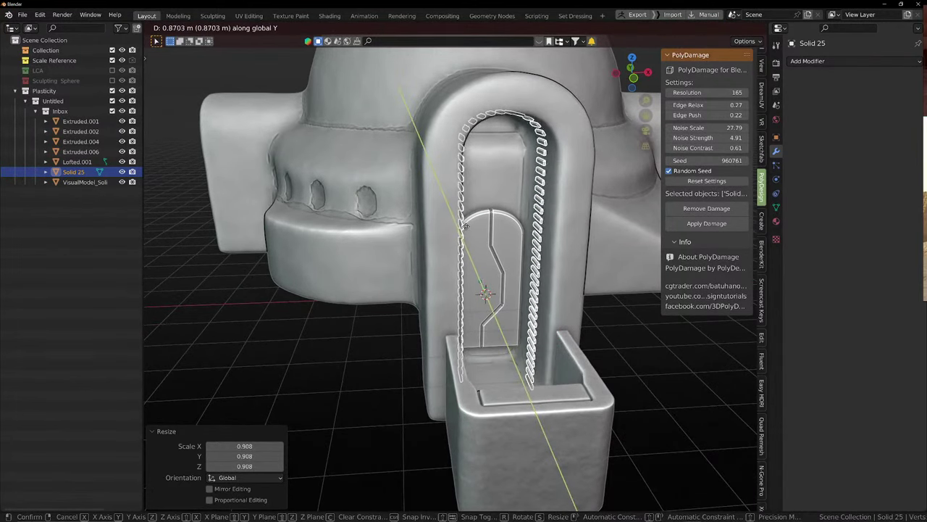
click(471, 236)
Try applying PolyDamage with the same settings to the doorway slats, and undo it
middle_drag(472, 236, 455, 369)
scroll(437, 234, up, 5)
scroll(436, 377, down, 3)
click(711, 224)
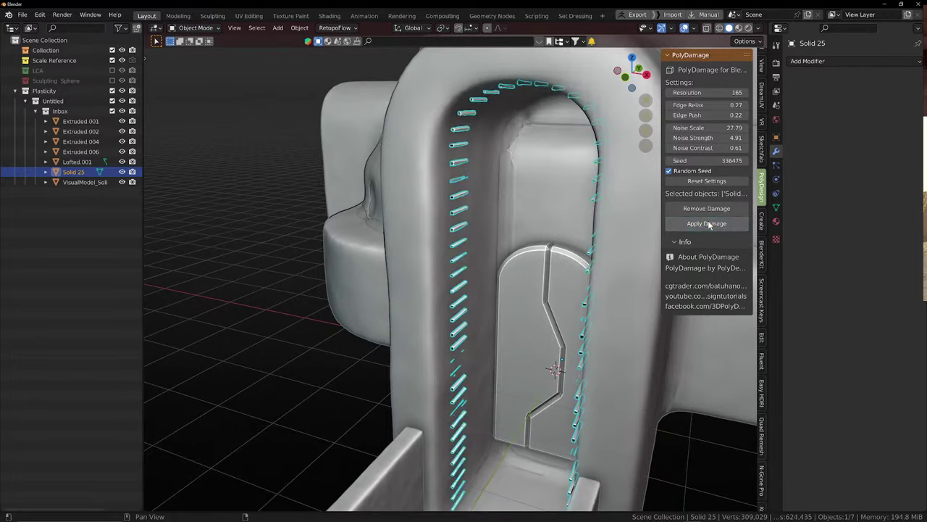
middle_drag(571, 256, 561, 255)
key(ctrl+z)
Deselect the slats and view the whole building in rendered viewport shading
scroll(526, 276, down, 3)
middle_drag(467, 304, 506, 280)
scroll(514, 298, down, 4)
click(555, 303)
middle_drag(554, 303, 410, 310)
scroll(556, 287, down, 2)
middle_drag(556, 286, 466, 297)
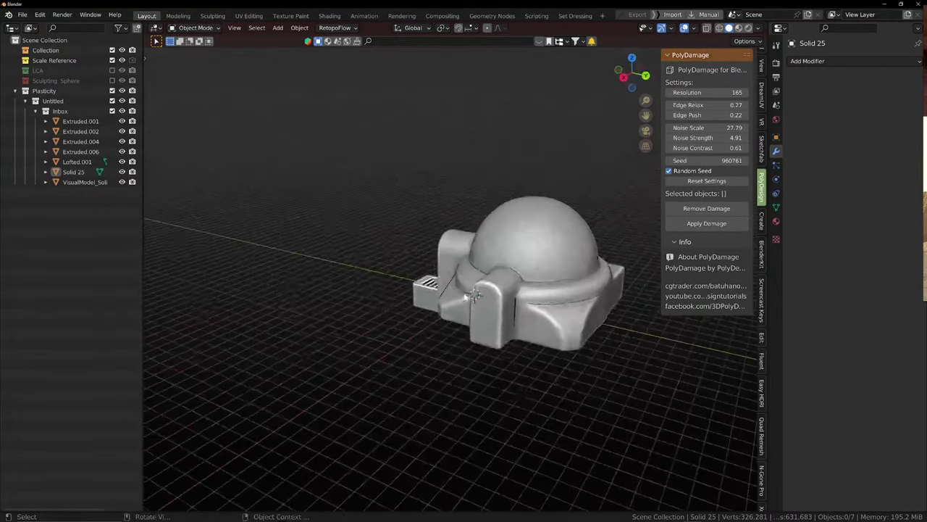
click(746, 29)
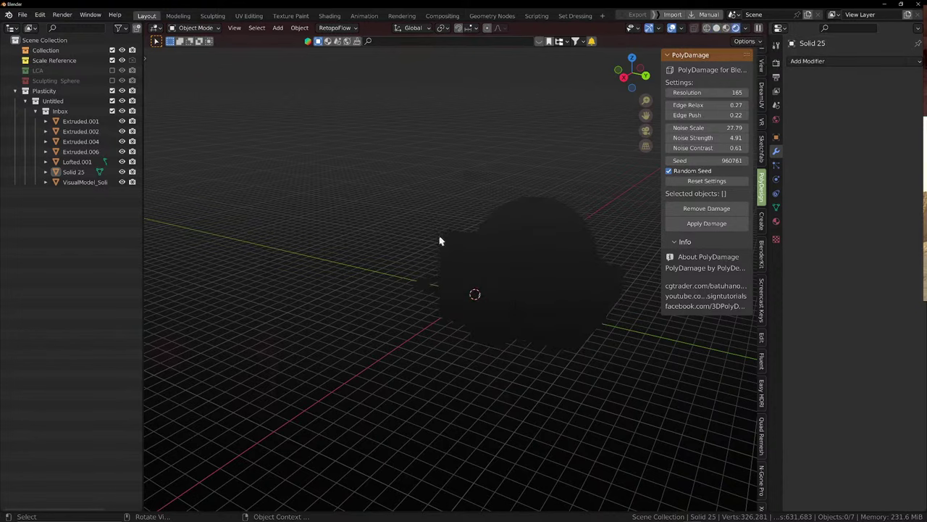
mouse_move(439, 242)
middle_down()
mouse_move(578, 249)
mouse_move(428, 261)
mouse_move(429, 275)
middle_up()
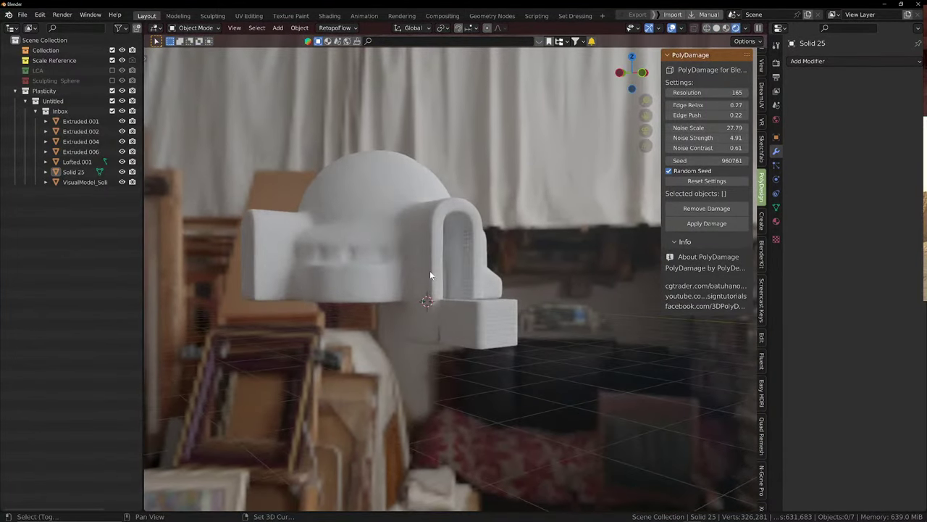
Add a plane mesh as ground under the building and enter Edit Mode on it
key(shift+a)
mouse_move(440, 269)
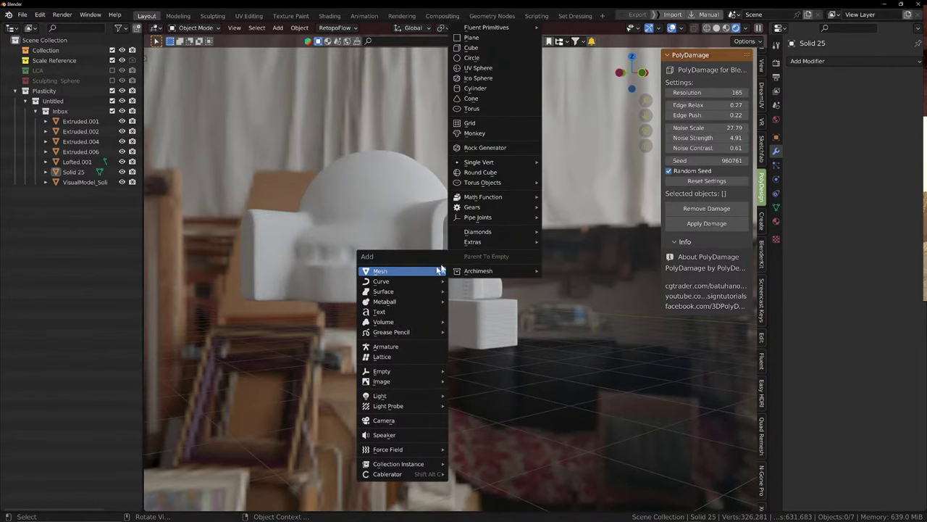
click(521, 38)
middle_drag(486, 236, 415, 292)
key(Tab)
key(s)
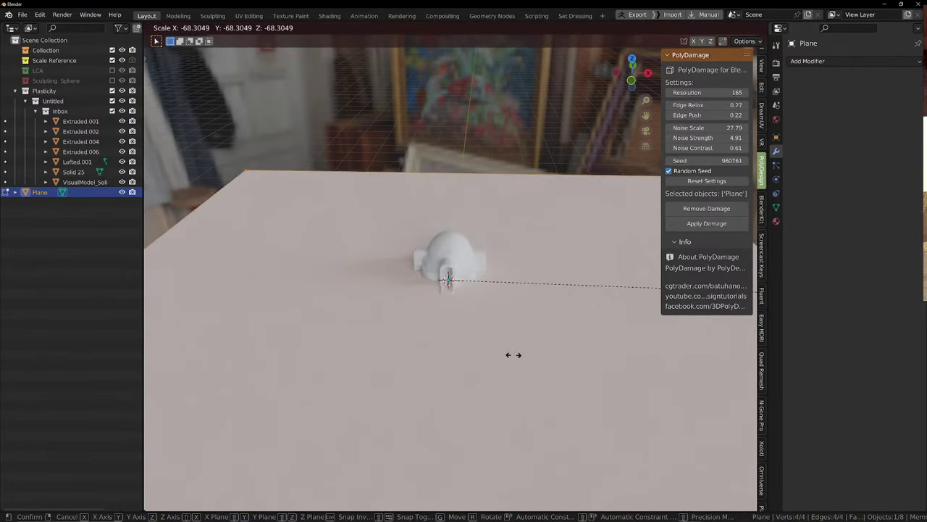
text(150)
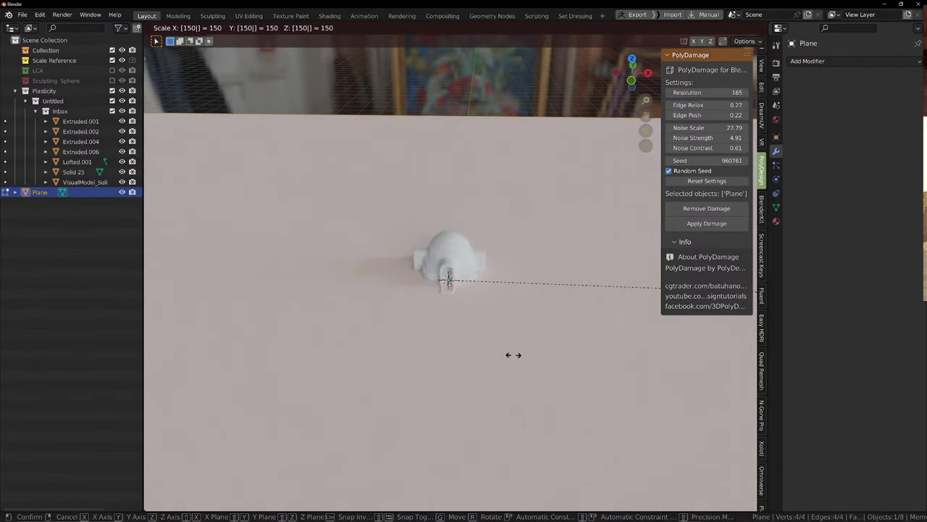
key(BackSpace)
key(BackSpace)
key(BackSpace)
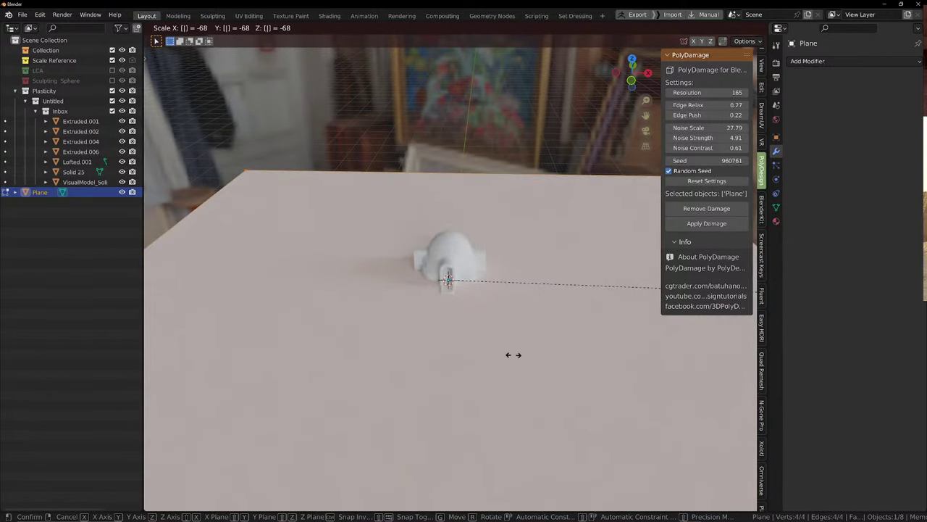
key(Escape)
Scale the ground plane's mesh by 200 and deselect its vertices
text(s)
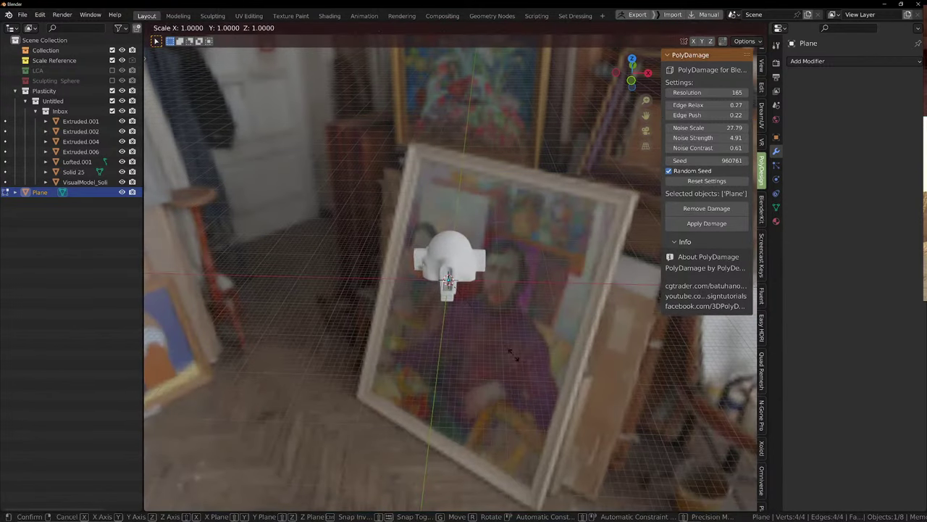
text(200)
key(Return)
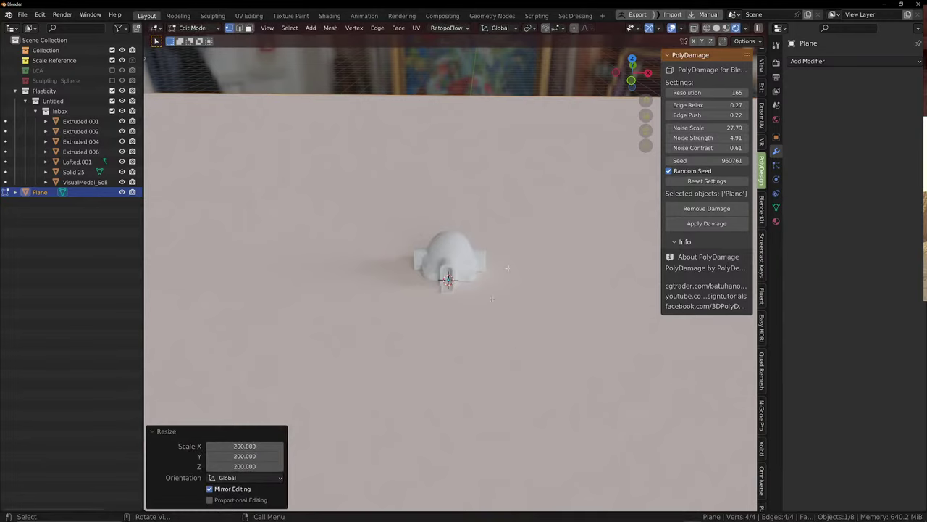
right_click(557, 208)
click(463, 312)
Examine the building on the ground plane in rendered shading, and switch the viewport back to solid shading
middle_drag(480, 320, 418, 371)
scroll(476, 295, up, 2)
scroll(511, 297, up, 9)
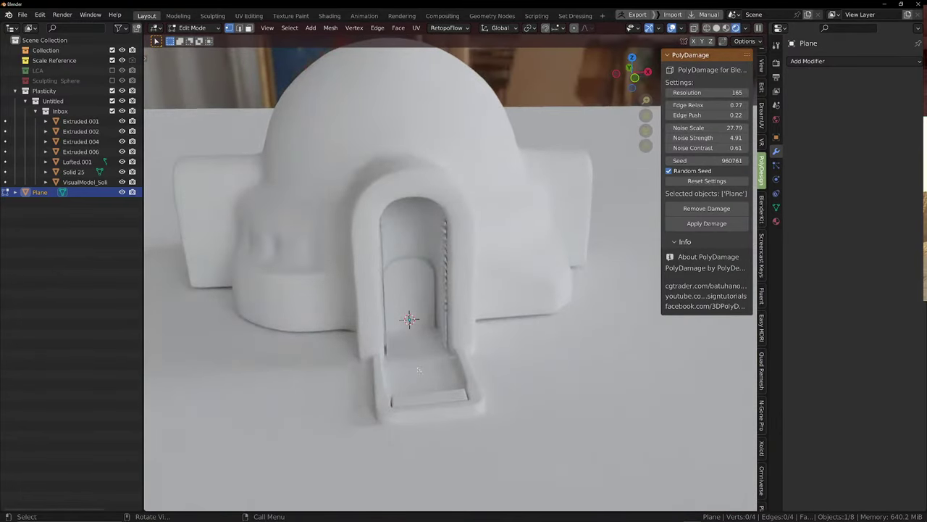
scroll(520, 382, down, 5)
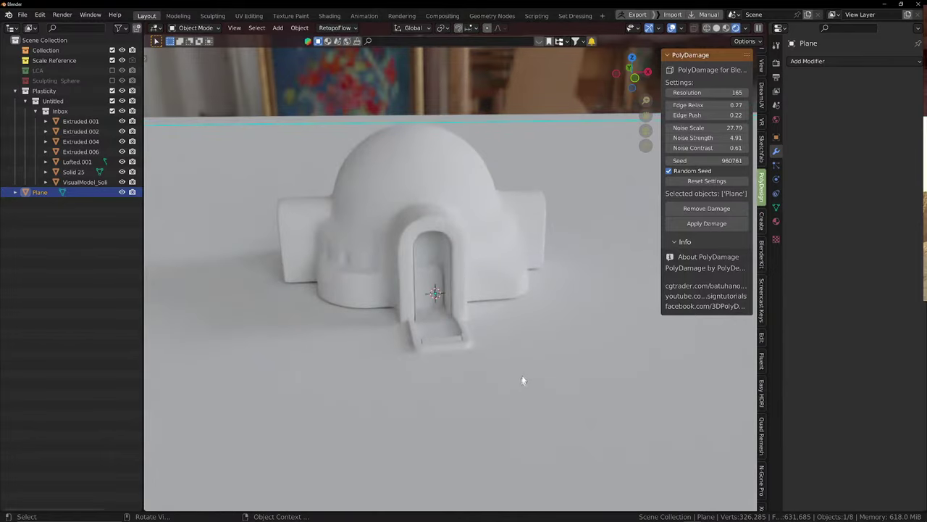
click(717, 28)
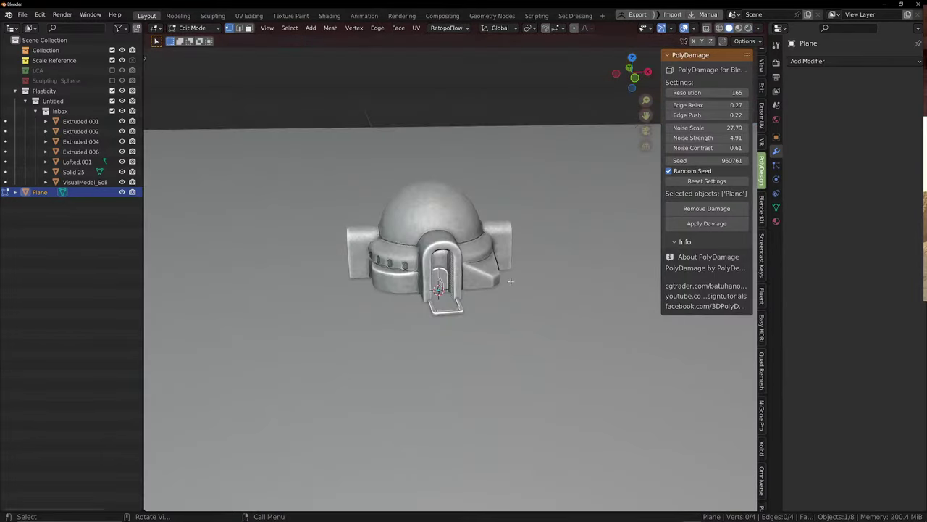
scroll(521, 263, down, 4)
middle_drag(522, 263, 539, 298)
scroll(539, 298, up, 2)
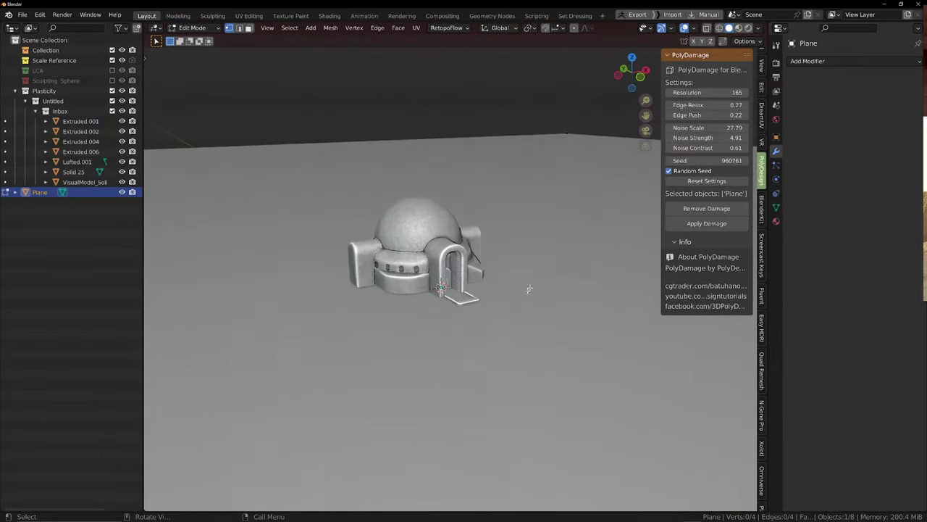
Try the matte beige matcap for the solid viewport shading
click(760, 29)
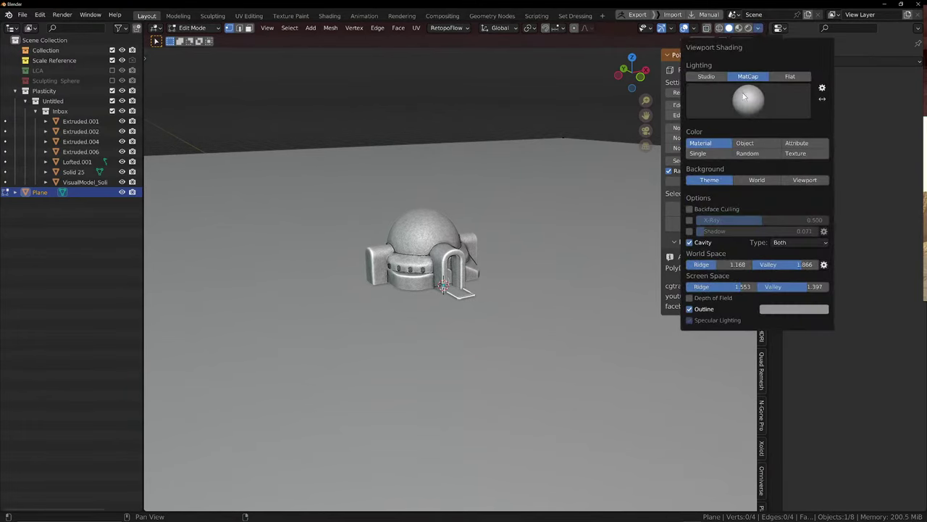
click(744, 96)
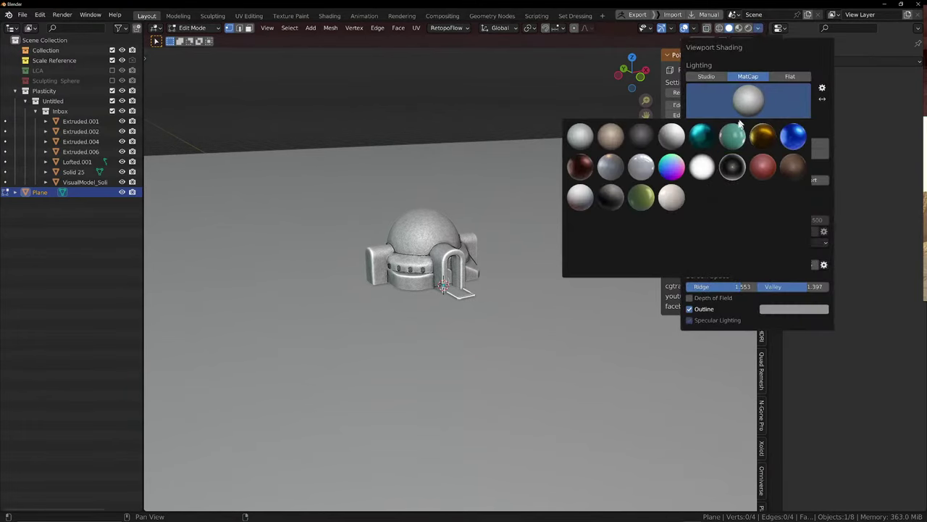
click(611, 137)
middle_drag(579, 206, 541, 106)
Set the viewport matcap to the glossy reddish-brown clay one and check it on the building
click(759, 28)
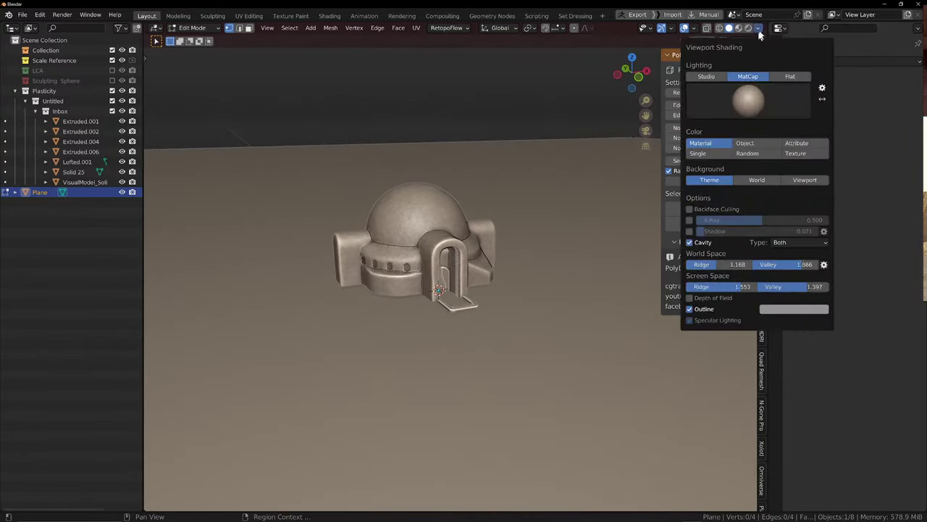
click(745, 112)
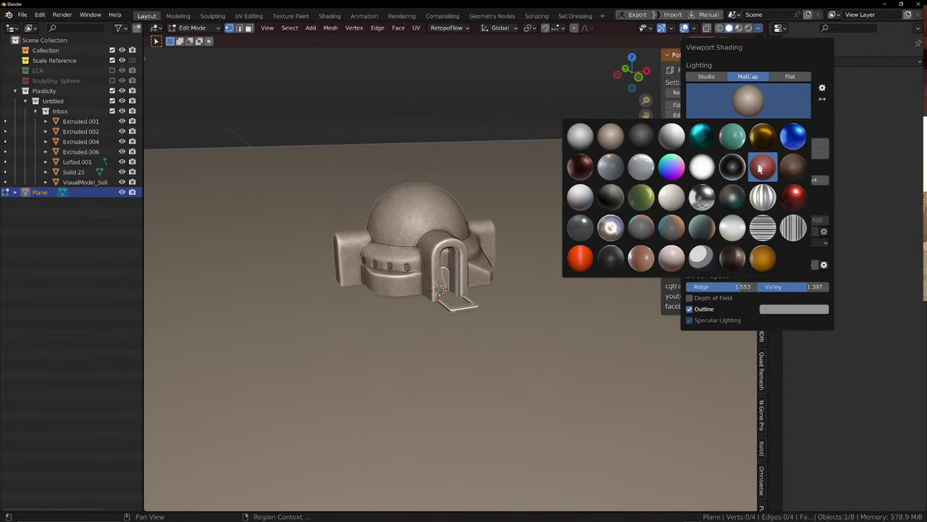
click(641, 258)
middle_drag(665, 226, 463, 247)
scroll(445, 232, up, 3)
scroll(445, 232, up, 3)
middle_drag(536, 259, 496, 256)
scroll(496, 256, down, 6)
scroll(496, 255, up, 3)
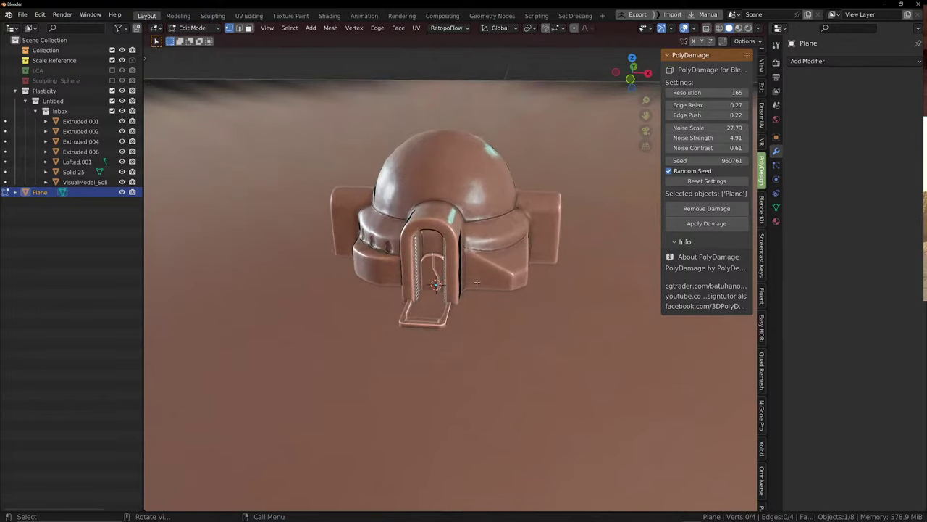
Examine how the building sits on the large ground plane from several angles and distances
mouse_move(706, 520)
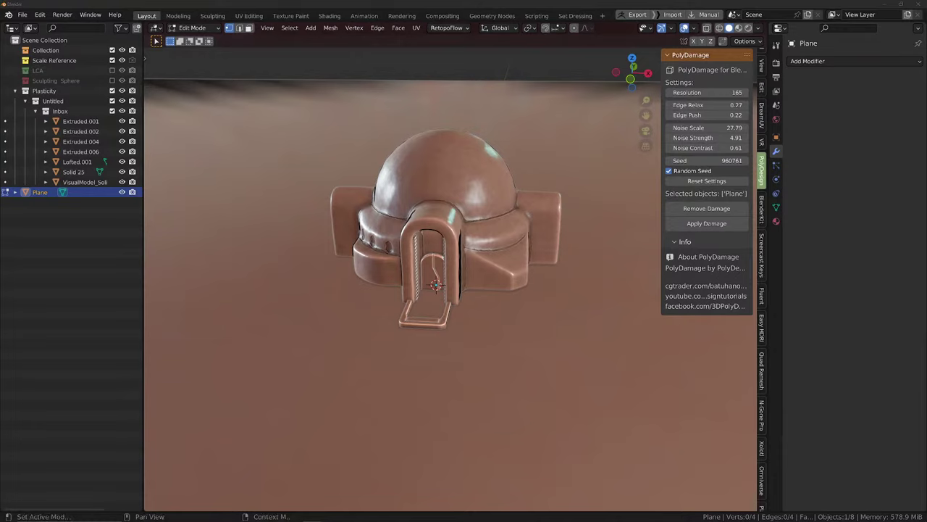
scroll(462, 354, up, 2)
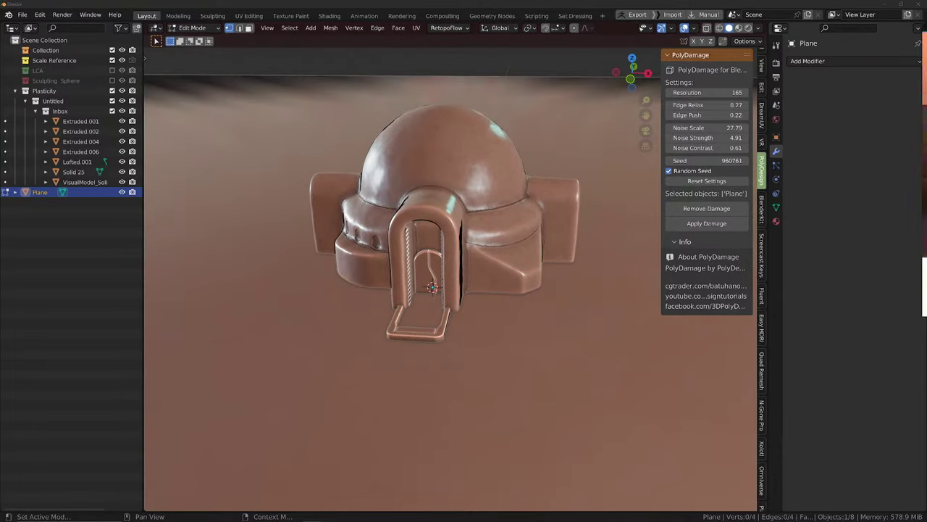
middle_drag(374, 310, 465, 418)
scroll(490, 291, up, 3)
scroll(471, 304, down, 4)
scroll(465, 419, down, 1)
scroll(478, 406, down, 2)
mouse_move(488, 376)
middle_down()
mouse_move(487, 334)
mouse_move(497, 380)
middle_up()
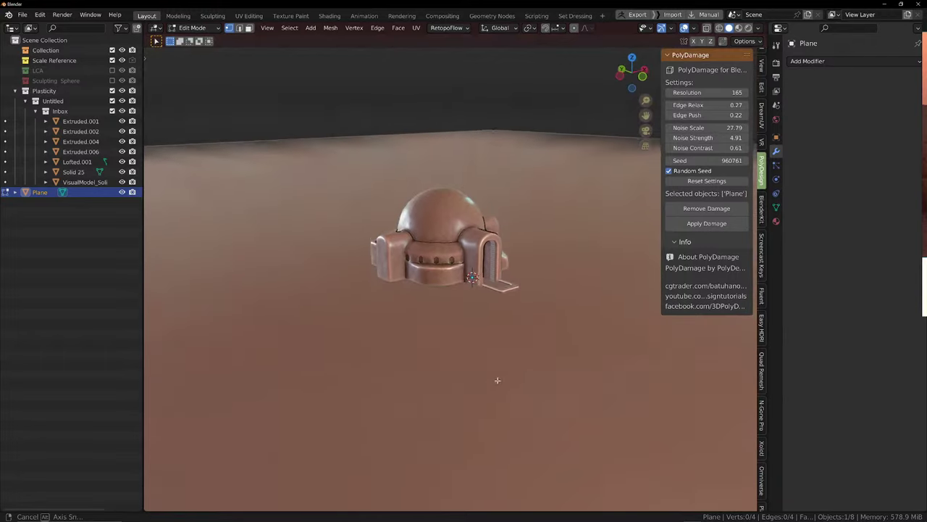
scroll(499, 378, down, 5)
scroll(503, 376, up, 2)
scroll(482, 363, up, 3)
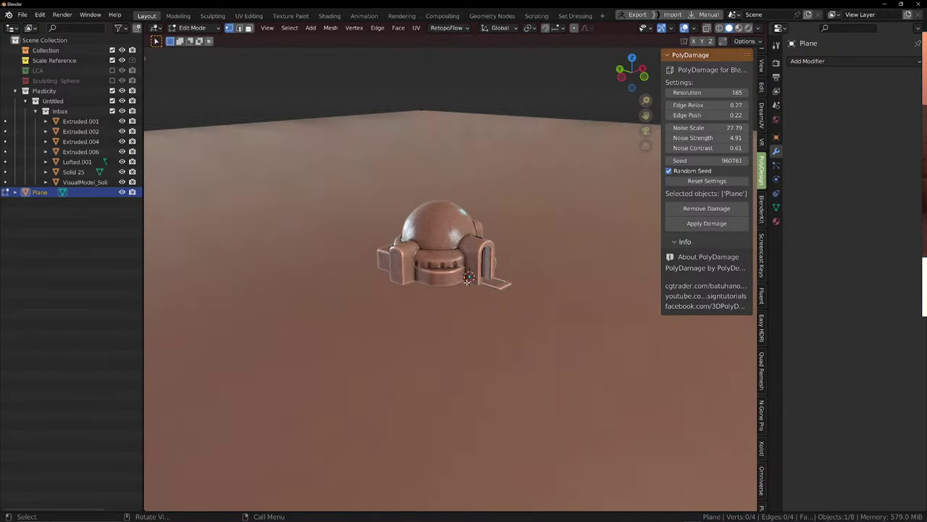
scroll(463, 278, down, 3)
Re-enter Edit Mode on the ground plane with its whole mesh selected
key(Tab)
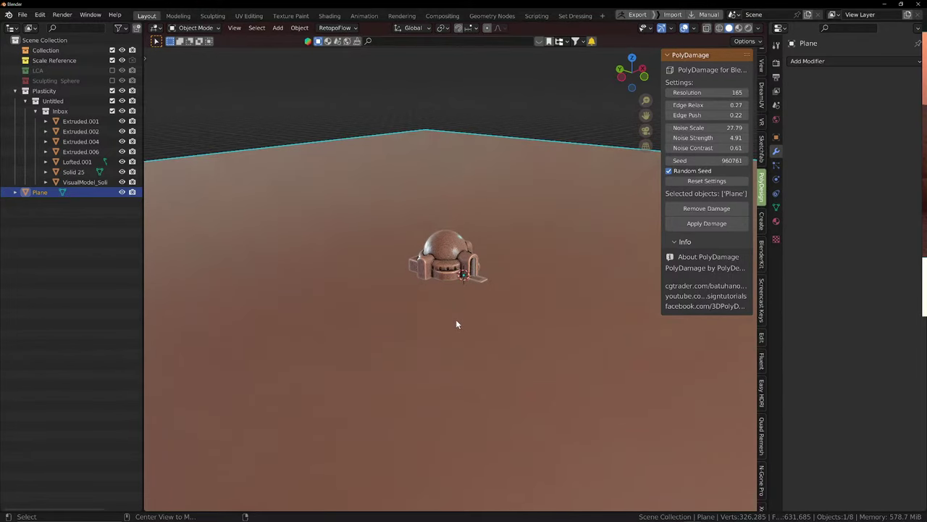
key(alt+z)
key(alt+z)
key(Tab)
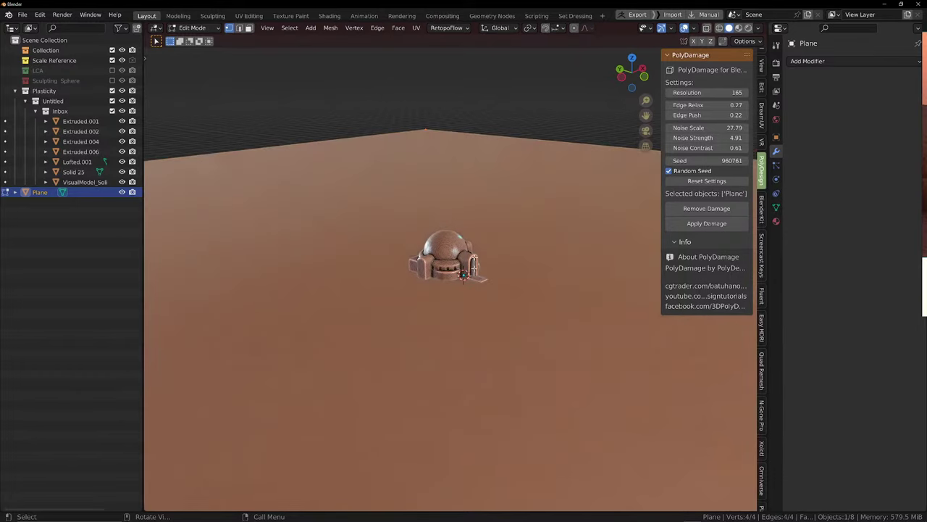
Try subdividing the ground plane with a high number of cuts, and undo the subdivision
right_click(484, 305)
click(462, 296)
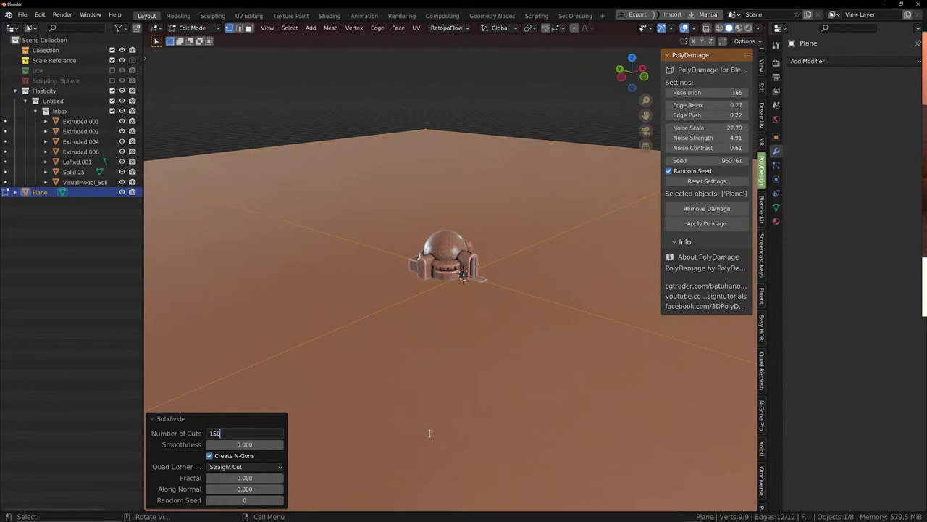
key(Return)
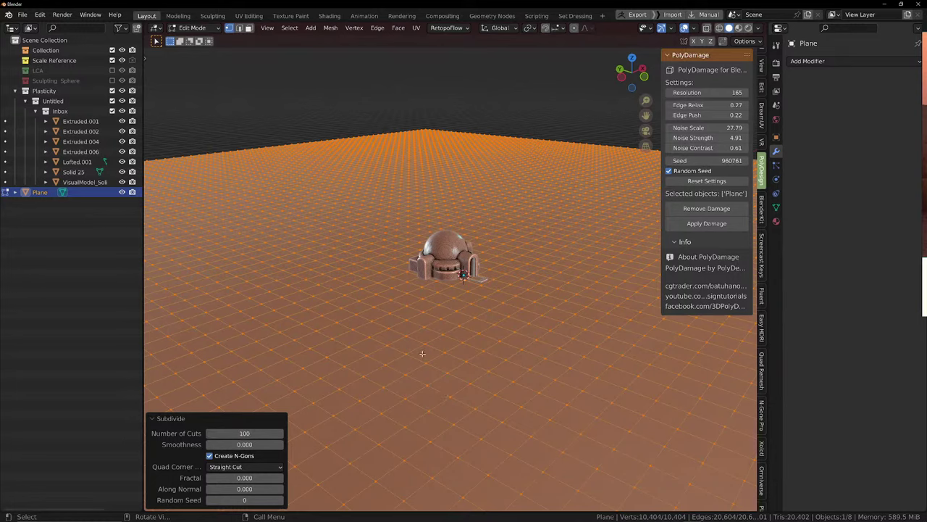
key(ctrl+z)
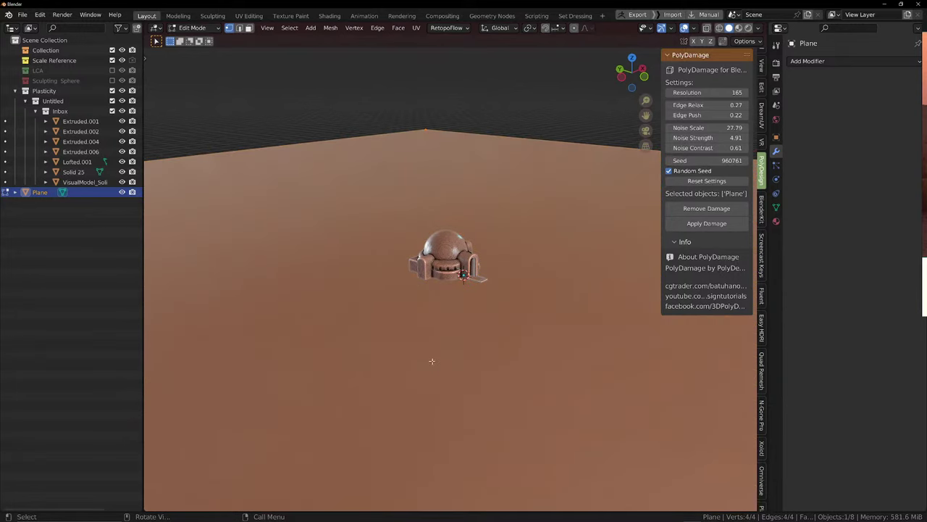
Subdivide the whole ground plane with 100 cuts
right_click(431, 360)
click(427, 298)
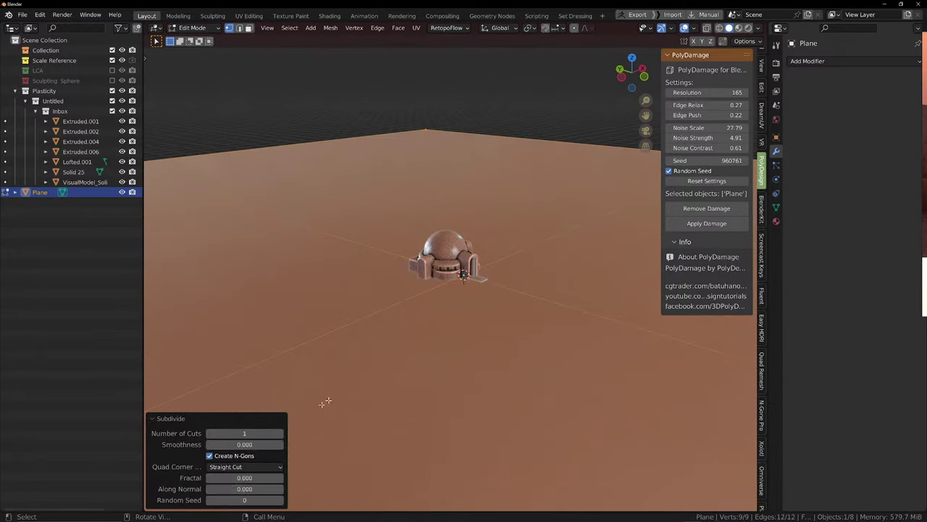
click(265, 433)
text(100)
key(Return)
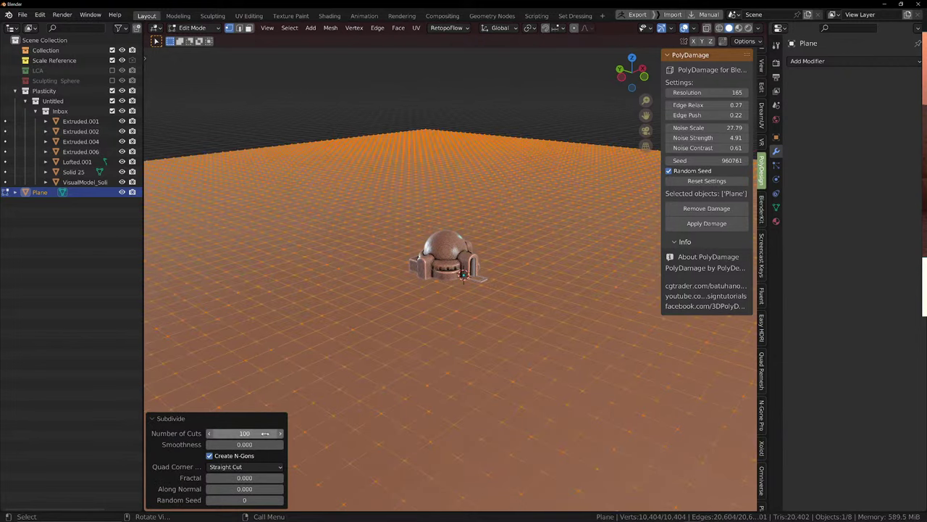
Add a Subdivision Surface modifier to the ground plane, set to Simple with 2 viewport levels
right_click(441, 295)
key(Tab)
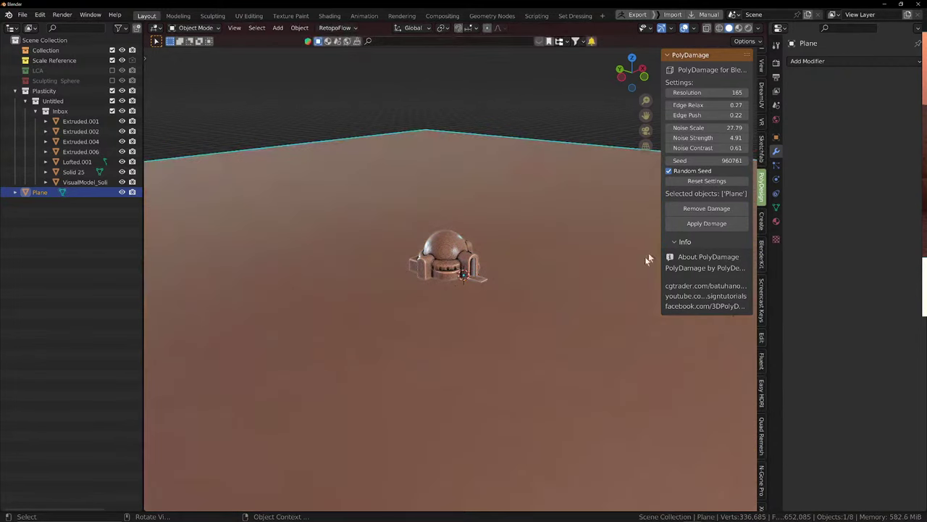
click(819, 62)
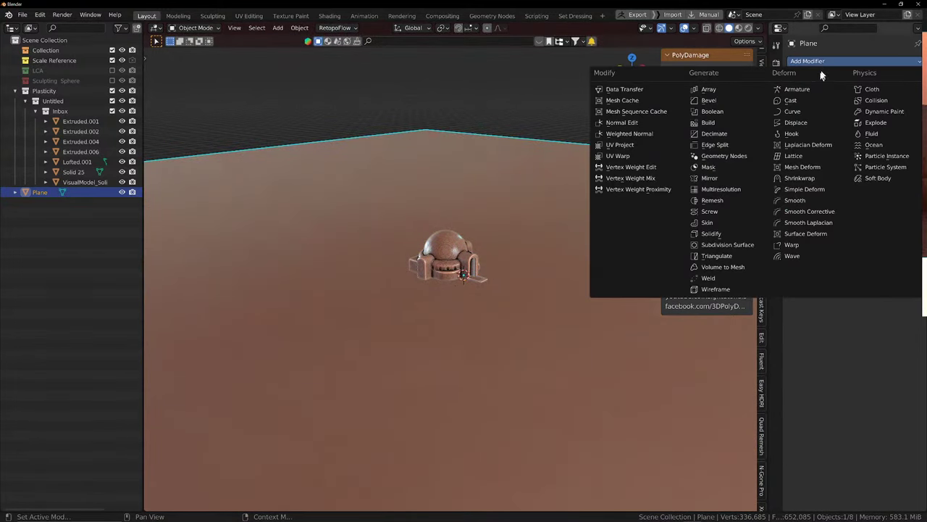
click(721, 246)
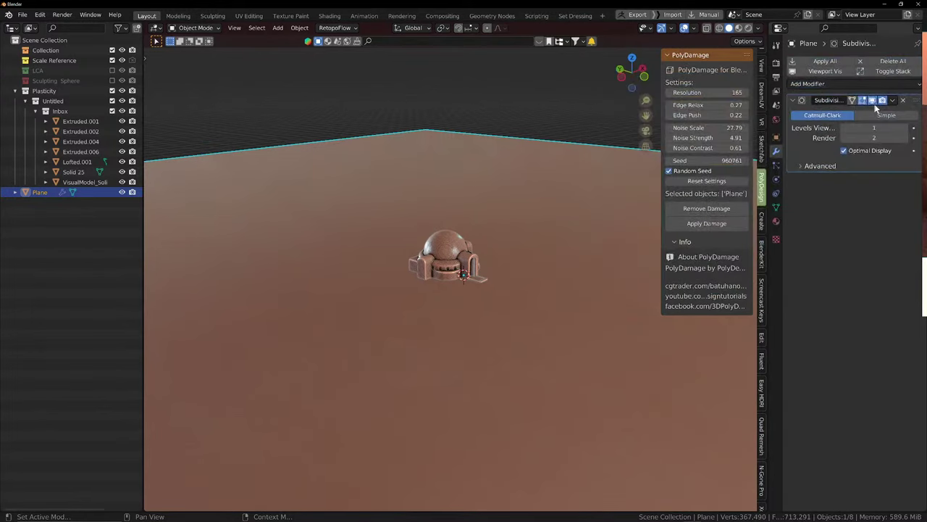
click(907, 129)
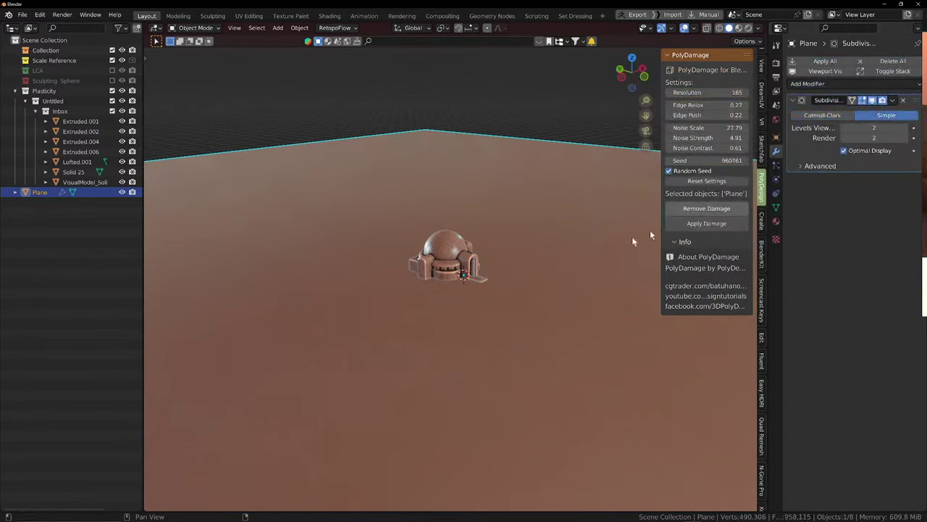
Show the scene statistics in the viewport overlays
middle_drag(635, 242, 549, 288)
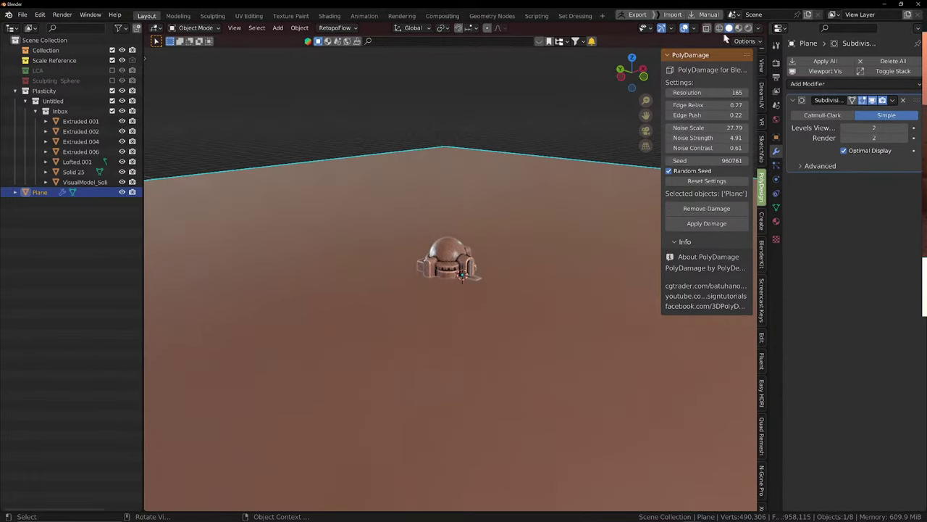
click(694, 28)
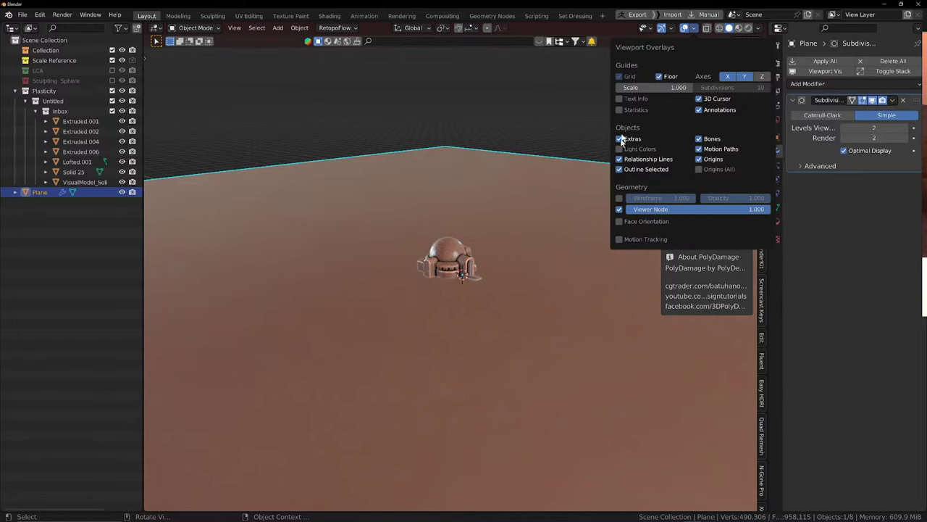
click(619, 110)
Examine the building's base, side blocks and doorway steps where they meet the ground plane
scroll(428, 308, down, 5)
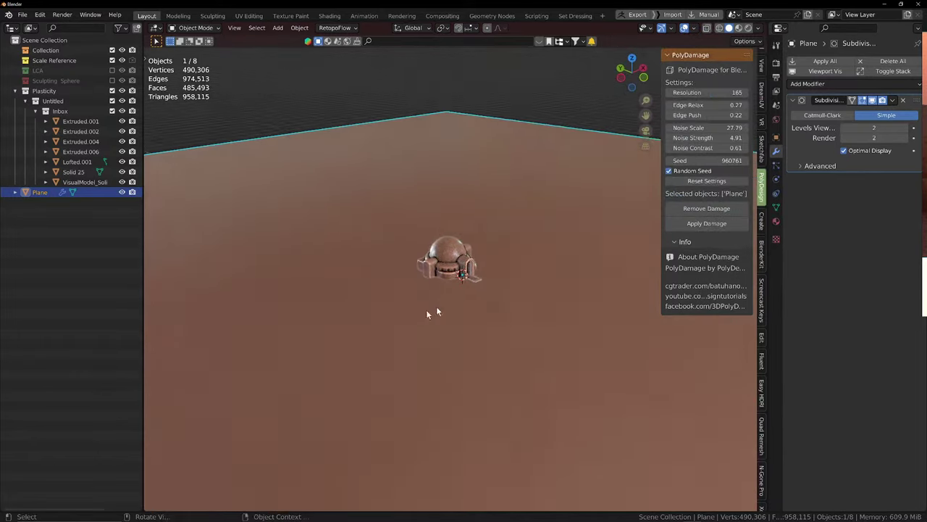
scroll(506, 293, down, 3)
scroll(497, 286, up, 15)
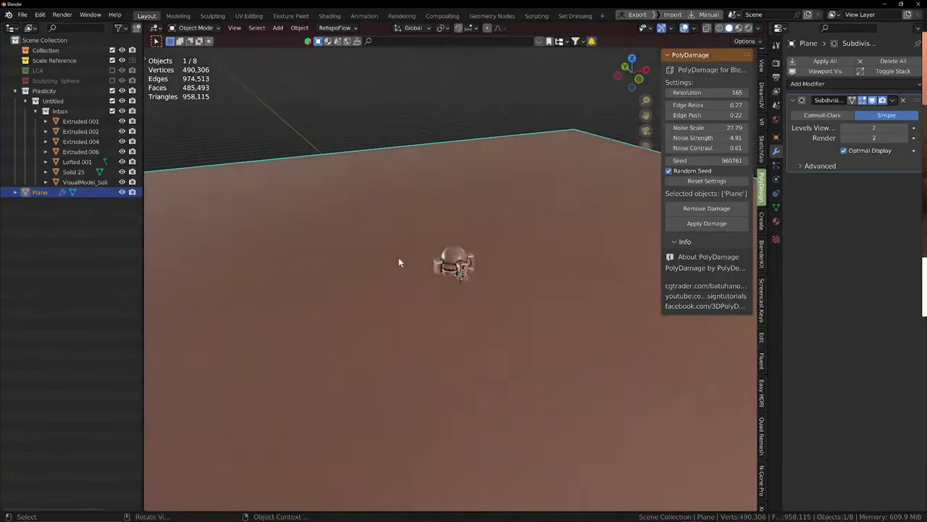
middle_drag(471, 237, 395, 336)
scroll(381, 340, up, 2)
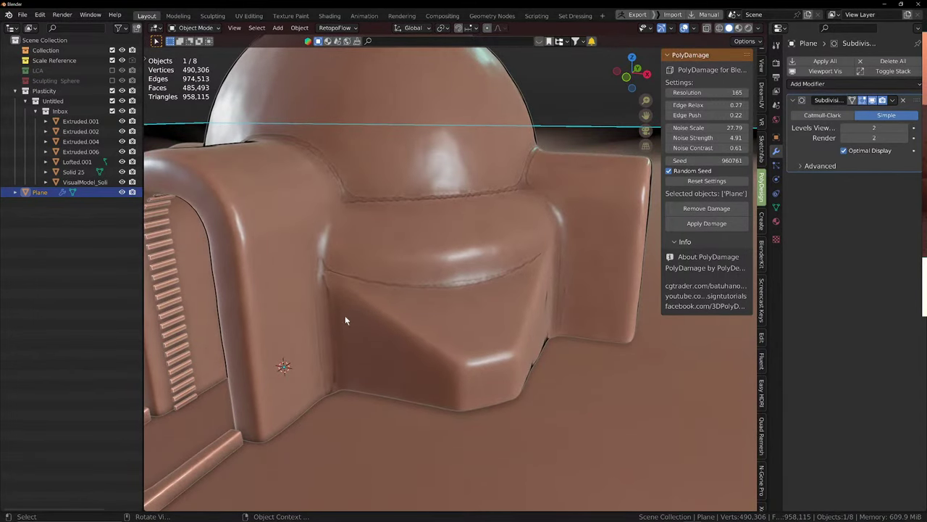
scroll(449, 334, down, 4)
drag(447, 331, 457, 331)
middle_drag(458, 331, 498, 329)
shift+middle_drag(388, 339, 376, 355)
scroll(377, 354, up, 1)
click(289, 335)
middle_drag(290, 339, 382, 346)
scroll(390, 331, down, 4)
scroll(347, 343, up, 1)
scroll(375, 340, down, 3)
click(445, 370)
middle_drag(446, 368, 426, 389)
Add a loop cut across the ground plane along the doorway's centre and bevel it to about 1.18 m
key(Tab)
scroll(425, 389, down, 3)
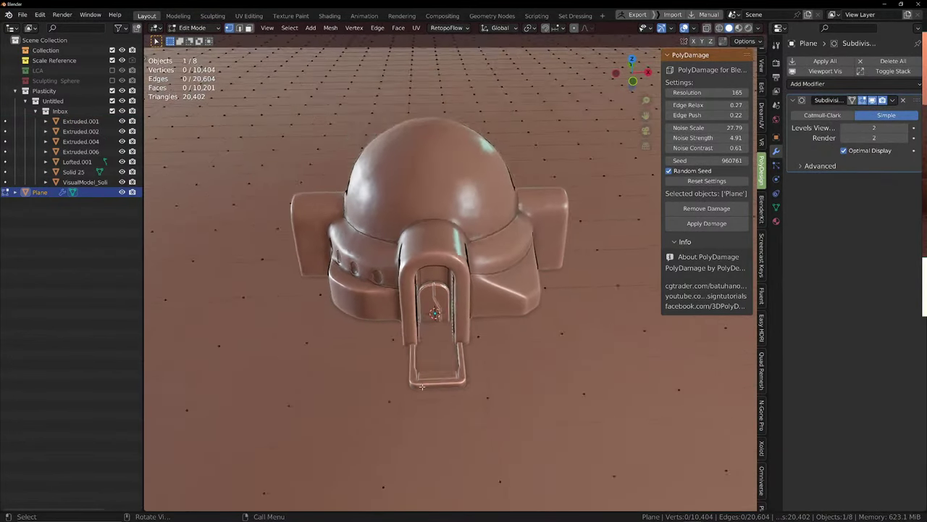
key(ctrl+r)
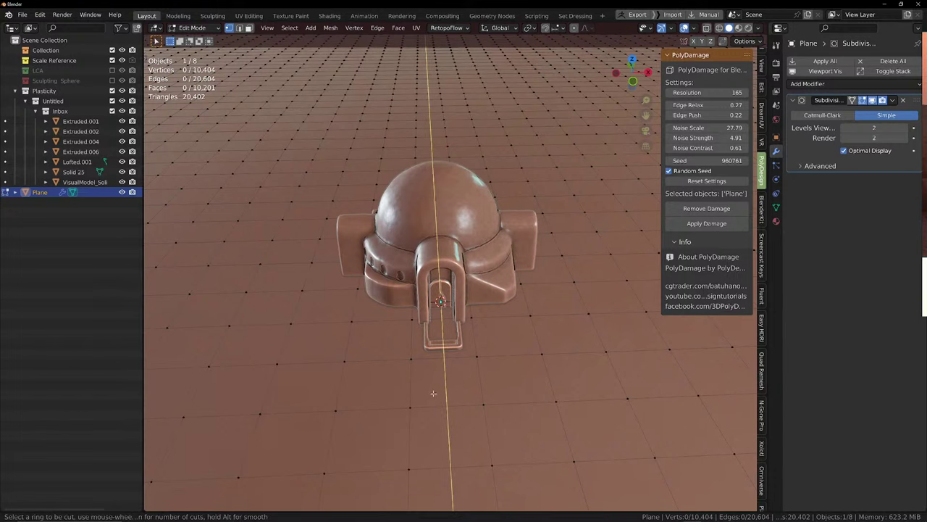
click(433, 392)
right_click(433, 393)
key(ctrl+b)
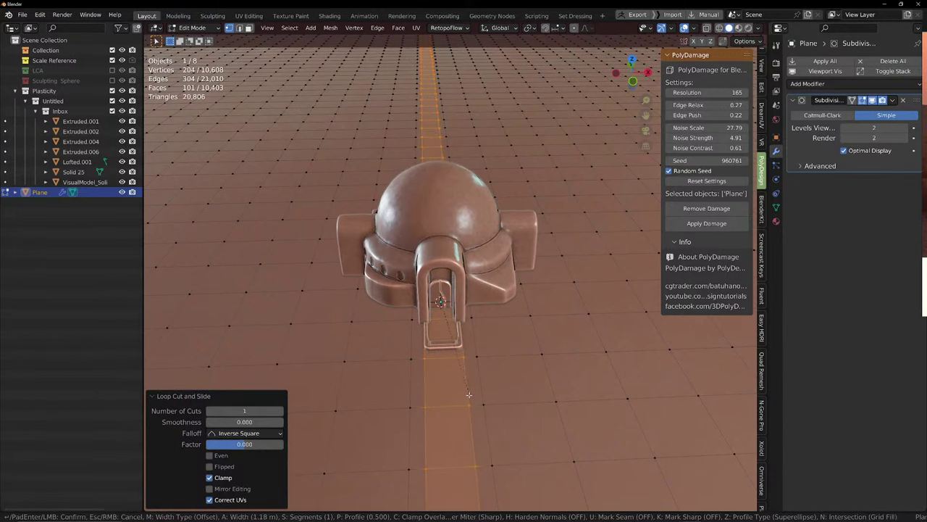
click(469, 395)
Move the three ground vertices in front of the entrance frame about 0.94 m along Y toward the doorway
key(3)
click(443, 333)
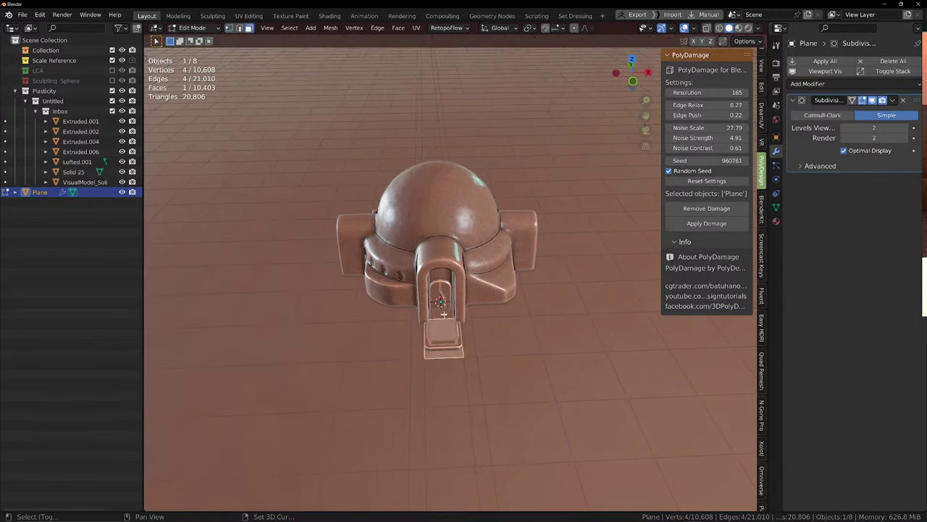
shift+click(442, 314)
scroll(433, 360, up, 1)
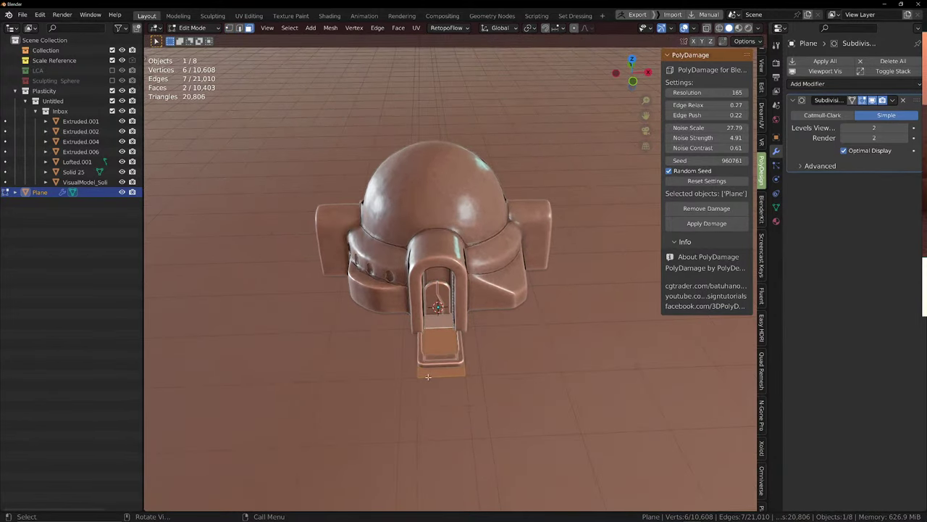
key(1)
click(420, 373)
shift+click(470, 383)
shift+click(482, 388)
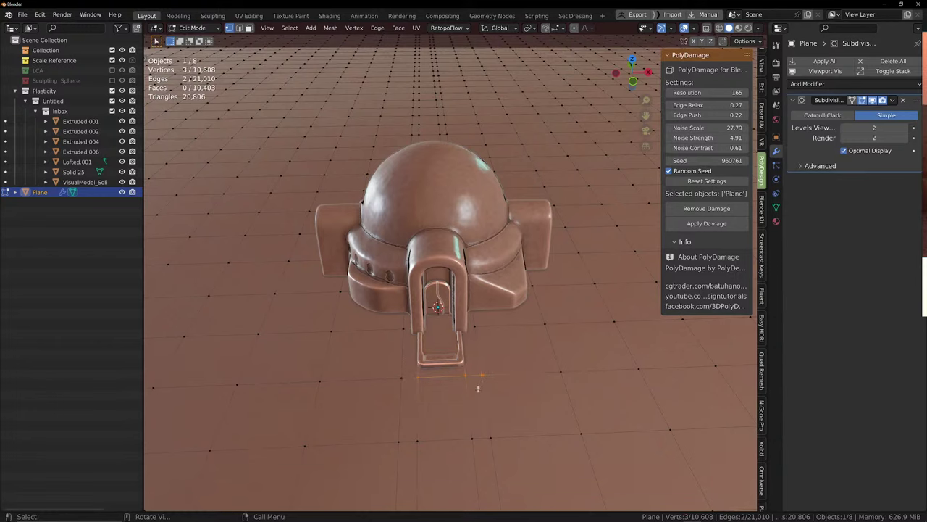
key(g)
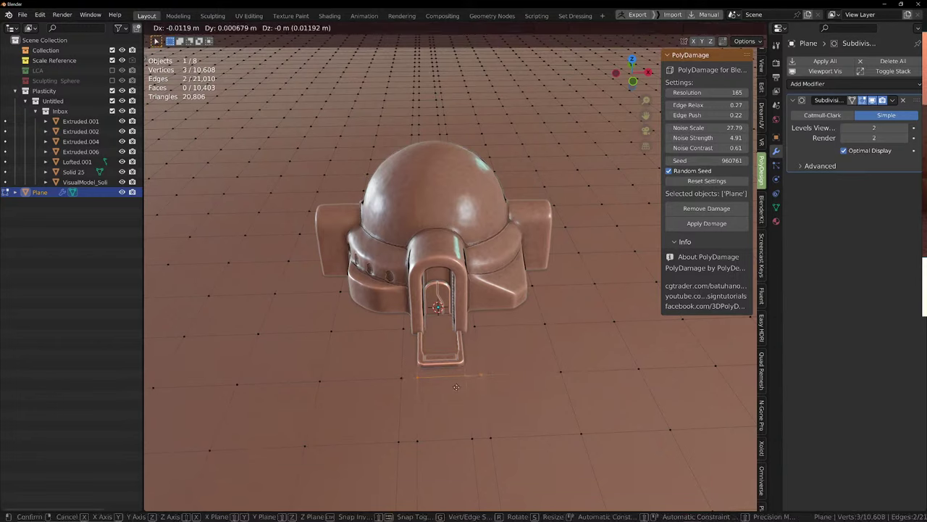
key(y)
click(456, 374)
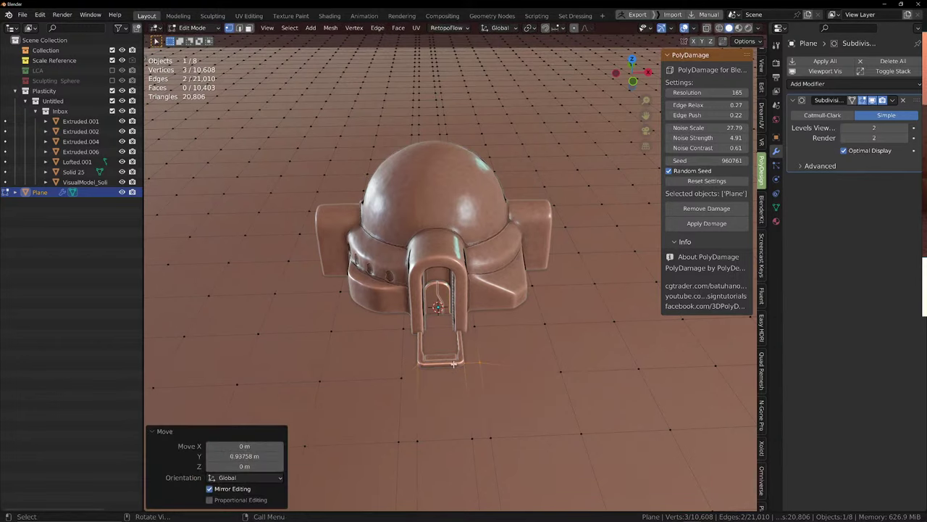
Extrude the two ground faces under the entrance and steps about 1.58 m downward
key(3)
click(442, 339)
shift+click(437, 318)
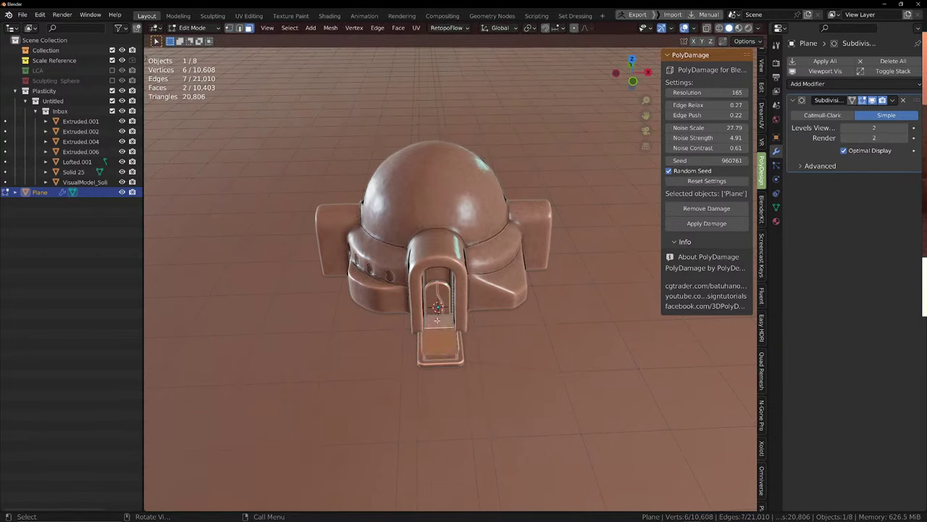
key(e)
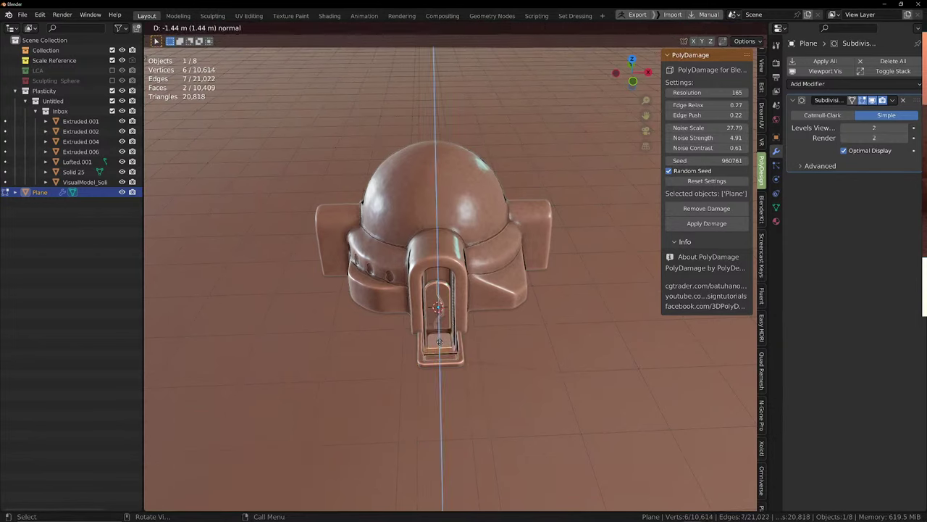
click(440, 342)
scroll(440, 342, up, 5)
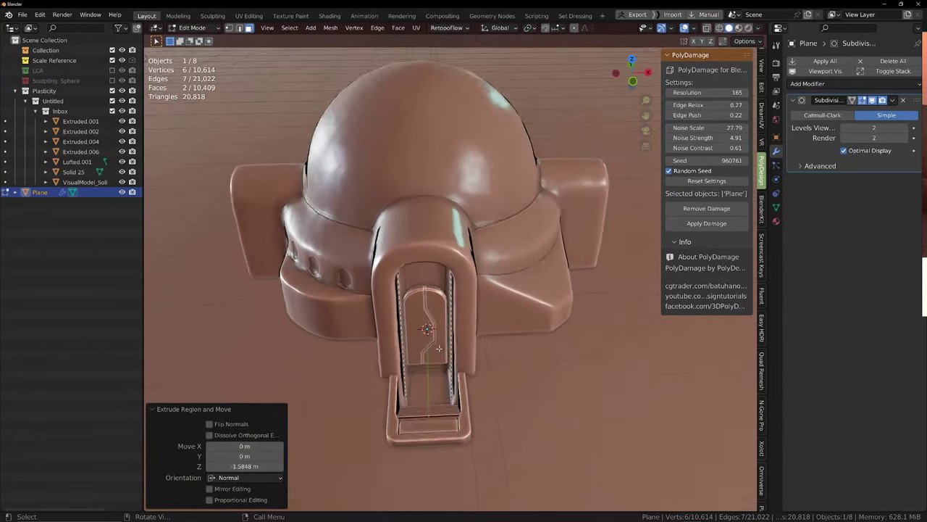
shift+middle_drag(432, 418, 443, 318)
scroll(440, 355, up, 4)
shift+middle_drag(440, 355, 433, 317)
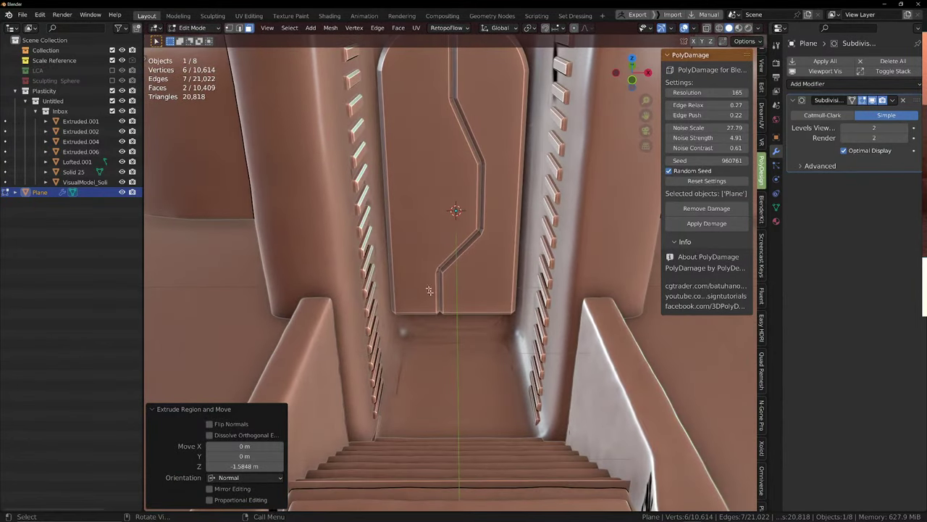
Leave Edit Mode and lower both halves of the entrance door along Z toward the doorway floor
click(430, 245)
scroll(432, 242, down, 4)
scroll(428, 253, up, 2)
middle_drag(433, 242, 432, 247)
scroll(433, 243, down, 1)
right_click(433, 244)
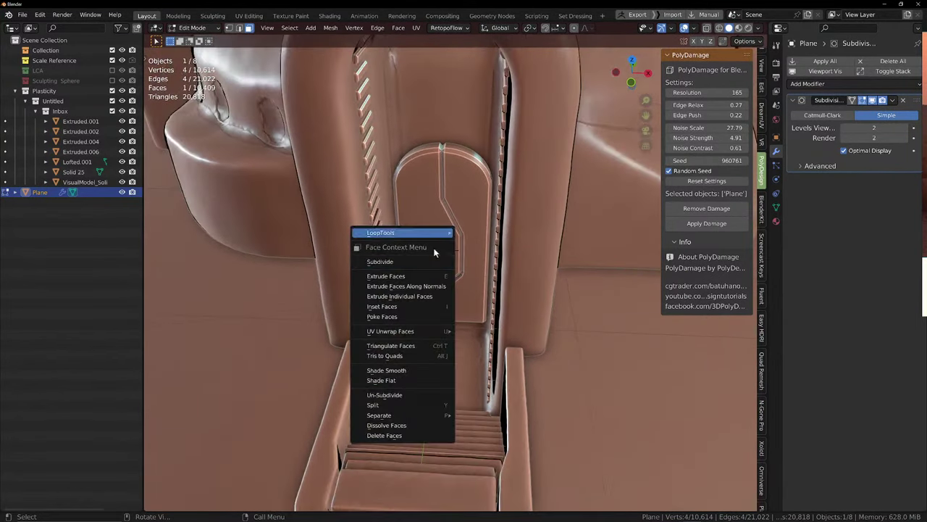
key(Tab)
click(437, 236)
shift+click(466, 210)
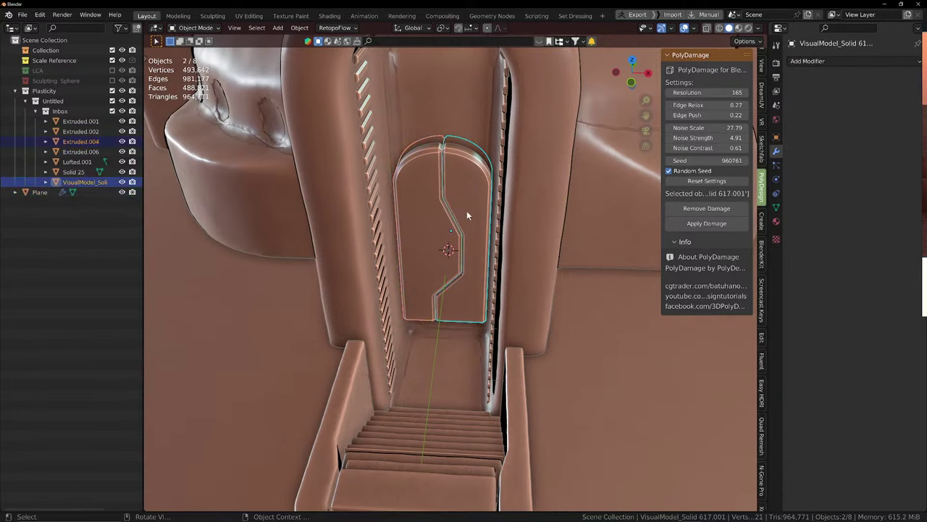
key(g)
key(z)
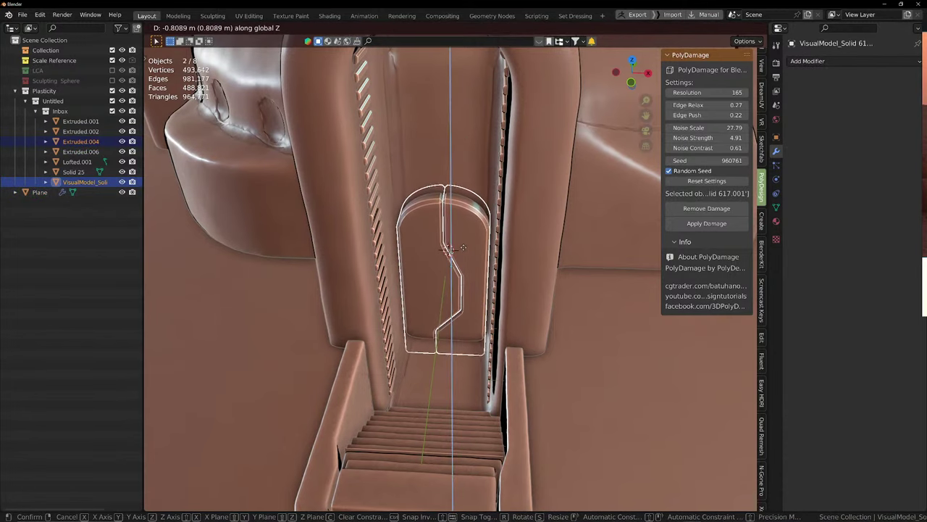
click(490, 236)
Select the ground plane and add a Displace modifier to it
scroll(489, 235, down, 7)
click(508, 157)
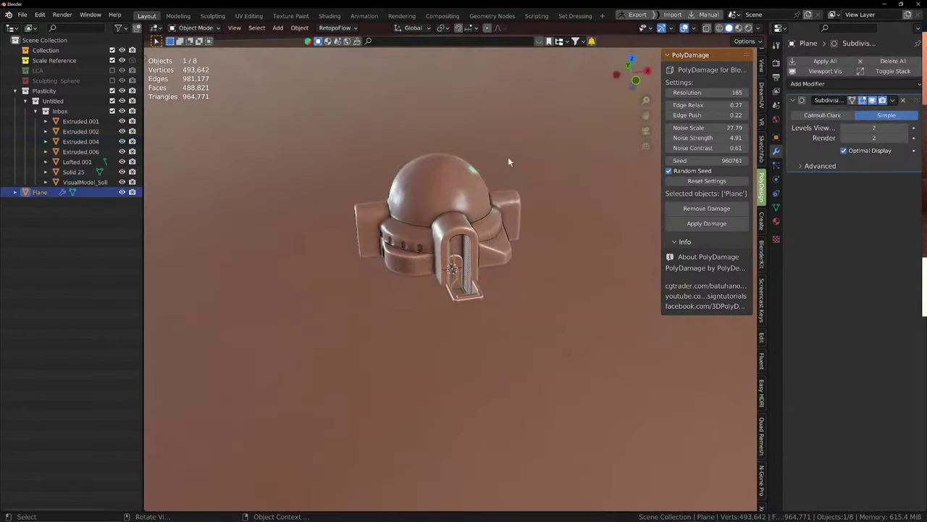
middle_drag(507, 157, 478, 159)
scroll(544, 192, up, 3)
middle_drag(544, 192, 474, 219)
scroll(476, 221, up, 3)
scroll(477, 222, down, 5)
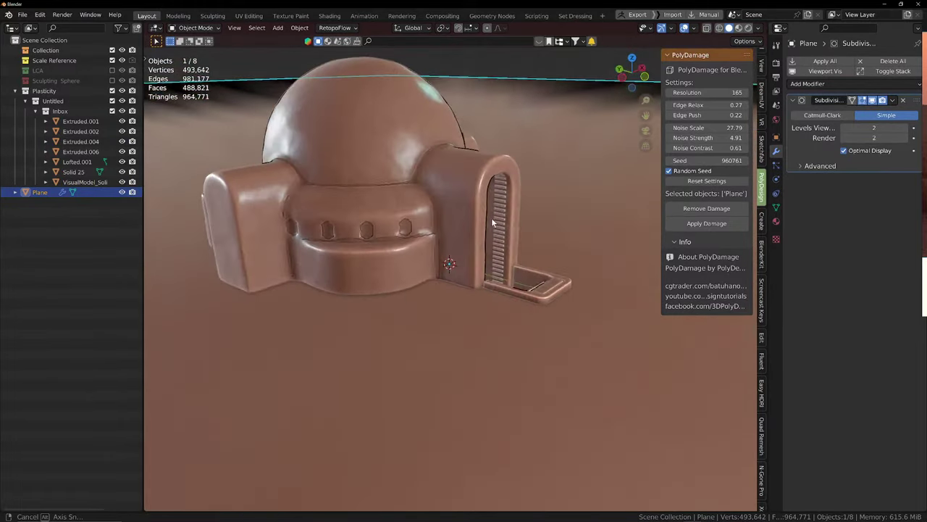
click(806, 84)
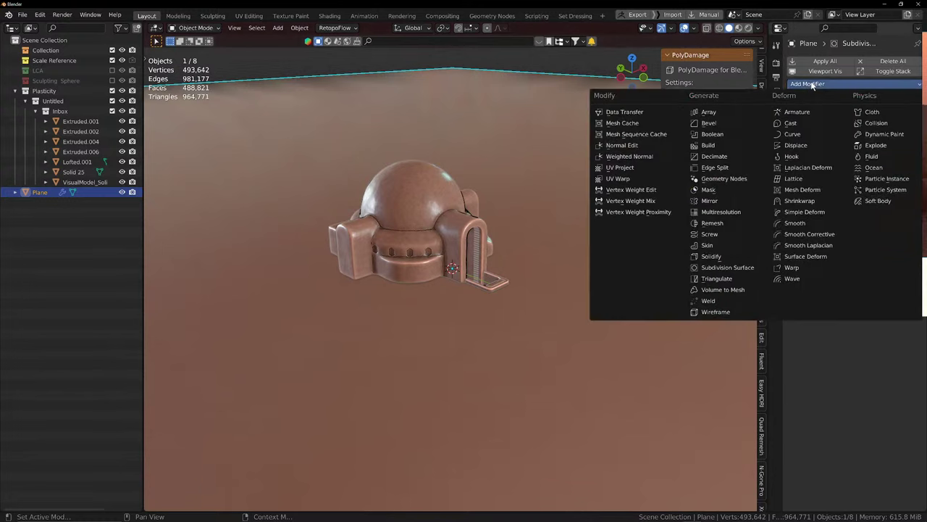
click(808, 147)
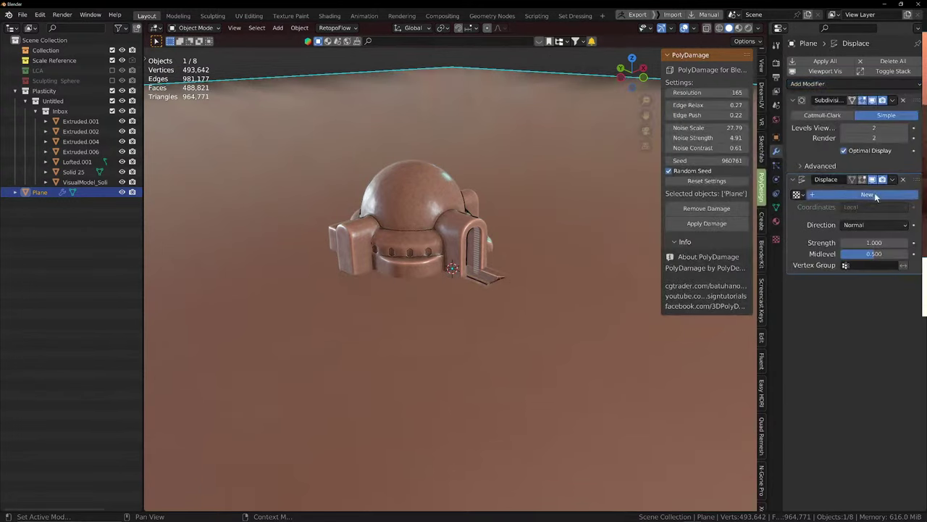
Create a new texture for the ground plane's Displace modifier and set its type to Clouds
click(798, 194)
click(849, 192)
click(915, 194)
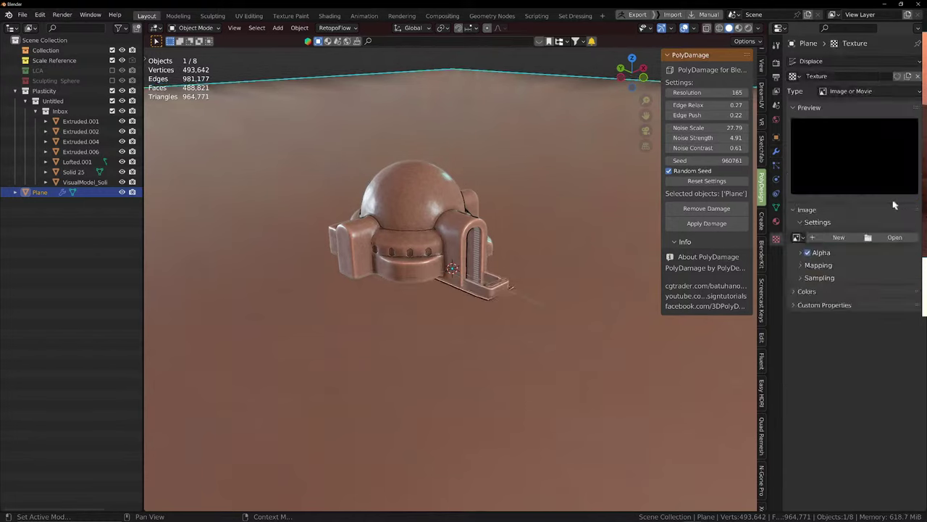
click(884, 94)
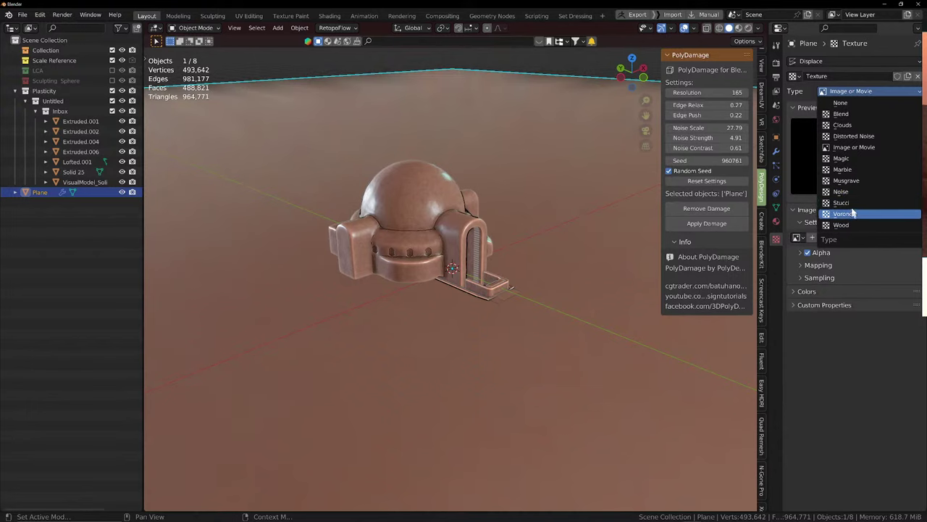
click(862, 127)
middle_drag(624, 254, 603, 255)
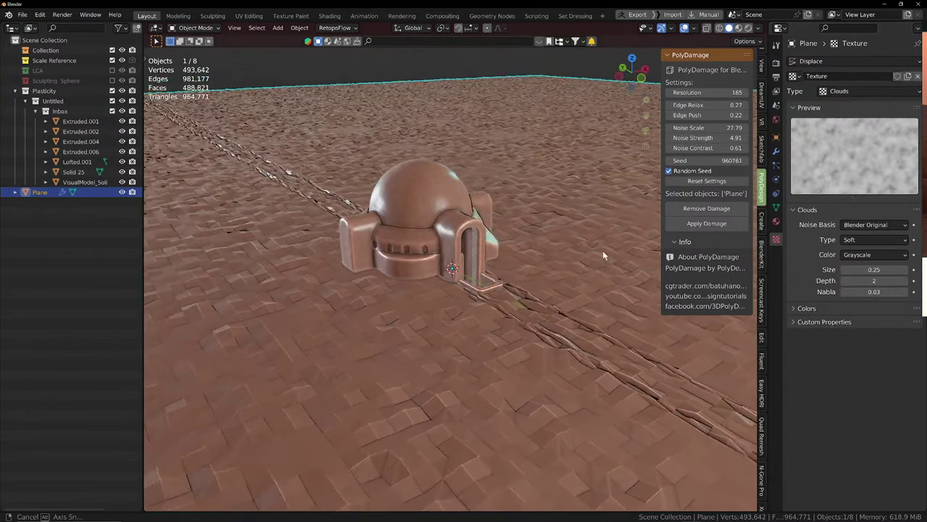
Set the Clouds texture size to 0 and shade the ground plane smooth
drag(887, 269, 848, 269)
right_click(572, 215)
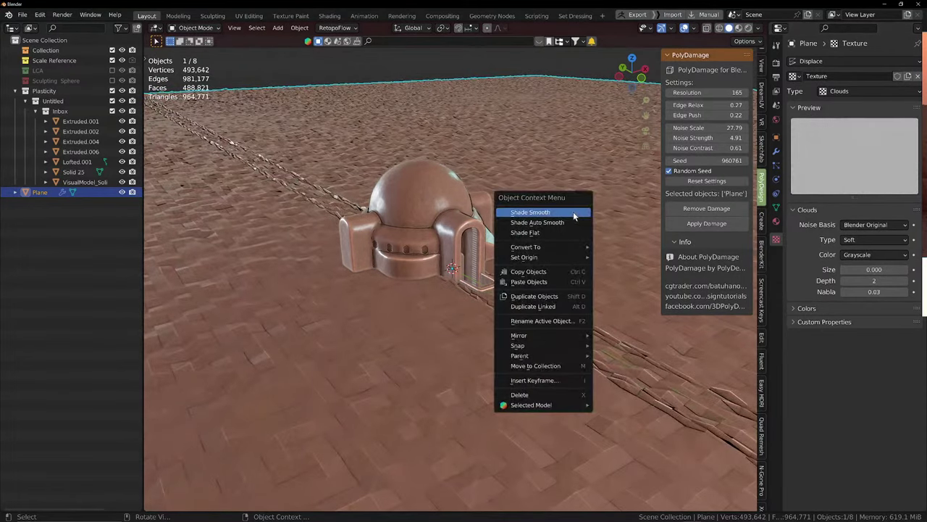
click(572, 210)
Enter Edit Mode on the ground plane in vertex selection and enable proportional editing with the Sphere falloff
middle_drag(573, 210, 436, 381)
key(Tab)
key(Tab)
scroll(435, 380, down, 2)
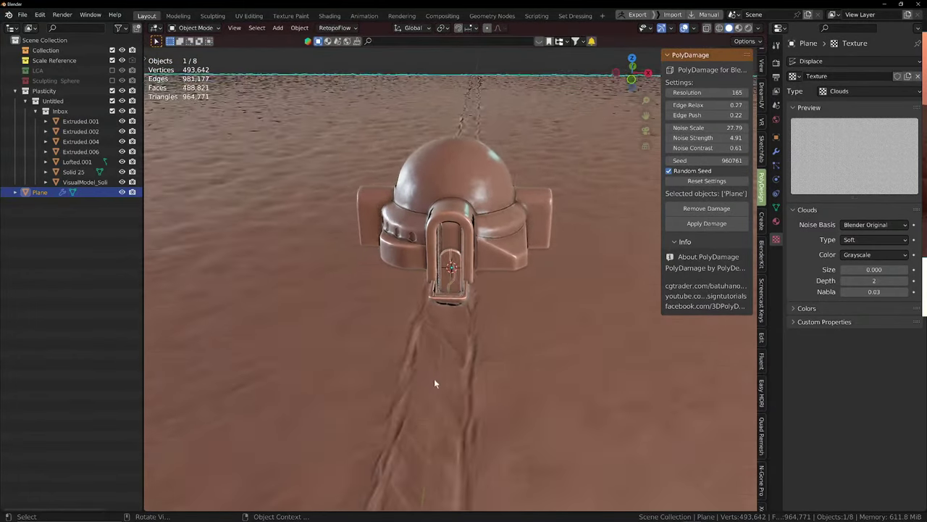
scroll(525, 315, down, 1)
middle_drag(518, 318, 480, 306)
scroll(466, 329, down, 2)
key(Tab)
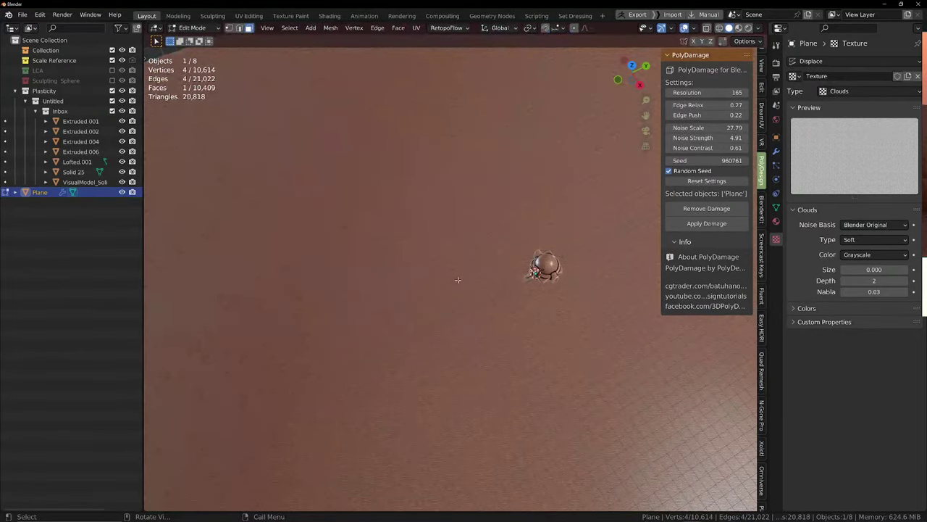
drag(458, 279, 487, 319)
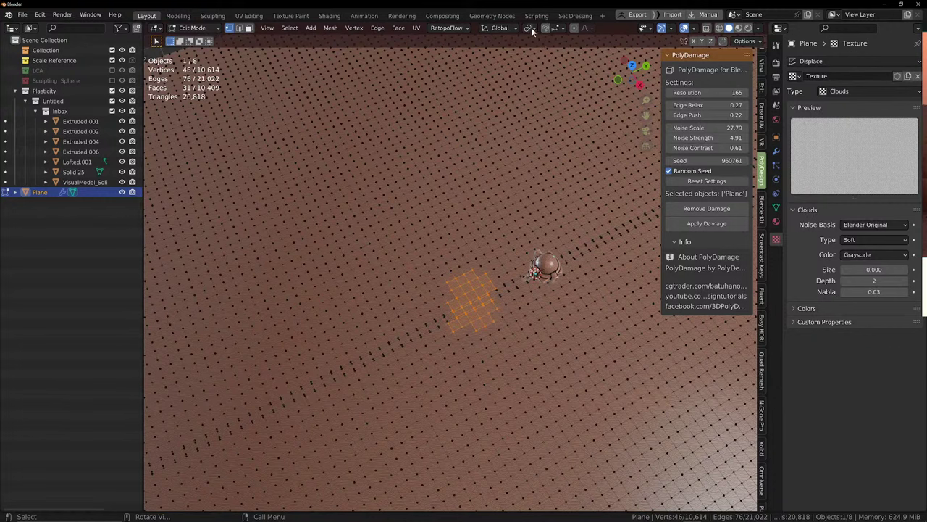
click(574, 30)
click(585, 30)
click(547, 93)
Select three vertices on the straight line in front of the entrance and shift them horizontally with a proportional radius of about 23 m
drag(473, 309, 473, 307)
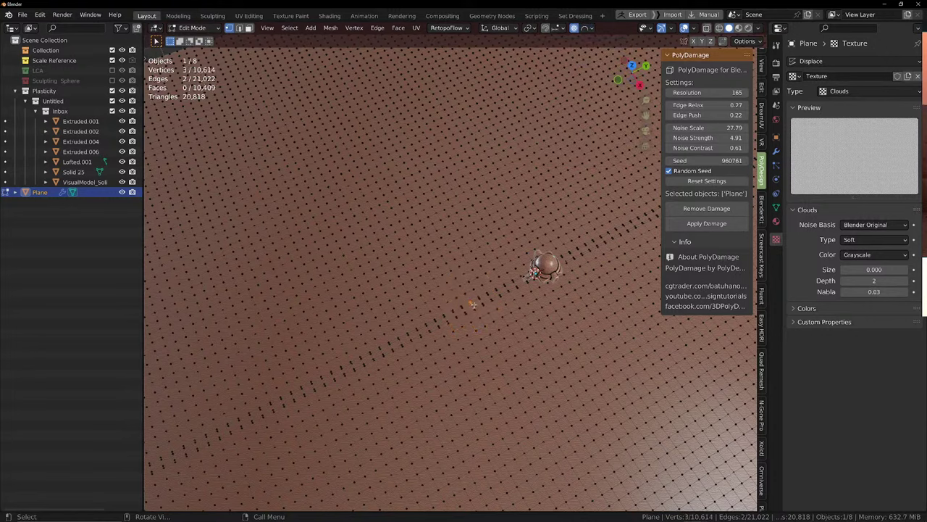
key(g)
scroll(469, 297, down, 8)
key(shift+z)
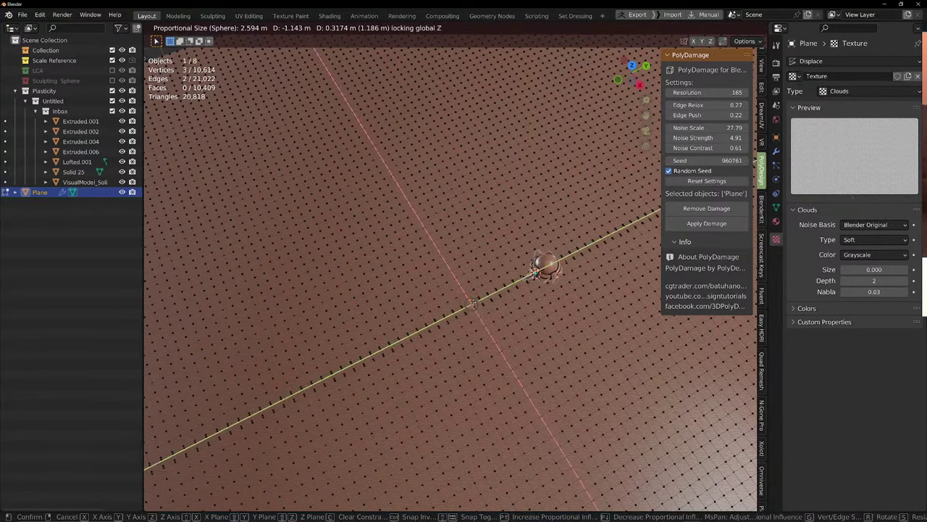
scroll(467, 298, down, 13)
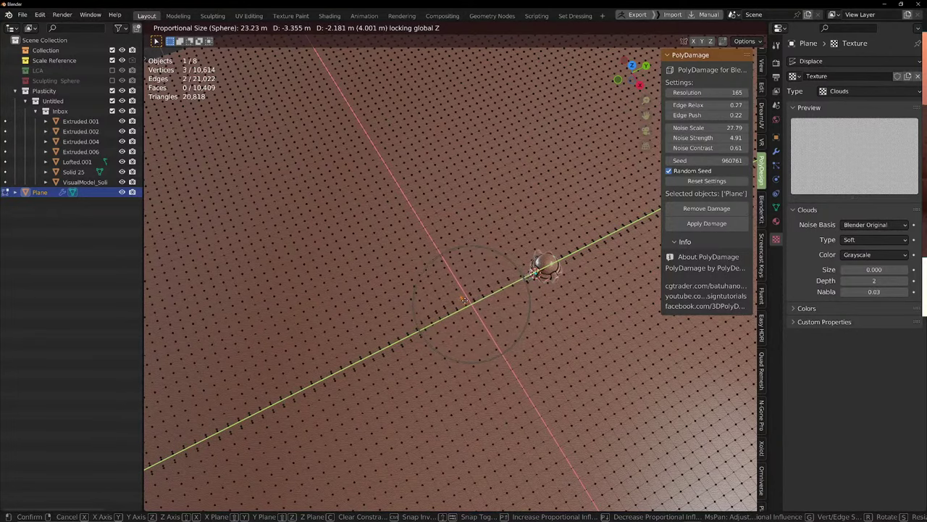
scroll(465, 300, up, 1)
click(451, 309)
Select one vertex on the line farther from the building and move it horizontally about 1.6 m, with Z locked and proportional editing
click(418, 335)
scroll(418, 335, down, 2)
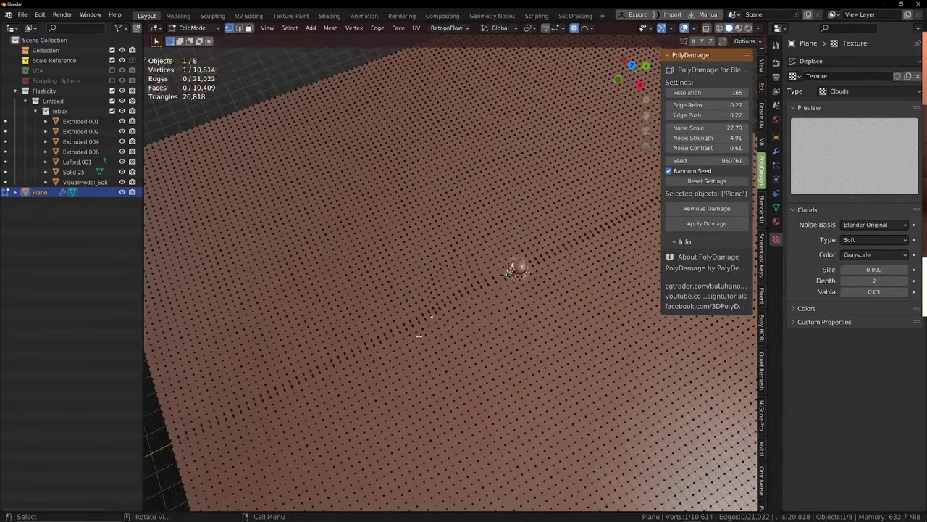
shift+middle_drag(418, 336, 454, 299)
key(g)
key(shift+z)
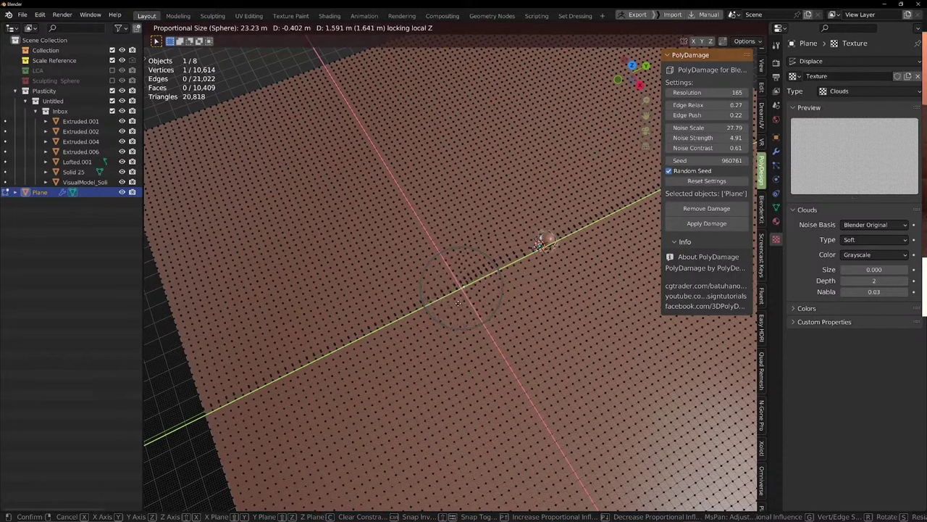
click(457, 303)
Try to move a line vertex closer to the building about 11.3 m along X with Z locked and a proportional radius of about 80 m
click(490, 263)
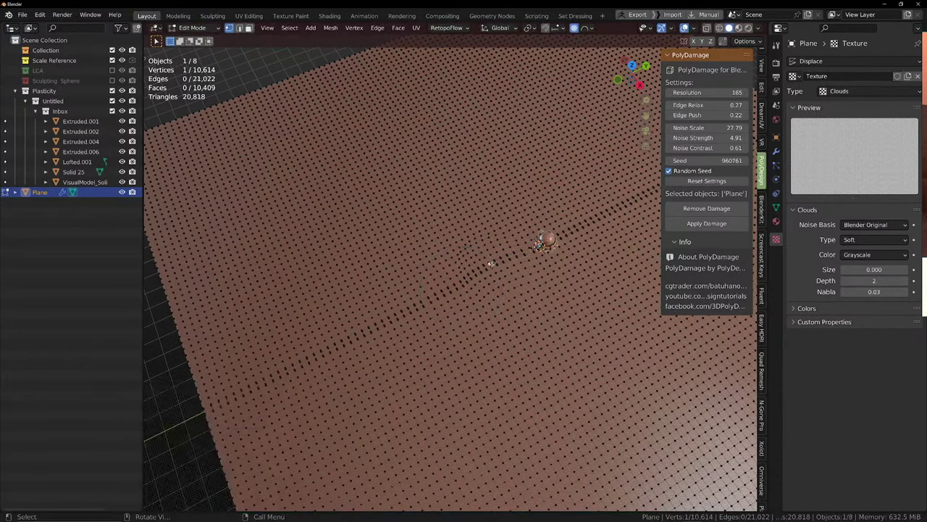
key(g)
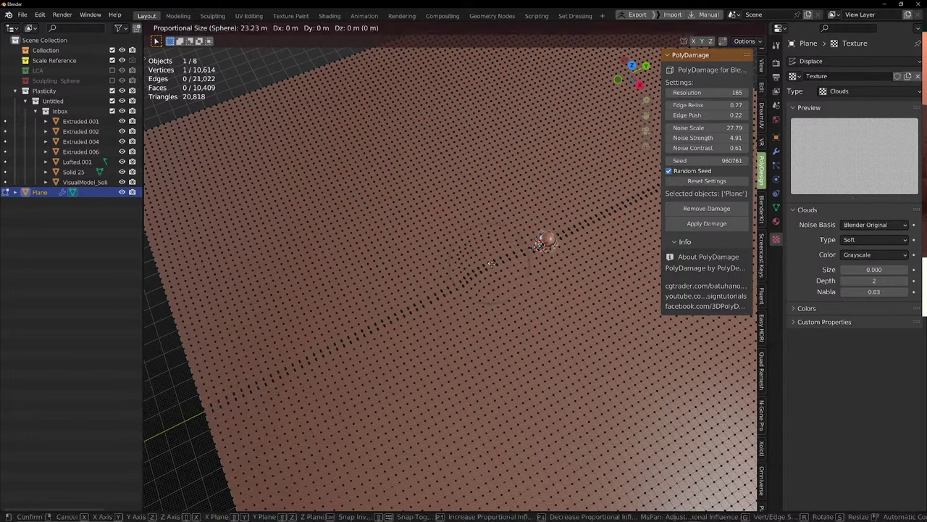
key(shift+z)
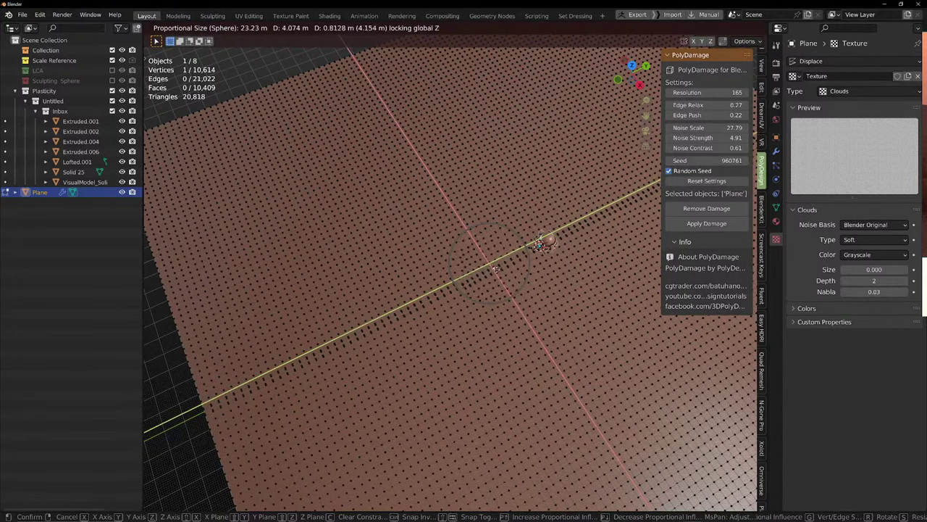
scroll(497, 269, down, 20)
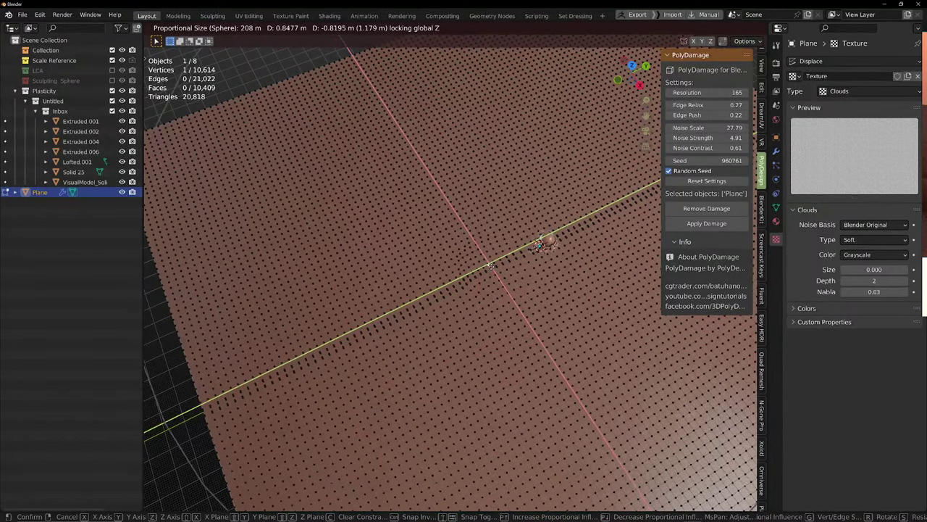
scroll(491, 268, up, 3)
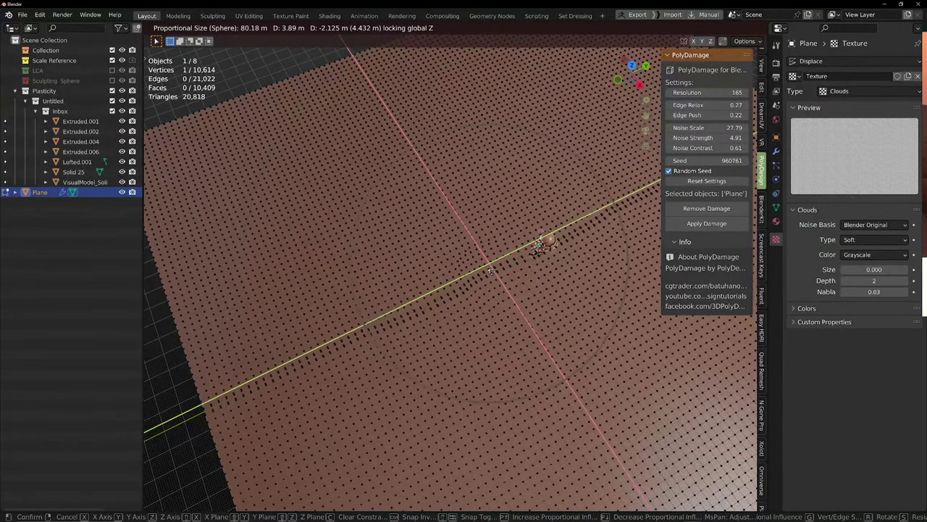
scroll(492, 273, up, 4)
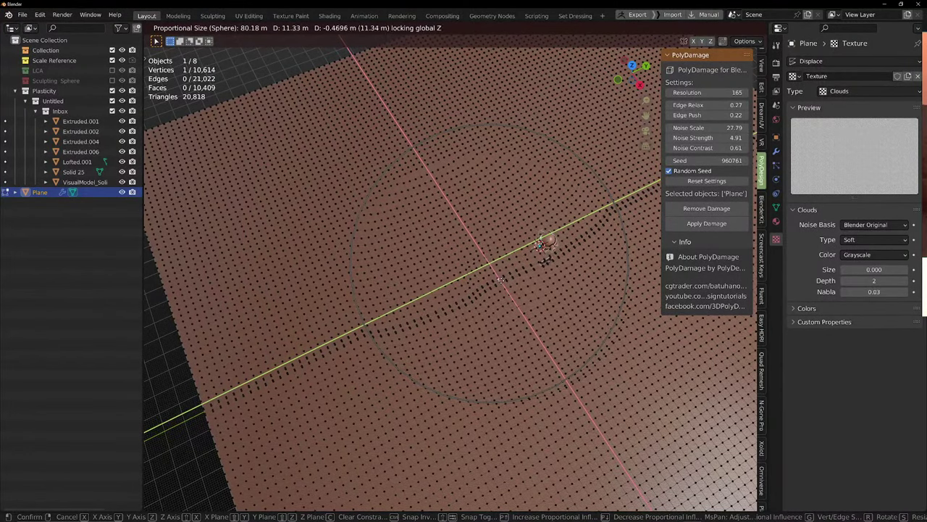
click(500, 280)
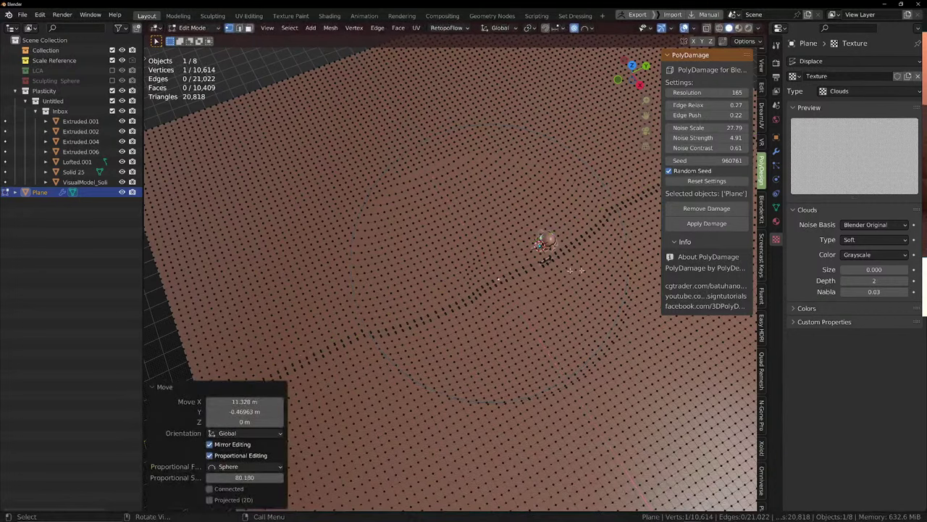
Undo the last large-radius vertex move and inspect the curved line across the ground in Object Mode
scroll(587, 271, up, 5)
shift+middle_drag(393, 264, 349, 275)
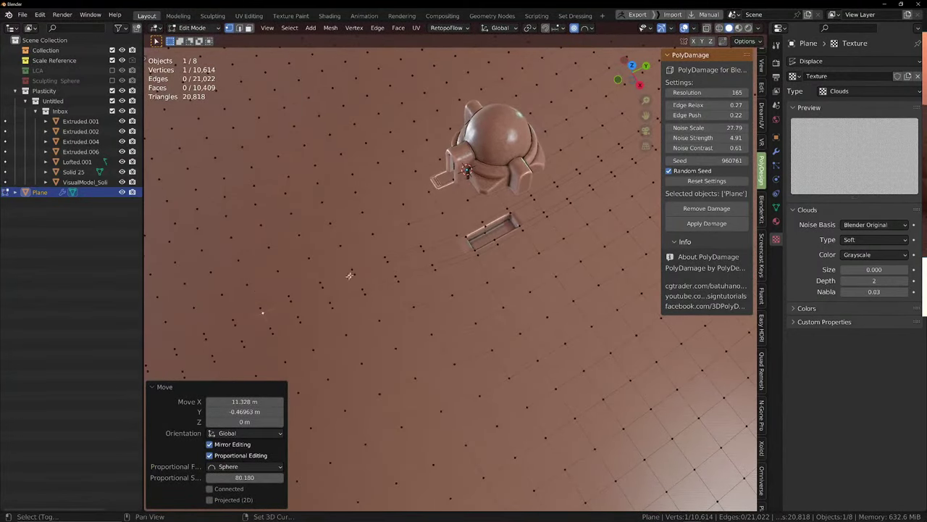
middle_drag(375, 242, 469, 224)
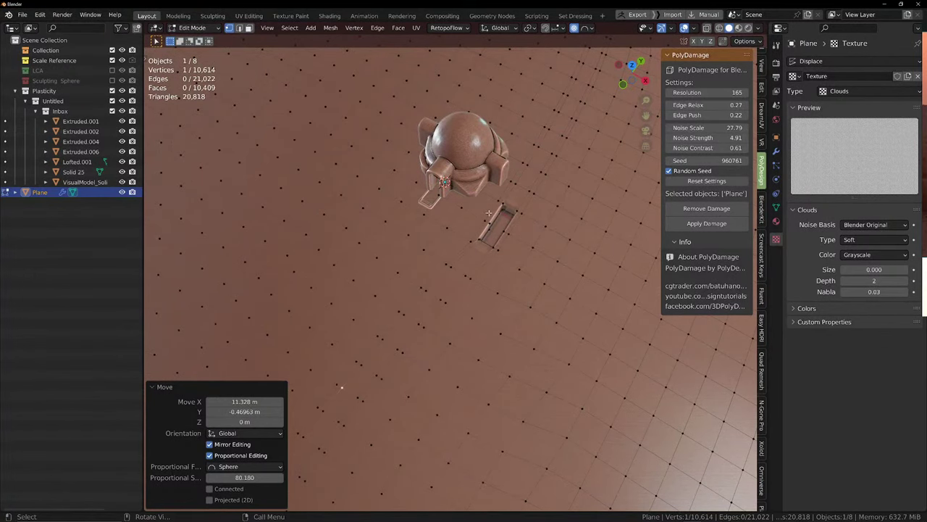
key(ctrl+z)
scroll(481, 214, down, 2)
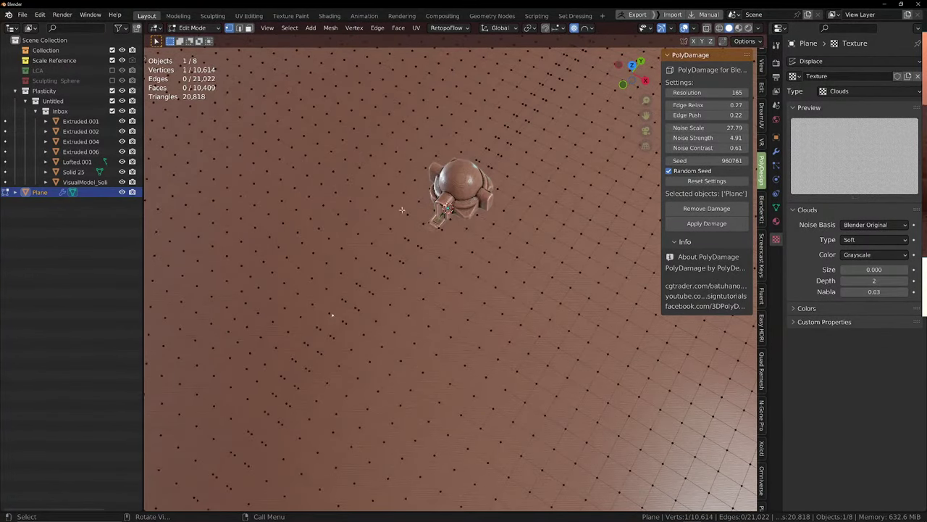
key(Tab)
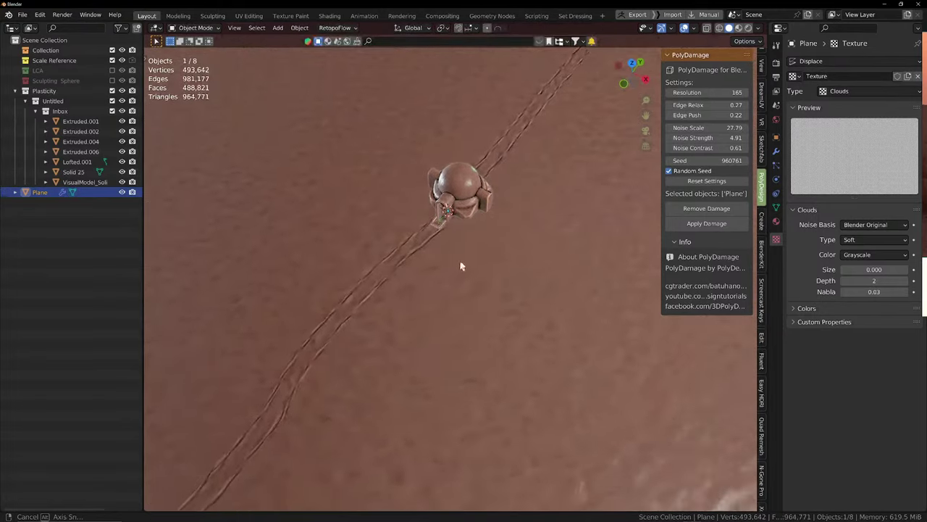
middle_drag(459, 265, 355, 316)
scroll(612, 250, down, 3)
scroll(477, 295, up, 4)
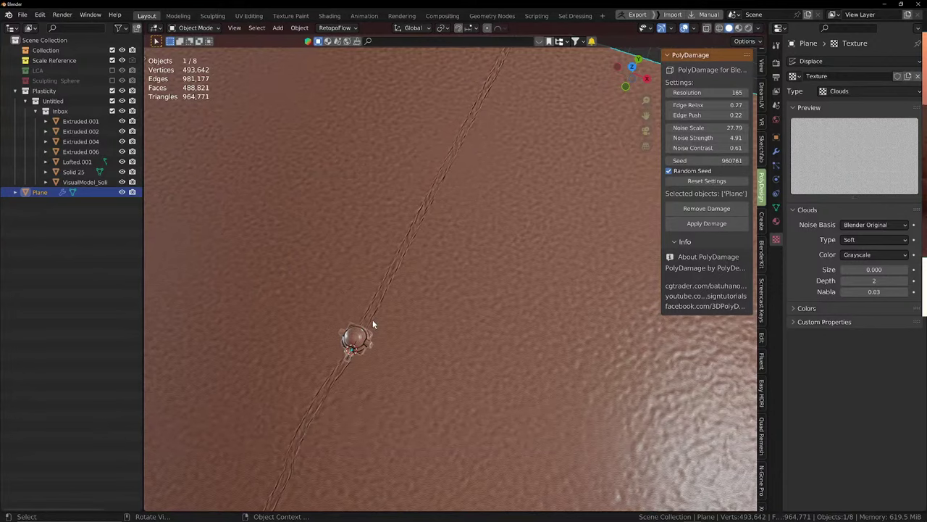
In Edit Mode, move a small vertex group behind the dome about 4 m in X and 1.6 m in Y, with a proportional radius of about 13 m
key(Tab)
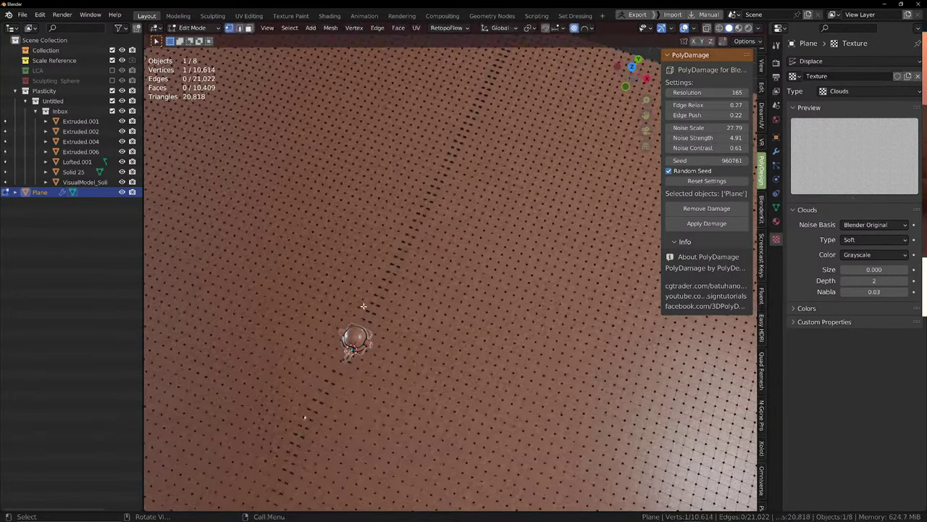
drag(357, 306, 373, 321)
key(g)
key(shift+z)
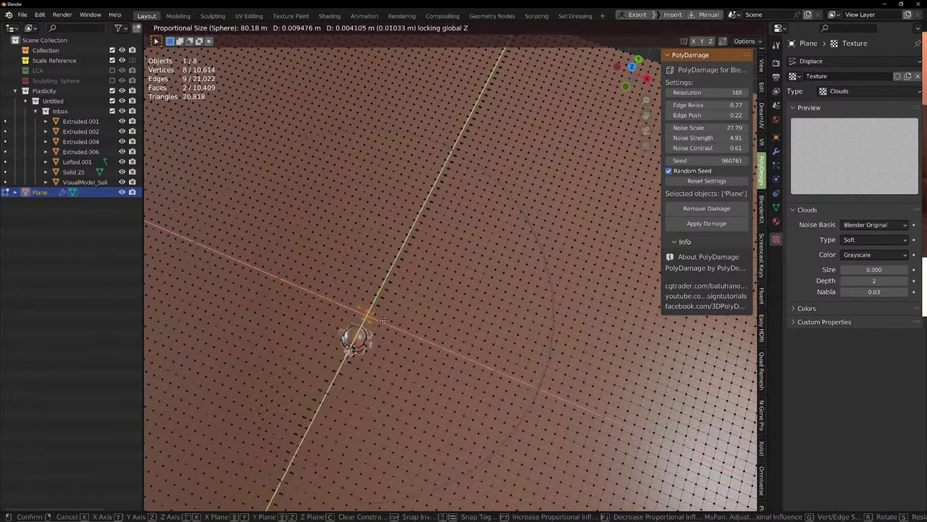
click(401, 323)
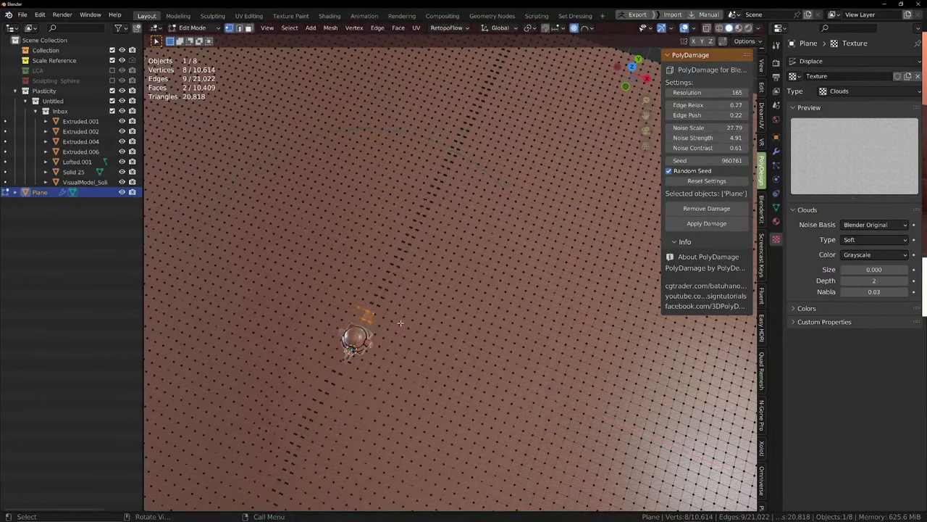
key(g)
key(shift+z)
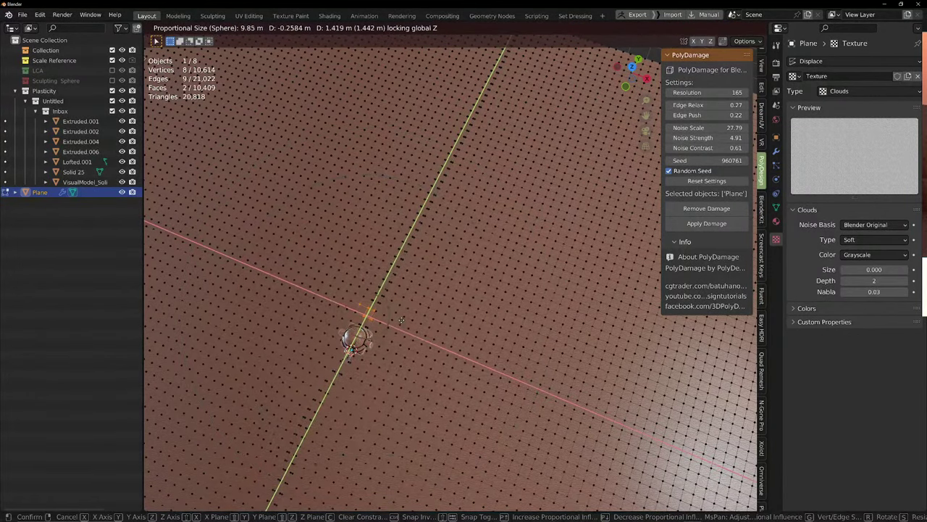
scroll(404, 321, down, 1)
scroll(409, 323, up, 1)
click(410, 323)
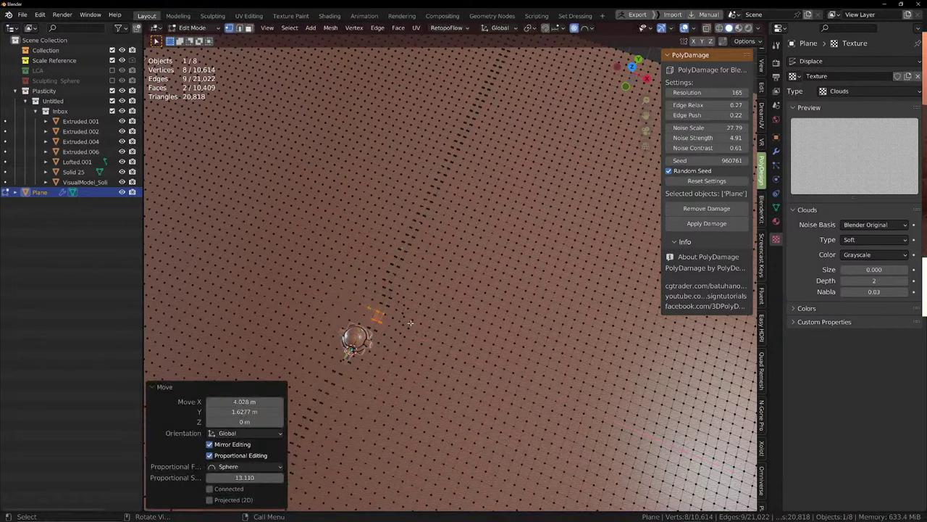
Move a larger vertex patch farther behind the dome about 8.6 m in X and 0.9 m in Y, with a proportional radius of about 23 m
drag(371, 227, 459, 290)
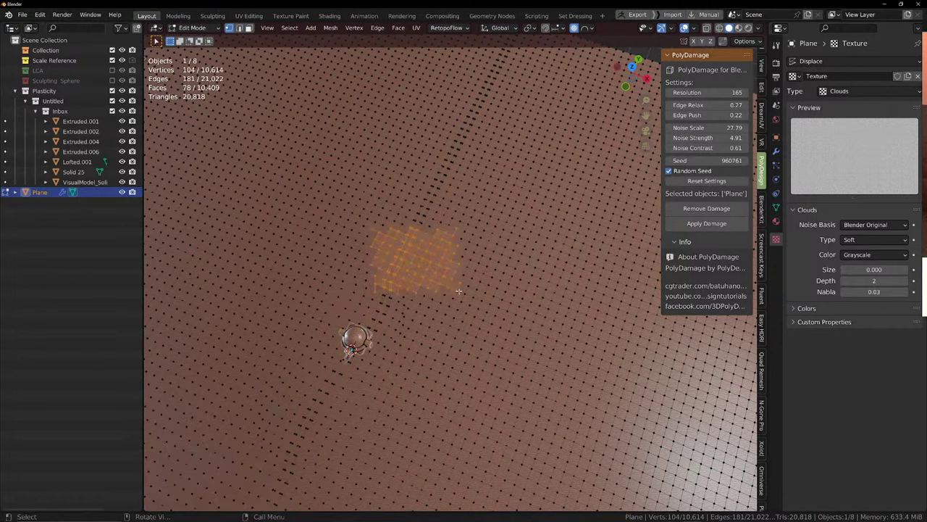
key(g)
key(shift+z)
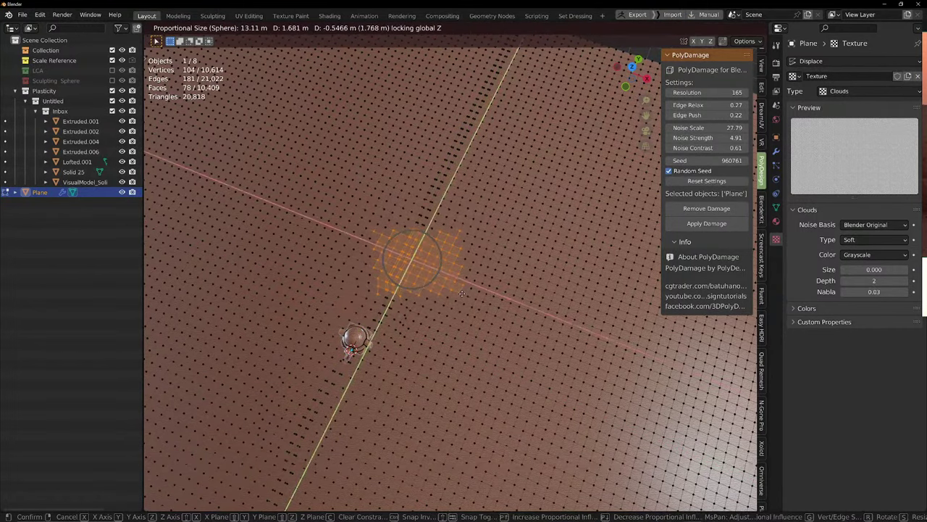
scroll(471, 295, down, 1)
scroll(472, 295, down, 6)
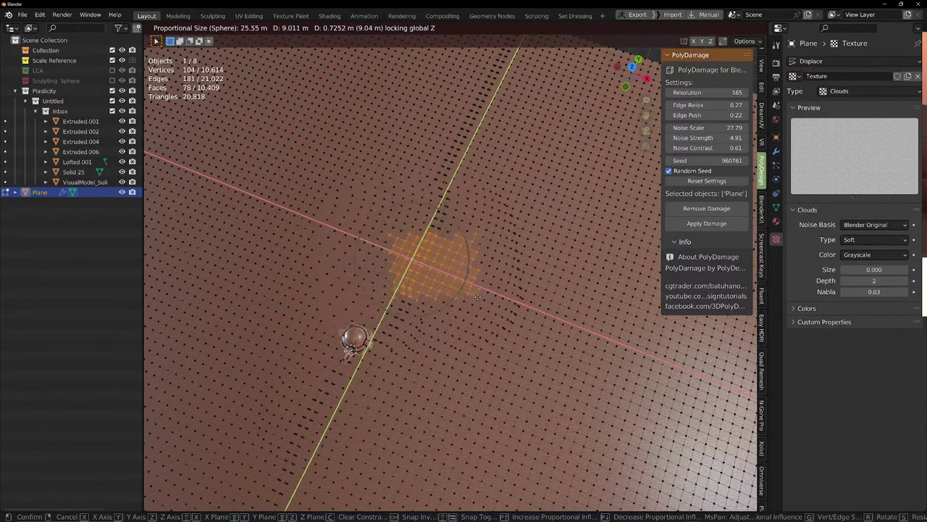
scroll(476, 296, up, 1)
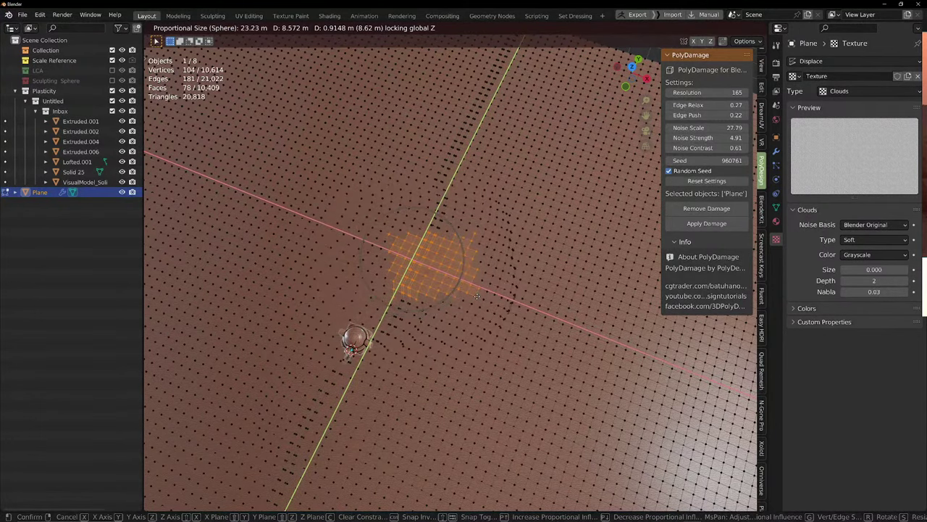
click(476, 295)
Leave Edit Mode and set the ground plane's Displace modifier strength to 0.7
middle_drag(505, 289, 358, 271)
key(Tab)
click(775, 151)
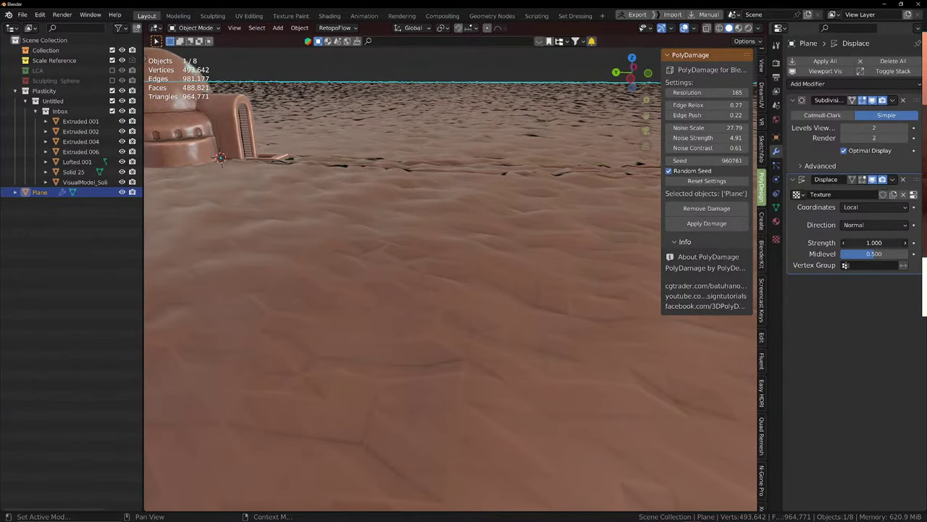
drag(874, 243, 873, 243)
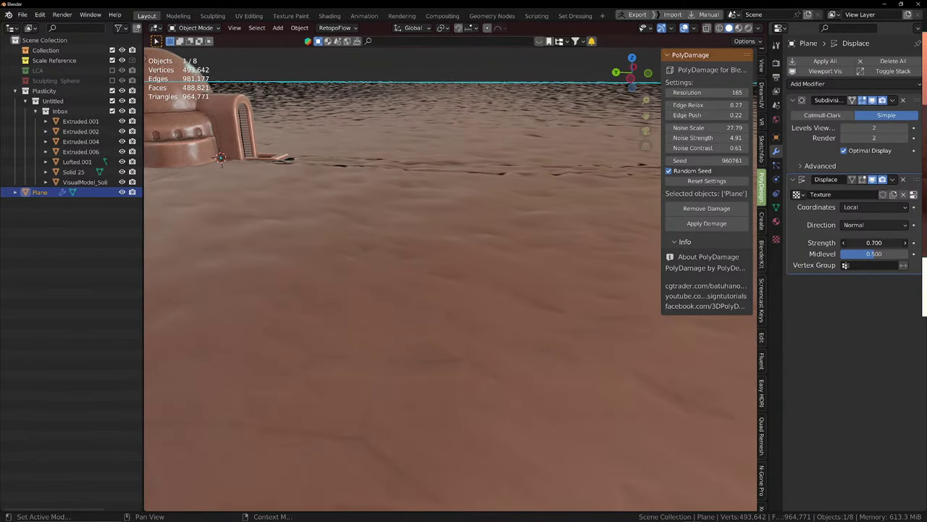
Apply Shade Smooth to the ground plane again
middle_drag(579, 250, 464, 282)
right_click(409, 271)
click(409, 273)
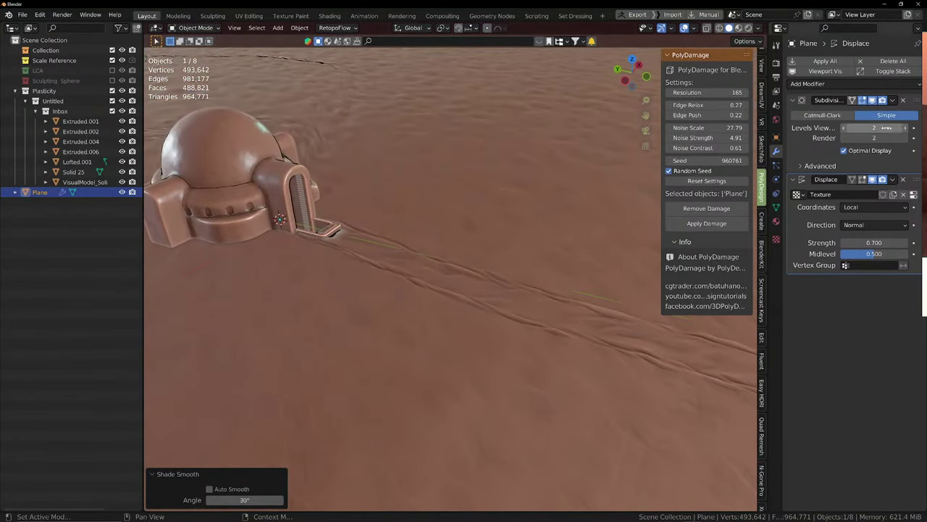
Switch the ground plane's Subdivision modifier to Catmull-Clark and check the terrain around the building
click(833, 116)
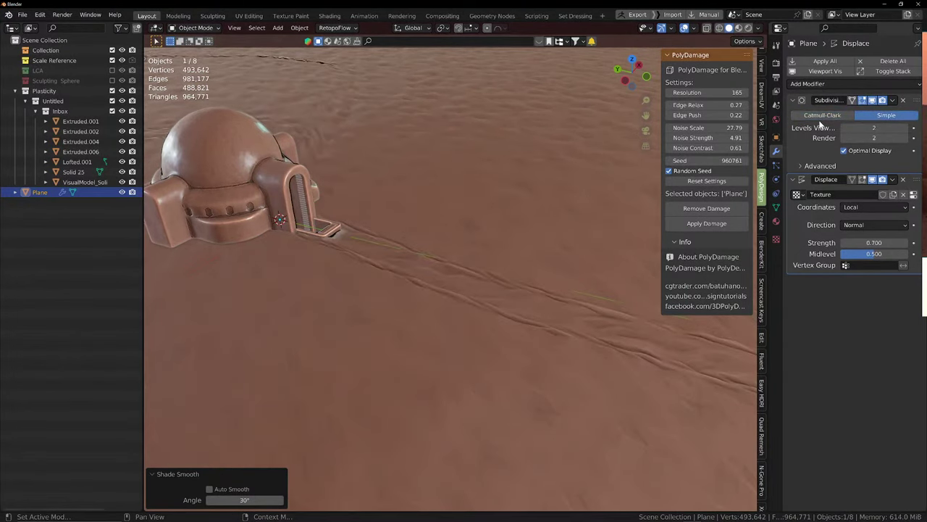
click(822, 125)
scroll(528, 299, down, 4)
scroll(532, 306, down, 7)
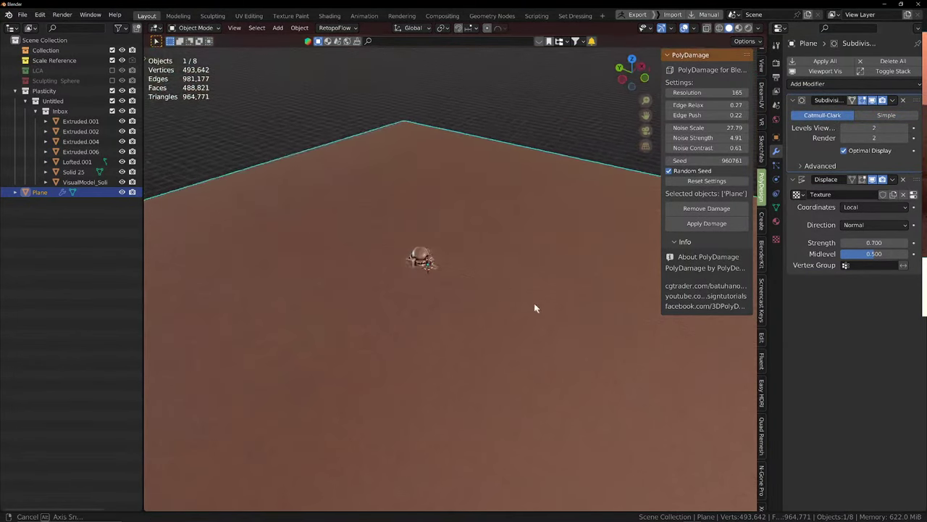
scroll(490, 350, up, 10)
middle_drag(534, 309, 446, 352)
middle_drag(480, 348, 579, 248)
middle_drag(514, 325, 602, 319)
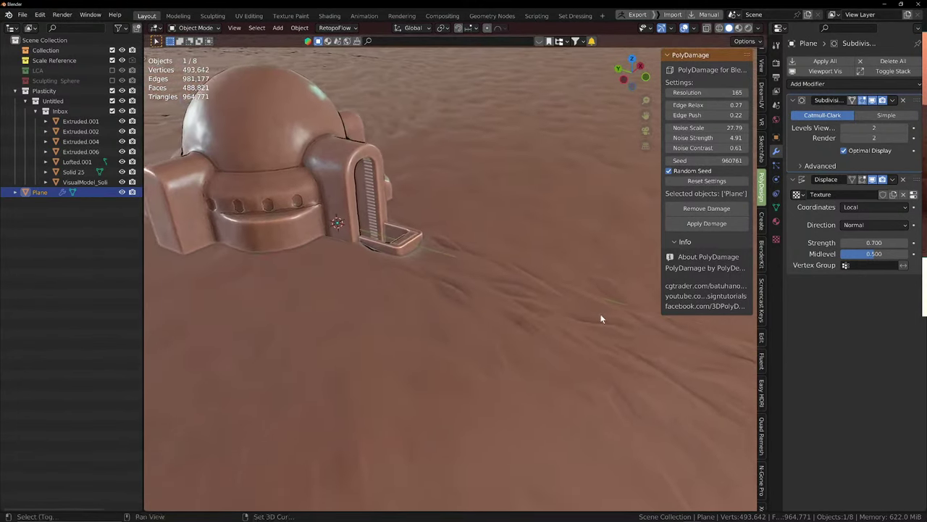
Reapply smooth shading to the ground plane while checking the terrain near the doorway
scroll(602, 319, up, 4)
mouse_move(470, 170)
middle_down()
mouse_move(414, 146)
mouse_move(471, 173)
mouse_move(490, 197)
middle_up()
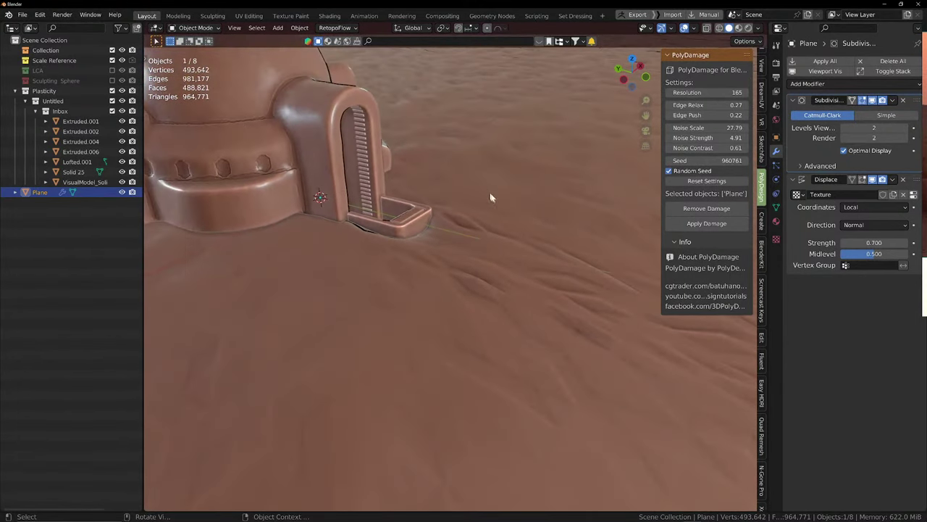
right_click(564, 247)
click(564, 246)
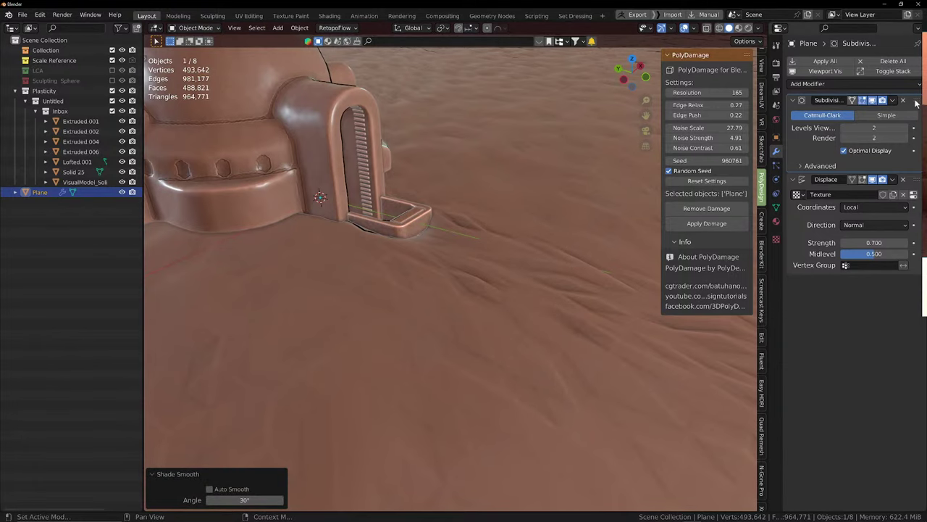
Try the ground plane's Subdivision modifier below Displace, and restore it to the start of the stack
drag(916, 103, 901, 246)
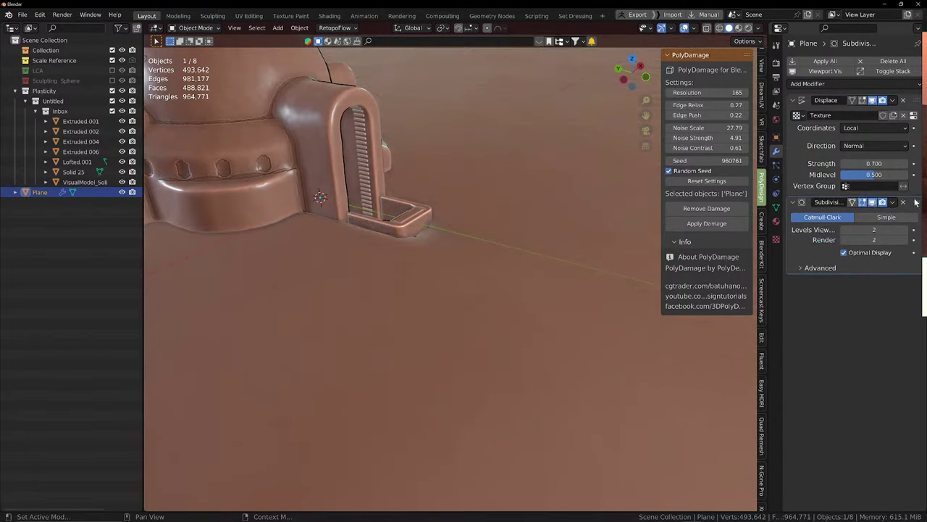
drag(915, 203, 914, 101)
middle_drag(579, 210, 596, 221)
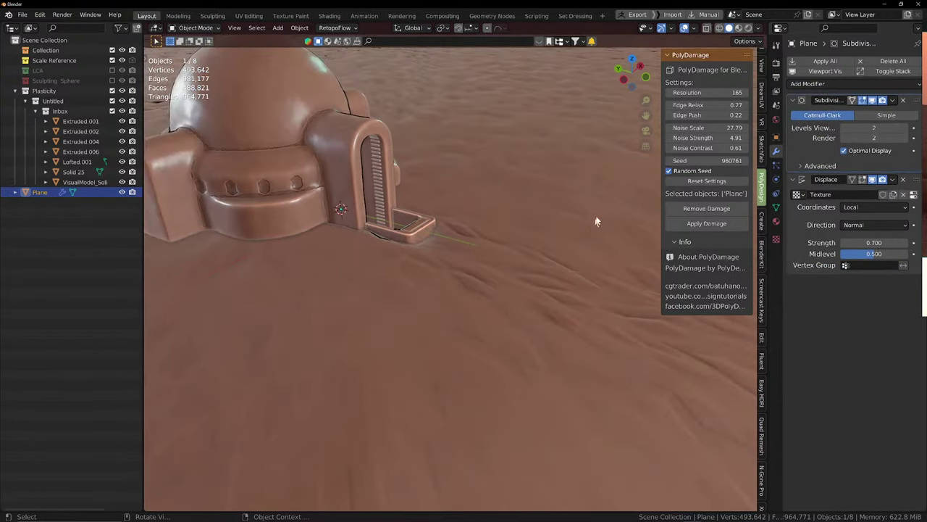
Add a second Displace modifier to the ground plane and give it a new Voronoi texture
click(808, 84)
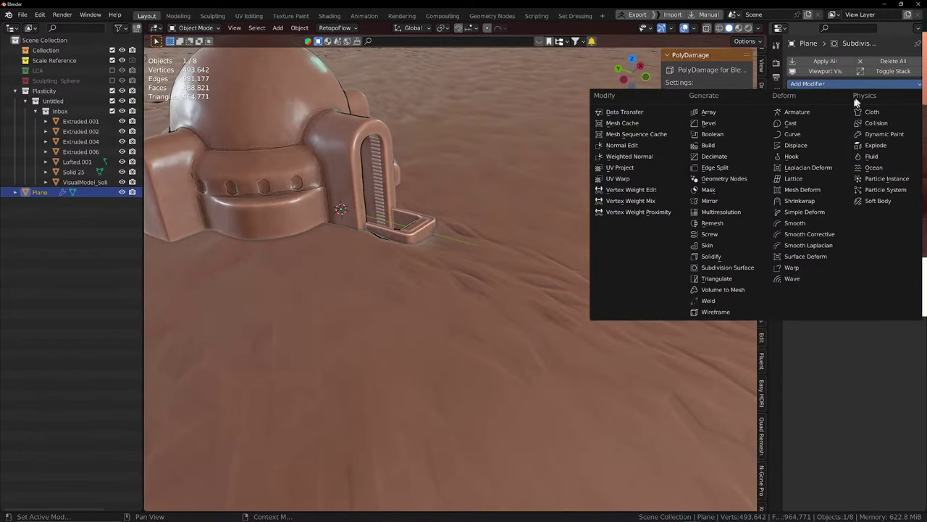
click(800, 147)
click(913, 298)
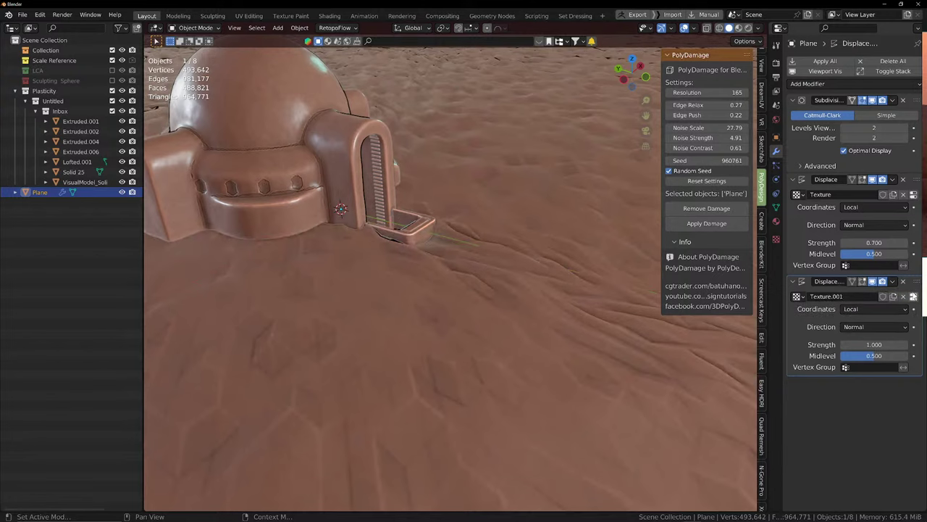
click(914, 296)
click(859, 91)
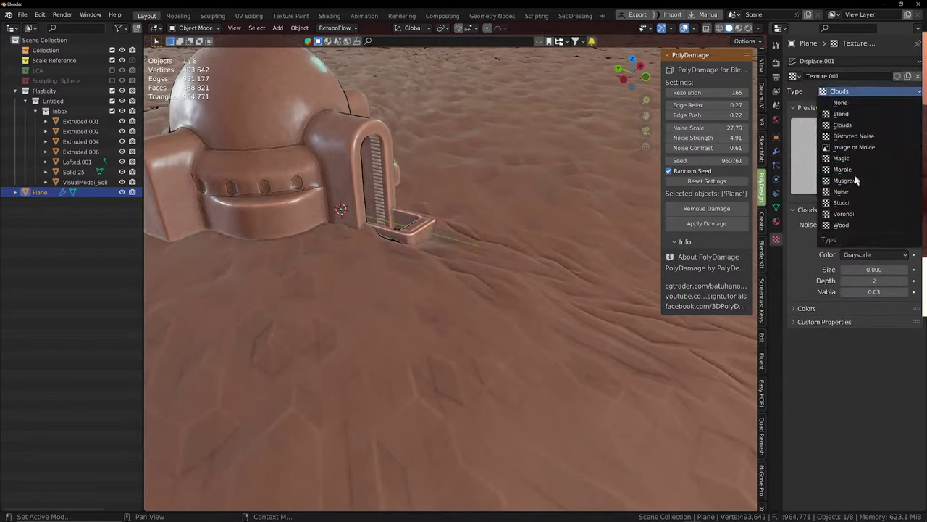
click(855, 216)
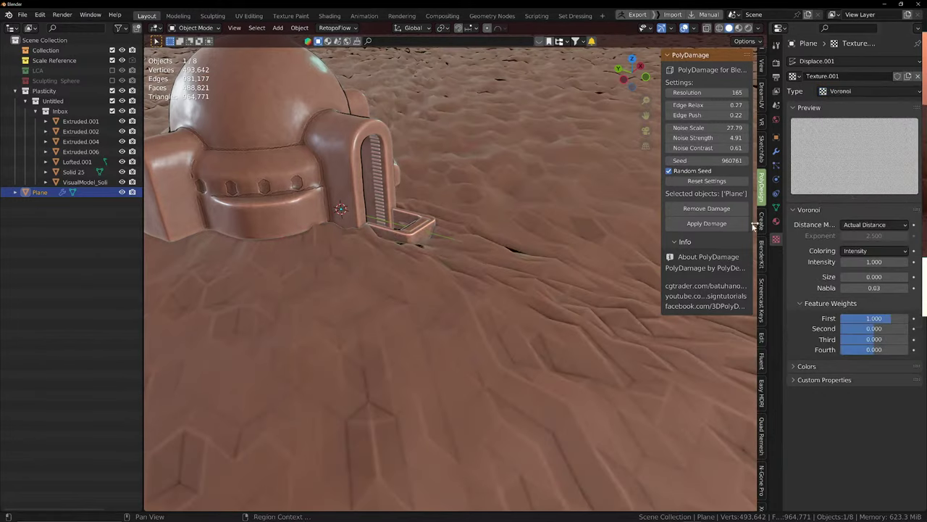
Set the Voronoi texture's size to 1.47 and check the pattern across the whole ground
mouse_move(624, 223)
middle_down()
mouse_move(579, 192)
mouse_move(621, 213)
middle_up()
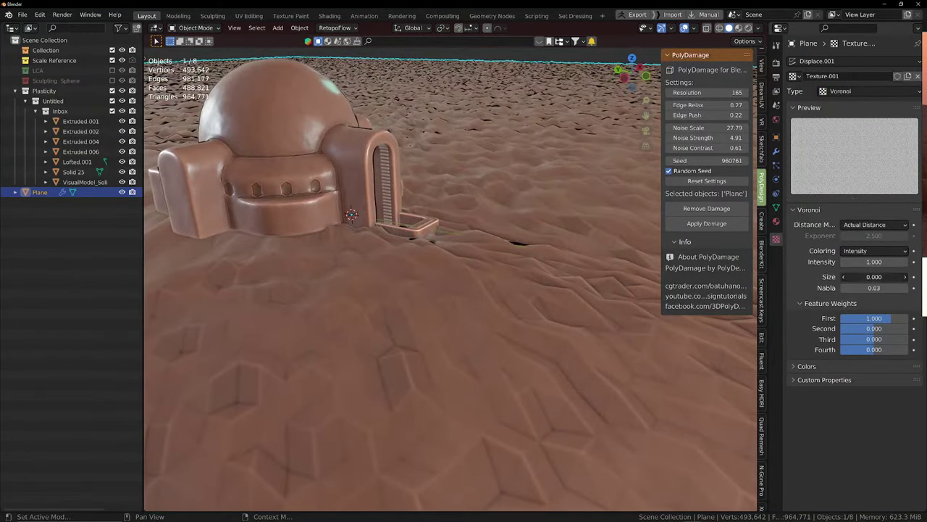
mouse_move(905, 276)
mouse_down()
mouse_move(926, 276)
mouse_move(898, 276)
mouse_move(914, 276)
mouse_up()
scroll(536, 217, down, 3)
middle_drag(530, 214, 513, 190)
scroll(453, 176, down, 6)
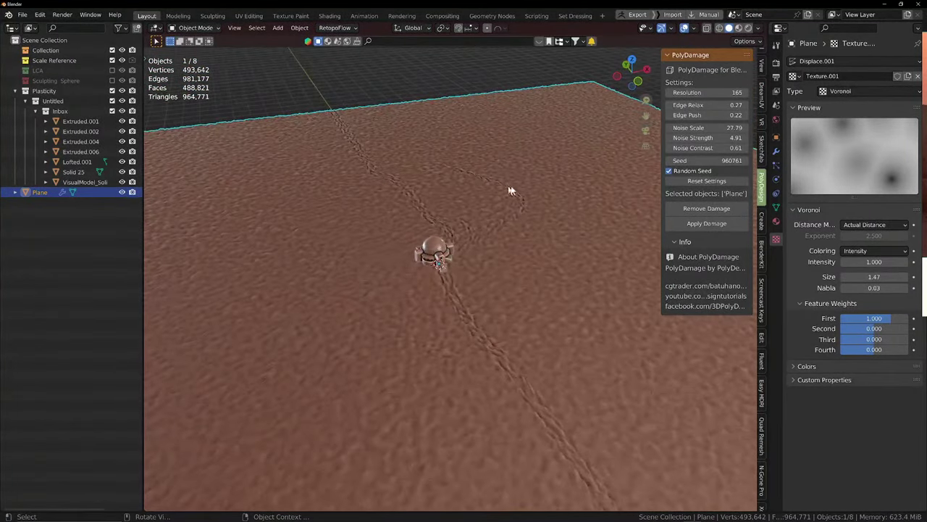
scroll(513, 190, up, 2)
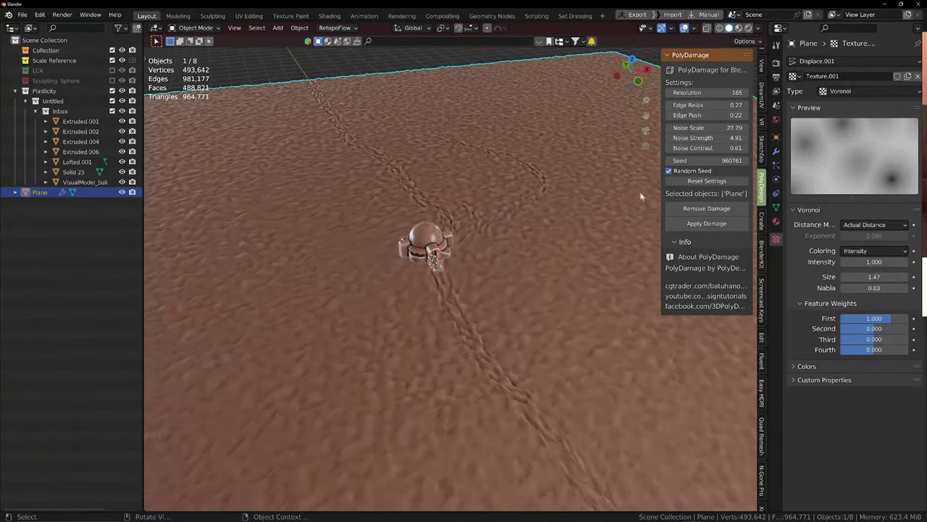
Set the second Displace modifier's strength to 7
click(776, 152)
mouse_move(876, 345)
mouse_down()
mouse_move(863, 345)
mouse_move(914, 344)
mouse_move(874, 344)
mouse_up()
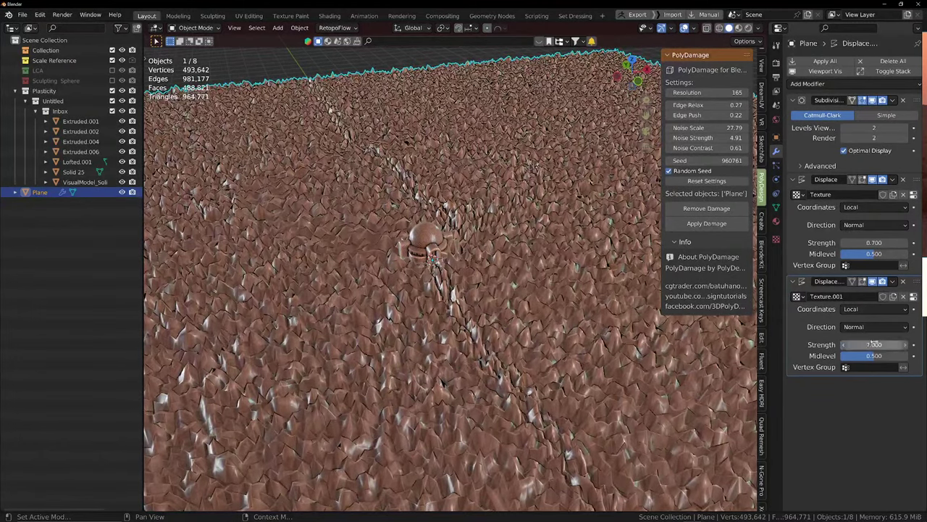
middle_drag(579, 221, 637, 221)
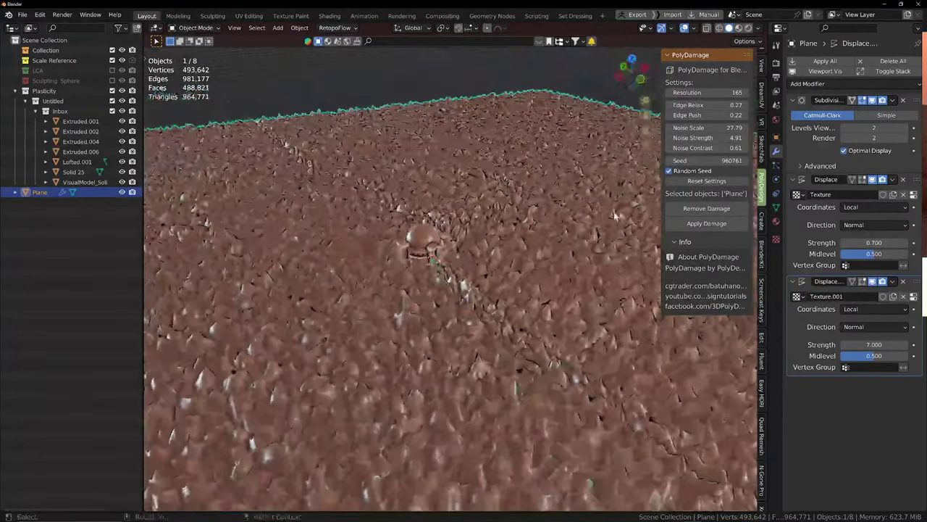
Set the Voronoi texture's intensity to 0.7 and inspect the terrain close to the building
click(912, 297)
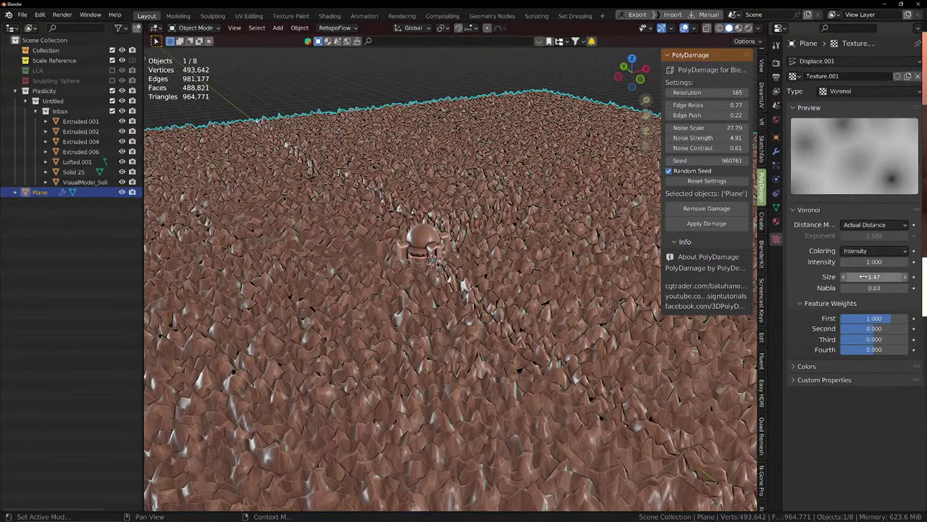
drag(866, 261, 840, 262)
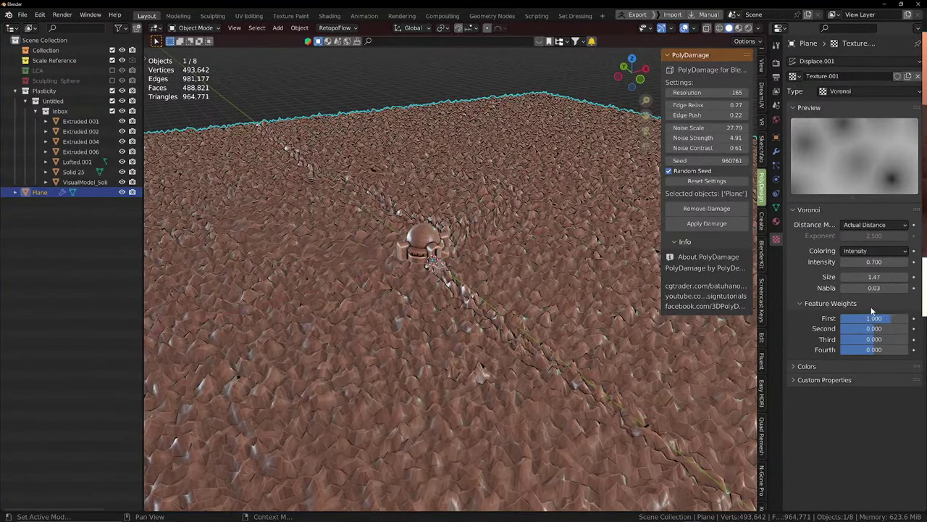
scroll(551, 280, up, 8)
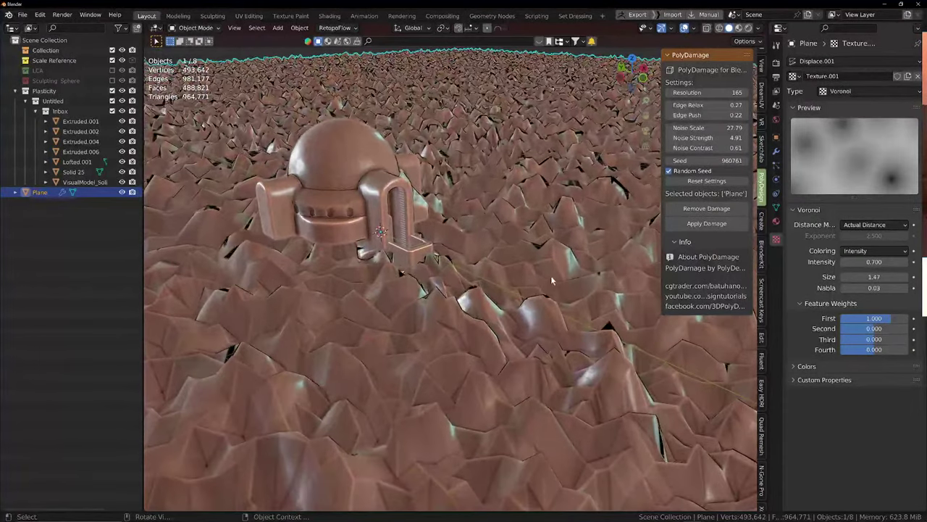
Apply all transforms to the ground plane and set the Voronoi texture's Second feature weight to about -0.168
key(ctrl+a)
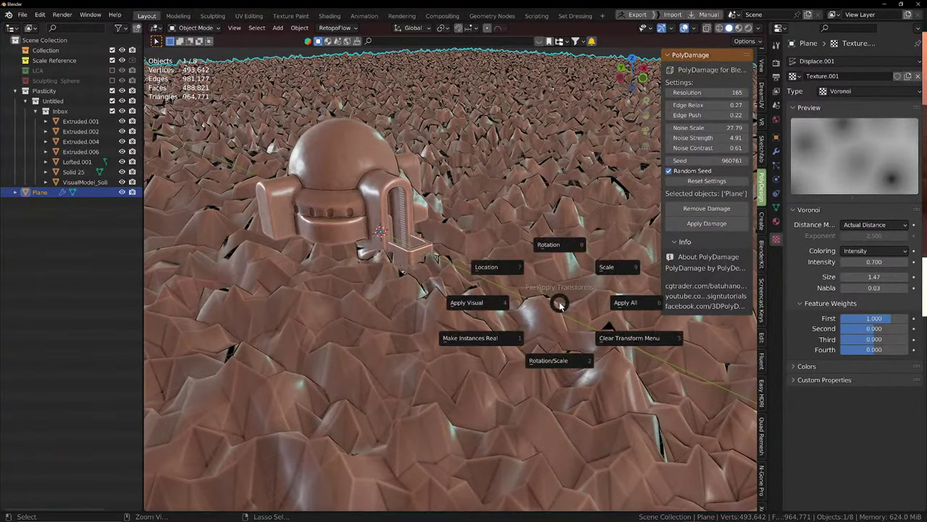
click(631, 307)
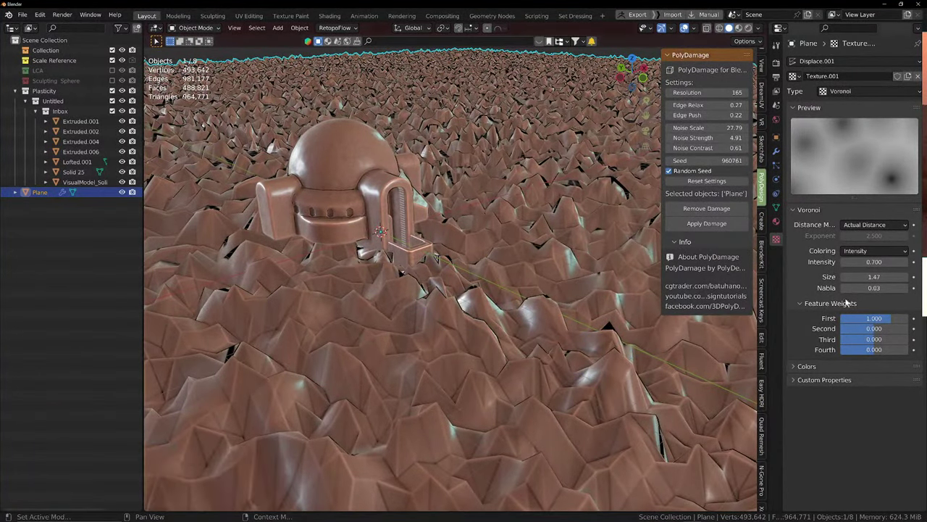
drag(875, 329, 872, 329)
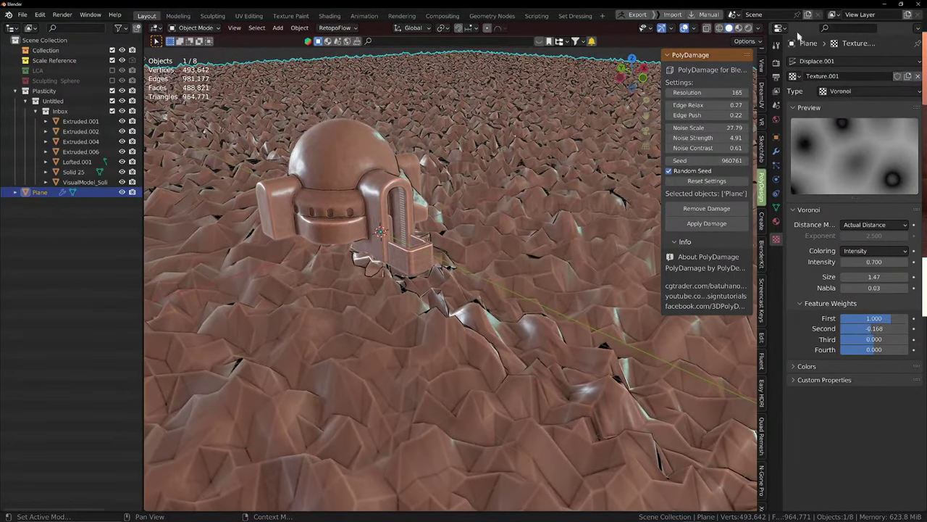
Switch the viewport MatCap to the shiny metallic one with a bright center and inspect the terrain
click(759, 29)
click(747, 100)
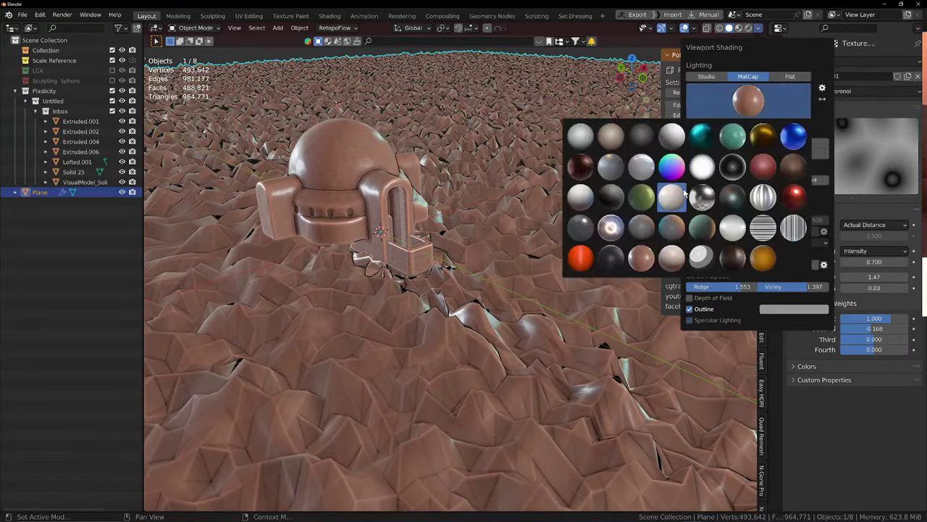
click(611, 227)
mouse_move(539, 232)
middle_down()
mouse_move(532, 228)
mouse_move(557, 223)
mouse_move(529, 217)
middle_up()
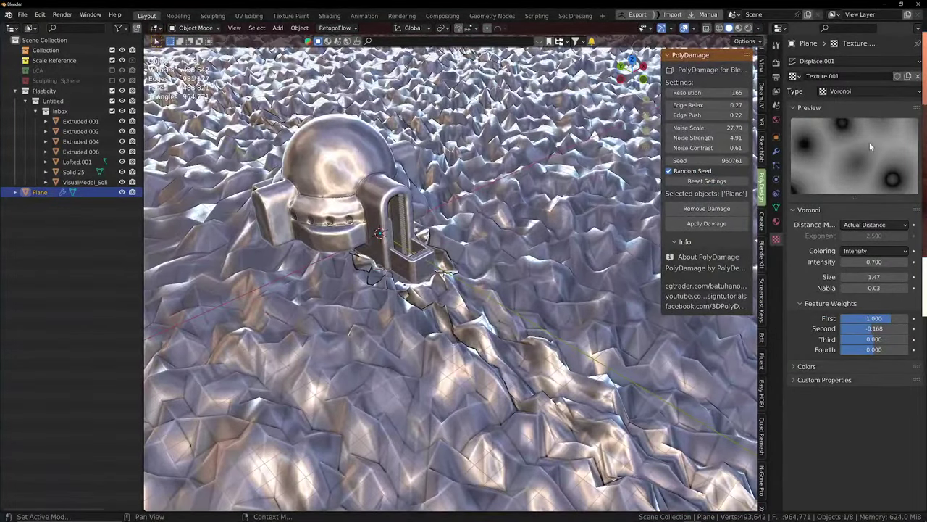
middle_drag(598, 219, 587, 216)
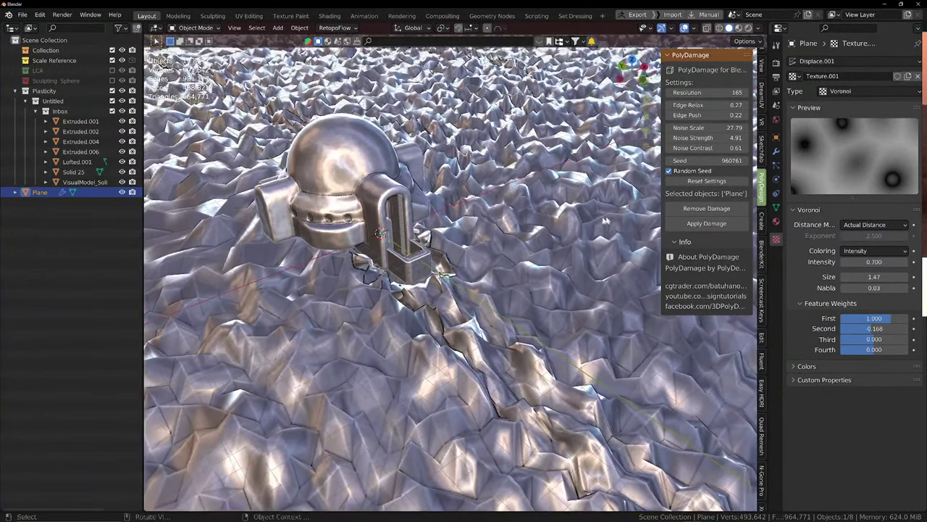
Disable the second Displace modifier's viewport display on the ground plane and check the building's front
click(776, 151)
click(871, 281)
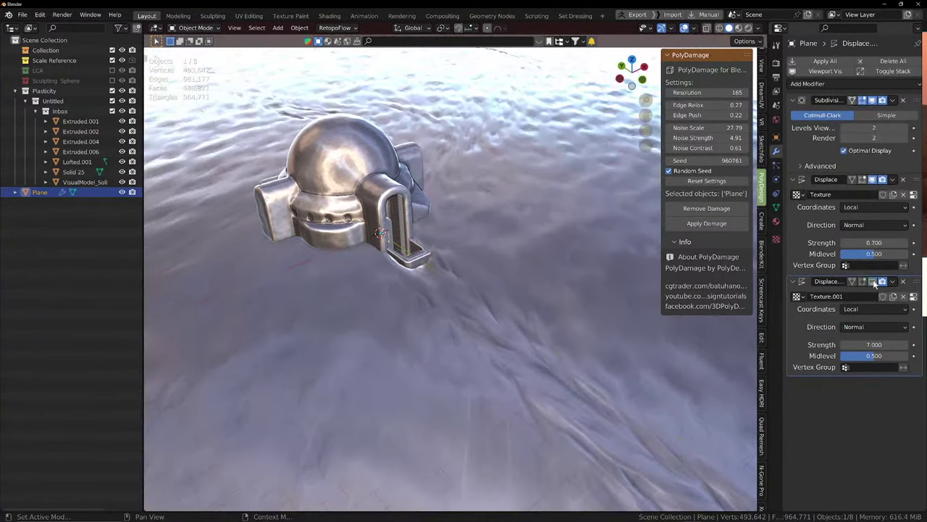
middle_drag(534, 247, 487, 277)
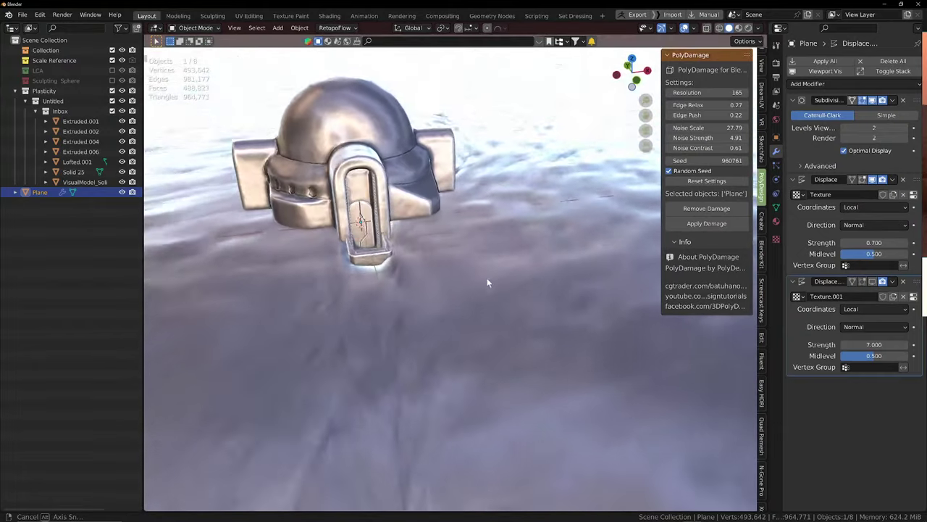
Lower the viewport cavity ridge values to 1.324 in screen space and about 0.634 in world space
click(760, 27)
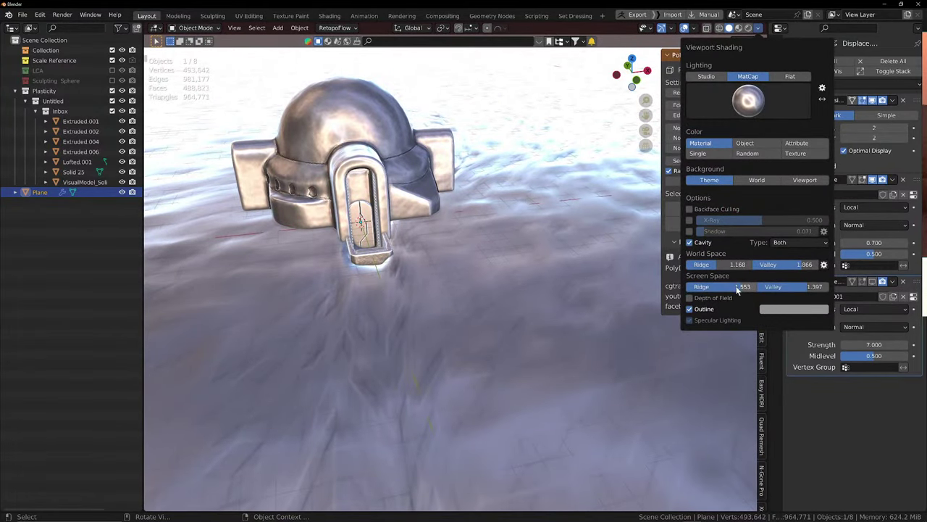
drag(742, 287, 723, 270)
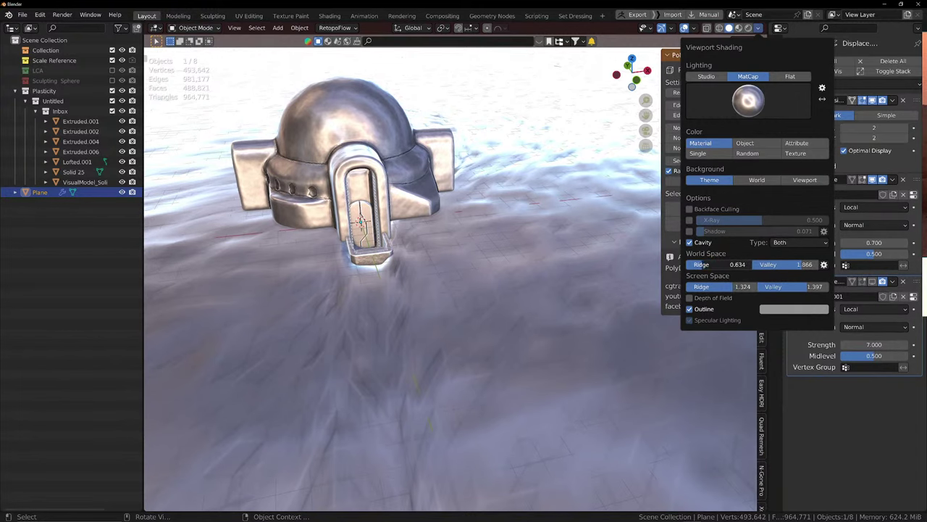
mouse_move(460, 242)
middle_down()
mouse_move(515, 222)
mouse_move(518, 237)
middle_up()
scroll(515, 234, down, 2)
scroll(516, 234, up, 2)
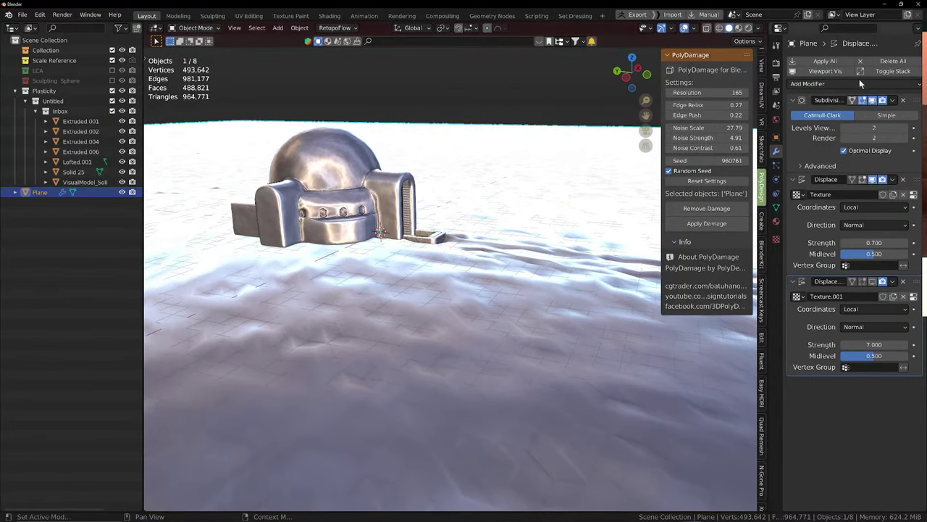
Set the viewport MatCap to the reddish-brown clay and view the building within the wider ground
click(759, 28)
click(749, 100)
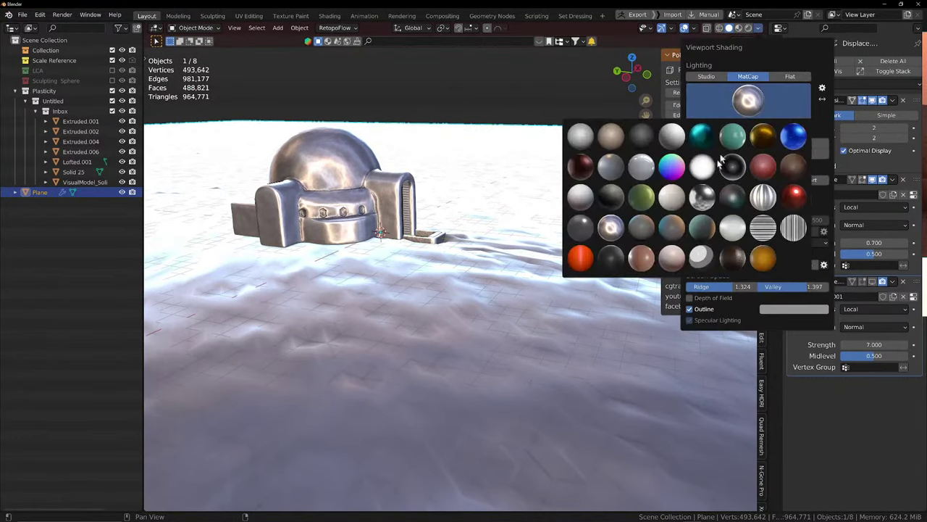
click(642, 258)
mouse_move(641, 259)
middle_down()
mouse_move(500, 333)
mouse_move(510, 264)
mouse_move(482, 231)
mouse_move(499, 221)
mouse_move(455, 209)
mouse_move(519, 228)
mouse_move(540, 220)
mouse_move(476, 234)
mouse_move(475, 246)
middle_up()
scroll(502, 216, down, 7)
scroll(408, 147, up, 2)
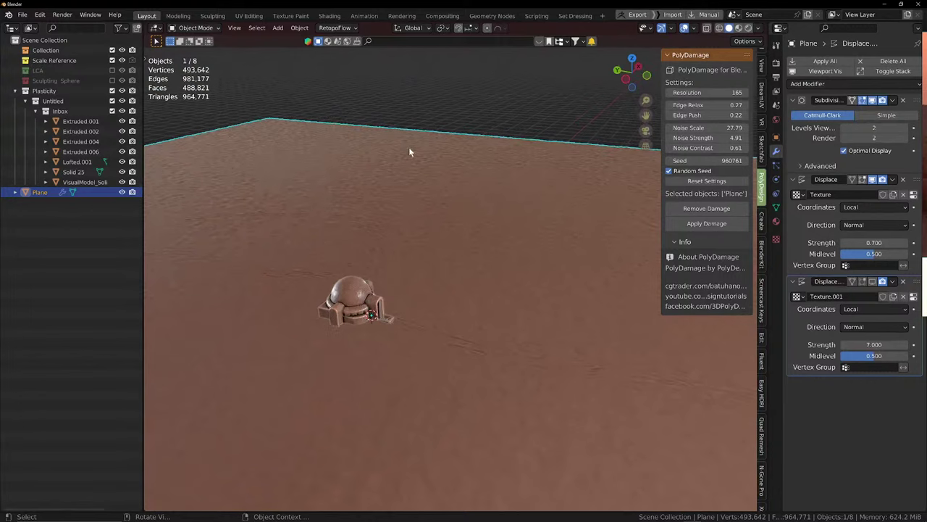
Switch to the Sculpting workspace and set its viewport MatCap to the reddish-brown clay, inspecting the ground around the building
click(208, 19)
scroll(462, 151, down, 9)
middle_drag(462, 150, 500, 206)
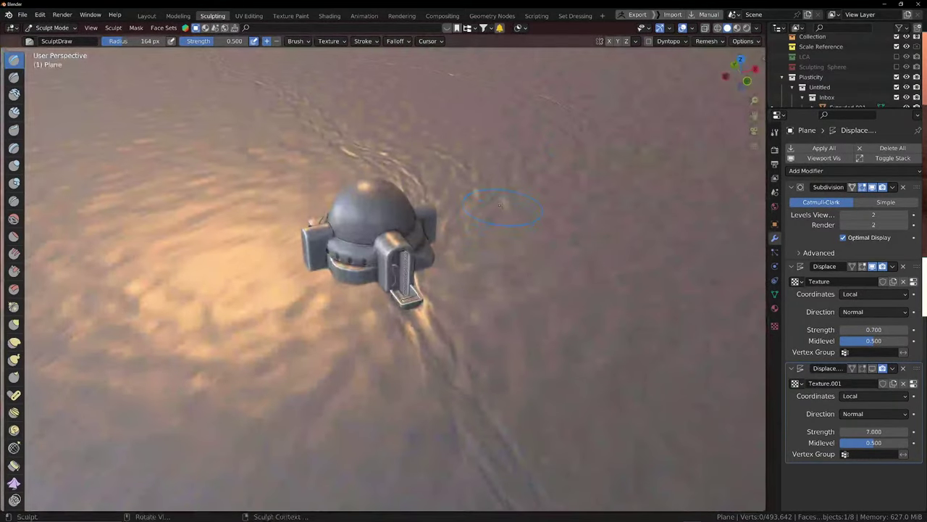
click(756, 28)
click(753, 92)
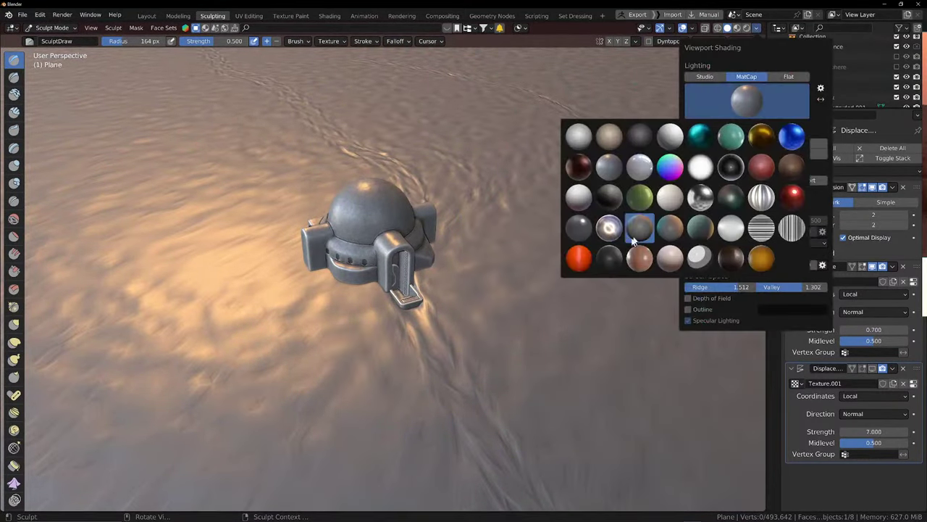
click(637, 258)
scroll(493, 182, down, 6)
middle_drag(492, 182, 524, 178)
scroll(524, 177, up, 7)
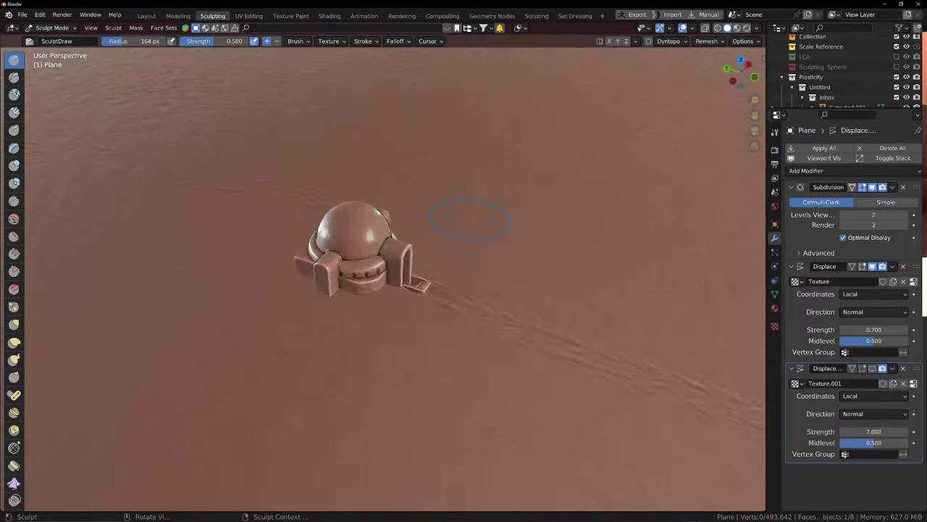
middle_drag(478, 267, 447, 161)
Return to the Layout workspace and view the building from the side at ground level
click(147, 15)
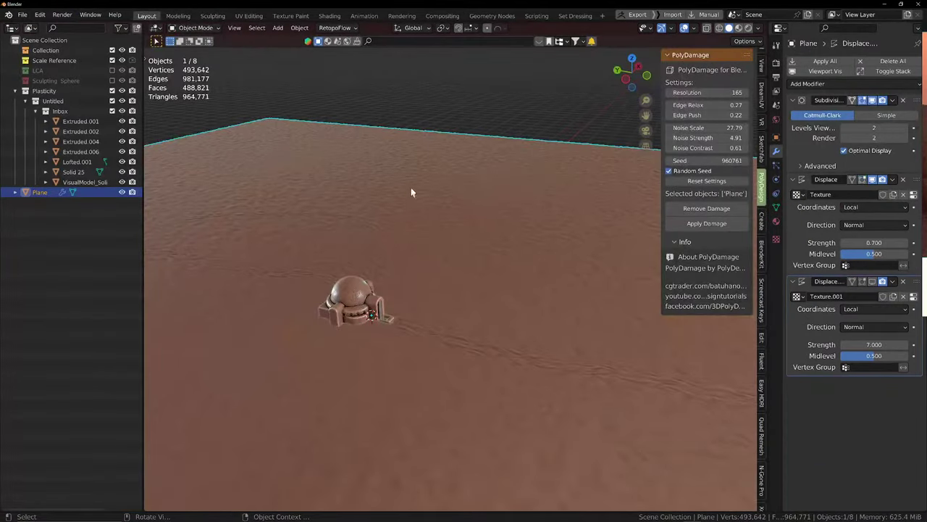
middle_drag(412, 190, 468, 267)
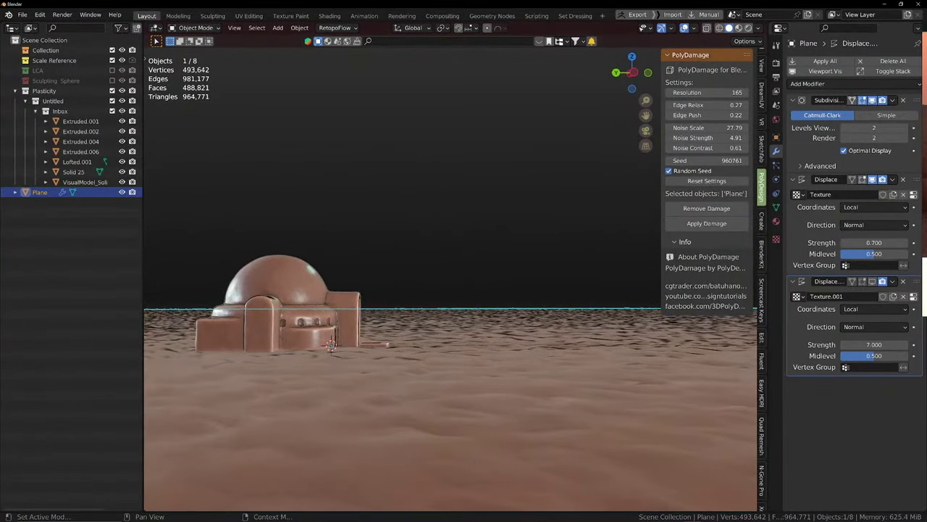
scroll(328, 353, up, 1)
middle_drag(326, 352, 338, 343)
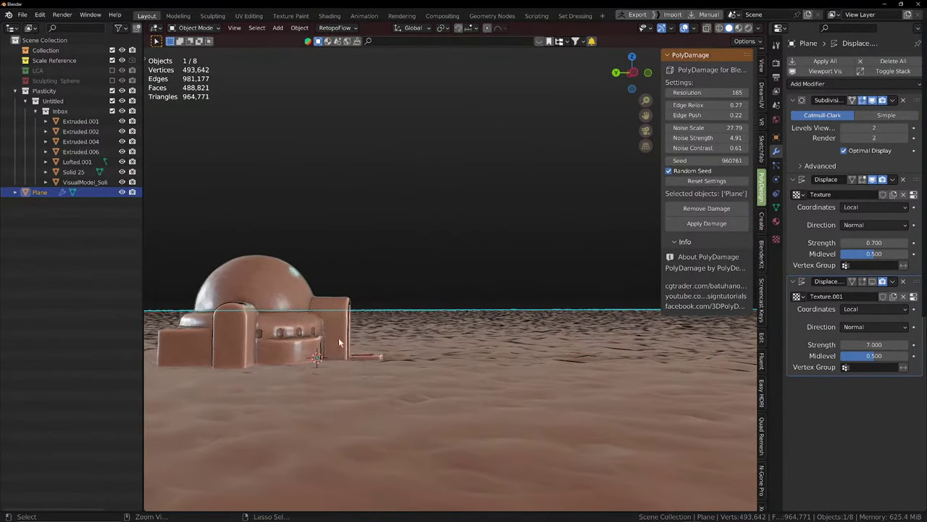
Lock the camera to the view and reframe the building from ground level within the camera frame
scroll(379, 316, up, 2)
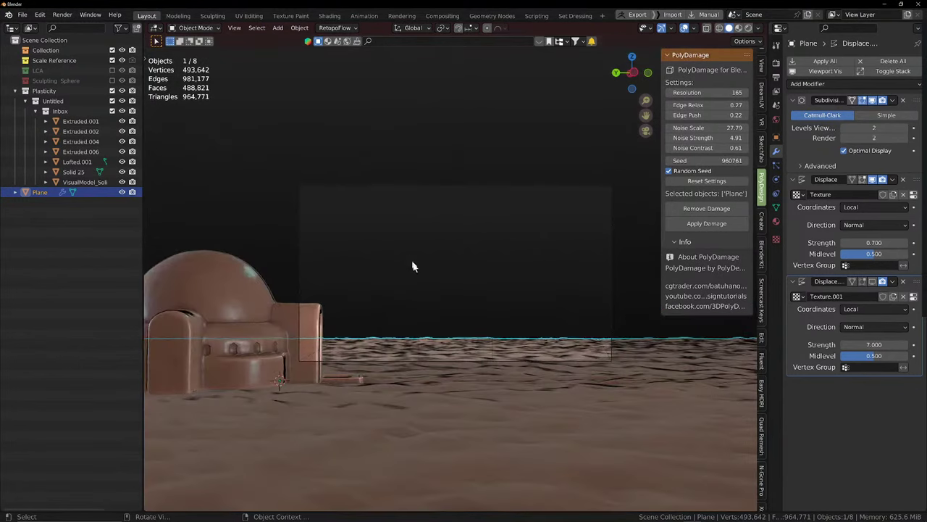
key(q)
click(413, 197)
middle_drag(426, 223, 483, 210)
Examine the Quick Favorites entries and the option for adding the Remove Damage command to them
key(q)
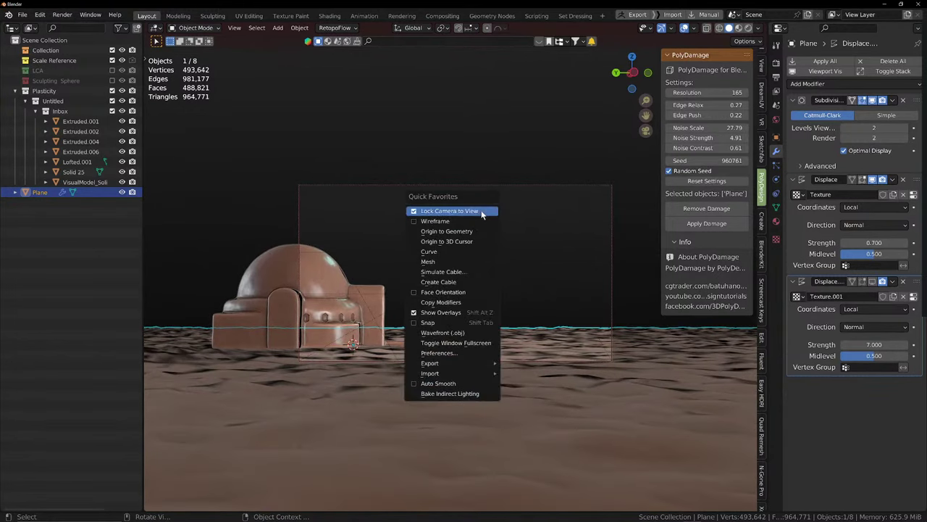
key(q)
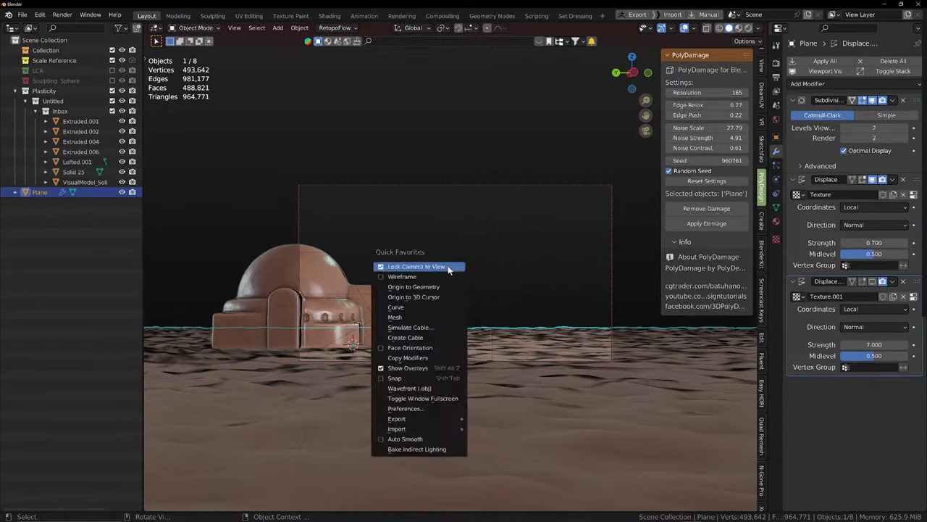
right_click(691, 213)
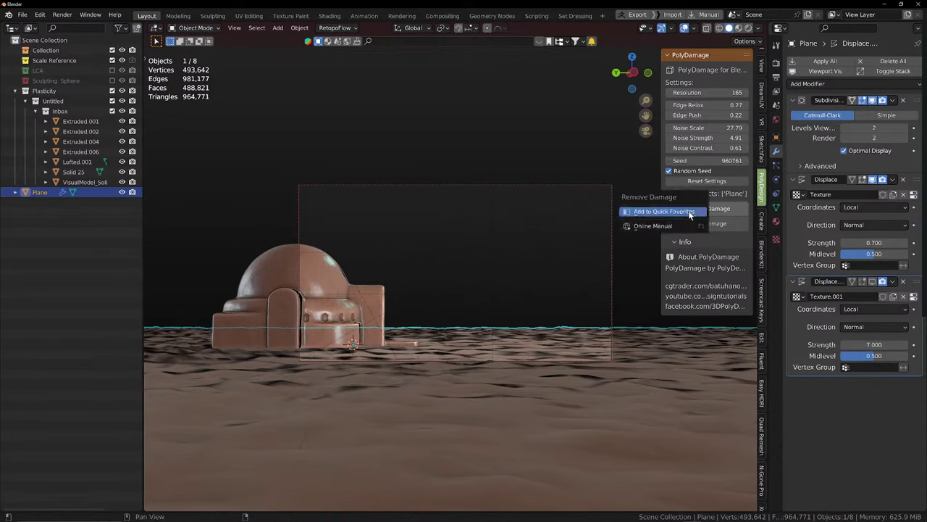
key(q)
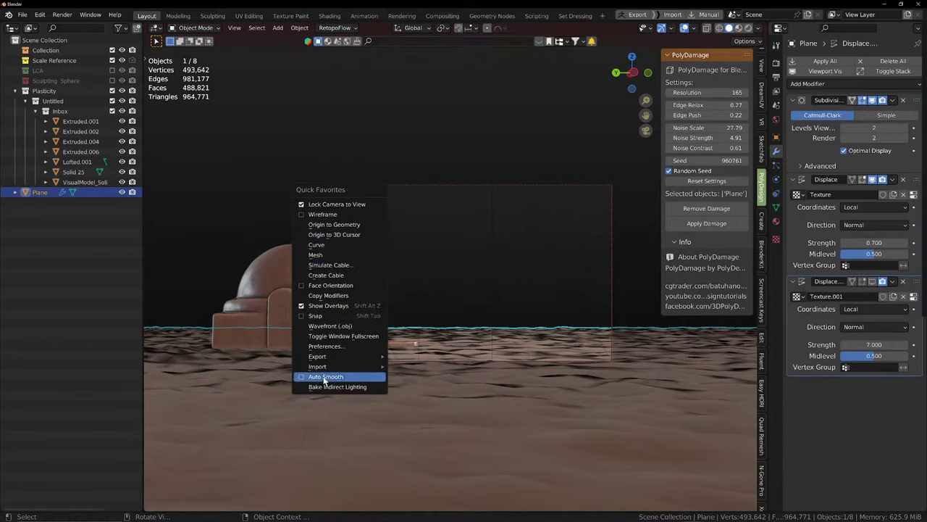
mouse_move(457, 272)
middle_down()
mouse_move(449, 276)
mouse_move(457, 275)
middle_up()
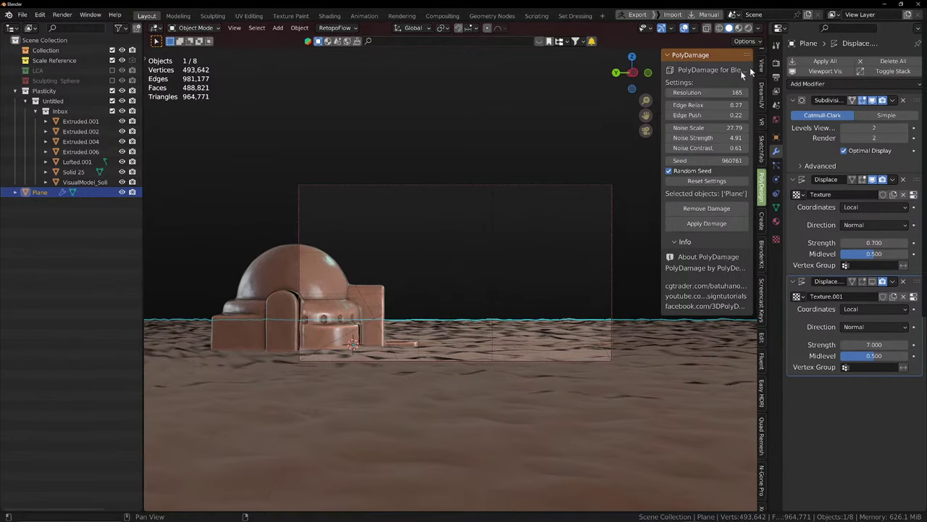
Enable the LCA collection and set its camera's focal length to 55 mm
click(112, 70)
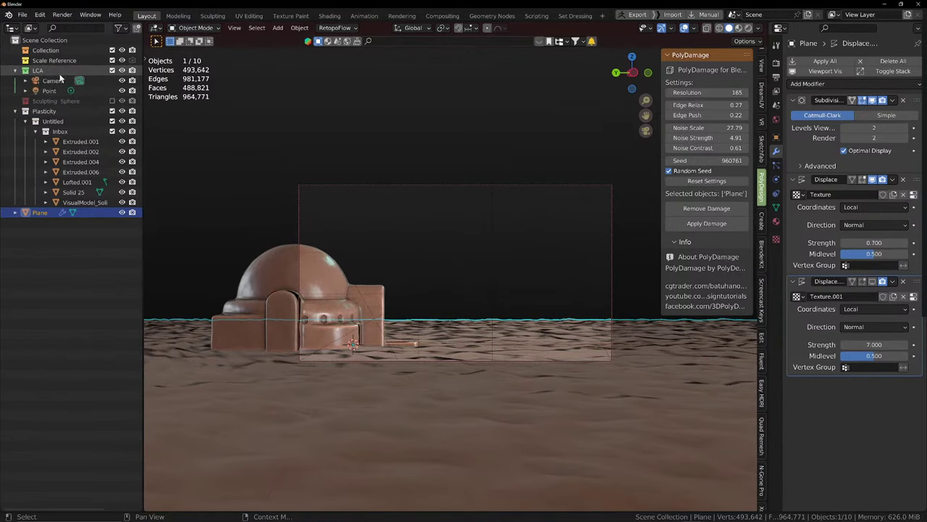
click(52, 80)
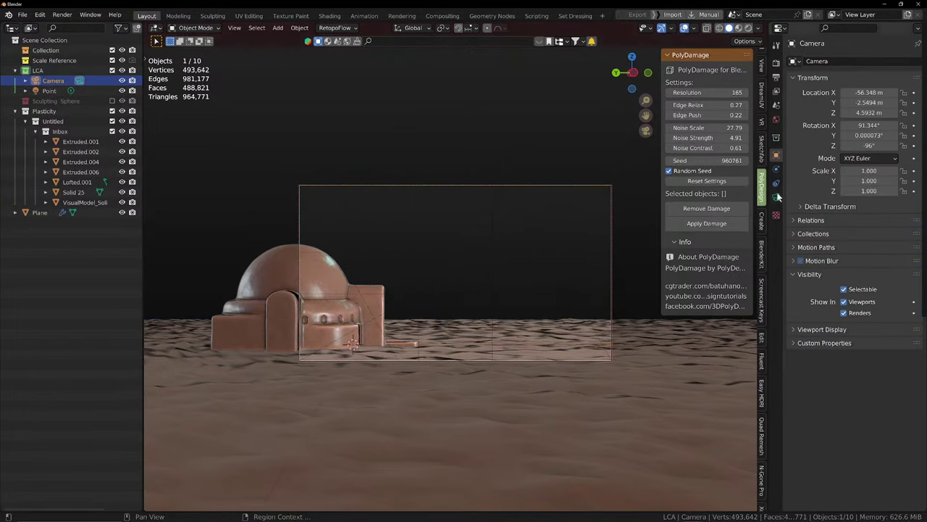
click(776, 196)
click(896, 105)
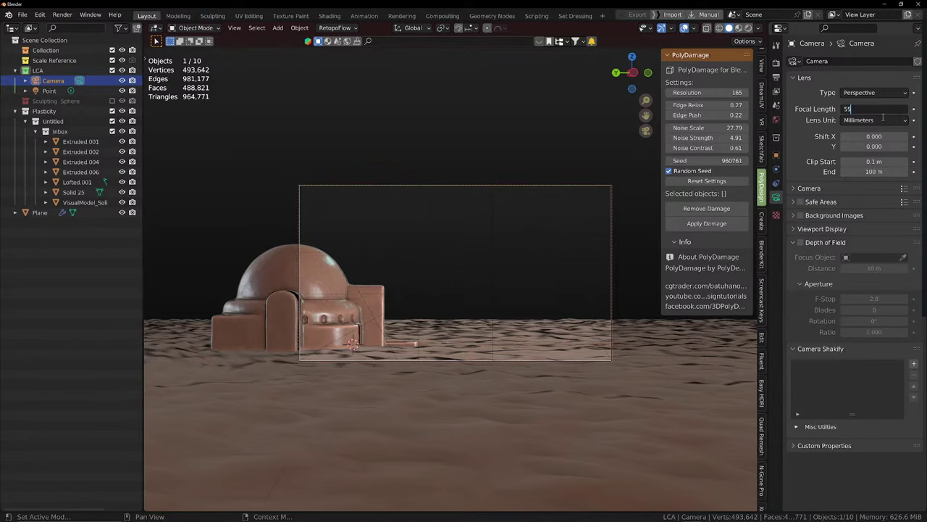
key(Return)
Pull the camera back from the building, comparing its framing with the twin-sun sunset reference image
scroll(536, 294, up, 2)
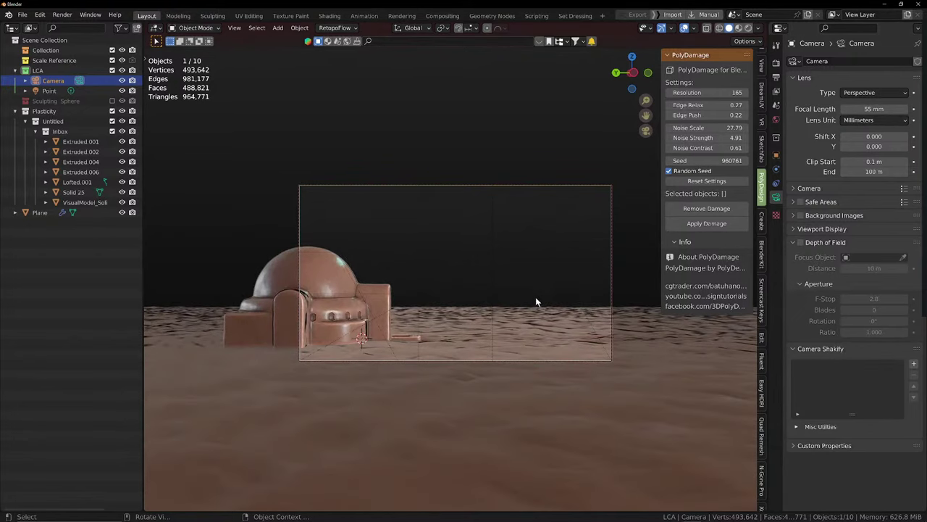
shift+middle_drag(520, 305, 527, 282)
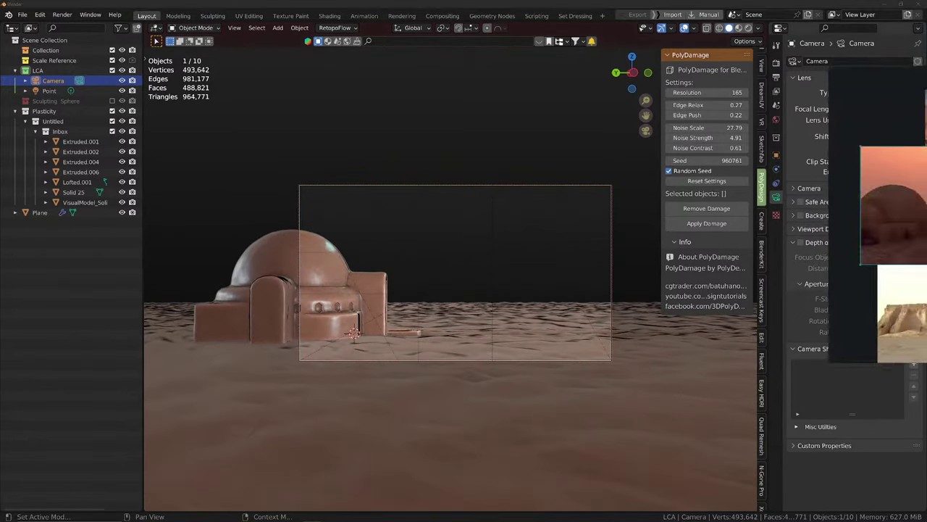
right_drag(926, 268, 667, 296)
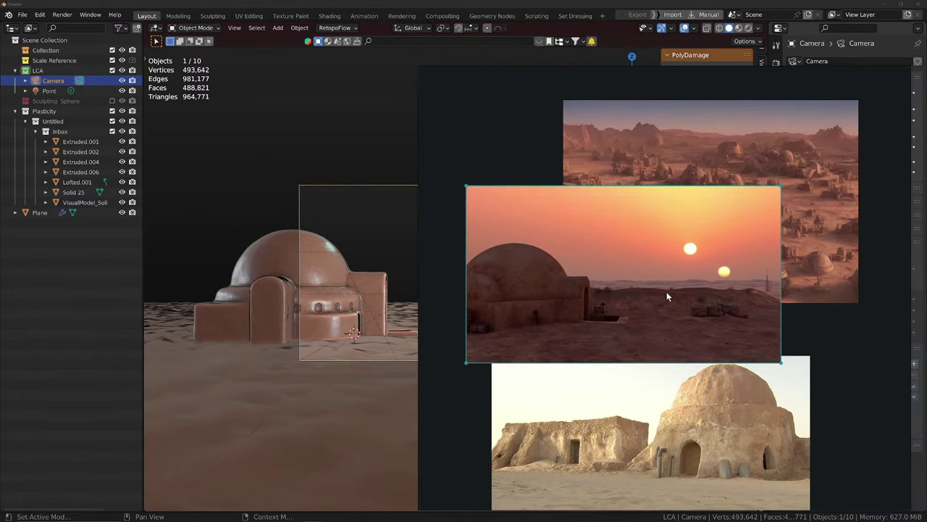
scroll(318, 300, down, 4)
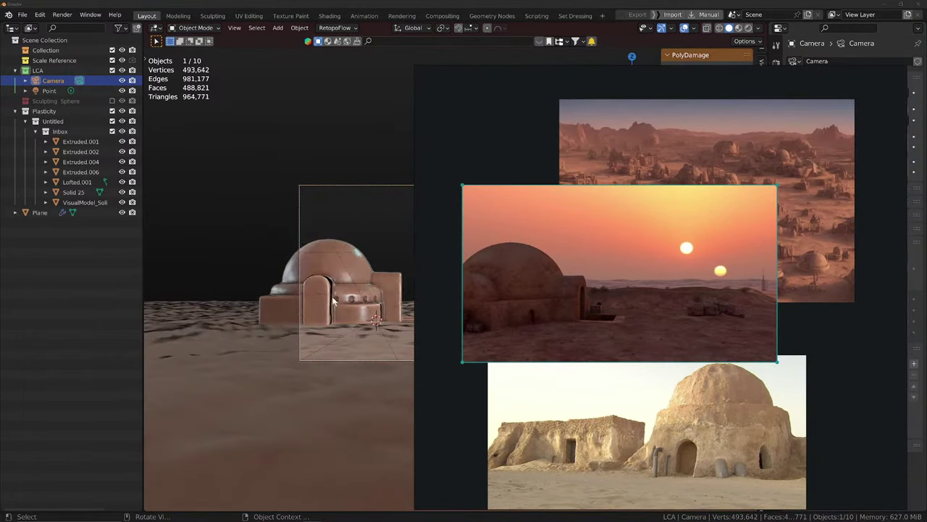
shift+middle_drag(333, 300, 325, 300)
right_drag(543, 276, 751, 321)
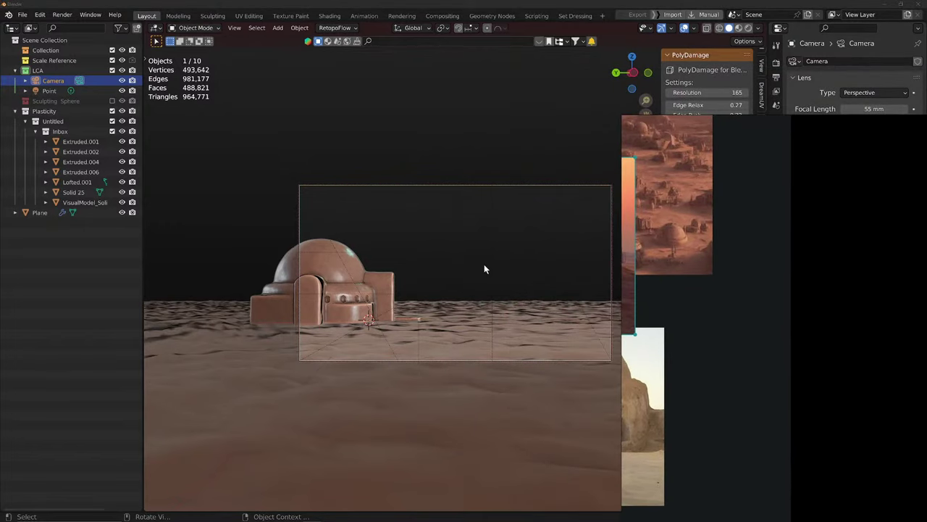
key(ctrl+shift+space)
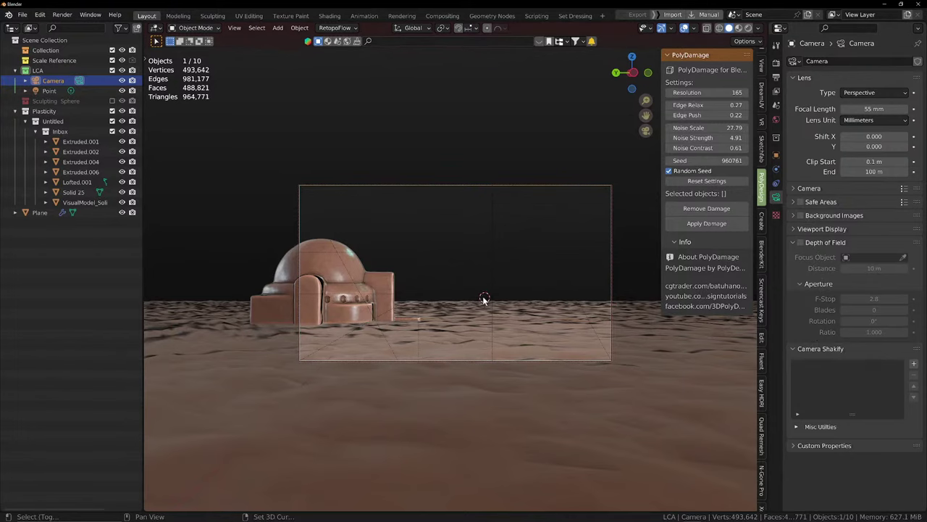
Place the 3D cursor near the horizon and shift the camera about 1.74 m sideways, bringing more of the building into the frame's left side
shift+right_drag(483, 298, 479, 297)
key(g)
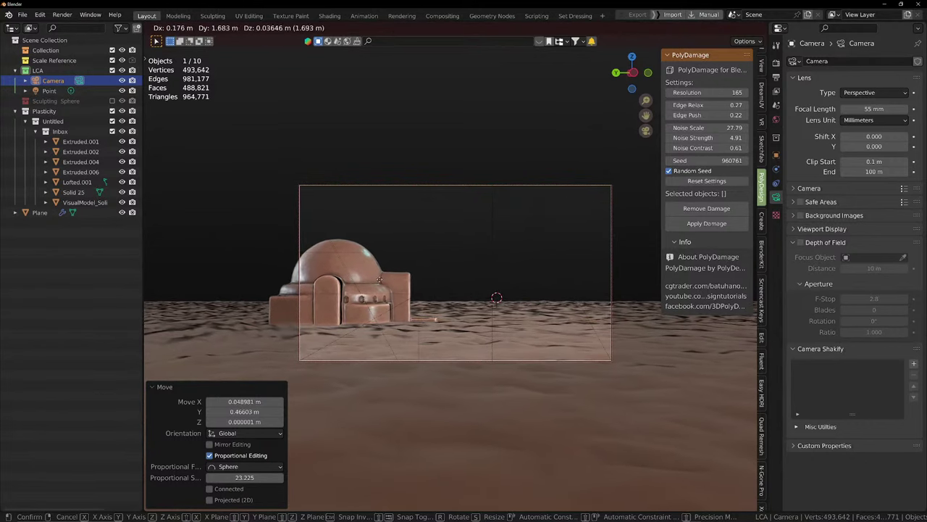
click(379, 301)
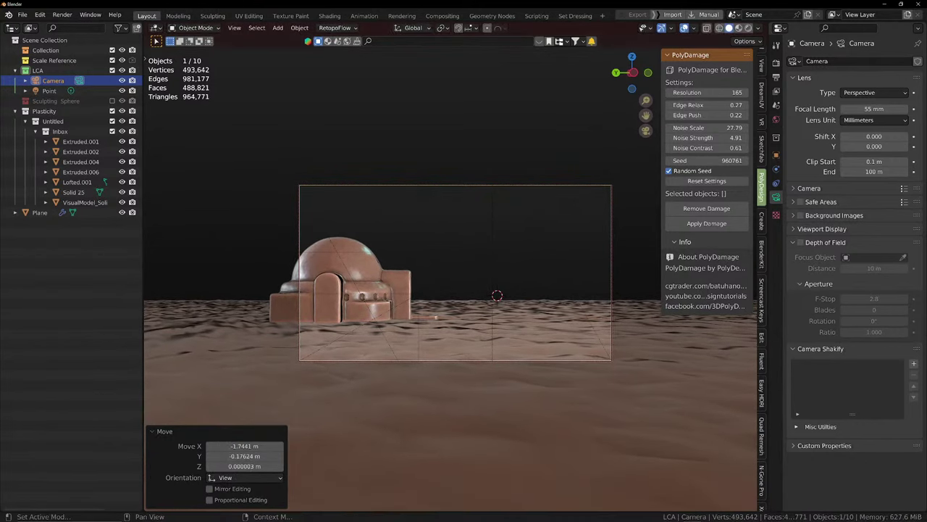
right_drag(926, 243, 890, 201)
click(498, 275)
key(g)
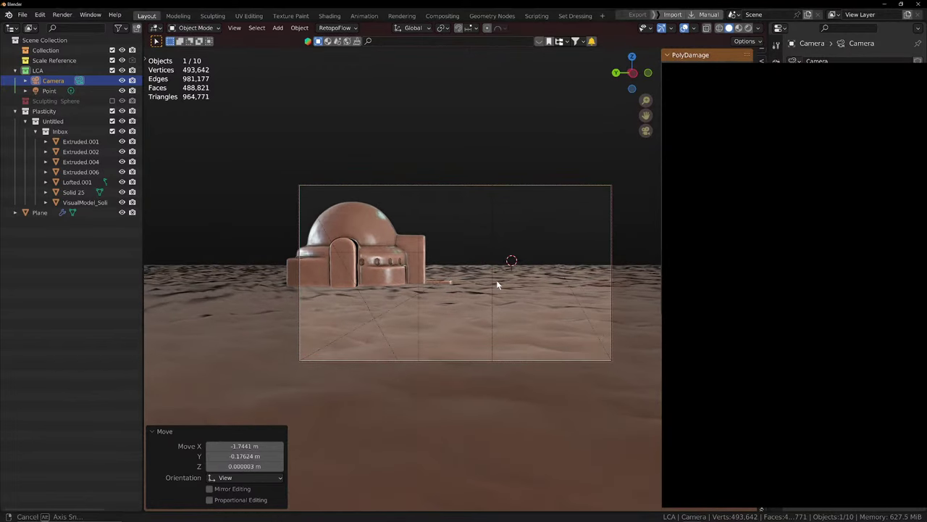
Show the world settings and preview the scene in rendered shading alongside the sunset reference images
click(451, 363)
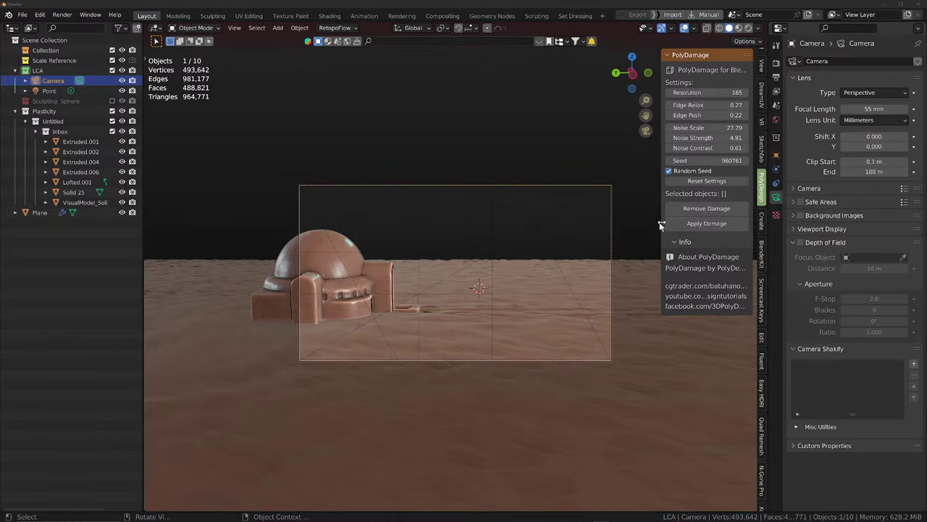
click(775, 119)
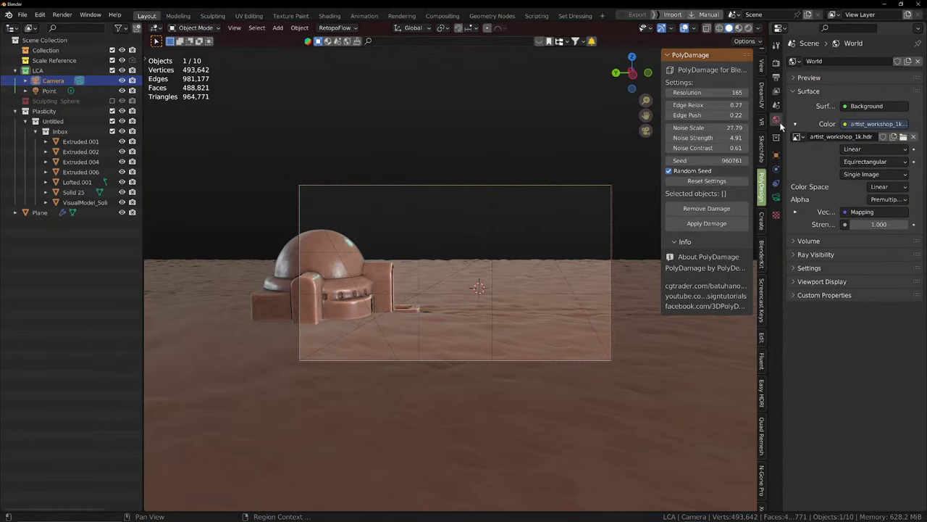
click(739, 28)
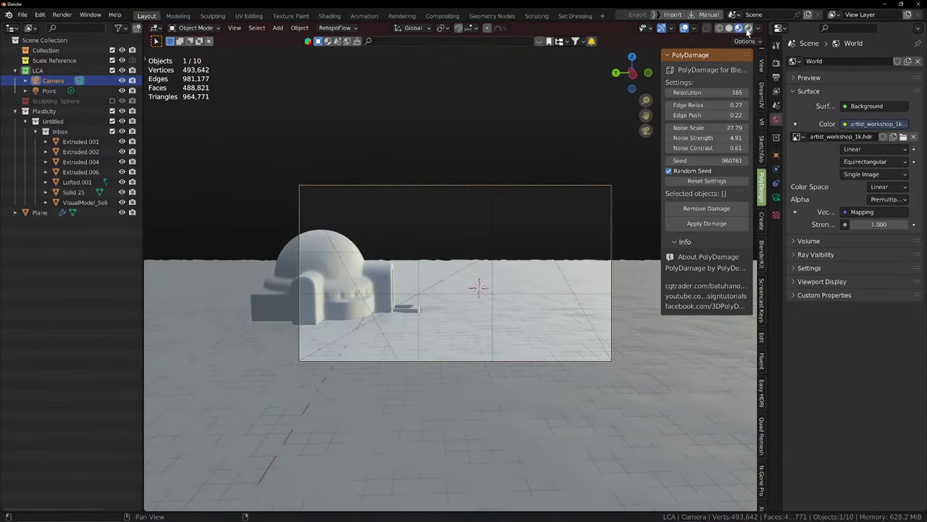
click(748, 29)
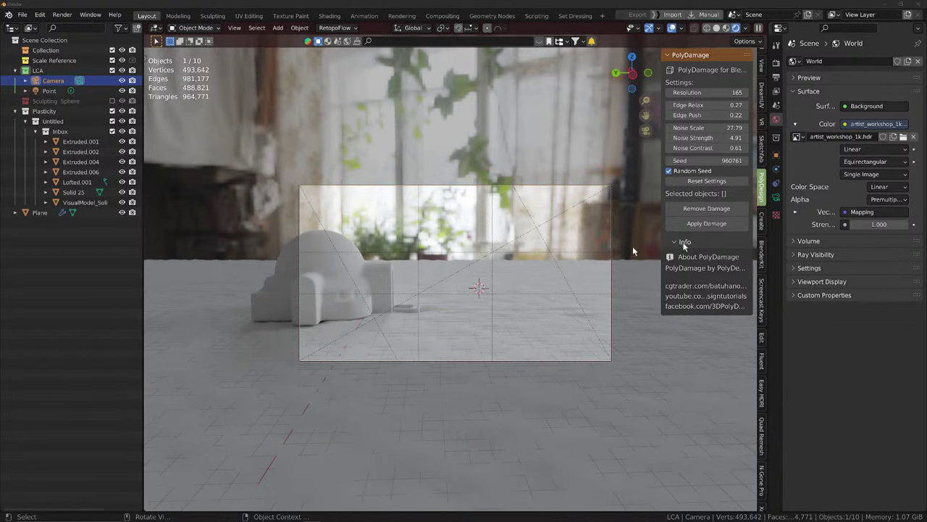
right_drag(926, 221, 517, 226)
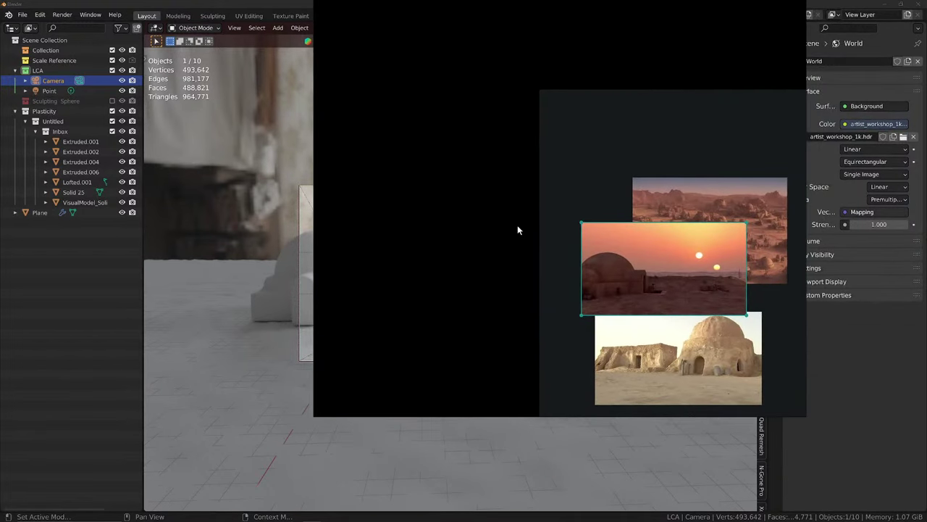
key(alt+Tab)
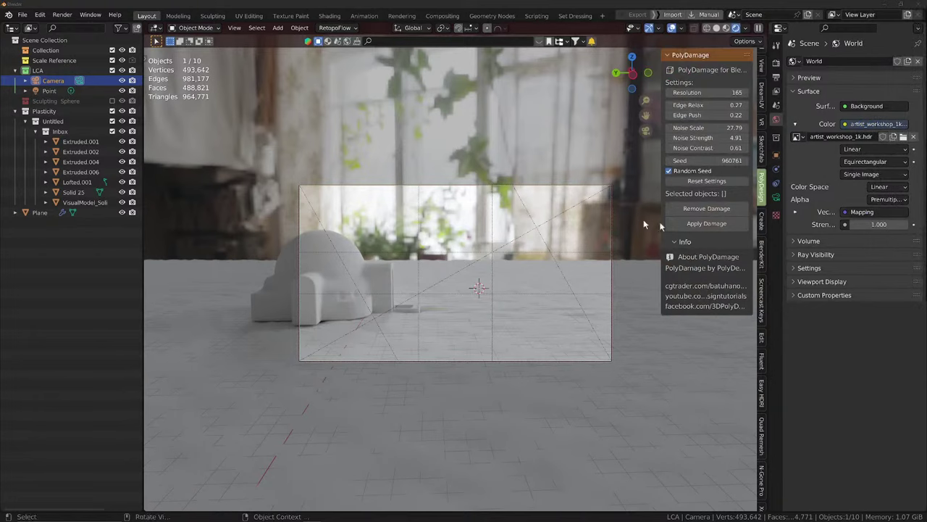
Replace the world's artist_workshop_1k environment image with a Sky Texture as the background colour
click(913, 138)
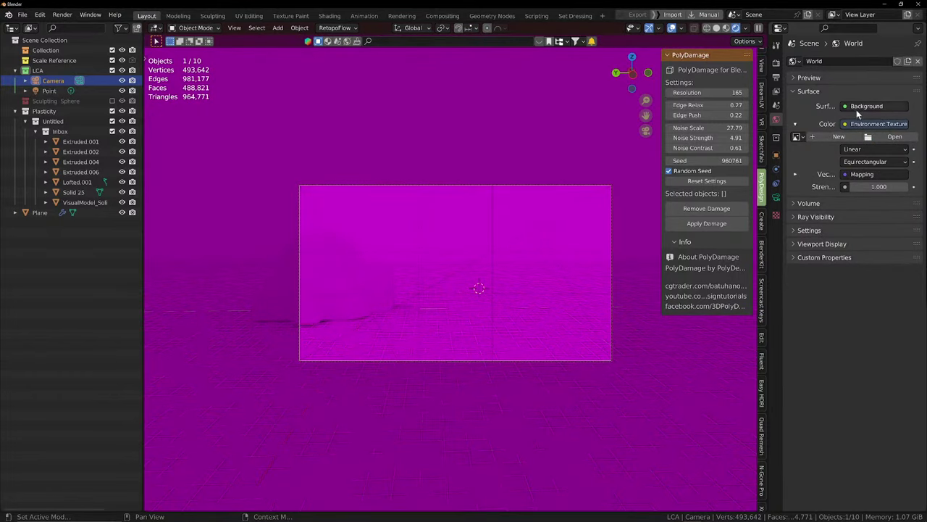
click(858, 107)
click(854, 129)
click(840, 92)
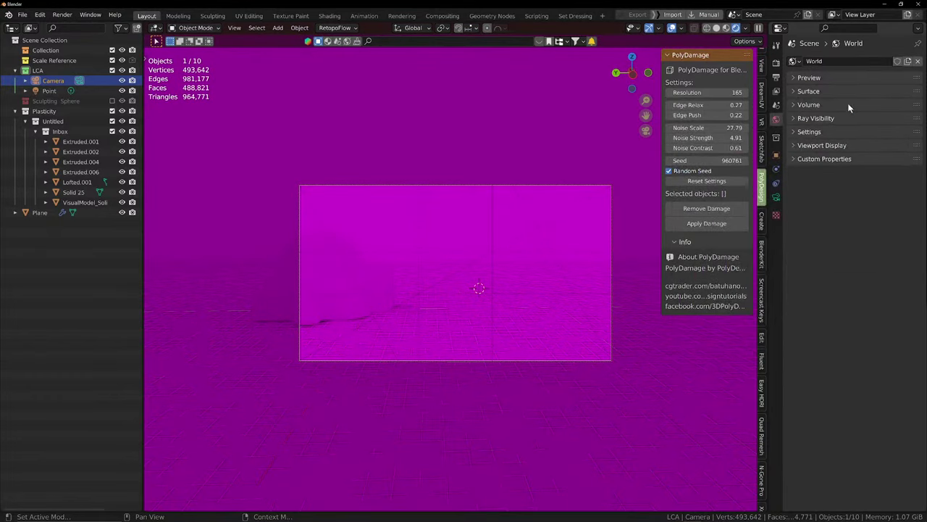
click(808, 91)
click(872, 125)
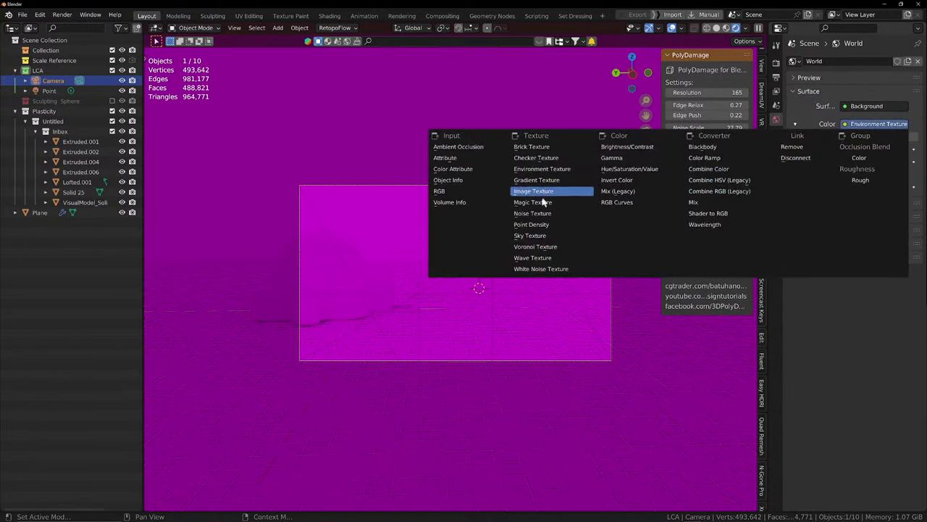
click(536, 235)
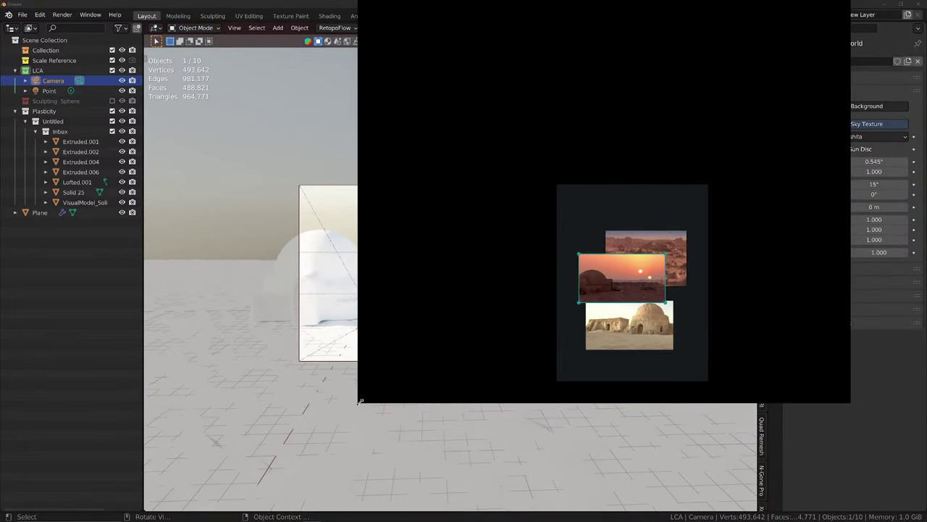
Shrink the reference board around the sunset image, place it over the empty outliner area and keep it above other windows
drag(360, 401, 671, 229)
drag(767, 228, 788, 106)
right_drag(789, 76, 781, 210)
double_click(781, 206)
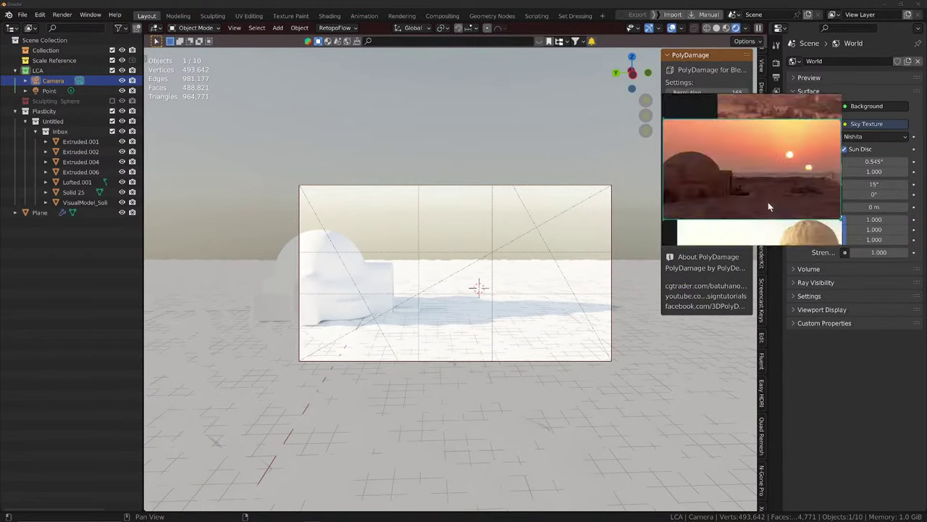
drag(773, 223, 122, 432)
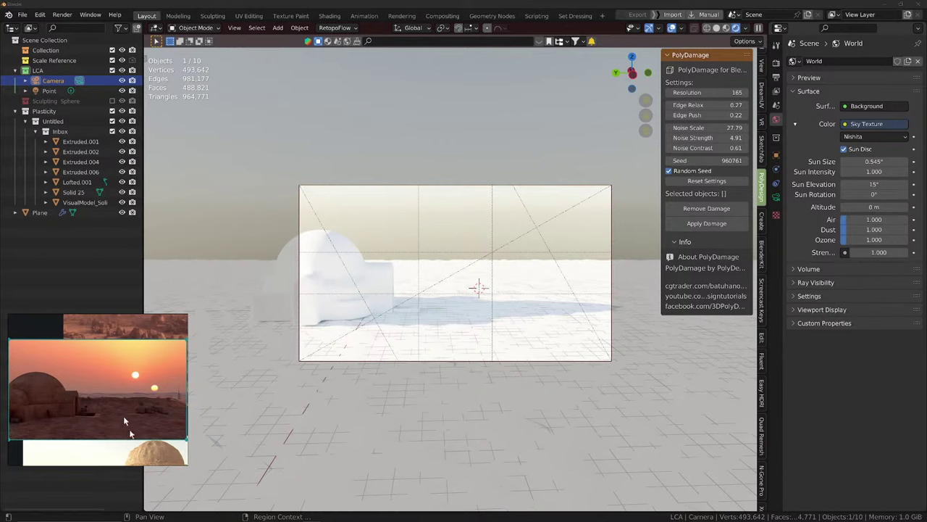
drag(187, 466, 176, 460)
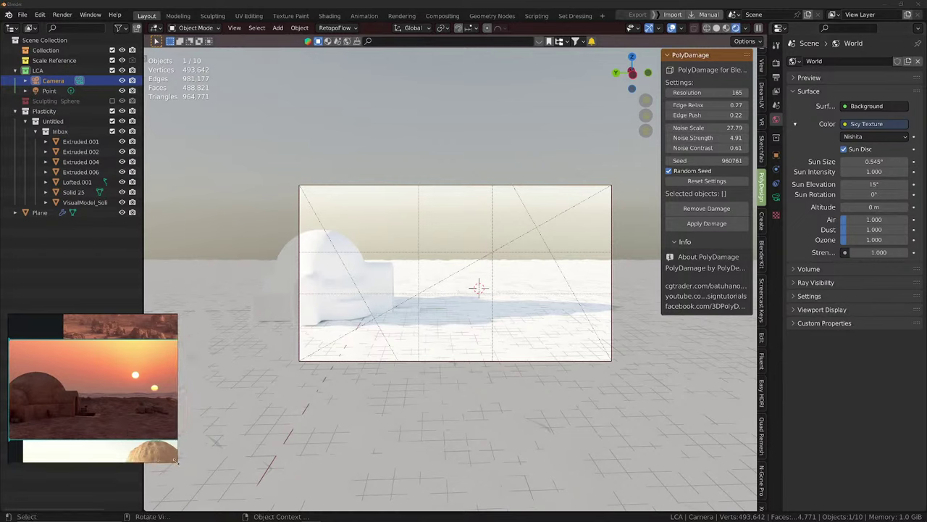
right_click(131, 403)
mouse_move(166, 330)
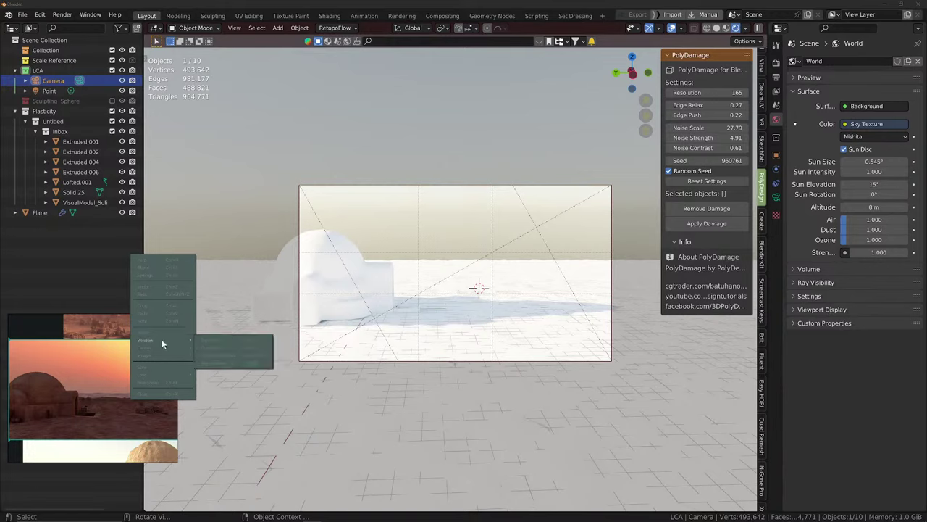
Select the ground plane, return the viewport to solid shading and reframe the camera on the domed house
click(252, 318)
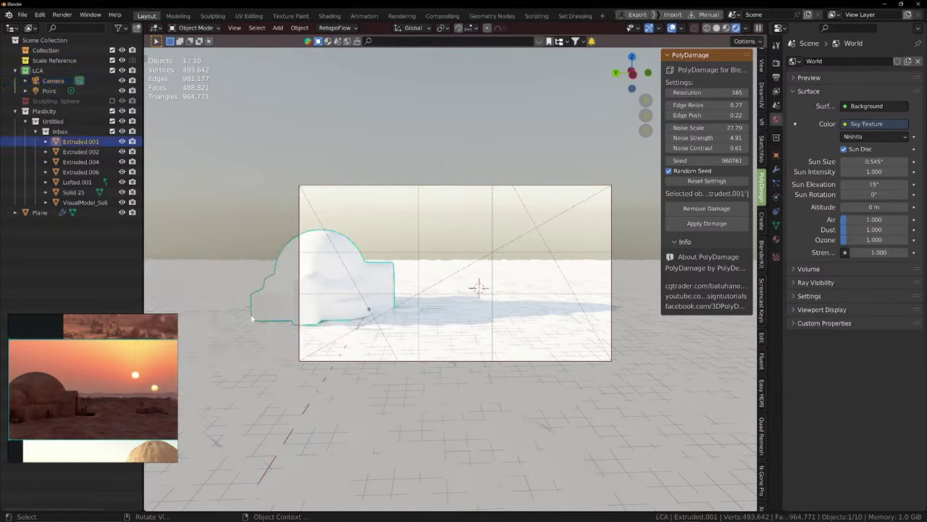
click(276, 377)
scroll(472, 296, down, 2)
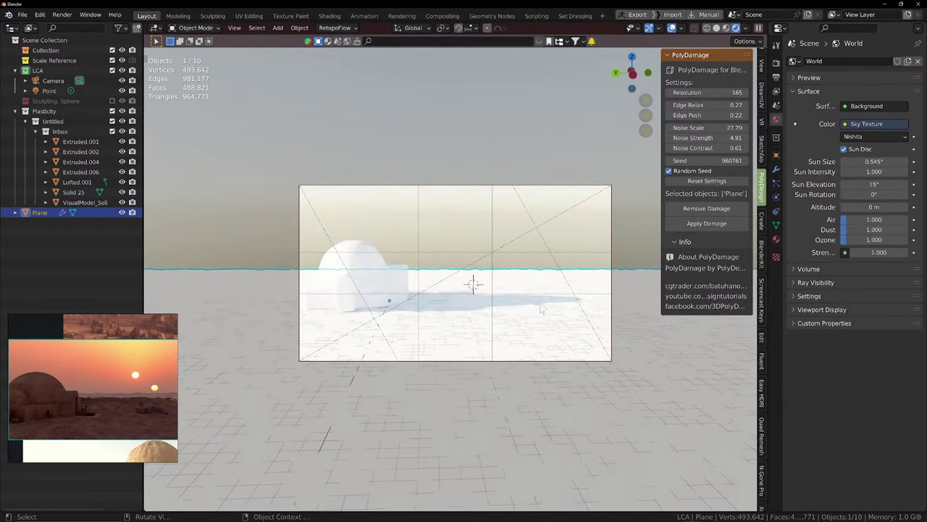
middle_drag(513, 288, 509, 284)
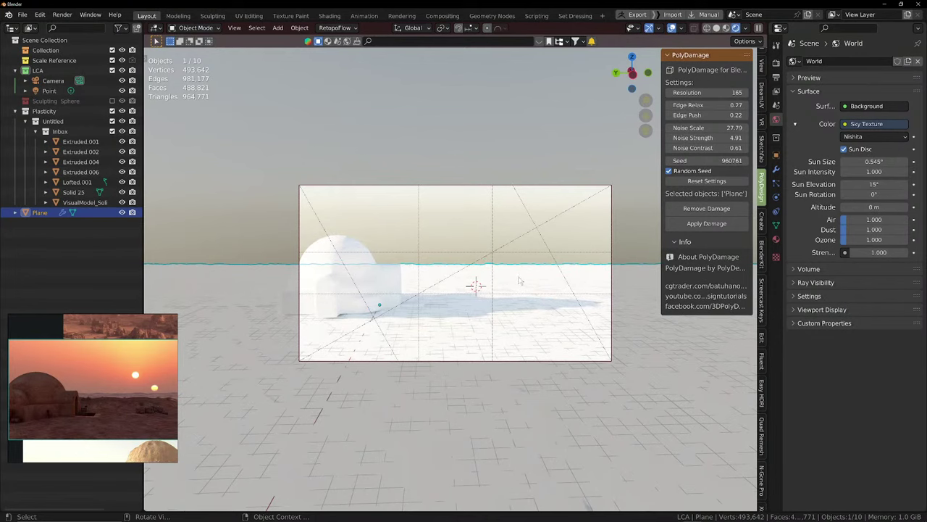
click(718, 28)
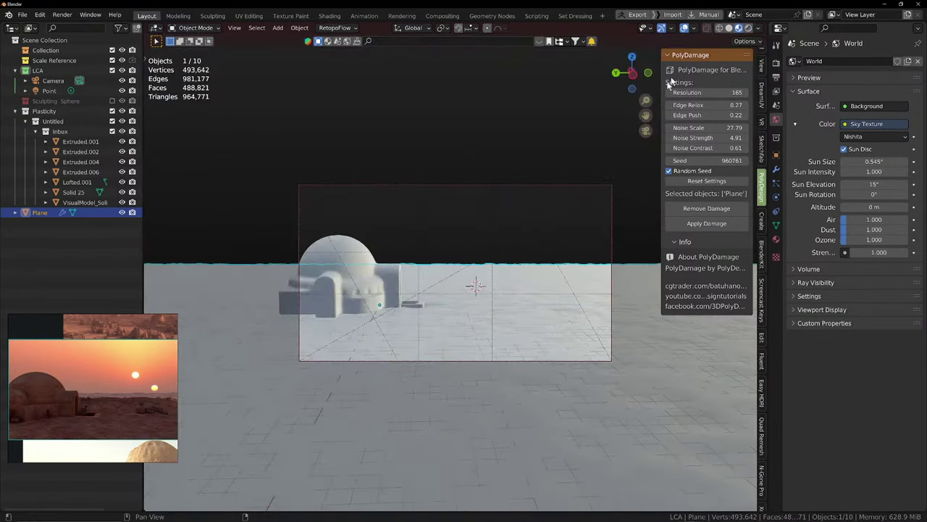
click(757, 28)
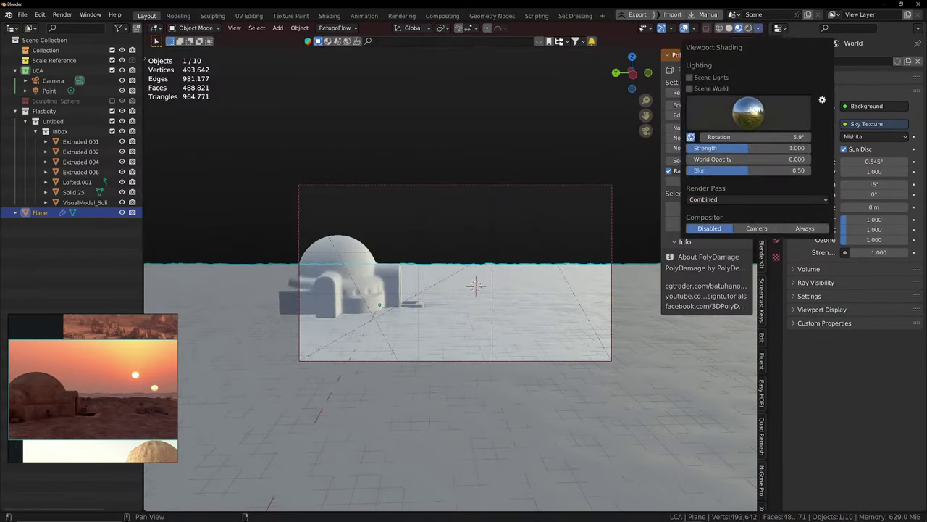
click(729, 28)
ctrl+middle_drag(494, 260, 486, 237)
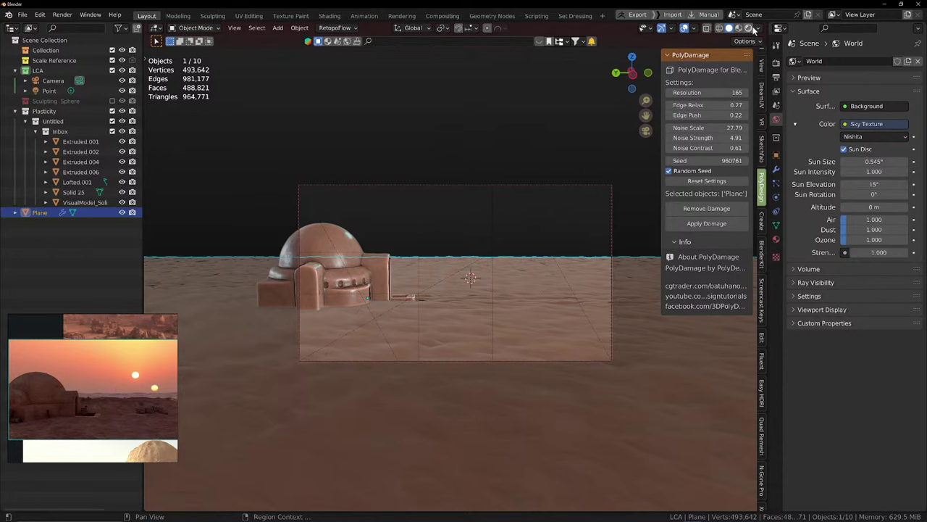
Turn off Lock Camera to View and inspect the terrain around the domed house from outside the camera
key(q)
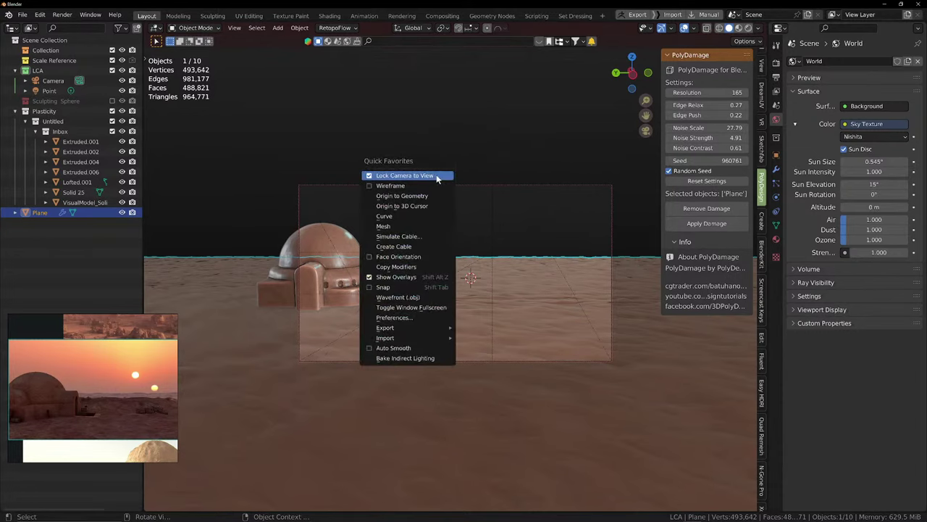
click(437, 178)
middle_drag(559, 180, 513, 224)
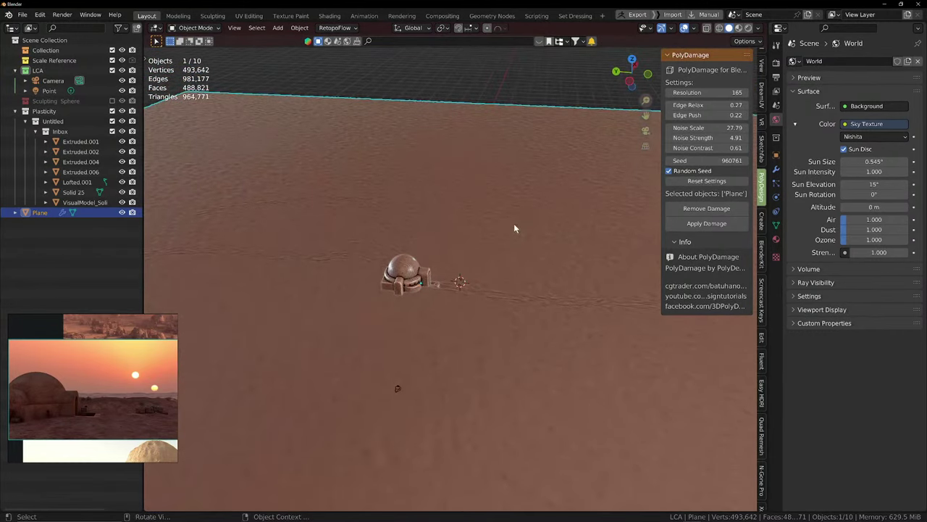
key(KP_0)
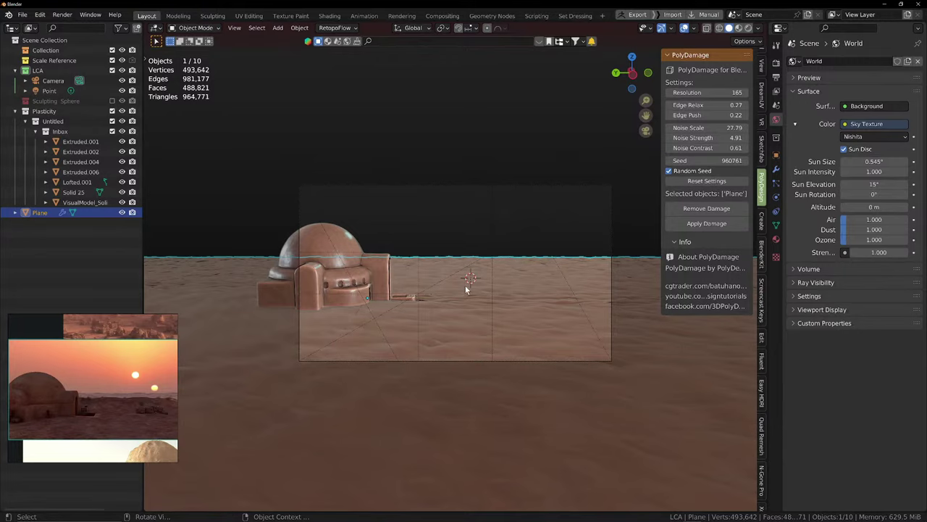
middle_drag(465, 284, 480, 310)
key(KP_0)
Switch to the Sculpting workspace for the ground plane and enlarge the SculptDraw brush radius to 439 px
click(213, 15)
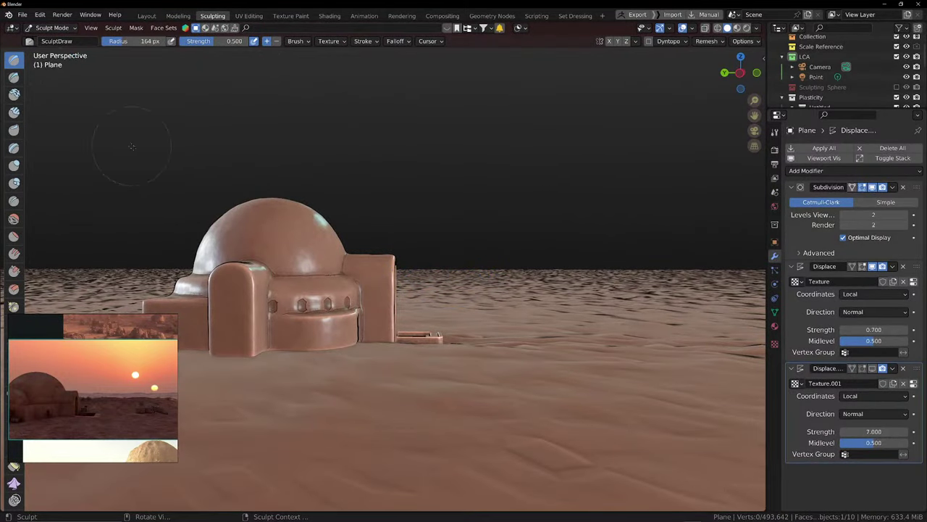
key(f)
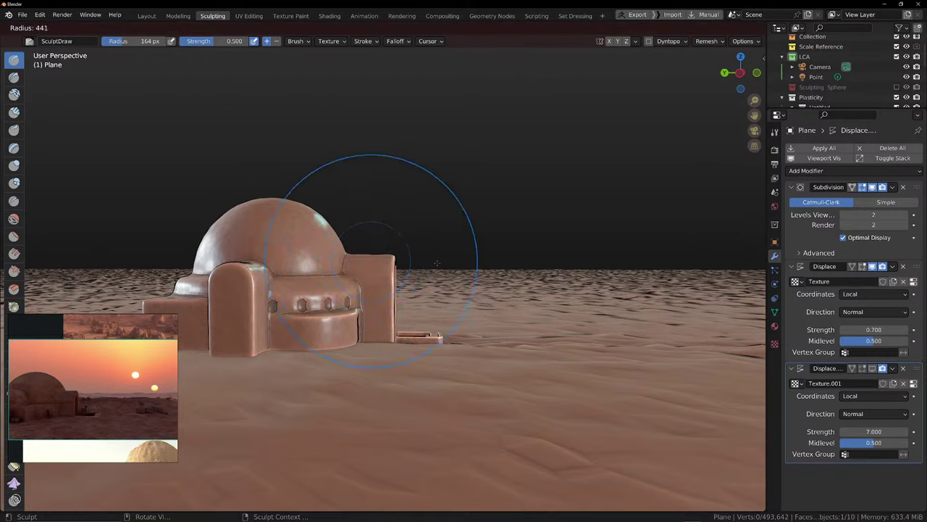
click(462, 270)
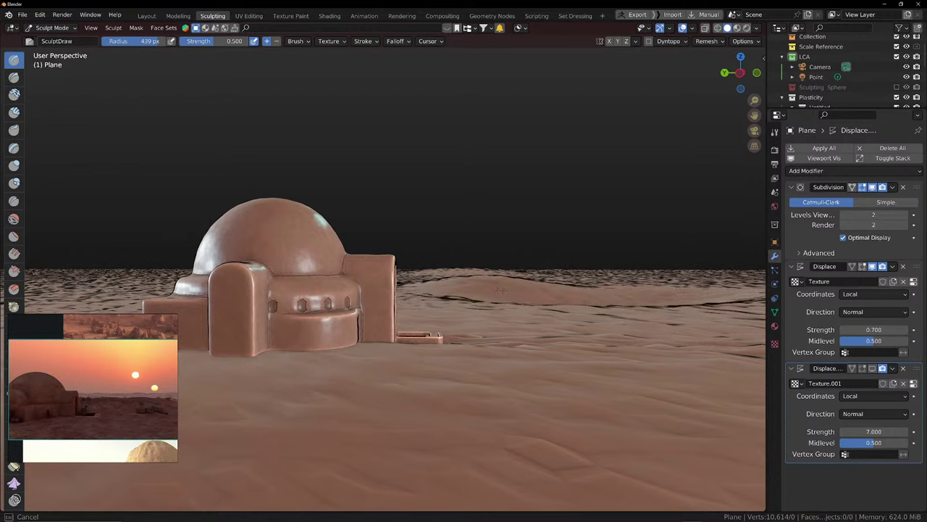
Try to sculpt large rolling dunes into the ground plane behind and beside the domed house
middle_drag(468, 290, 534, 315)
scroll(534, 314, down, 2)
scroll(532, 315, up, 1)
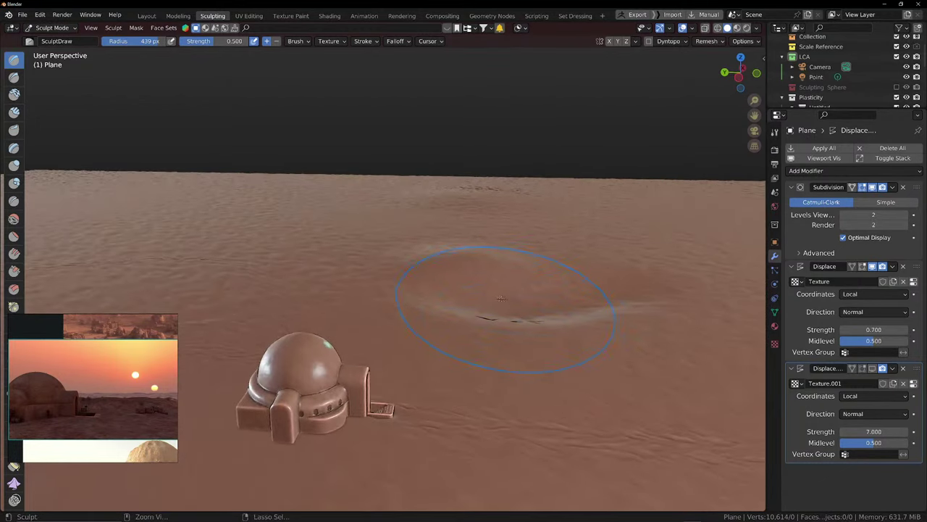
ctrl+drag(504, 312, 448, 297)
ctrl+drag(458, 234, 601, 236)
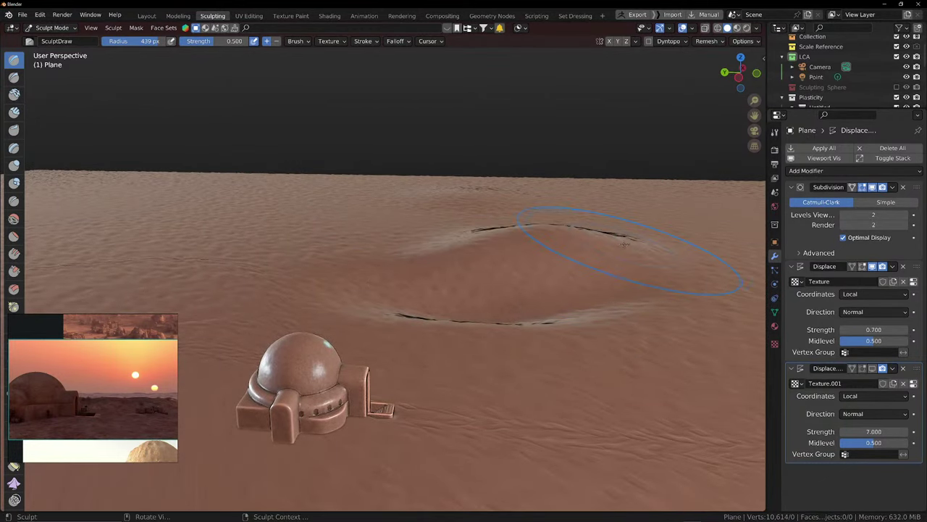
mouse_move(680, 223)
ctrl+mouse_down()
mouse_move(450, 214)
mouse_move(467, 226)
ctrl+mouse_up()
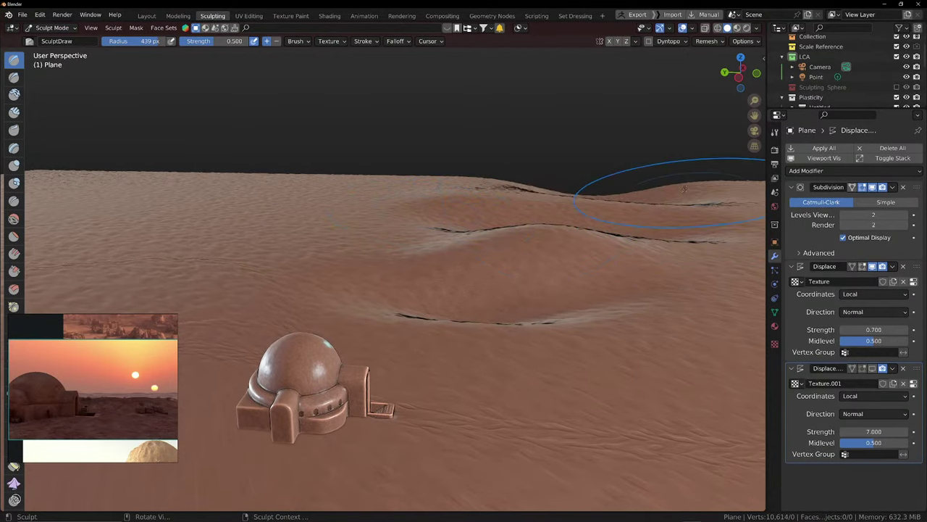
scroll(604, 259, down, 6)
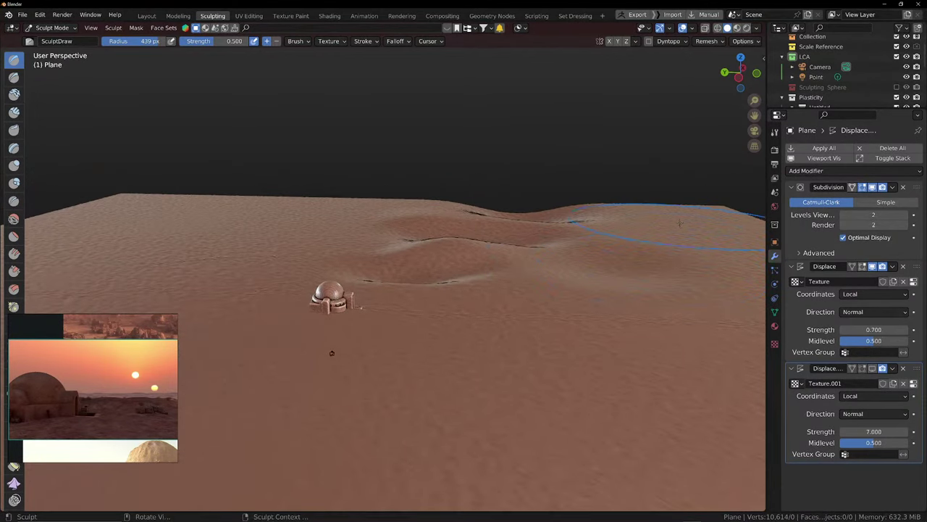
mouse_move(635, 264)
mouse_down()
mouse_move(646, 207)
mouse_move(688, 199)
mouse_up()
drag(620, 282, 652, 291)
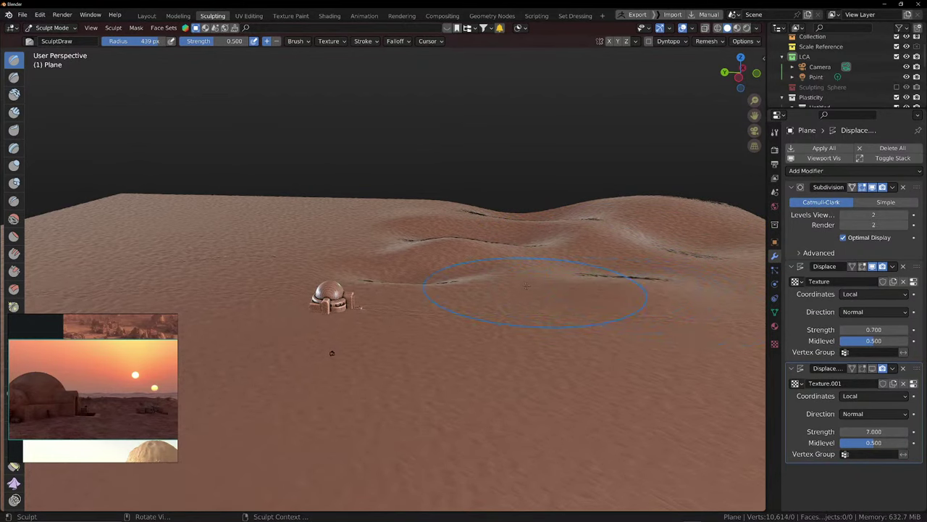
Check the dunes through the camera and undo the last sculpting strokes on the ground plane
key(KP_0)
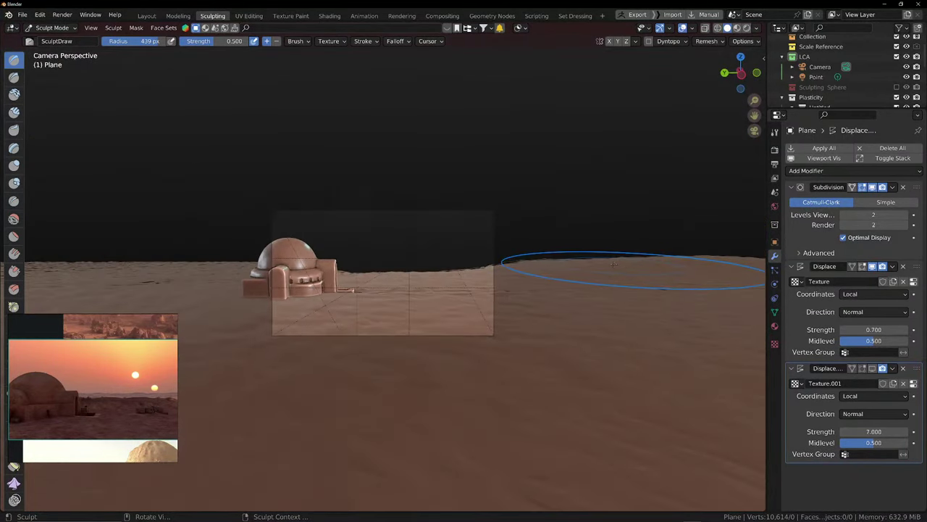
scroll(597, 270, up, 1)
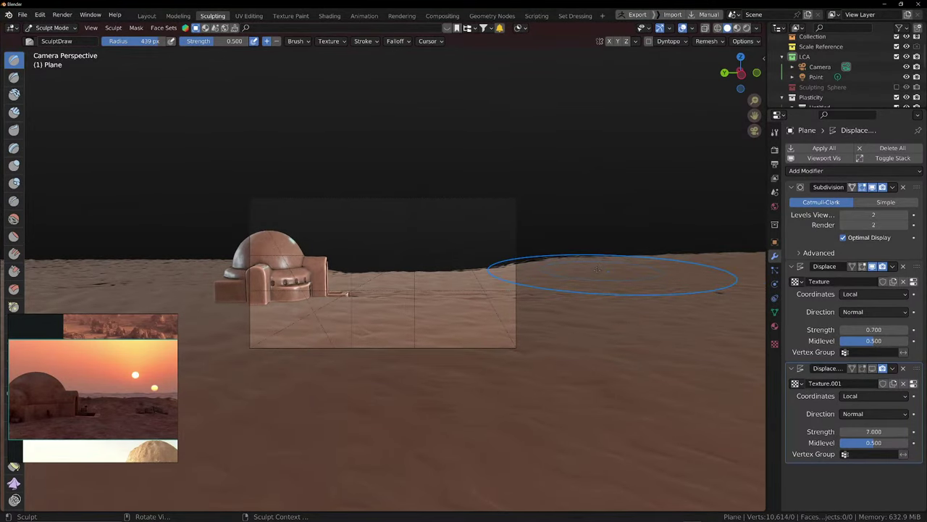
key(ctrl+z)
key(ctrl+z)
key(ctrl+z)
key(ctrl+z)
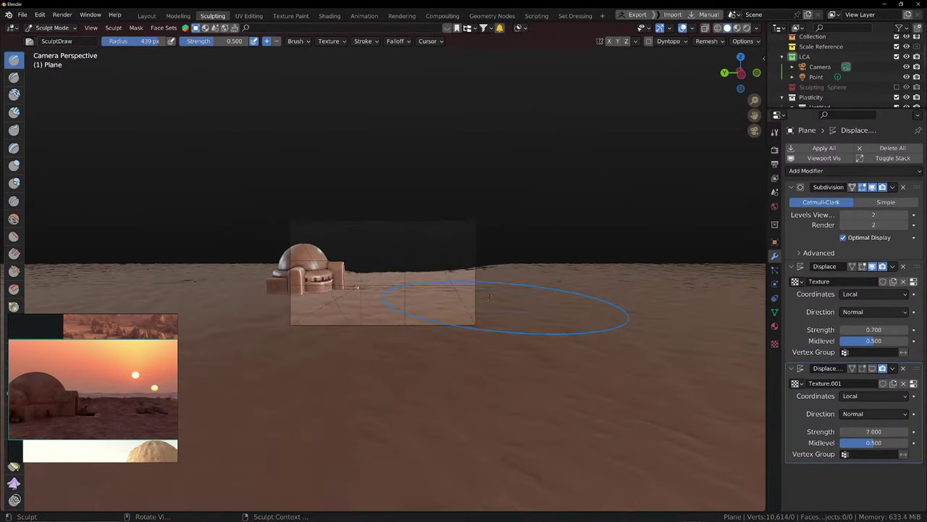
middle_drag(507, 312, 480, 319)
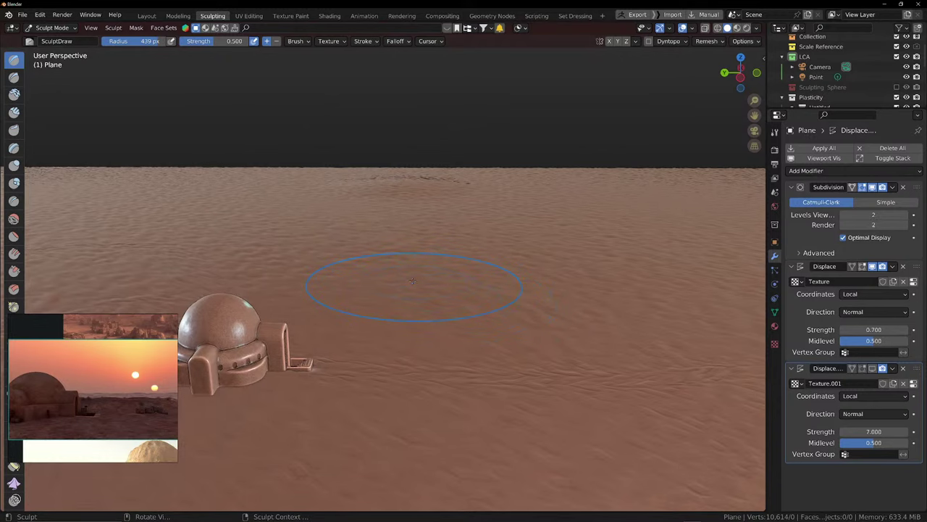
Check the terrain through the camera and set the camera's focal length to 50 mm in the Layout workspace
key(KP_0)
scroll(395, 283, up, 1)
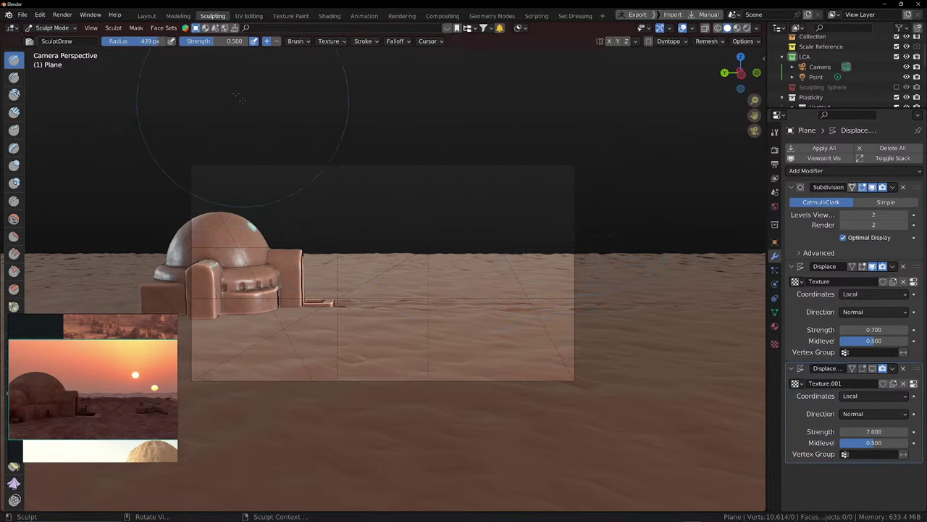
click(146, 15)
click(471, 186)
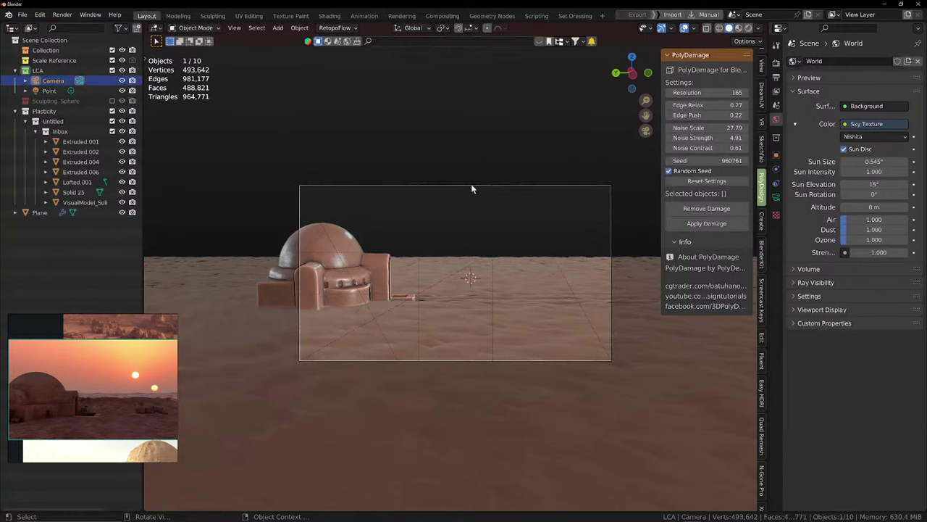
click(778, 196)
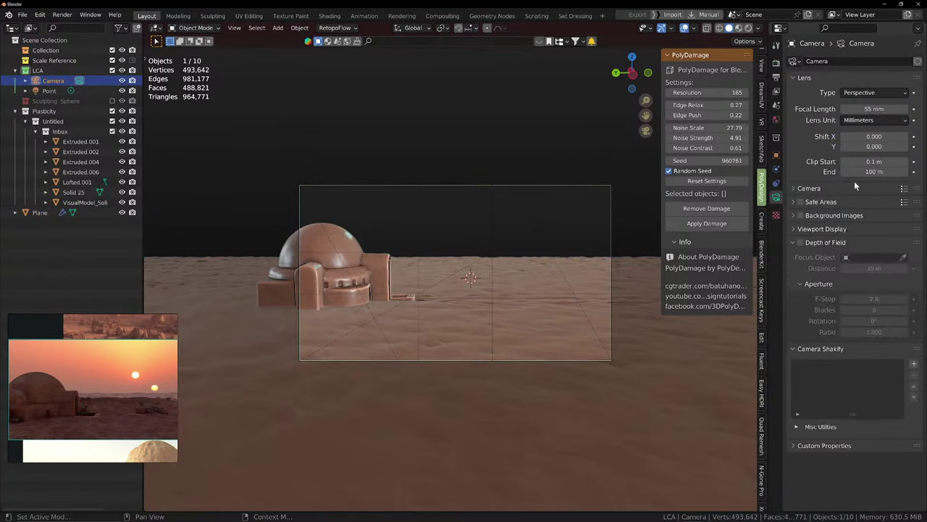
click(892, 109)
text(50)
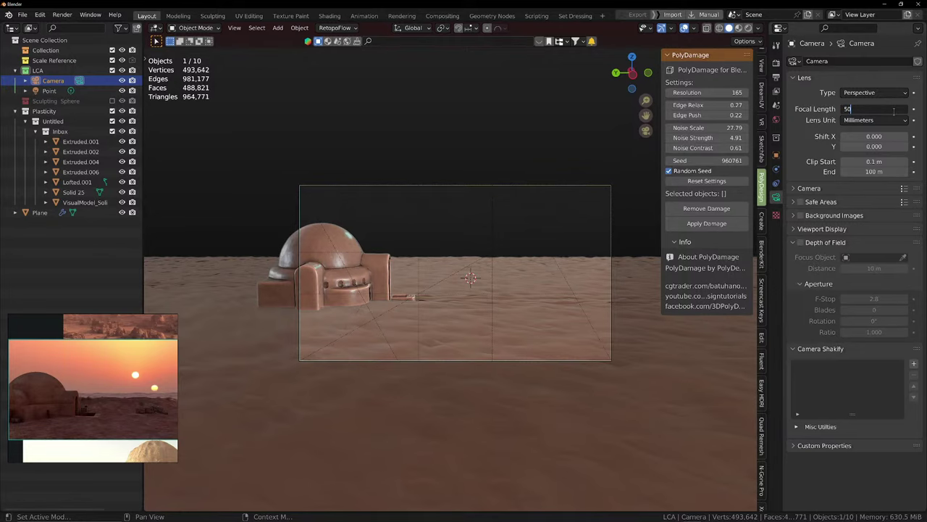
key(Return)
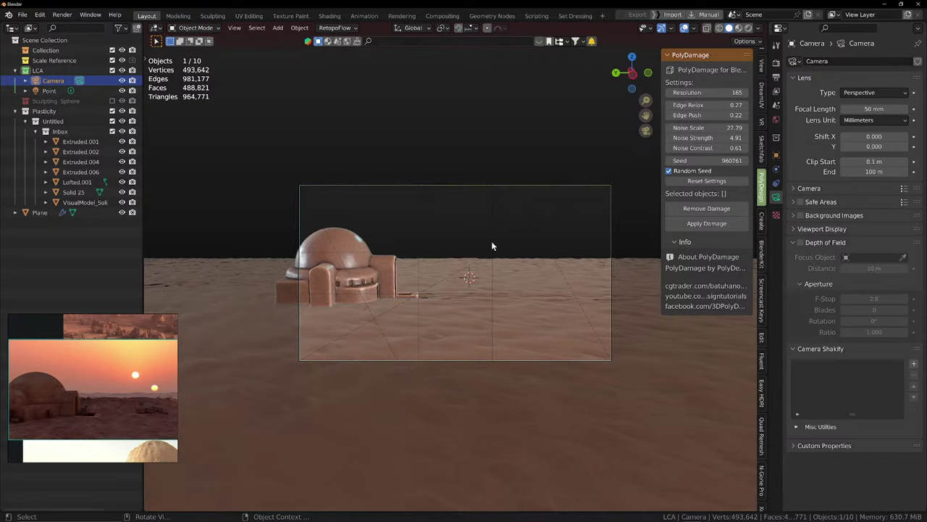
Reframe the camera with Lock Camera to View so the dome crosses the frame's left edge, and turn the lock off
key(q)
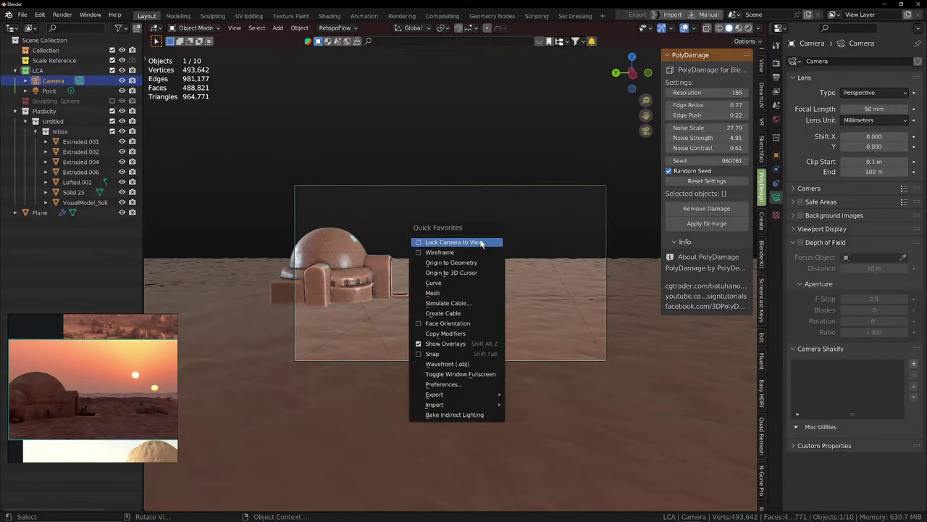
click(481, 242)
shift+middle_drag(481, 242, 472, 325)
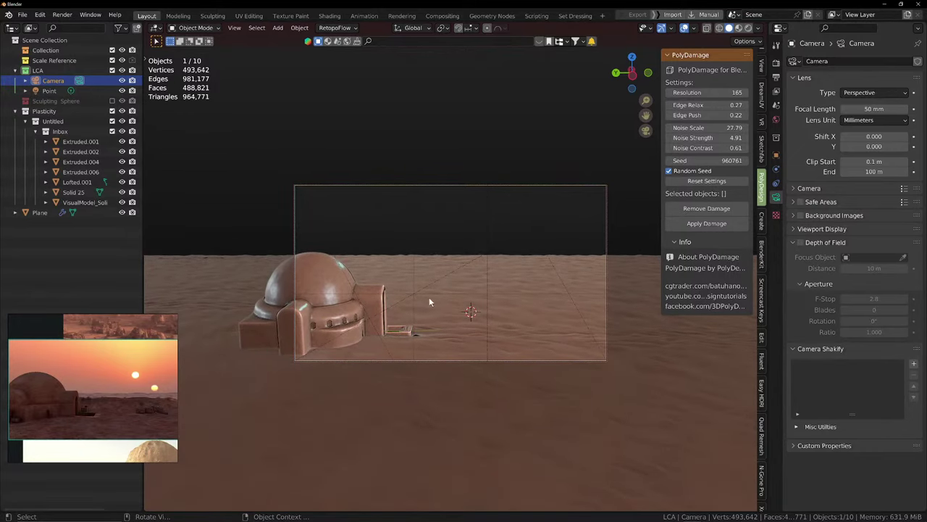
mouse_move(429, 302)
middle_down()
mouse_move(434, 281)
mouse_move(660, 254)
mouse_move(520, 273)
mouse_move(503, 329)
mouse_move(513, 259)
mouse_move(513, 329)
mouse_move(493, 330)
middle_up()
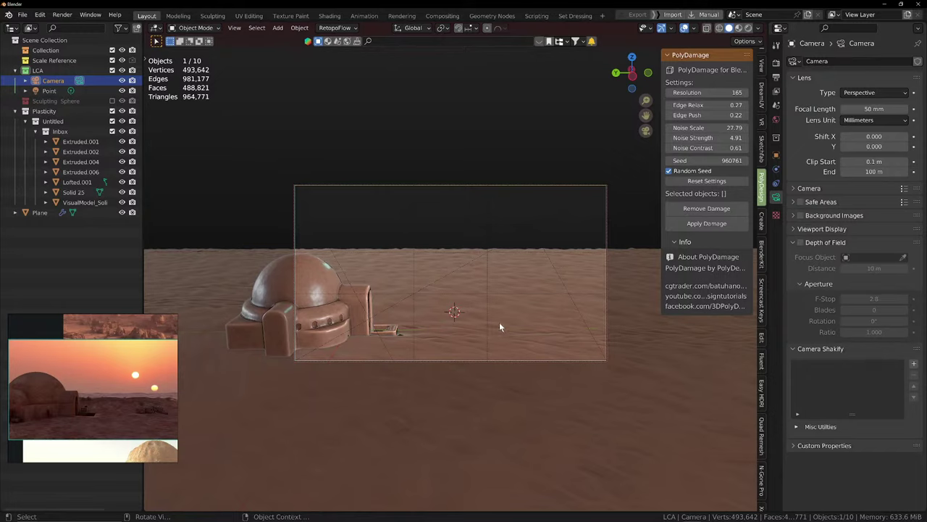
middle_drag(459, 323, 473, 322)
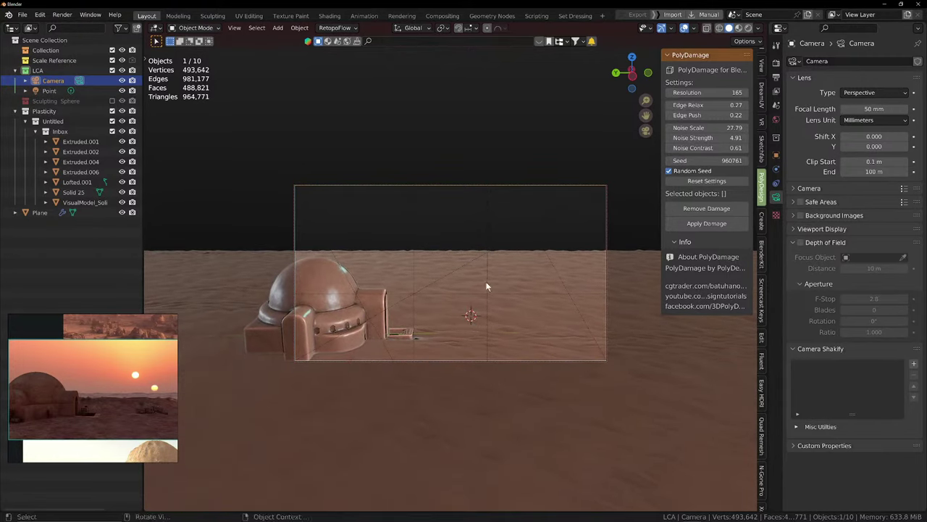
middle_drag(488, 285, 485, 284)
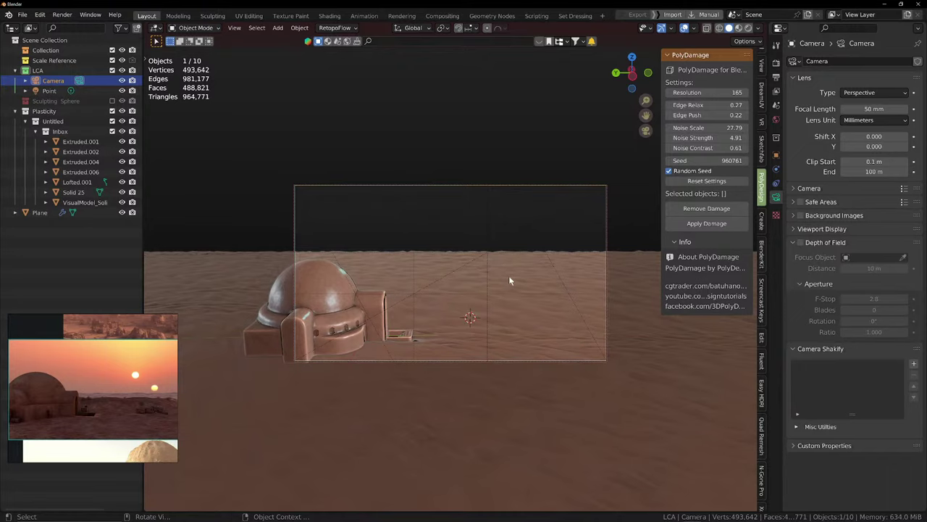
key(q)
click(510, 280)
middle_drag(522, 247, 542, 246)
key(KP_0)
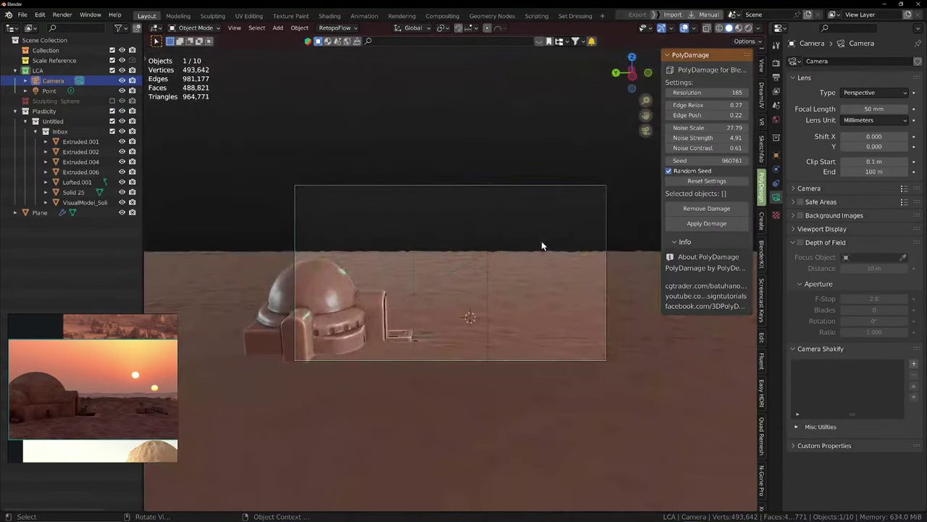
Put the ground plane into Sculpt Mode in the Sculpting workspace and reduce the SculptDraw brush radius to 187 px
click(212, 15)
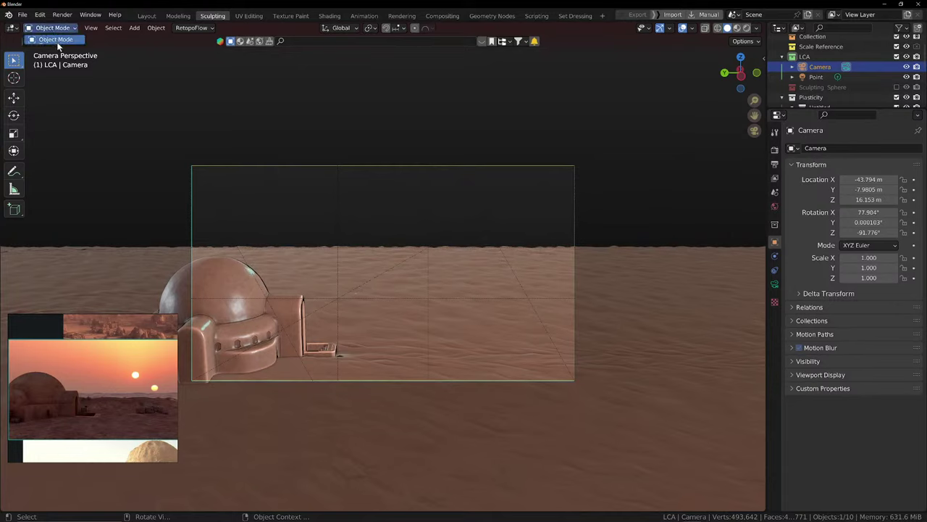
click(375, 282)
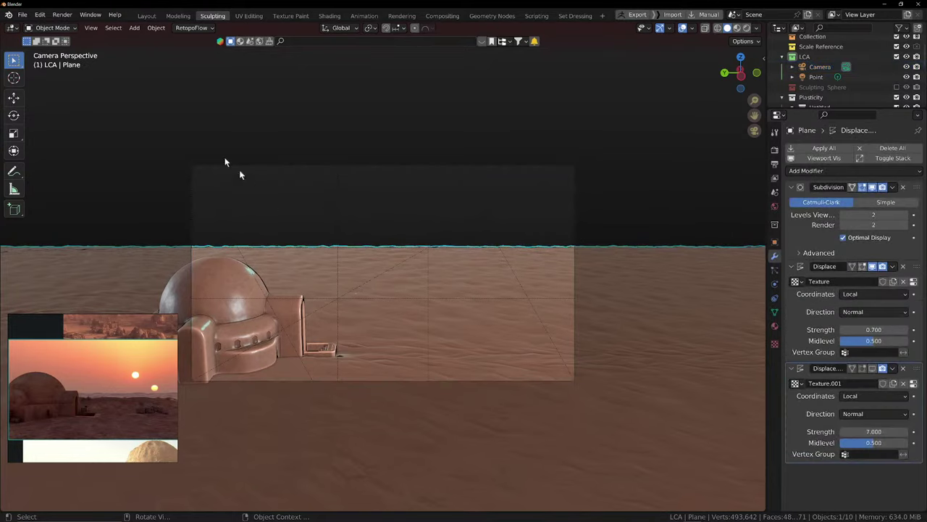
click(52, 27)
click(54, 63)
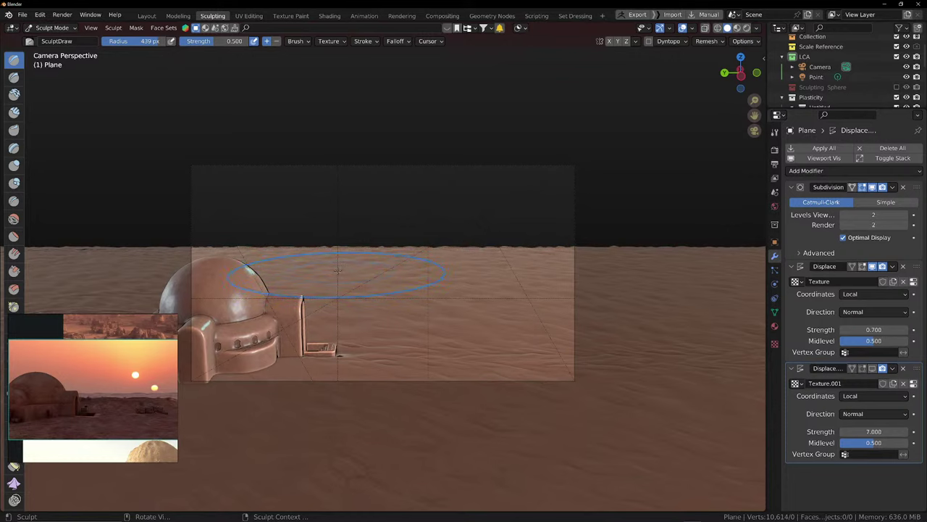
key(f)
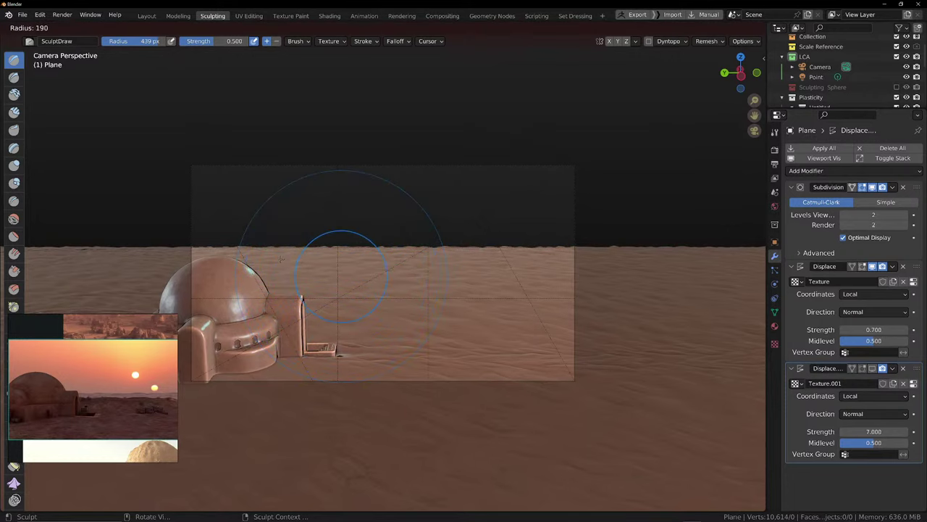
click(300, 272)
Sculpt low dune ridges along the horizon, behind the domed house and across the middle ground of the camera view
drag(330, 273, 577, 290)
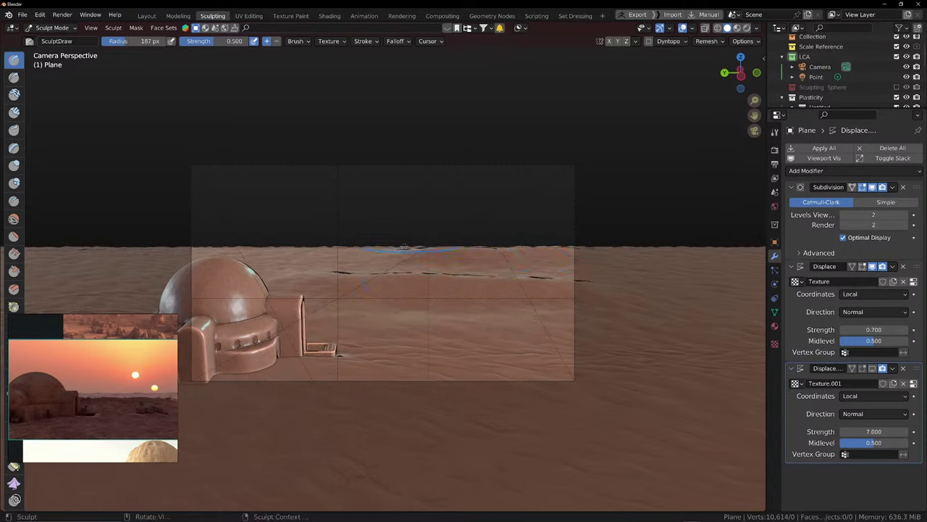
drag(311, 245, 622, 249)
drag(620, 248, 691, 255)
drag(690, 255, 728, 254)
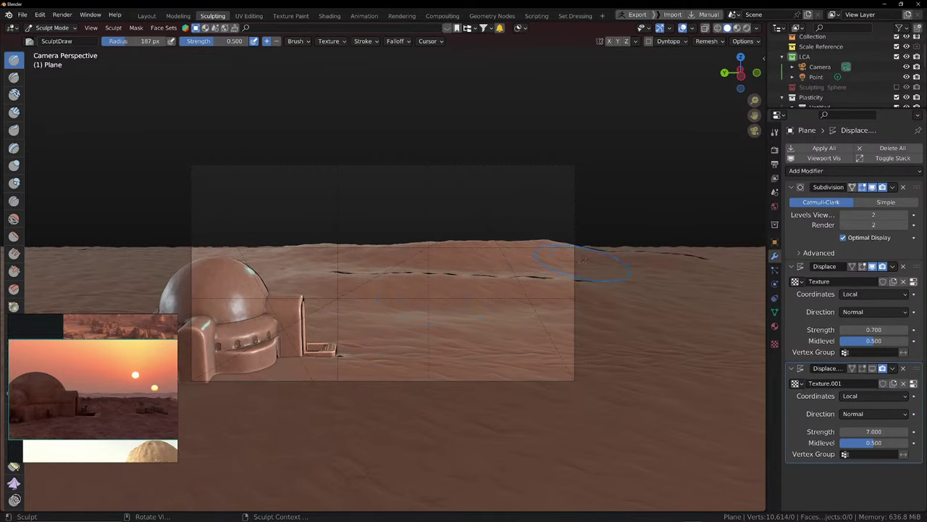
drag(582, 261, 718, 246)
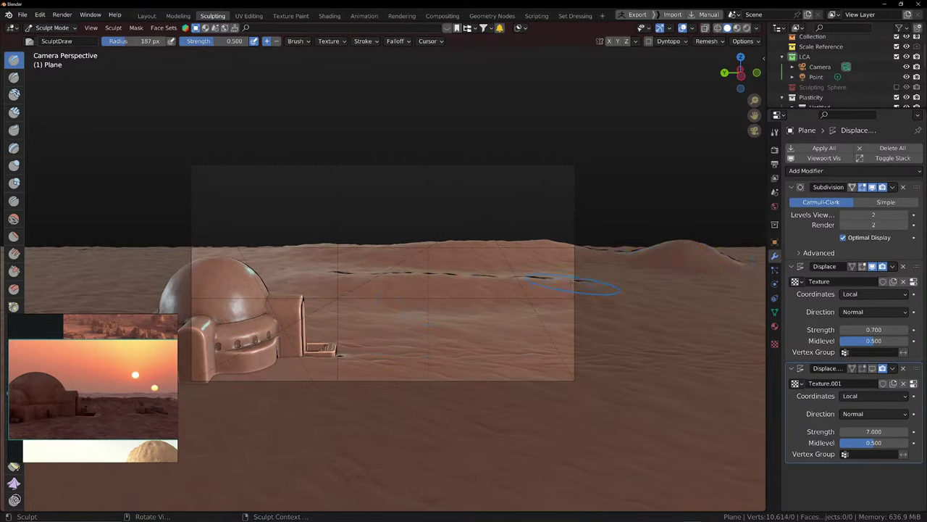
drag(558, 269, 384, 269)
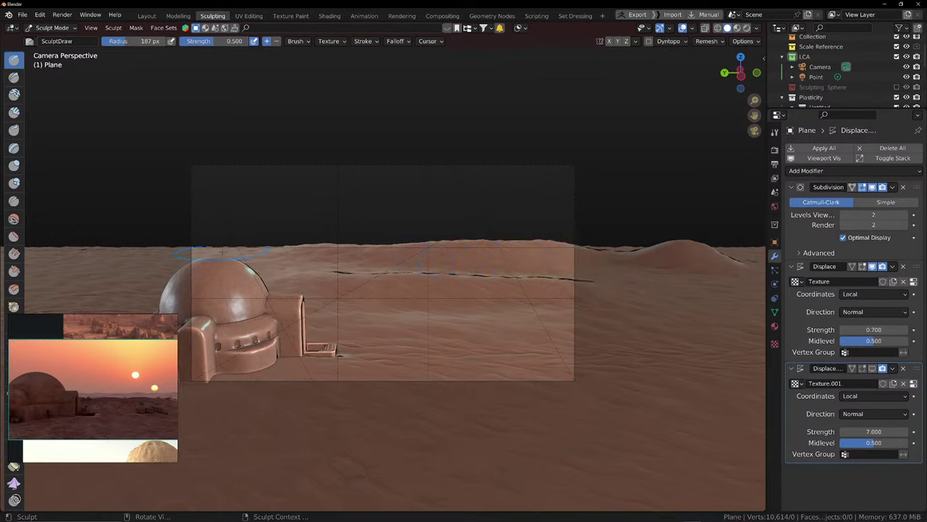
drag(254, 257, 156, 259)
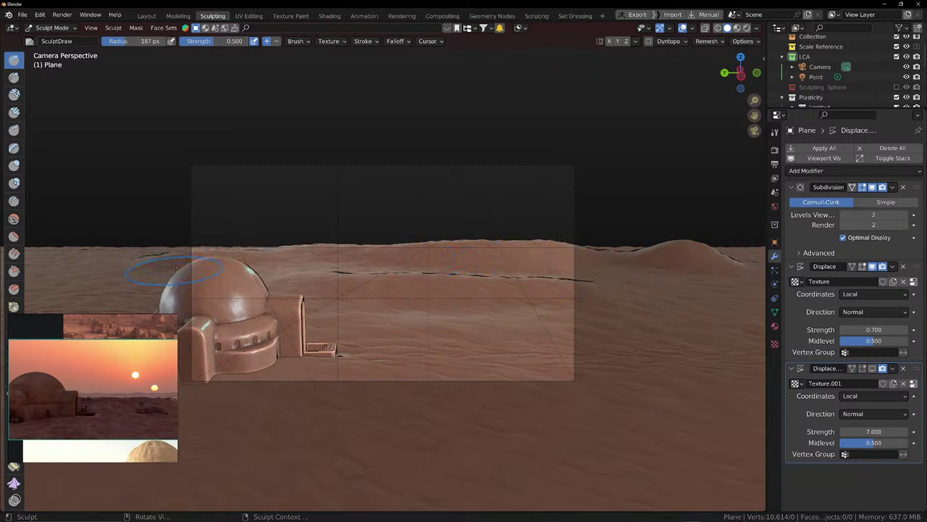
mouse_move(373, 316)
mouse_down()
mouse_move(516, 311)
mouse_move(384, 314)
mouse_up()
drag(347, 271, 532, 277)
mouse_move(464, 273)
mouse_down()
mouse_move(265, 272)
mouse_move(298, 273)
mouse_move(279, 274)
mouse_up()
Smooth the sharp creases of the sculpted dunes along the horizon, behind the house and in the middle ground
shift+drag(508, 279, 579, 282)
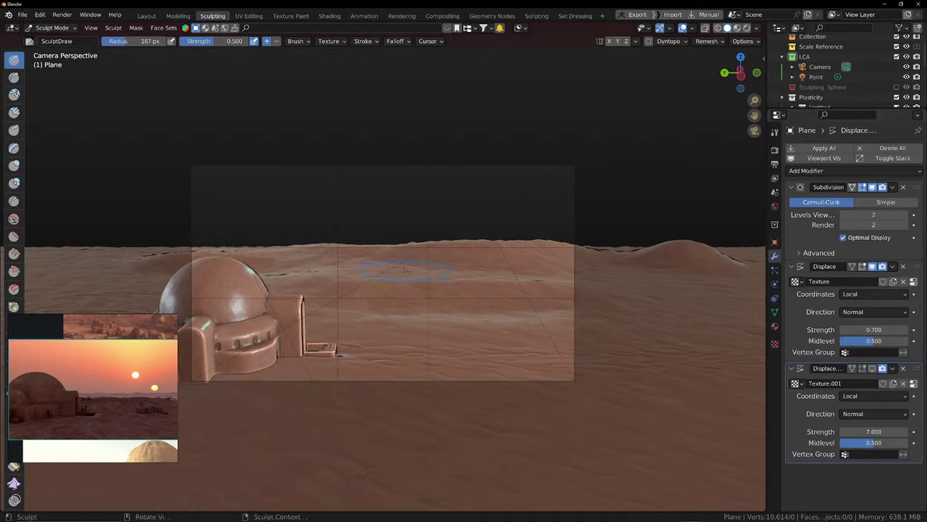
shift+drag(582, 253, 634, 251)
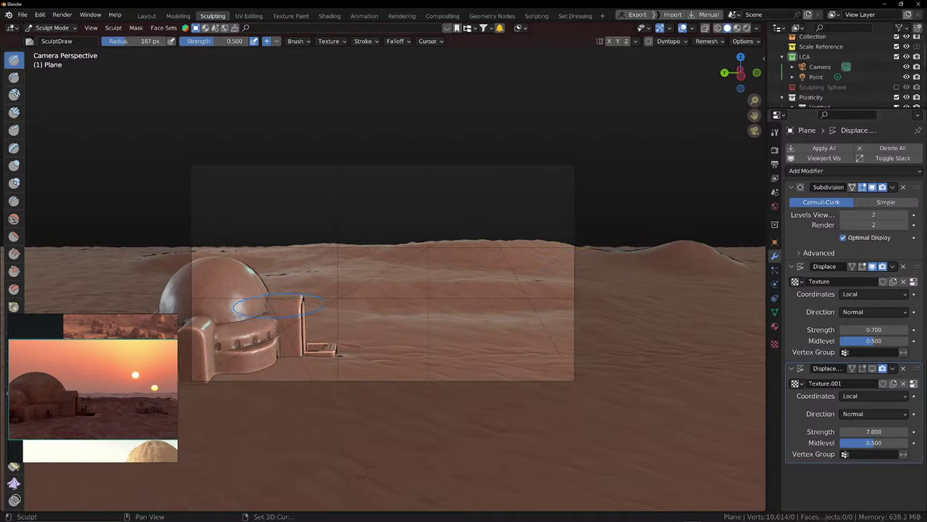
shift+drag(268, 278, 278, 277)
mouse_move(190, 255)
shift+mouse_down()
mouse_move(173, 252)
mouse_move(170, 265)
shift+mouse_up()
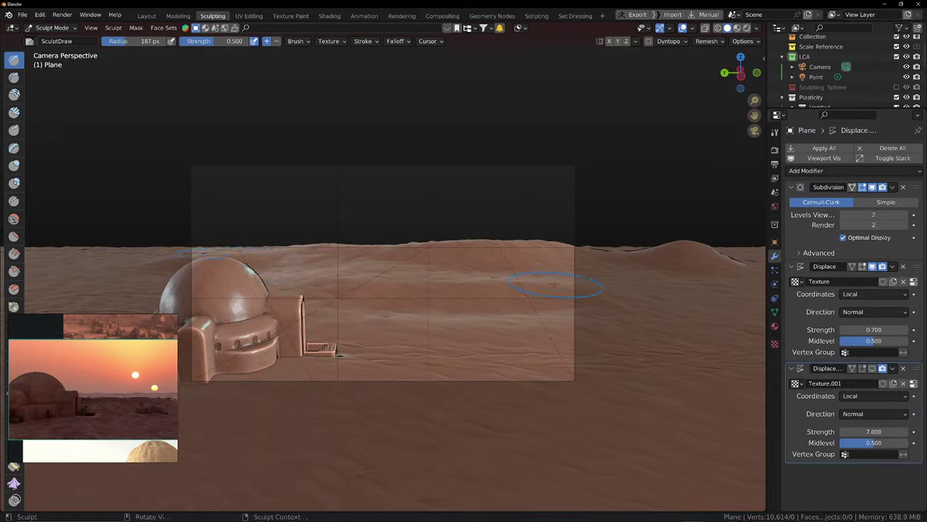
mouse_move(538, 279)
mouse_down()
mouse_move(477, 268)
mouse_move(518, 269)
mouse_move(482, 279)
mouse_up()
key(ctrl+z)
shift+drag(448, 273, 468, 270)
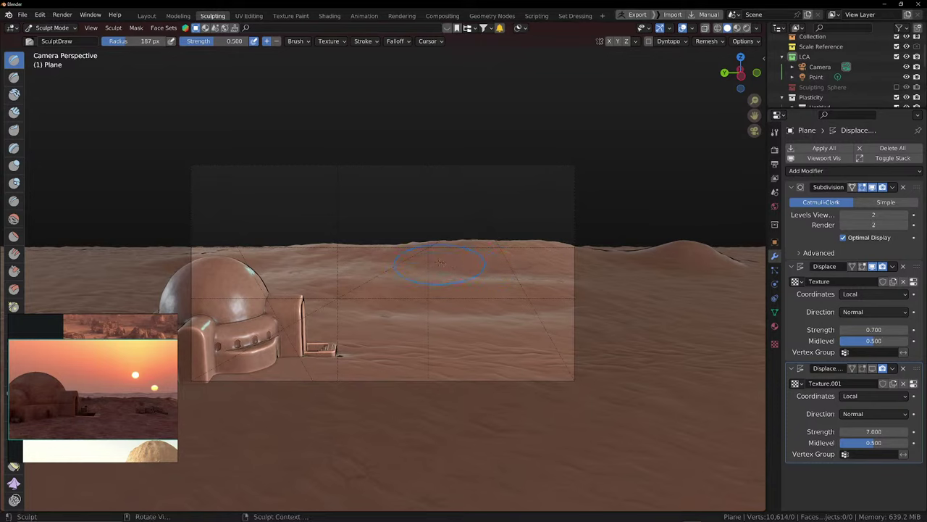
Reposition the sunset reference image and inspect the dunes from outside and through the camera in the Layout workspace
drag(134, 390, 74, 406)
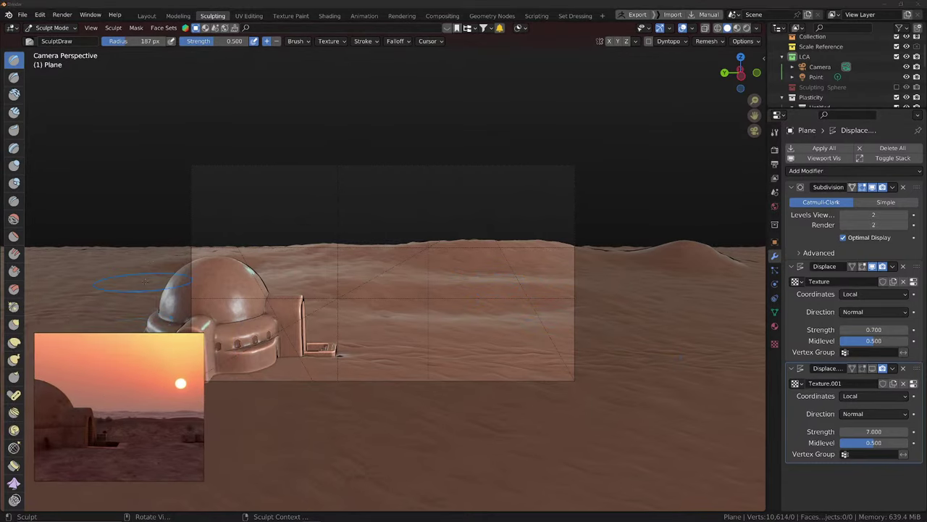
click(146, 15)
middle_drag(396, 173, 526, 294)
scroll(442, 250, down, 4)
scroll(522, 253, down, 2)
key(KP_0)
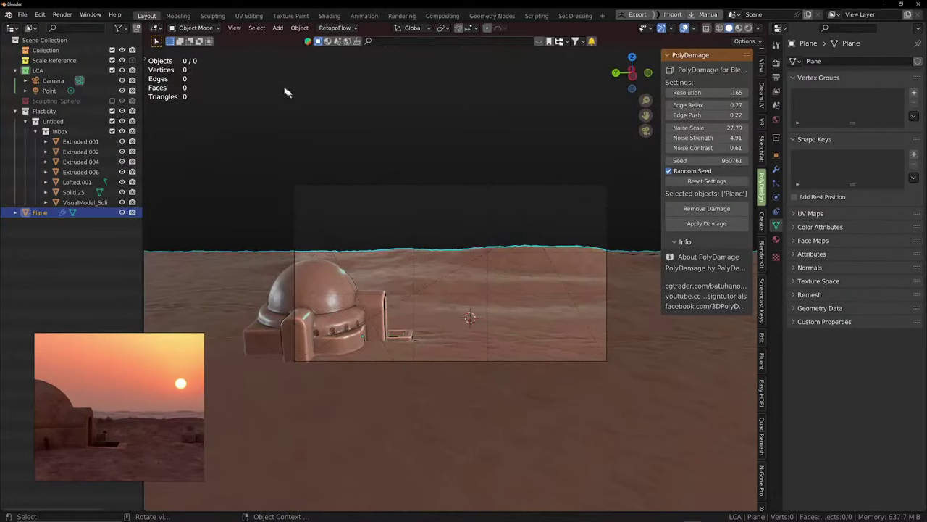
click(285, 307)
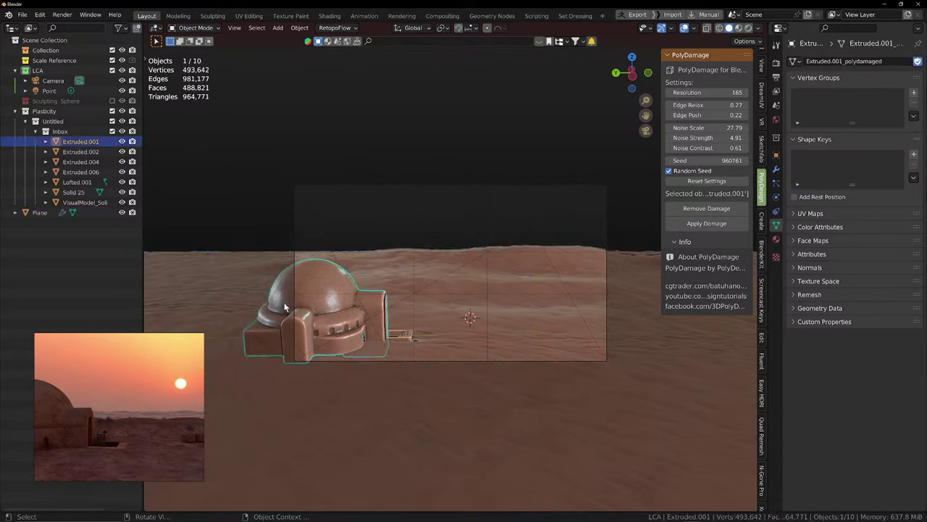
click(244, 275)
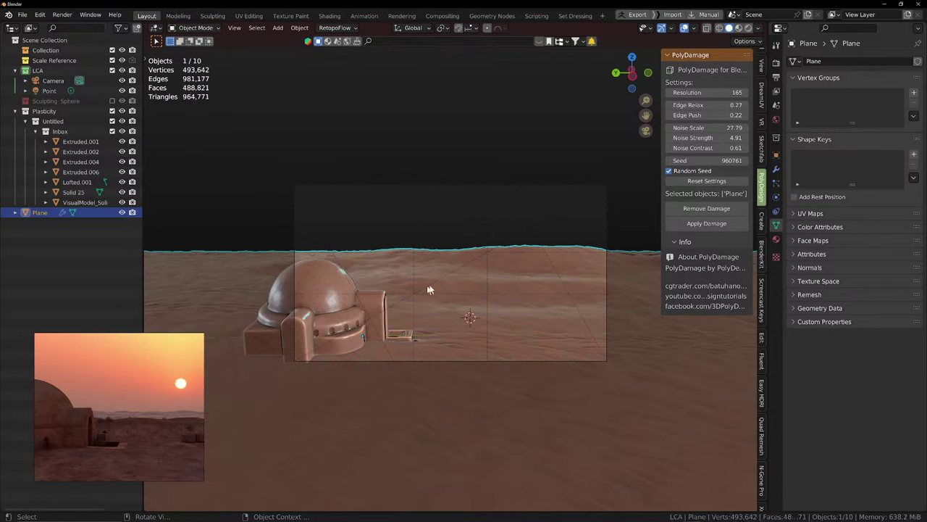
click(285, 306)
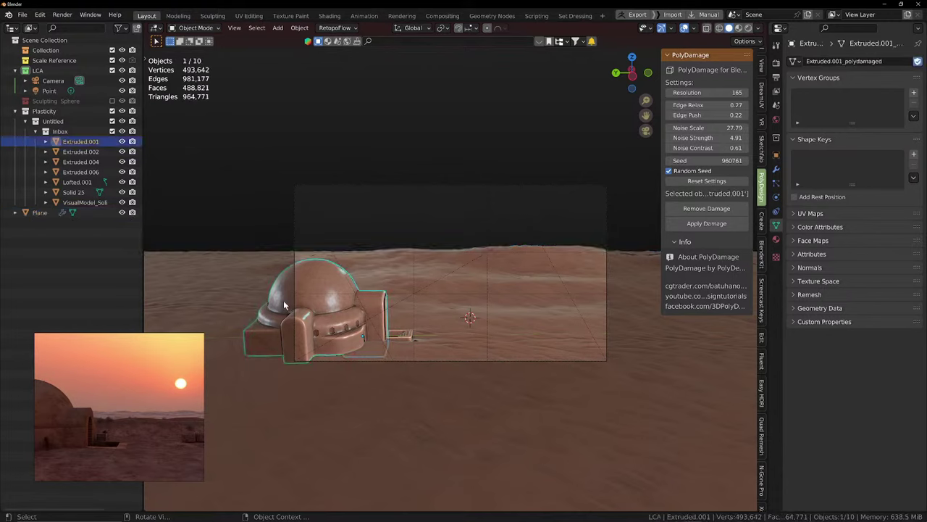
shift+click(246, 270)
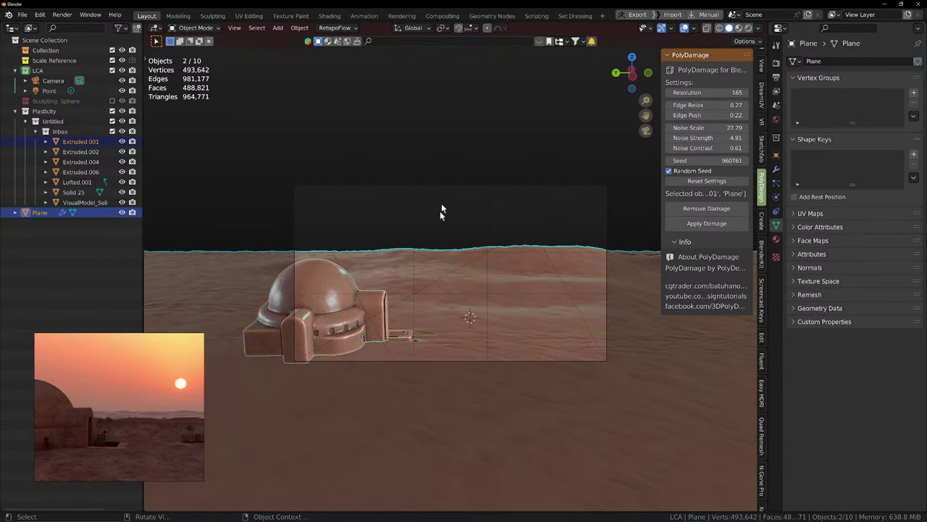
Delete the strip of ground plane vertices behind the camera from the top view and check the result through the camera
middle_drag(441, 203, 433, 263)
scroll(433, 264, up, 3)
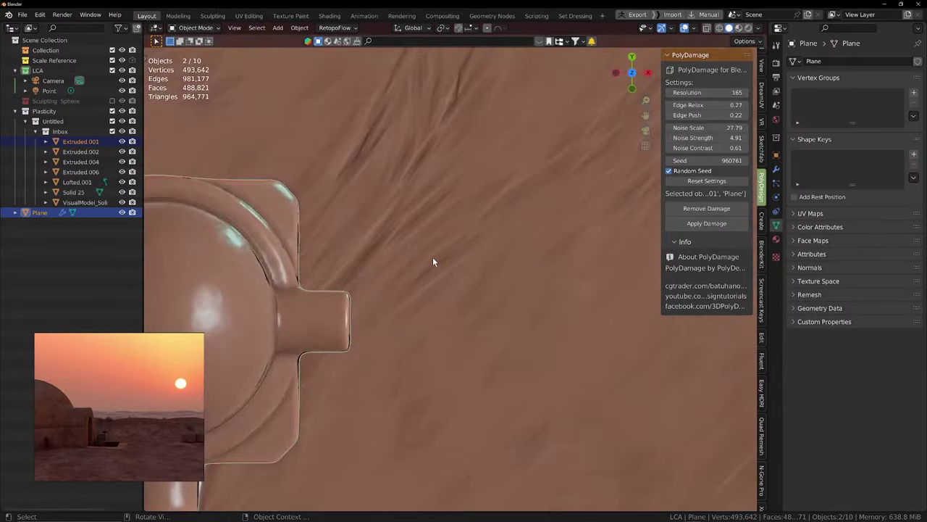
key(KP_7)
scroll(439, 262, down, 3)
scroll(457, 267, up, 3)
scroll(457, 266, up, 1)
key(Caps_Lock)
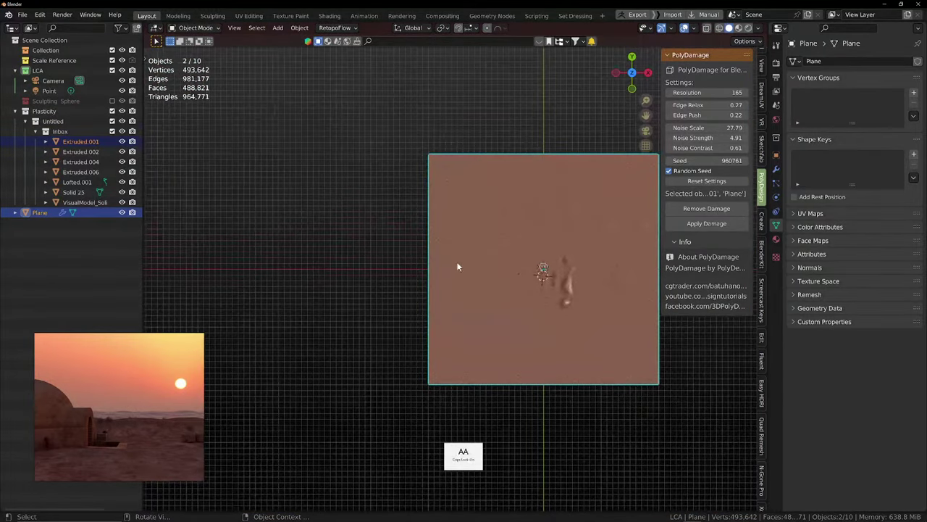
click(460, 264)
key(Caps_Lock)
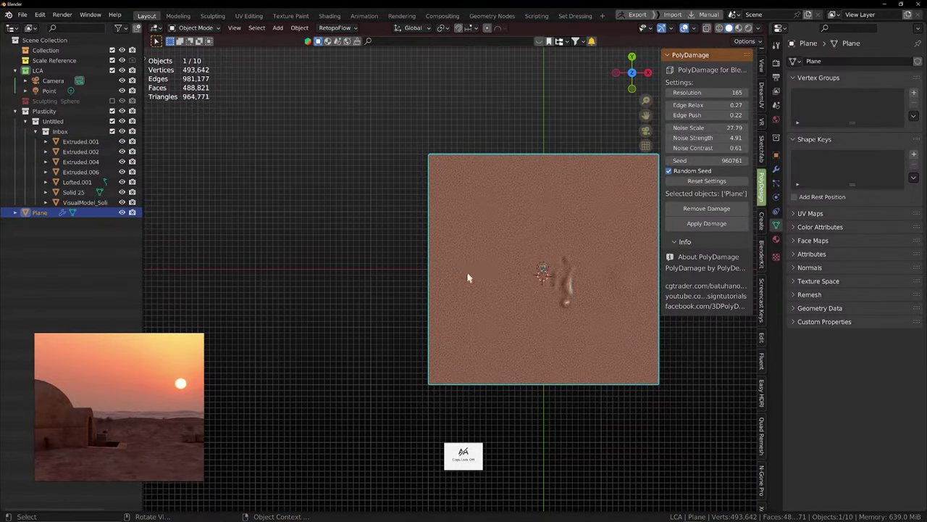
key(Tab)
drag(398, 121, 509, 433)
key(x)
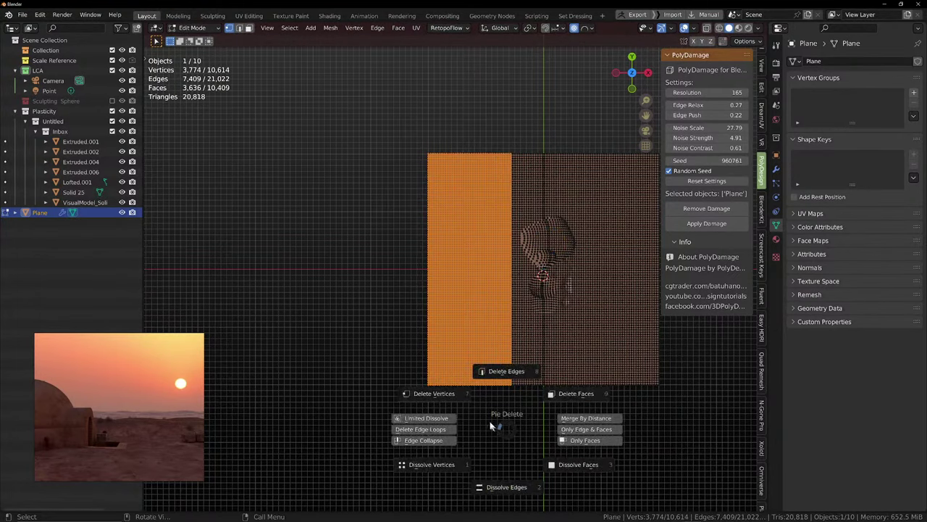
click(466, 401)
middle_drag(486, 397, 493, 360)
key(KP_0)
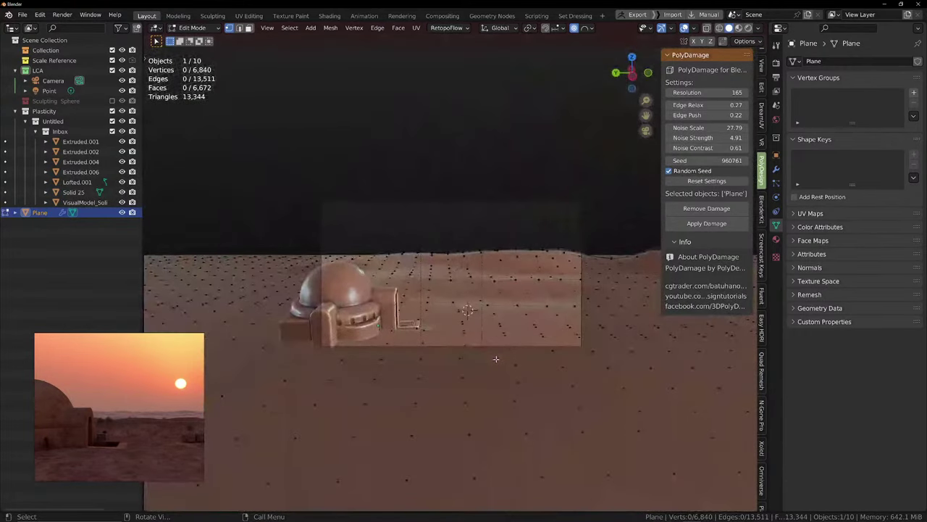
Return the ground plane to Object Mode and switch the camera view to rendered shading
key(Tab)
shift+middle_drag(474, 294, 483, 288)
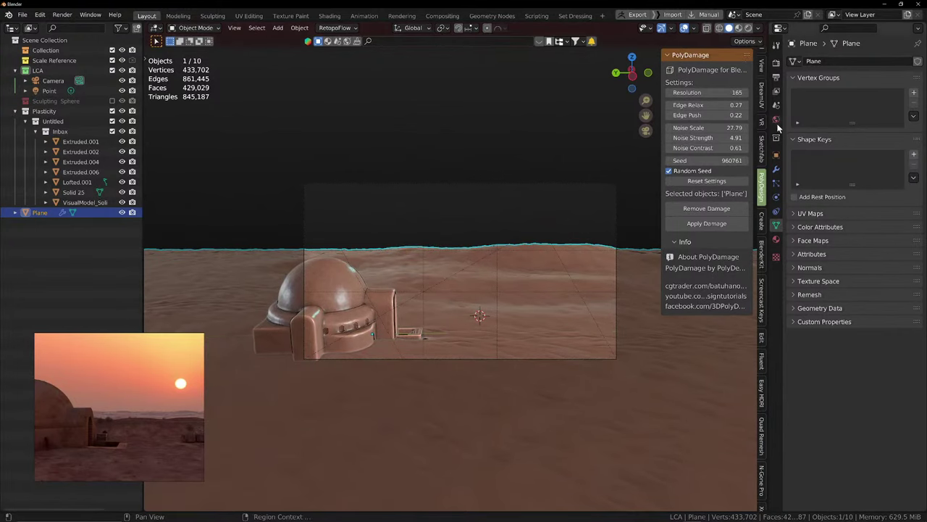
click(750, 30)
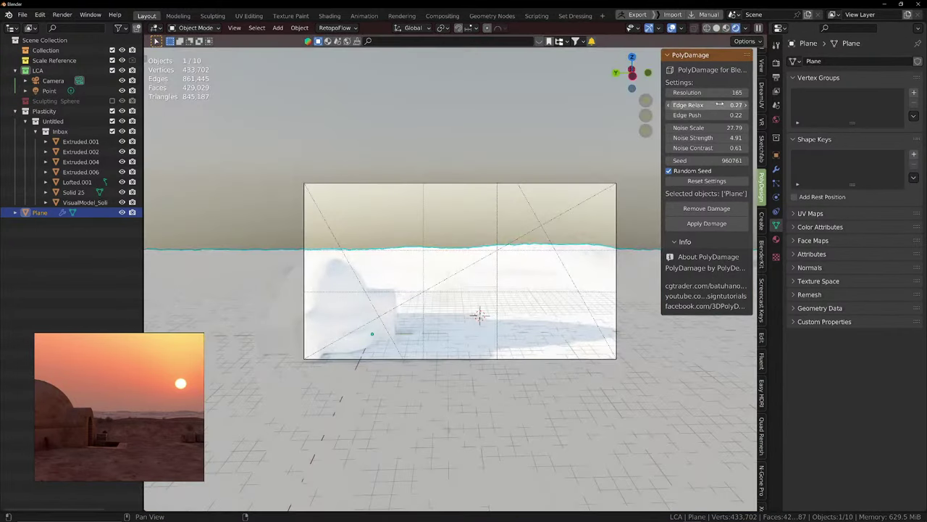
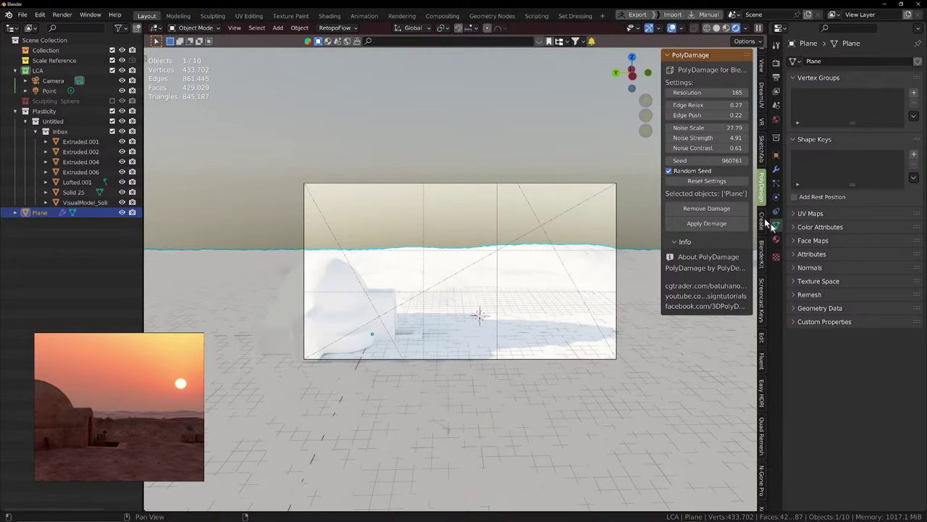
Set the world sky texture's sun elevation to 2.3° and its sun rotation to 77.5°
click(776, 120)
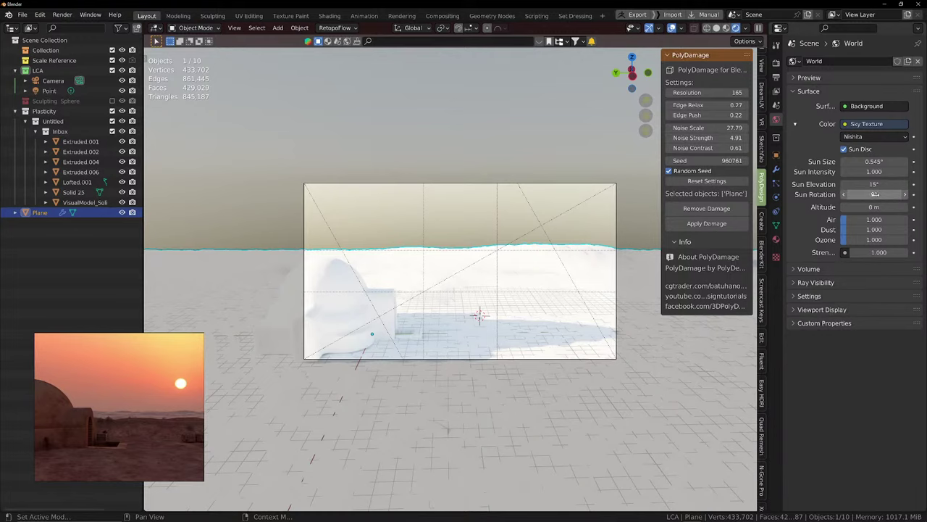
drag(875, 194, 847, 194)
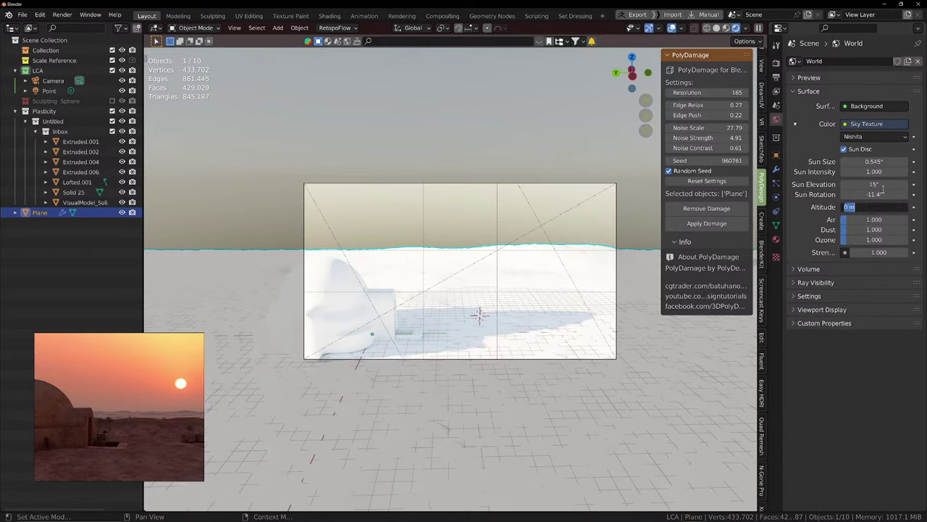
drag(882, 184, 864, 184)
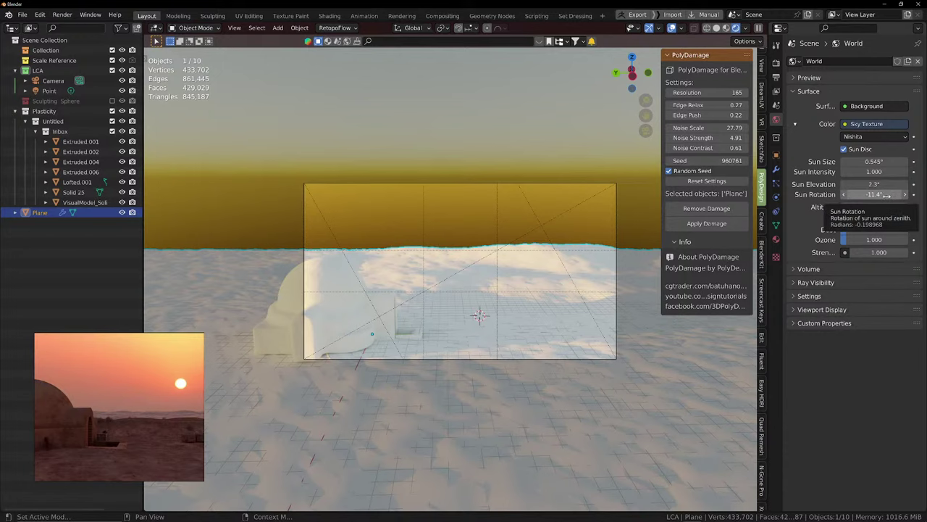
mouse_move(888, 194)
mouse_down()
mouse_move(899, 194)
mouse_move(841, 194)
mouse_move(886, 194)
mouse_up()
drag(873, 194, 904, 194)
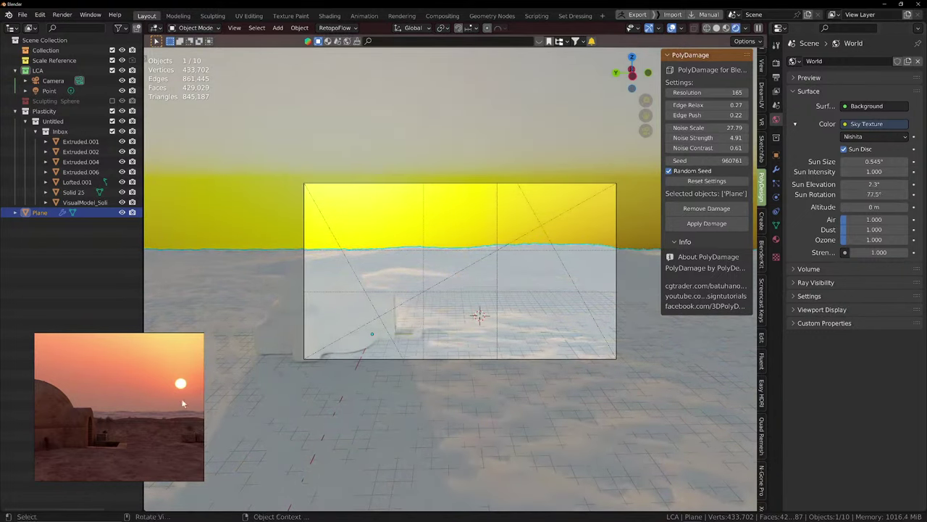
Reframe the reference board to show the whole twin-sun image and raise the sky texture's dust to 3.246
right_drag(182, 401, 274, 373)
scroll(194, 385, down, 3)
drag(193, 383, 229, 372)
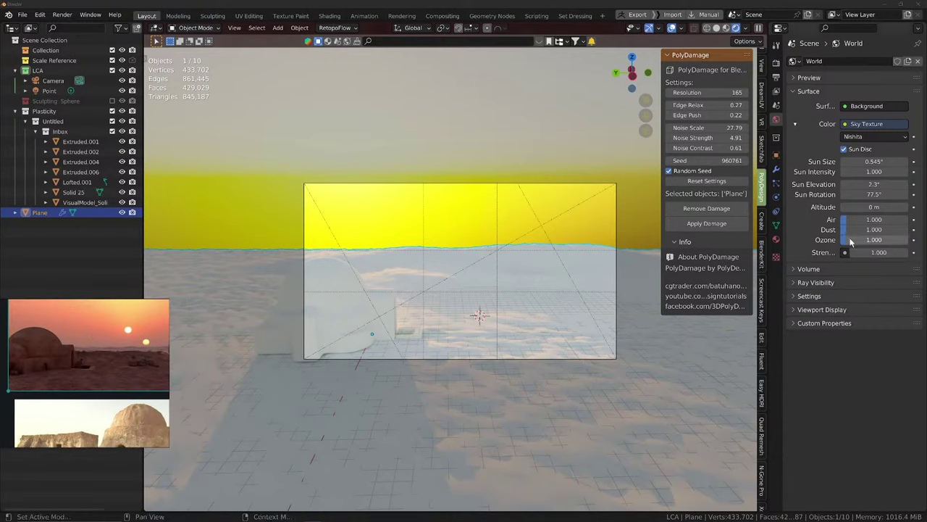
drag(851, 229, 902, 229)
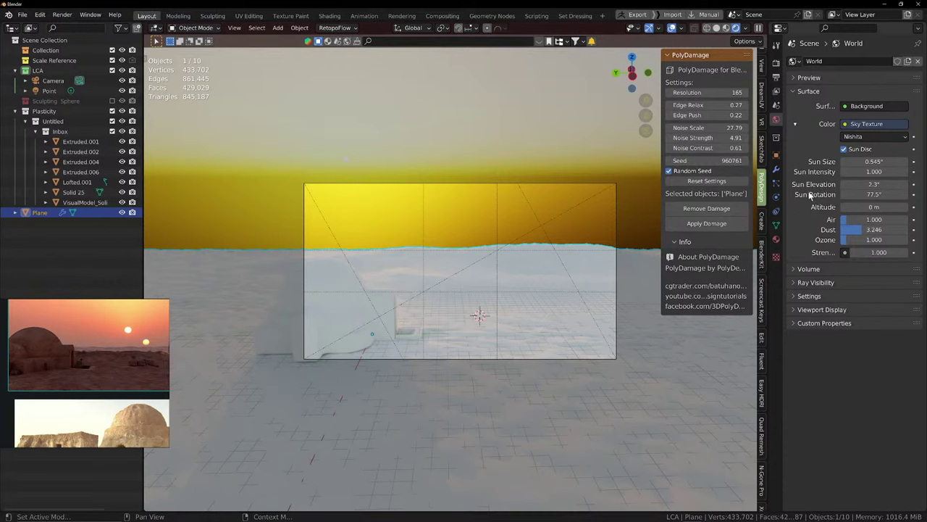
Give the domed house a new material with its base colour sampled from the dark golden sky near the horizon
click(380, 314)
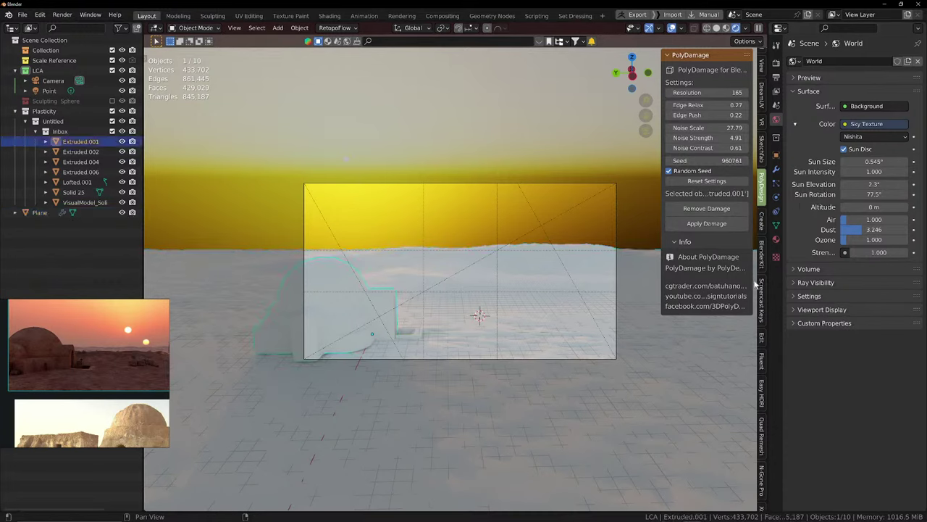
click(776, 239)
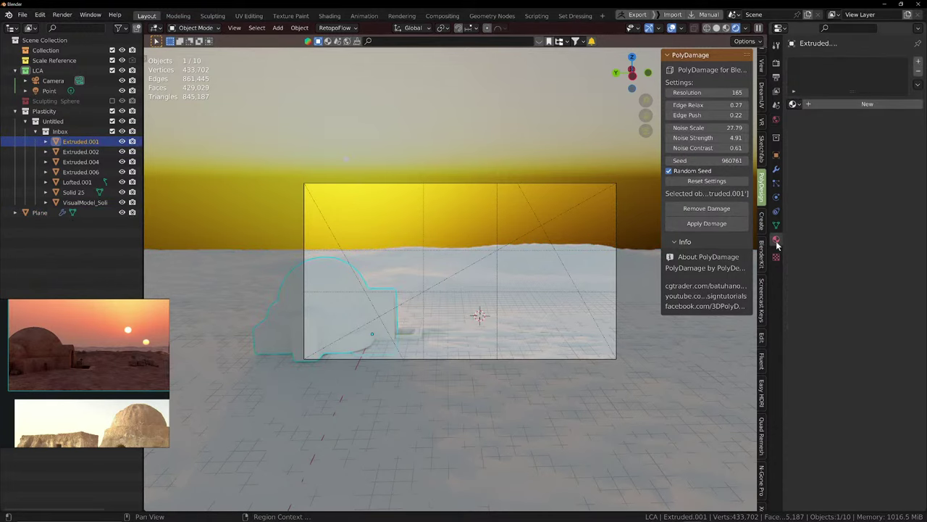
click(841, 106)
click(869, 192)
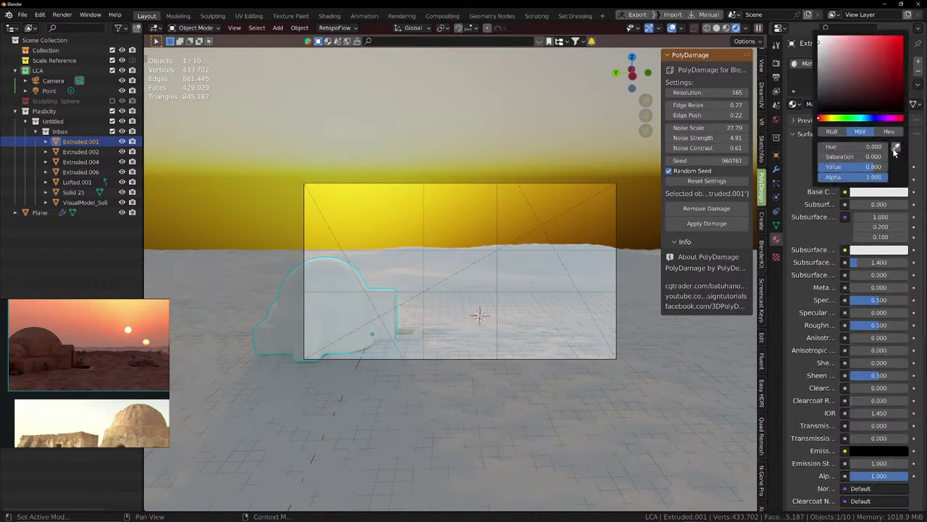
click(897, 150)
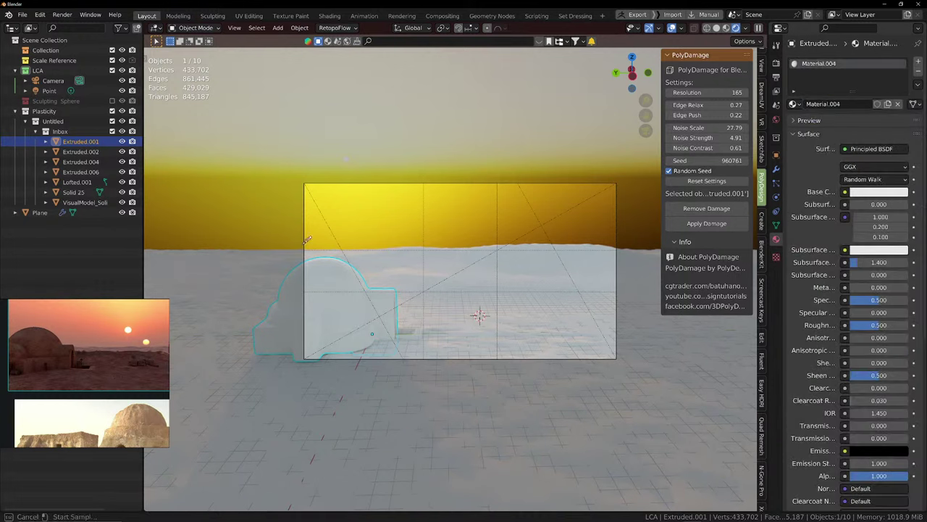
click(609, 232)
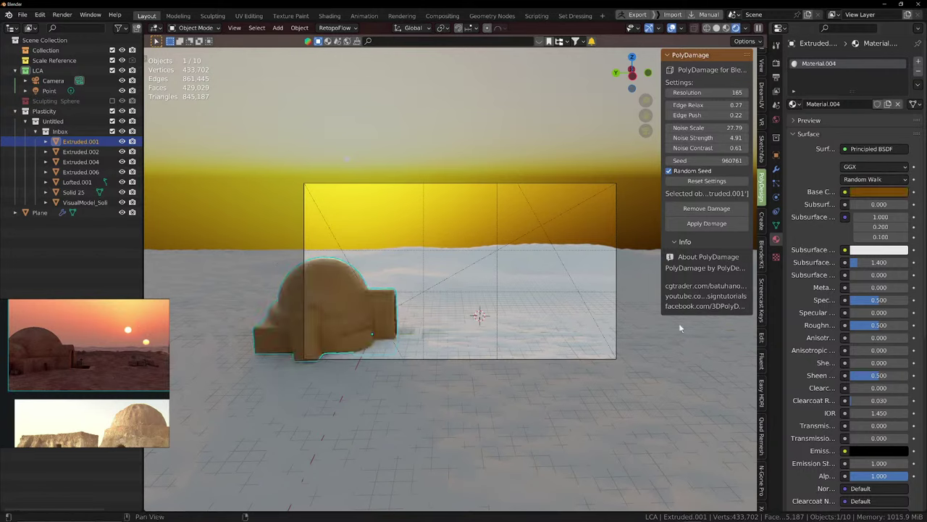
Brighten the house material's base colour slightly and set its roughness to 0.751
click(877, 192)
drag(900, 75, 897, 64)
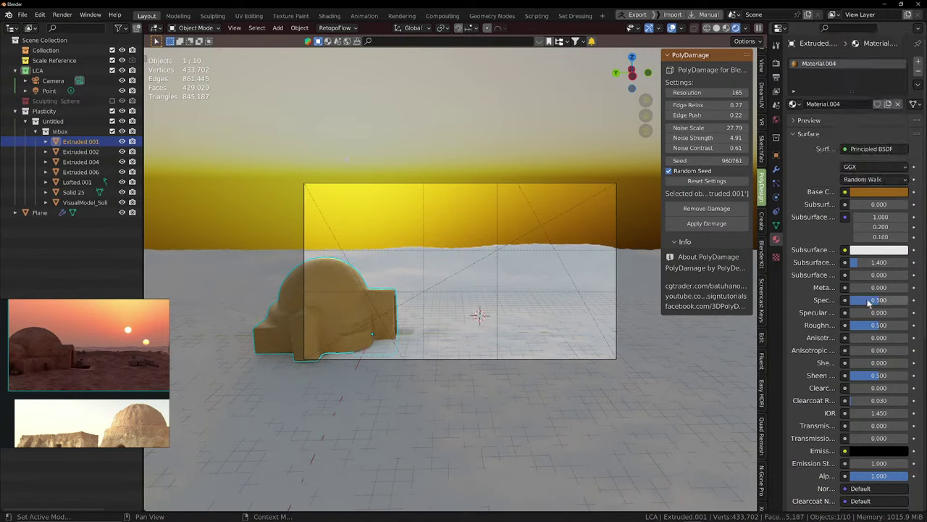
drag(880, 328, 895, 328)
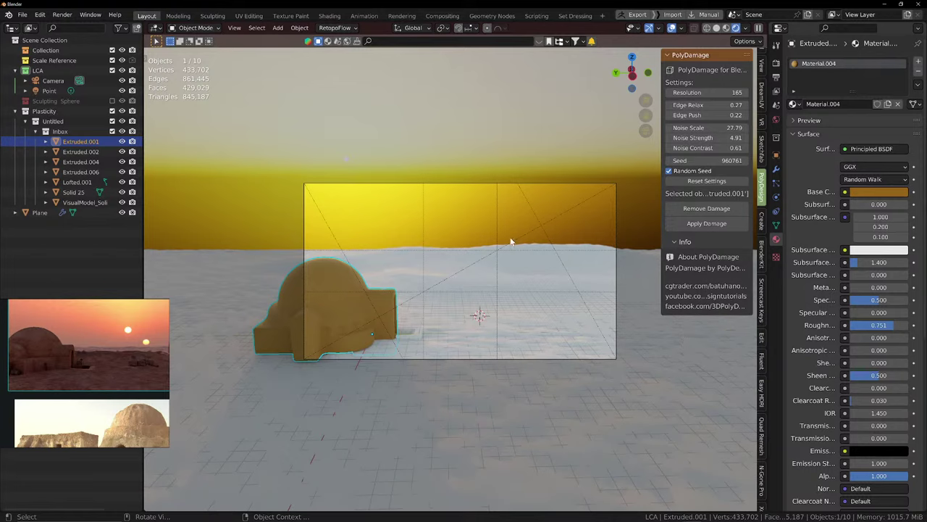
click(536, 335)
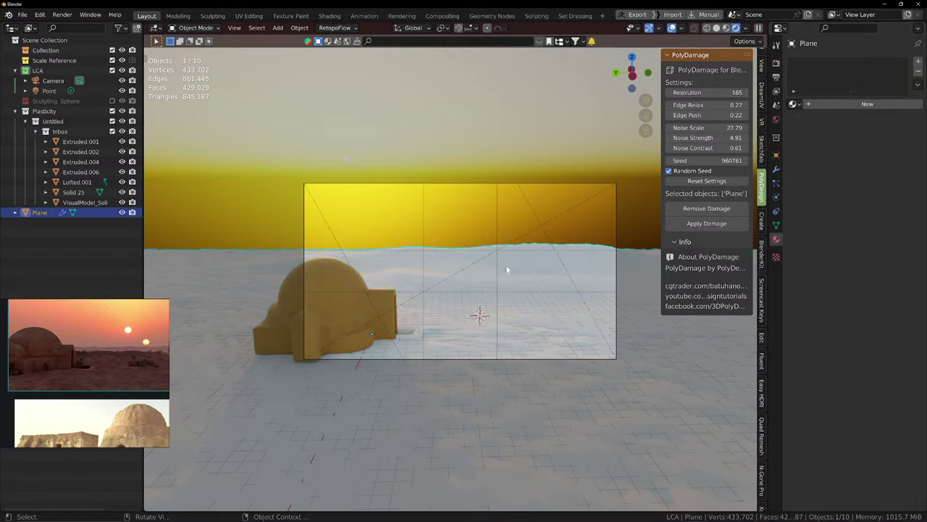
click(342, 310)
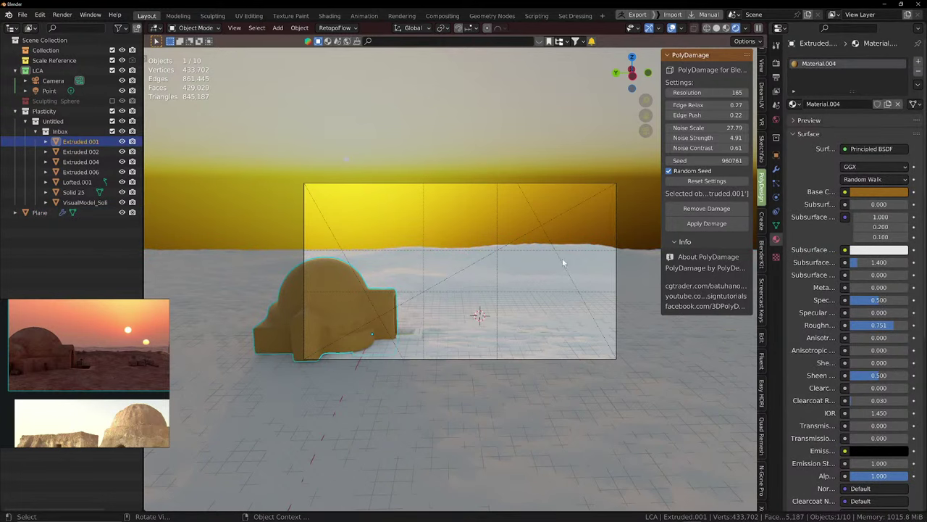
click(776, 120)
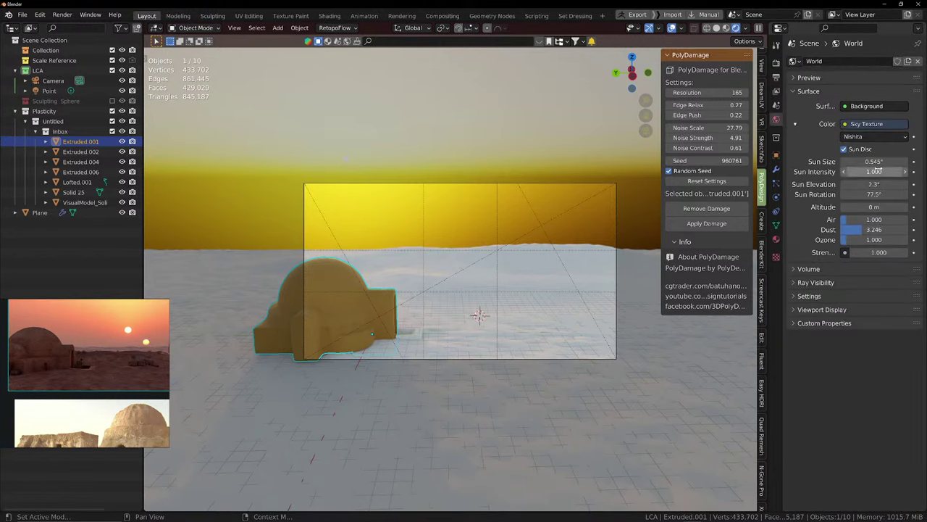
Give the ground plane a new material with an orange base colour of hue 0.068, saturation 0.848 and value 0.816
click(540, 292)
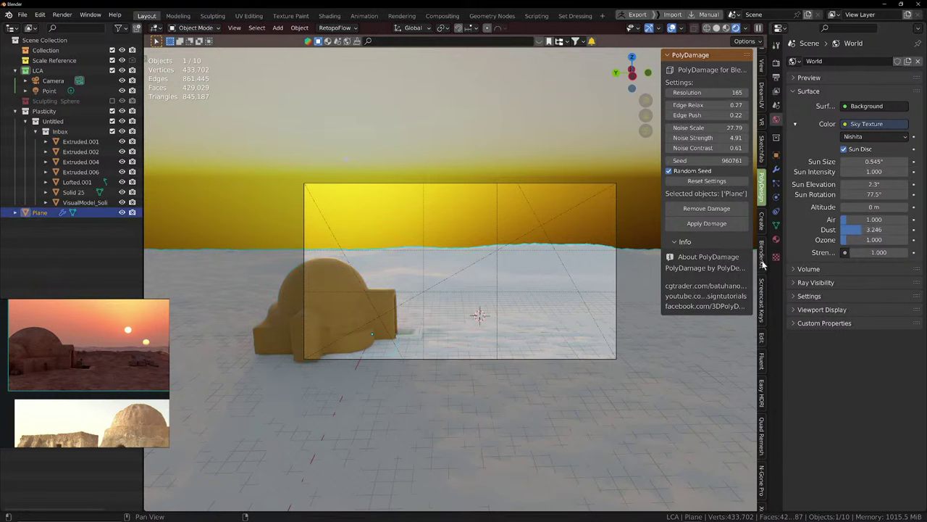
click(776, 239)
click(852, 110)
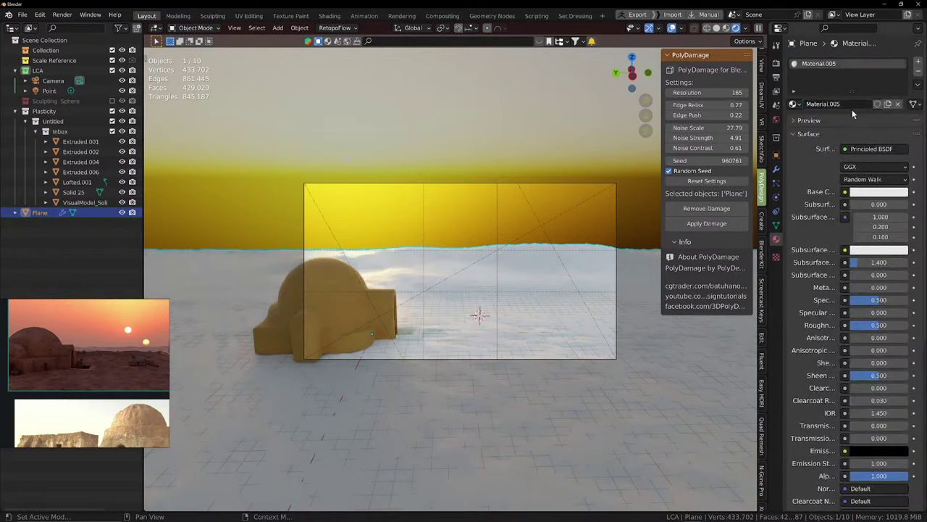
click(885, 192)
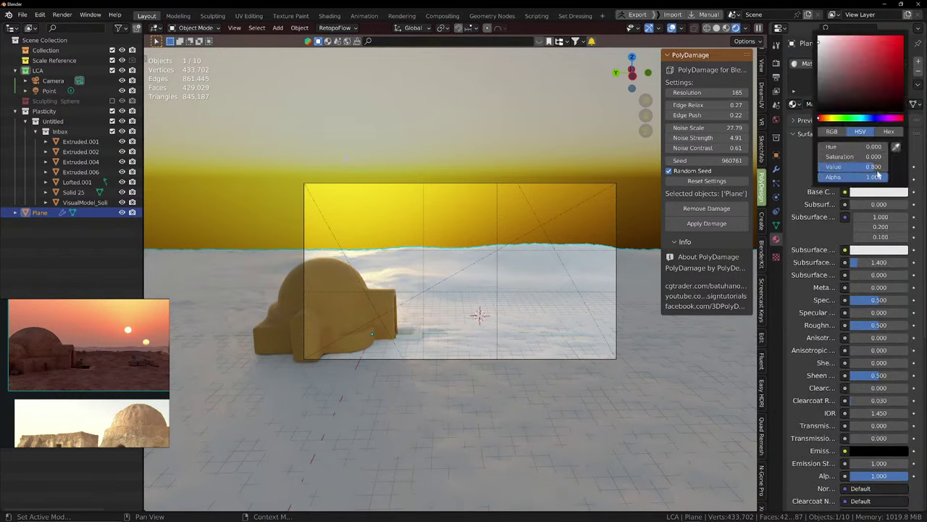
click(830, 118)
drag(829, 118, 825, 118)
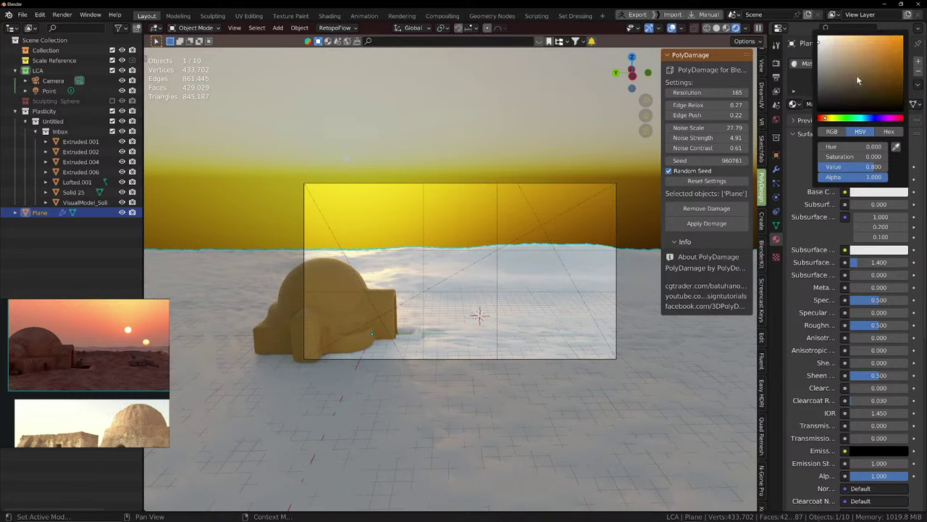
drag(857, 81, 868, 45)
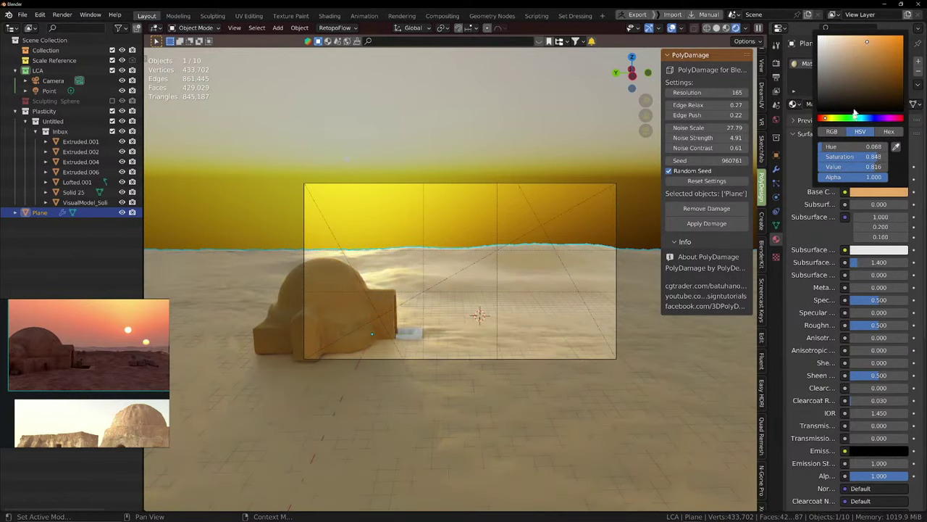
Shift the ground material's base colour to a redder hue of 0.035 and mute it to a duller, darker tone
drag(830, 119, 821, 118)
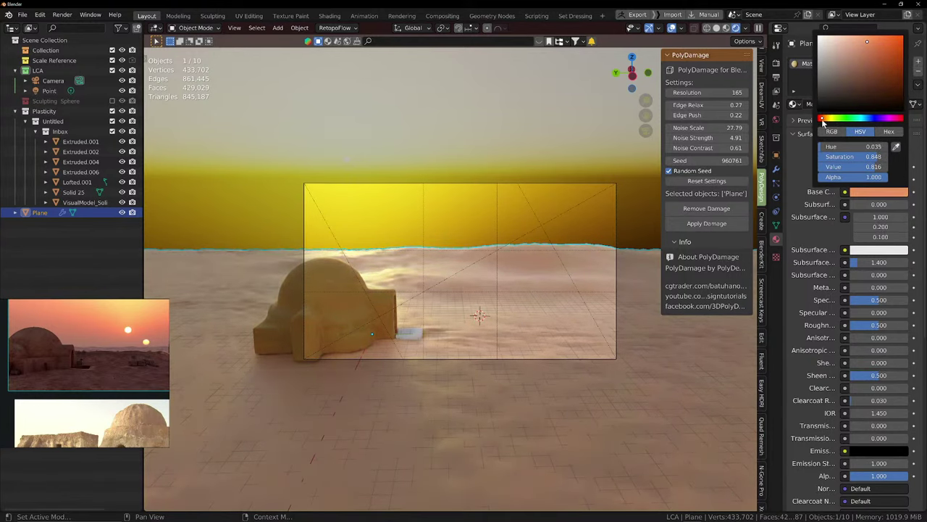
click(857, 190)
mouse_move(866, 45)
mouse_down()
mouse_move(858, 69)
mouse_move(855, 58)
mouse_up()
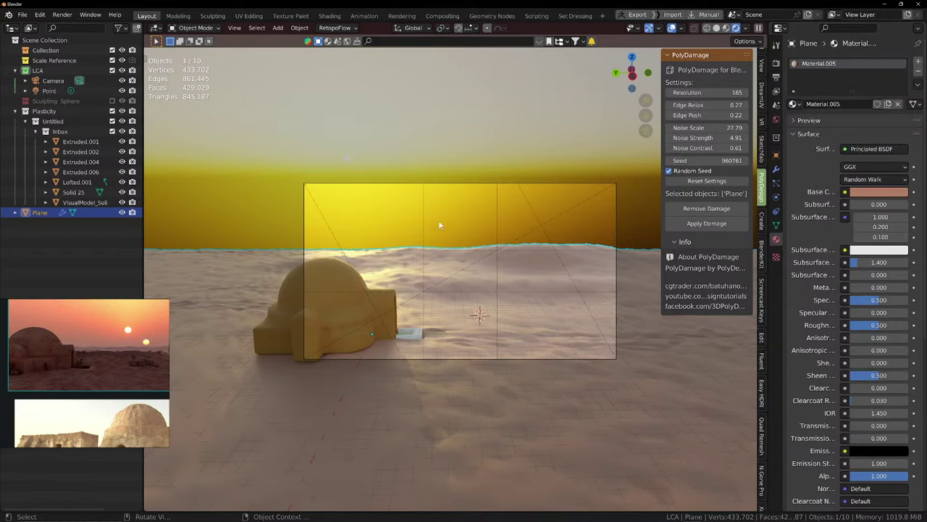
Lower the camera by about 2.6 m along the global Z axis
click(458, 184)
right_click(458, 190)
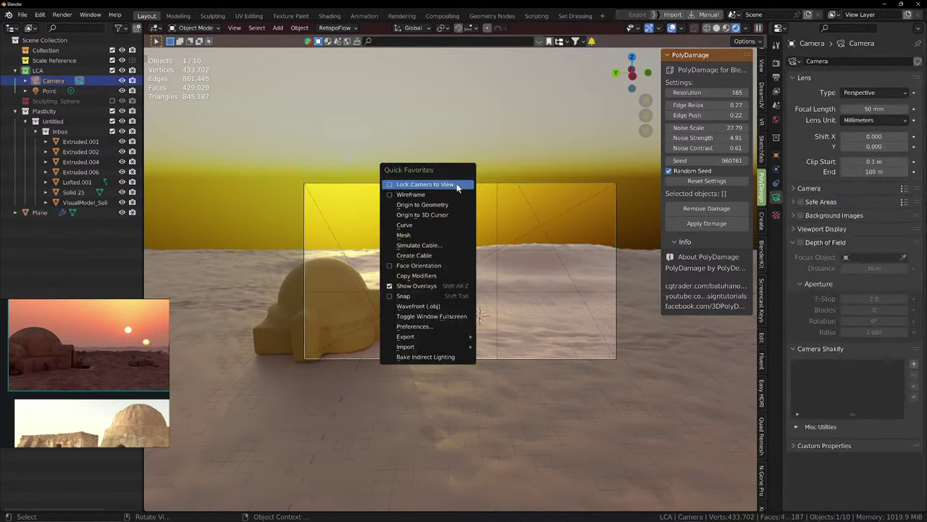
key(Escape)
key(g)
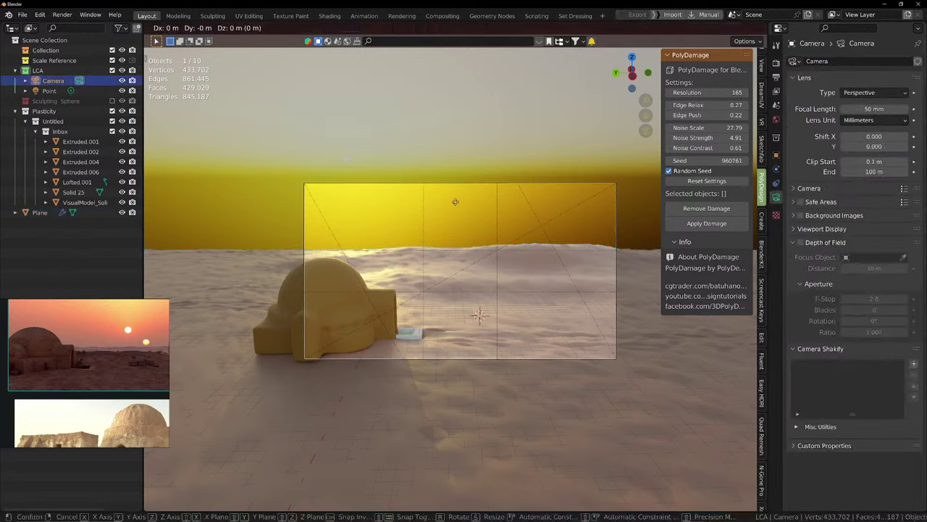
key(z)
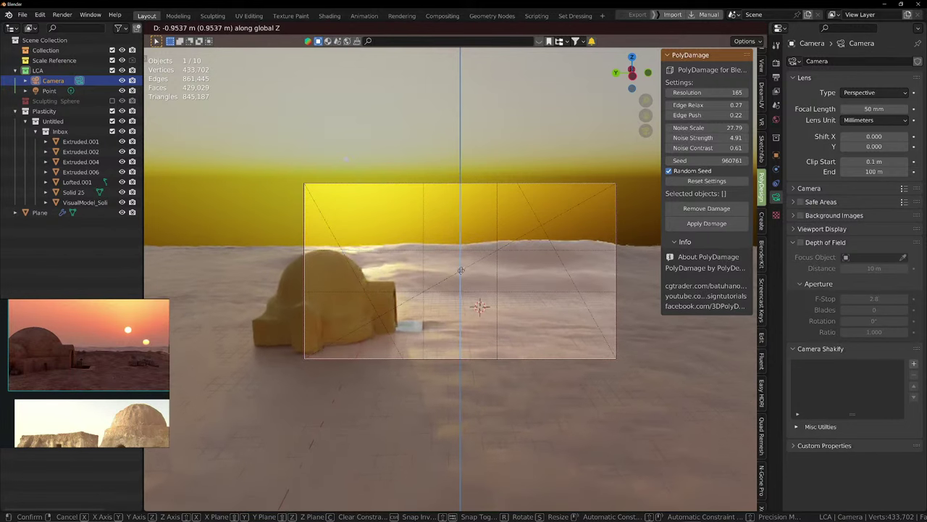
click(471, 373)
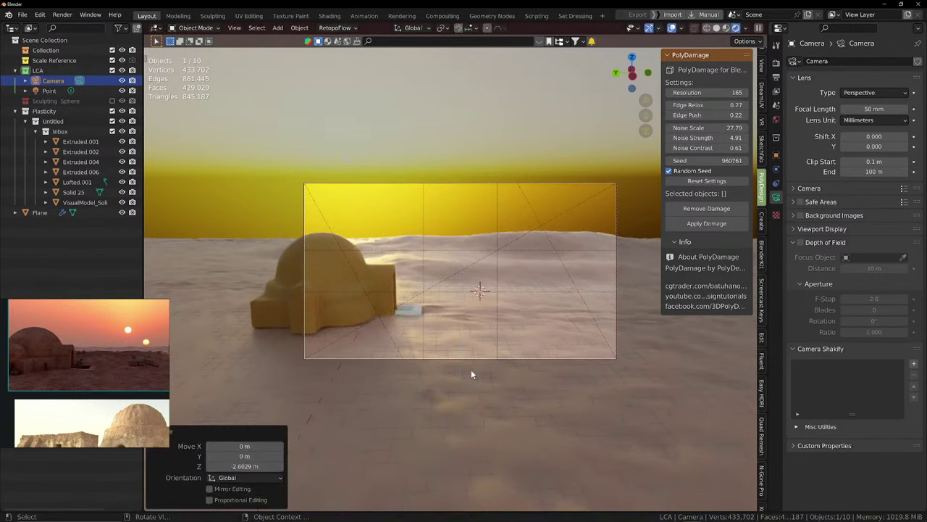
Rotate the camera by about -1.77° around the global Y axis and save the file
key(r)
key(y)
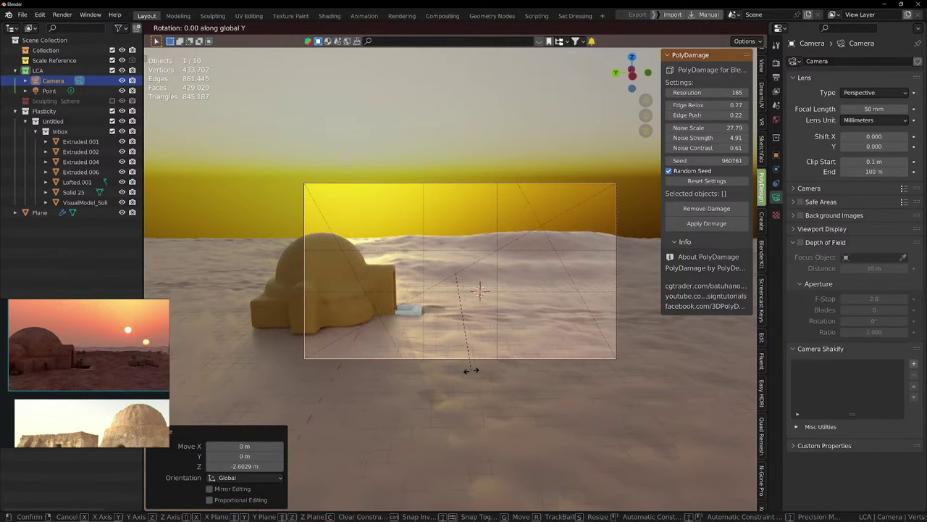
click(473, 362)
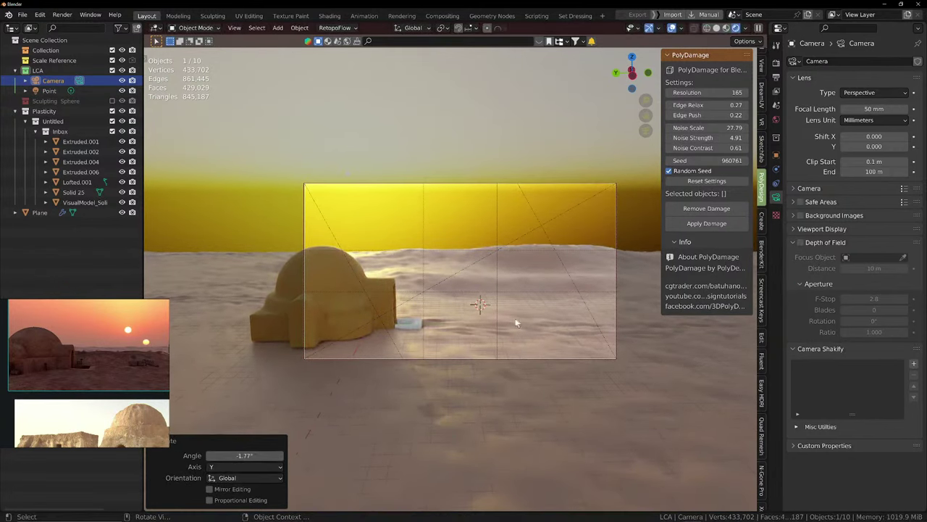
key(ctrl+s)
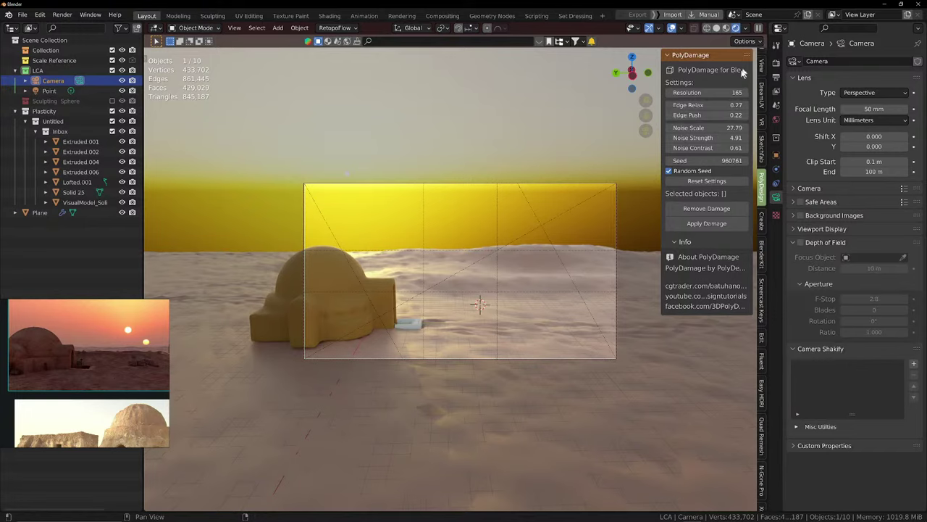
Collapse the PolyDamage settings and set the sky's sun elevation to 0.8° and sun rotation to 90.9°
click(681, 55)
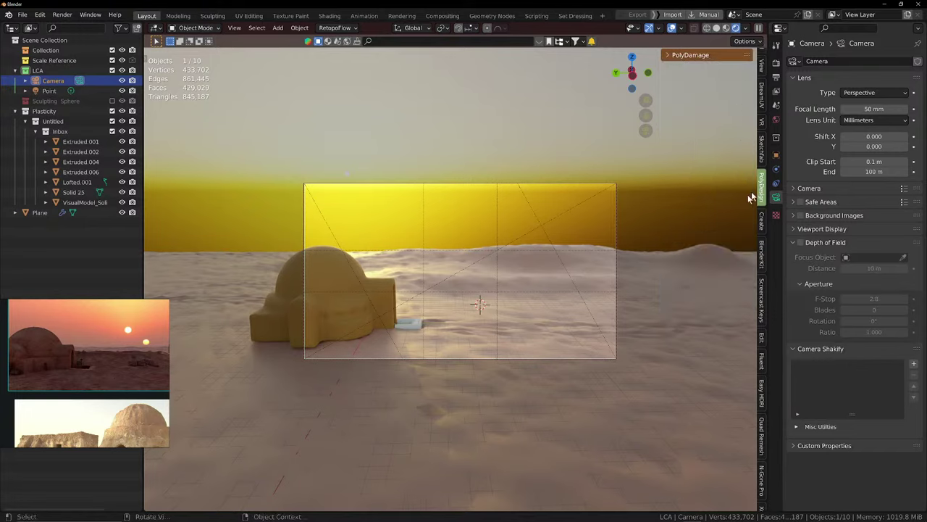
click(776, 119)
mouse_move(874, 194)
mouse_down()
mouse_move(854, 194)
mouse_move(916, 194)
mouse_move(879, 184)
mouse_up()
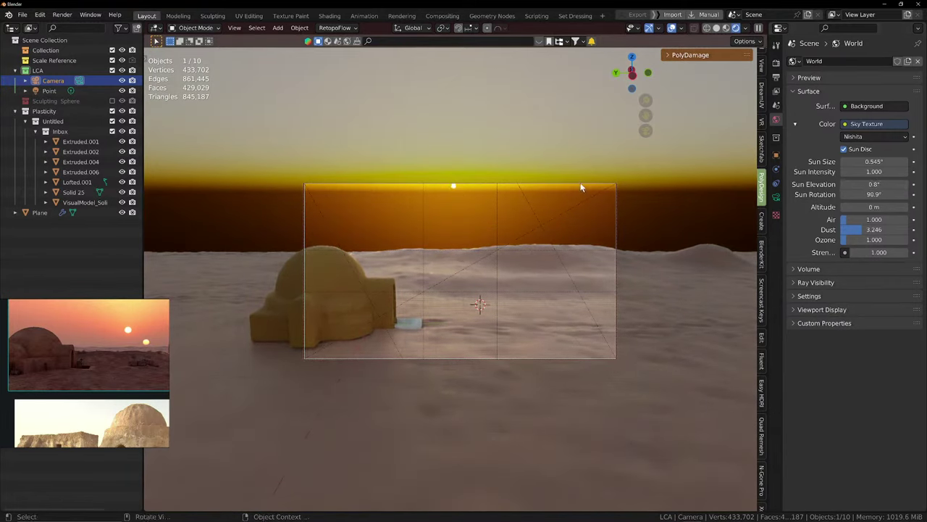
Rotate the camera by about -1.21° around the global Y axis and nudge its position slightly
key(r)
key(z)
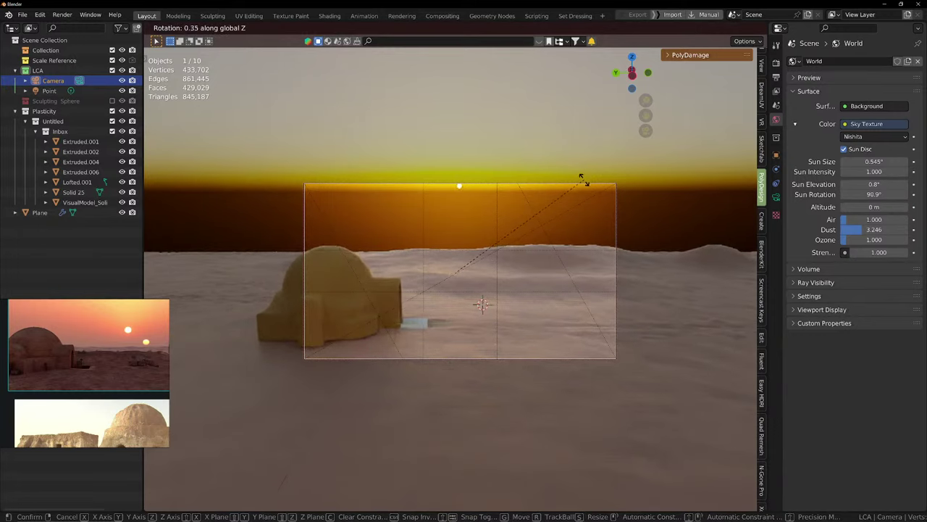
key(y)
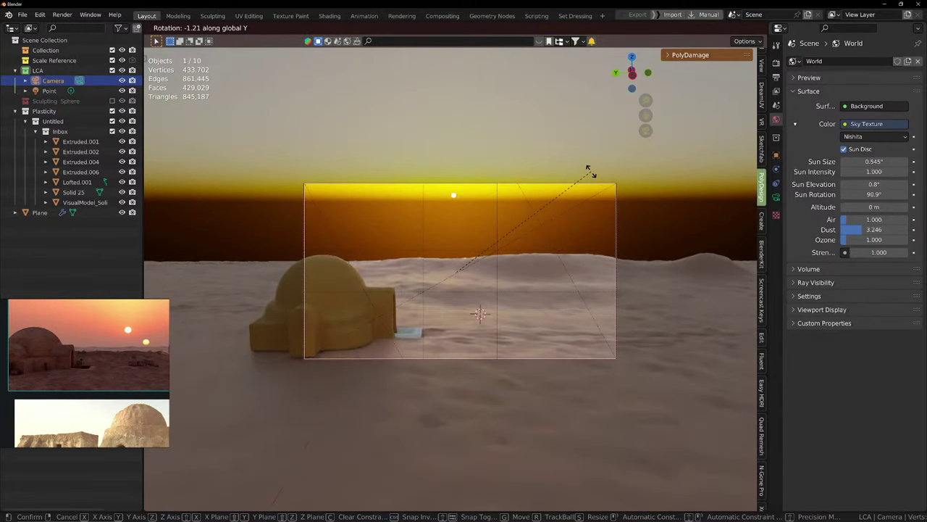
click(590, 171)
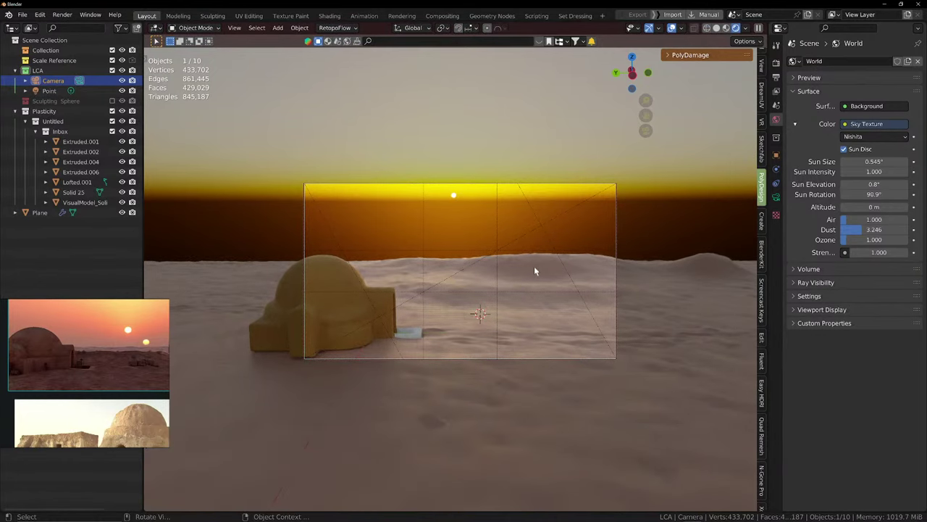
key(g)
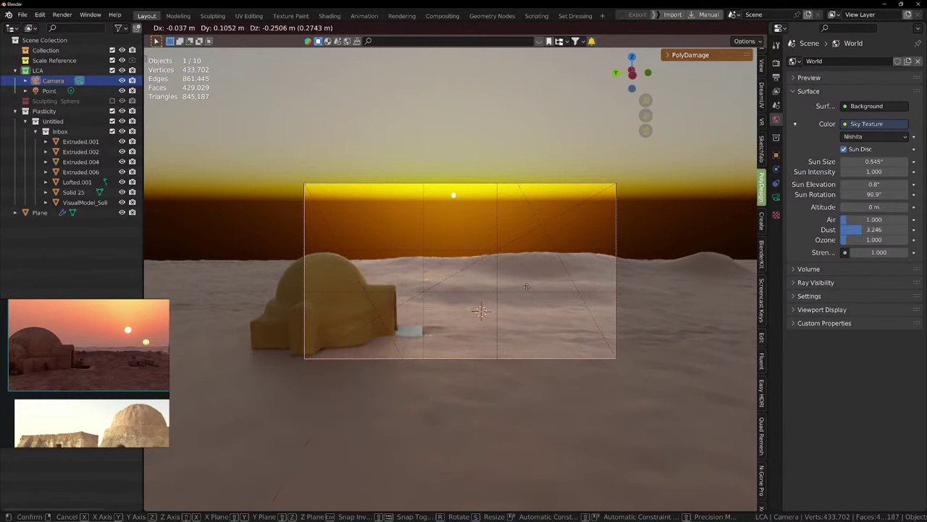
click(528, 292)
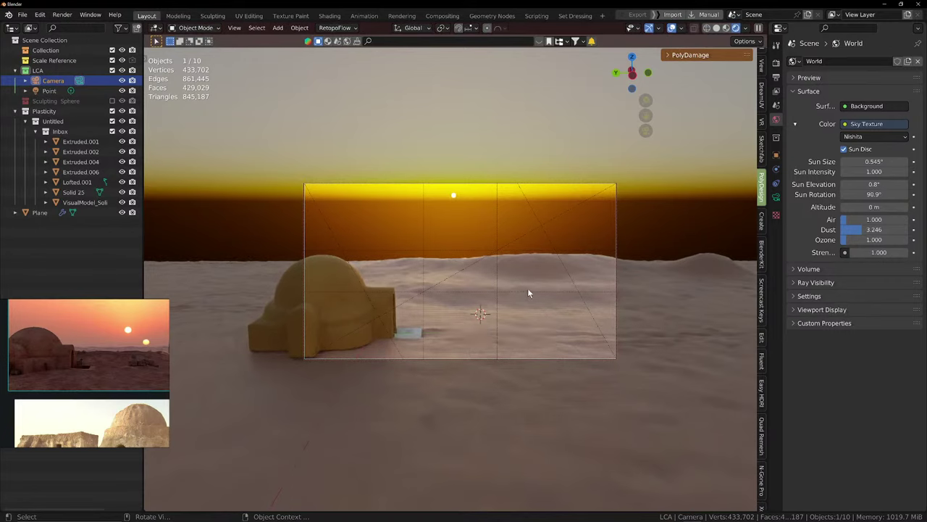
Set the sky's sun size to 2.74° and its sun rotation to 97.7°
click(390, 311)
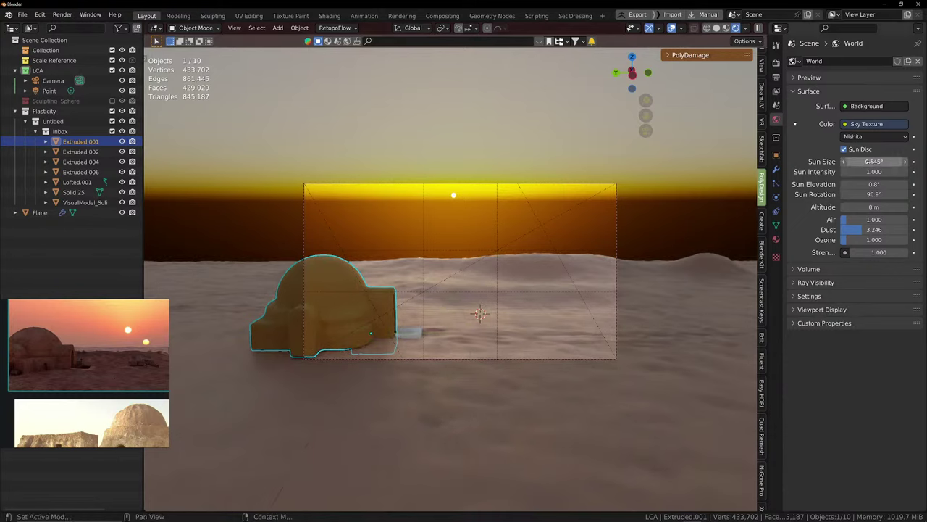
mouse_move(874, 161)
mouse_down()
mouse_move(894, 161)
mouse_move(882, 161)
mouse_up()
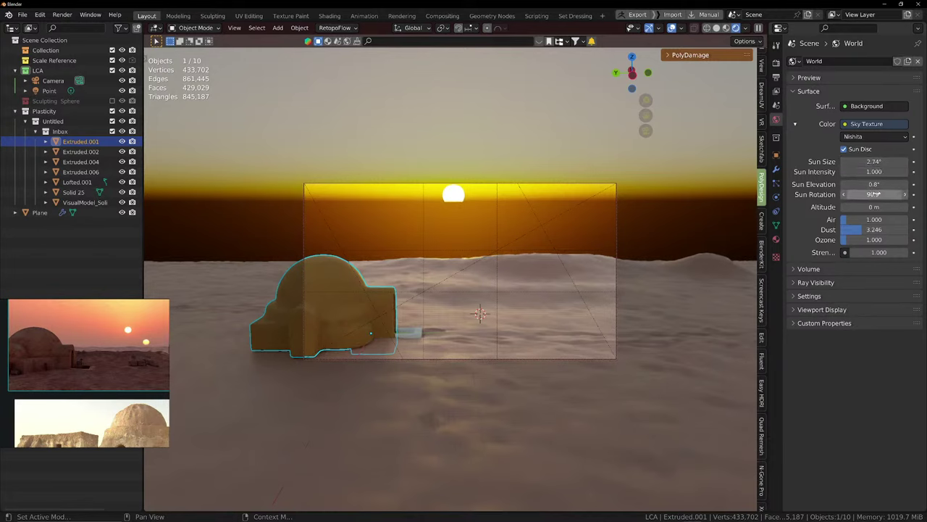
drag(875, 194, 895, 194)
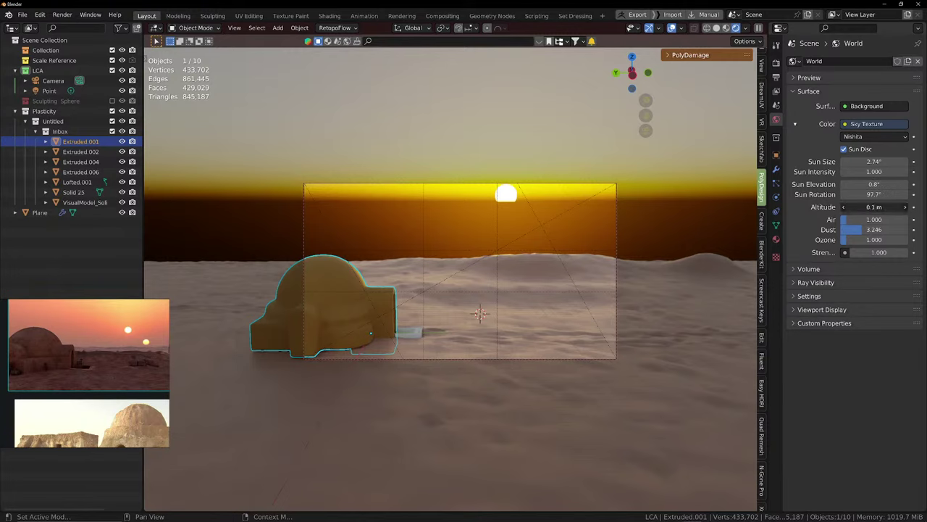
Set the sky's altitude to 6 m, air to 1.316, ozone to 0.614 and background strength to 0.8
drag(874, 206, 881, 206)
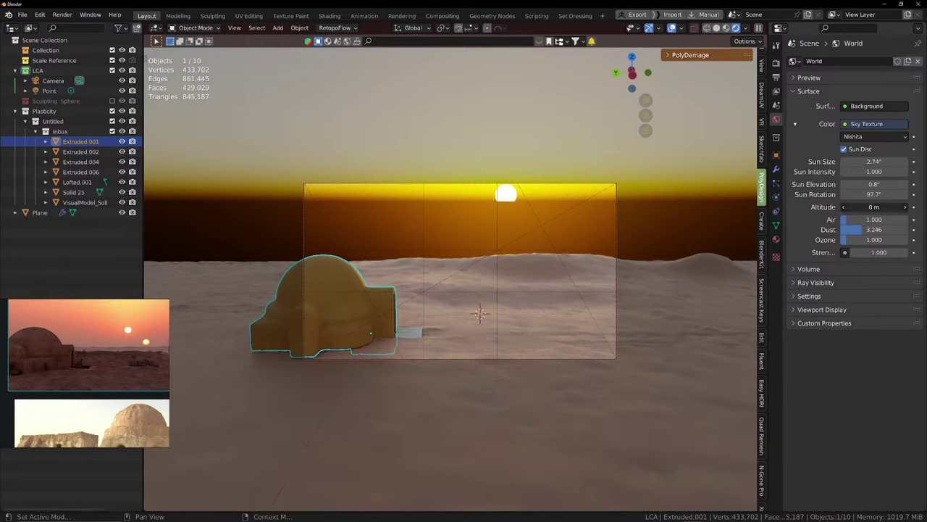
mouse_move(874, 239)
mouse_down()
mouse_move(897, 240)
mouse_move(870, 239)
mouse_move(878, 219)
mouse_up()
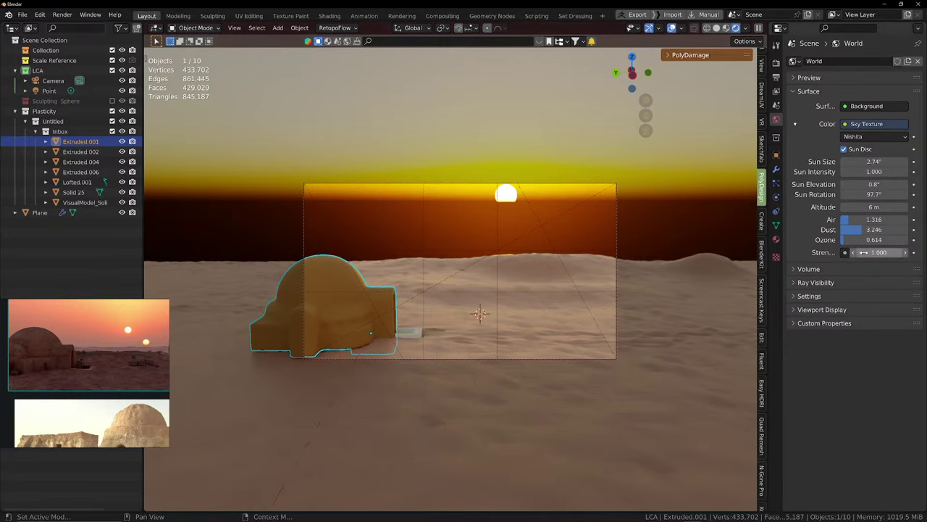
mouse_move(873, 252)
mouse_down()
mouse_move(899, 252)
mouse_move(884, 252)
mouse_up()
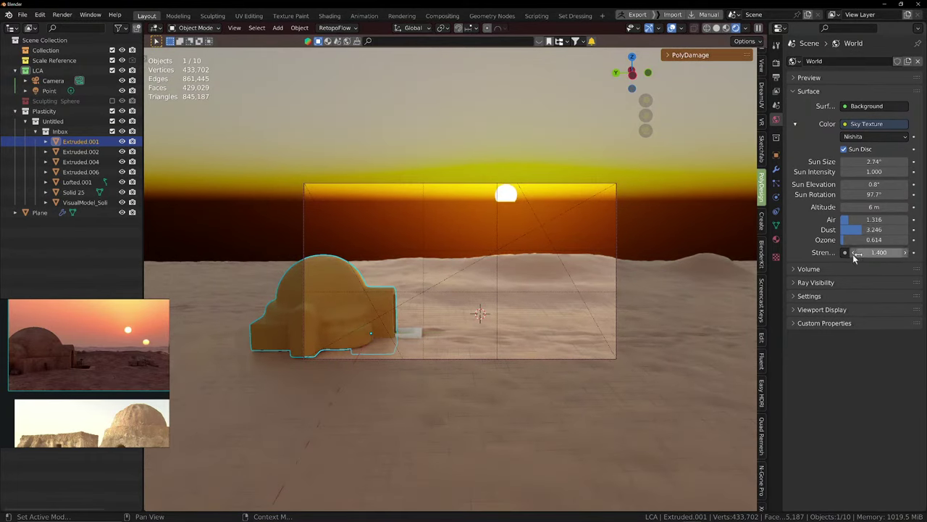
click(473, 287)
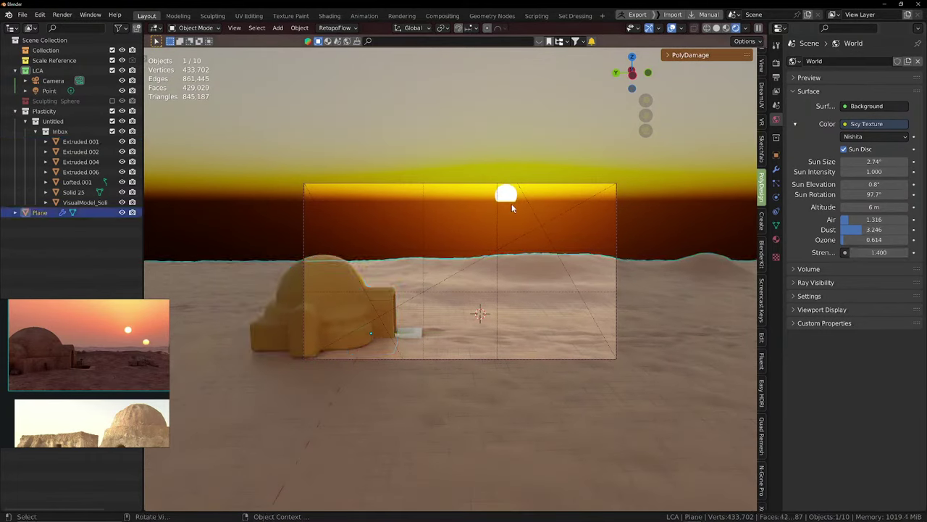
drag(874, 252, 862, 253)
Unwrap the entire domed house mesh with Cube Projection and return to Object Mode
click(382, 310)
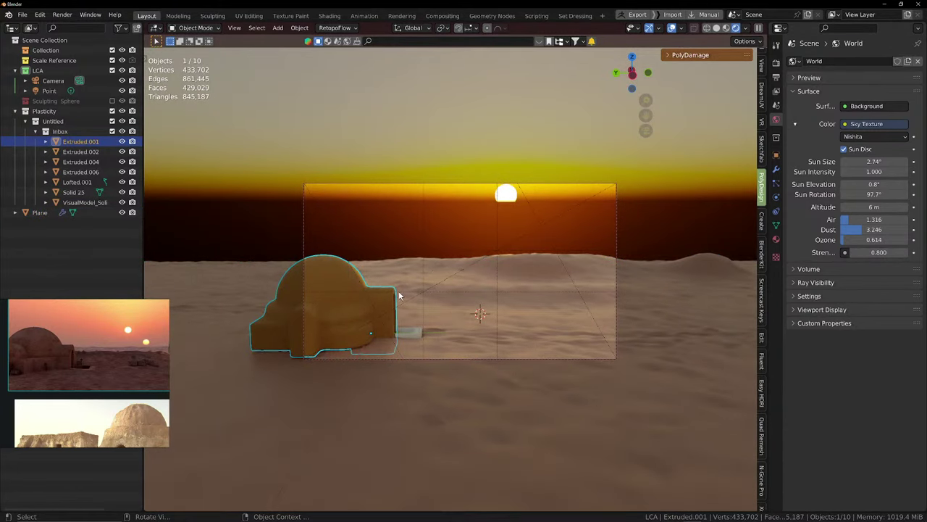
key(Tab)
key(alt+a)
key(a)
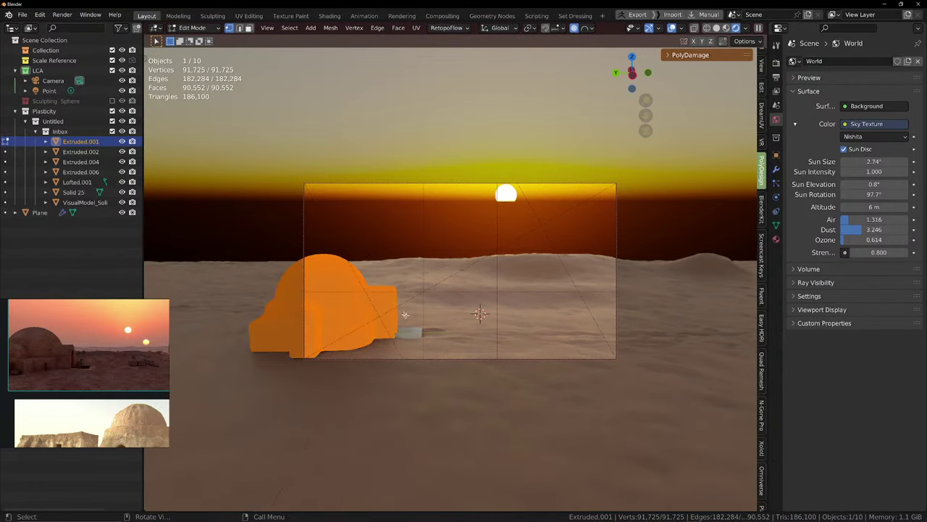
key(u)
click(413, 321)
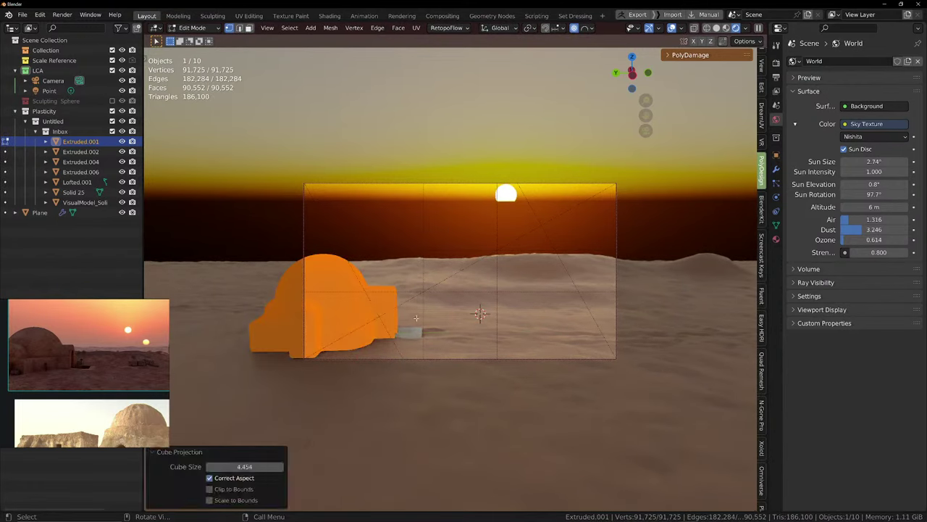
key(Tab)
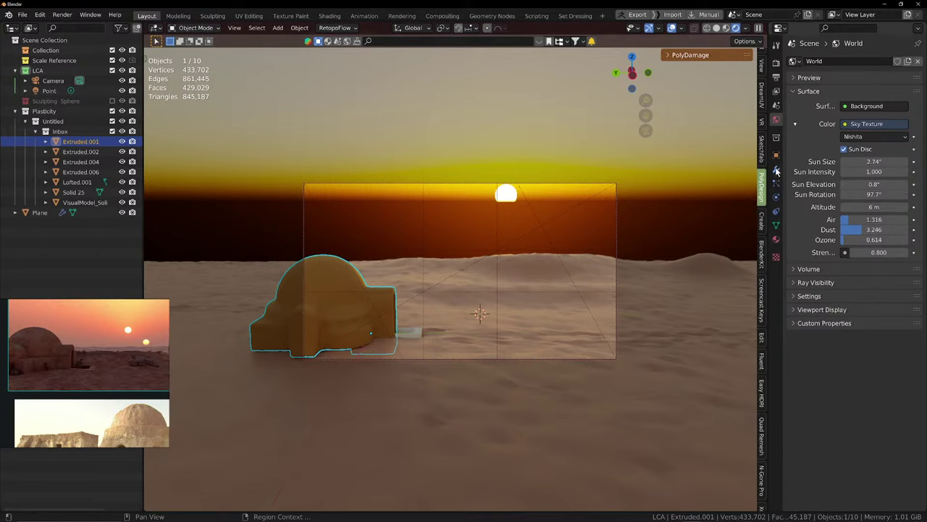
Open BlenderKit with its profile details and list the models in the asset bar without a search term
click(762, 251)
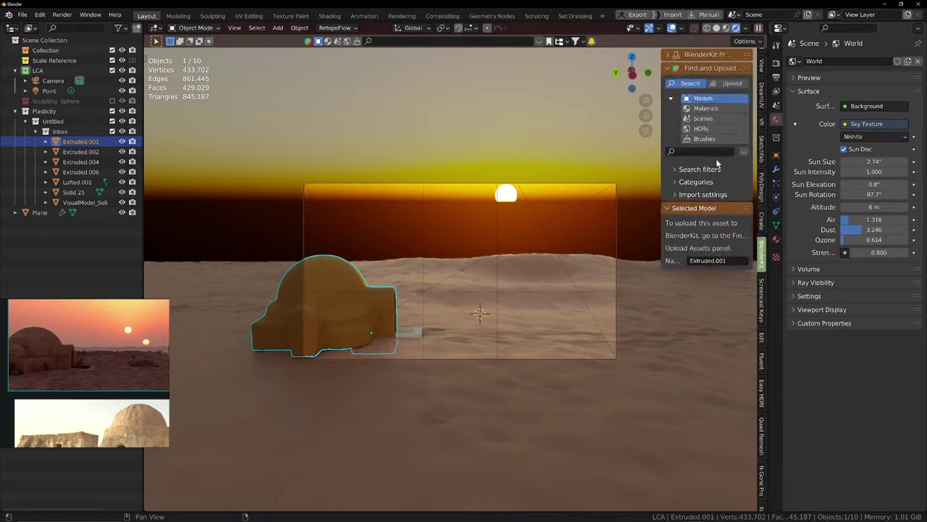
click(691, 55)
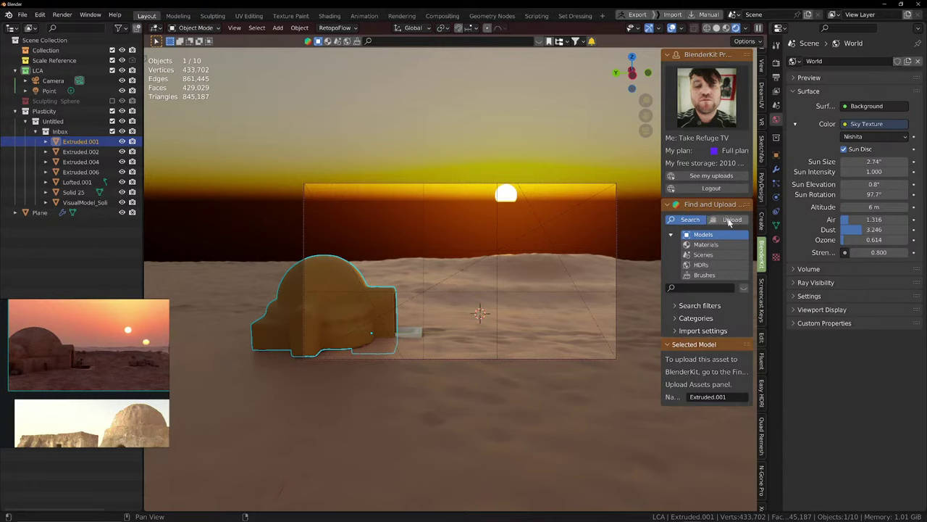
click(729, 219)
click(688, 219)
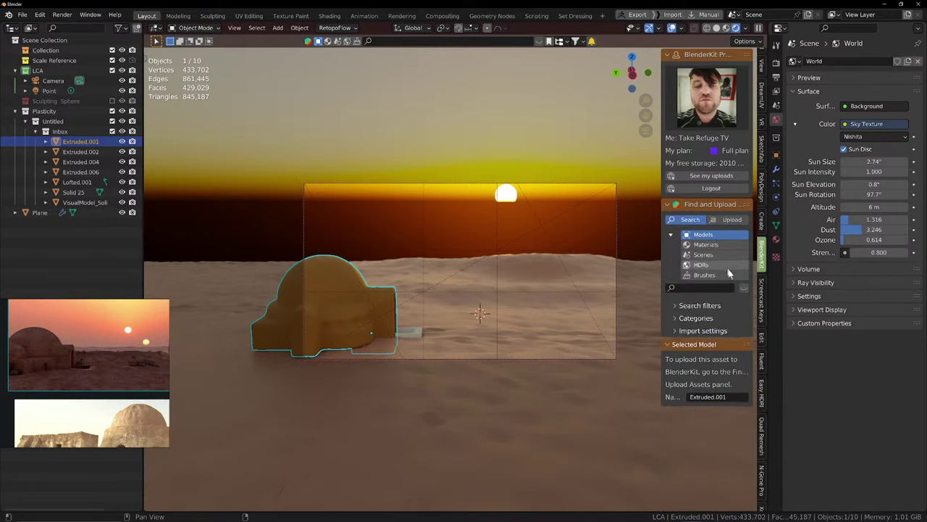
click(744, 289)
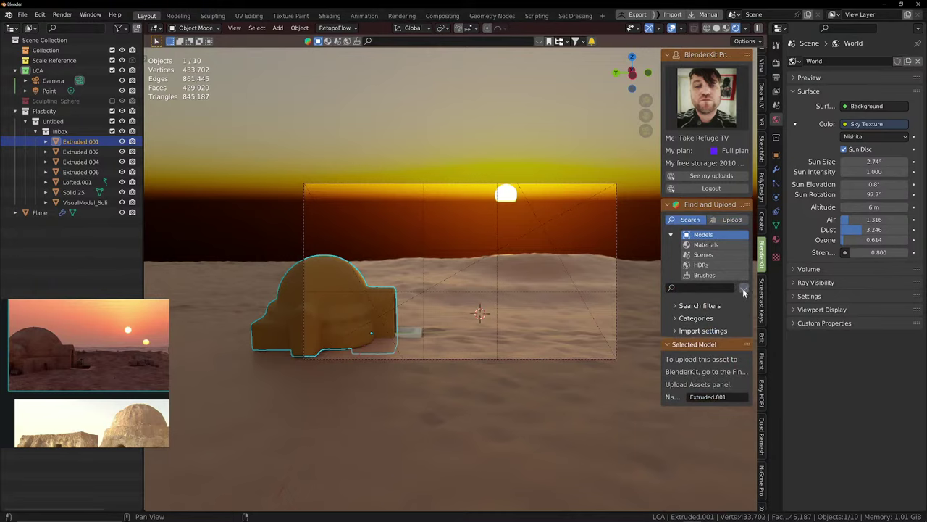
click(686, 306)
click(686, 306)
click(700, 288)
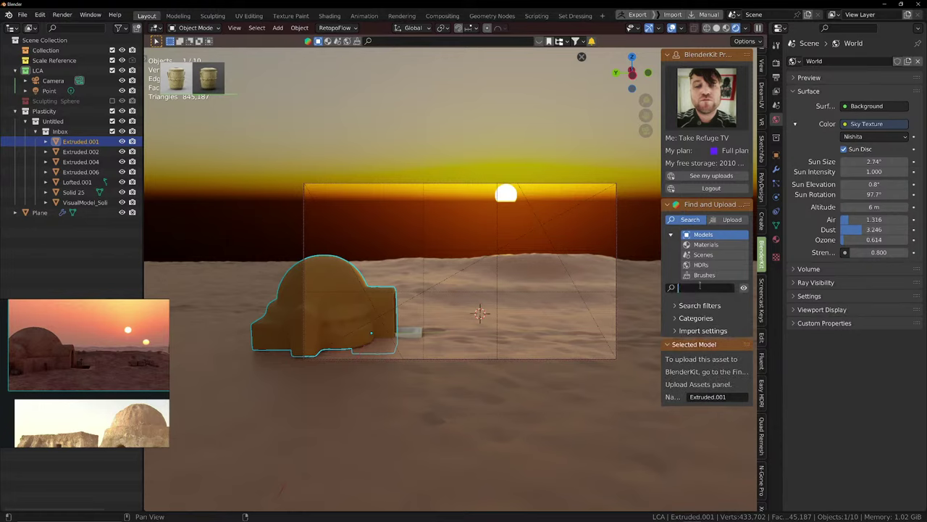
key(Return)
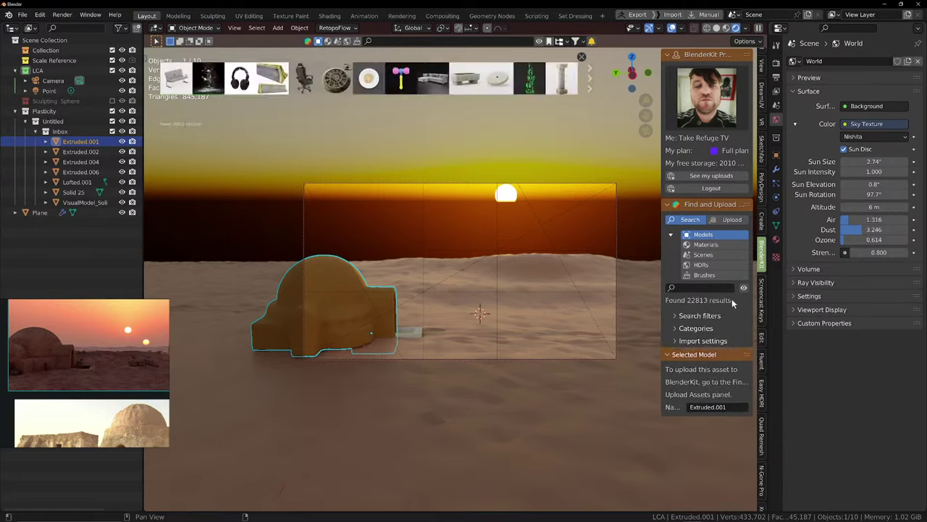
Filter the BlenderKit models to the account's own assets and look through their previews
click(717, 315)
click(730, 336)
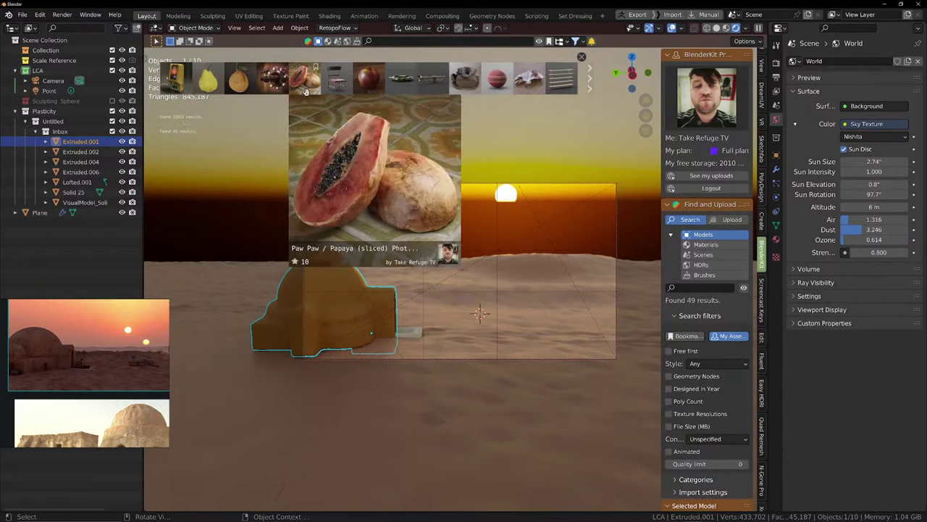
mouse_move(217, 88)
mouse_move(482, 87)
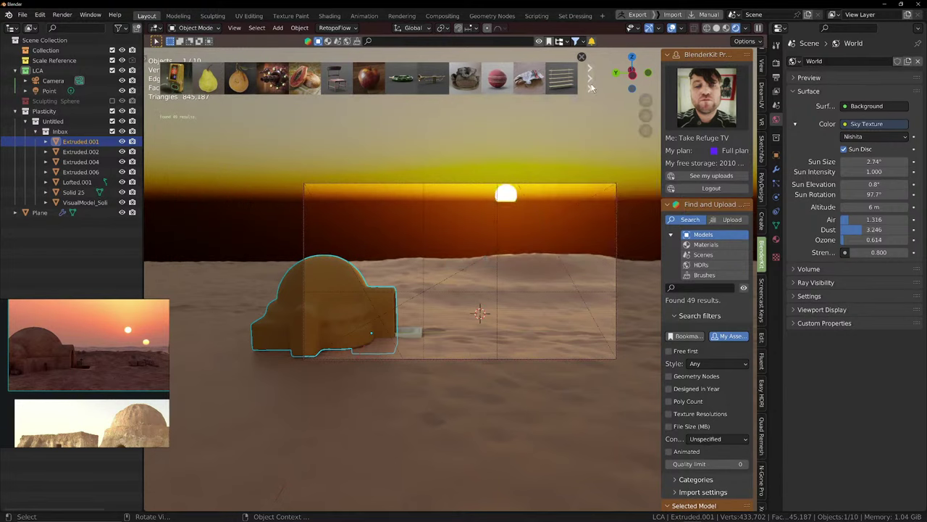
click(590, 87)
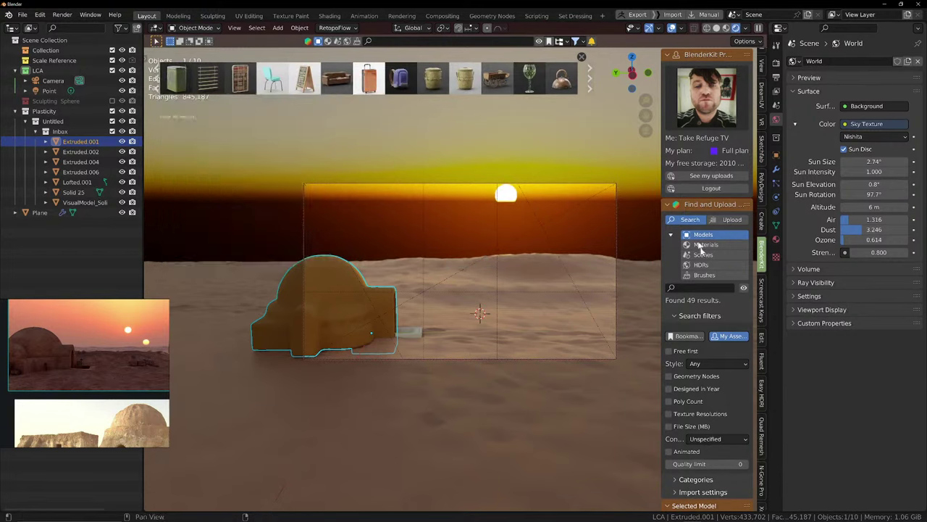
Switch the BlenderKit search to materials and restrict it to the account's own assets
click(705, 245)
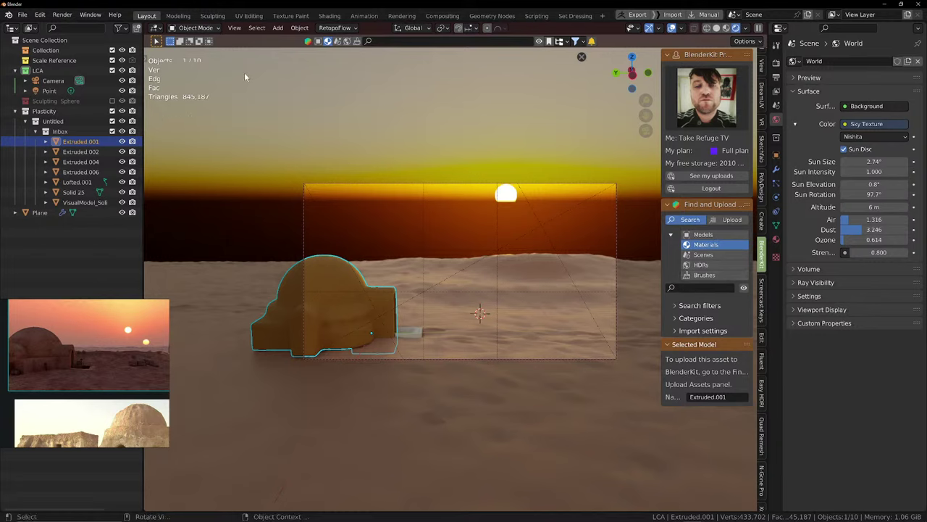
click(228, 80)
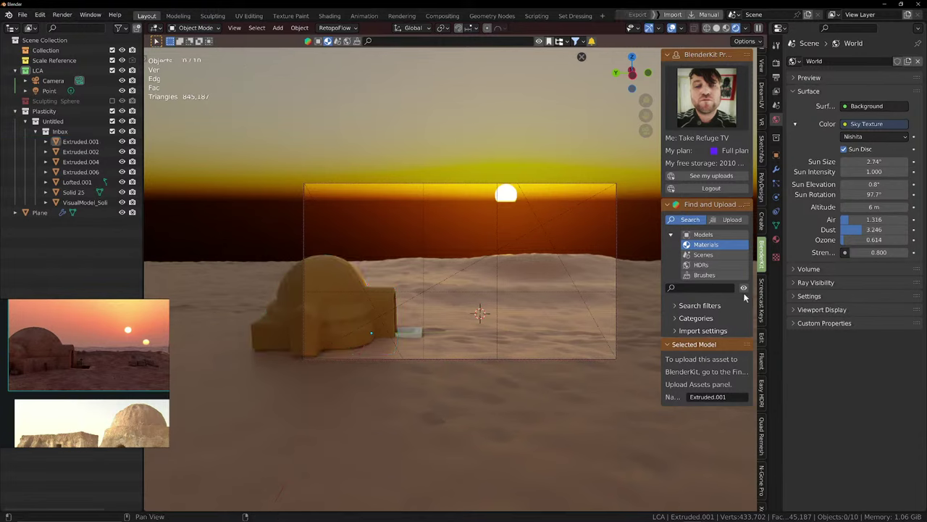
click(715, 247)
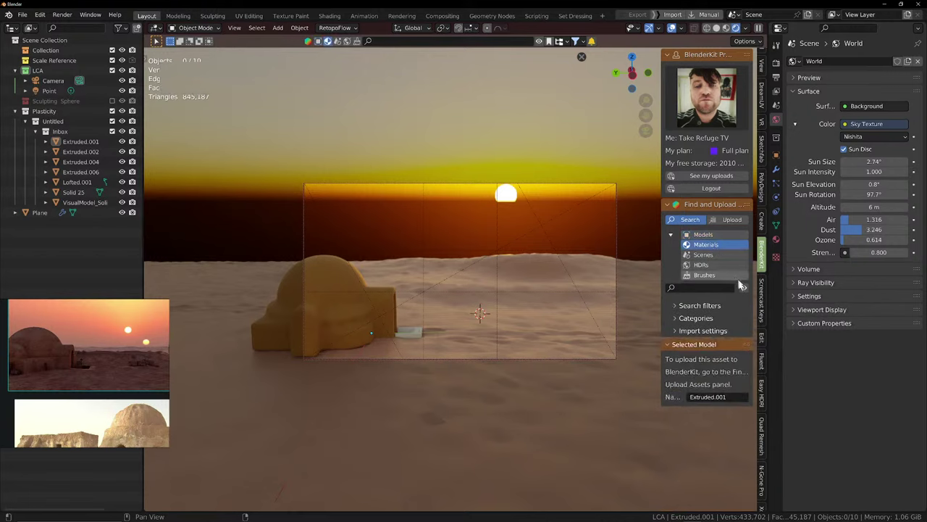
click(733, 308)
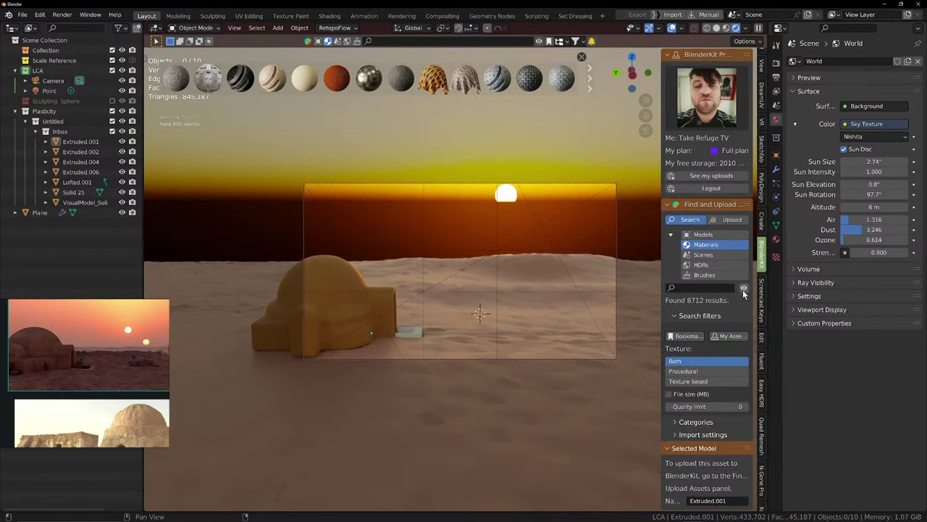
click(733, 337)
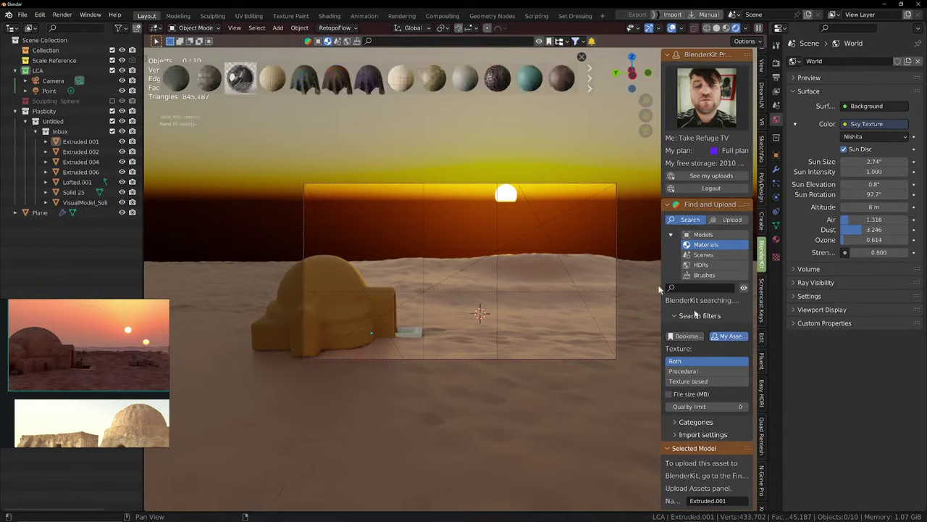
Look through the previews of the account's own materials in the BlenderKit asset bar
mouse_move(178, 76)
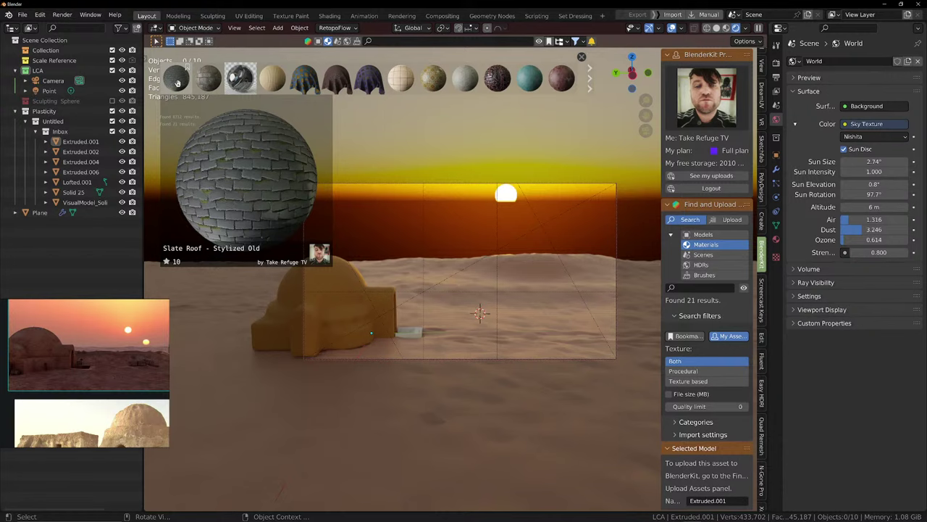
mouse_move(217, 84)
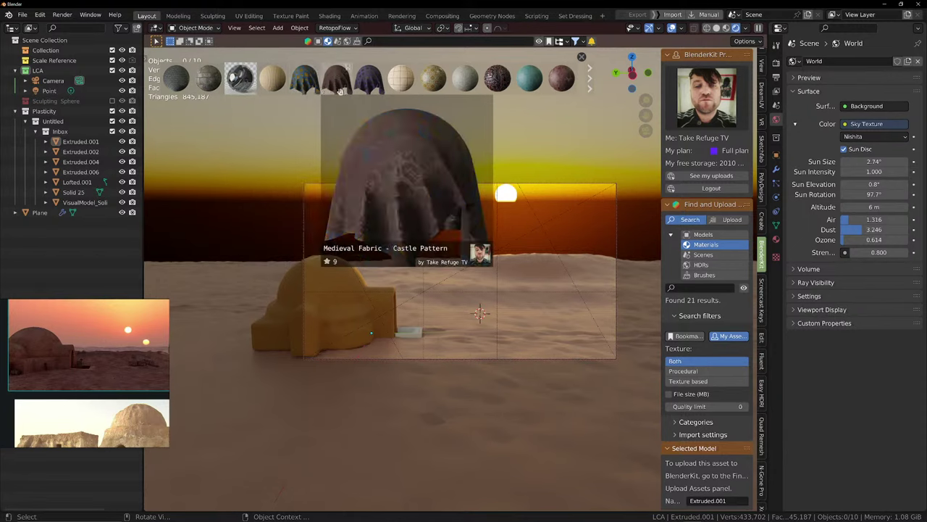
mouse_move(402, 85)
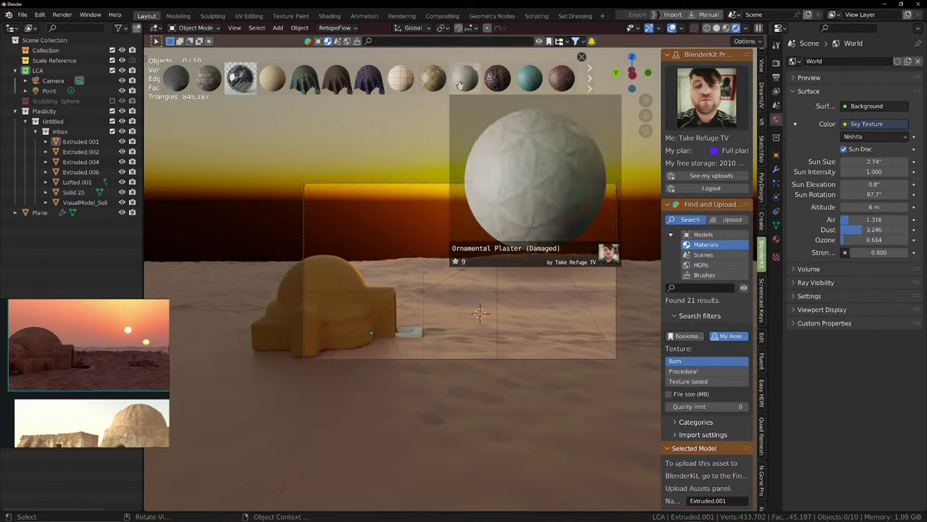
mouse_move(496, 81)
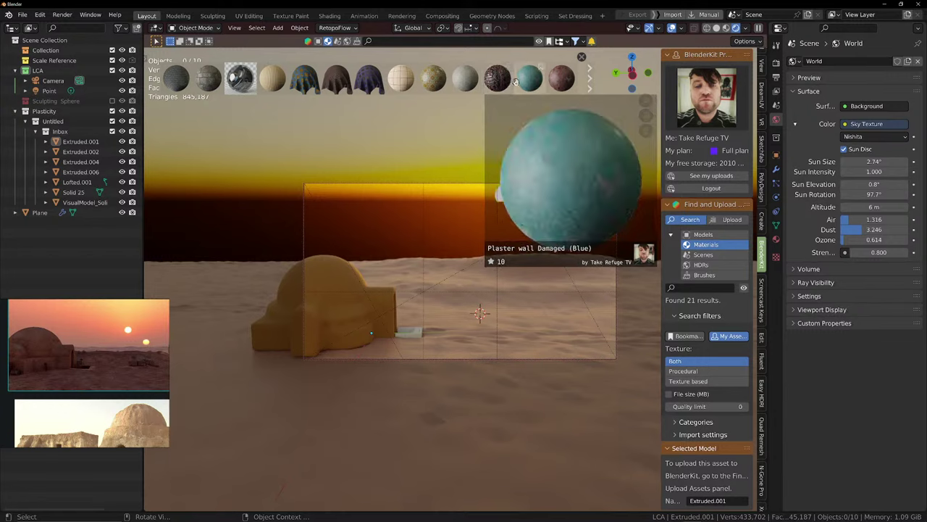
click(588, 86)
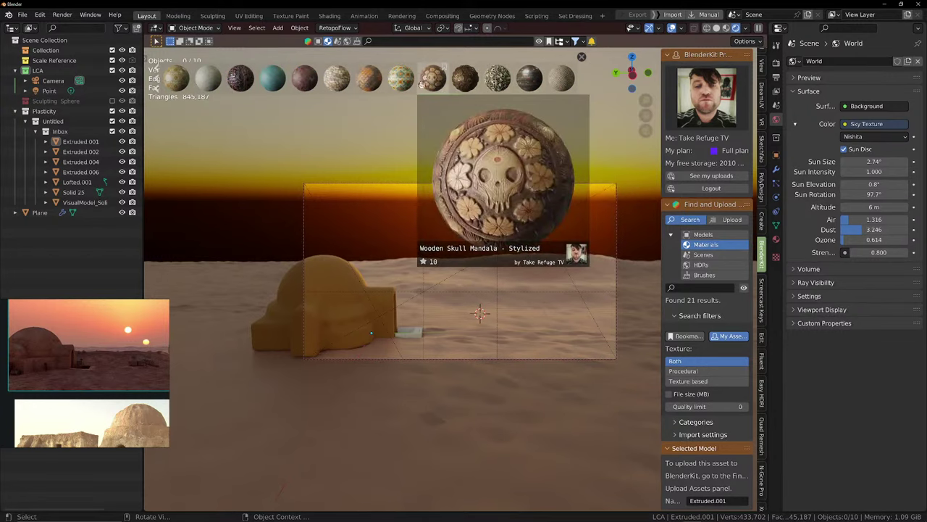
mouse_move(362, 86)
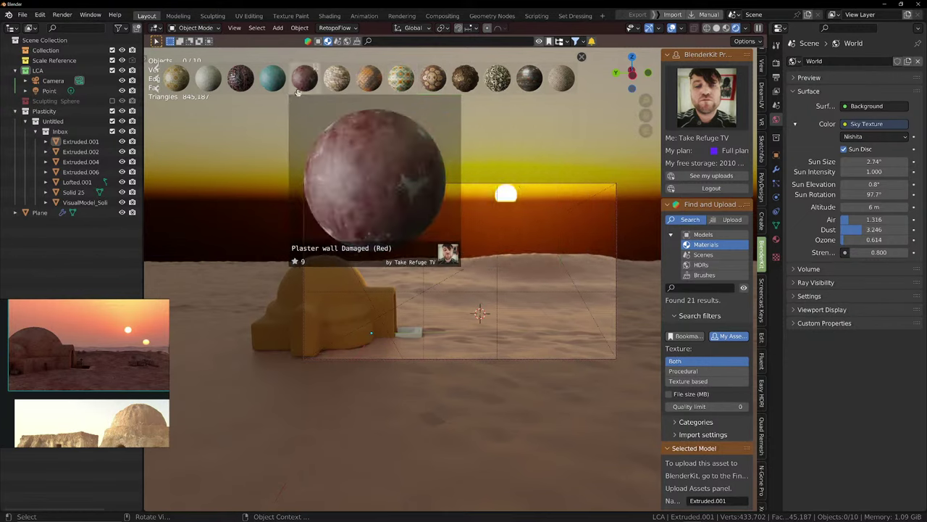
scroll(181, 81, up, 4)
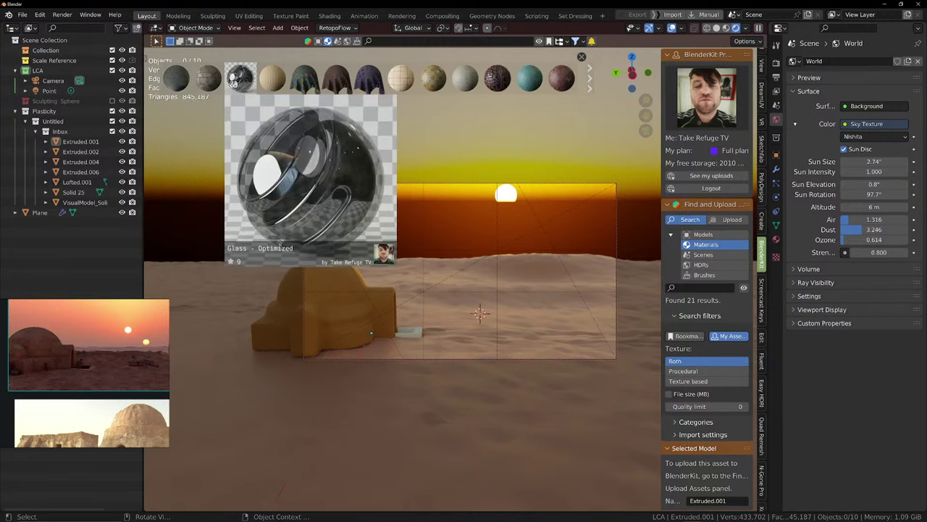
mouse_move(559, 85)
scroll(561, 85, down, 4)
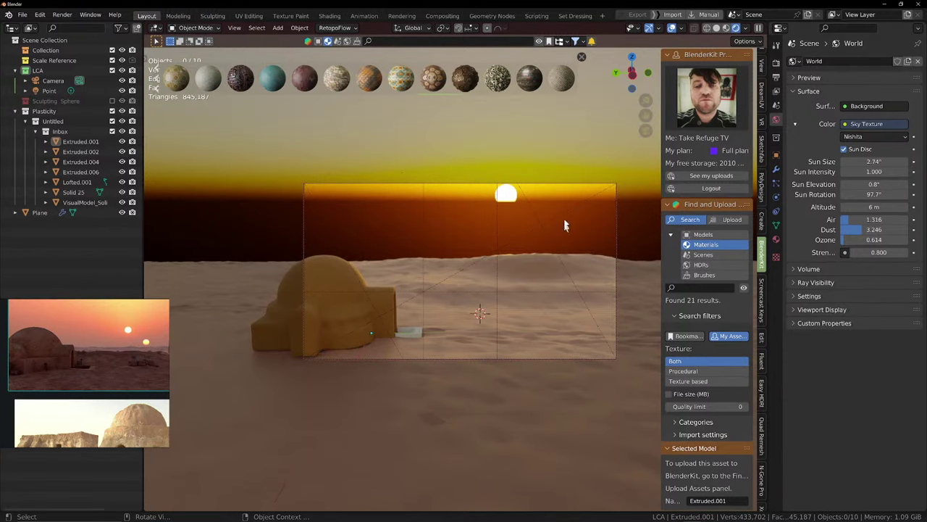
right_click(463, 84)
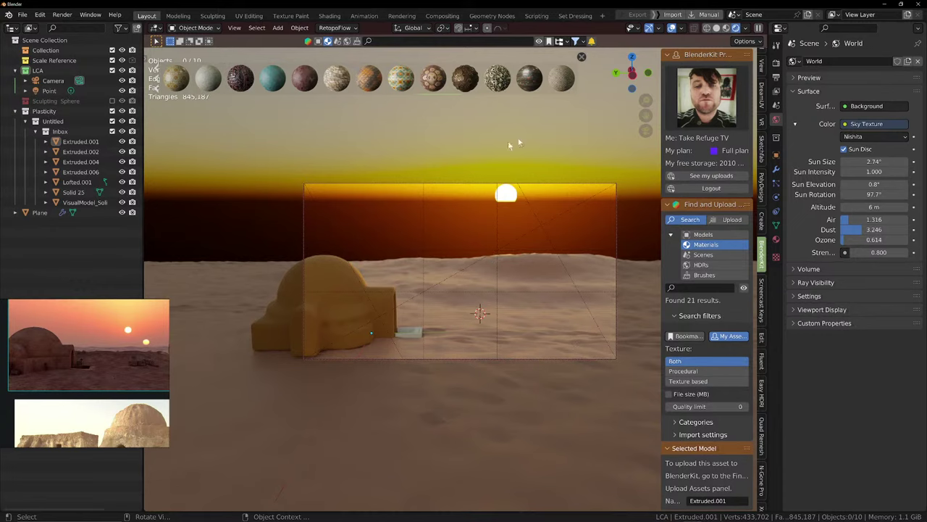
Search the BlenderKit materials for "Clay" and remove the restriction to the account's own assets
click(744, 289)
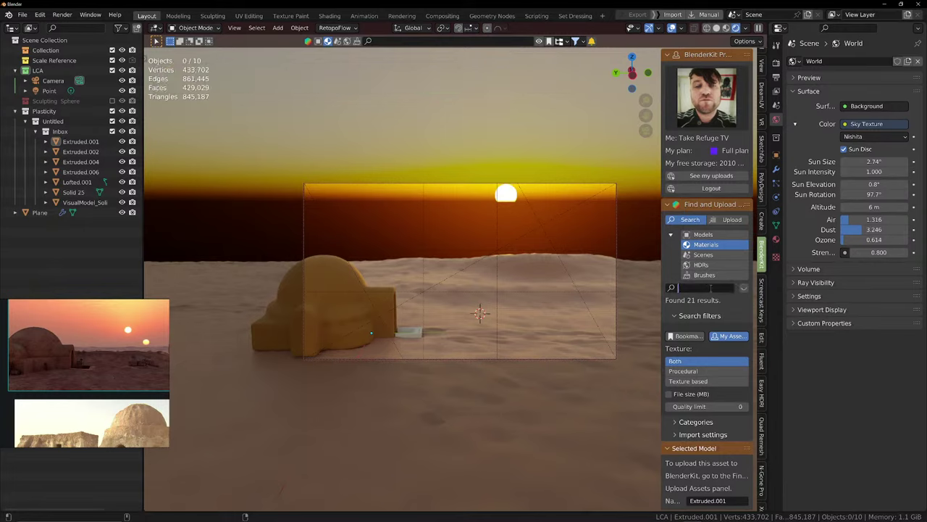
text(Clay)
key(Return)
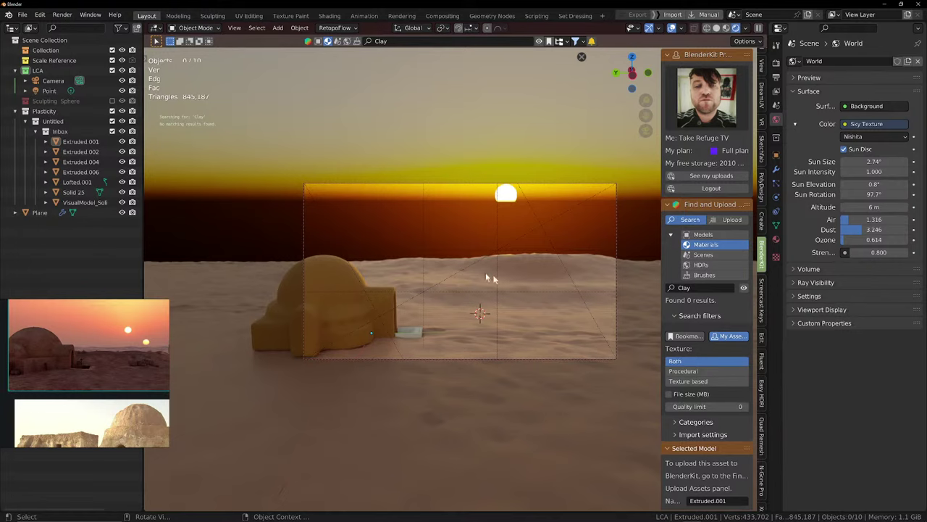
click(745, 290)
click(515, 277)
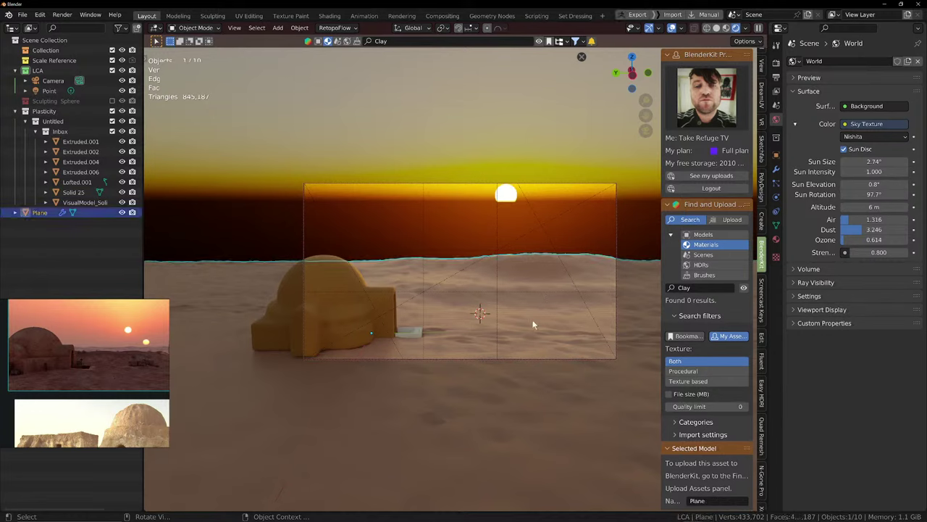
click(731, 336)
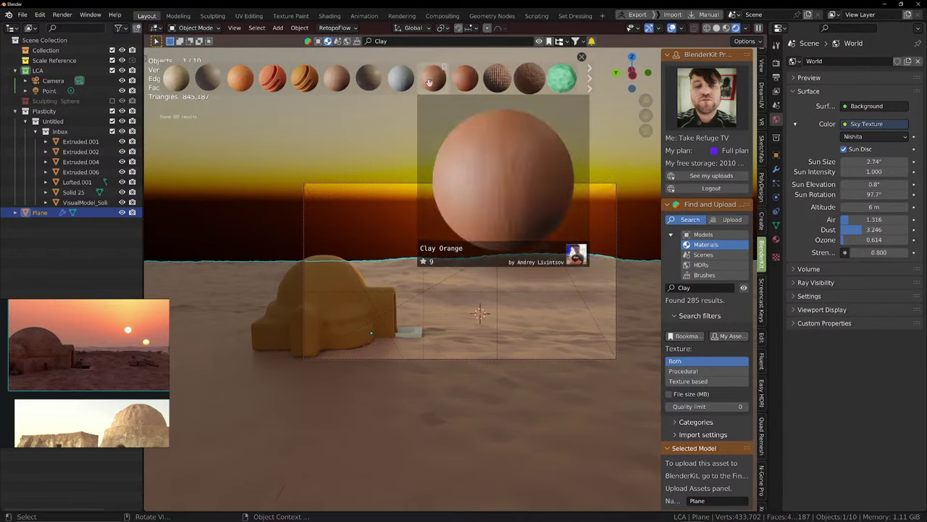
Look through several pages of clay material previews for one that suits the domed house
mouse_move(355, 88)
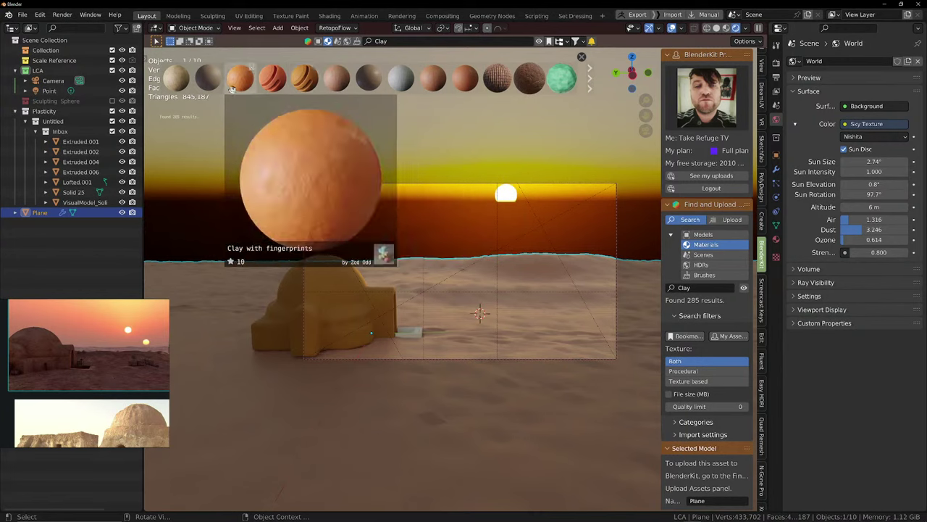
mouse_move(529, 77)
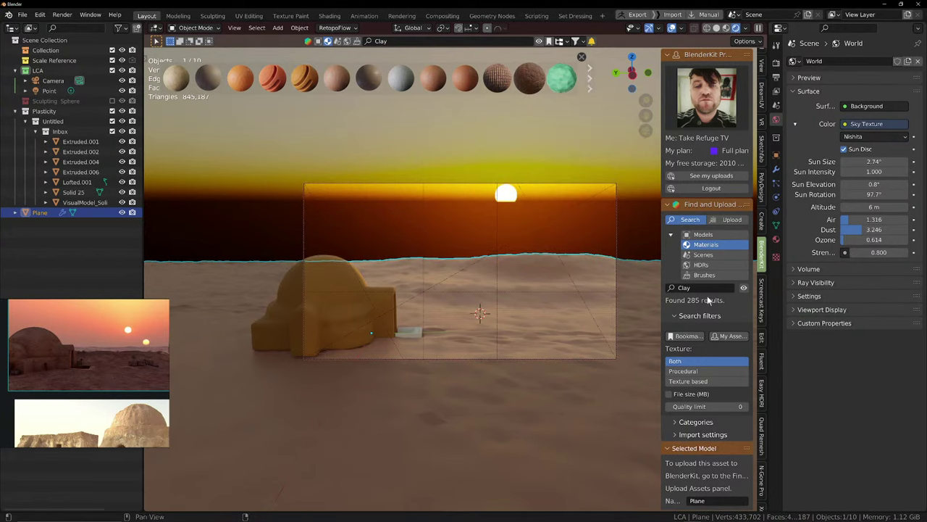
click(589, 84)
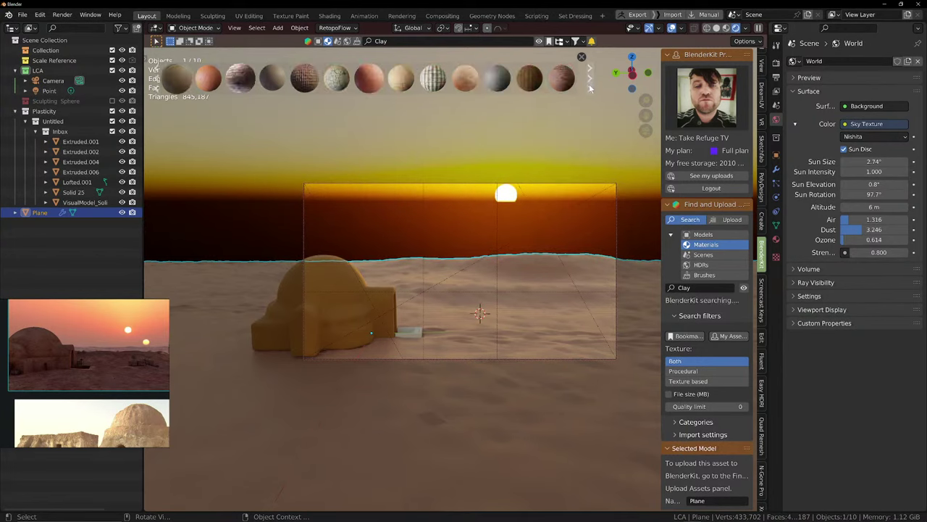
mouse_move(235, 85)
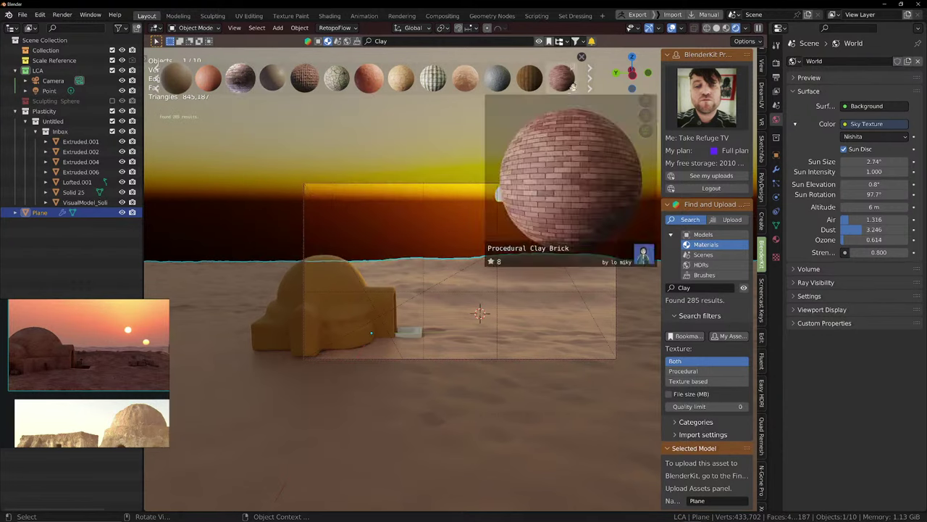
mouse_move(558, 82)
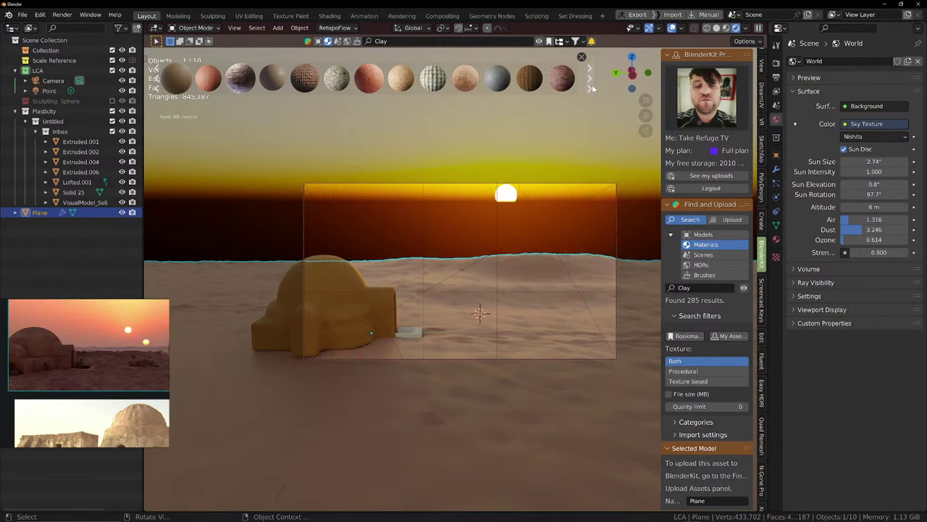
click(592, 86)
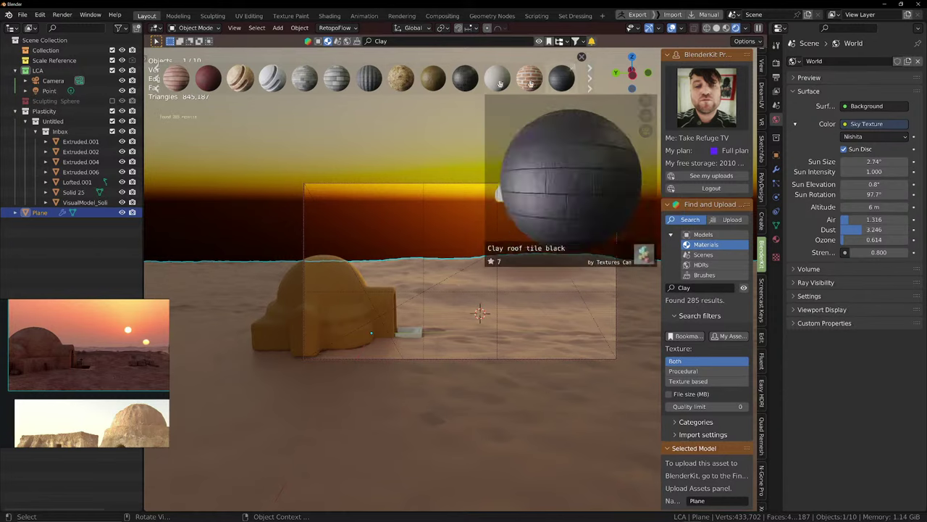
Search the BlenderKit materials for "Dirt" and apply the Dirt Floor material to the domed house
click(701, 288)
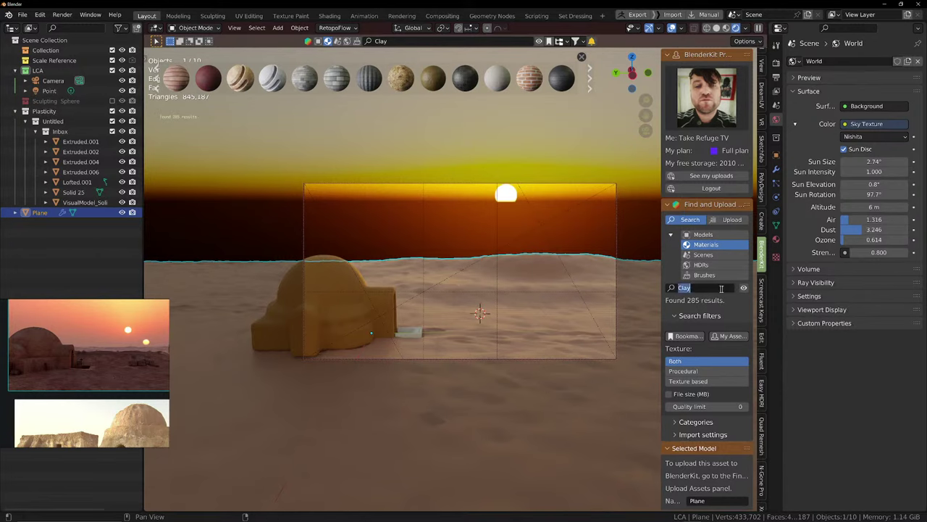
text(Durt)
key(Return)
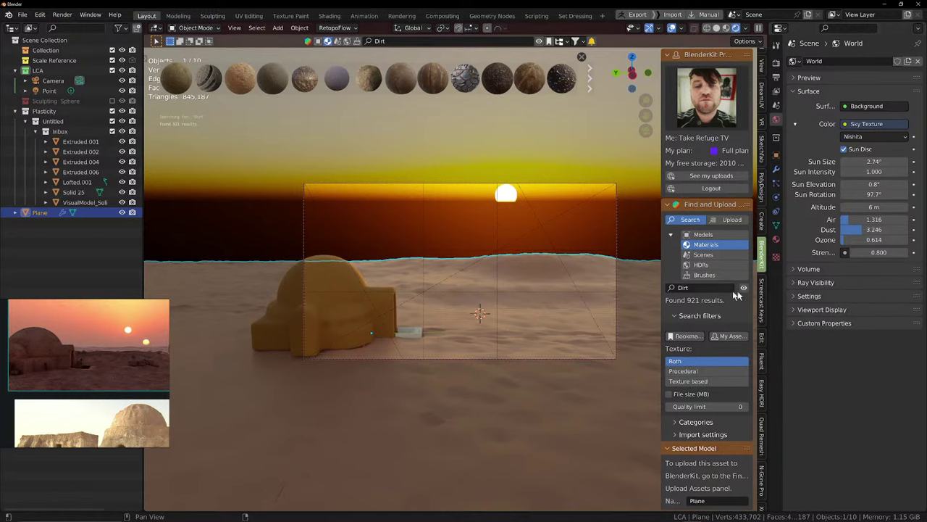
mouse_move(370, 80)
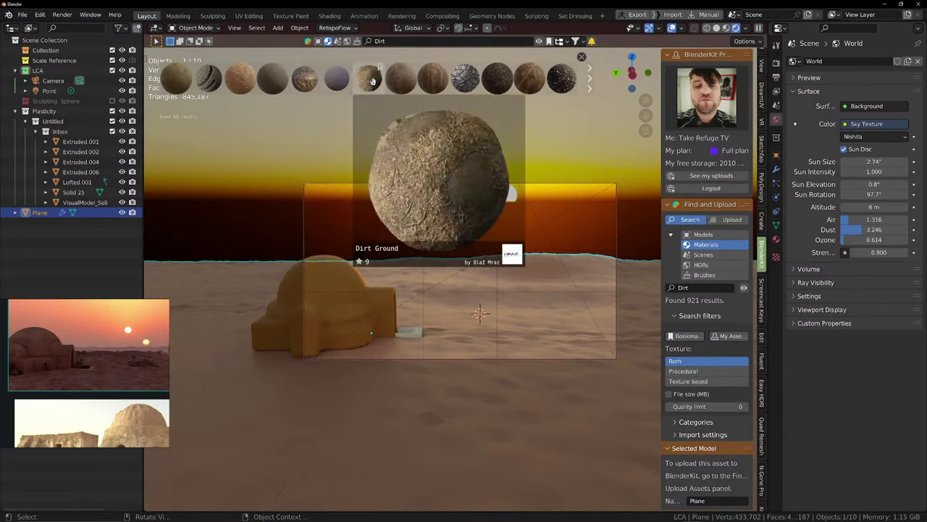
mouse_move(252, 89)
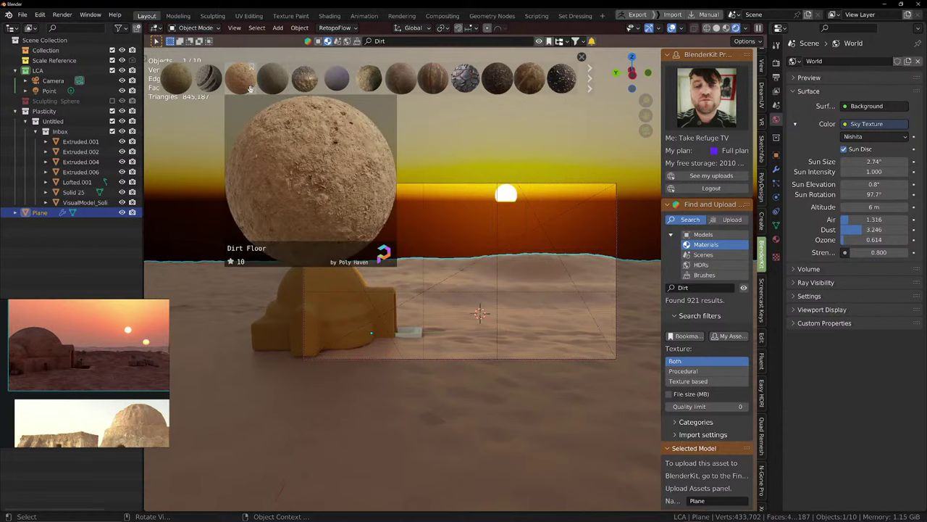
drag(250, 87, 323, 285)
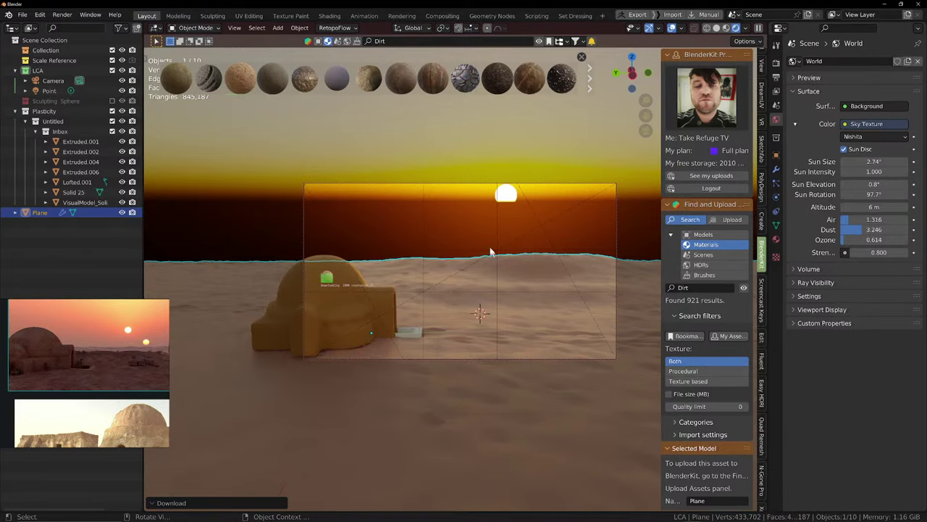
Select the domed house and examine its dirt material up close
click(344, 309)
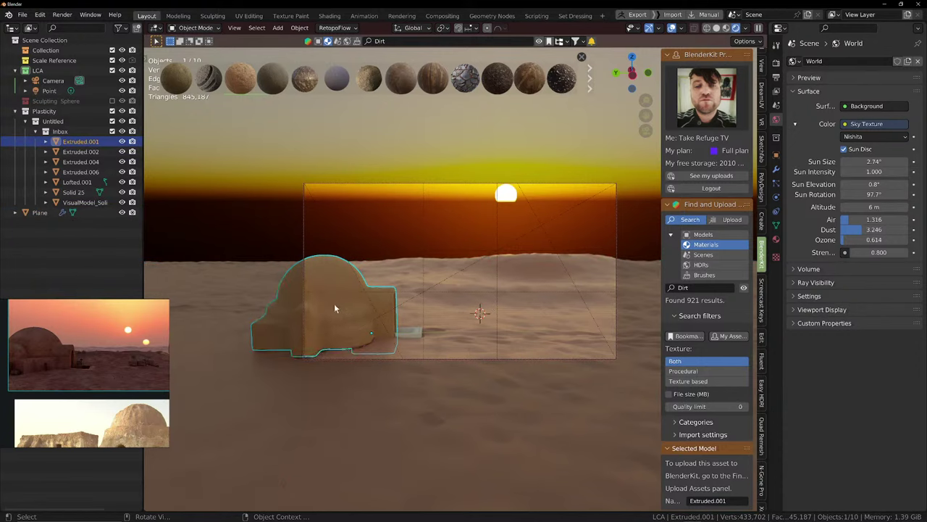
right_click(334, 308)
click(335, 307)
key(KP_Decimal)
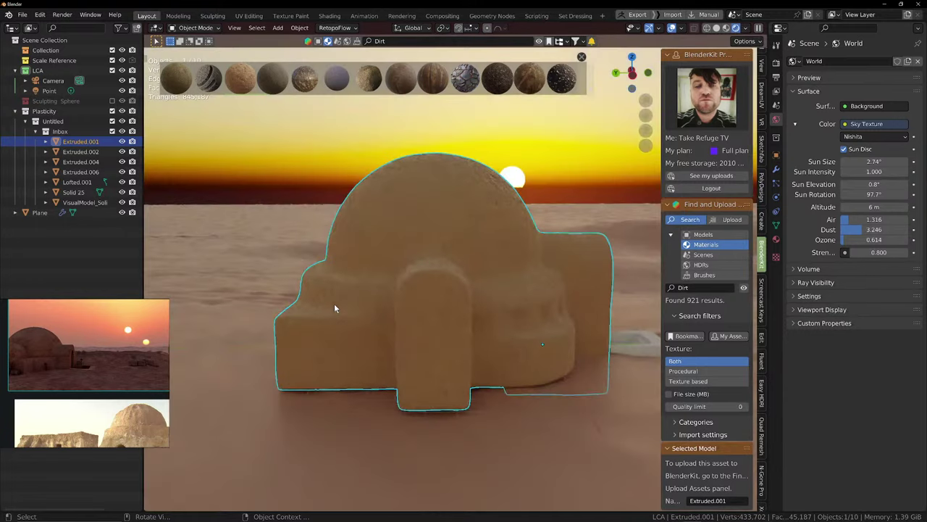
scroll(467, 314, up, 4)
middle_drag(477, 314, 431, 316)
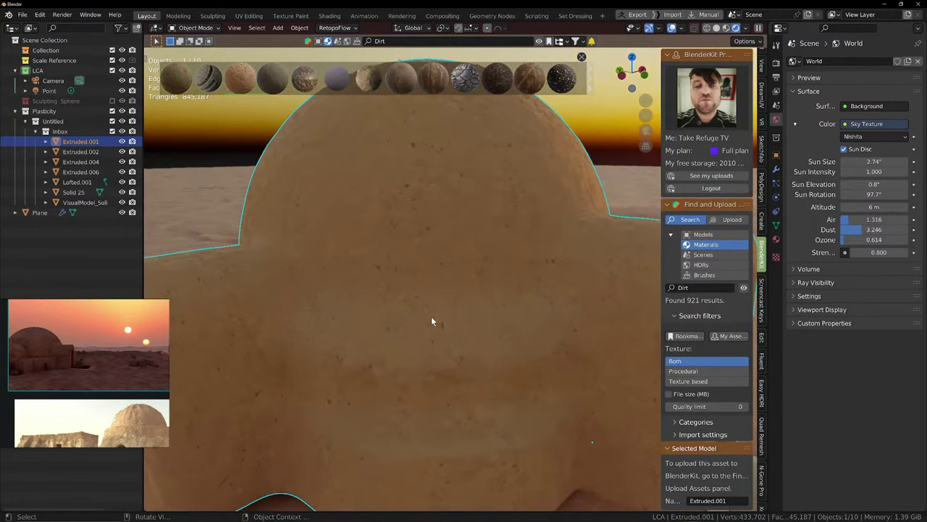
scroll(433, 316, up, 4)
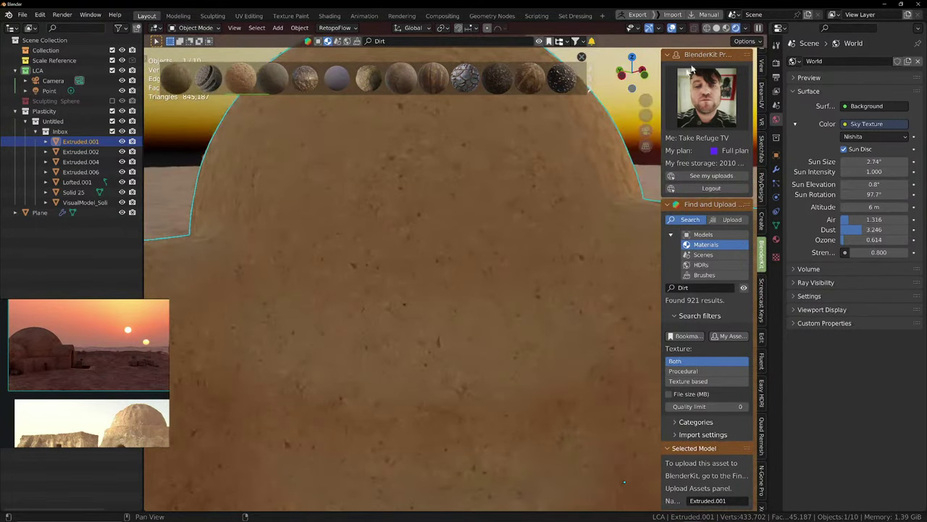
Switch the viewport to Material Preview shading and try its Scene Lights and Scene World lighting options
click(730, 28)
click(748, 29)
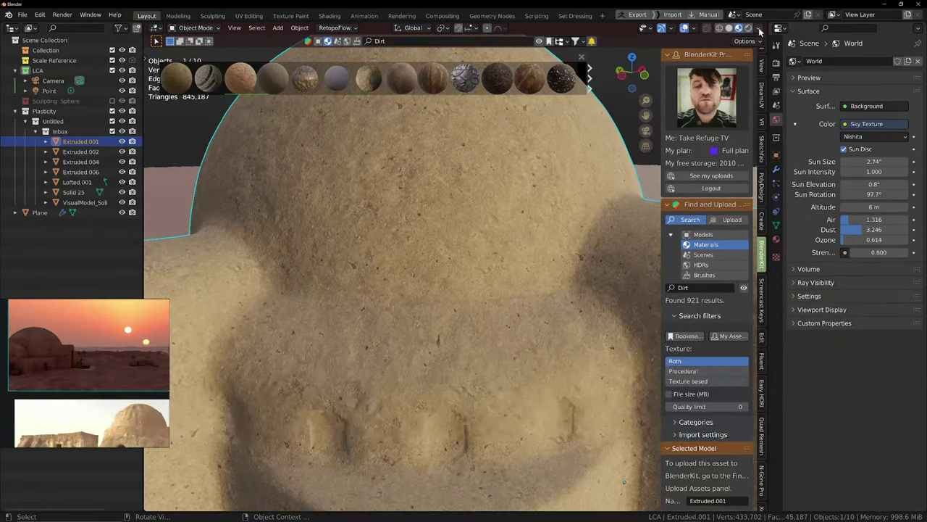
click(759, 29)
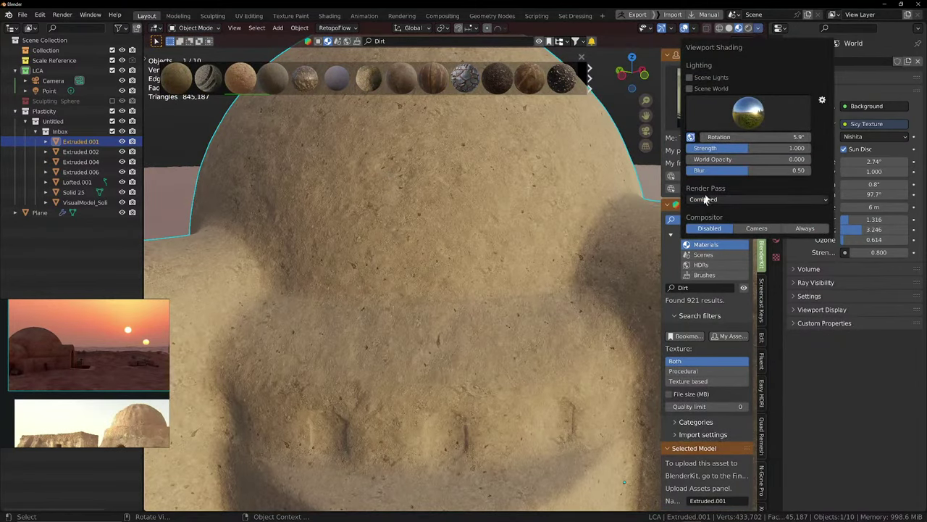
click(690, 78)
click(689, 78)
click(691, 88)
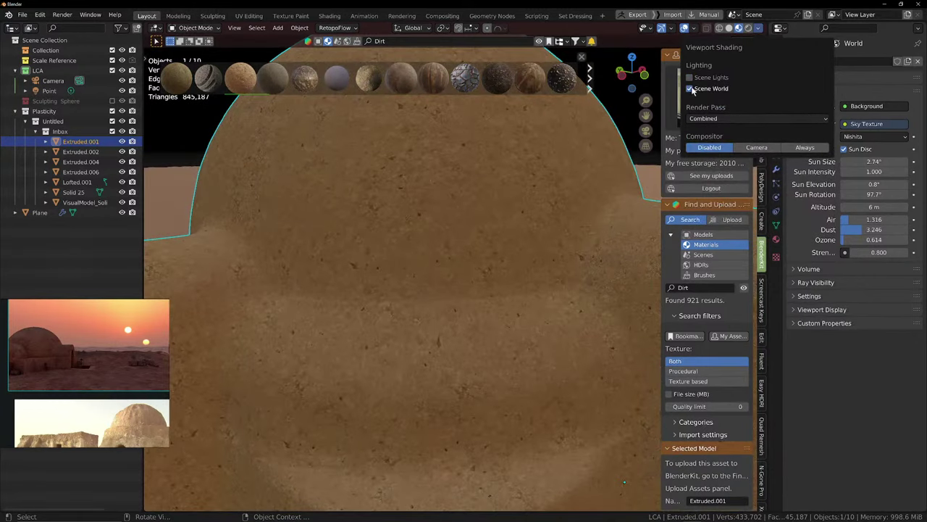
click(690, 88)
Change the Material Preview's lighting environment to the other blue-sky HDRI, leaving Scene Lights and Scene World off
middle_drag(579, 177, 510, 216)
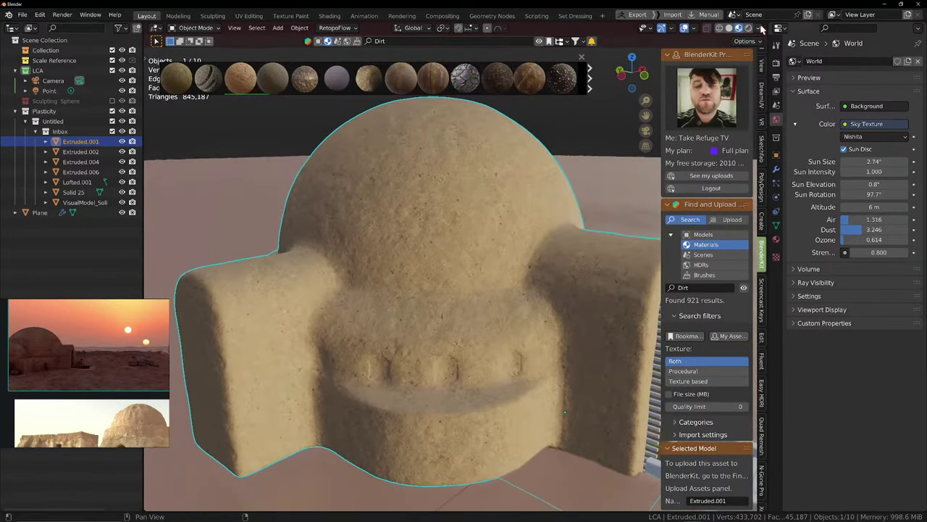
click(757, 29)
click(696, 78)
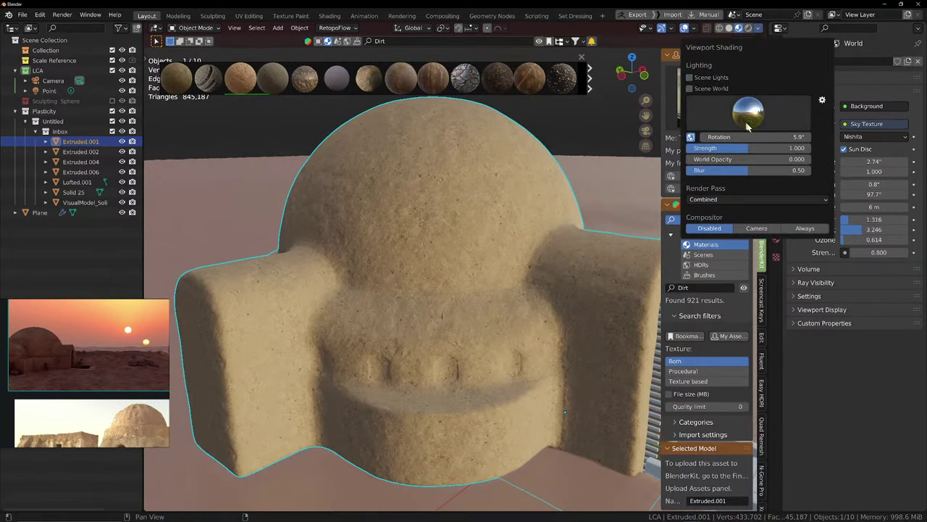
click(748, 112)
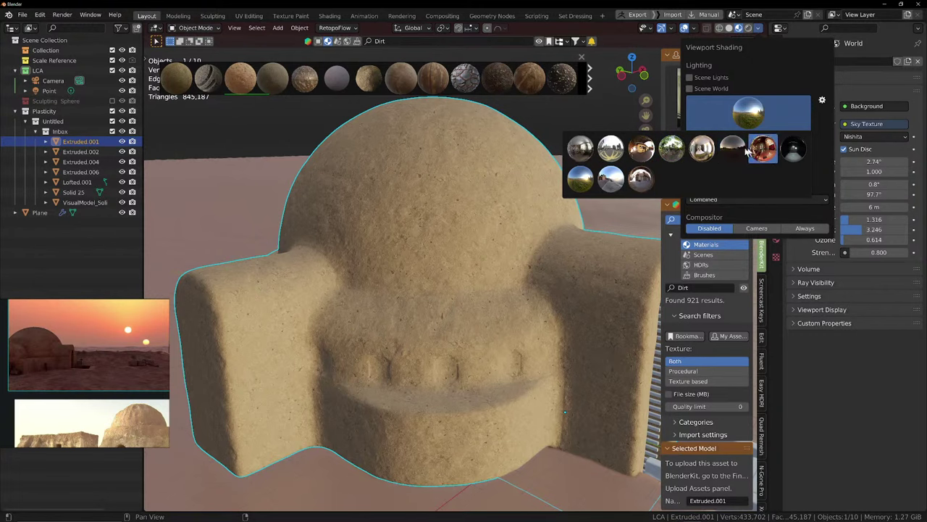
click(608, 181)
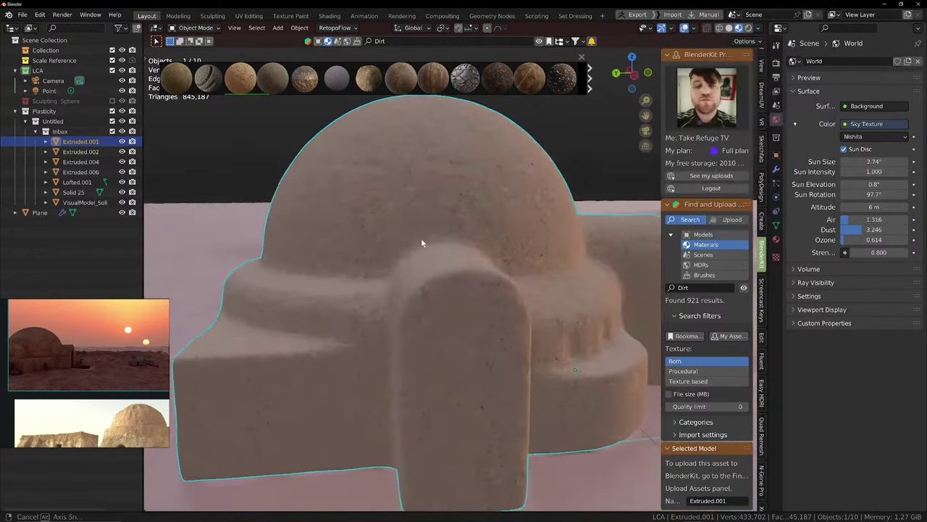
Open the domed house's mesh in Edit Mode and switch to the UV Editing workspace, with the whole house in view
scroll(415, 246, up, 6)
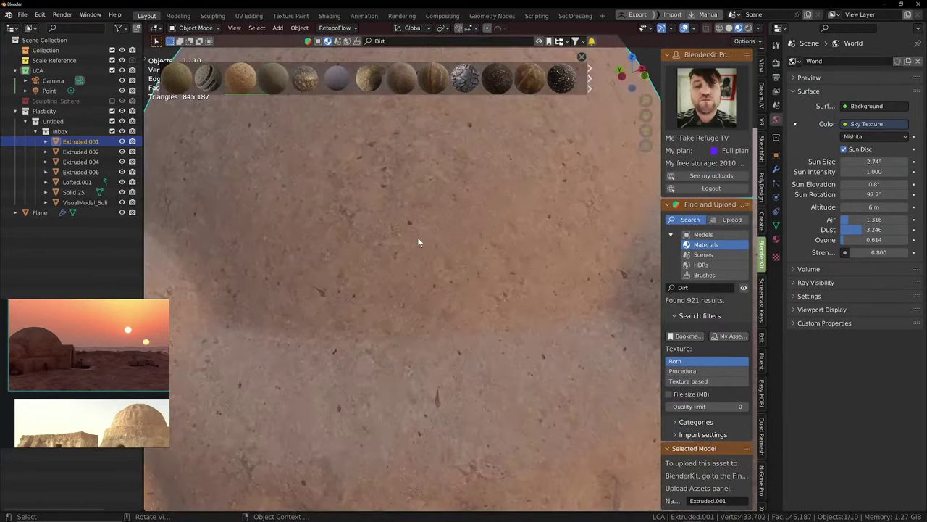
scroll(423, 242, down, 6)
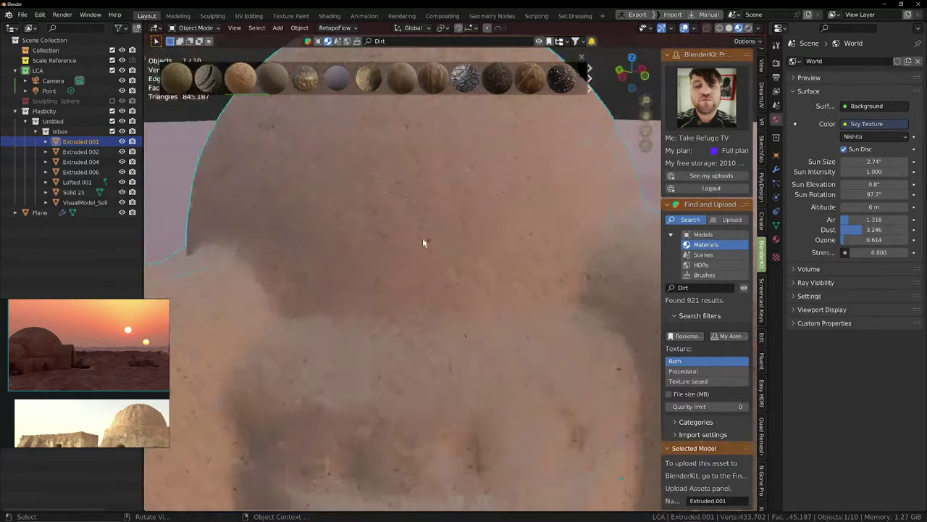
scroll(433, 239, up, 3)
key(Tab)
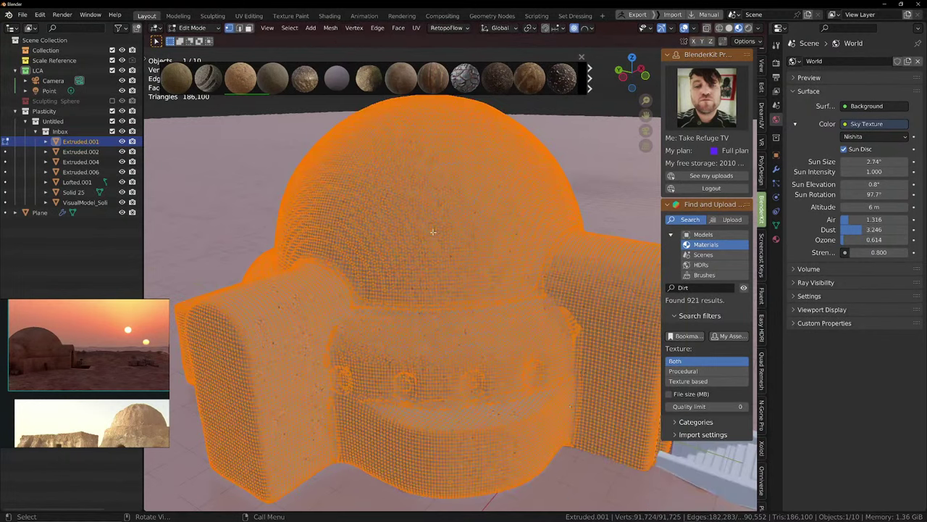
click(249, 15)
scroll(389, 277, down, 5)
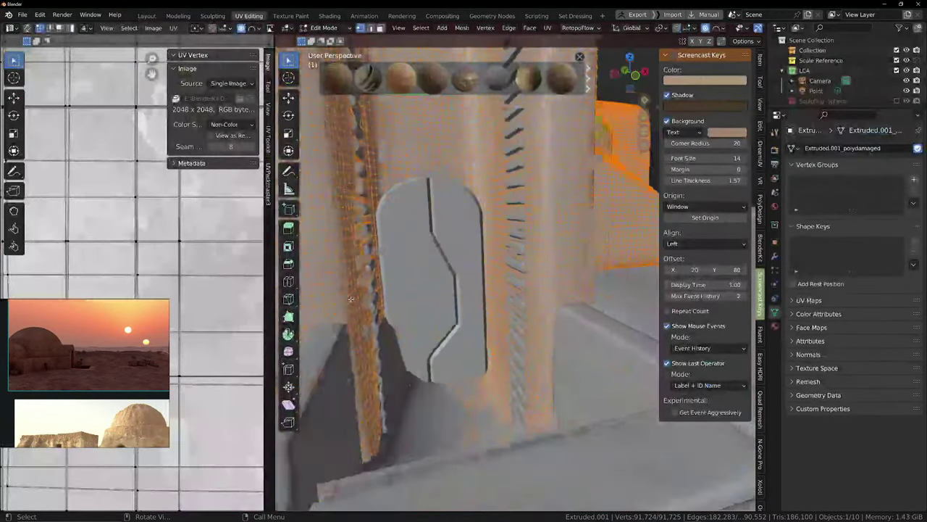
scroll(389, 277, down, 1)
scroll(44, 342, down, 6)
scroll(103, 319, up, 4)
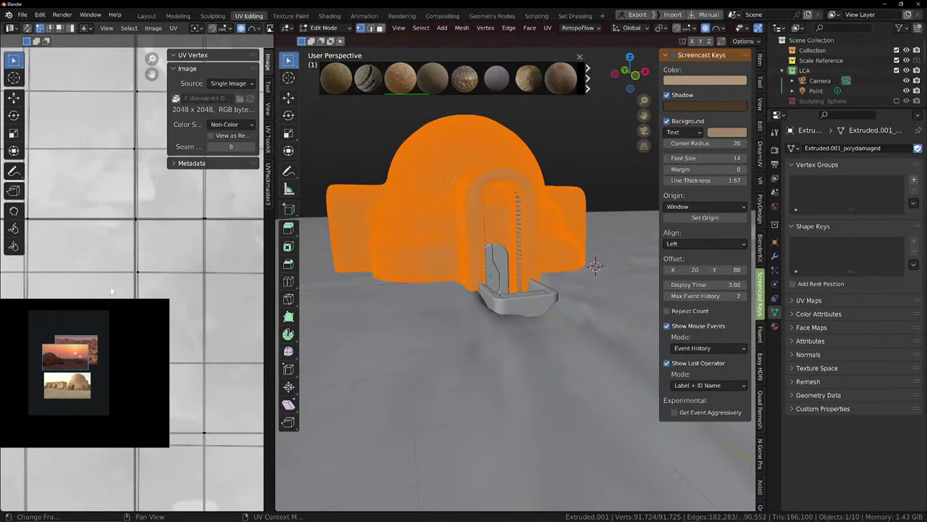
Move the reference board off the UV editor and bring the house's entire UV layout into view
right_drag(116, 326, 542, 311)
scroll(133, 272, down, 10)
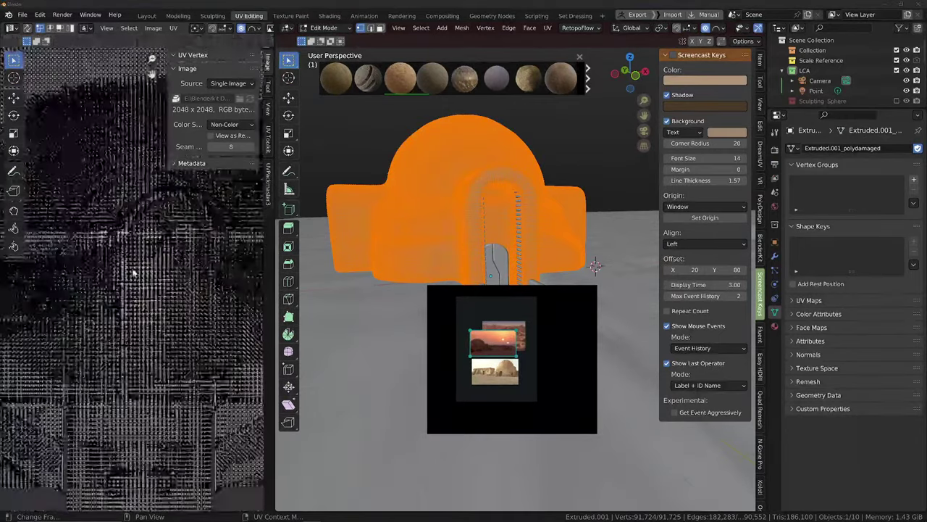
scroll(181, 301, down, 3)
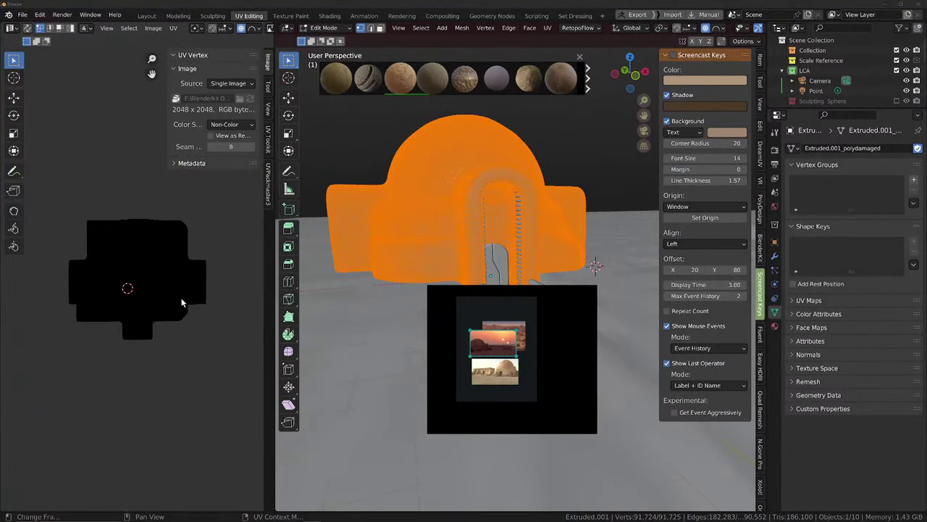
scroll(185, 279, up, 4)
scroll(183, 272, down, 2)
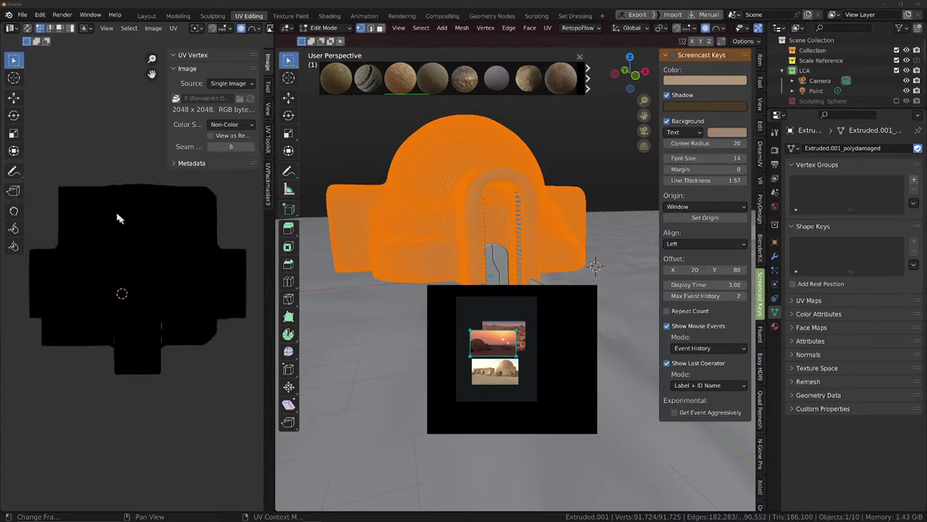
Select all of the house's UVs and scale them down uniformly to a little over half their size
drag(37, 154, 235, 365)
scroll(36, 203, down, 4)
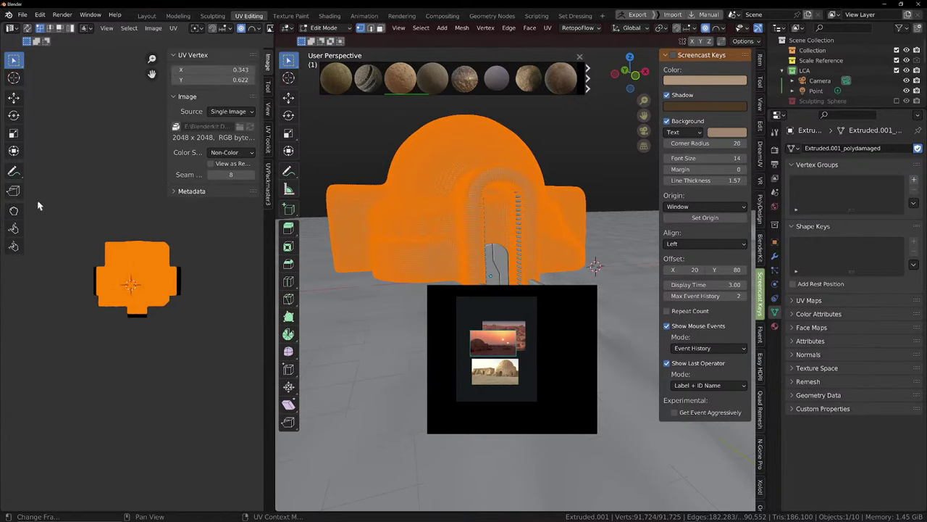
drag(46, 198, 217, 360)
scroll(205, 349, up, 3)
scroll(205, 353, up, 2)
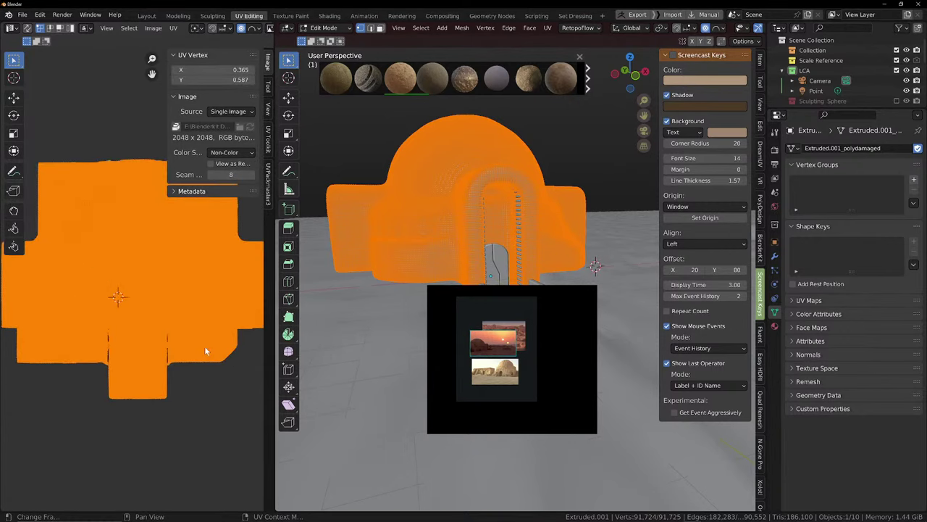
key(s)
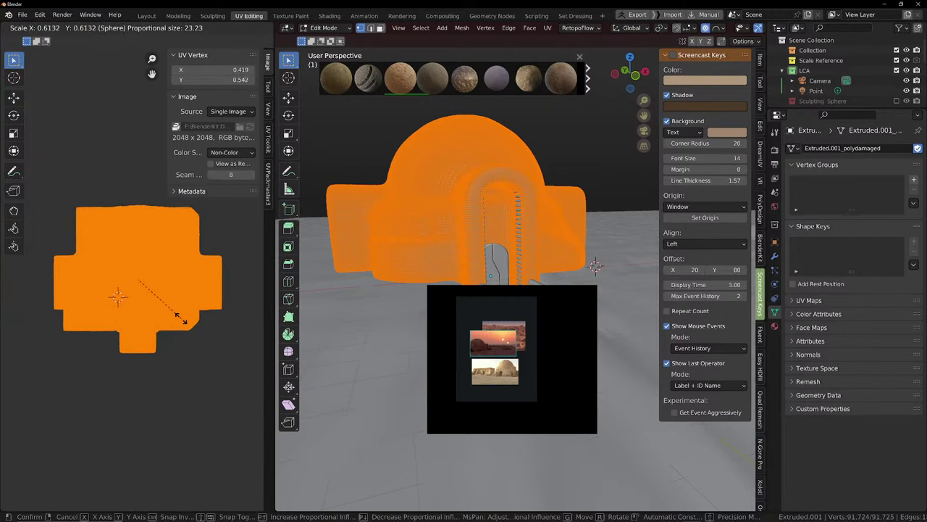
click(174, 313)
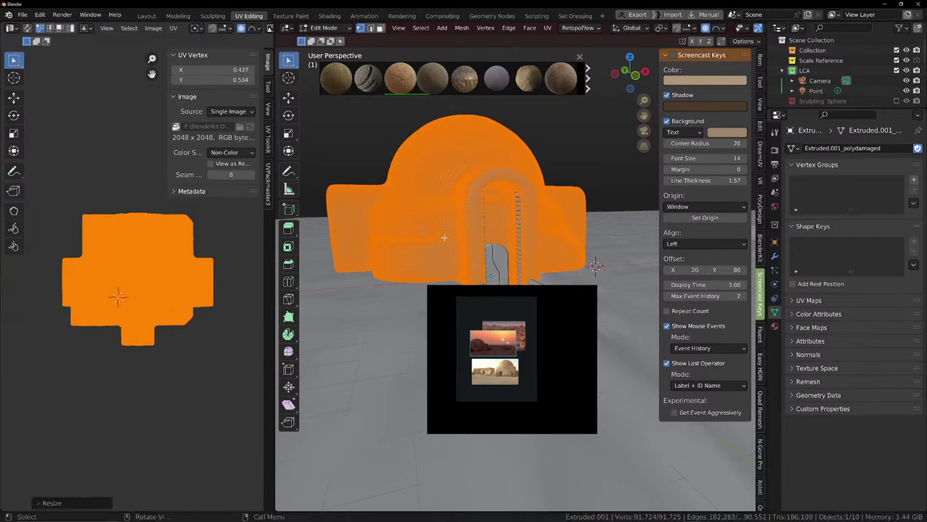
Hide the 3D viewport overlays and show the house in Material Preview shading
key(alt+shift+z)
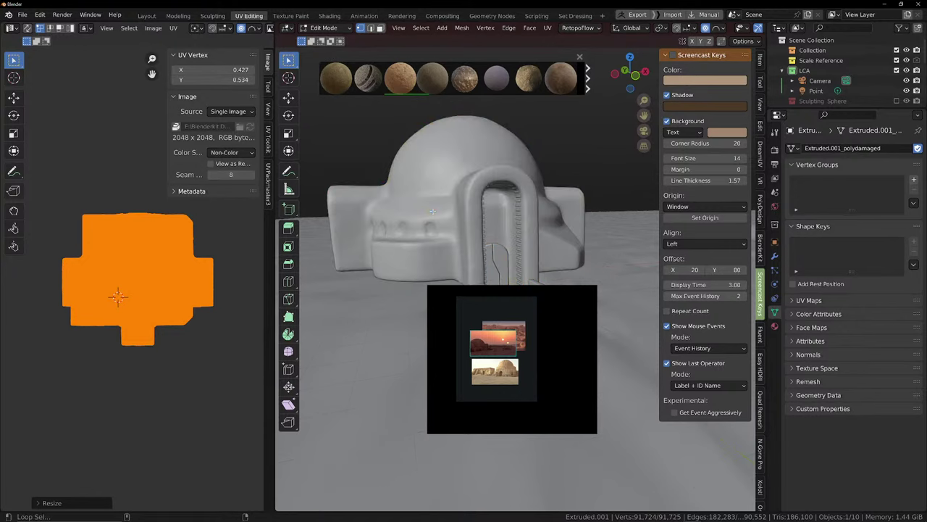
scroll(434, 212, up, 1)
scroll(746, 29, down, 3)
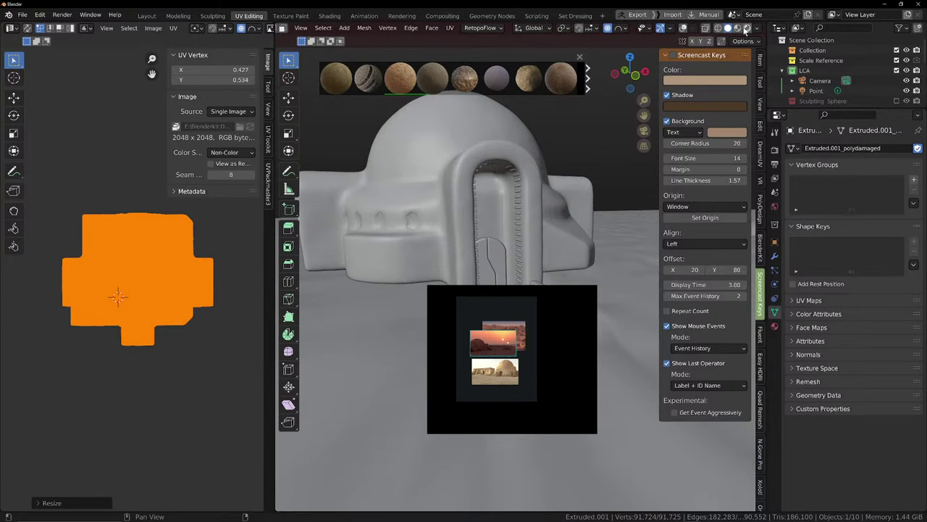
click(737, 28)
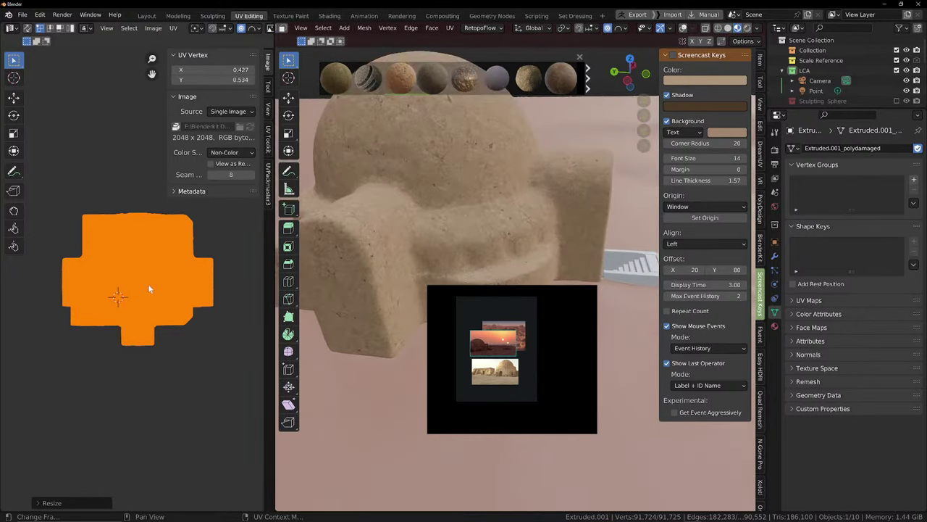
Scale the house's UVs up slightly so the dirt texture appears finer
key(s)
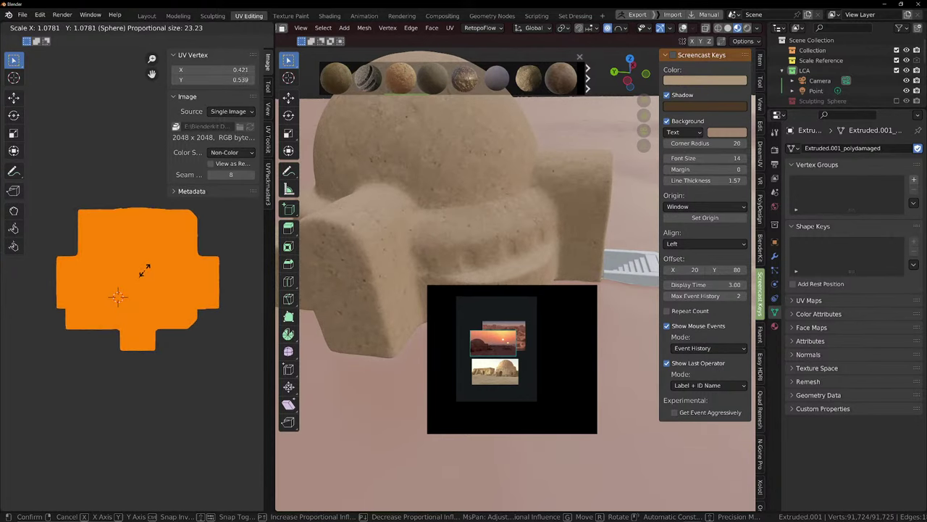
click(149, 266)
middle_drag(521, 210, 550, 203)
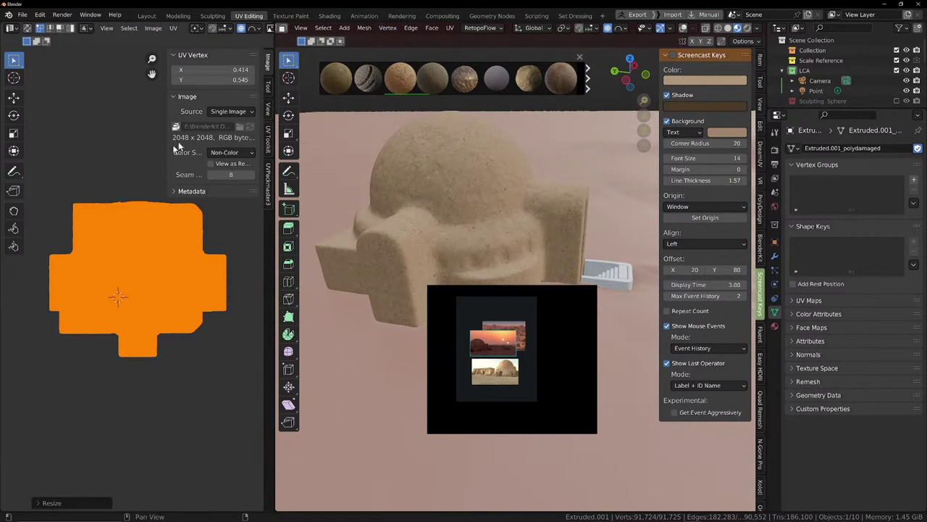
Switch to the Shading workspace, enlarge the twin-sun sunset reference and park it clear of the material's nodes
click(329, 16)
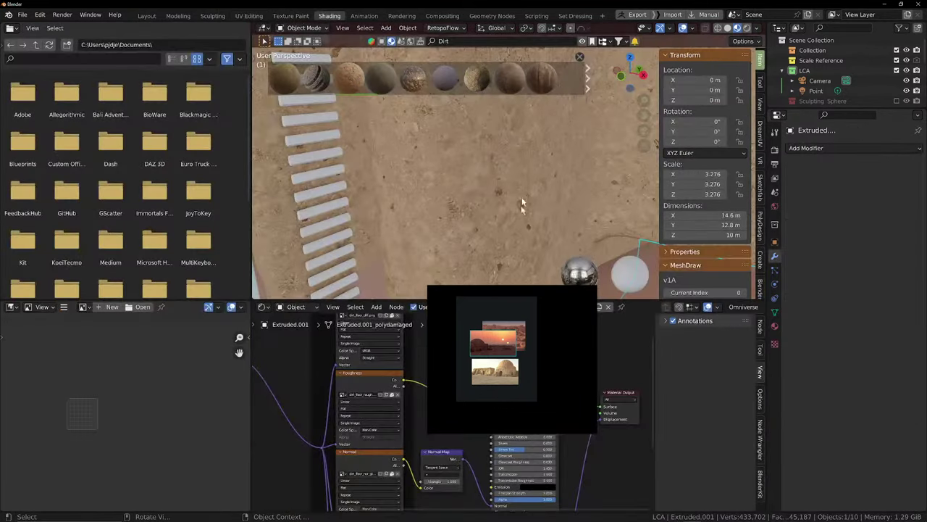
right_drag(517, 362, 502, 355)
double_click(479, 345)
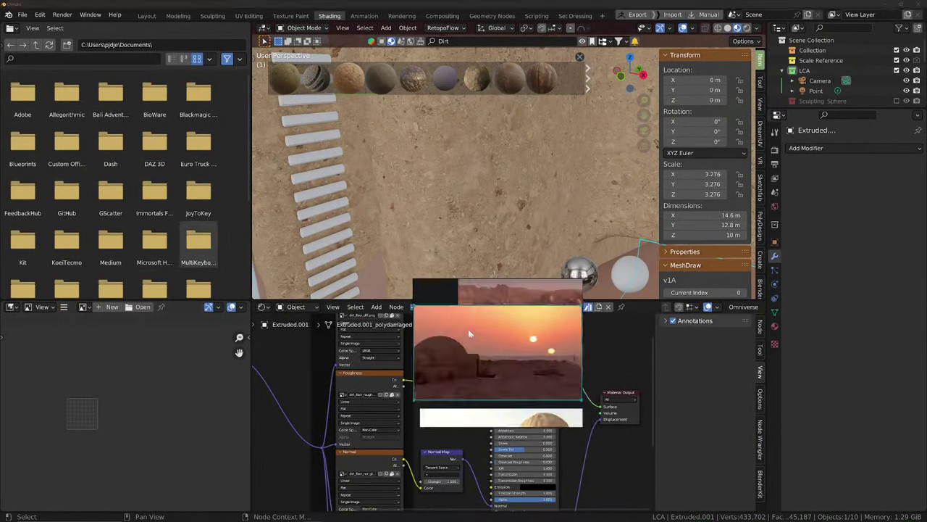
scroll(426, 204, down, 10)
scroll(486, 179, up, 2)
middle_drag(486, 178, 567, 201)
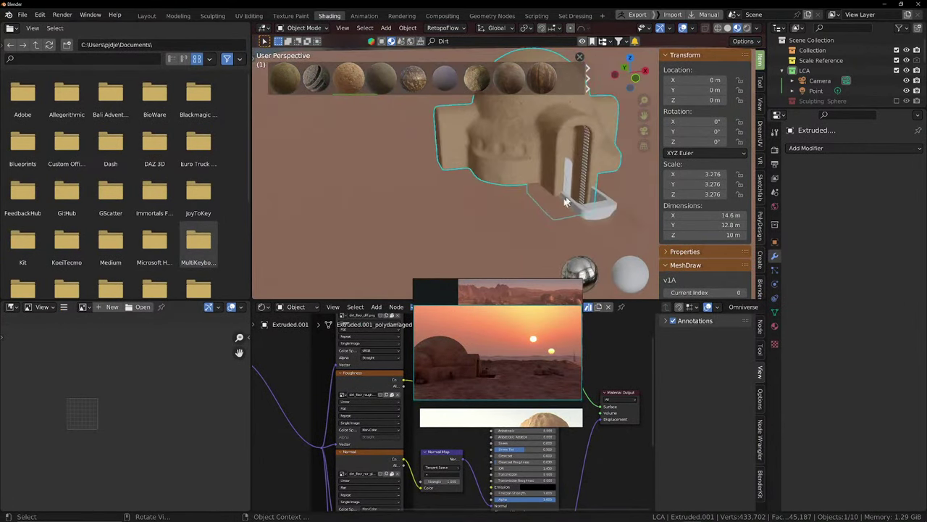
scroll(561, 201, up, 1)
middle_drag(522, 338, 518, 347)
right_drag(519, 347, 164, 401)
Insert a Hue/Saturation/Value node between the dirt_floor base color texture and the Principled BSDF's Base Color
scroll(433, 379, down, 3)
middle_drag(428, 371, 443, 398)
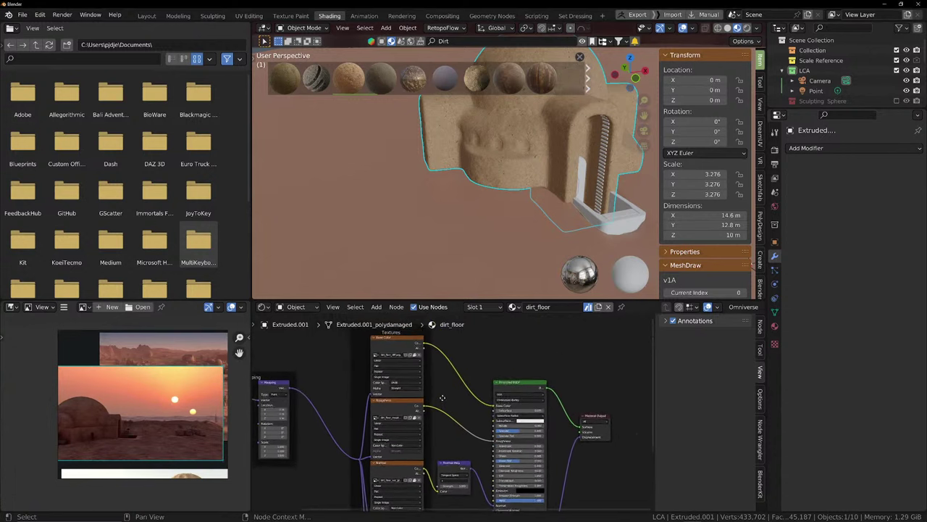
key(shift+a)
click(448, 391)
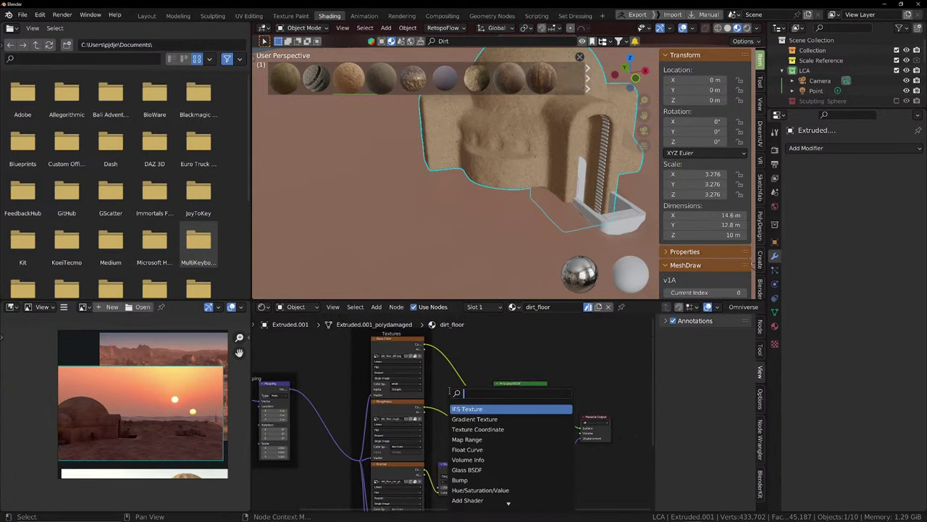
text(hu)
click(465, 407)
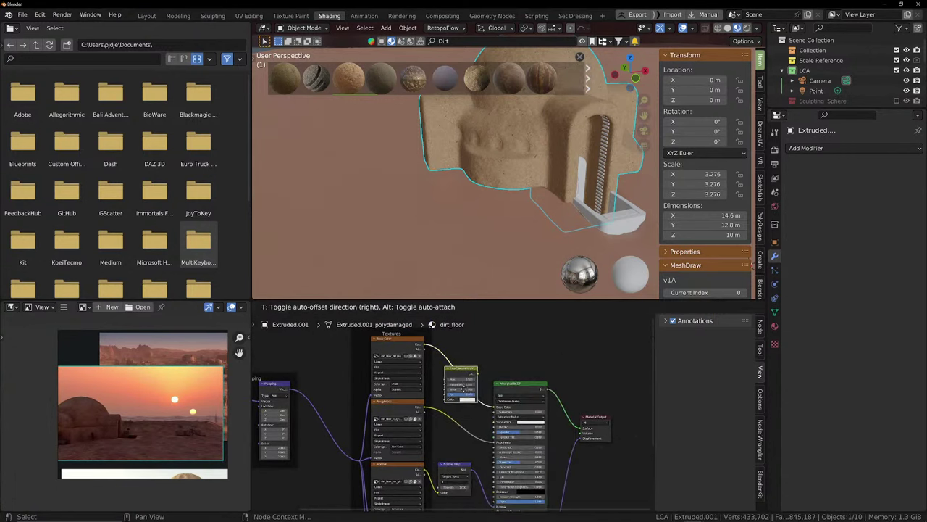
click(472, 384)
scroll(479, 399, up, 2)
scroll(479, 399, up, 3)
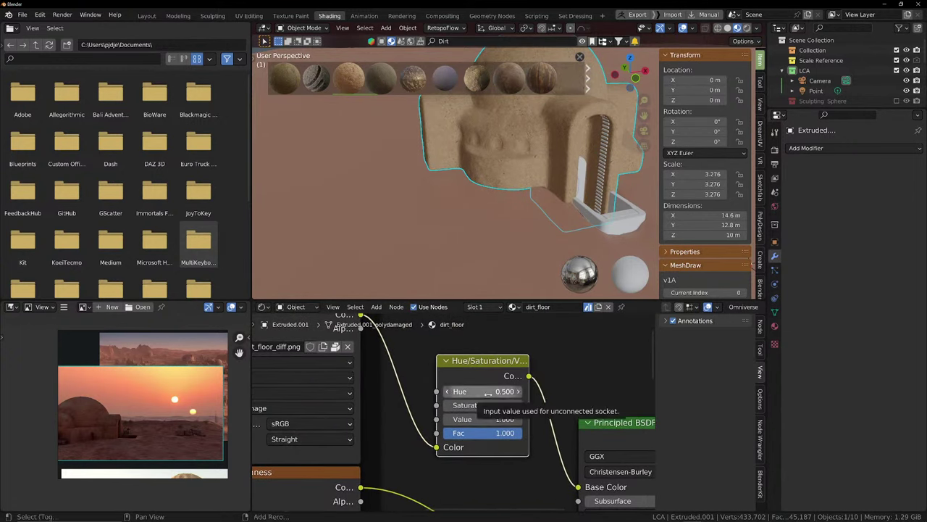
Set the Hue/Saturation/Value node to Hue 0.480, Saturation 1.100 and Value 0.690
mouse_move(481, 391)
mouse_down()
mouse_move(494, 392)
mouse_move(469, 391)
mouse_move(482, 391)
mouse_move(464, 405)
mouse_move(500, 405)
mouse_move(482, 404)
mouse_up()
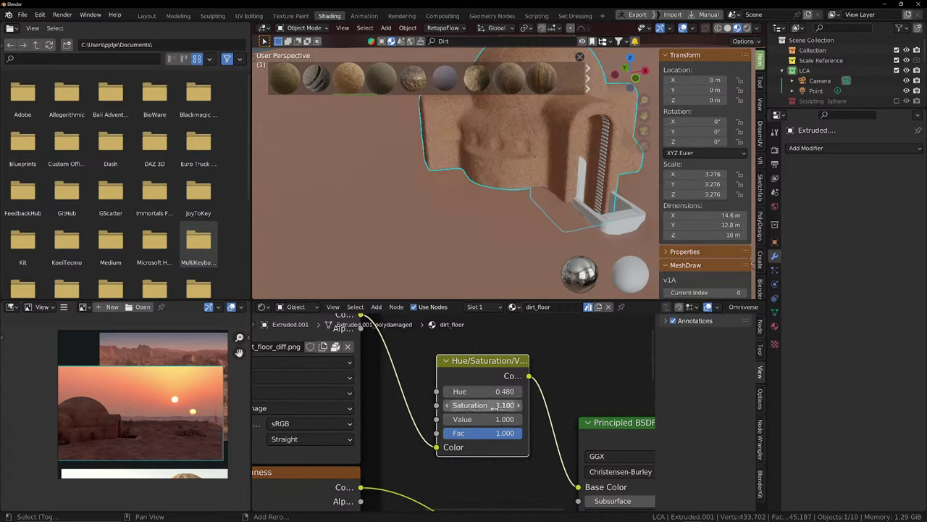
shift+drag(493, 407, 494, 407)
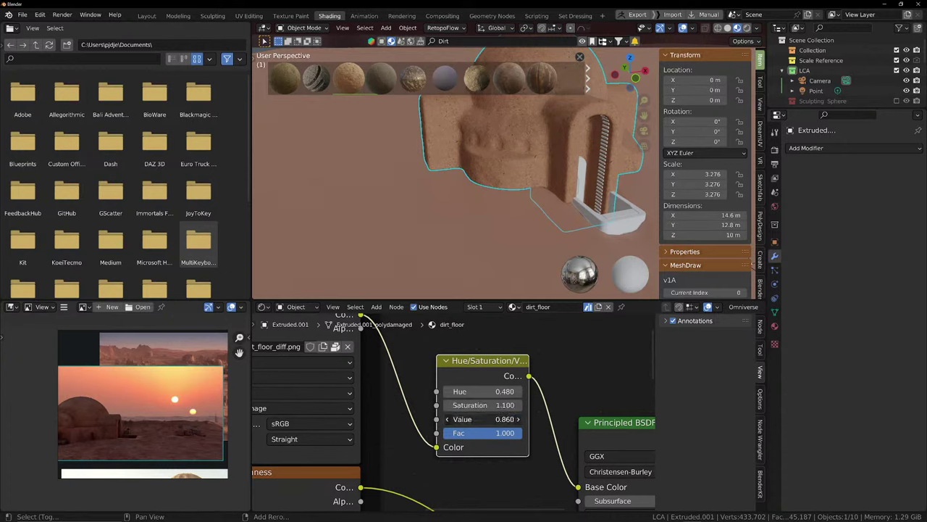
scroll(554, 221, down, 5)
scroll(581, 225, up, 5)
middle_drag(554, 221, 524, 275)
scroll(524, 155, down, 5)
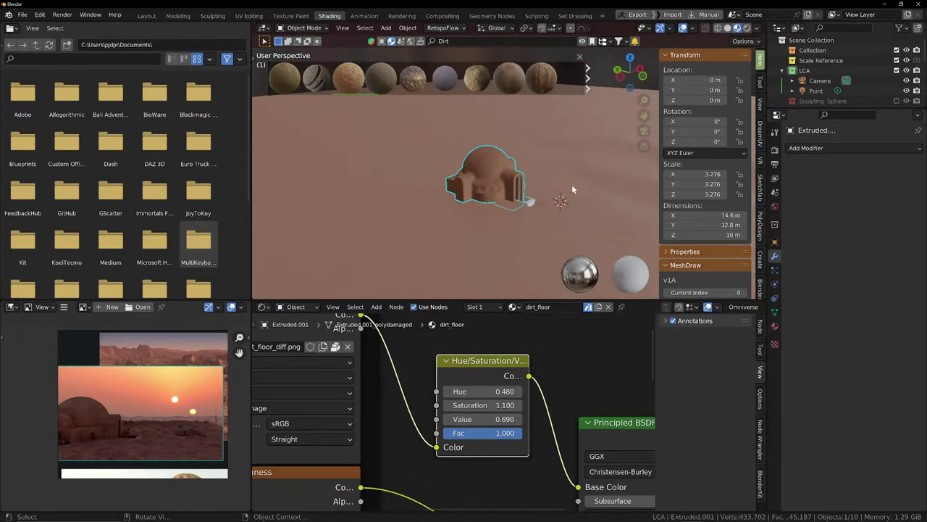
Select the ground plane, return to the Layout workspace and view the scene through the camera in Rendered shading
click(530, 205)
click(146, 16)
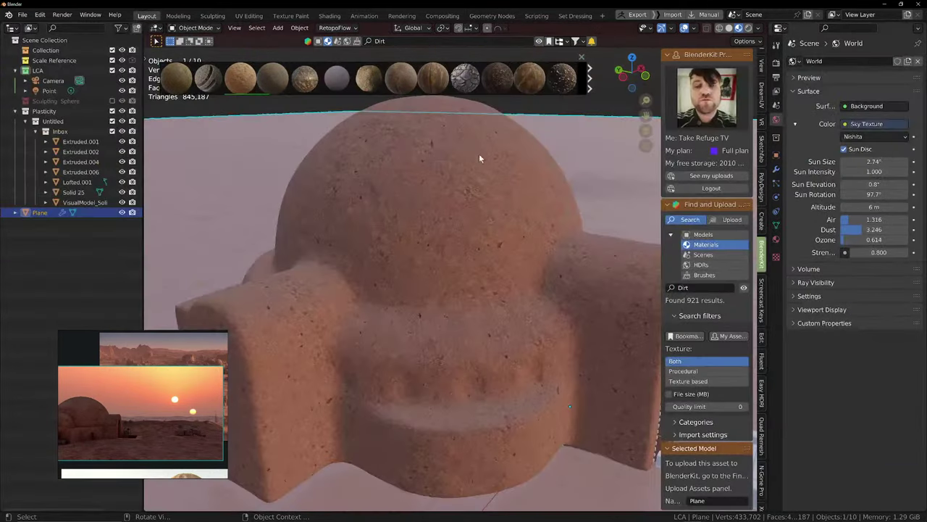
scroll(481, 159, down, 7)
middle_drag(489, 188, 495, 234)
scroll(498, 312, up, 2)
middle_drag(497, 336, 567, 323)
key(KP_0)
scroll(555, 324, up, 4)
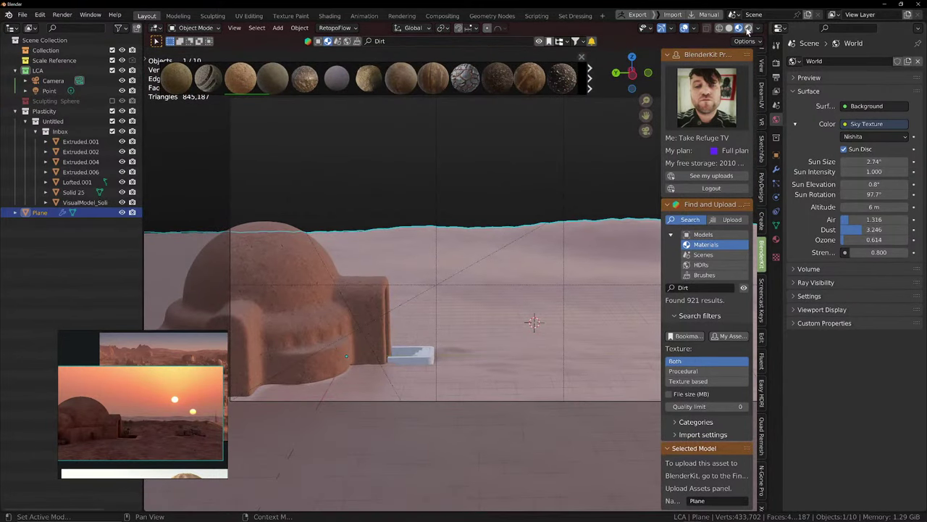
click(747, 30)
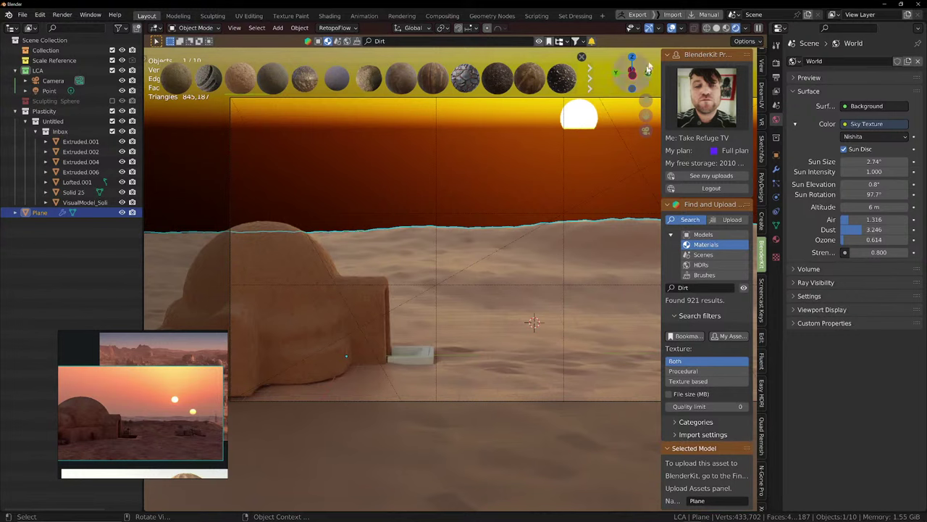
Return to Material Preview shading and examine the recolored house up close from several angles
click(726, 28)
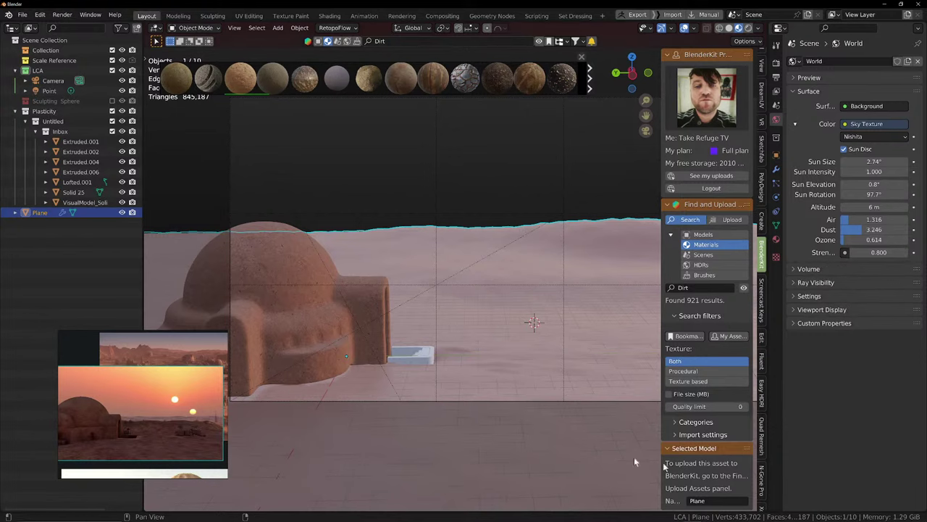
scroll(358, 345, down, 5)
scroll(424, 339, up, 8)
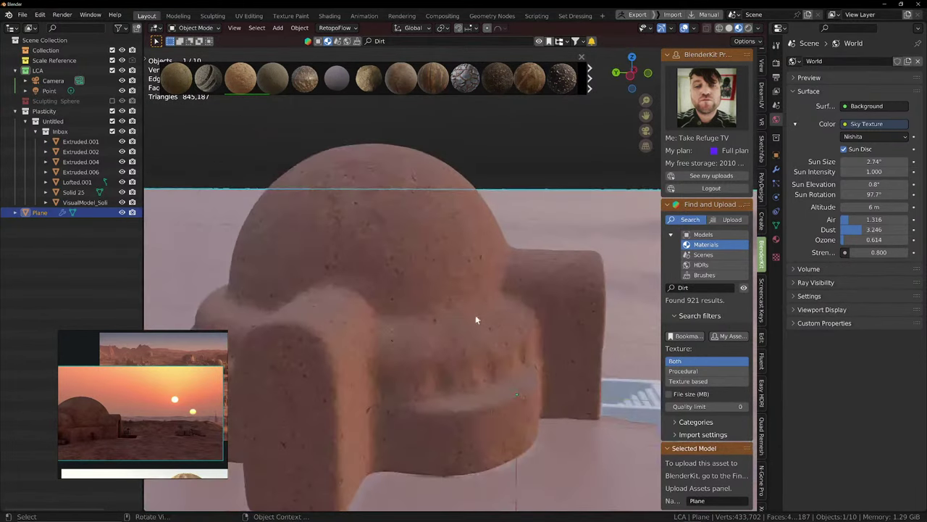
middle_drag(475, 317, 488, 301)
scroll(449, 318, up, 2)
shift+middle_drag(433, 325, 448, 314)
scroll(405, 332, up, 2)
mouse_move(368, 350)
middle_down()
mouse_move(453, 299)
mouse_move(430, 304)
mouse_move(457, 283)
mouse_move(384, 309)
mouse_move(510, 288)
middle_up()
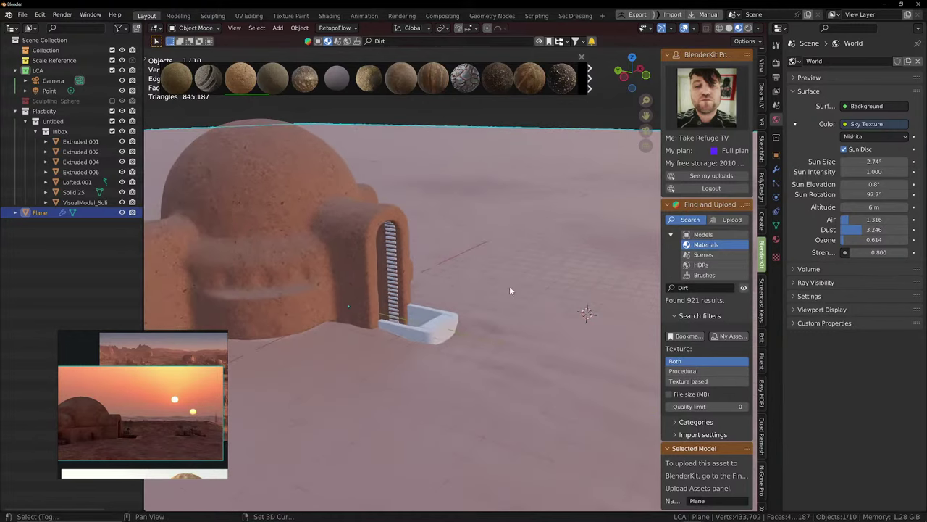
Reposition and enlarge the reference board so the rocky desert image and the domed building photo are both in view
right_drag(165, 410, 181, 379)
drag(197, 358, 154, 340)
right_drag(232, 373, 286, 325)
drag(287, 326, 264, 291)
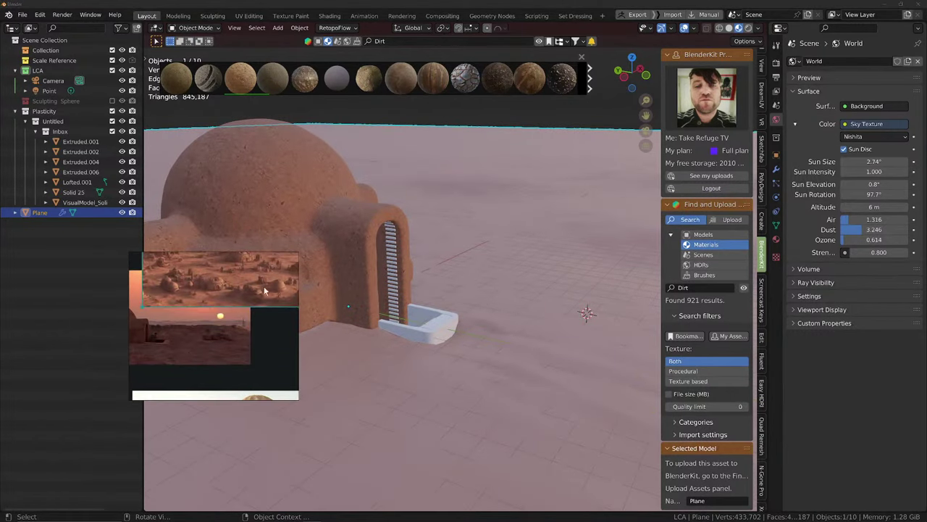
drag(296, 397, 358, 472)
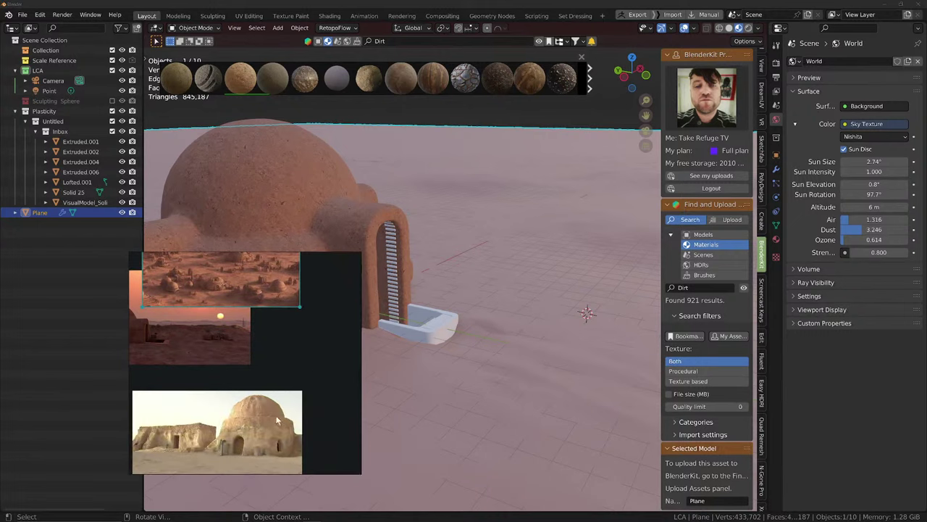
Arrange the sunset image between the rocky desert image and the domed building photo on the reference board, and reposition the board
drag(276, 416, 282, 428)
drag(228, 345, 265, 383)
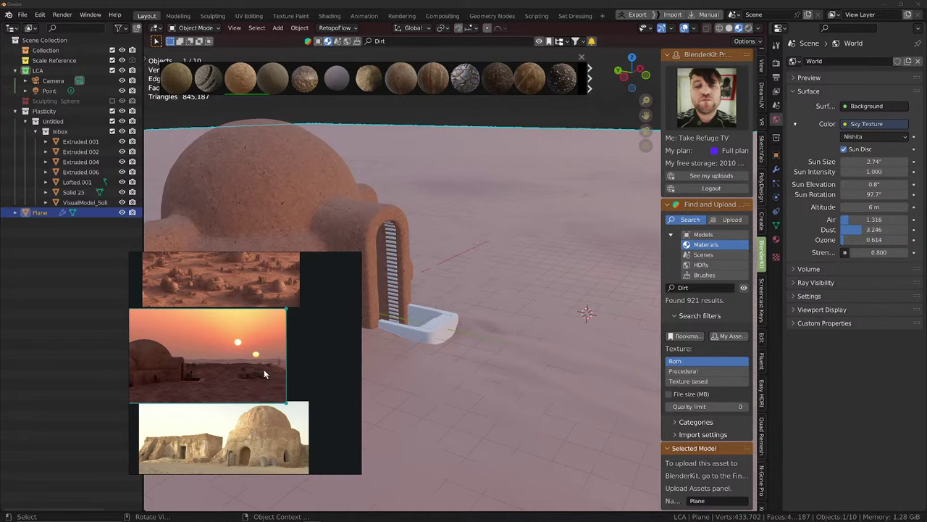
drag(253, 334, 259, 331)
right_drag(315, 335, 276, 325)
drag(276, 328, 271, 326)
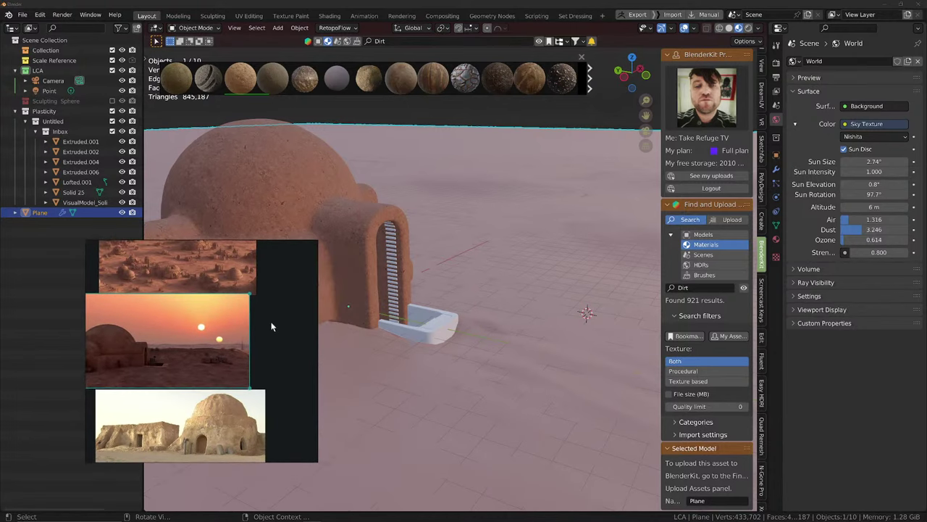
right_drag(221, 328, 246, 319)
middle_drag(246, 318, 228, 325)
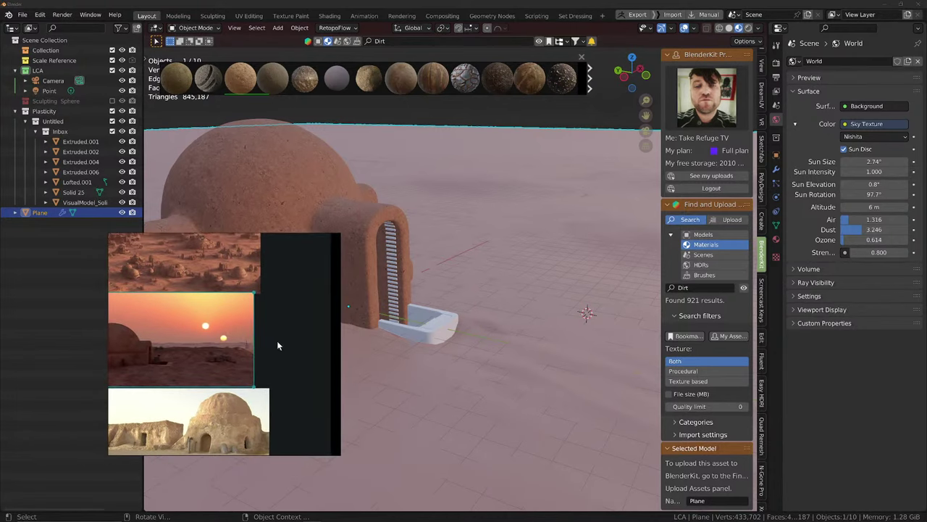
Reframe the reference board so the twin-sun sunset image and the domed building photo are shown large together
scroll(279, 340, up, 2)
right_drag(295, 337, 341, 301)
scroll(330, 311, down, 3)
middle_drag(323, 314, 294, 346)
scroll(266, 337, up, 1)
drag(265, 338, 279, 335)
middle_drag(295, 341, 297, 294)
scroll(293, 313, up, 3)
middle_drag(290, 326, 311, 317)
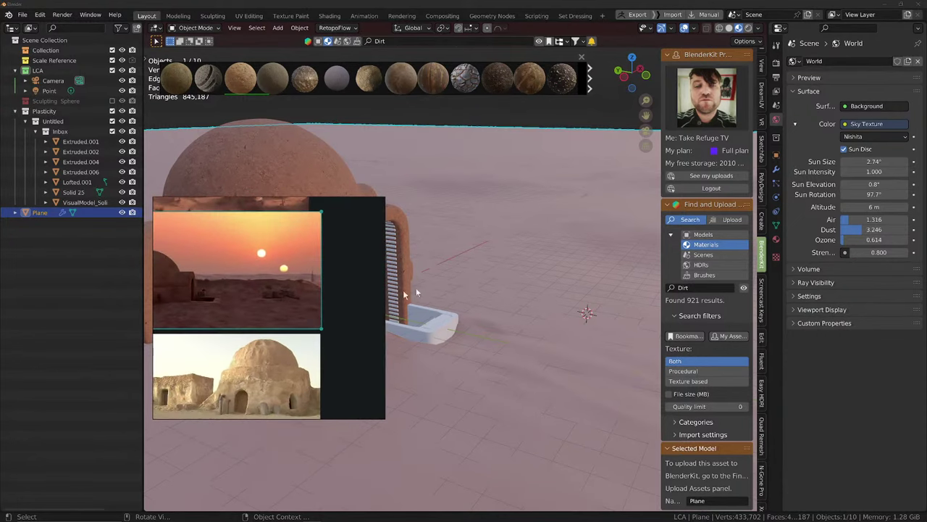
Search the BlenderKit materials for "sand" and preview candidates such as Sand 02 and Sand 01
scroll(616, 268, down, 1)
click(715, 288)
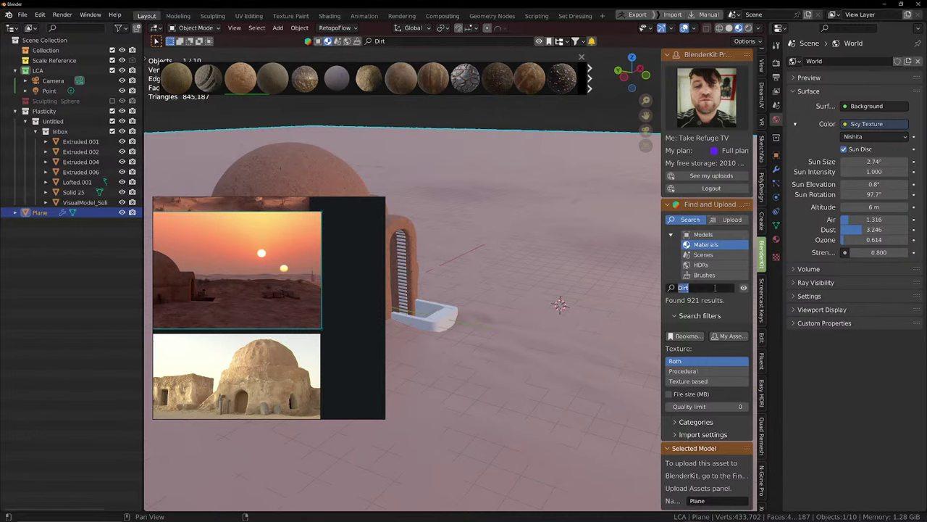
key(Return)
mouse_move(405, 81)
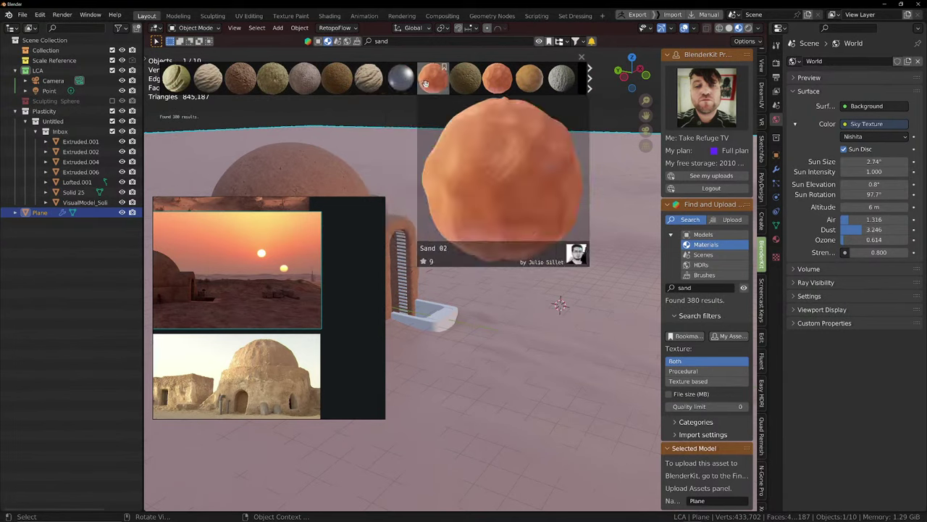
mouse_move(485, 82)
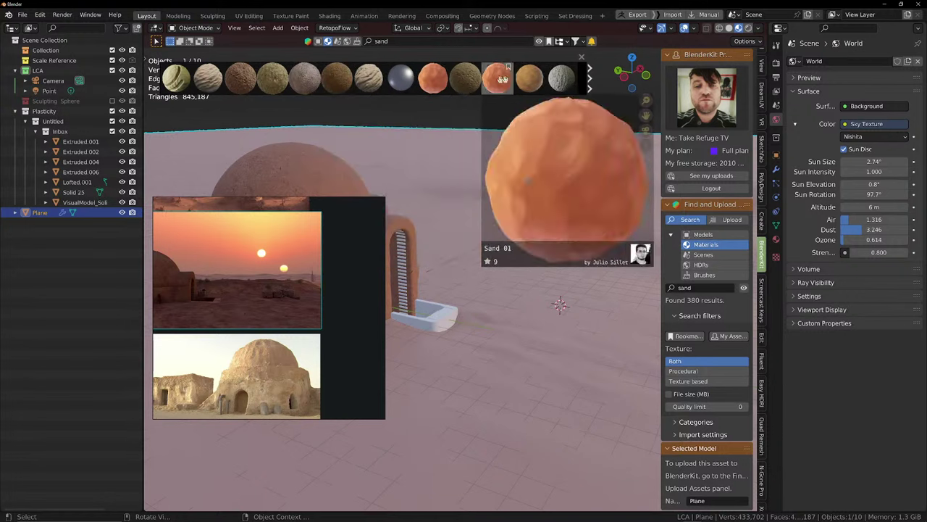
mouse_move(219, 80)
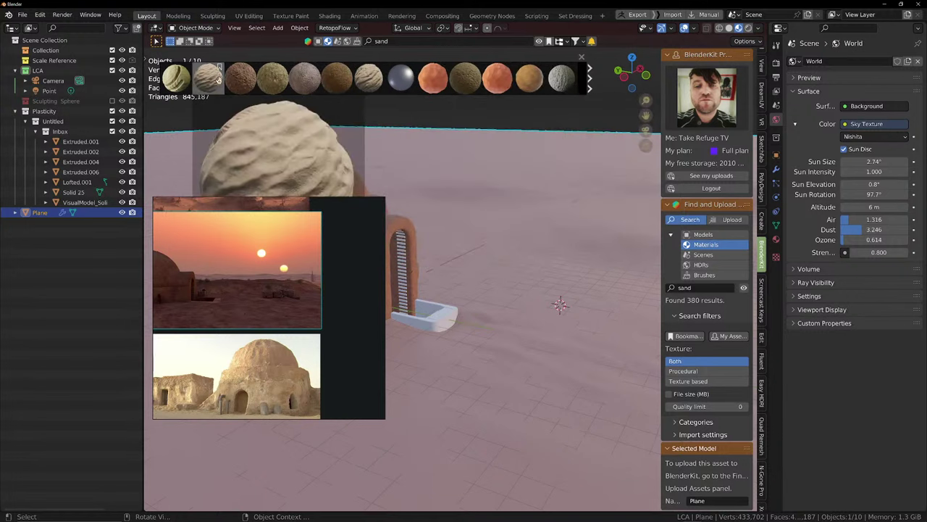
Page through further sand materials and compare previews such as Dry Sand and Mosaic light sand for the ground
click(589, 86)
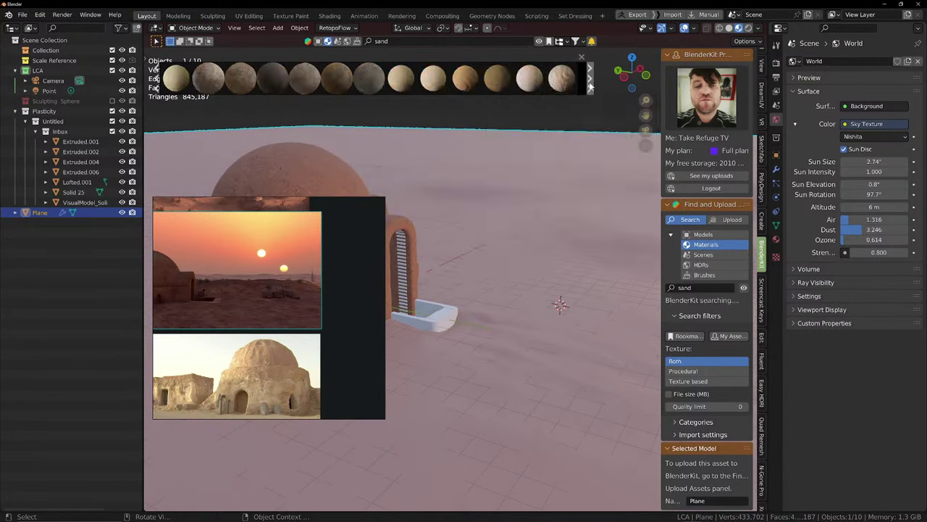
click(592, 86)
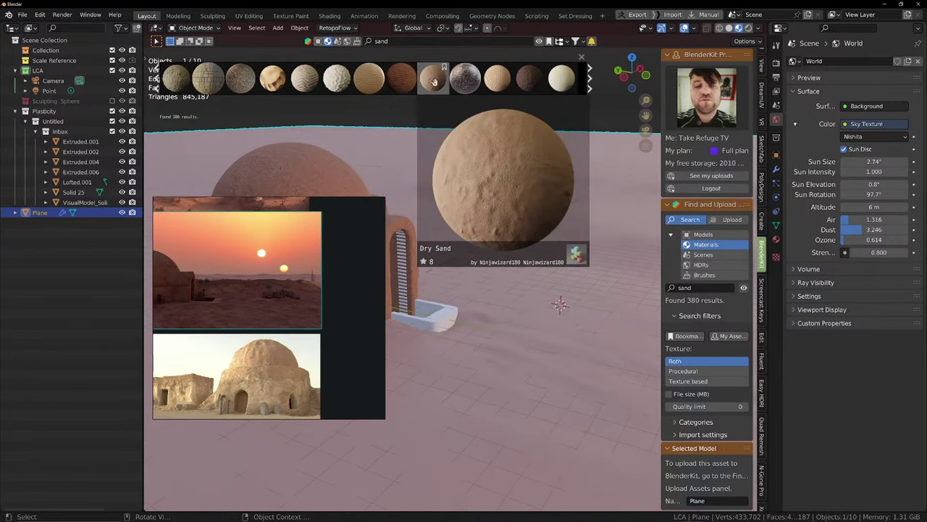
mouse_move(457, 85)
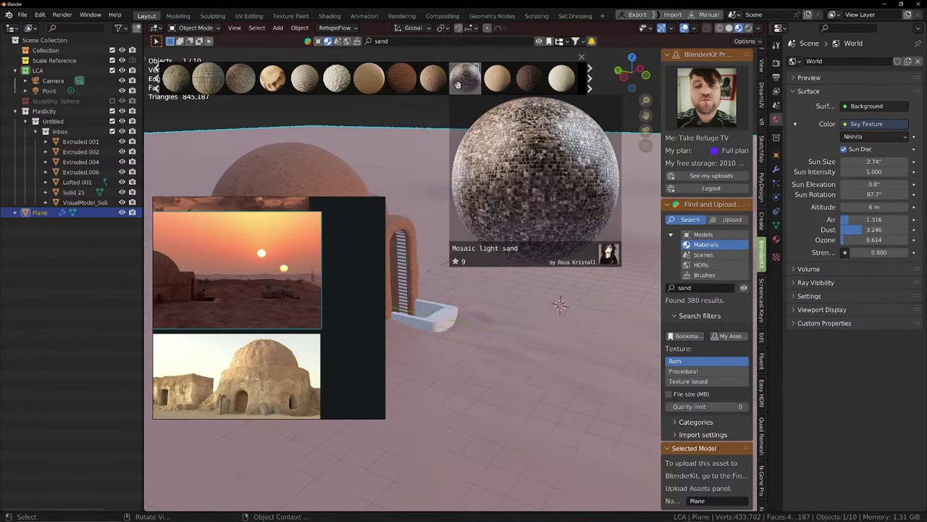
click(589, 78)
mouse_move(235, 82)
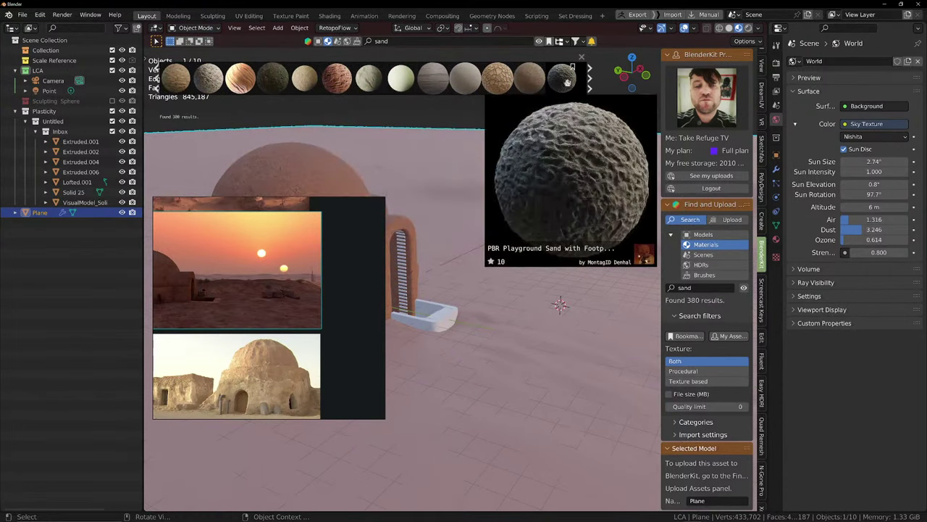
click(590, 86)
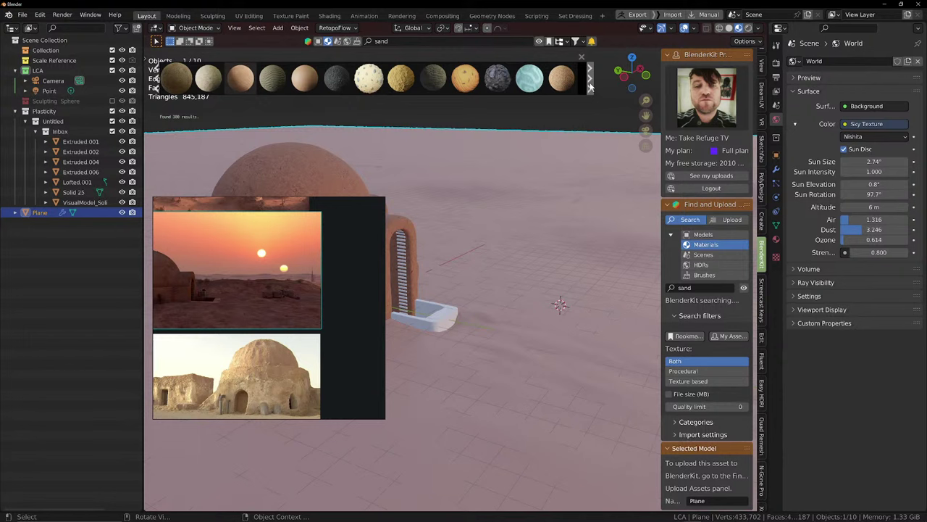
click(157, 84)
click(157, 84)
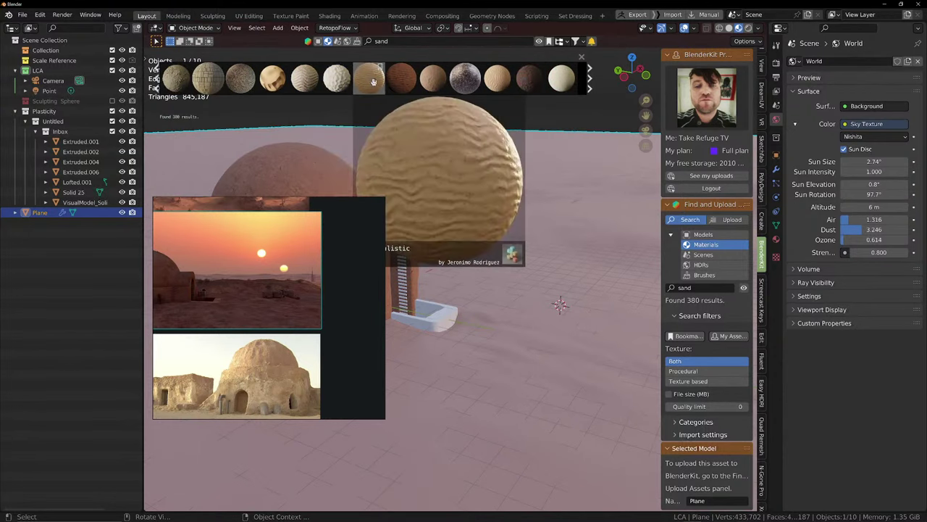
mouse_move(492, 76)
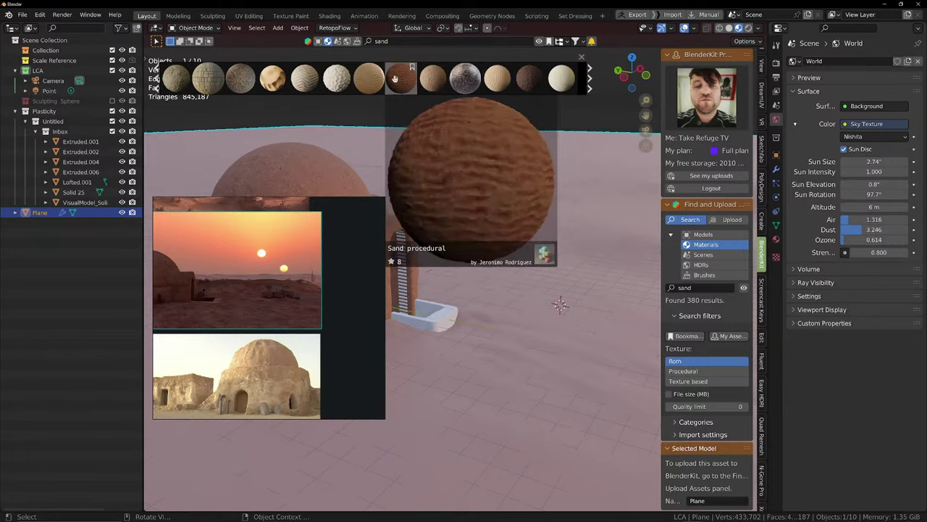
Apply the Sand procedural material to the ground plane and move the reference board clear of the house
drag(395, 78, 573, 230)
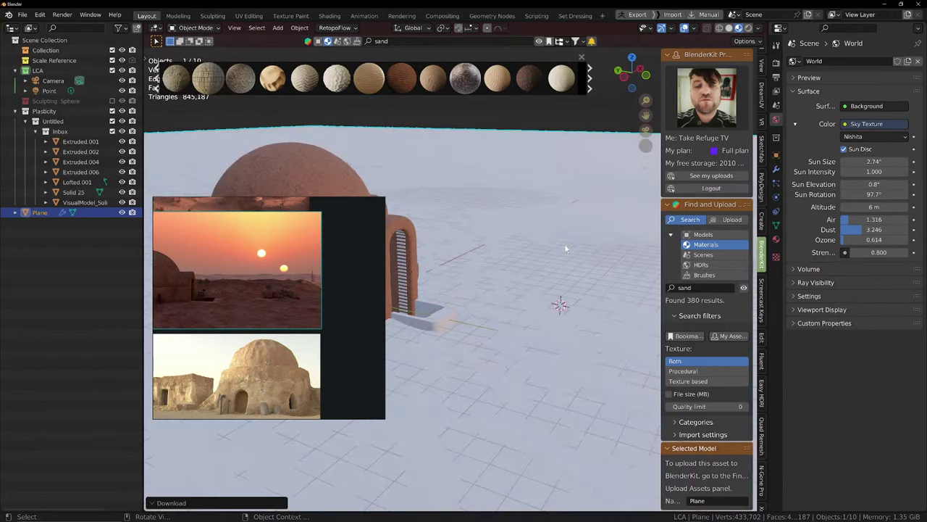
middle_drag(570, 227, 594, 252)
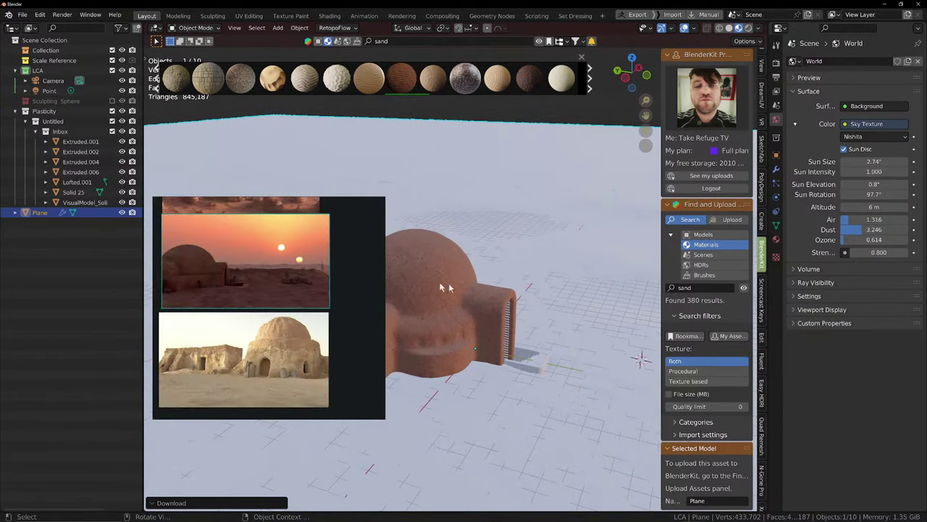
drag(364, 272, 303, 268)
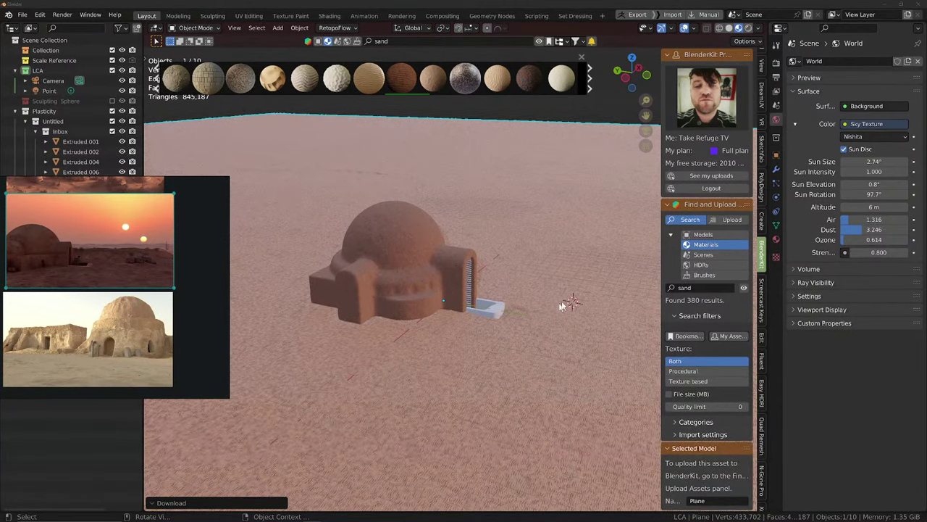
scroll(562, 305, down, 10)
scroll(562, 305, up, 5)
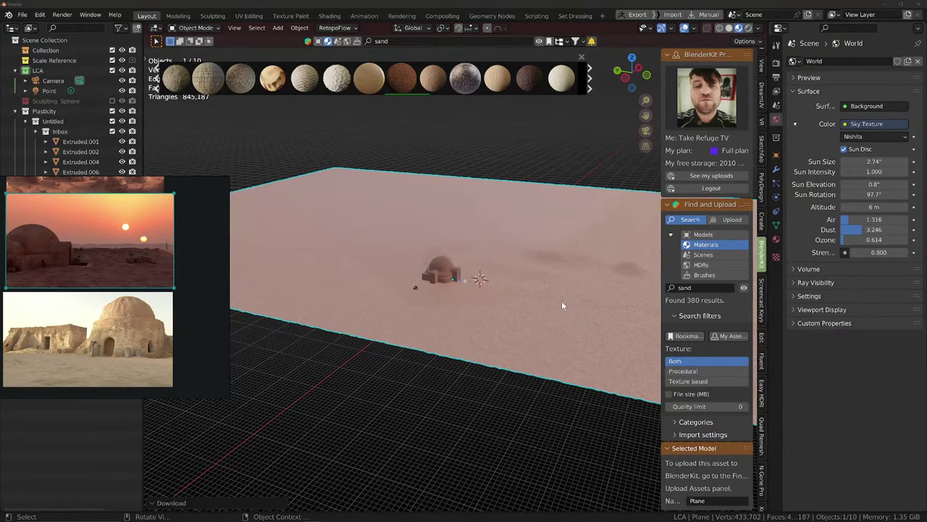
scroll(563, 306, up, 1)
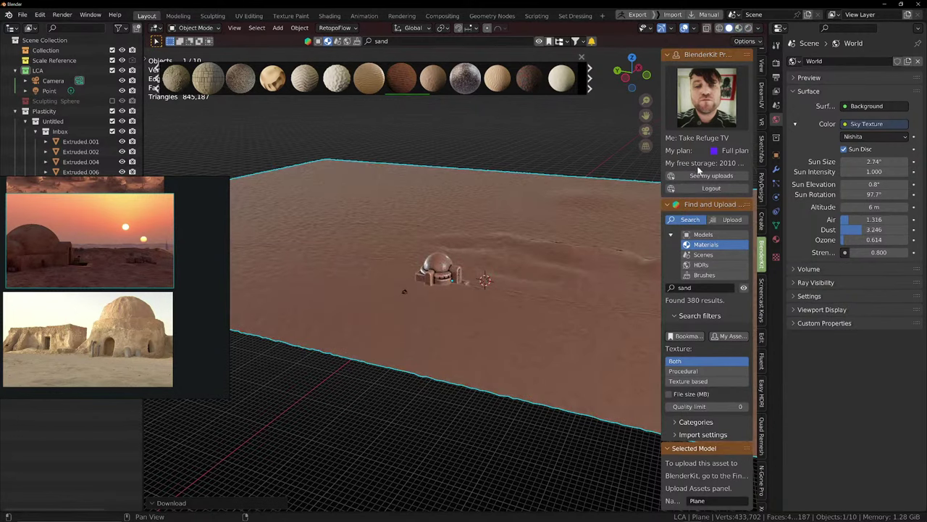
Examine the sand texture around the house and the ground plane material's surface and displacement settings
scroll(533, 255, up, 2)
middle_drag(532, 257, 635, 238)
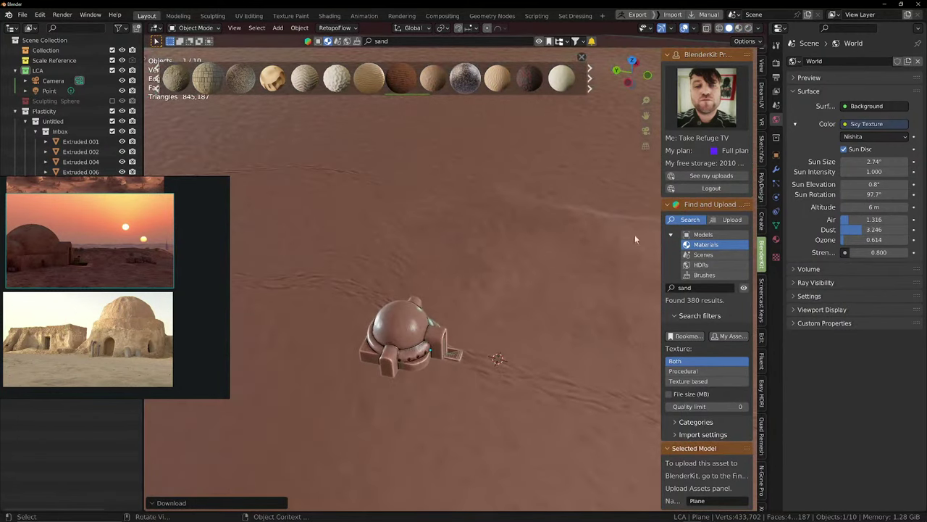
click(776, 239)
scroll(547, 257, down, 6)
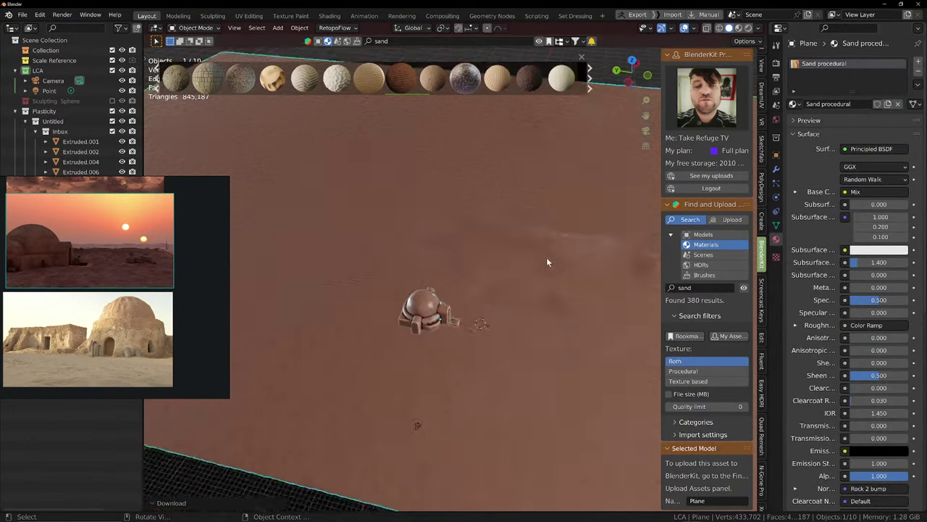
scroll(545, 238, up, 3)
shift+middle_drag(545, 239, 462, 225)
scroll(500, 232, up, 3)
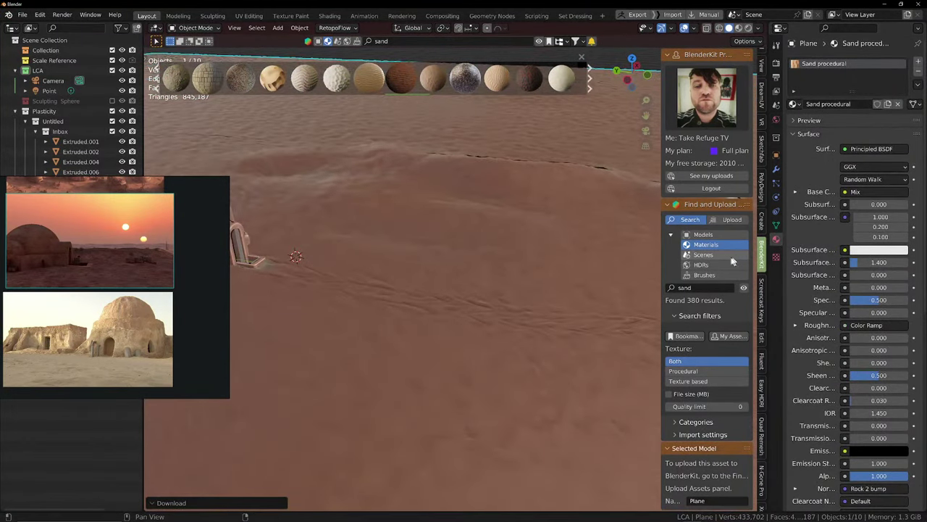
scroll(891, 381, down, 5)
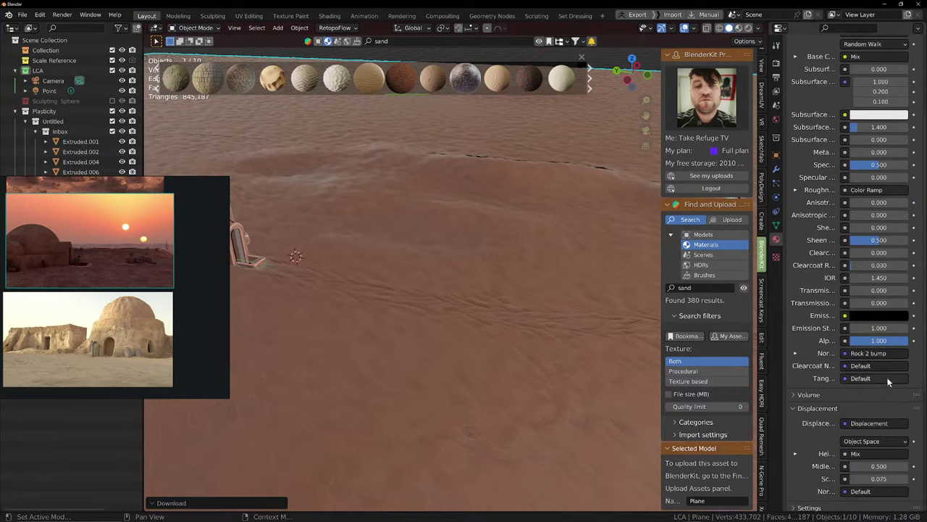
scroll(855, 365, down, 5)
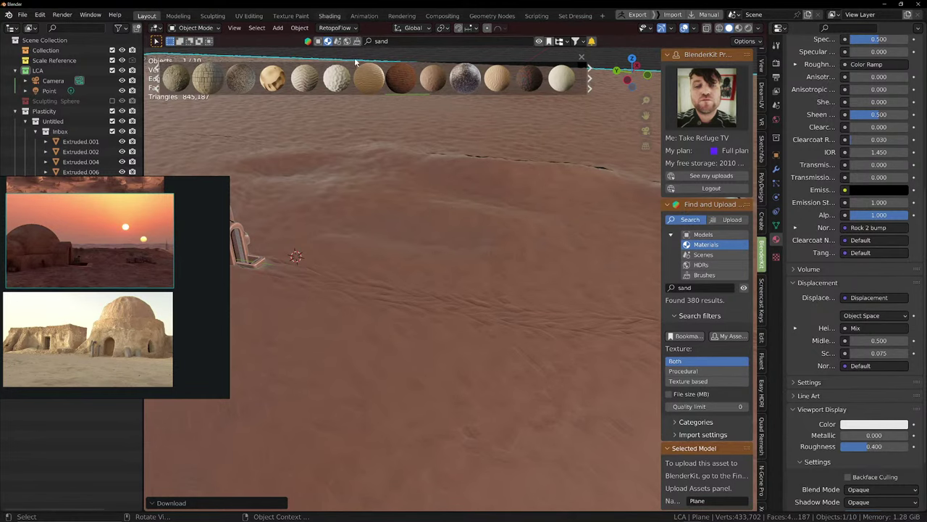
Switch to the Shading workspace, view the Stylized Sand material's details and browse the neighbouring sand results
click(330, 15)
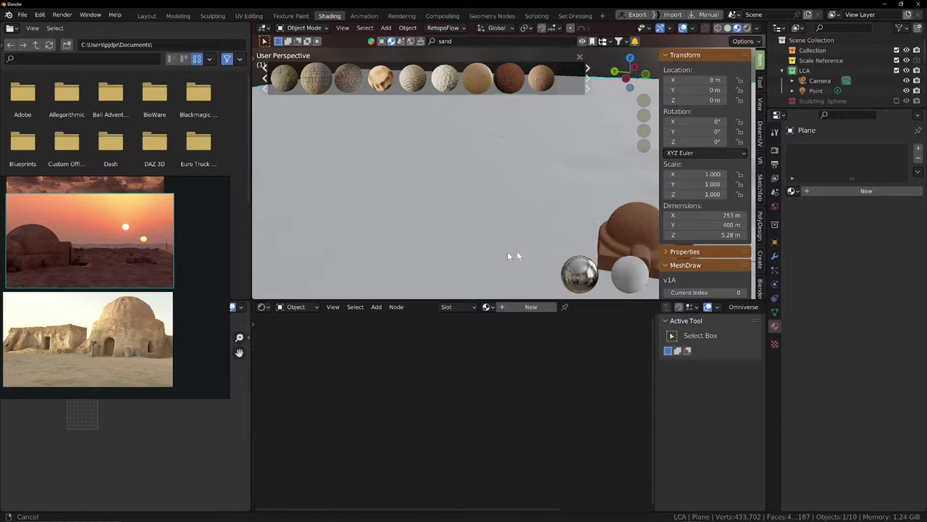
right_click(477, 78)
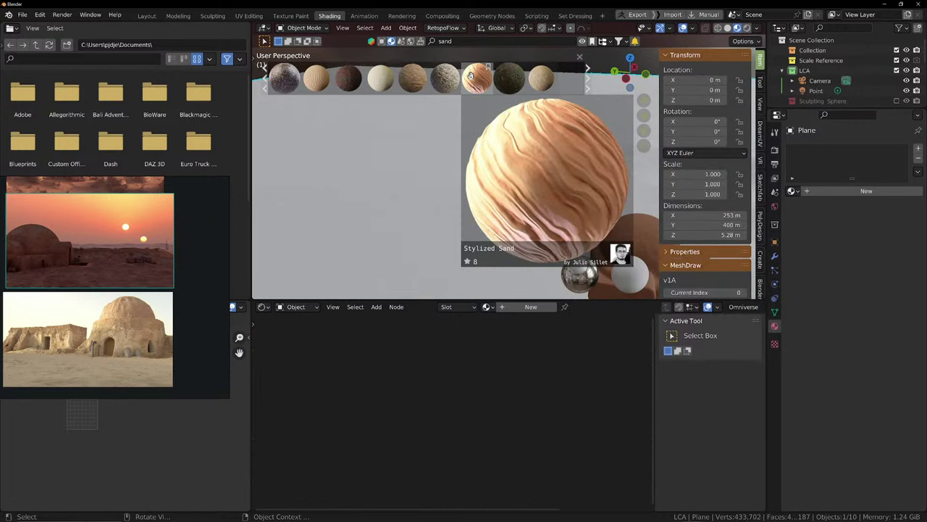
right_click(470, 75)
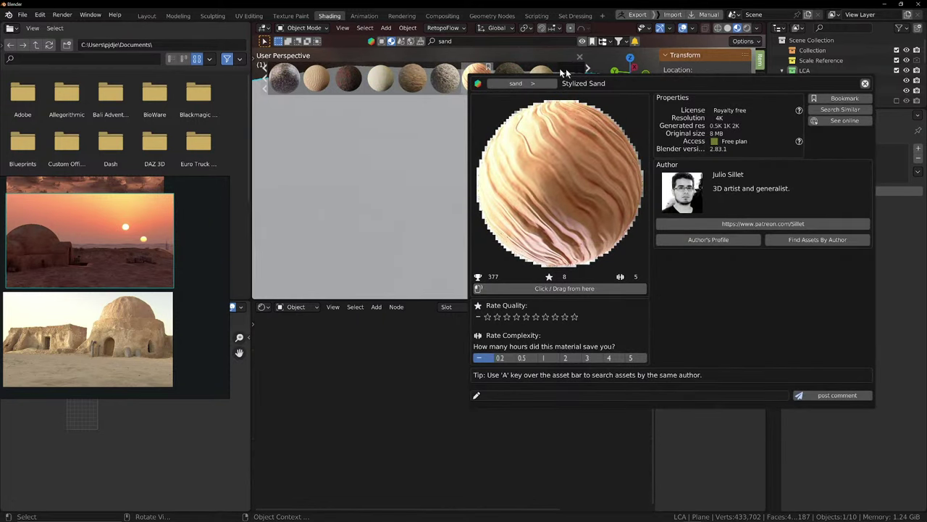
click(588, 69)
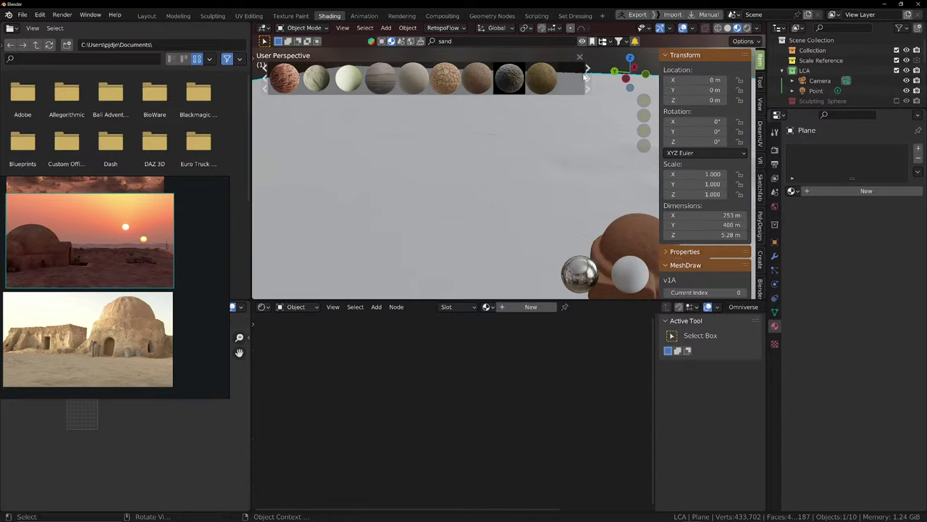
click(586, 72)
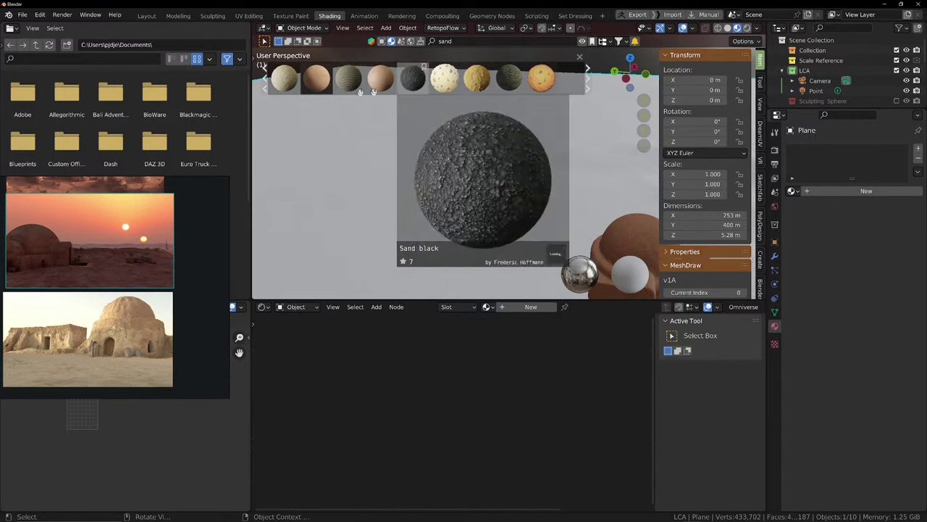
click(264, 89)
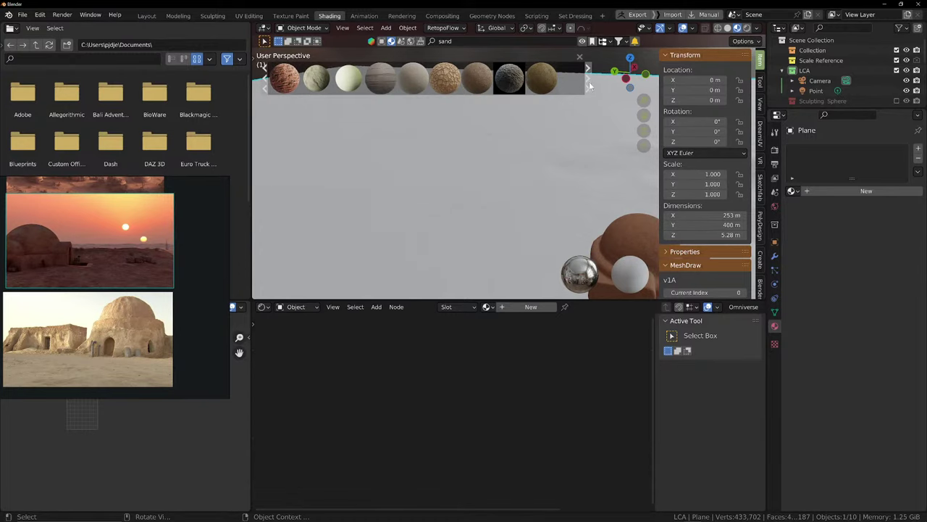
Page through further sand materials and compare previews such as Sand dunes, Sand brown and Concrete (stone)
click(590, 82)
click(587, 87)
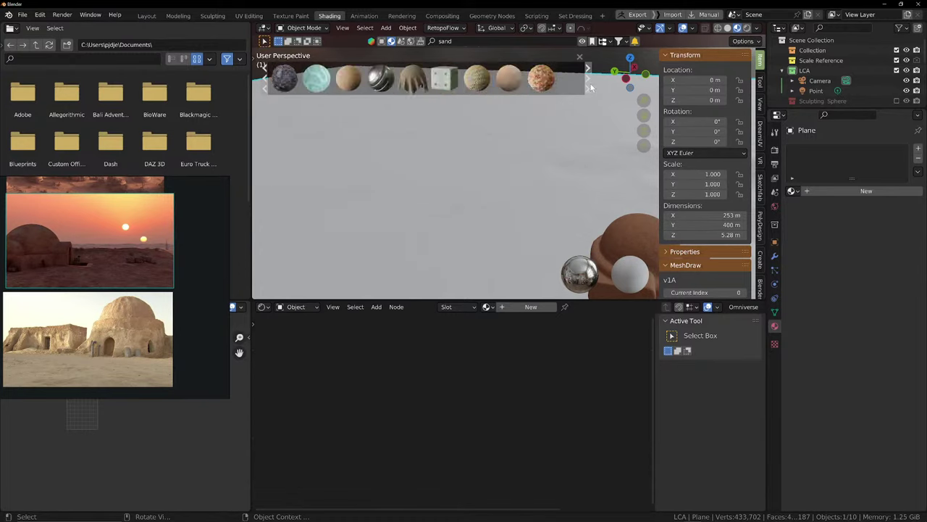
click(587, 87)
mouse_move(510, 81)
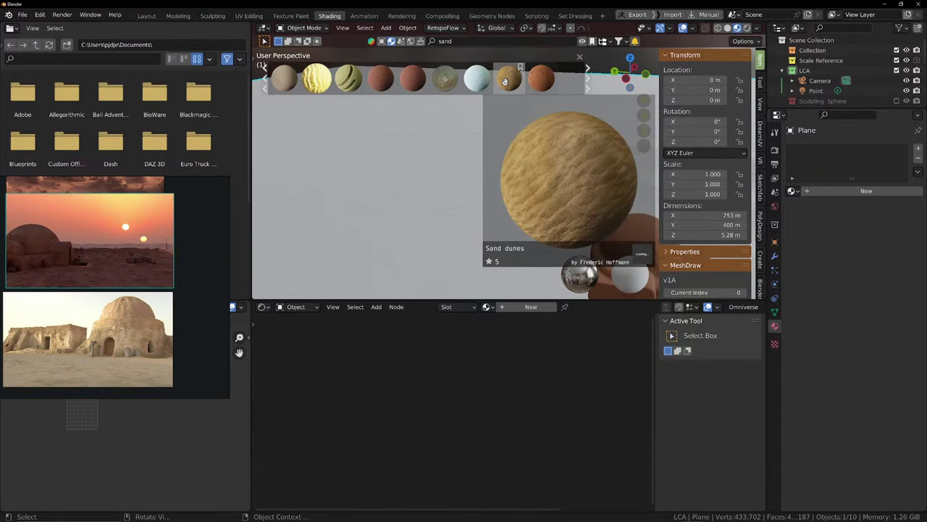
right_click(505, 81)
click(588, 88)
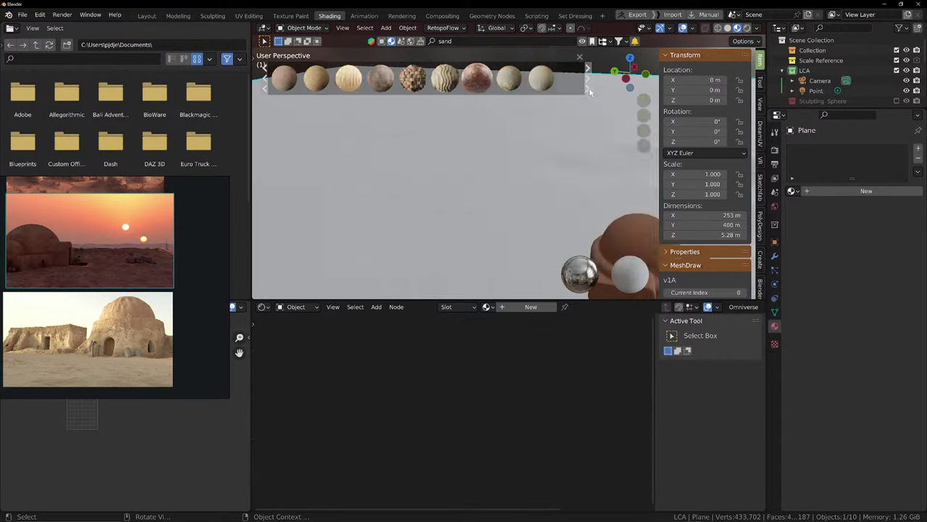
click(589, 88)
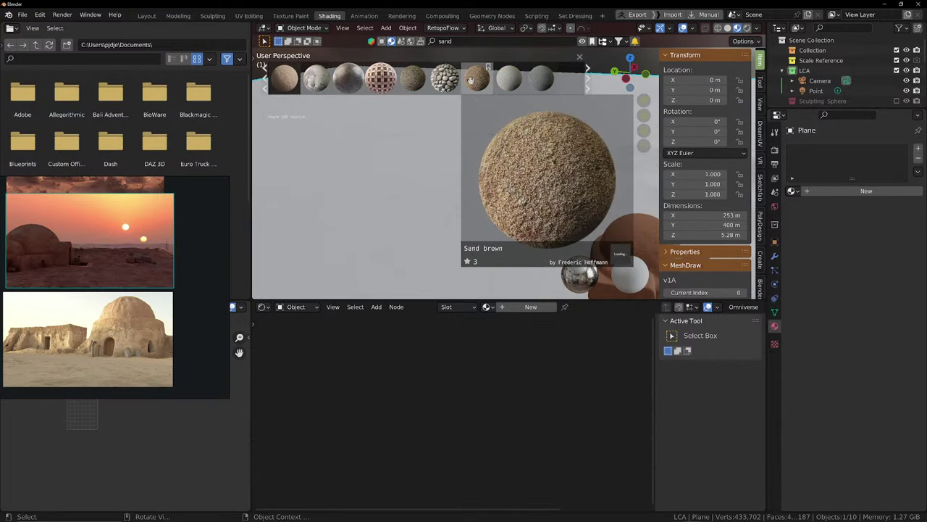
mouse_move(353, 86)
mouse_move(469, 85)
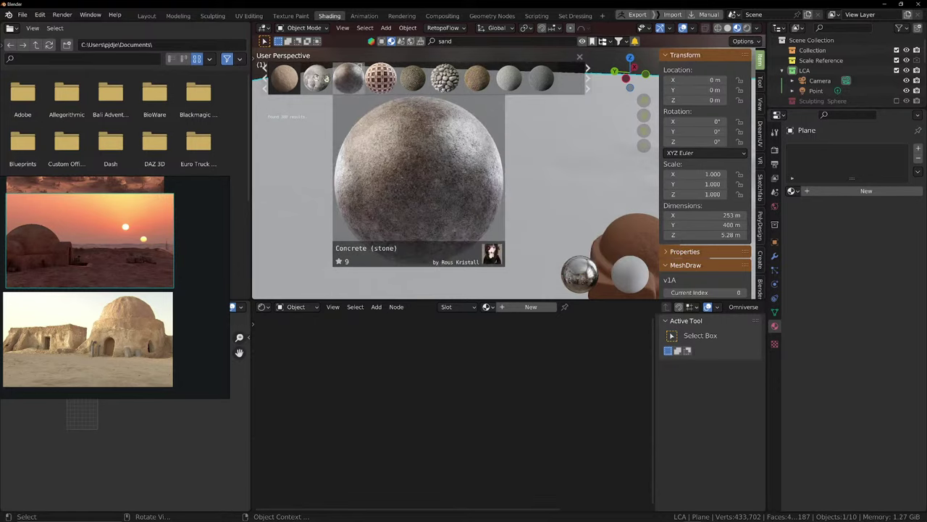
Go back to the Beach Sand material, apply it to the ground plane and hide the viewport sidebar
click(265, 87)
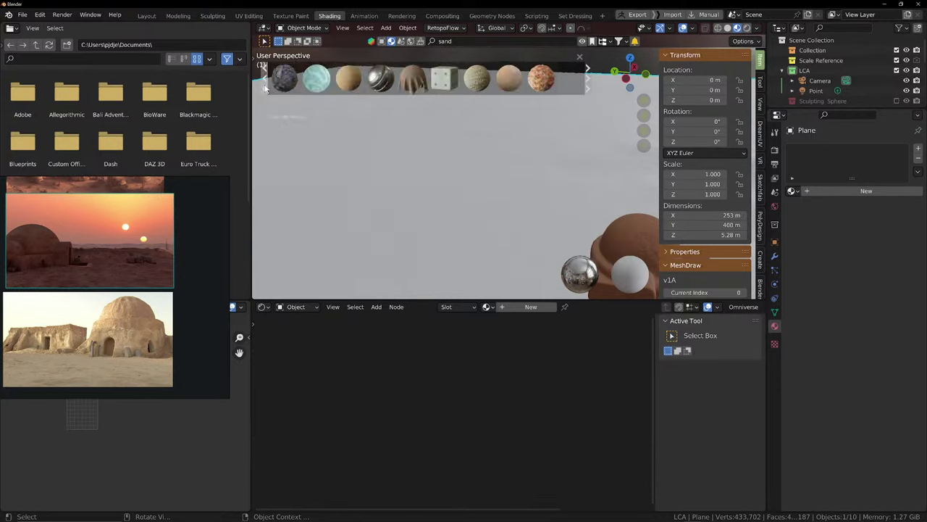
click(265, 87)
mouse_move(324, 79)
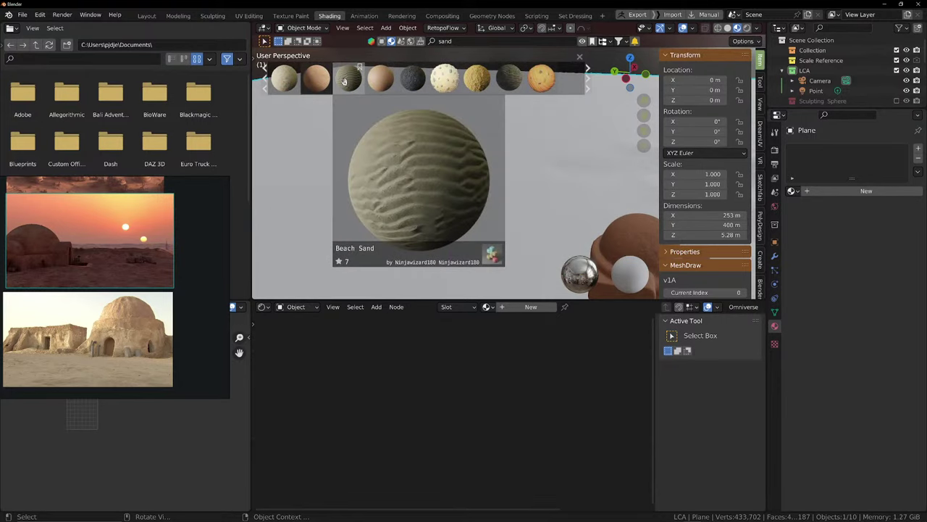
right_click(345, 85)
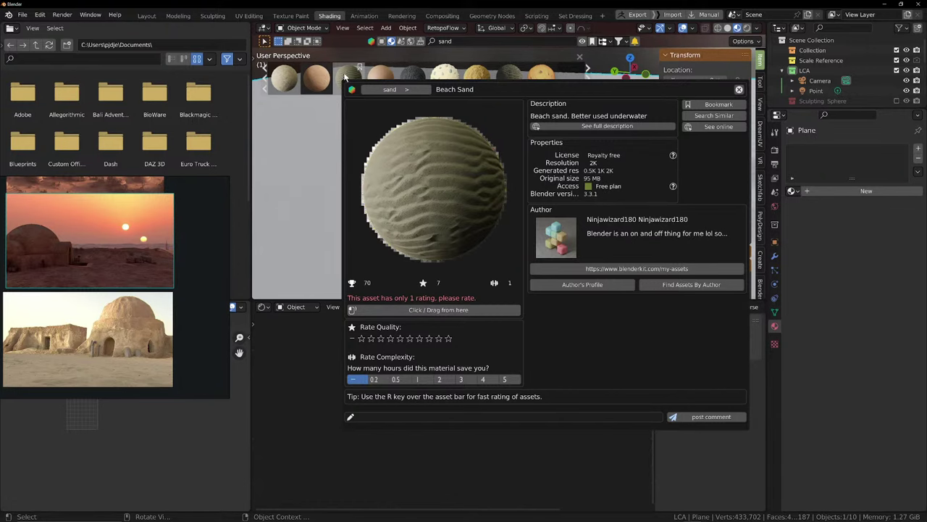
drag(346, 77, 447, 182)
scroll(434, 168, down, 5)
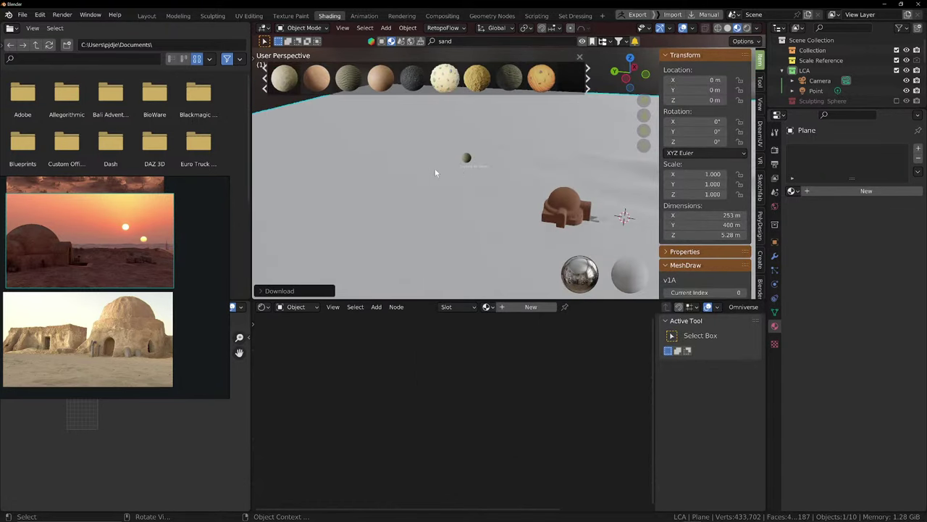
middle_drag(435, 168, 509, 184)
scroll(509, 184, down, 3)
shift+middle_drag(579, 211, 476, 227)
scroll(463, 191, up, 2)
key(n)
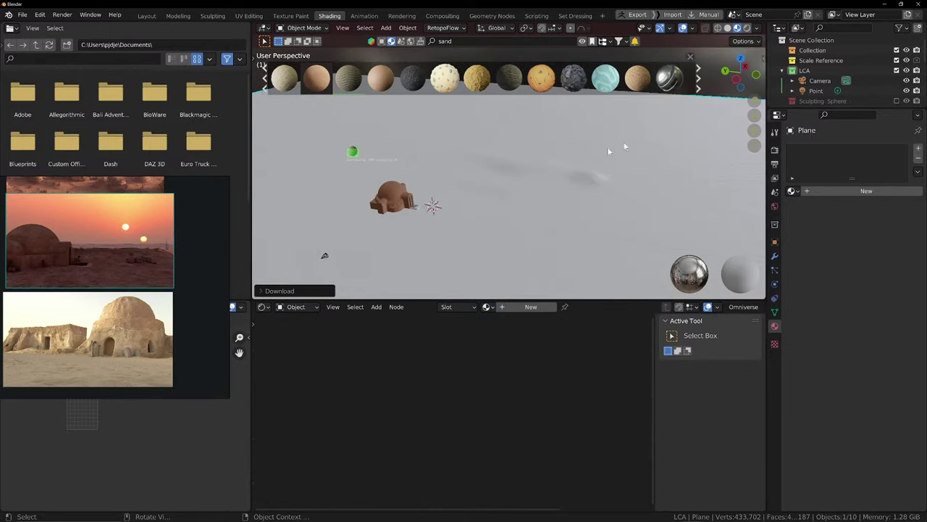
Examine the Beach Sand texture on the ground around the house and dunes, and check the plane's mesh density
scroll(609, 147, up, 2)
middle_drag(619, 145, 628, 124)
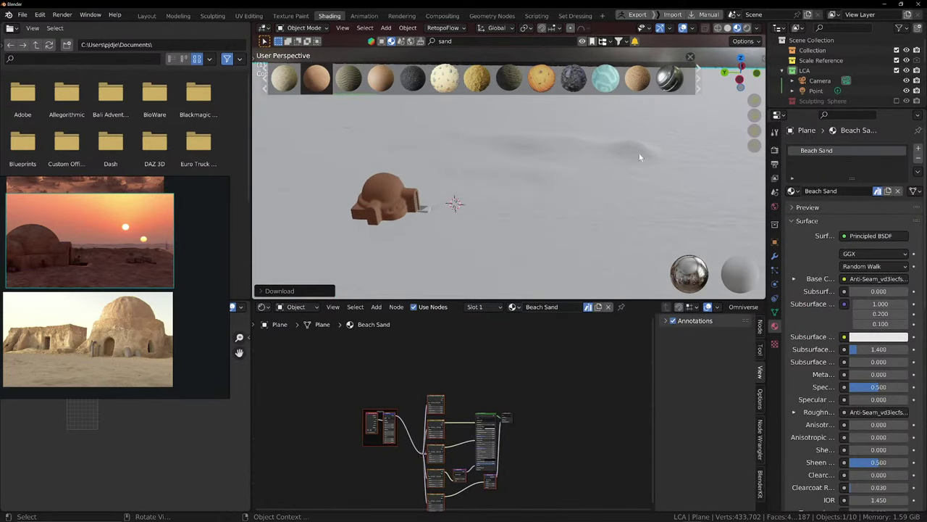
scroll(588, 149, down, 2)
middle_drag(576, 152, 566, 150)
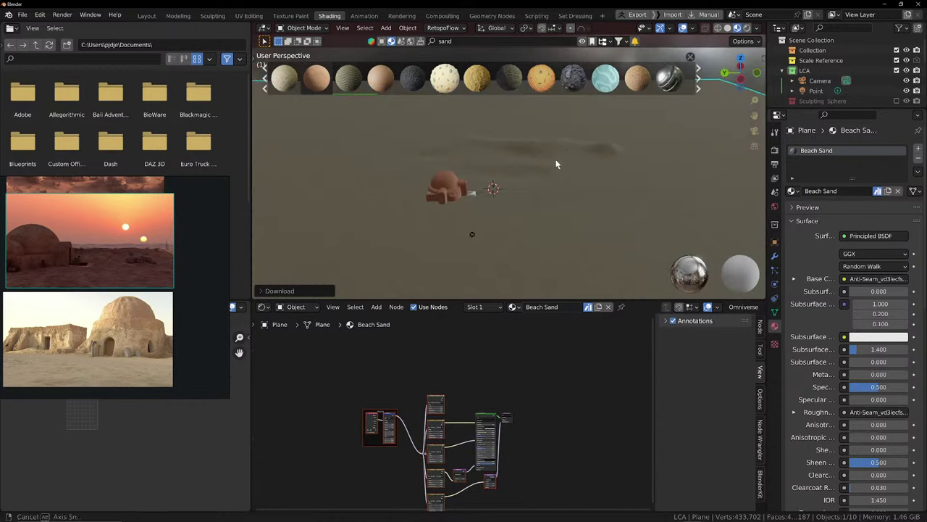
scroll(555, 158, up, 3)
scroll(532, 178, up, 2)
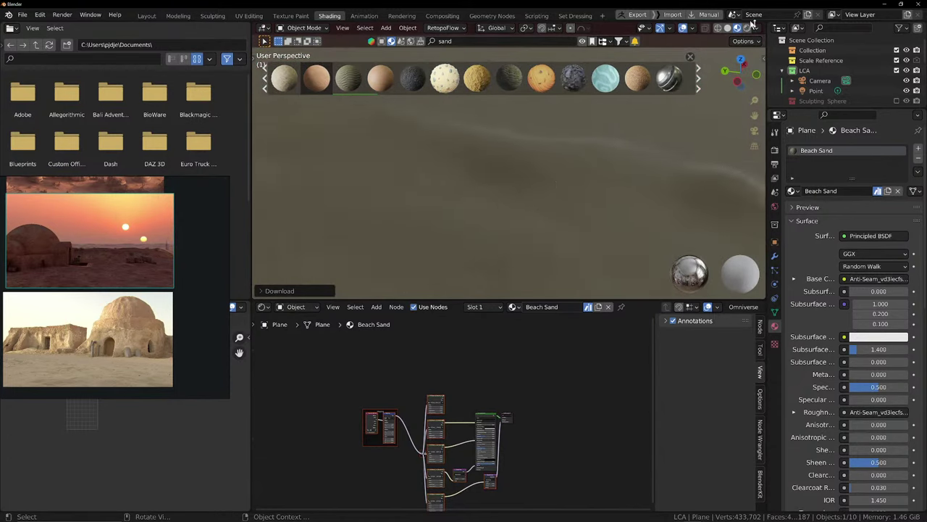
scroll(488, 210, down, 2)
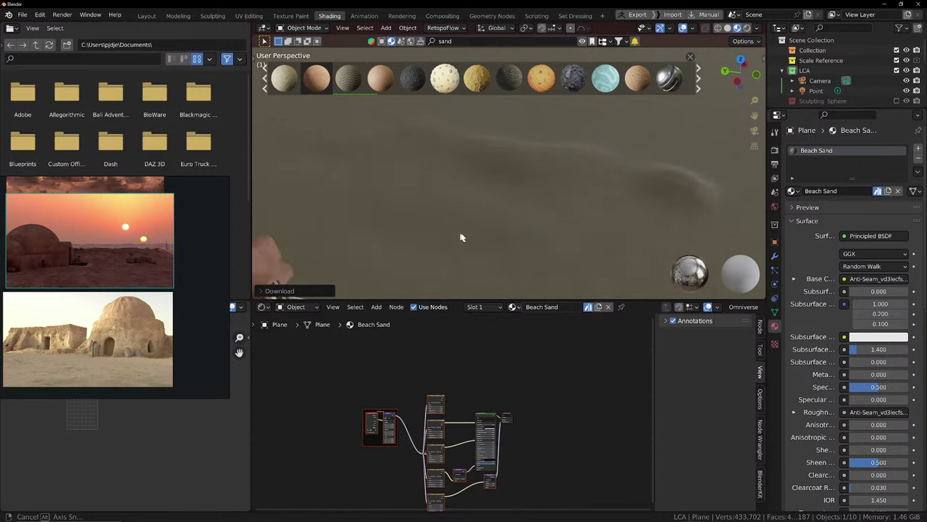
key(Tab)
middle_drag(491, 211, 485, 192)
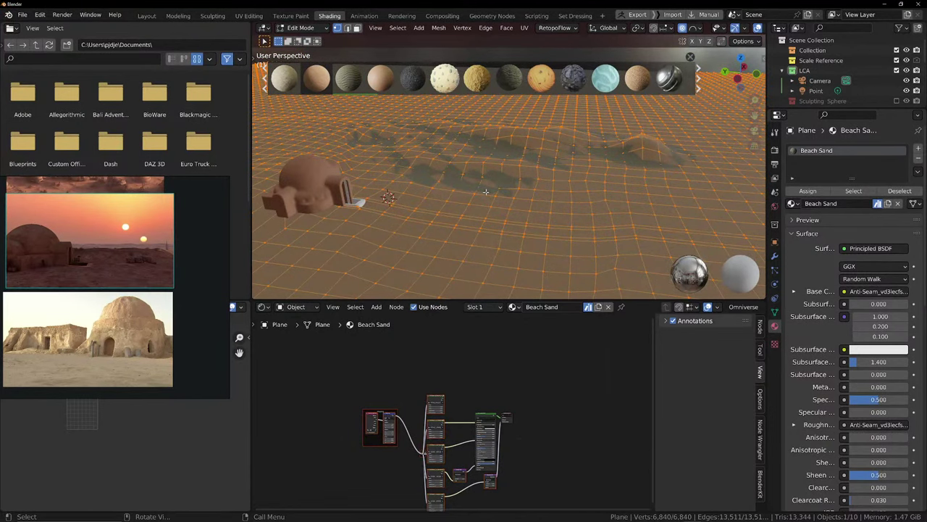
key(Tab)
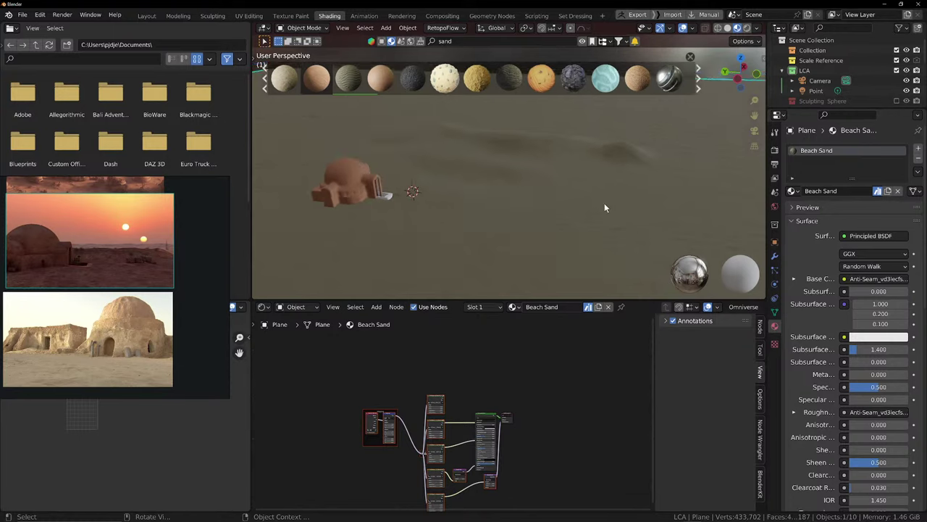
mouse_move(604, 202)
middle_down()
mouse_move(618, 196)
mouse_move(628, 213)
mouse_move(591, 209)
middle_up()
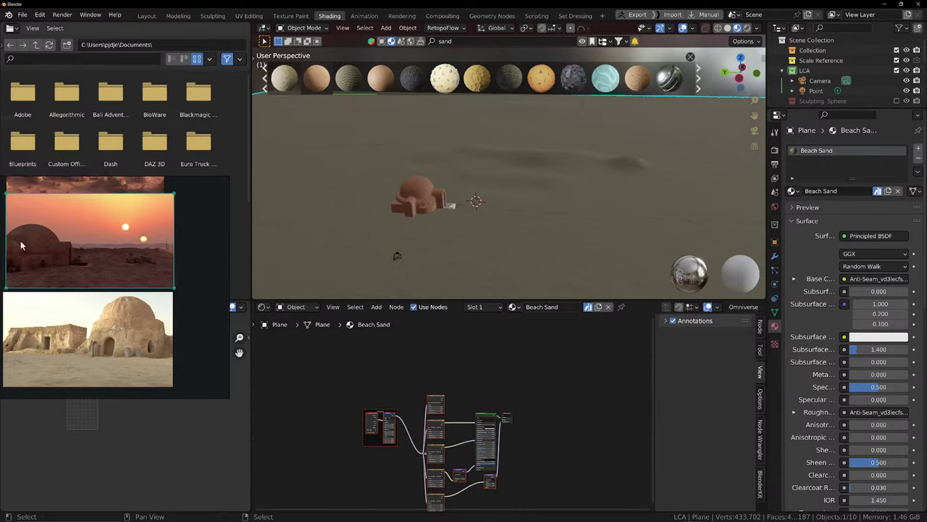
scroll(502, 235, up, 5)
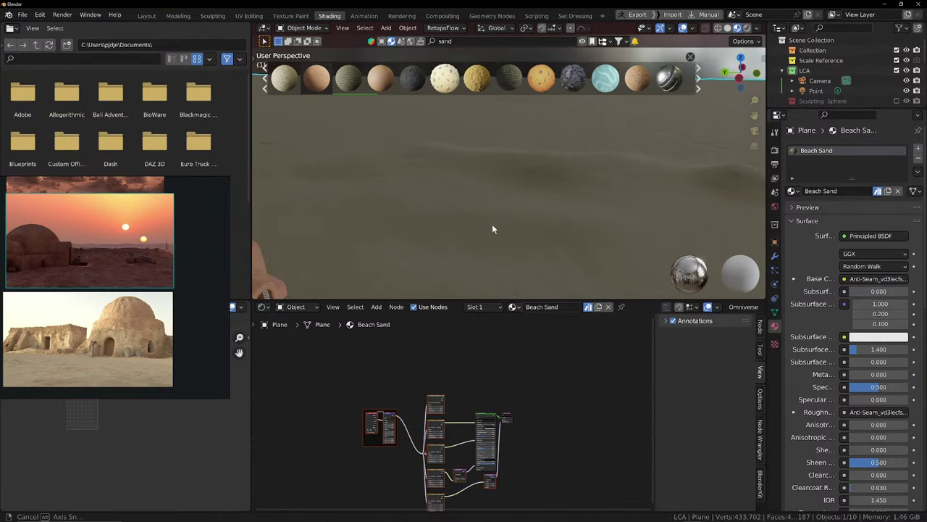
scroll(492, 224, down, 1)
Put the ground plane in Edit Mode, switch to the UV Editing workspace and frame the sand at the house's base
key(Tab)
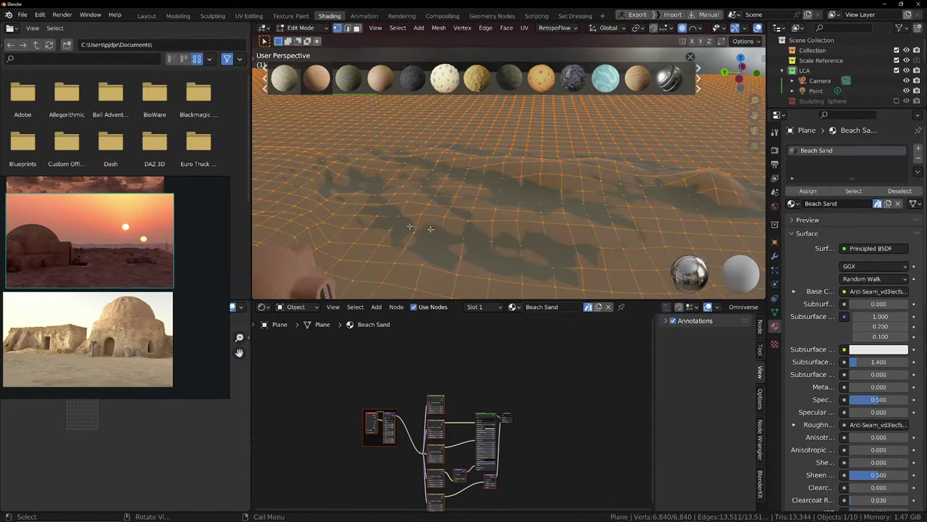
click(248, 15)
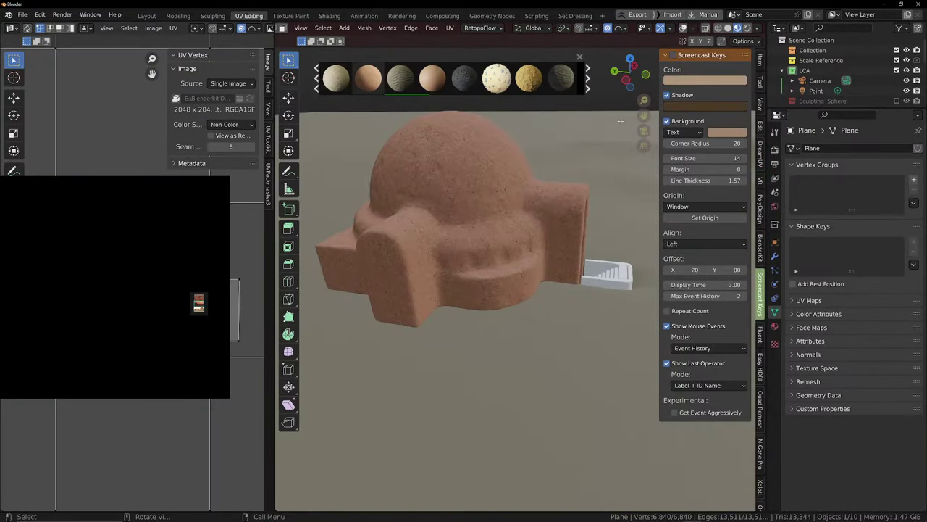
scroll(489, 327, down, 5)
scroll(489, 329, up, 3)
scroll(490, 329, up, 6)
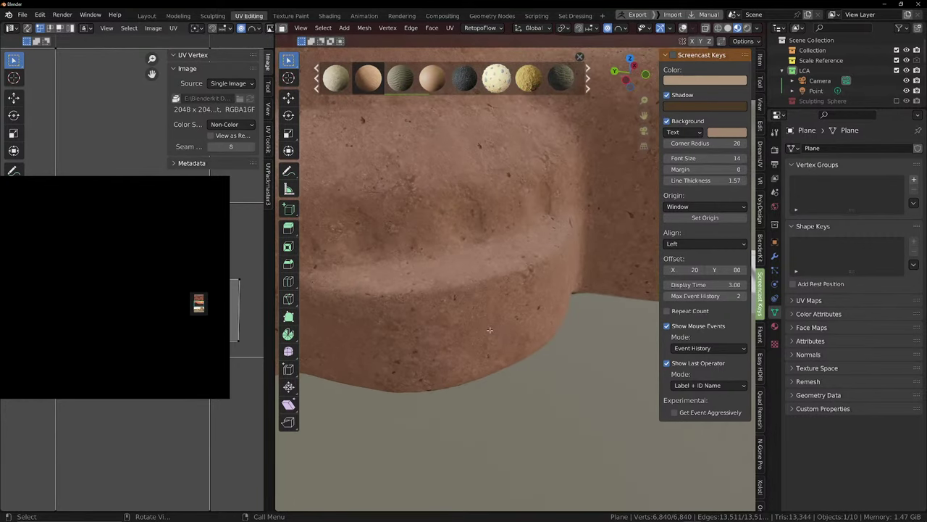
scroll(554, 414, up, 1)
shift+middle_drag(555, 416, 526, 360)
scroll(536, 395, up, 1)
scroll(538, 406, down, 1)
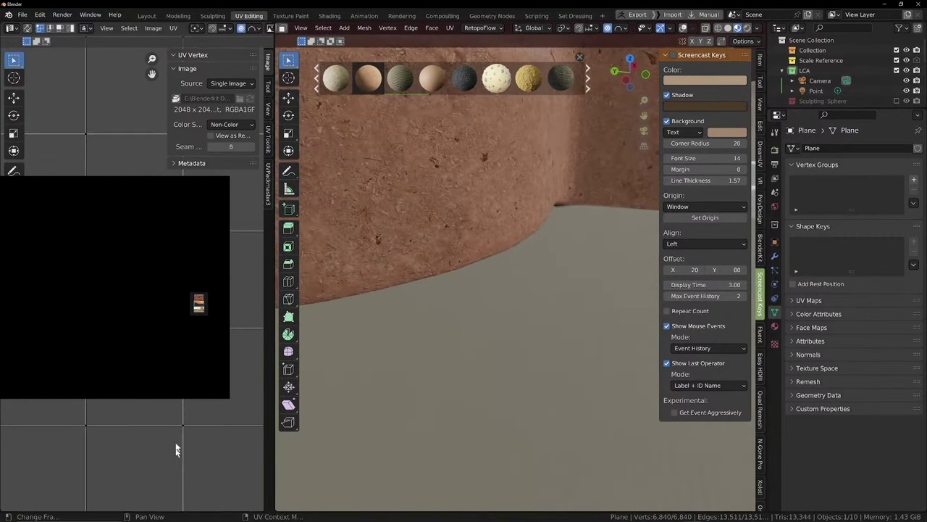
Select all of the ground plane's UVs and scale them down by about 0.81
scroll(187, 436, down, 12)
key(a)
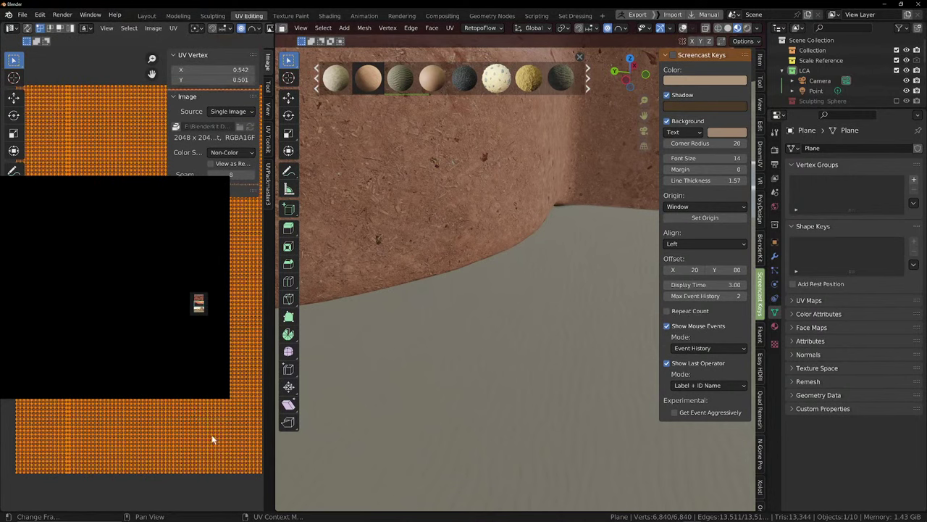
key(s)
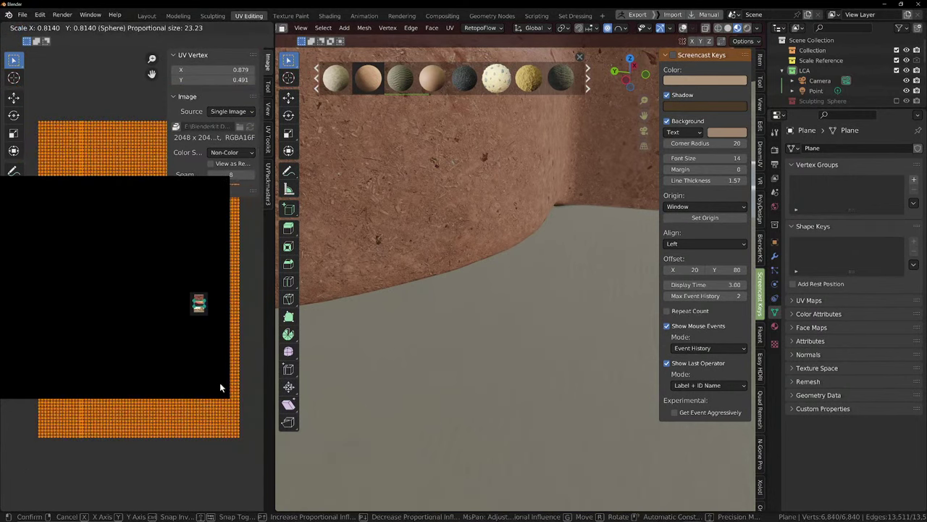
click(216, 387)
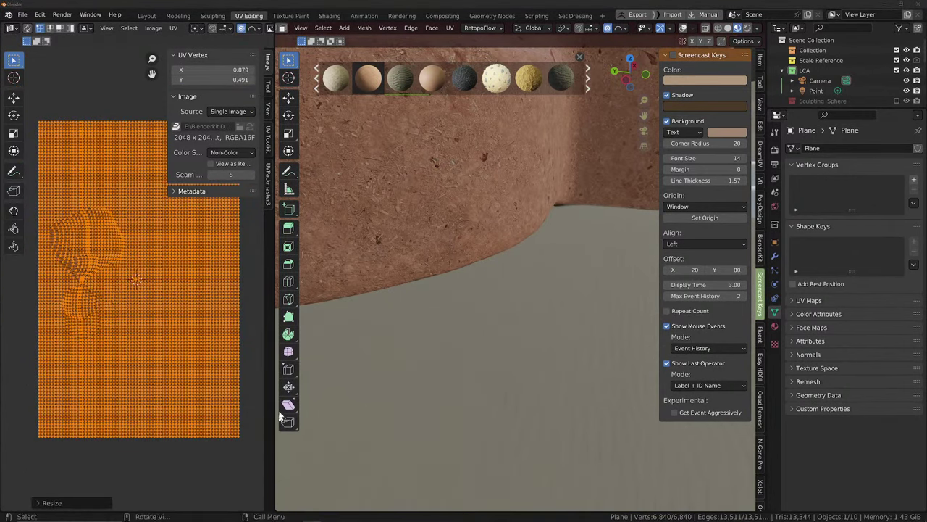
Reselect all of the ground plane's UVs and scale them by 0.1
scroll(191, 356, up, 2)
scroll(191, 356, down, 2)
scroll(195, 389, up, 2)
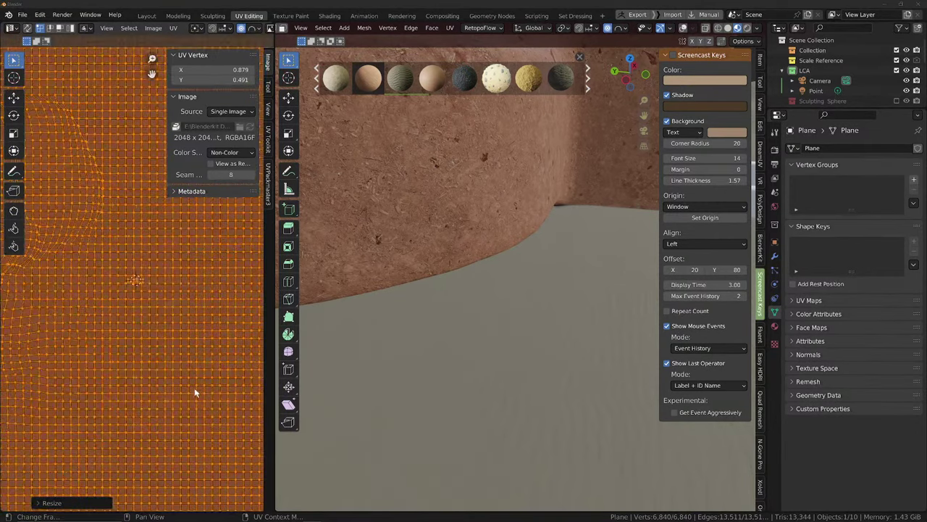
scroll(195, 391, down, 2)
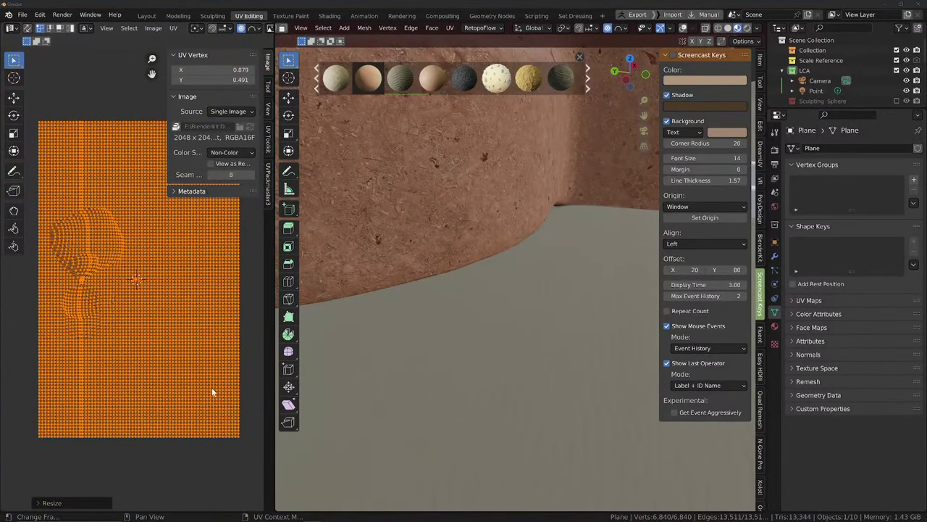
key(alt+a)
key(a)
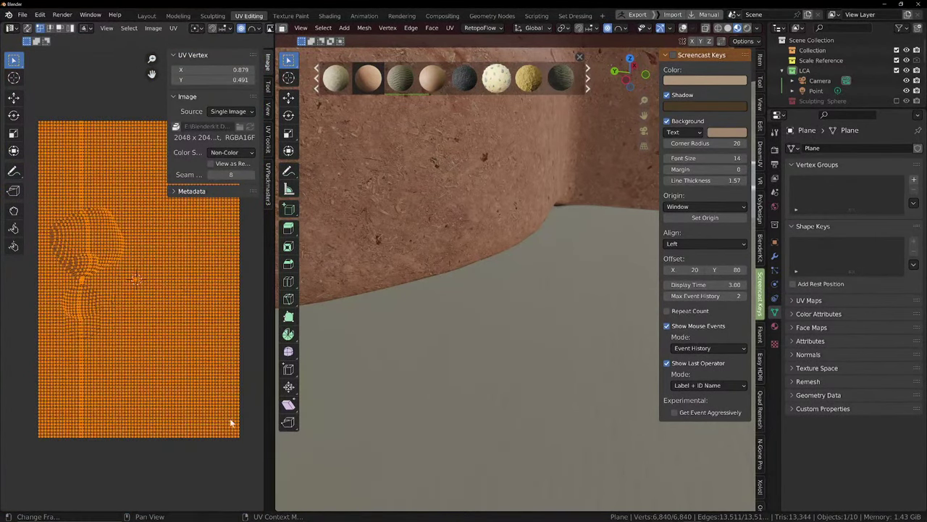
text(s0.1)
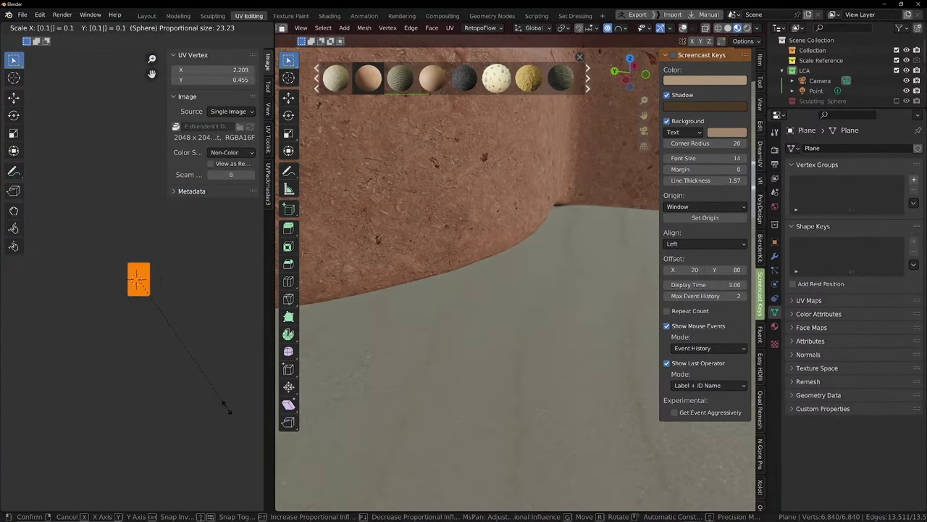
key(Return)
Rotate the ground plane's UVs by 90 degrees to turn the direction of the sand ripples around the house
scroll(606, 294, down, 12)
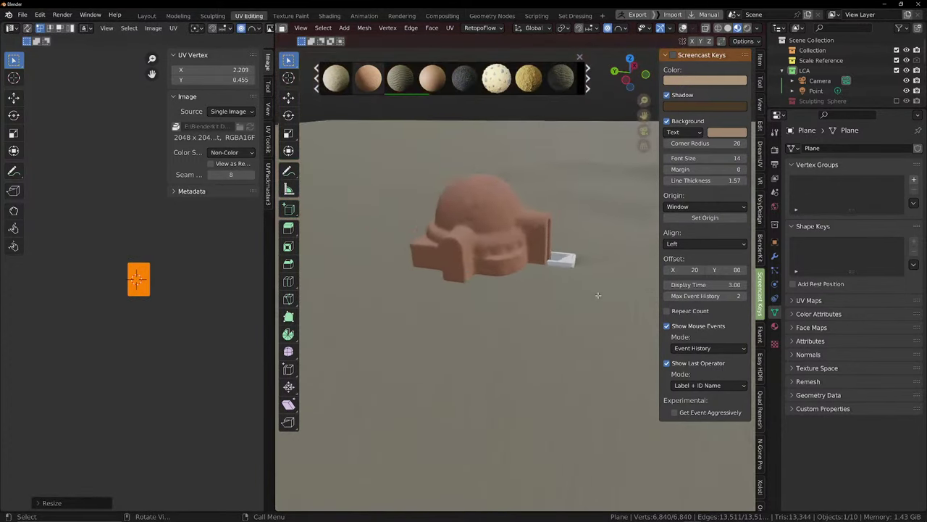
scroll(339, 308, up, 2)
scroll(339, 308, up, 1)
text(r)
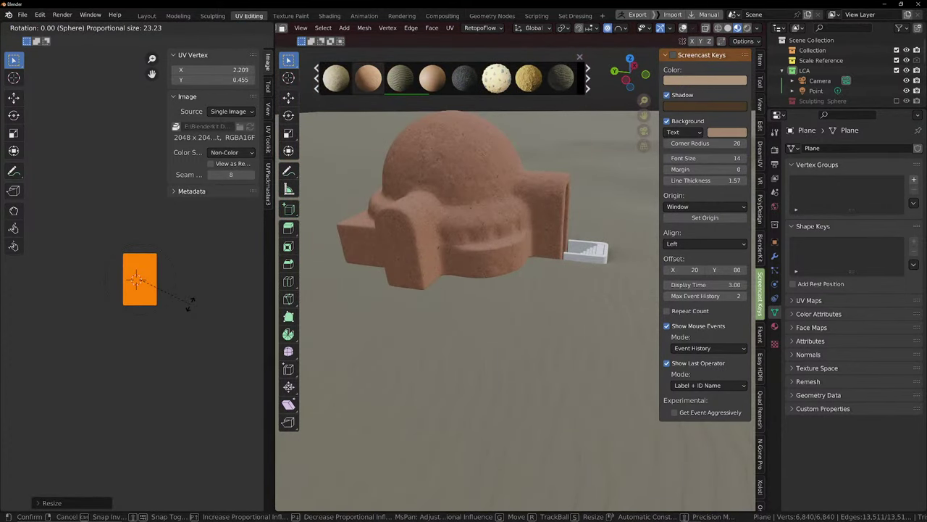
text(90)
key(Return)
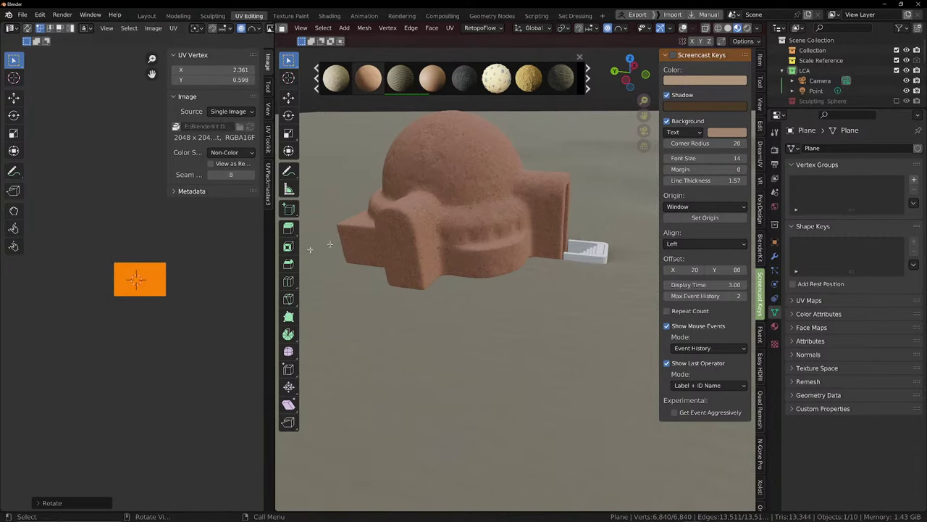
Cancel a trial enlargement of the ground plane's UVs and turn off proportional editing in the UV editor
key(r)
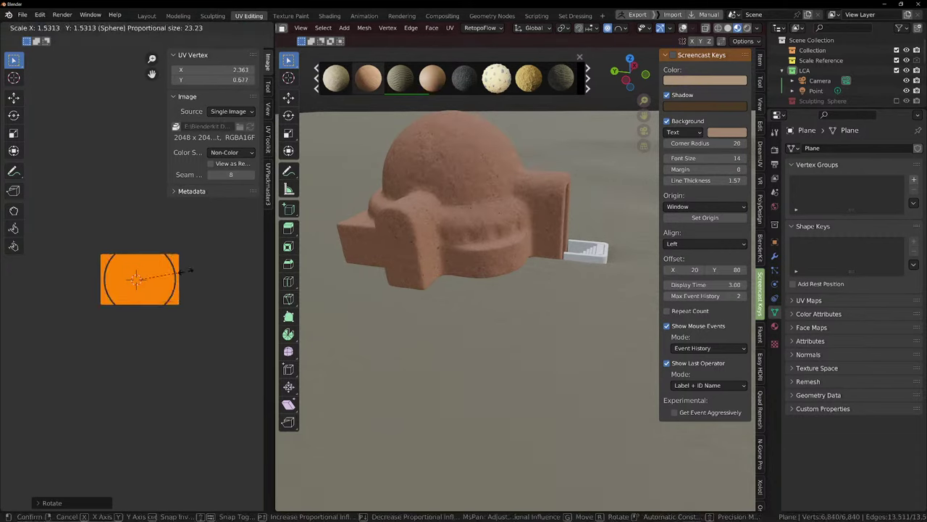
key(Escape)
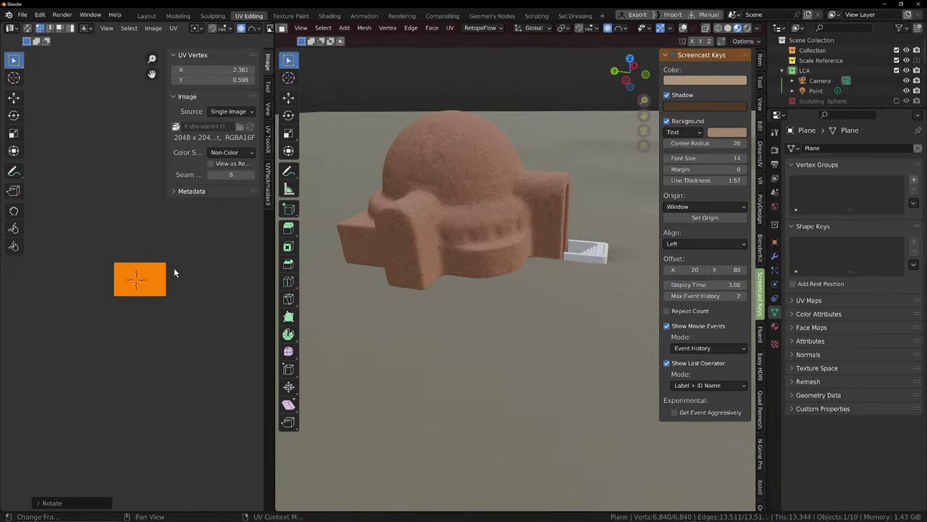
key(o)
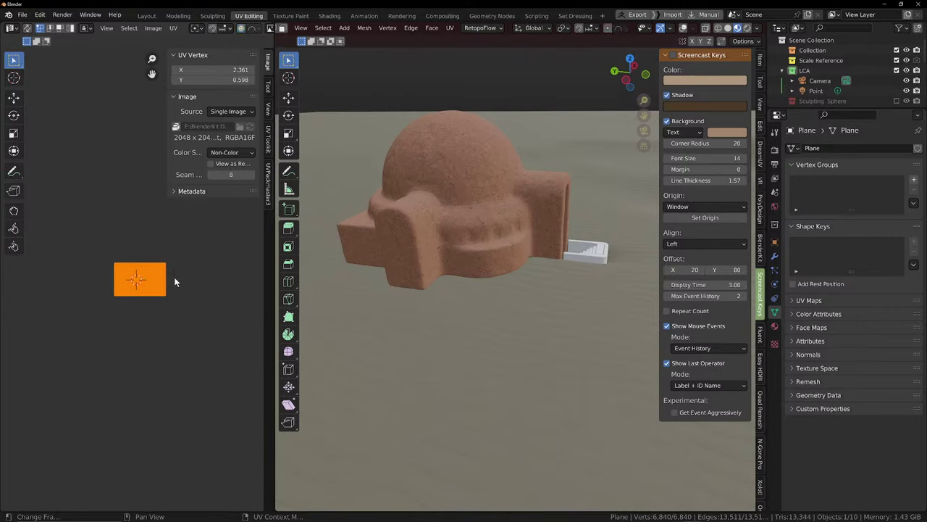
Scale all of the ground plane's UVs down by about 0.27 and check the enlarged sand ripples around the house
key(s)
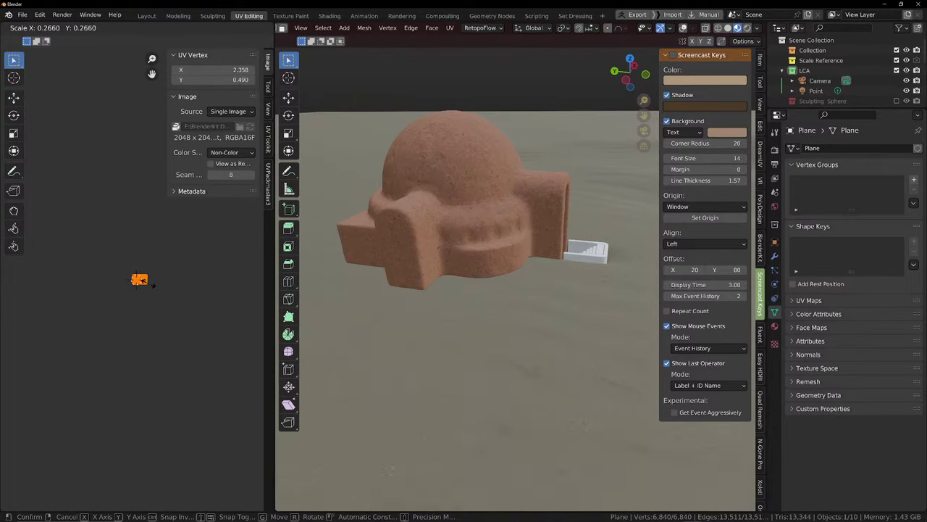
click(152, 283)
scroll(515, 351, up, 3)
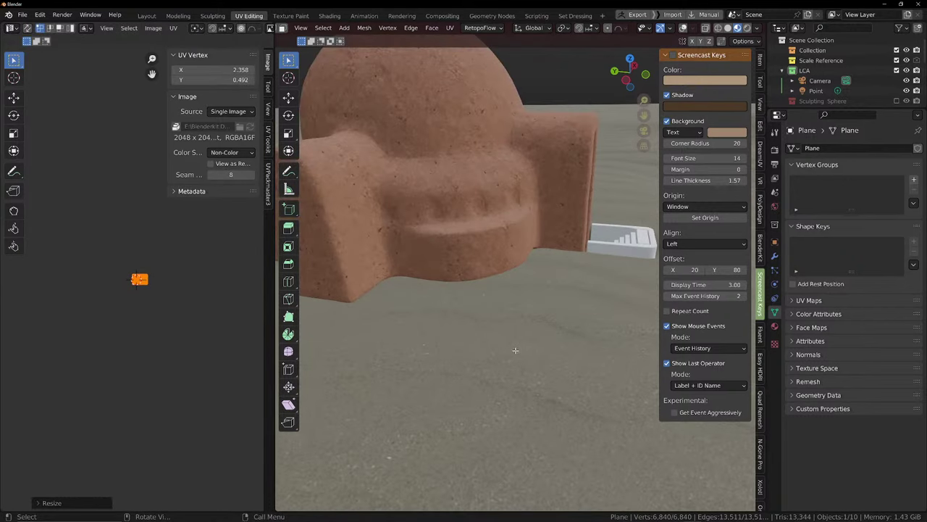
scroll(515, 350, up, 1)
scroll(519, 339, down, 3)
scroll(205, 333, up, 1)
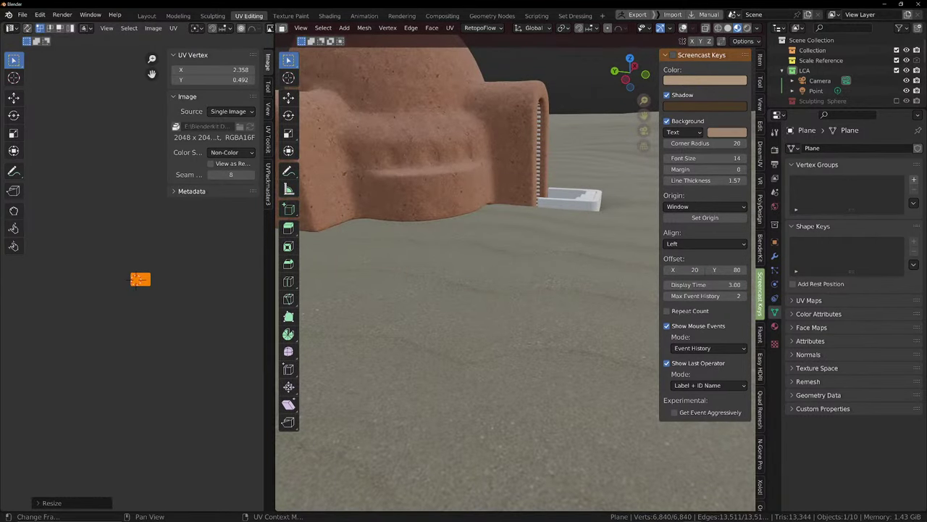
Scale the ground plane's UVs back up by about 1.26
key(s)
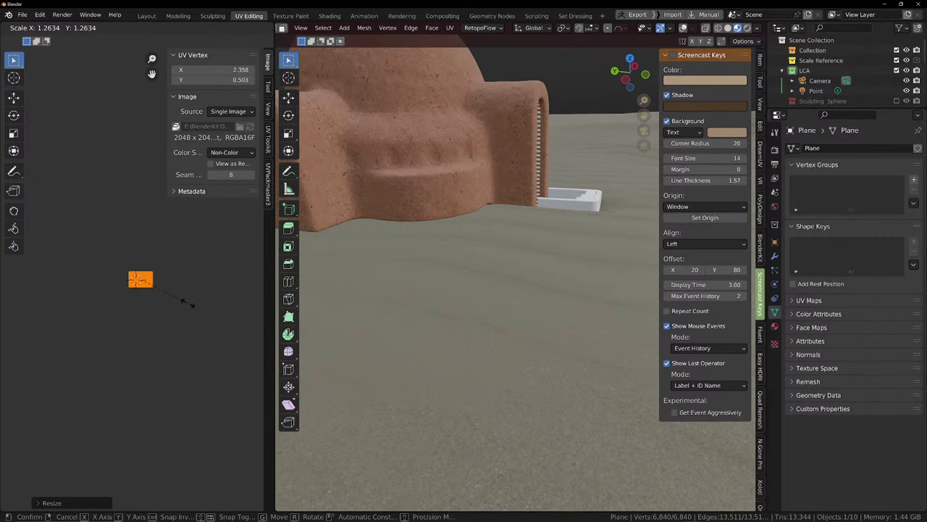
click(189, 304)
scroll(562, 242, down, 5)
mouse_move(563, 242)
shift+middle_down()
mouse_move(493, 258)
mouse_move(486, 232)
mouse_move(464, 217)
shift+middle_up()
Open the ground's Beach Sand node tree in the Shading workspace and place the twin-sun reference images beside it
click(329, 16)
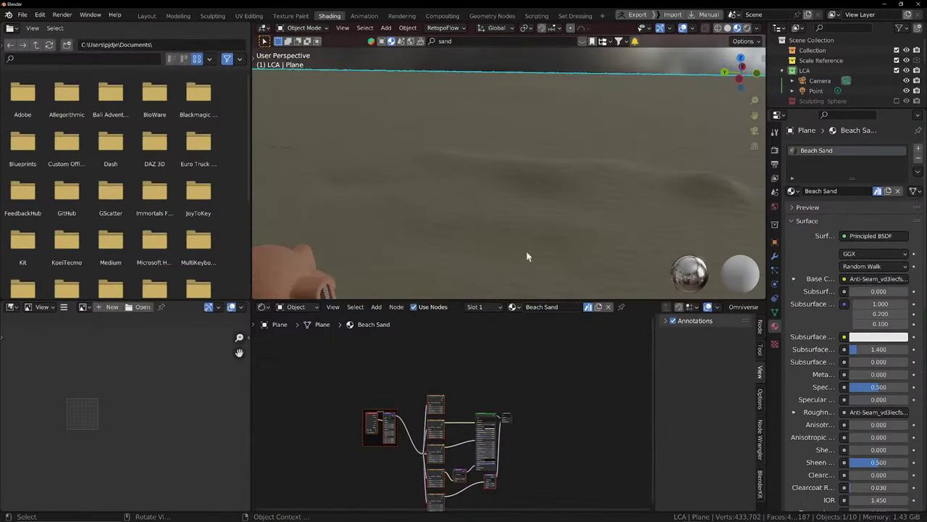
right_drag(926, 188, 442, 170)
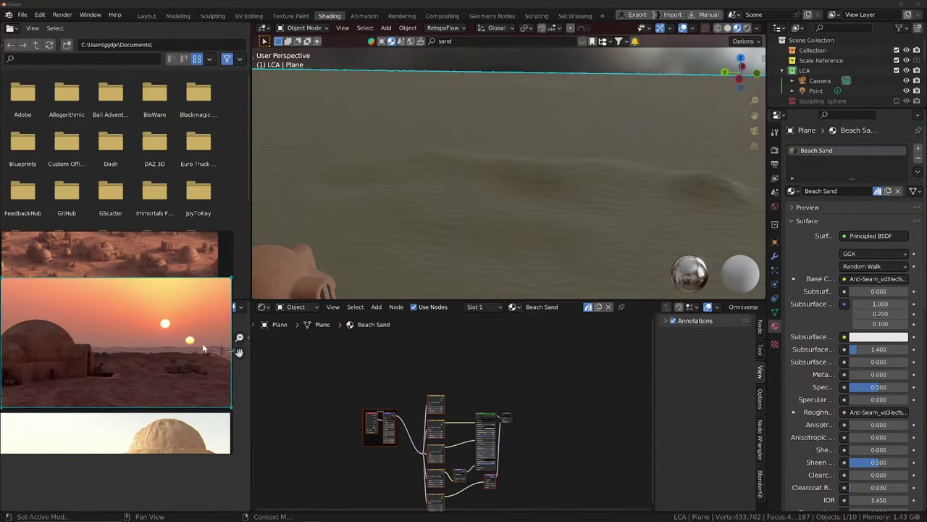
scroll(498, 437, up, 1)
scroll(497, 437, up, 6)
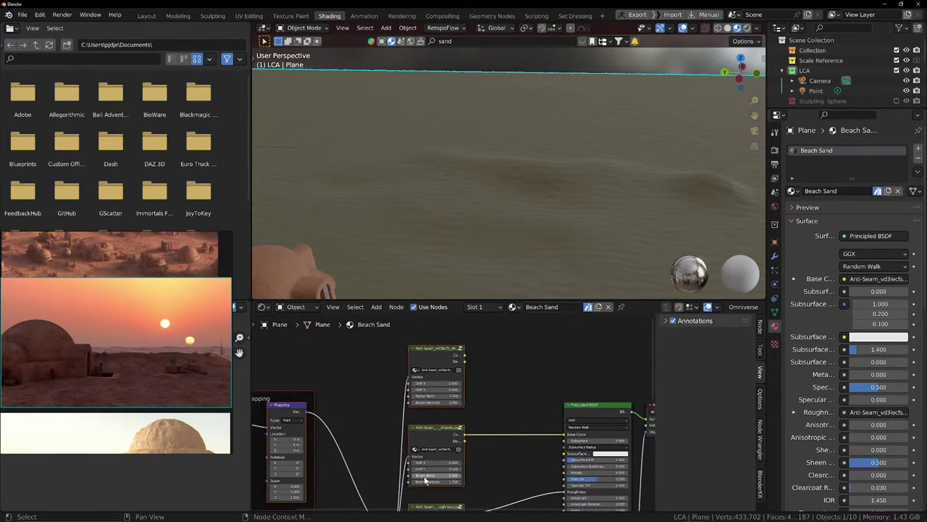
Move the unconnected AO texture node up, away from the Albedo texture node
scroll(441, 360, up, 4)
middle_drag(439, 353, 435, 390)
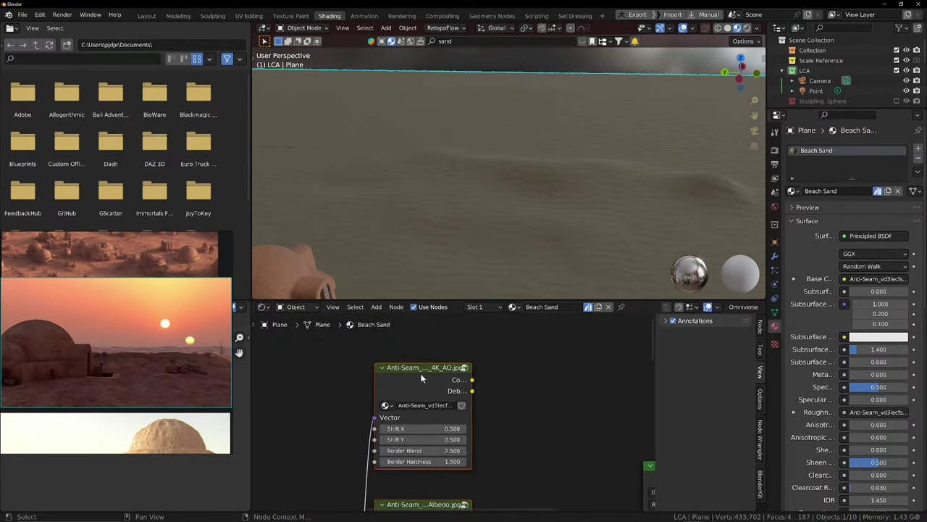
drag(424, 371, 456, 353)
scroll(424, 351, down, 2)
scroll(459, 388, down, 3)
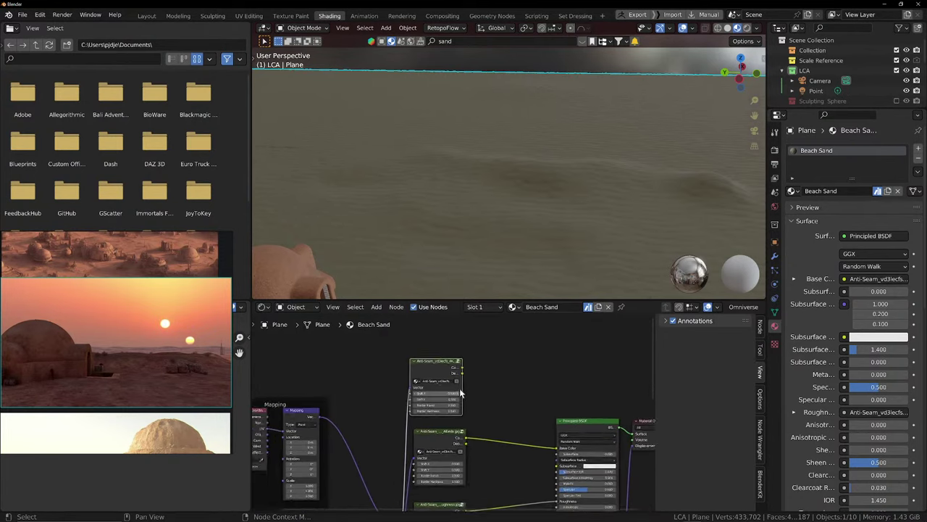
scroll(440, 420, up, 1)
Switch to the camera view and insert a Hue/Saturation/Value node between the Albedo texture and the Principled BSDF's Base Color
middle_drag(495, 279, 497, 229)
key(KP_0)
scroll(497, 228, up, 1)
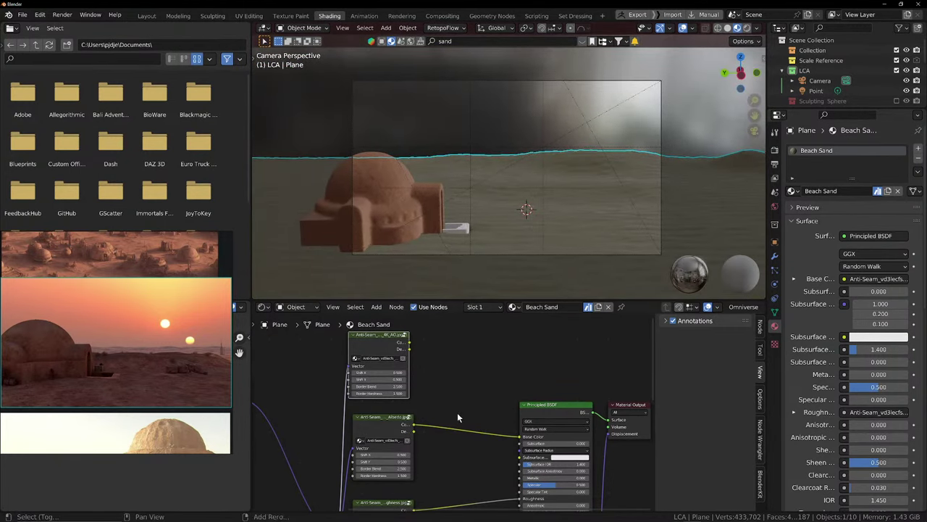
key(shift+a)
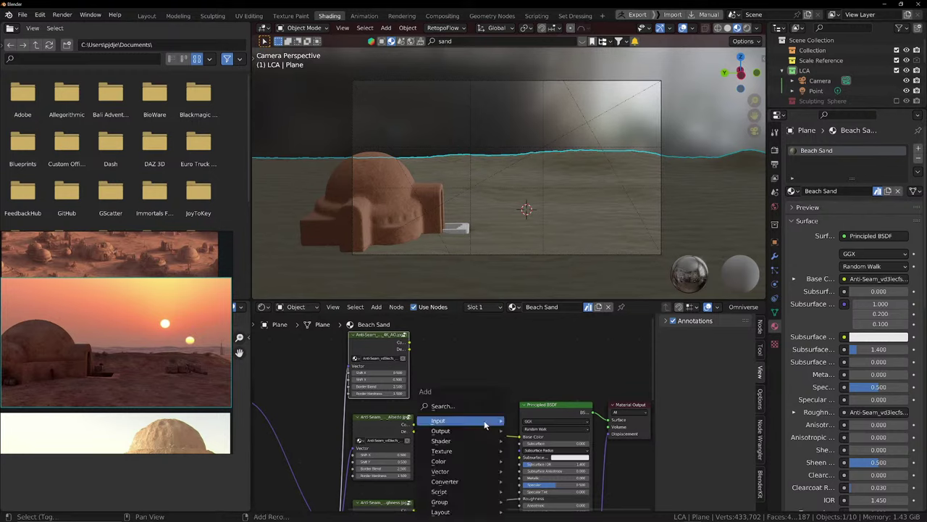
click(475, 404)
text(hue)
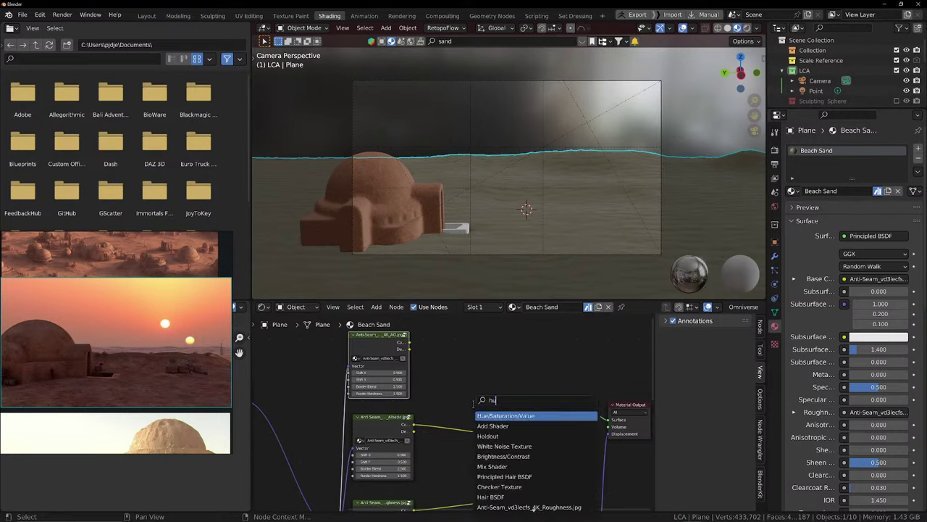
click(505, 415)
click(478, 429)
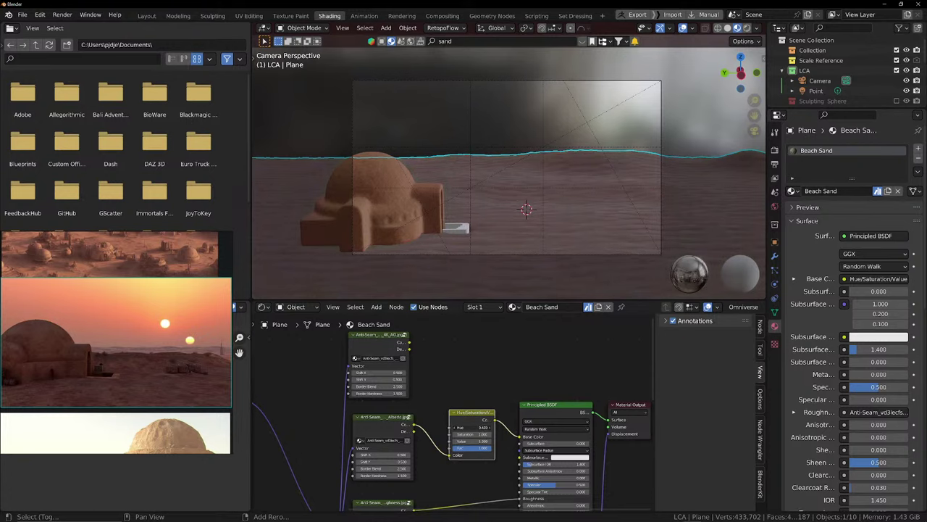
Shift the sand to a darker reddish tone with hue about 0.4, saturation about 1.2 and a reduced value
drag(471, 427, 480, 441)
drag(475, 441, 455, 441)
click(474, 427)
click(476, 442)
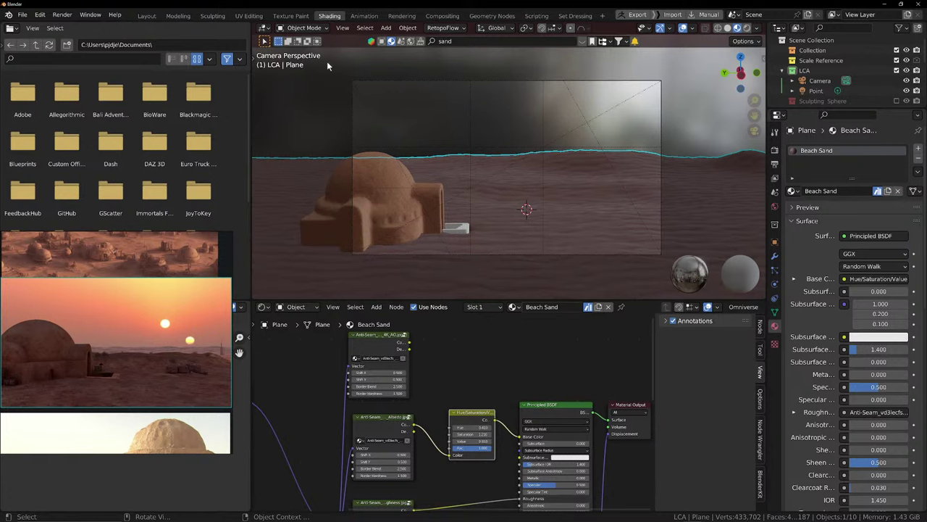
Deselect all objects and switch the camera view to rendered shading
drag(327, 61, 664, 254)
click(552, 130)
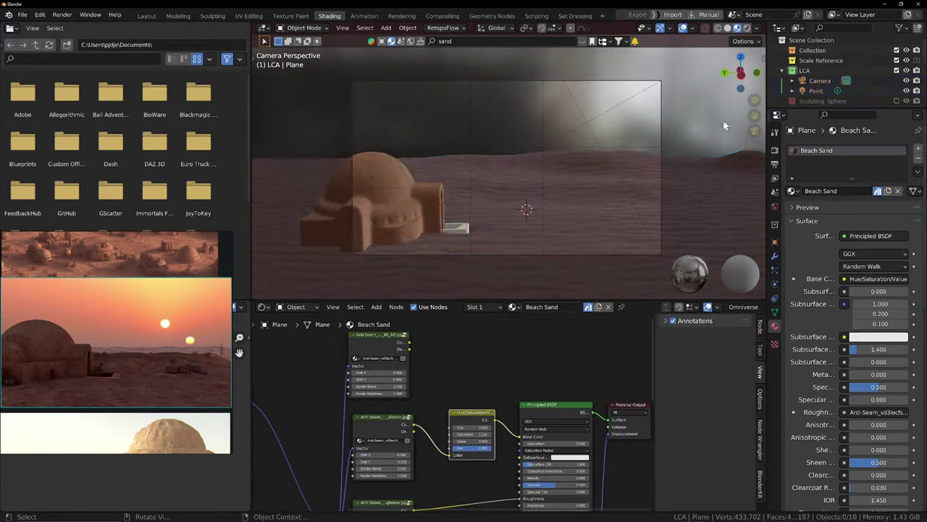
click(737, 28)
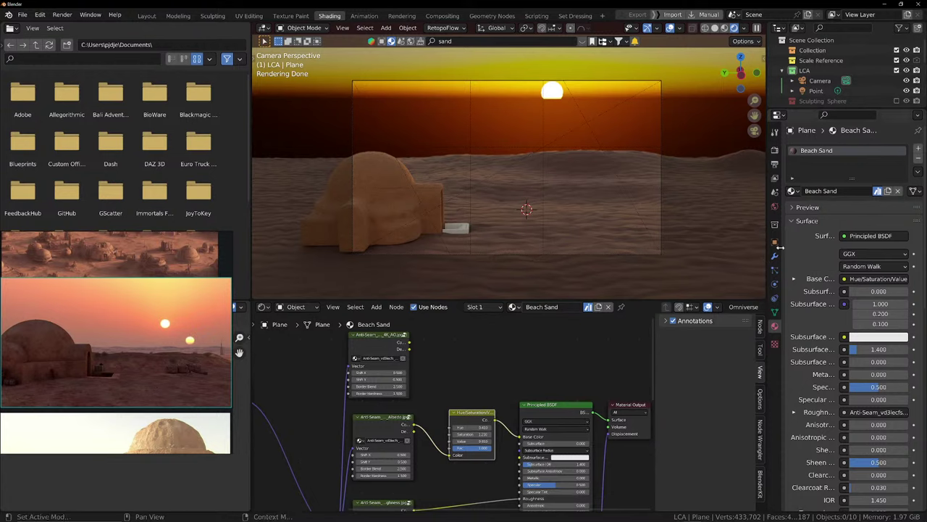
Keep the sky texture's Sun Disc enabled in the world settings and enlarge the Sun Size to 16.1°
click(775, 207)
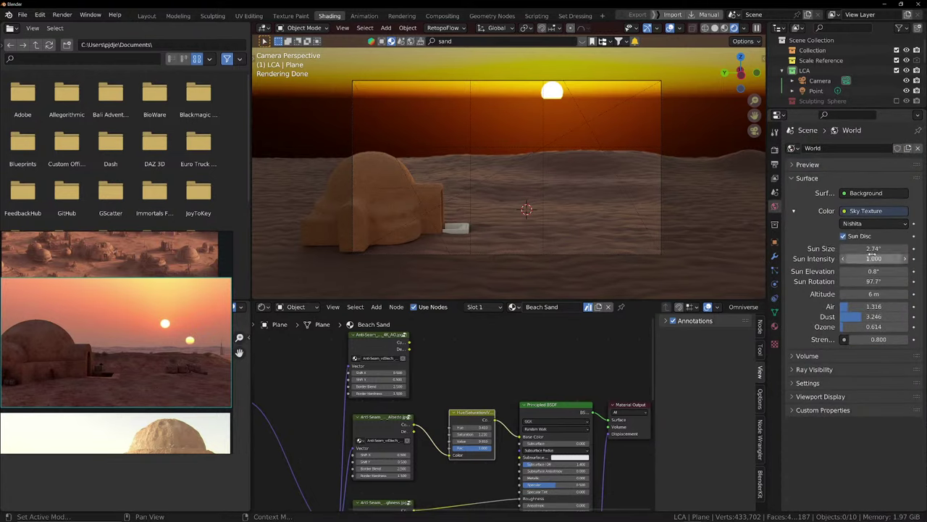
mouse_move(872, 249)
mouse_down()
mouse_move(913, 248)
mouse_move(867, 248)
mouse_up()
click(842, 235)
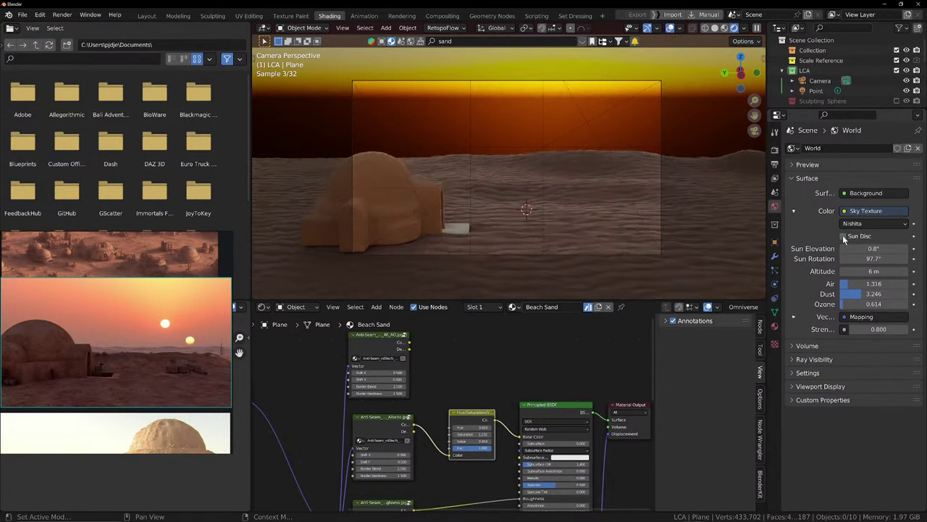
click(843, 235)
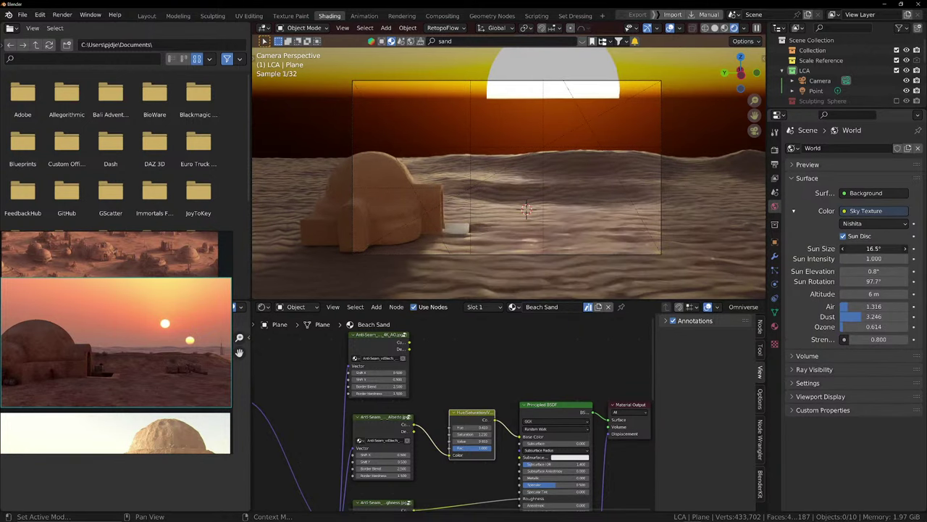
drag(874, 248, 876, 248)
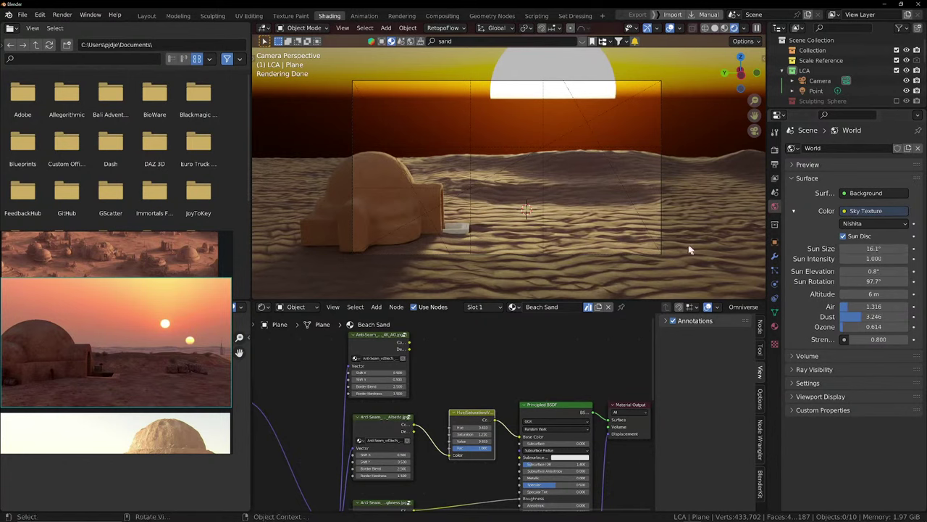
Select the ground plane and show it in the UV Editing workspace with a rendered camera view in Object Mode
click(557, 284)
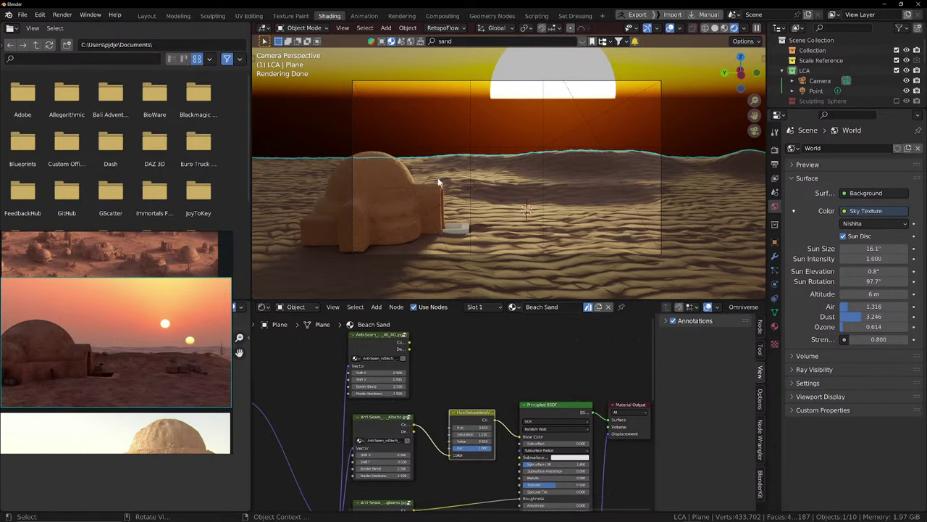
click(253, 16)
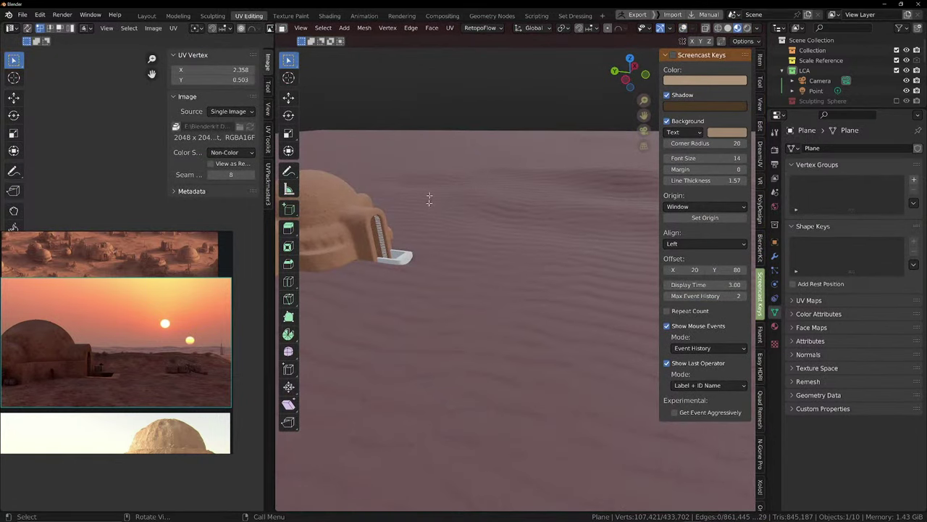
scroll(429, 198, down, 6)
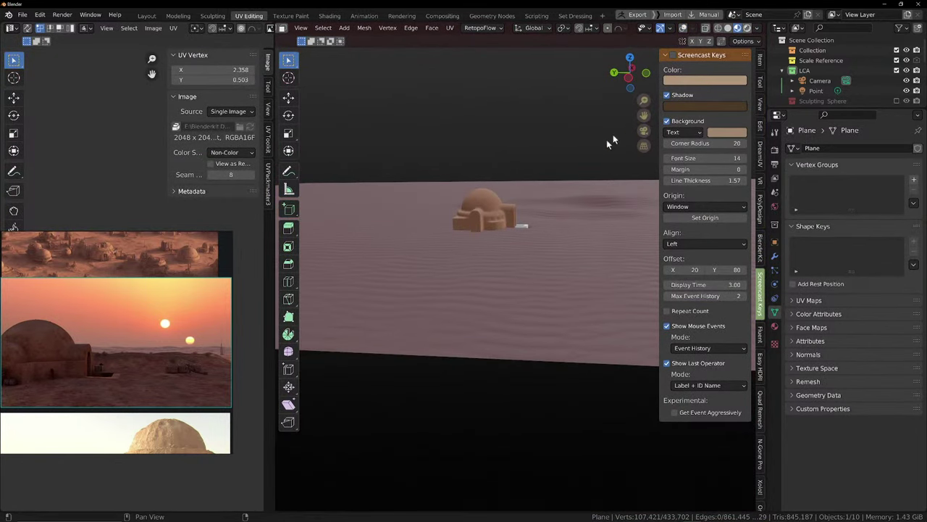
click(747, 28)
scroll(499, 291, up, 2)
scroll(507, 287, down, 3)
click(513, 283)
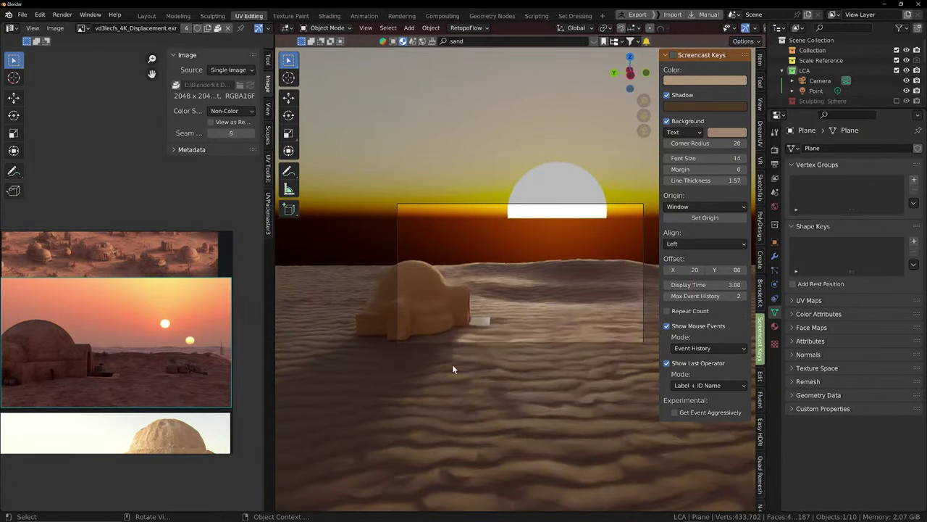
scroll(159, 355, down, 5)
Move the reference images off the UV editor and frame the displacement image and the camera view
right_drag(163, 352, 926, 357)
scroll(307, 328, up, 1)
scroll(307, 328, up, 3)
scroll(204, 306, up, 15)
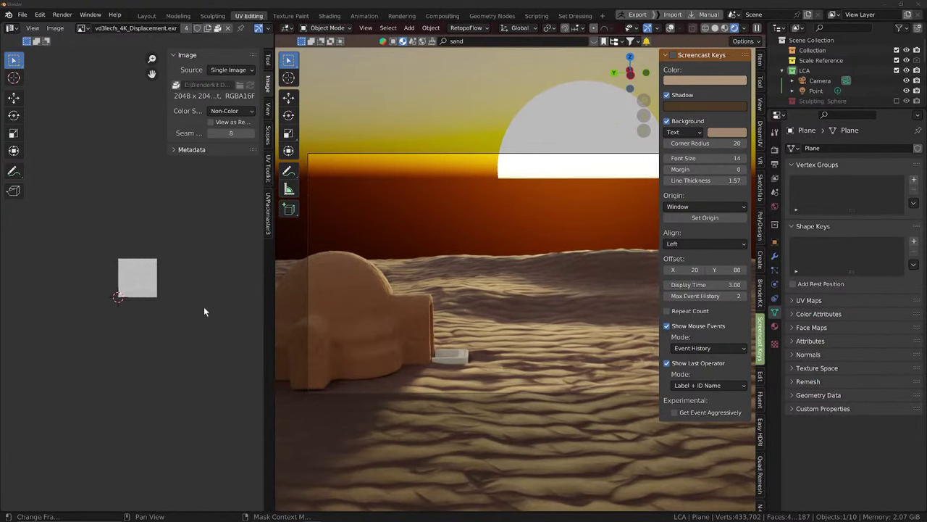
scroll(205, 309, down, 5)
scroll(548, 349, down, 4)
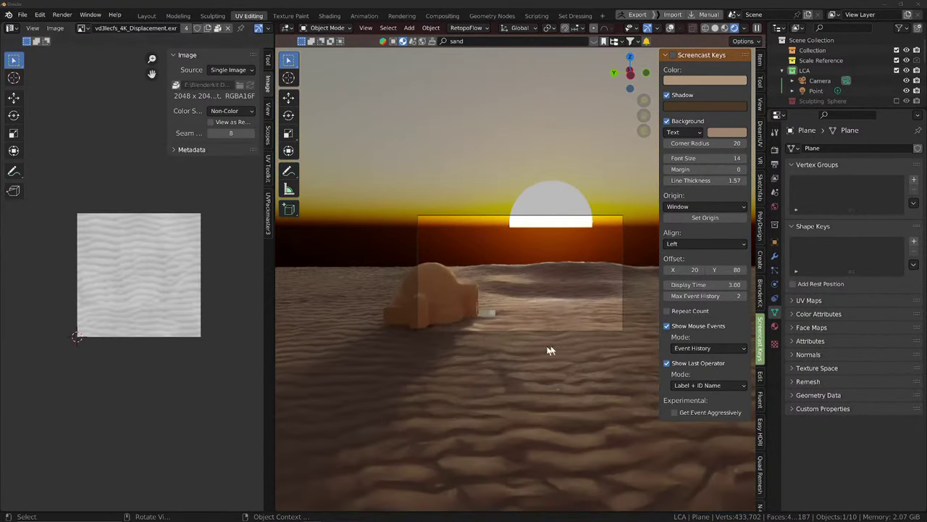
key(Tab)
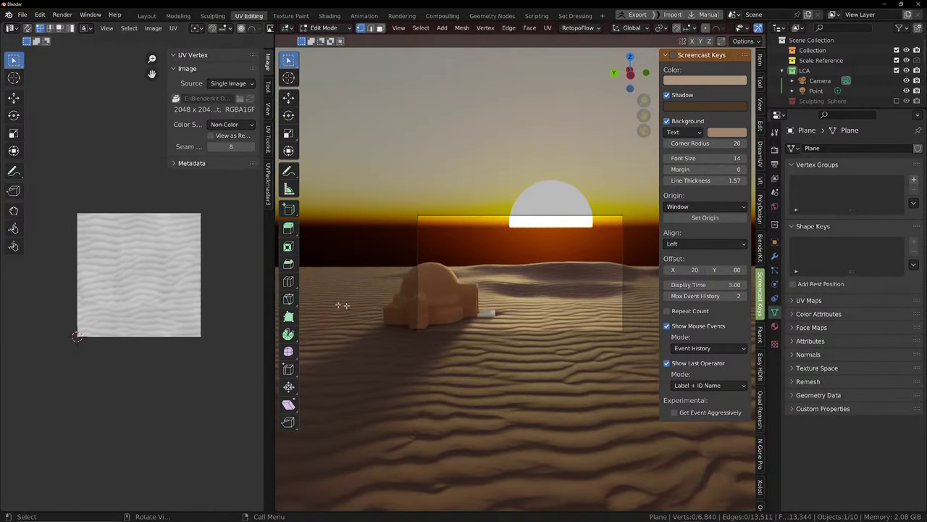
click(602, 389)
key(Tab)
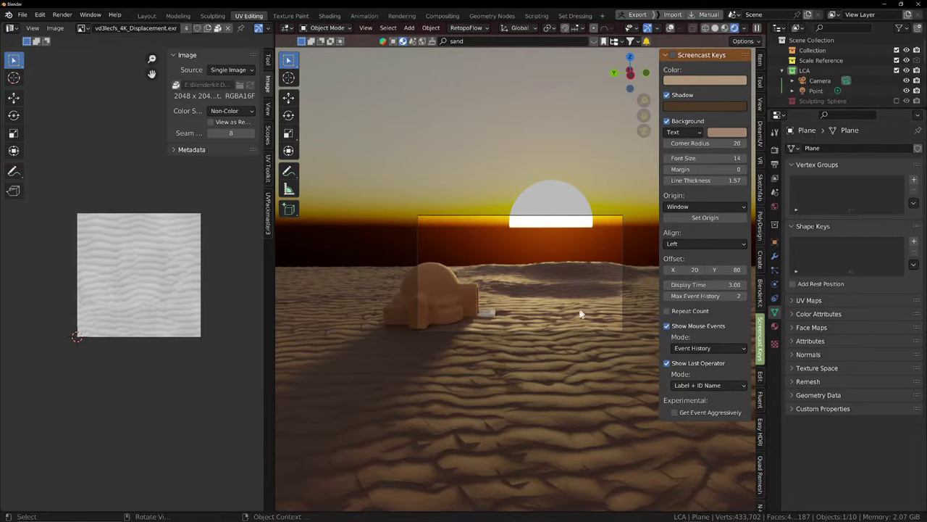
Turn the viewport overlays back on and leave all objects deselected
key(shift+alt+z)
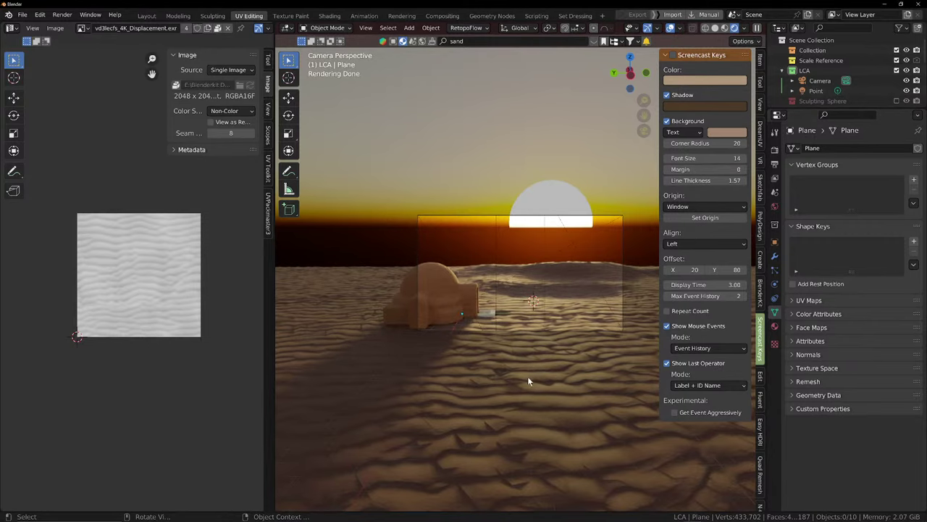
key(a)
click(516, 326)
key(a)
click(481, 327)
key(KP_0)
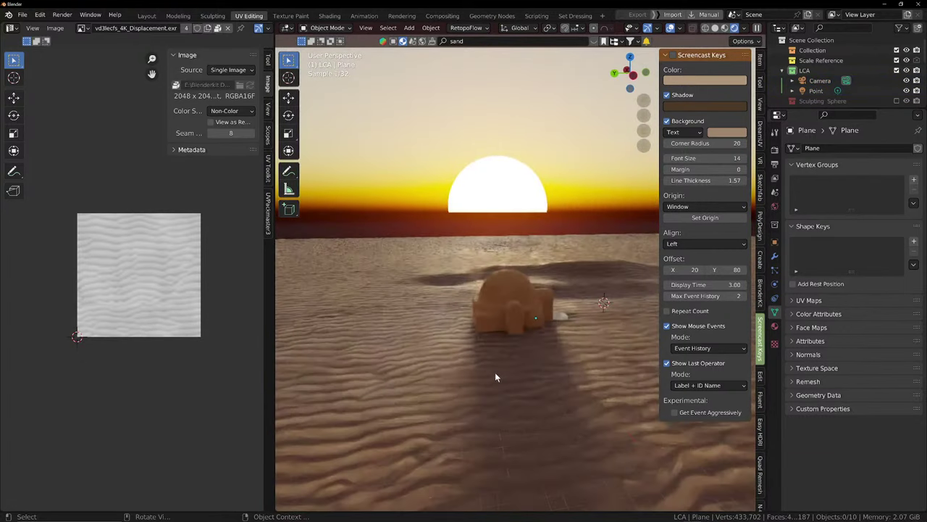
Select the whole ground plane mesh in Edit Mode and scale its UVs up by about 1.5 while viewing through the camera
key(Tab)
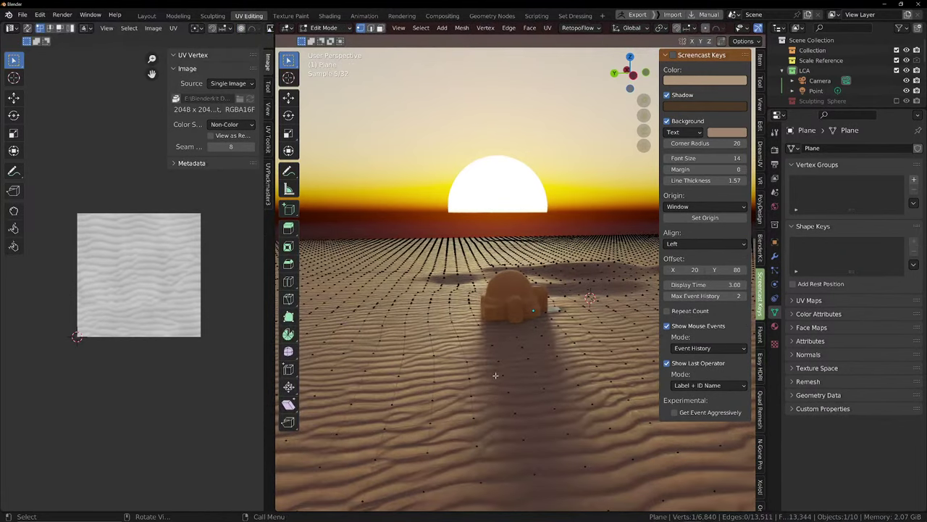
key(a)
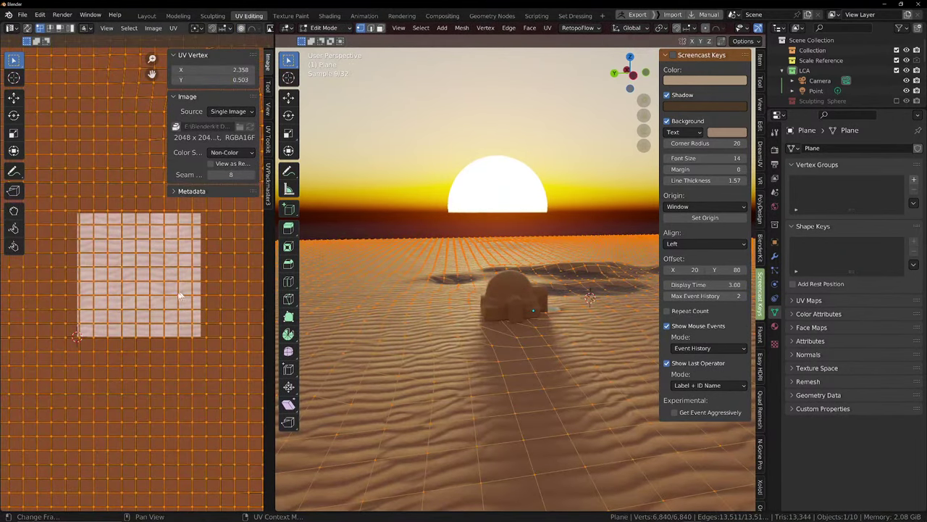
key(KP_0)
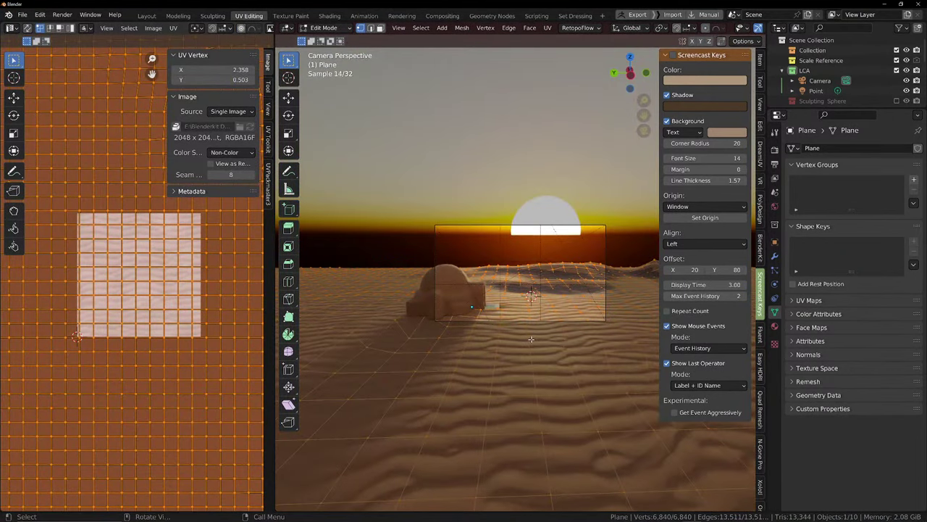
key(s)
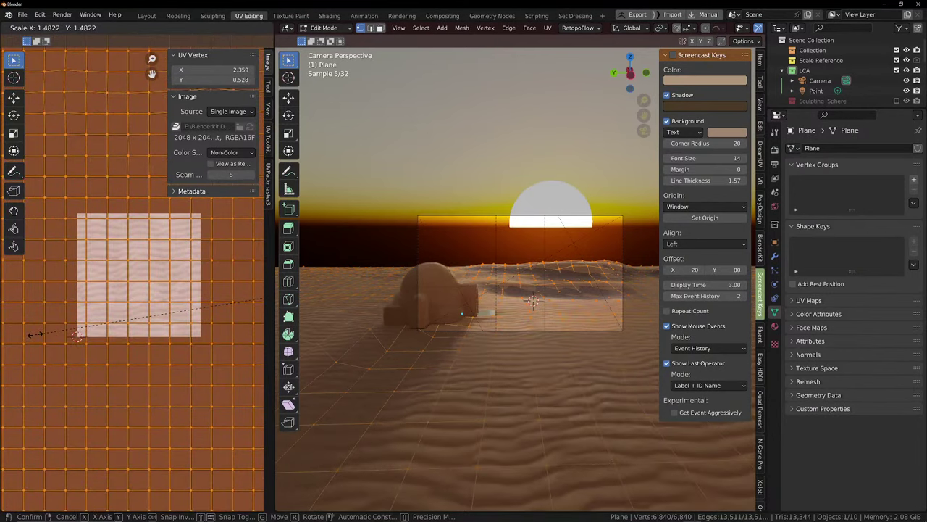
click(76, 335)
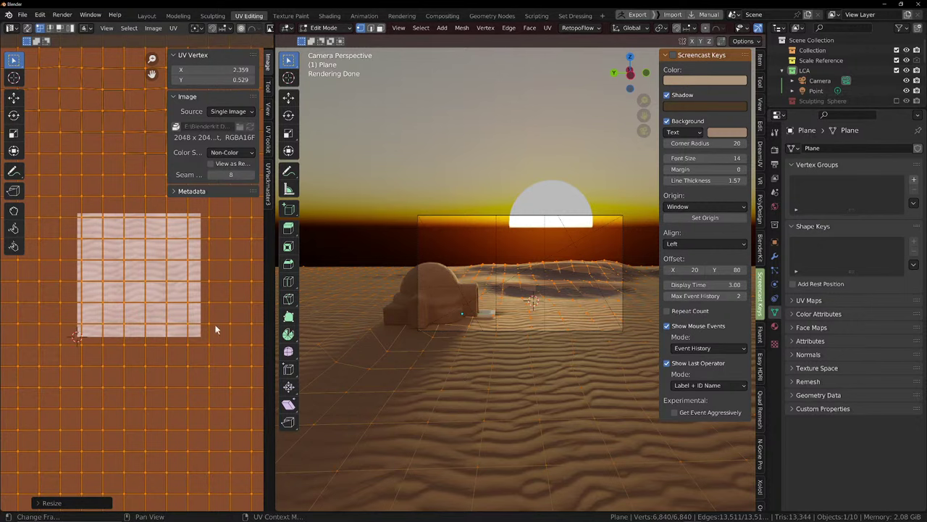
Scale the ground plane's UVs up by about 1.1 in Edit Mode and return to Object Mode to render the sand
key(Tab)
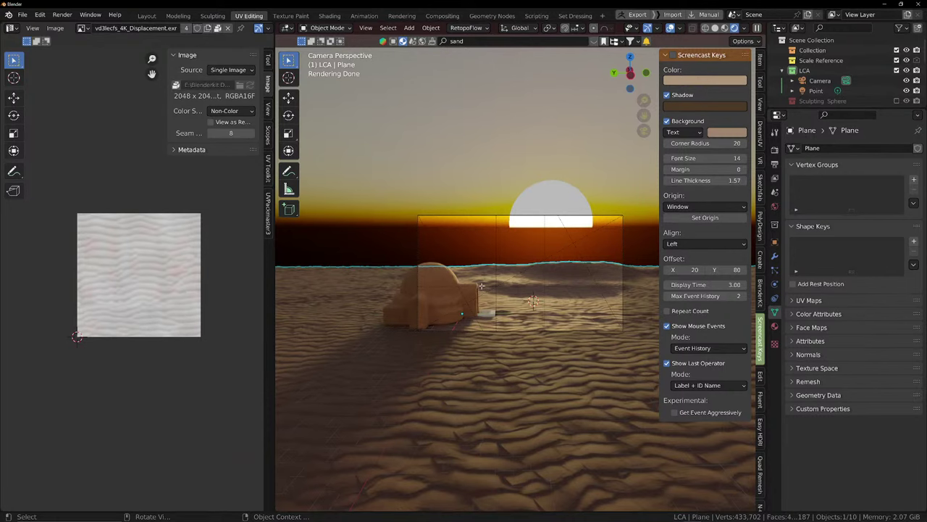
key(Tab)
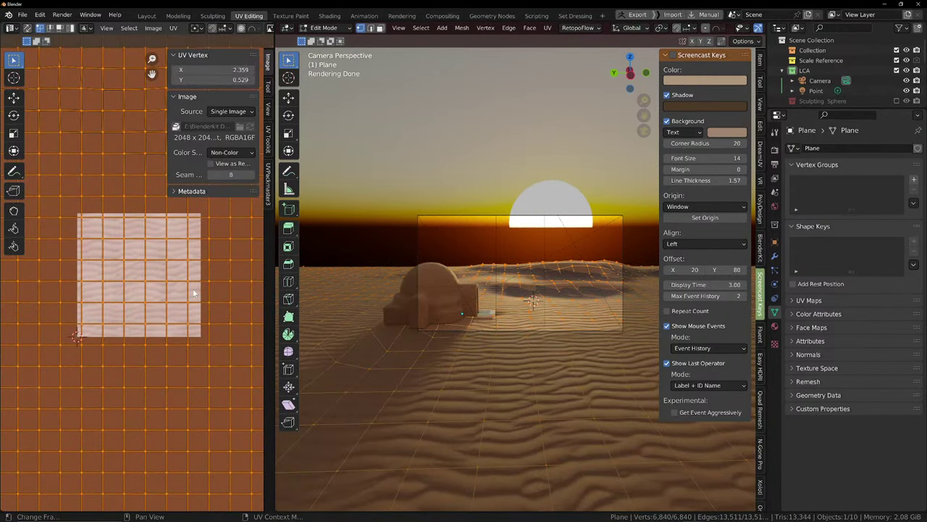
key(s)
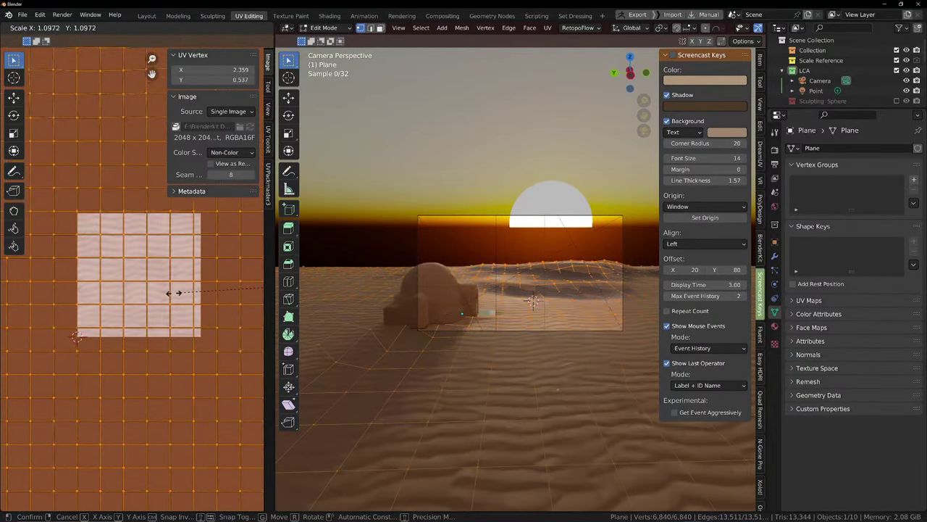
click(141, 300)
key(Tab)
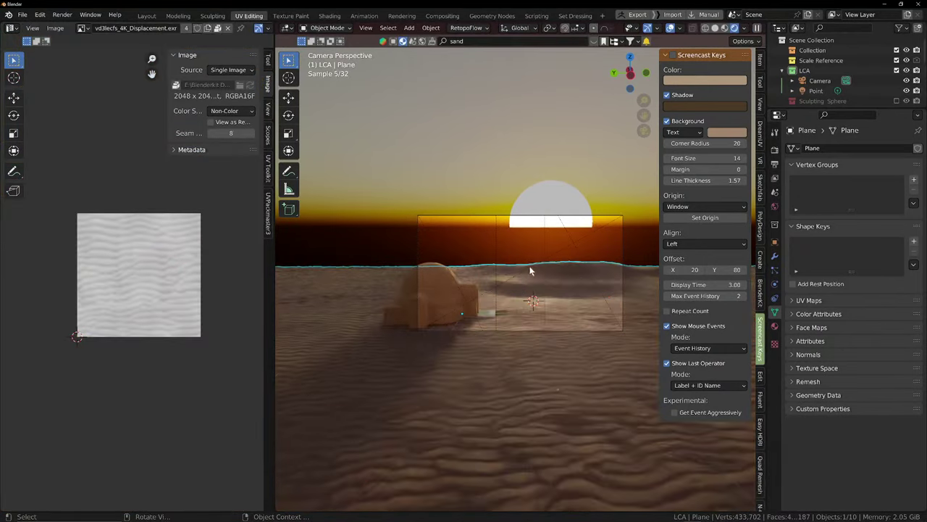
Scale the ground plane's UVs down to about 0.75 to enlarge the sand ripples, and return to Object Mode
scroll(599, 397, up, 5)
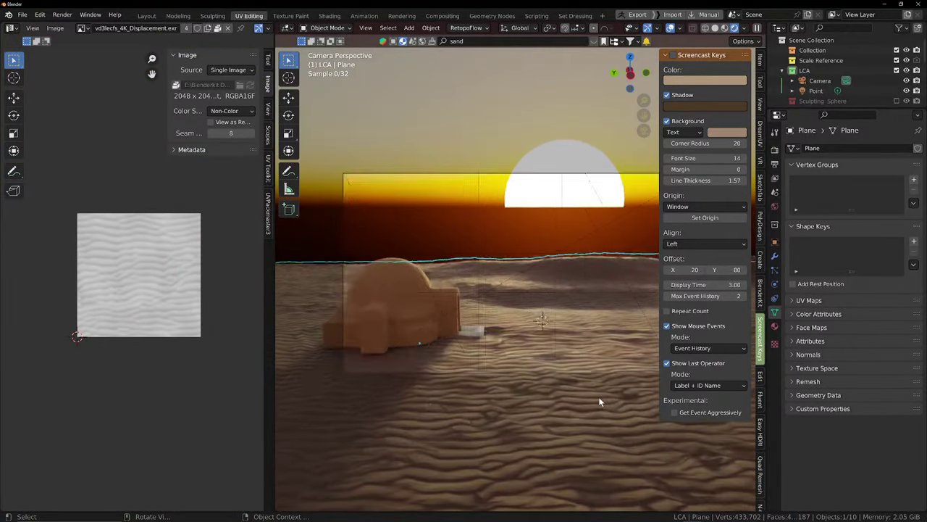
shift+middle_drag(596, 396, 596, 372)
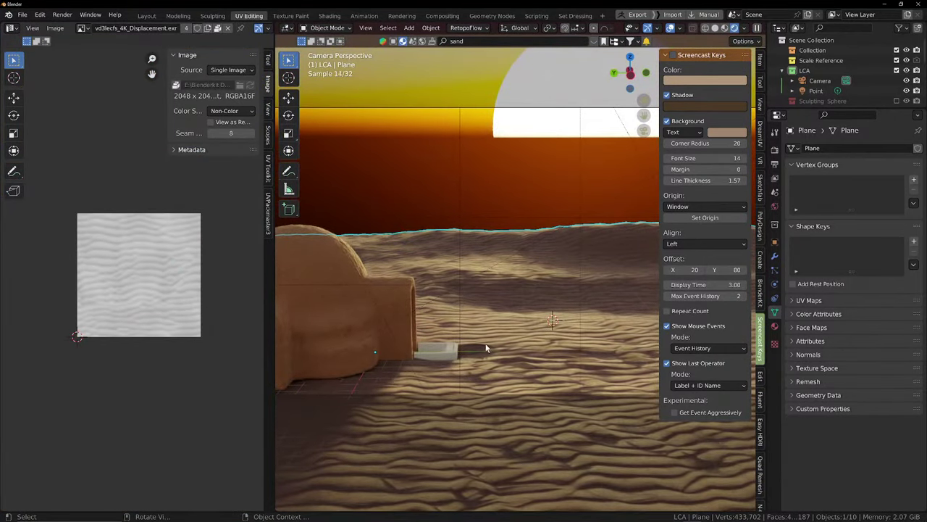
key(Tab)
key(s)
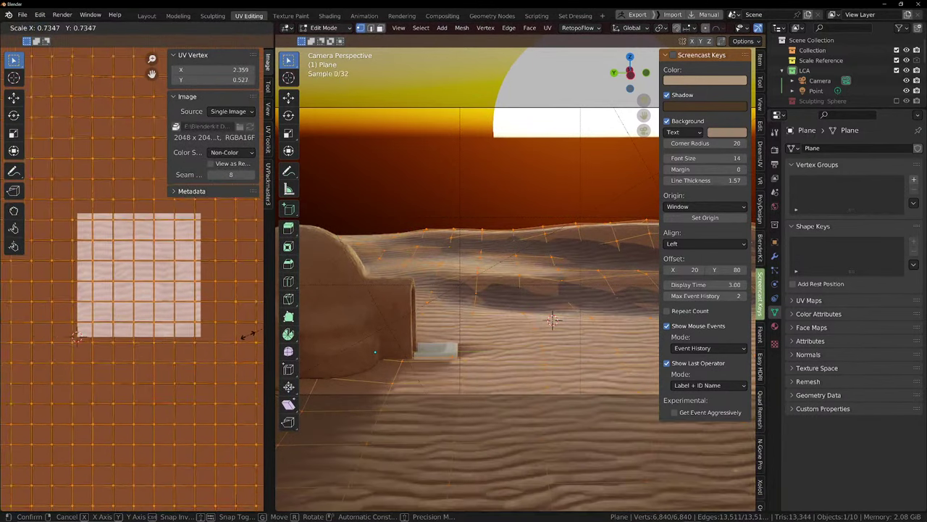
click(253, 332)
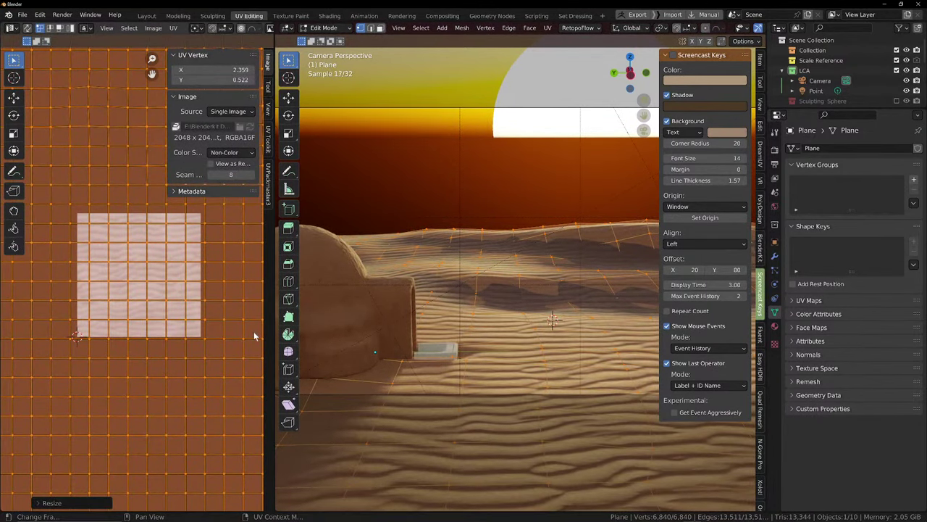
key(Tab)
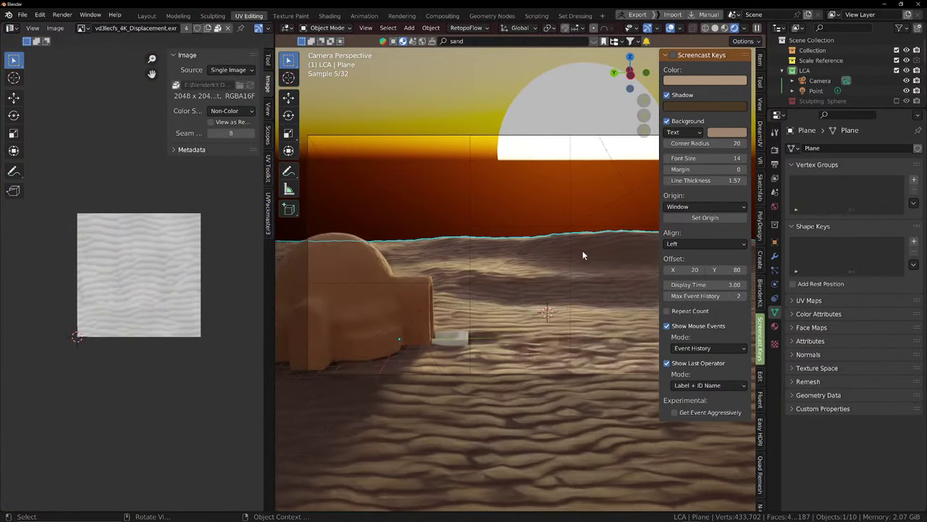
Select the camera, filter its properties for "mist" and turn on Mist in its viewport display settings
scroll(539, 327, up, 1)
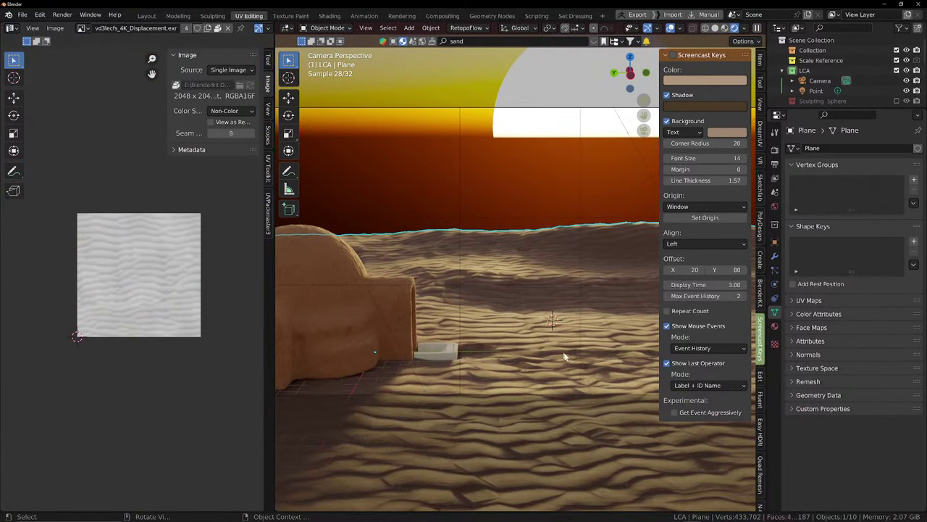
scroll(505, 444, up, 1)
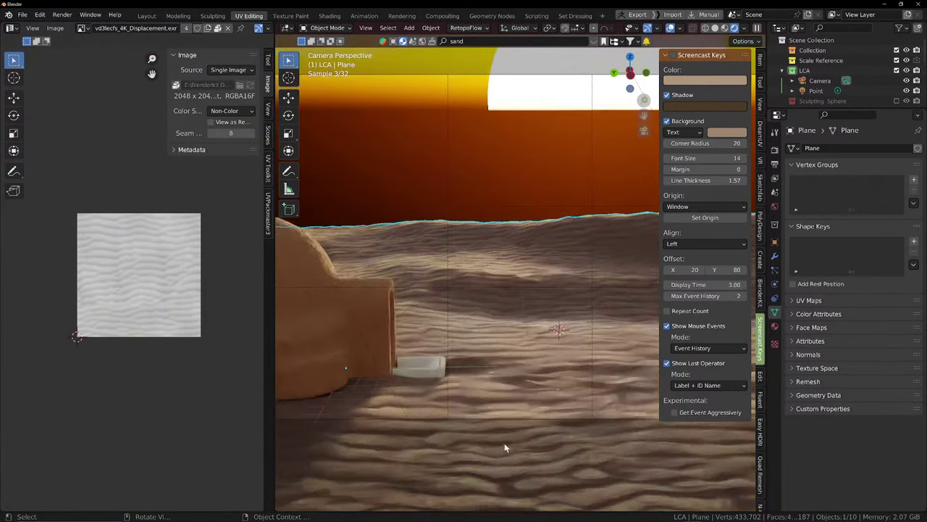
scroll(504, 443, down, 3)
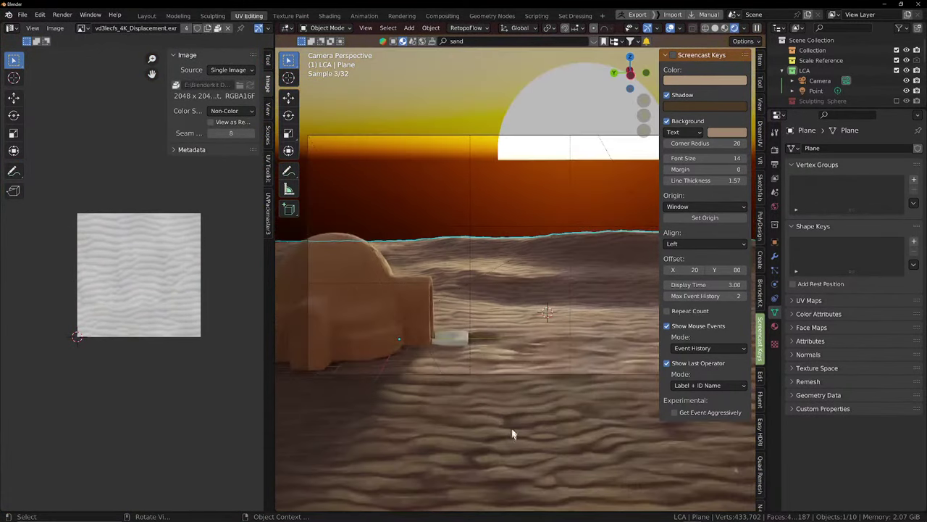
click(486, 183)
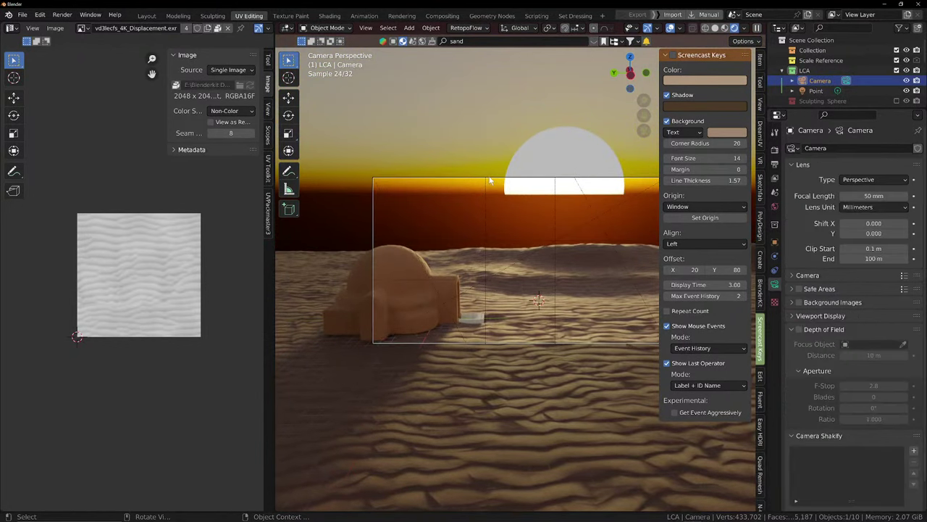
scroll(499, 257, down, 2)
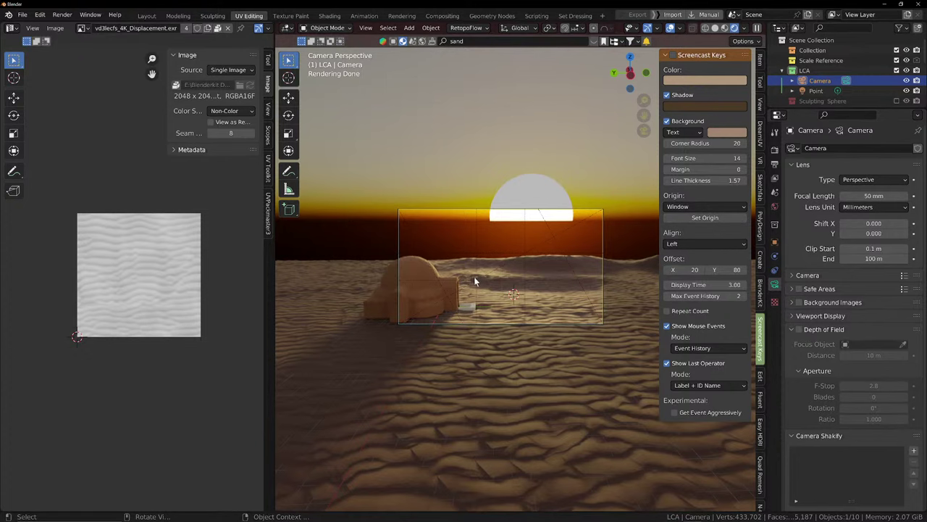
scroll(474, 276, up, 1)
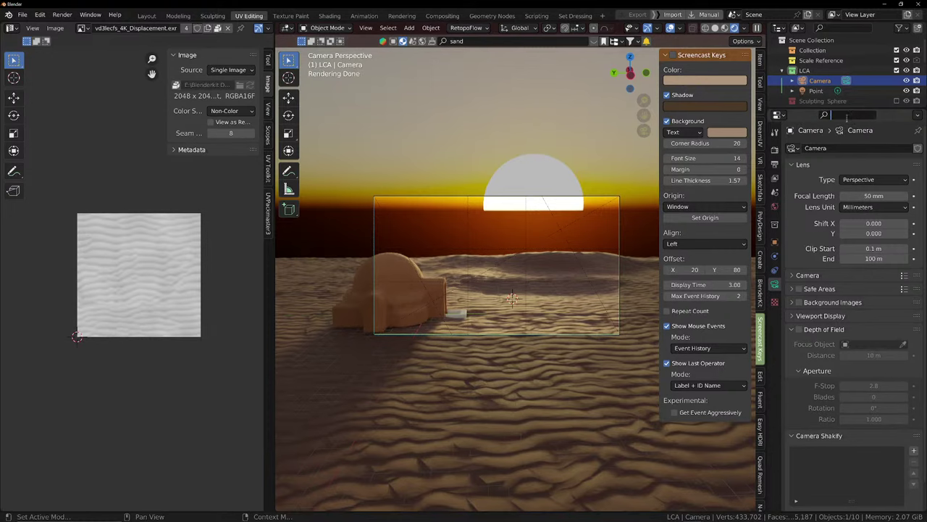
text(mist)
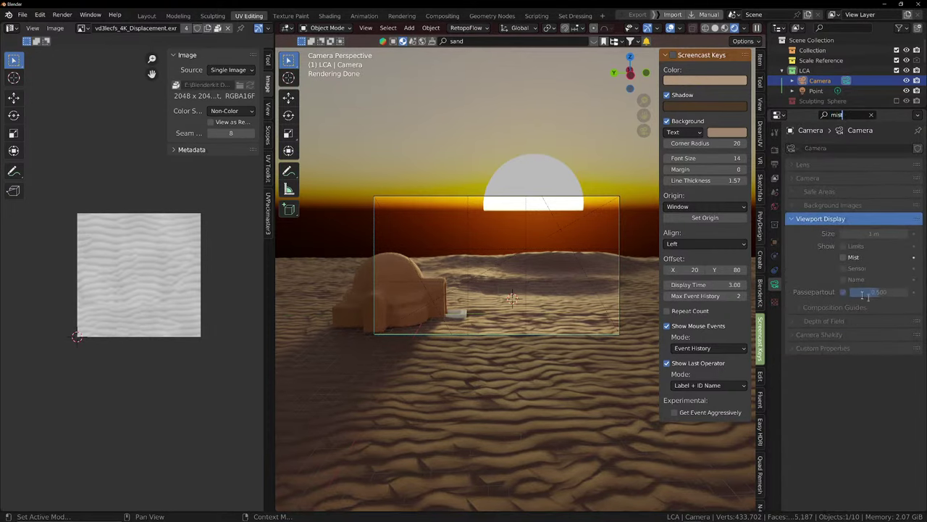
click(843, 257)
click(844, 291)
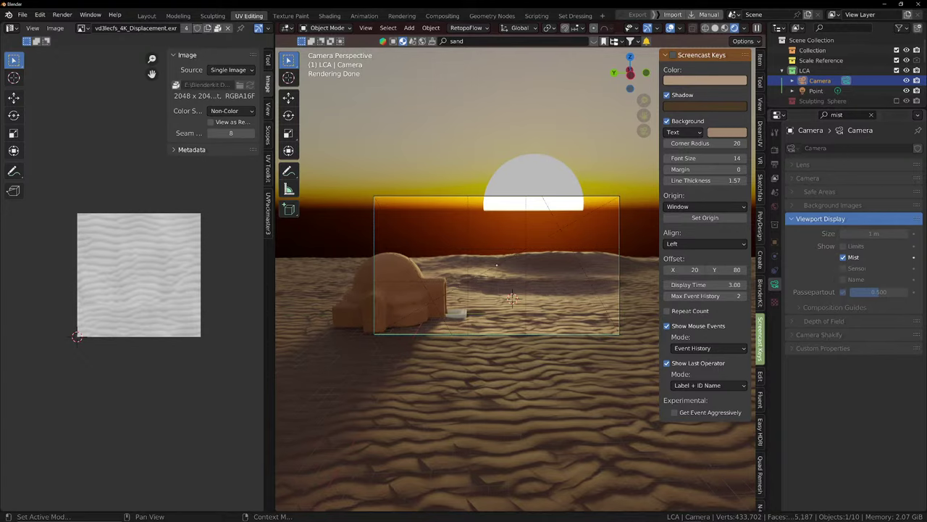